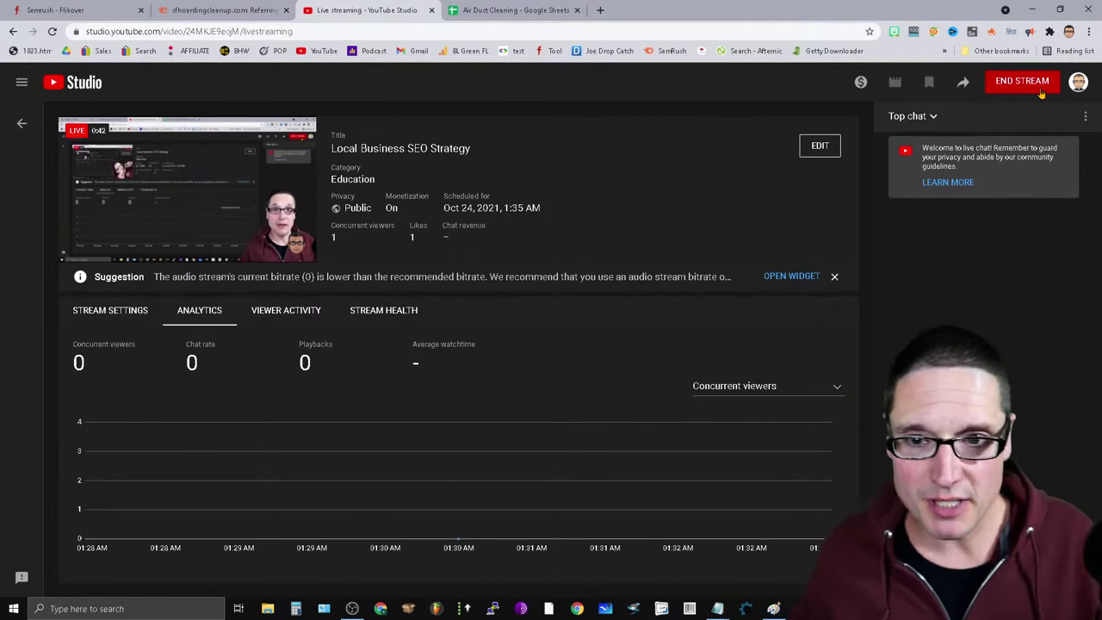
Switch to the 'Air Duct Cleaning - Google Sheets' tab listing the HVAC services.
{"action": "left_click", "coordinate": [488, 13]}
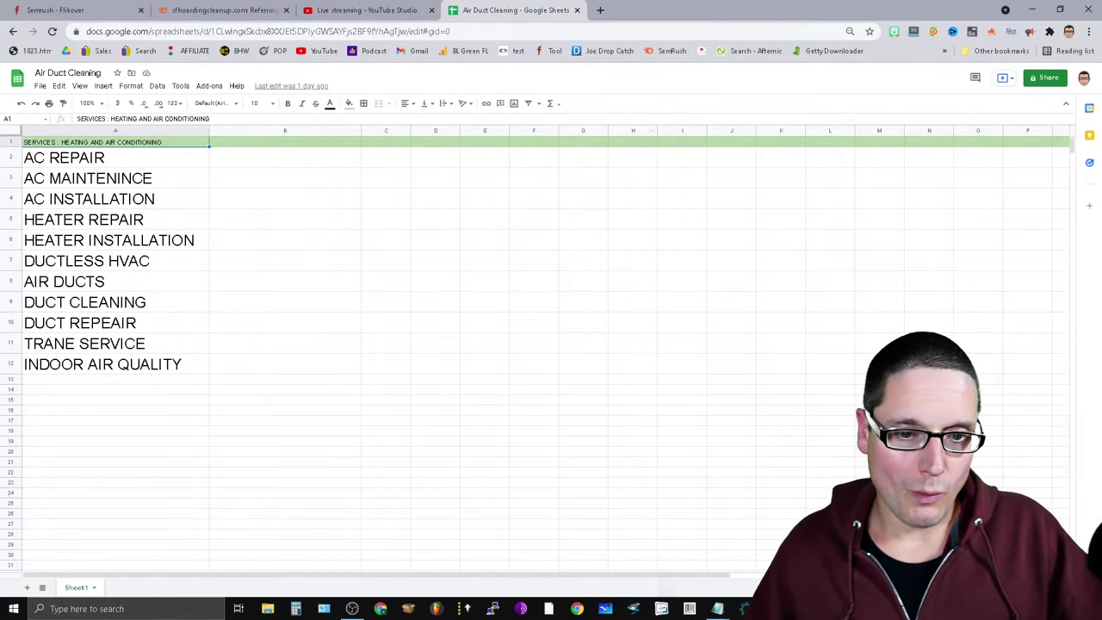
Open a new Google tab beside the Better Air Sarasota WordPress Pages list.
{"action": "key", "text": "alt+Tab"}
{"action": "left_click", "coordinate": [166, 10]}
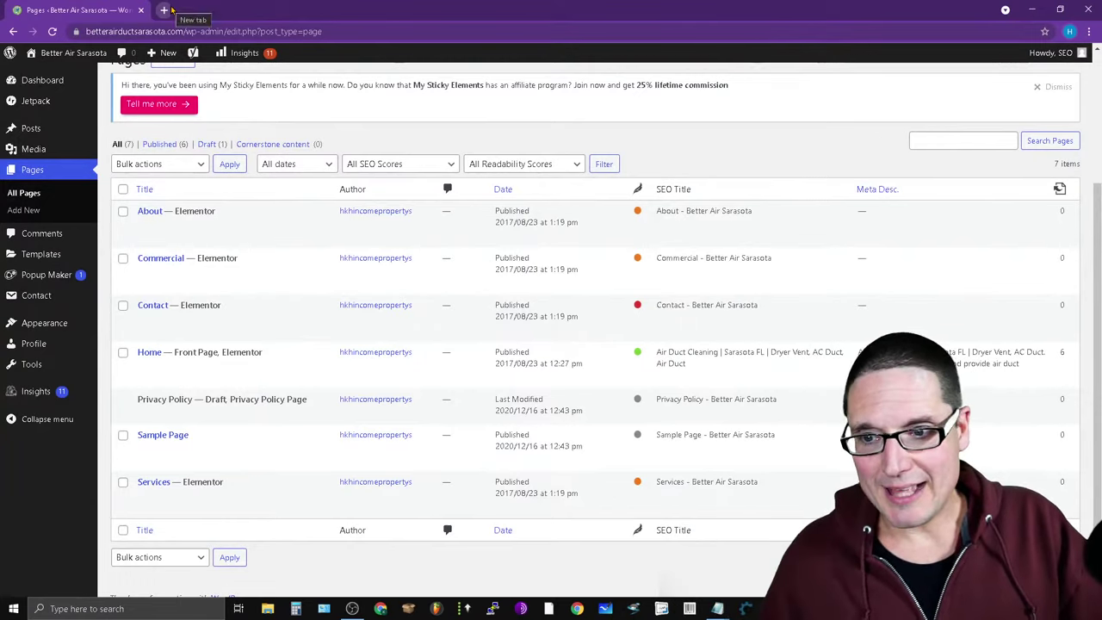
{"action": "left_click", "coordinate": [483, 236]}
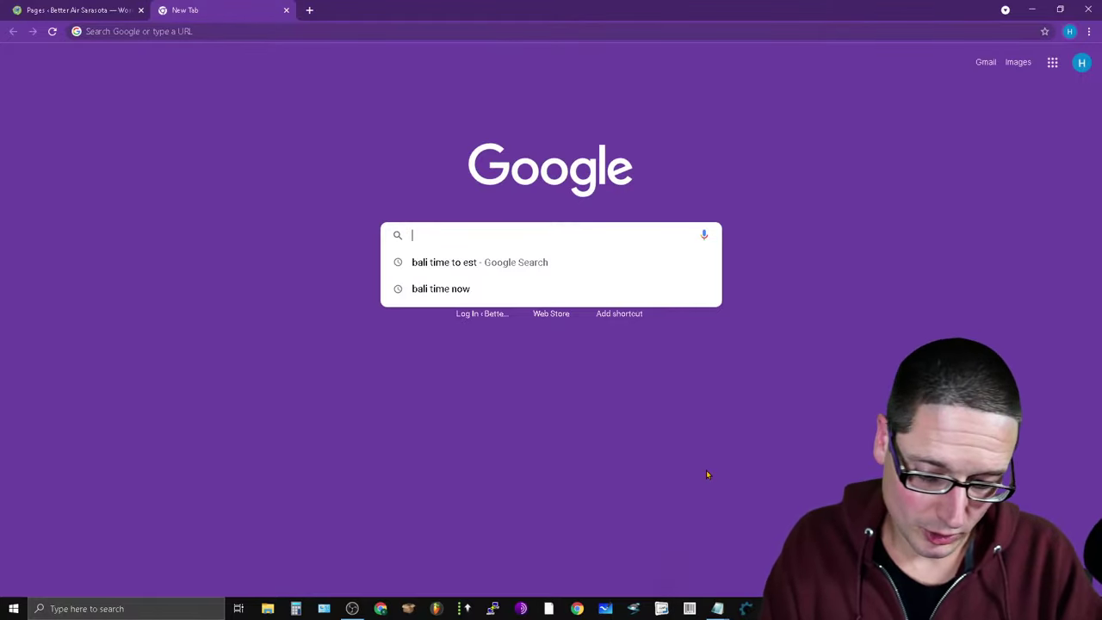
Search Google for 'air duct cleaning sarasota', correcting the mistyped 'airbnb' query.
{"action": "type", "text": "airbnb duct cl"}
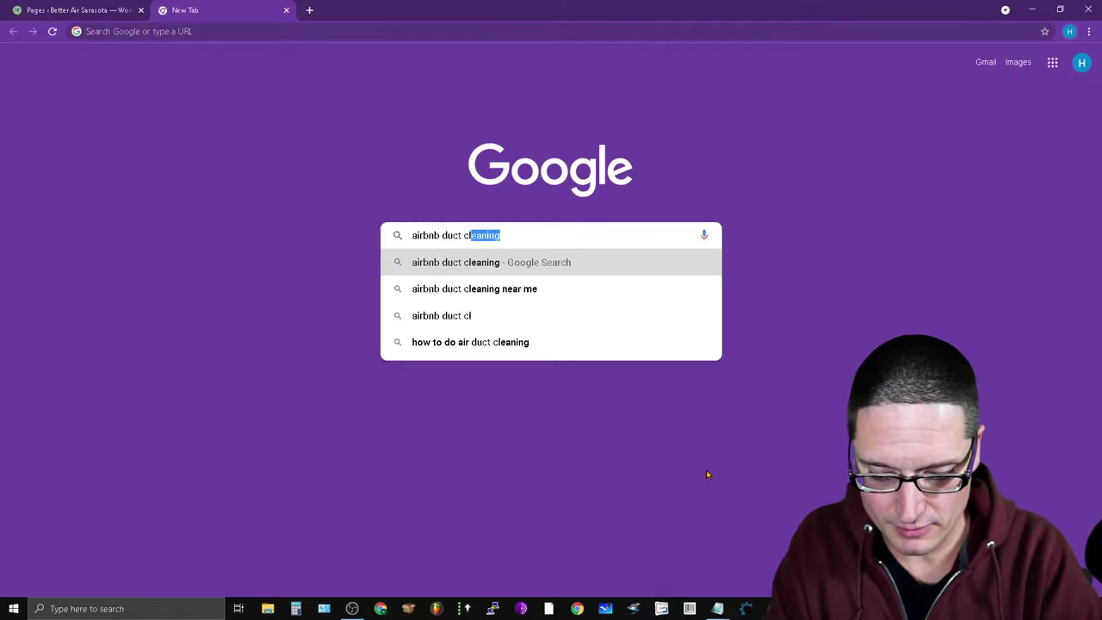
{"action": "type", "text": "eaning sa"}
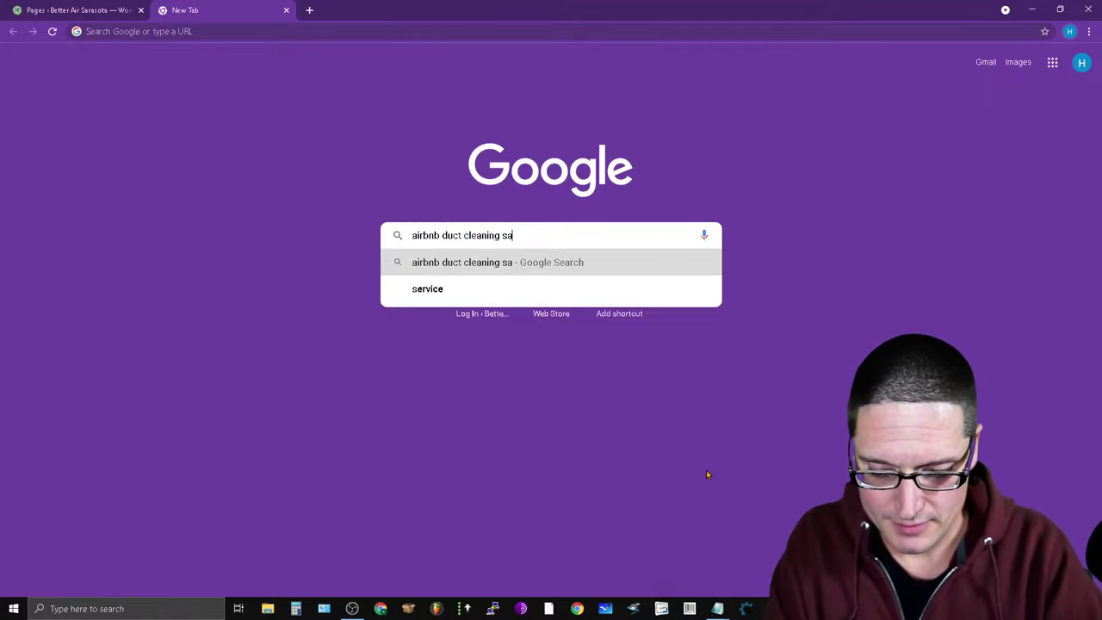
{"action": "type", "text": "rasota"}
{"action": "key", "text": "Return"}
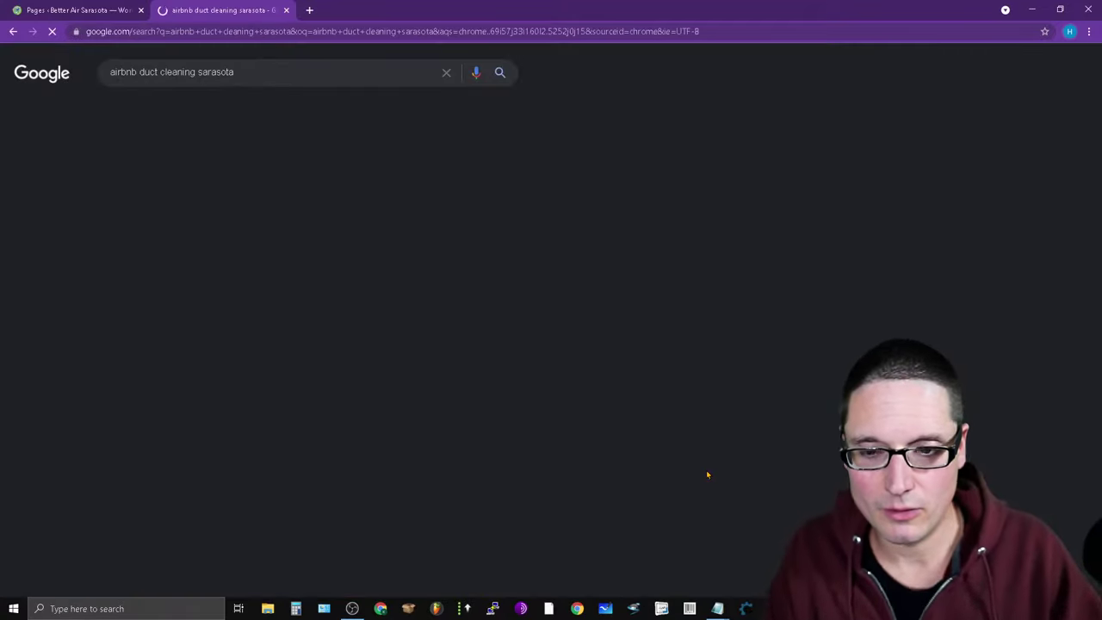
{"action": "double_click", "coordinate": [123, 74]}
{"action": "type", "text": "air"}
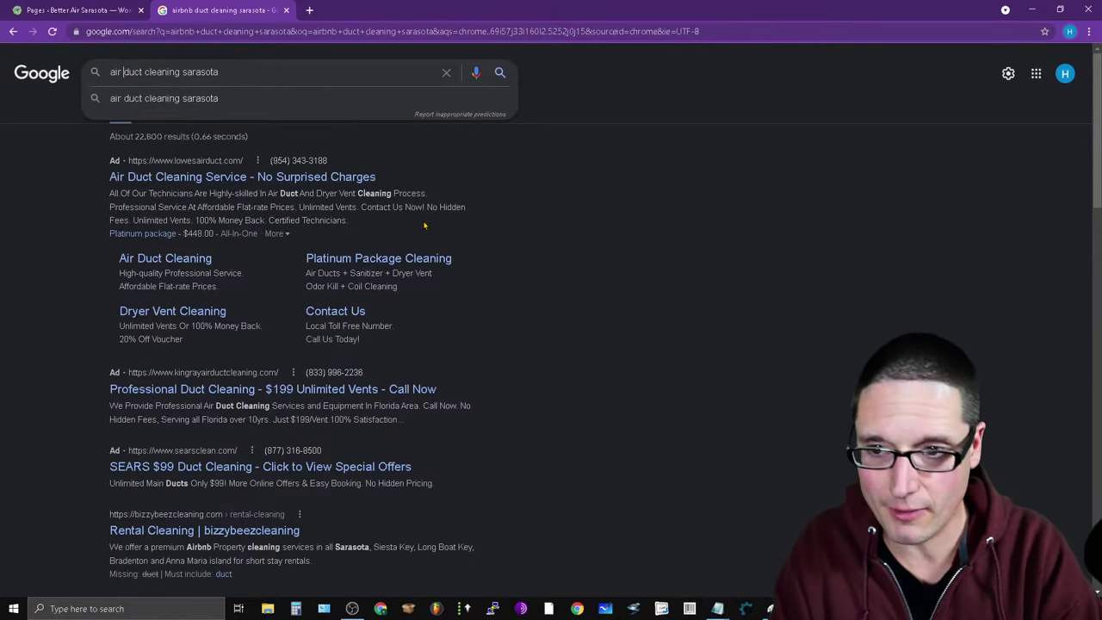
{"action": "key", "text": "Return"}
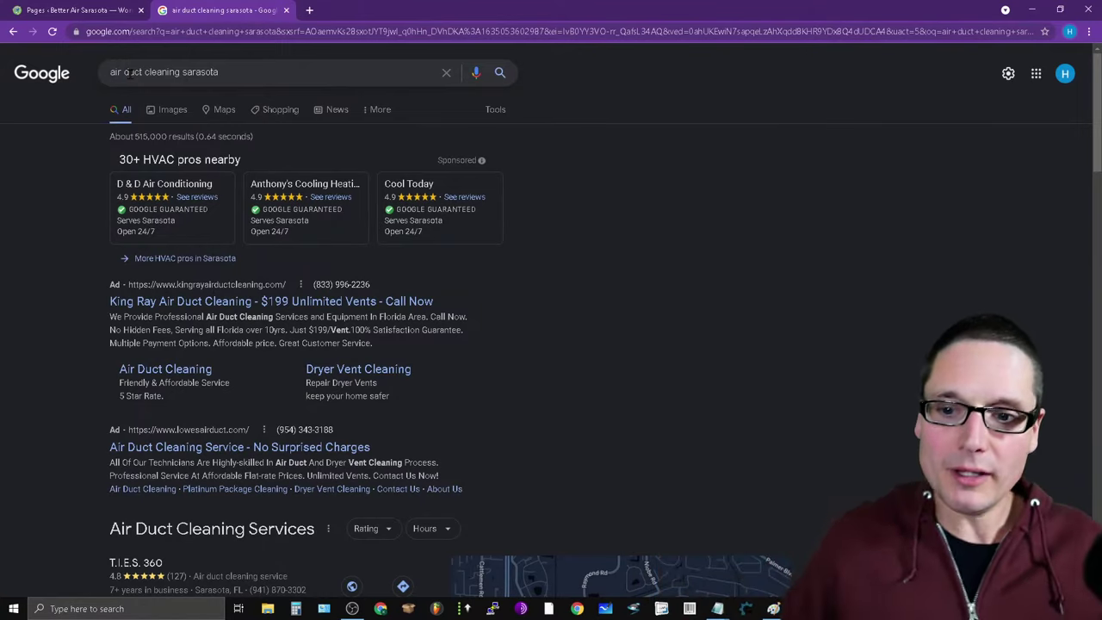
{"action": "scroll", "coordinate": [508, 353], "scroll_direction": "down", "scroll_amount": 2}
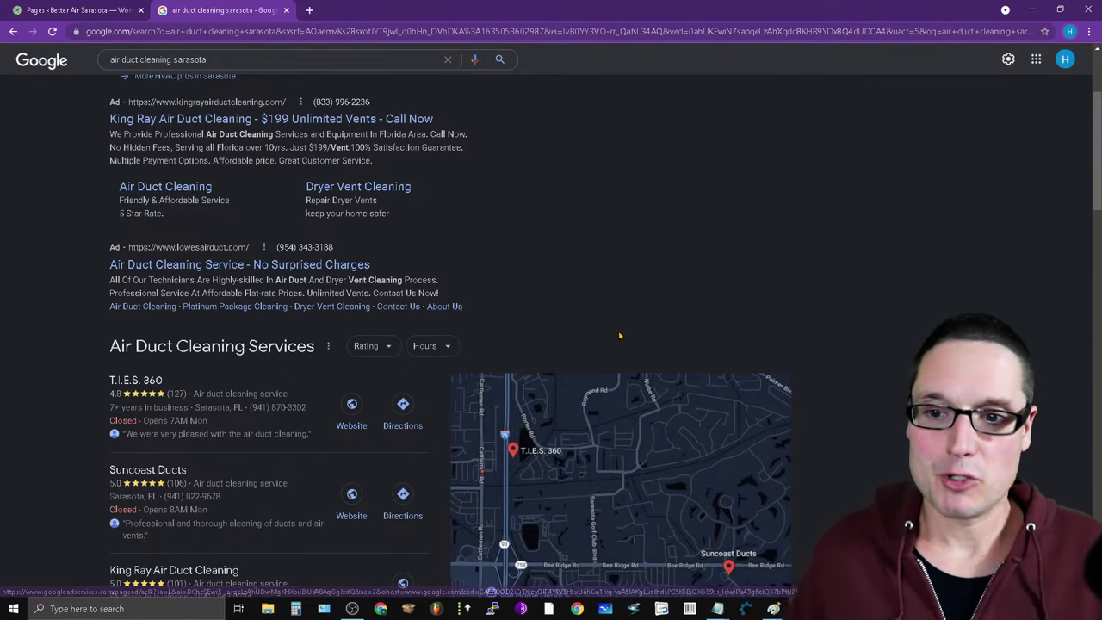
Review the air duct cleaning results, briefly checking the spreadsheet window.
{"action": "scroll", "coordinate": [620, 333], "scroll_direction": "down", "scroll_amount": 4}
{"action": "scroll", "coordinate": [506, 458], "scroll_direction": "down", "scroll_amount": 2}
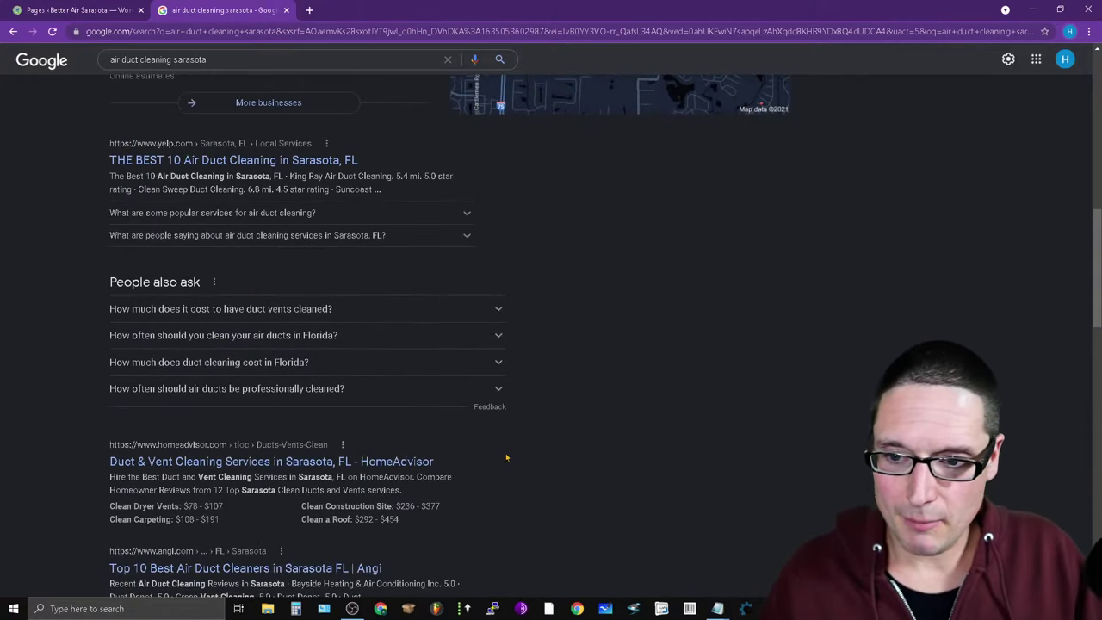
{"action": "scroll", "coordinate": [539, 413], "scroll_direction": "up", "scroll_amount": 4}
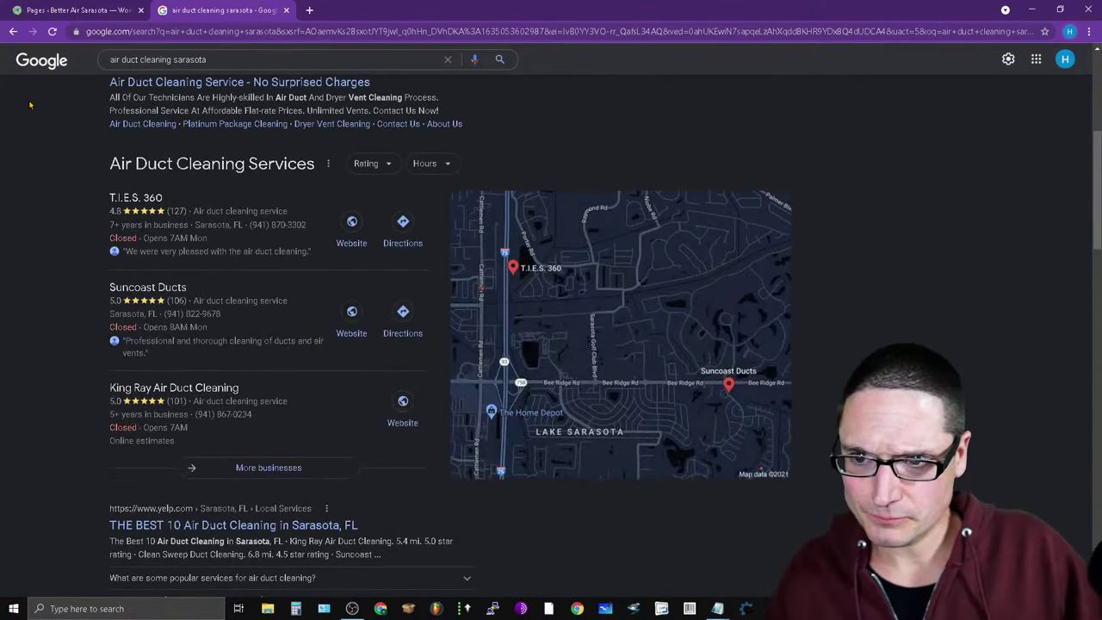
{"action": "left_click", "coordinate": [221, 59]}
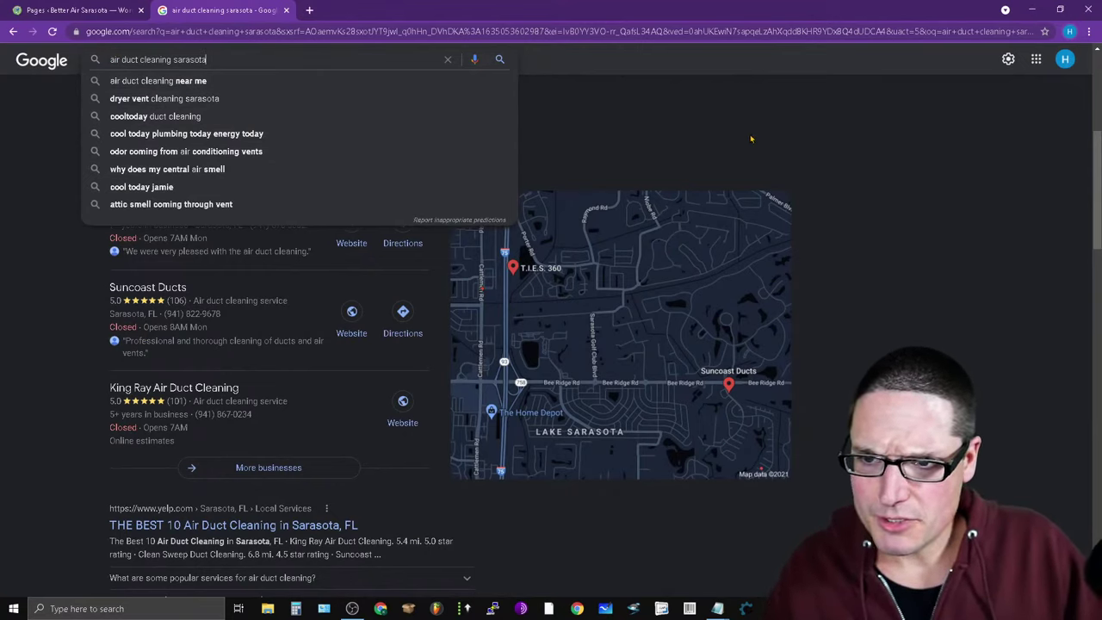
{"action": "left_click", "coordinate": [625, 142]}
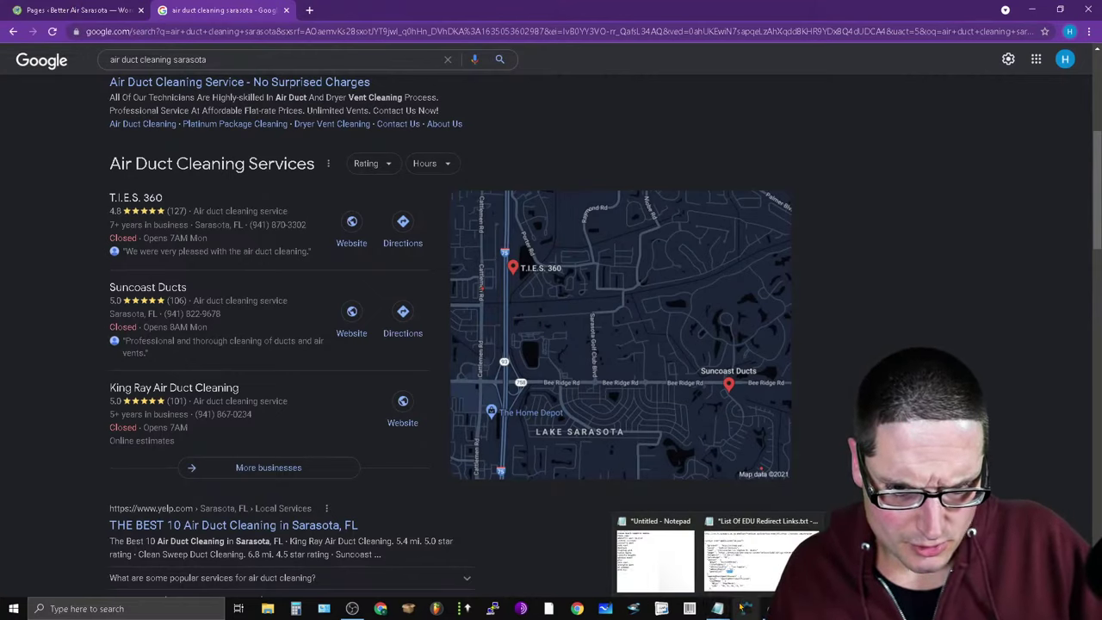
{"action": "key", "text": "alt+Tab"}
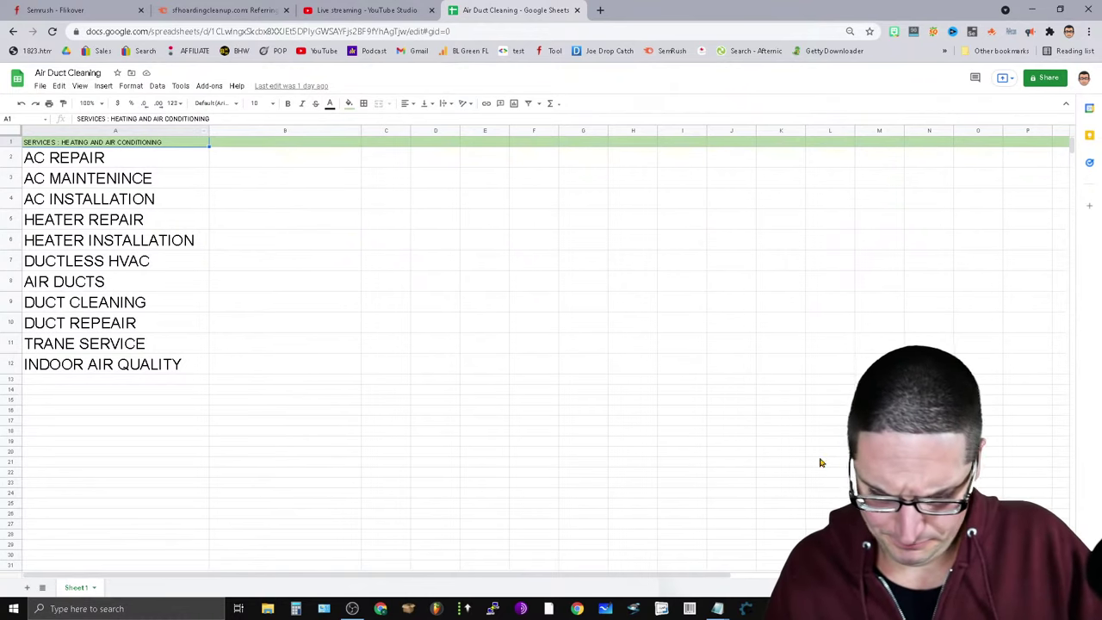
{"action": "key", "text": "alt+Tab"}
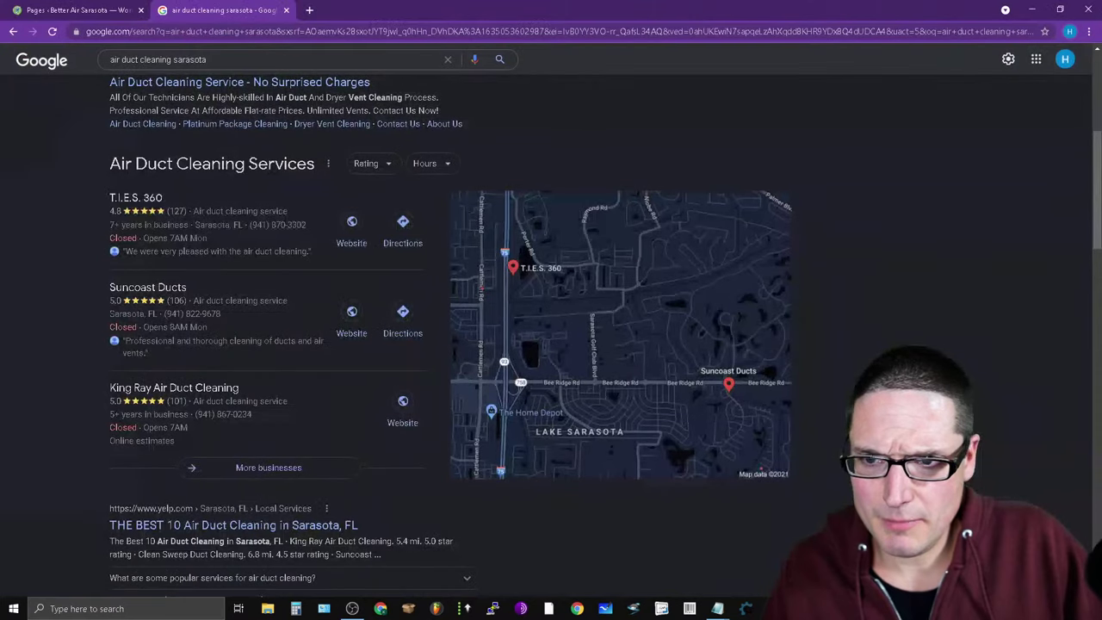
{"action": "left_click", "coordinate": [269, 60]}
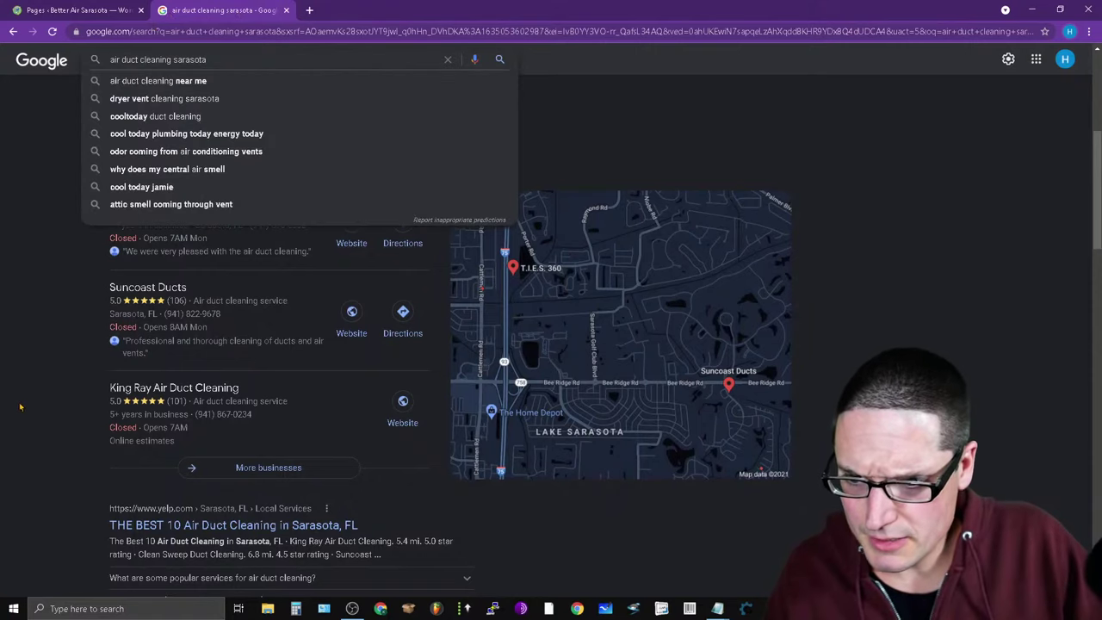
{"action": "left_click", "coordinate": [145, 491]}
Open the D & W Heating & Air result in a new background tab.
{"action": "scroll", "coordinate": [400, 517], "scroll_direction": "down", "scroll_amount": 2}
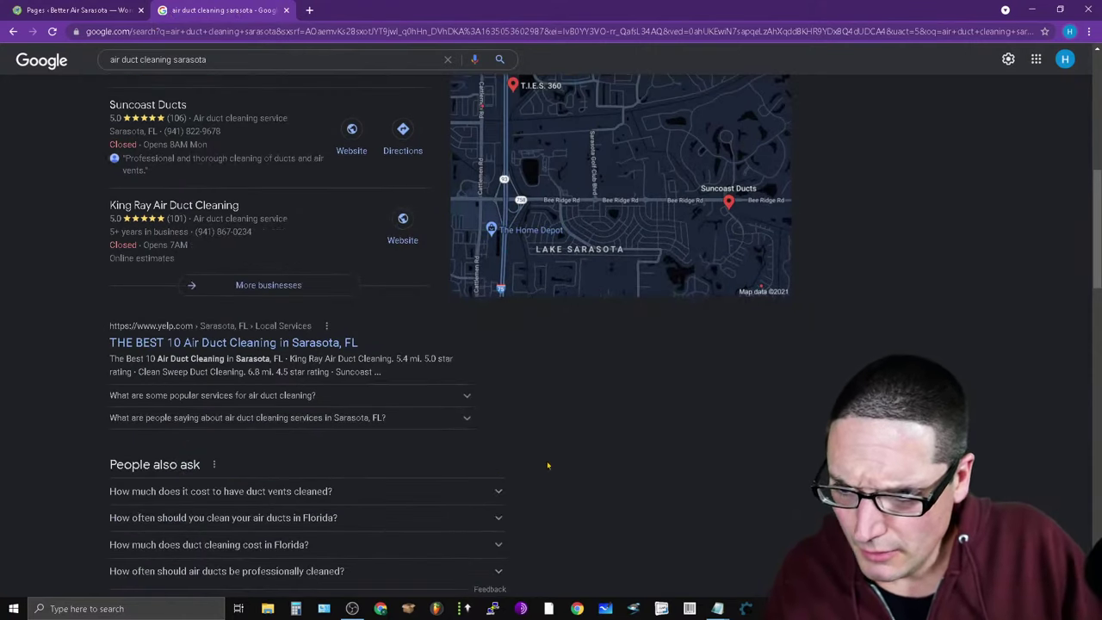
{"action": "scroll", "coordinate": [419, 381], "scroll_direction": "down", "scroll_amount": 2}
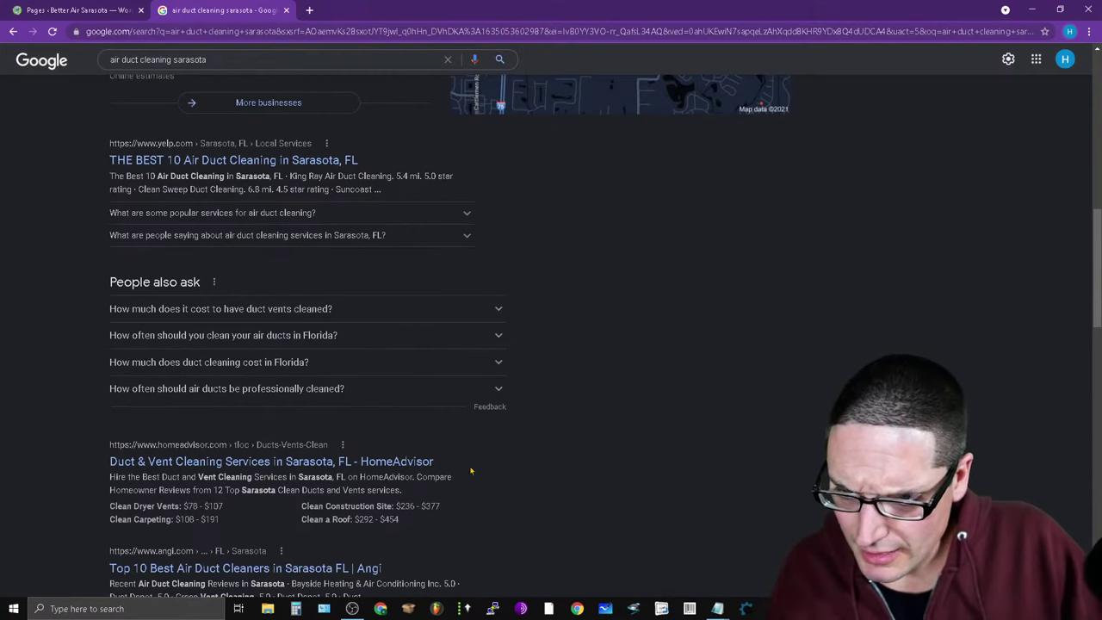
{"action": "scroll", "coordinate": [422, 489], "scroll_direction": "down", "scroll_amount": 2}
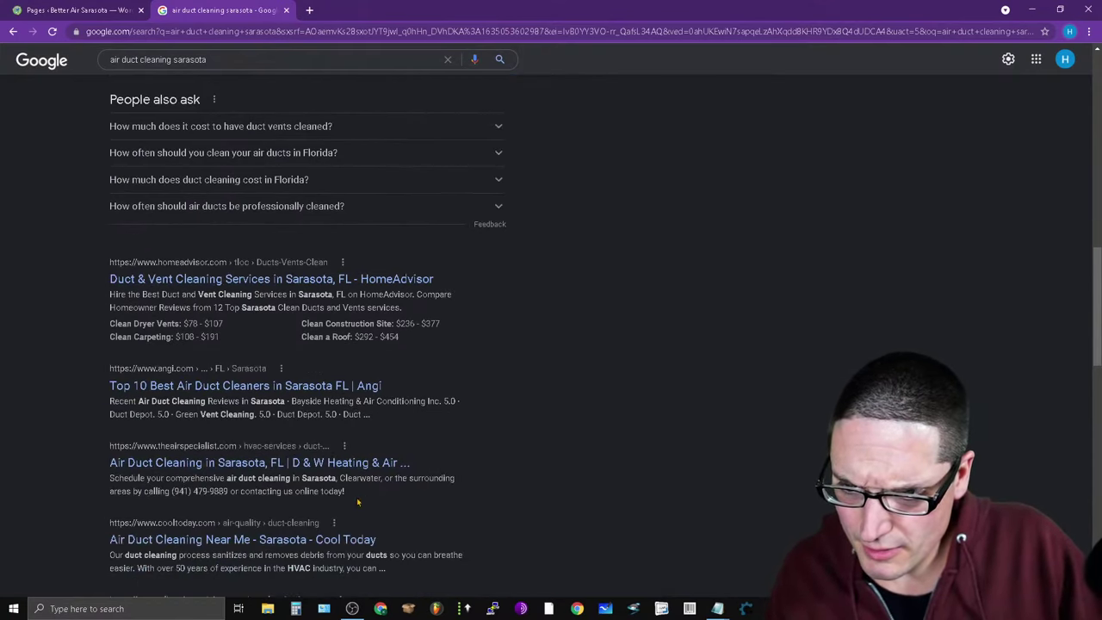
{"action": "right_click", "coordinate": [254, 463]}
{"action": "left_click", "coordinate": [293, 472]}
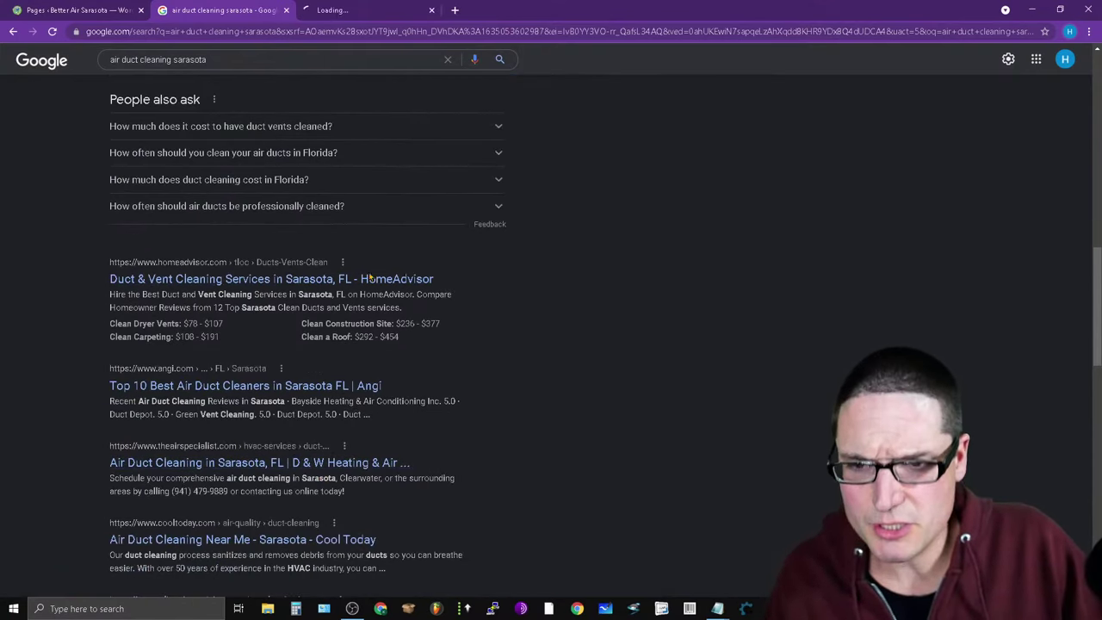
View the D&W Sarasota duct cleaning page down to its footer.
{"action": "left_click", "coordinate": [360, 9]}
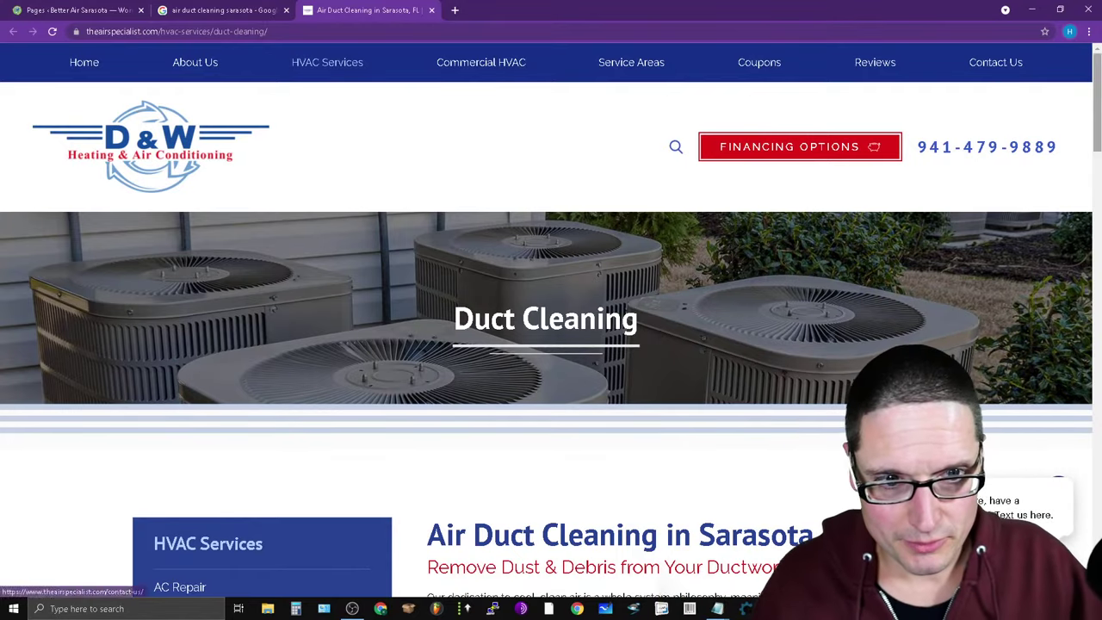
{"action": "left_click_drag", "start_coordinate": [1097, 104], "coordinate": [1097, 526]}
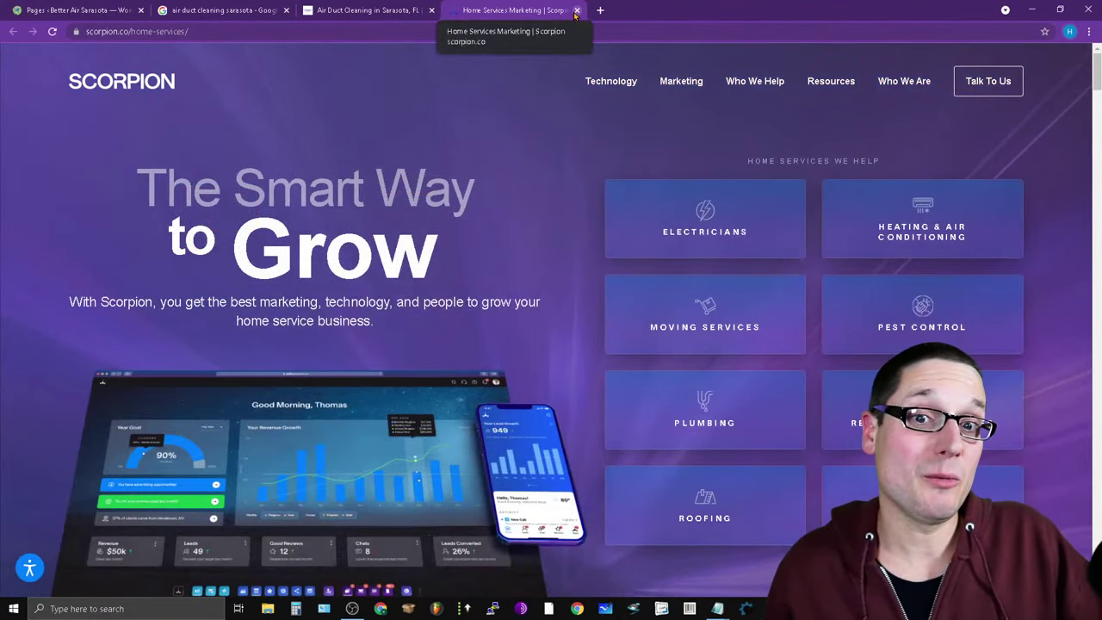
Close the Scorpion tab, return to the D&W page top, and switch to the spreadsheet.
{"action": "scroll", "coordinate": [489, 290], "scroll_direction": "down", "scroll_amount": 6}
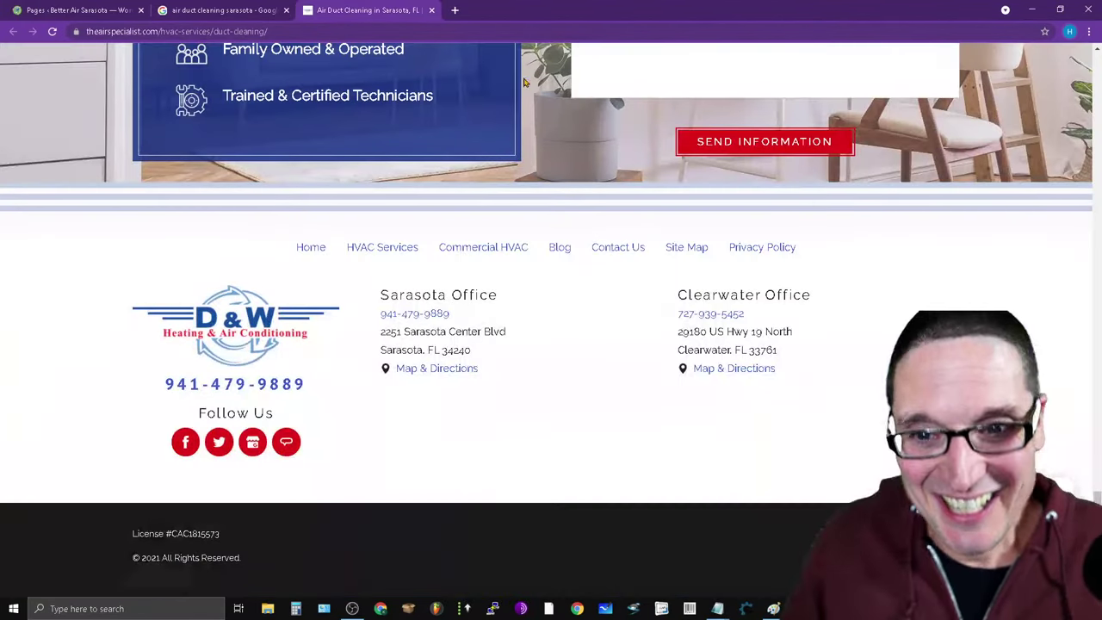
{"action": "left_click", "coordinate": [576, 11]}
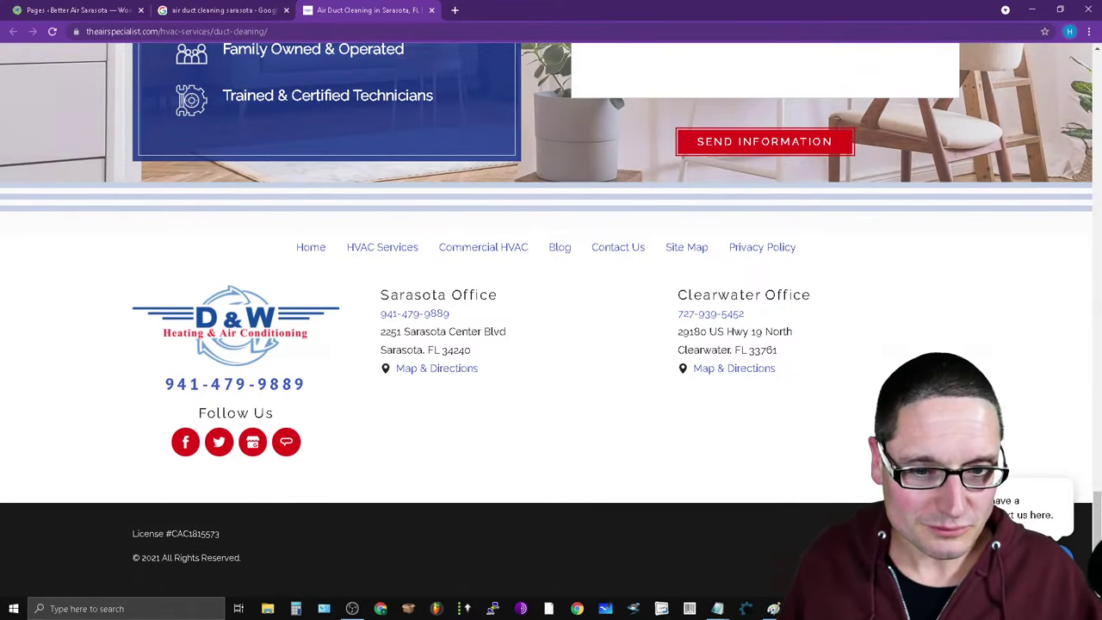
{"action": "scroll", "coordinate": [501, 399], "scroll_direction": "up", "scroll_amount": 15}
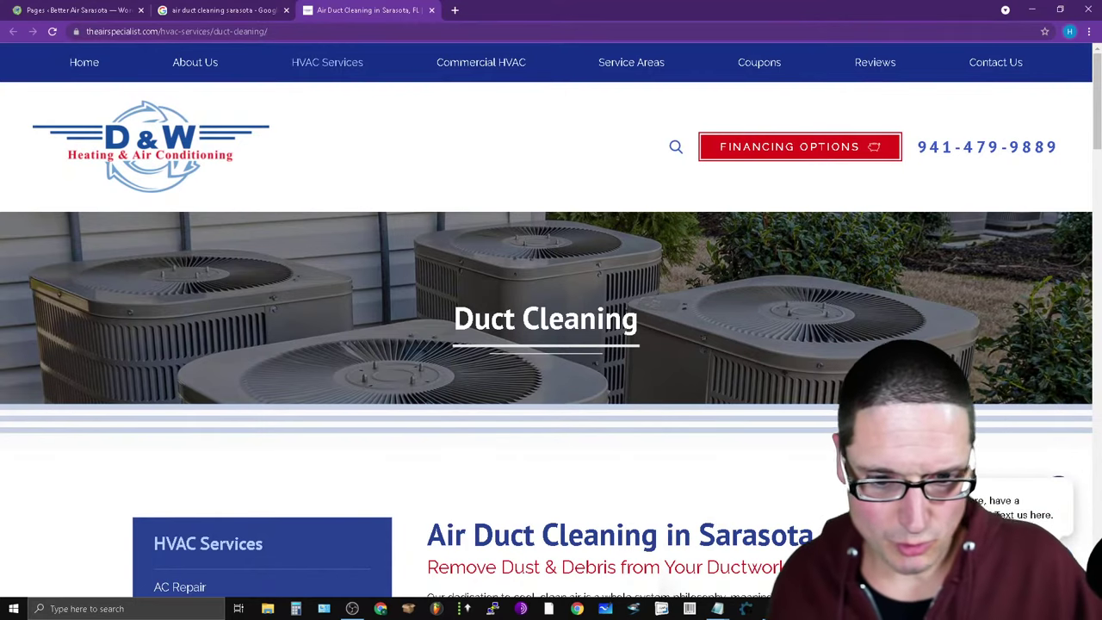
{"action": "key", "text": "alt+Tab"}
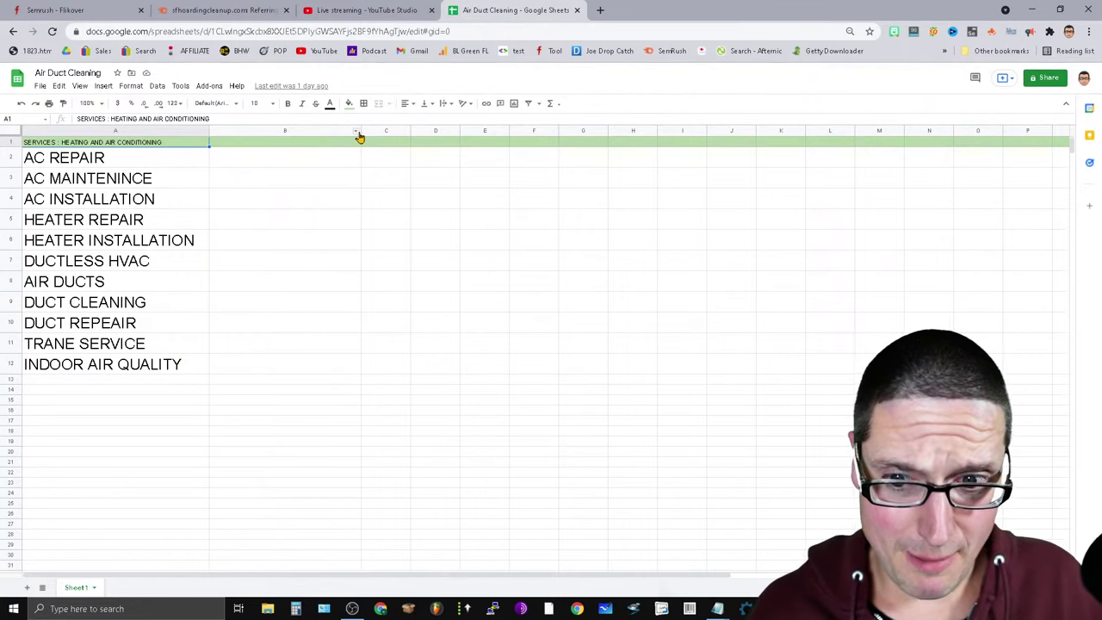
Widen column B, then bring up Notepad and select the whole Sarasota neighborhood list.
{"action": "left_click_drag", "start_coordinate": [361, 131], "coordinate": [397, 131]}
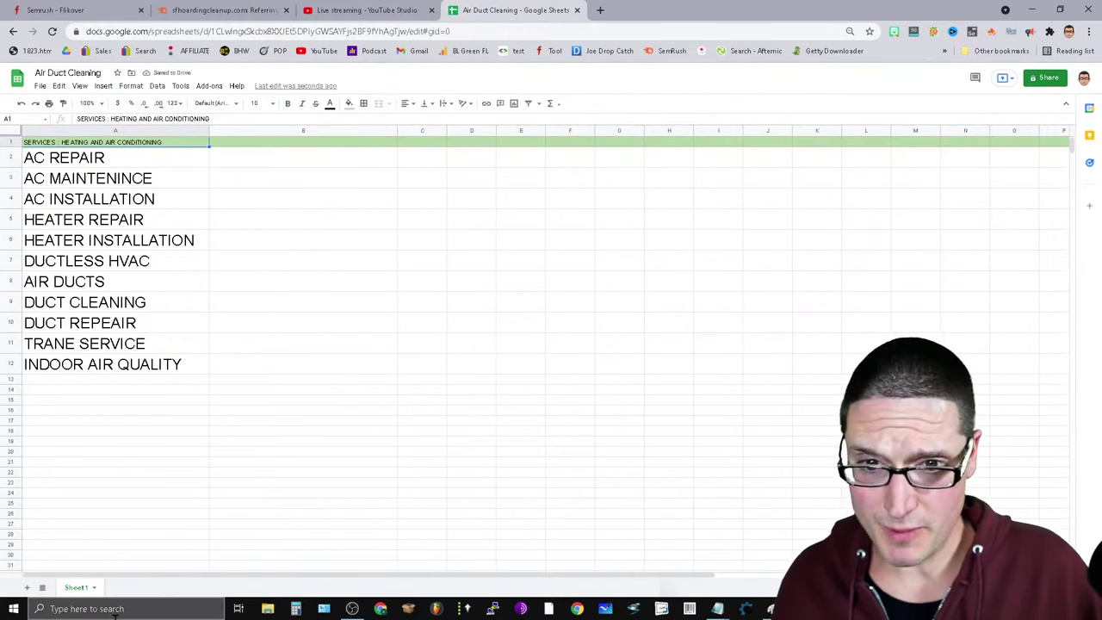
{"action": "left_click", "coordinate": [718, 609]}
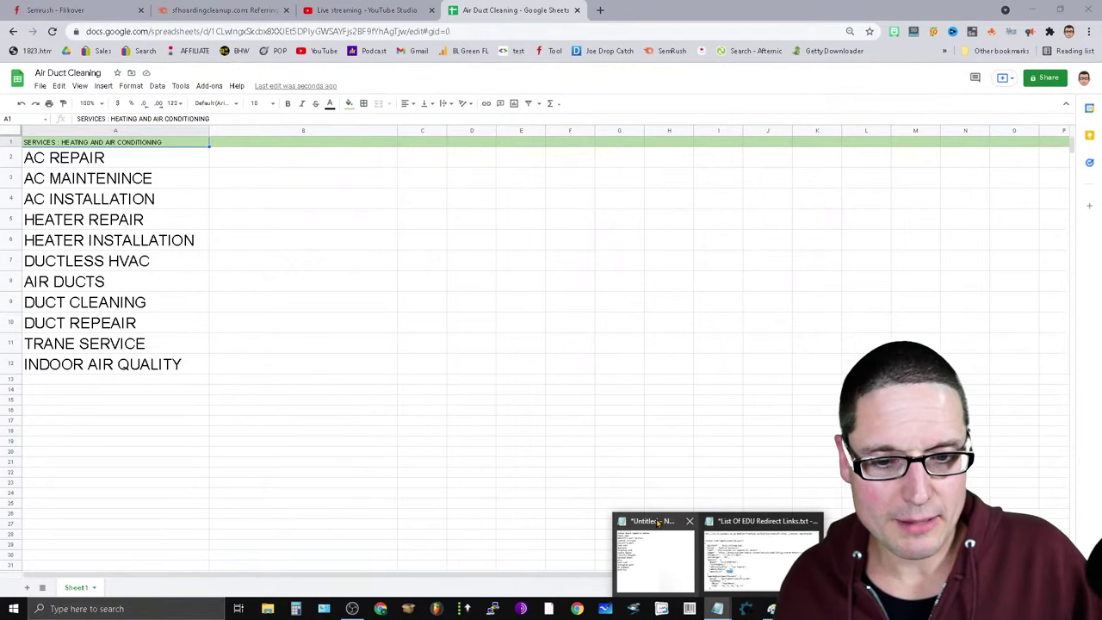
{"action": "left_click", "coordinate": [689, 562]}
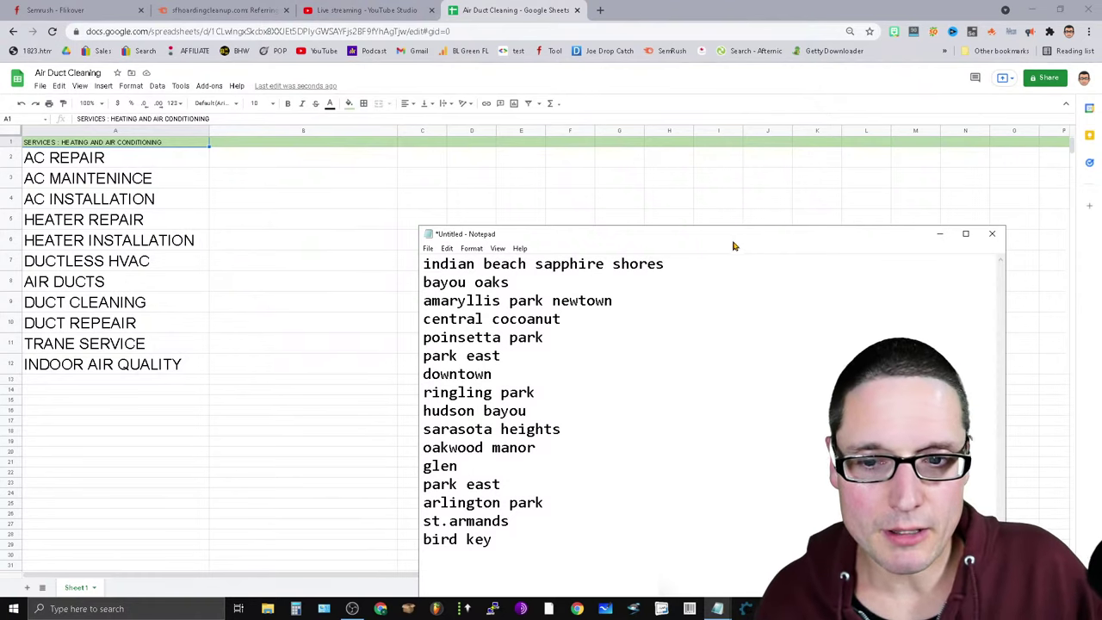
{"action": "left_click_drag", "start_coordinate": [734, 245], "coordinate": [729, 134]}
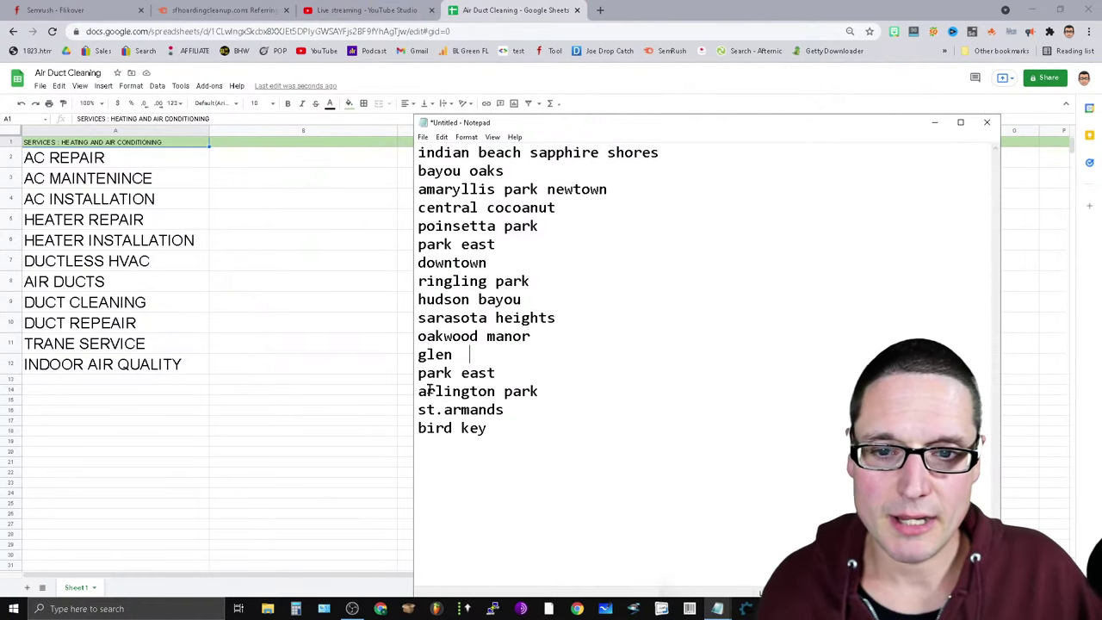
{"action": "left_click_drag", "start_coordinate": [496, 434], "coordinate": [422, 148]}
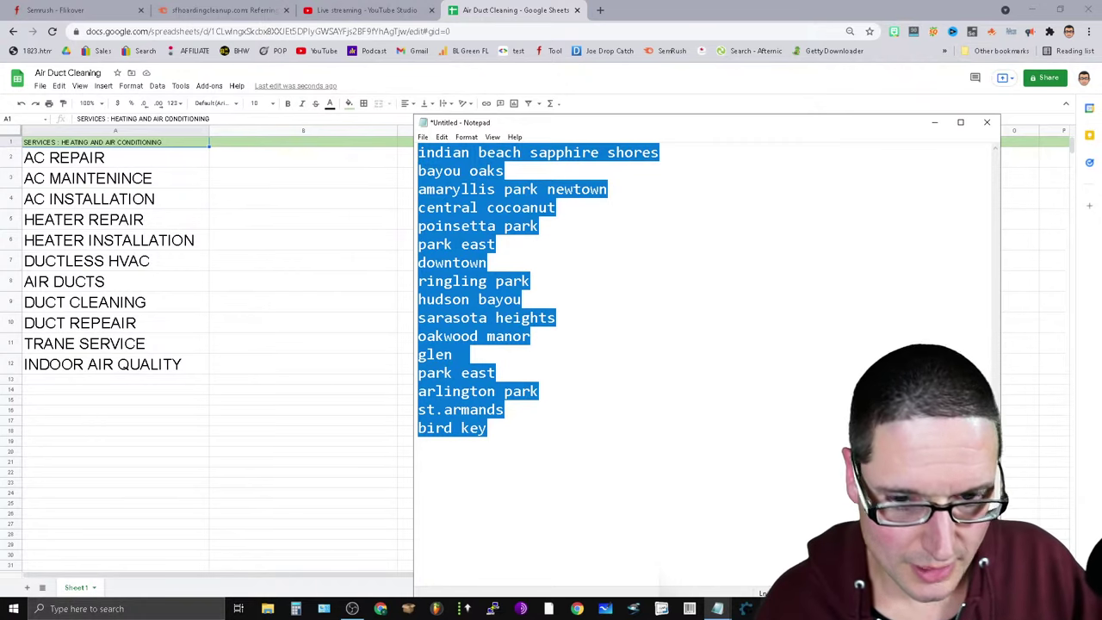
{"action": "left_click", "coordinate": [801, 559]}
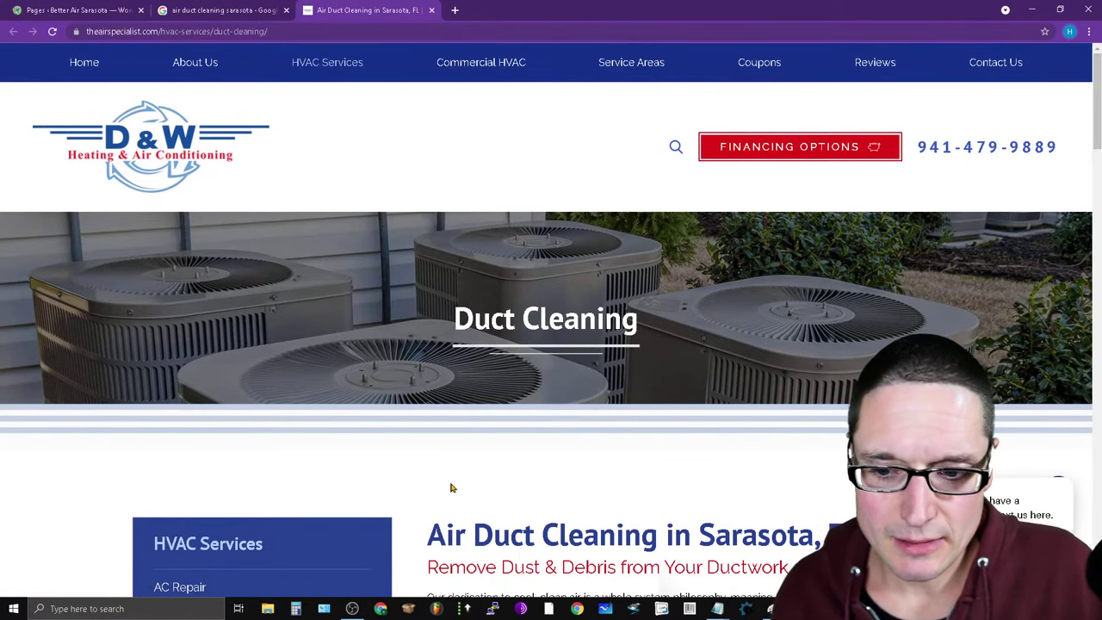
Review the D&W page footer and open a new browser tab.
{"action": "scroll", "coordinate": [450, 488], "scroll_direction": "down", "scroll_amount": 20}
{"action": "scroll", "coordinate": [586, 470], "scroll_direction": "up", "scroll_amount": 3}
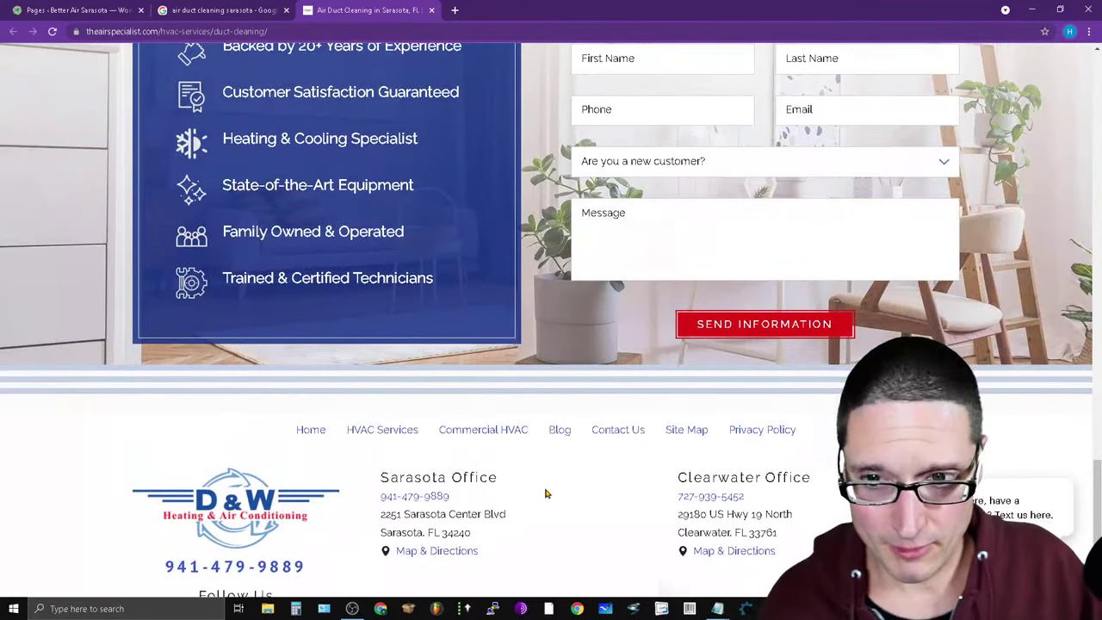
{"action": "scroll", "coordinate": [546, 494], "scroll_direction": "down", "scroll_amount": 2}
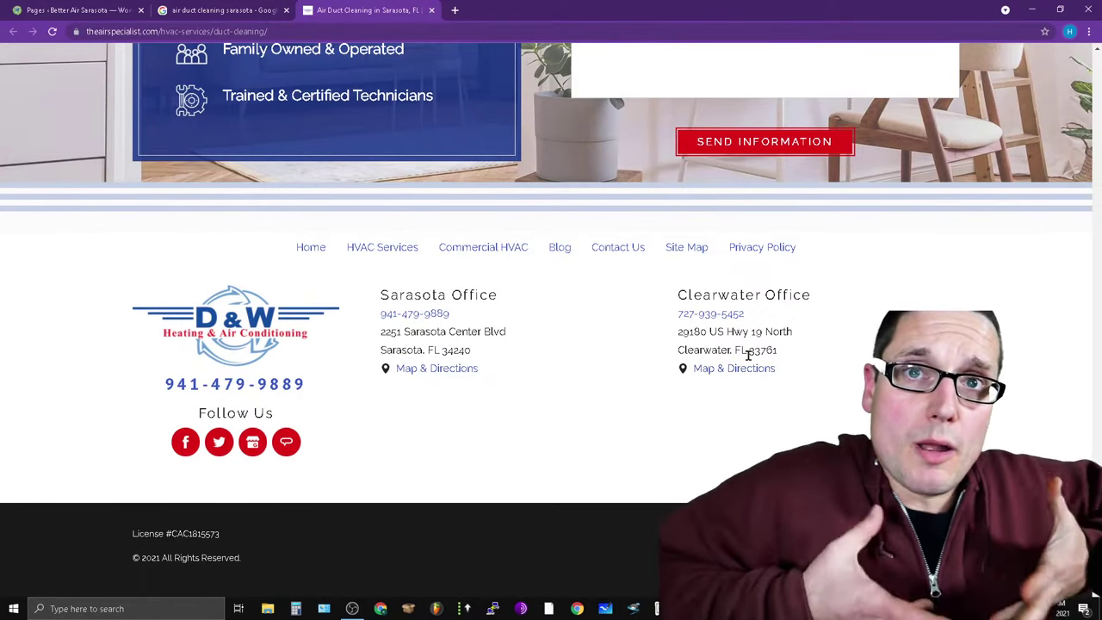
{"action": "left_click", "coordinate": [455, 10]}
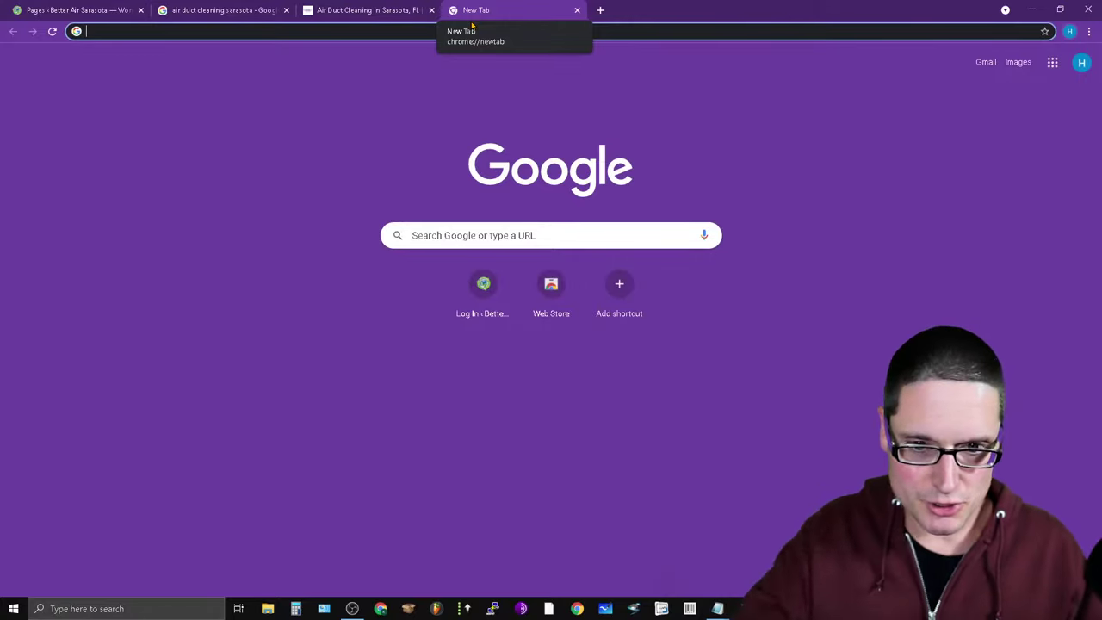
Search Google for 'sarasota flordia' and switch the results to the Maps view.
{"action": "left_click", "coordinate": [510, 242]}
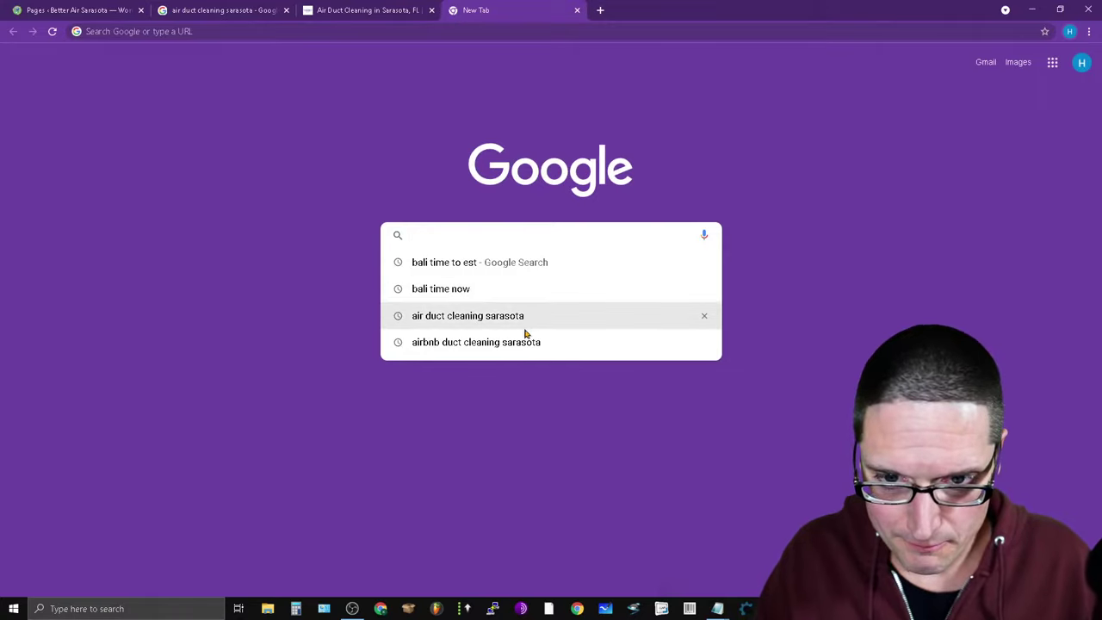
{"action": "type", "text": "sarasota"}
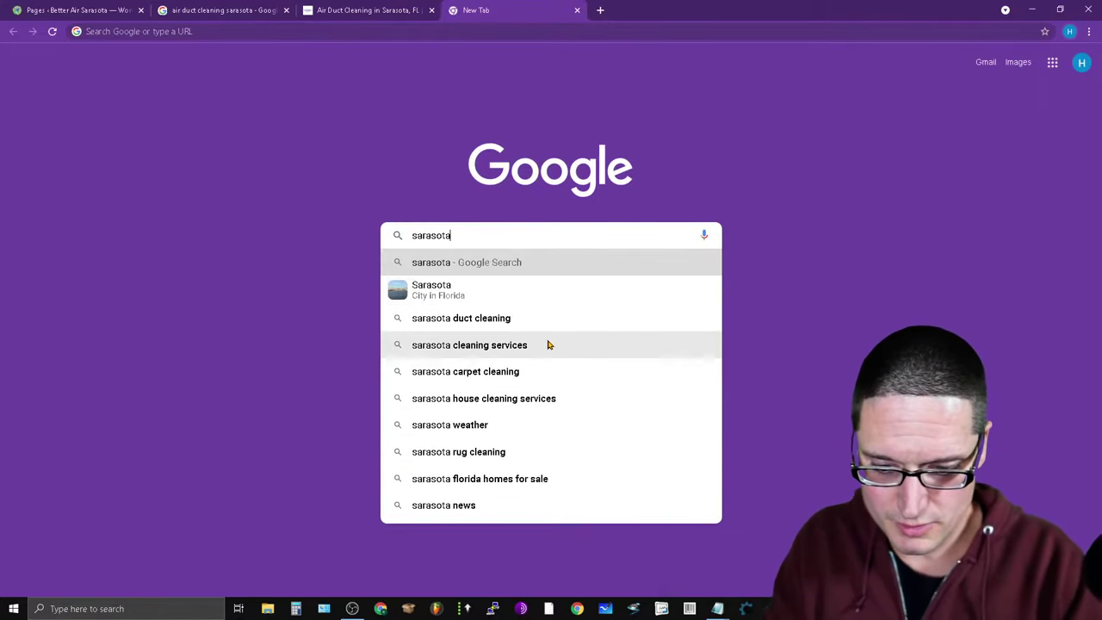
{"action": "type", "text": " flordia"}
{"action": "key", "text": "Return"}
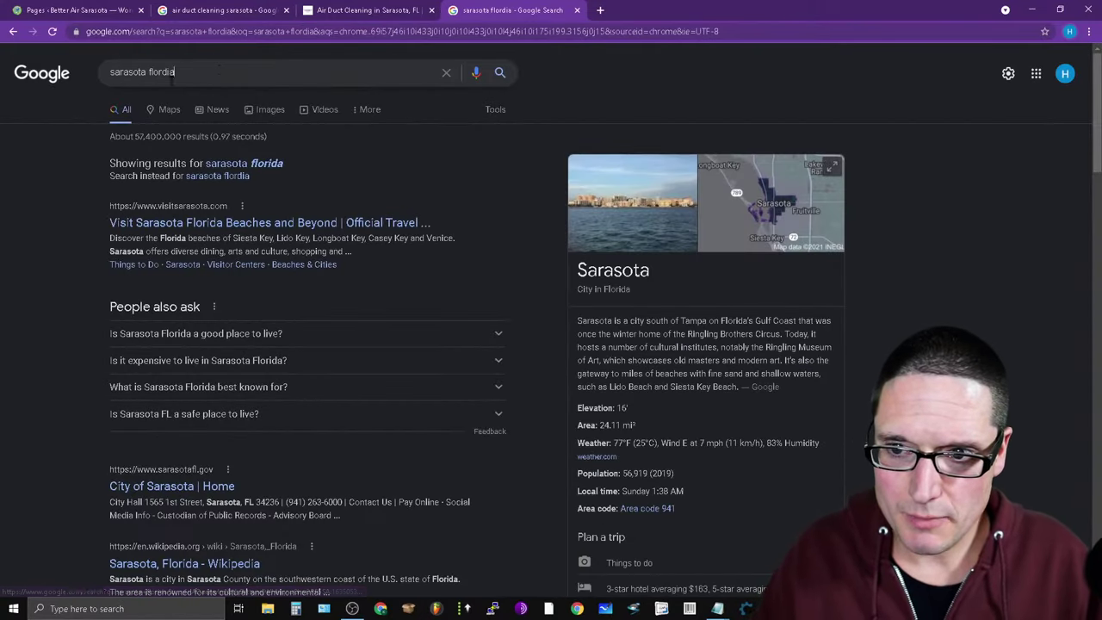
{"action": "triple_click", "coordinate": [173, 72]}
{"action": "left_click", "coordinate": [151, 122]}
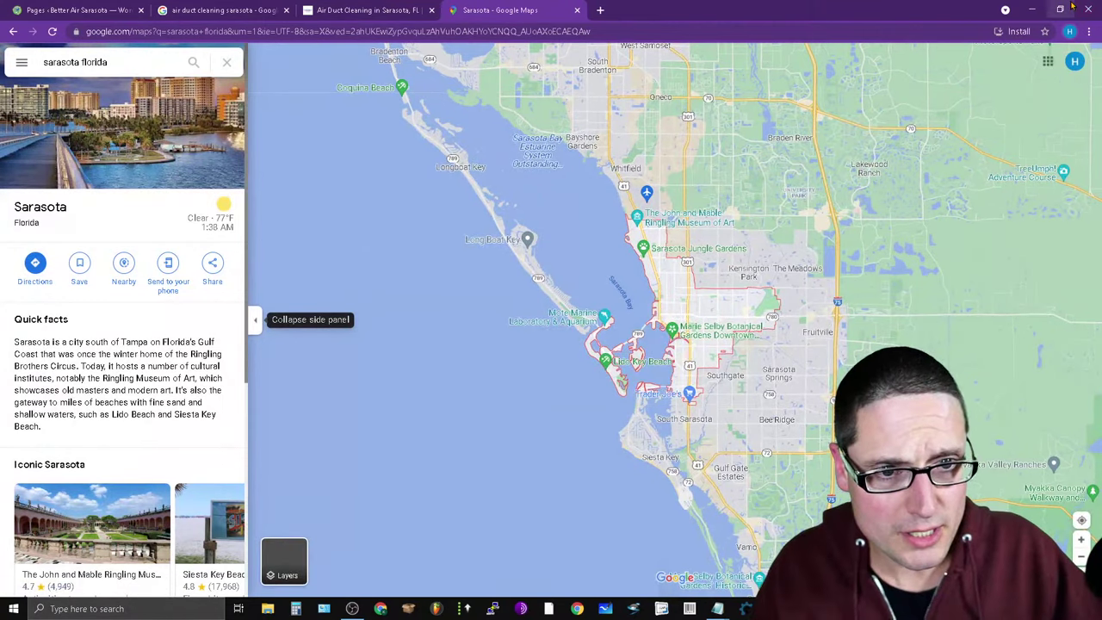
Arrange the restored Maps window on the left and the Notepad neighborhood list on the right.
{"action": "left_click", "coordinate": [1064, 9]}
{"action": "left_click_drag", "start_coordinate": [750, 105], "coordinate": [645, 68]}
{"action": "left_click", "coordinate": [726, 612]}
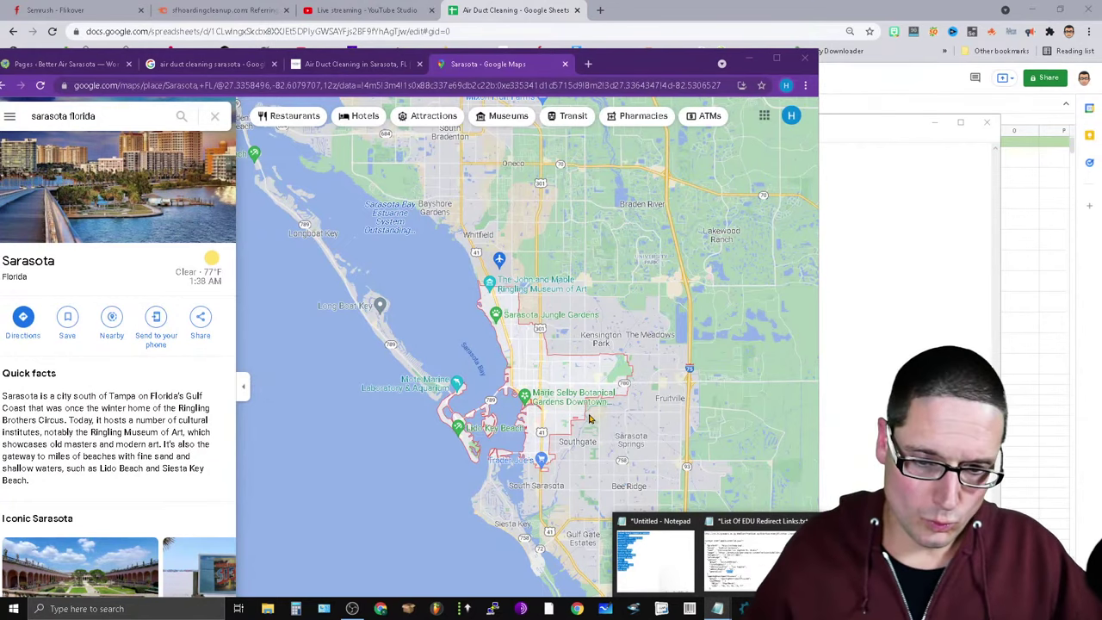
{"action": "left_click", "coordinate": [656, 538]}
{"action": "left_click_drag", "start_coordinate": [672, 63], "coordinate": [532, 56]}
{"action": "mouse_move", "coordinate": [717, 607]}
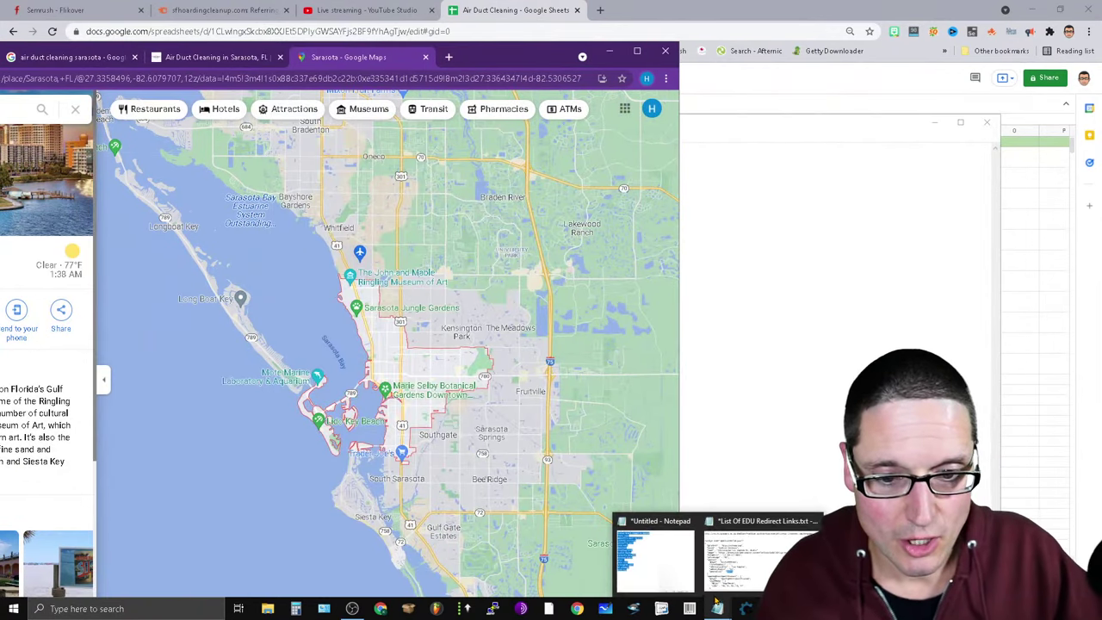
{"action": "left_click", "coordinate": [658, 541]}
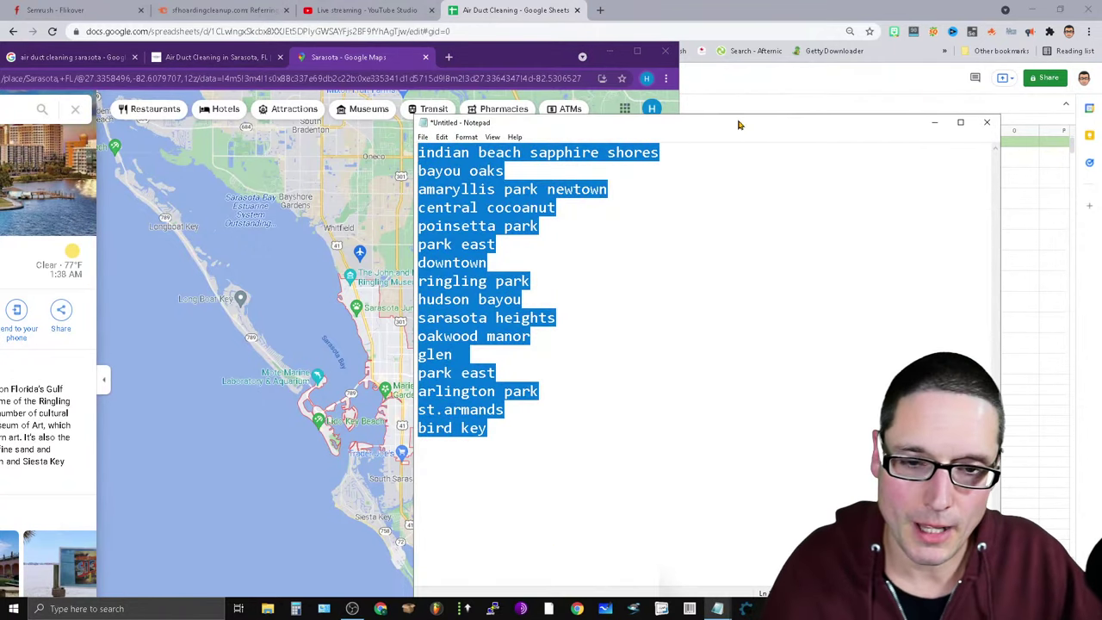
{"action": "left_click_drag", "start_coordinate": [738, 125], "coordinate": [921, 102]}
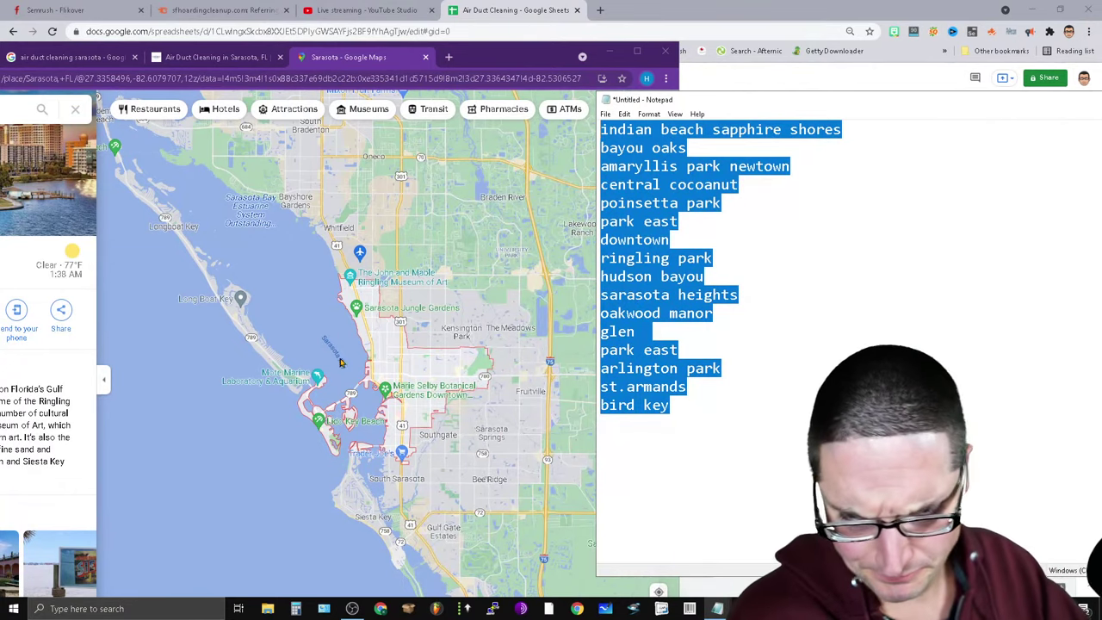
{"action": "left_click", "coordinate": [386, 58]}
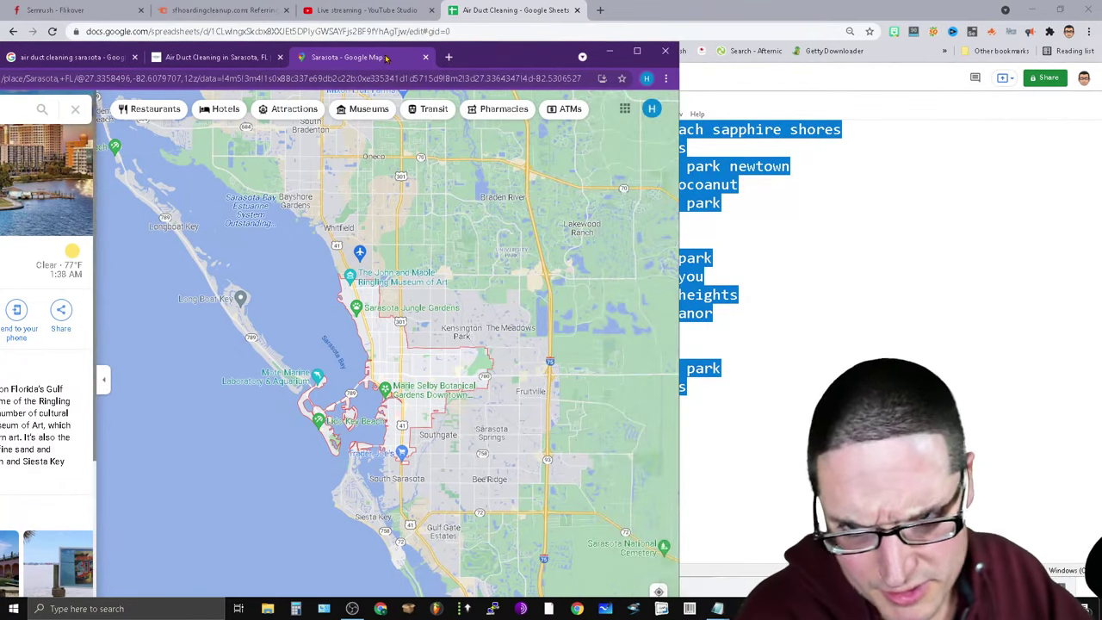
Zoom and pan the Sarasota map across the coastline, neighborhoods and airport area.
{"action": "scroll", "coordinate": [435, 388], "scroll_direction": "up", "scroll_amount": 3}
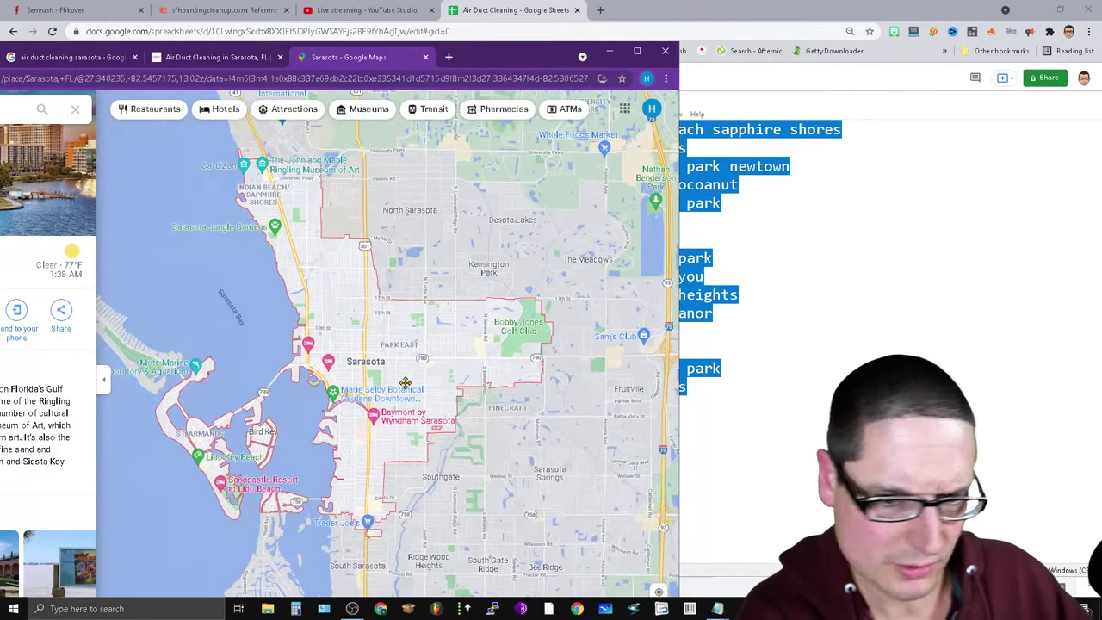
{"action": "scroll", "coordinate": [422, 427], "scroll_direction": "up", "scroll_amount": 2}
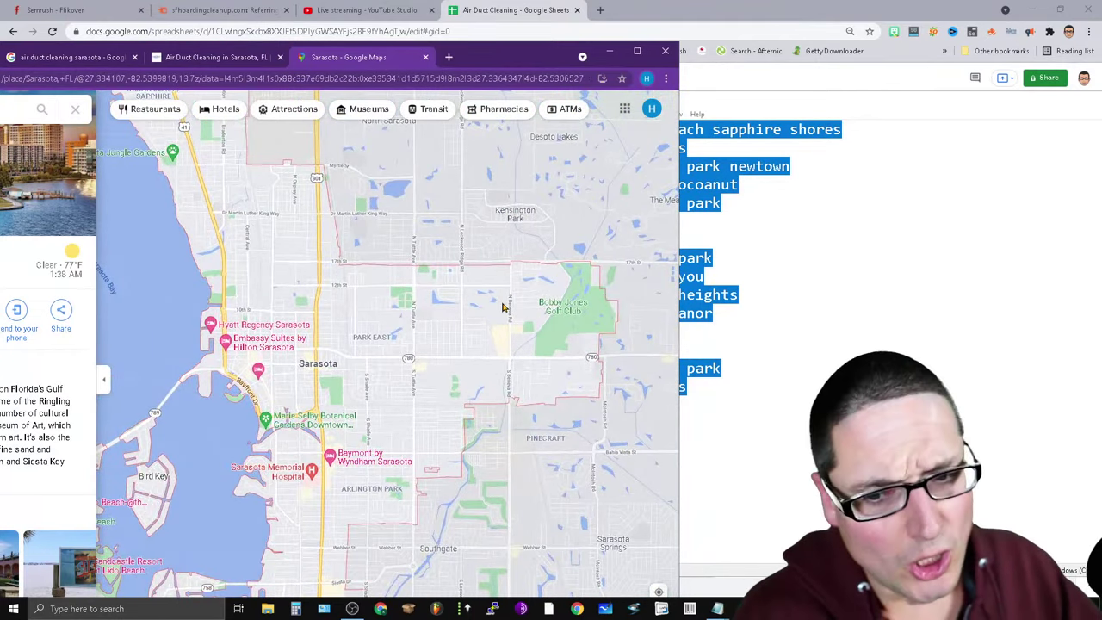
{"action": "scroll", "coordinate": [519, 476], "scroll_direction": "up", "scroll_amount": 1}
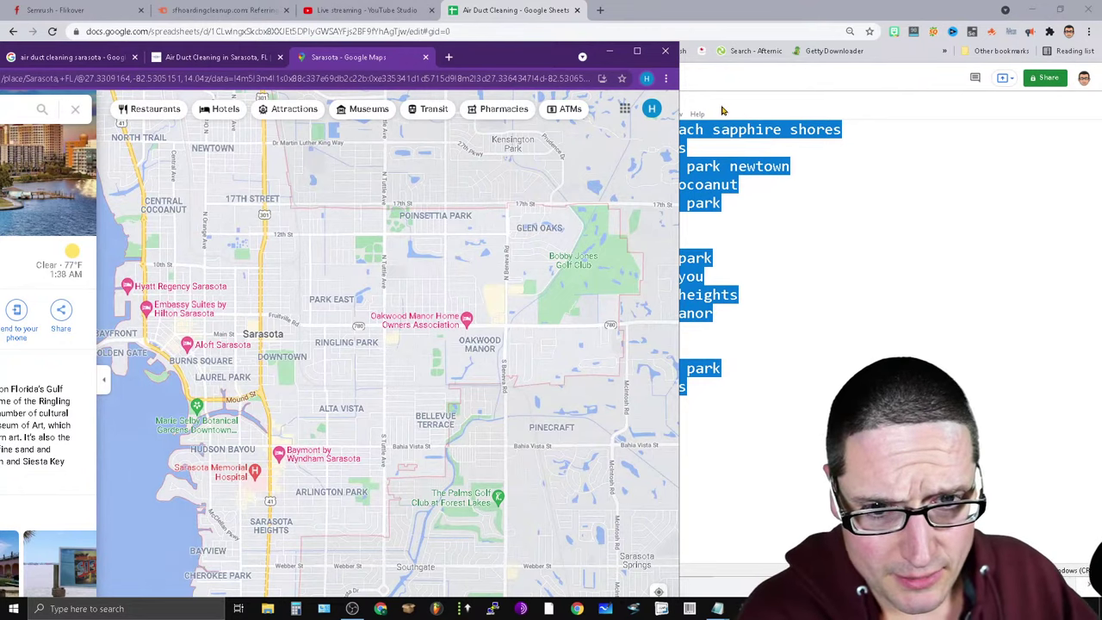
{"action": "left_click_drag", "start_coordinate": [724, 111], "coordinate": [844, 110]}
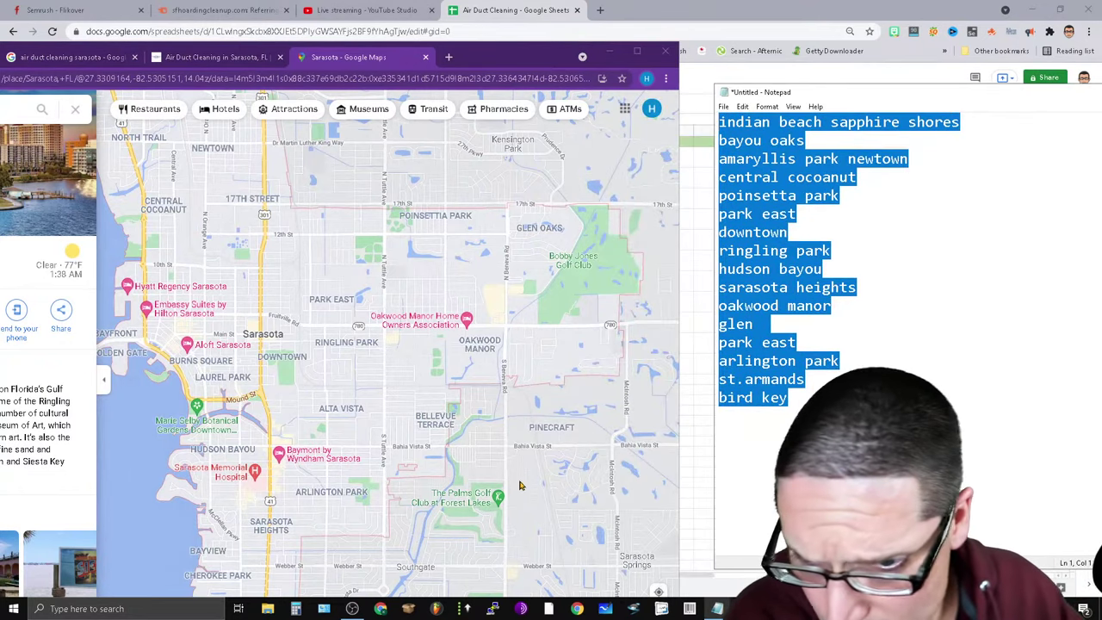
{"action": "left_click_drag", "start_coordinate": [362, 212], "coordinate": [487, 457]}
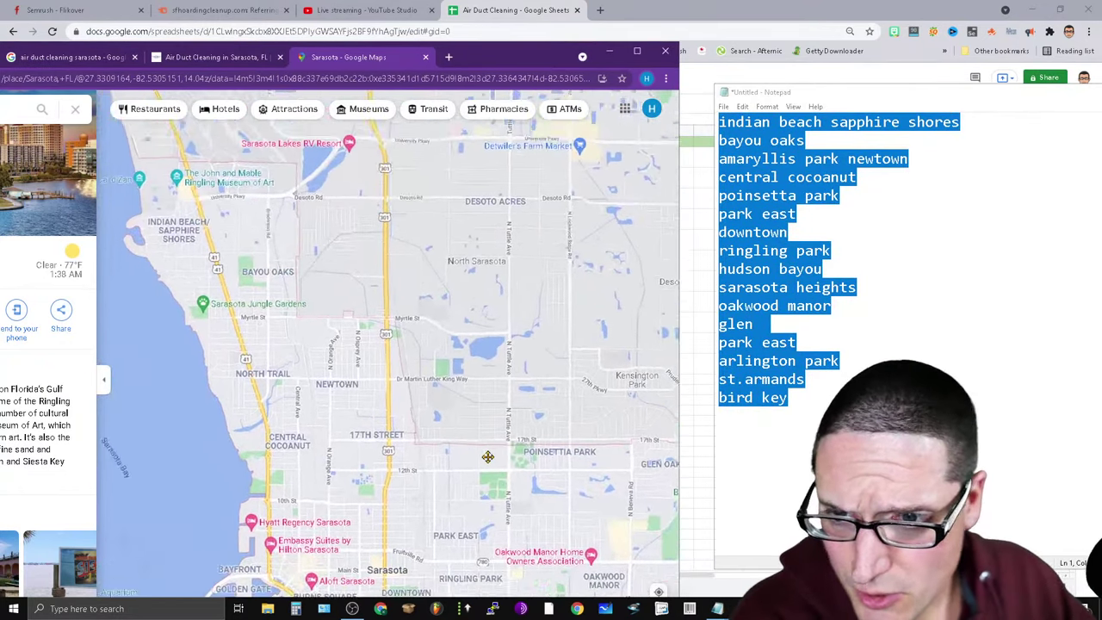
{"action": "scroll", "coordinate": [194, 373], "scroll_direction": "down", "scroll_amount": 2}
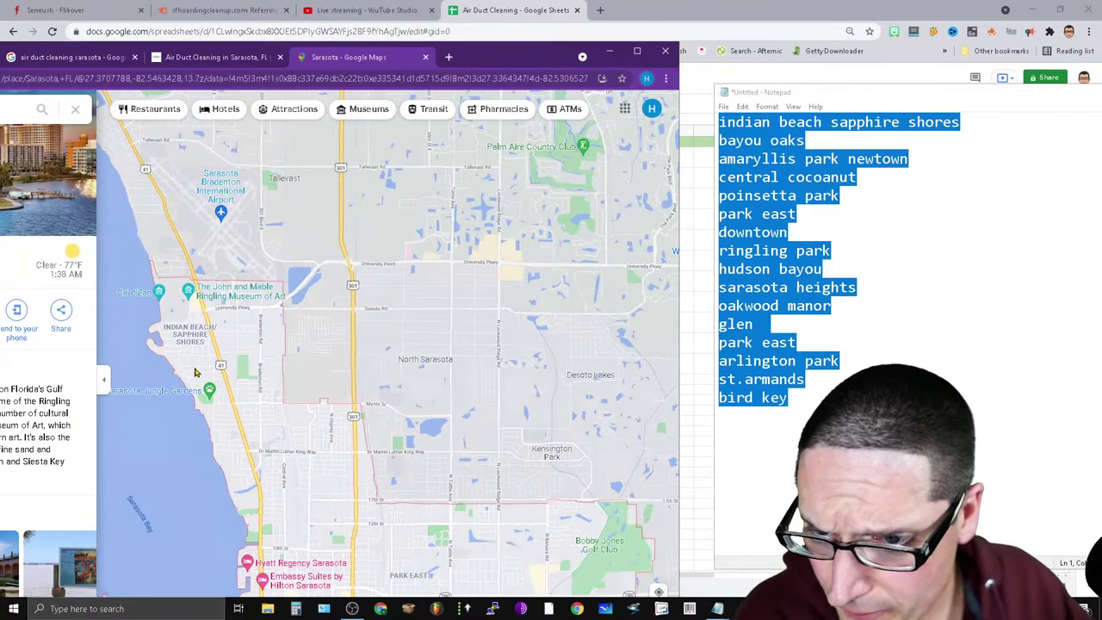
{"action": "left_click_drag", "start_coordinate": [296, 337], "coordinate": [455, 319]}
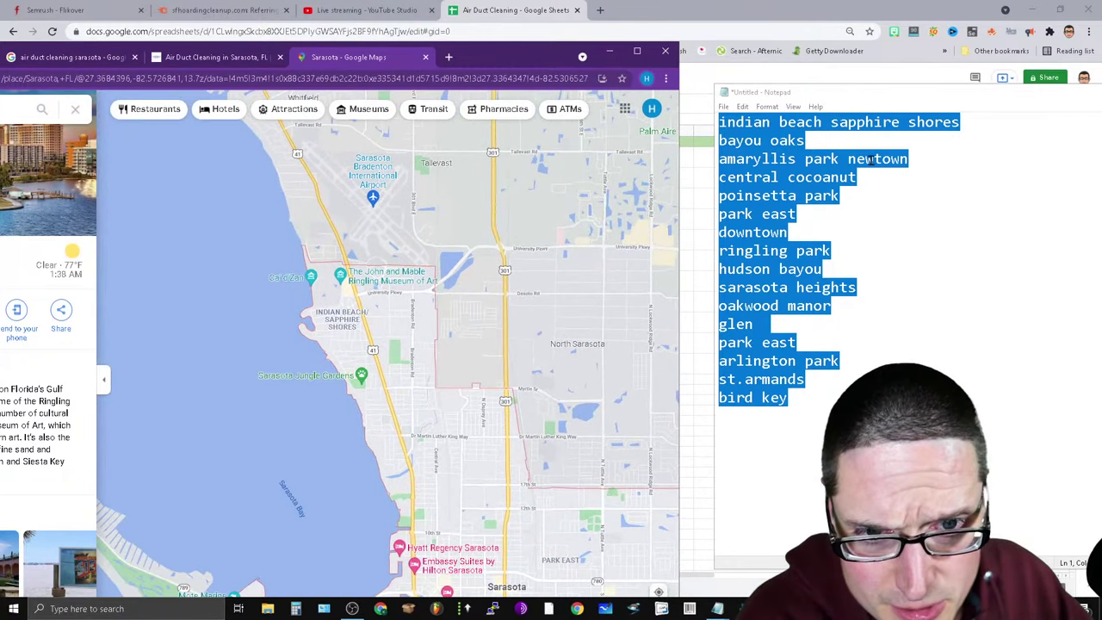
{"action": "scroll", "coordinate": [330, 382], "scroll_direction": "up", "scroll_amount": 4}
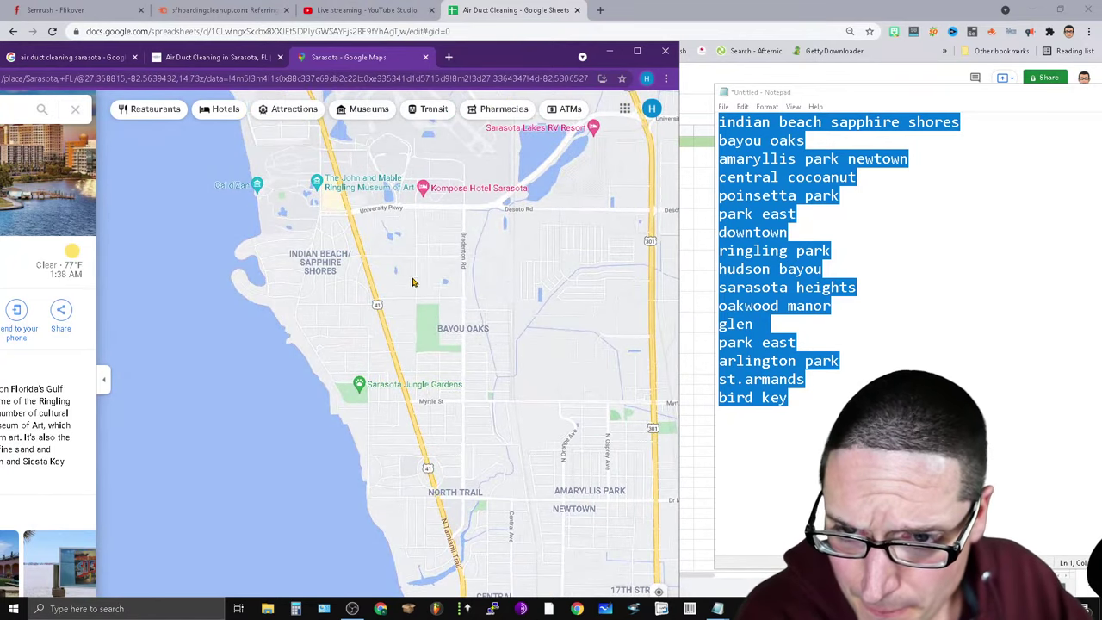
{"action": "left_click_drag", "start_coordinate": [411, 281], "coordinate": [394, 384]}
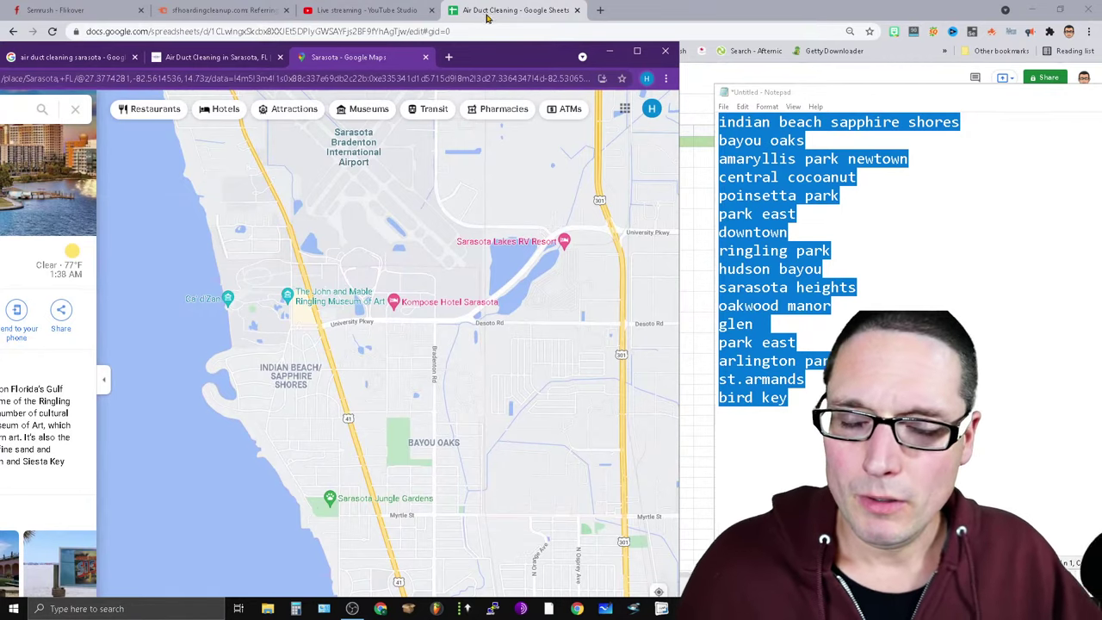
{"action": "left_click", "coordinate": [456, 10]}
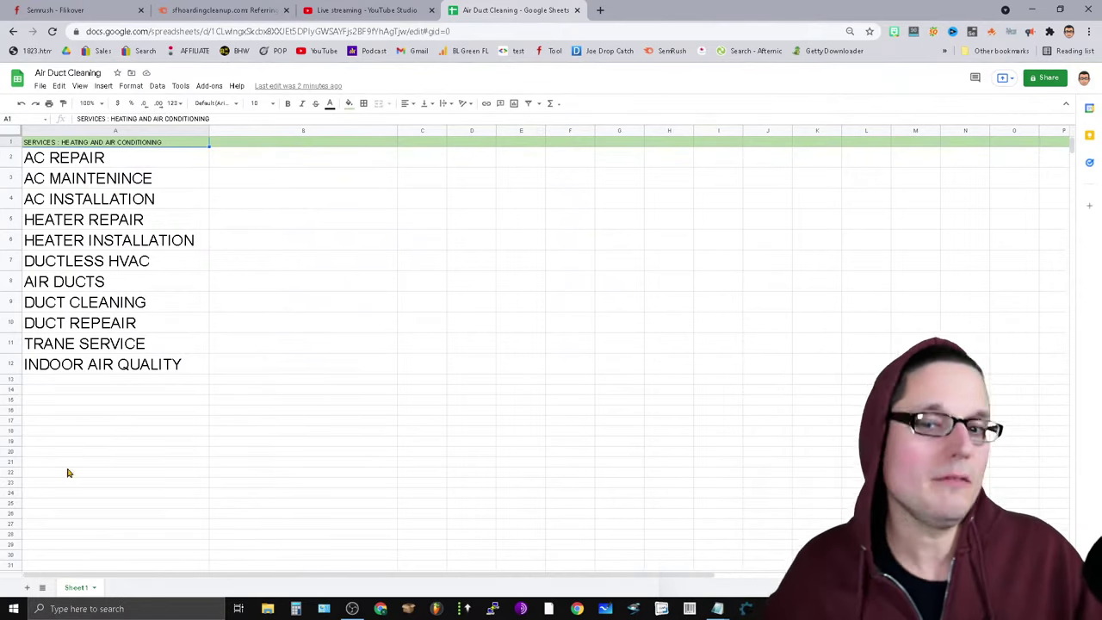
{"action": "mouse_move", "coordinate": [803, 608]}
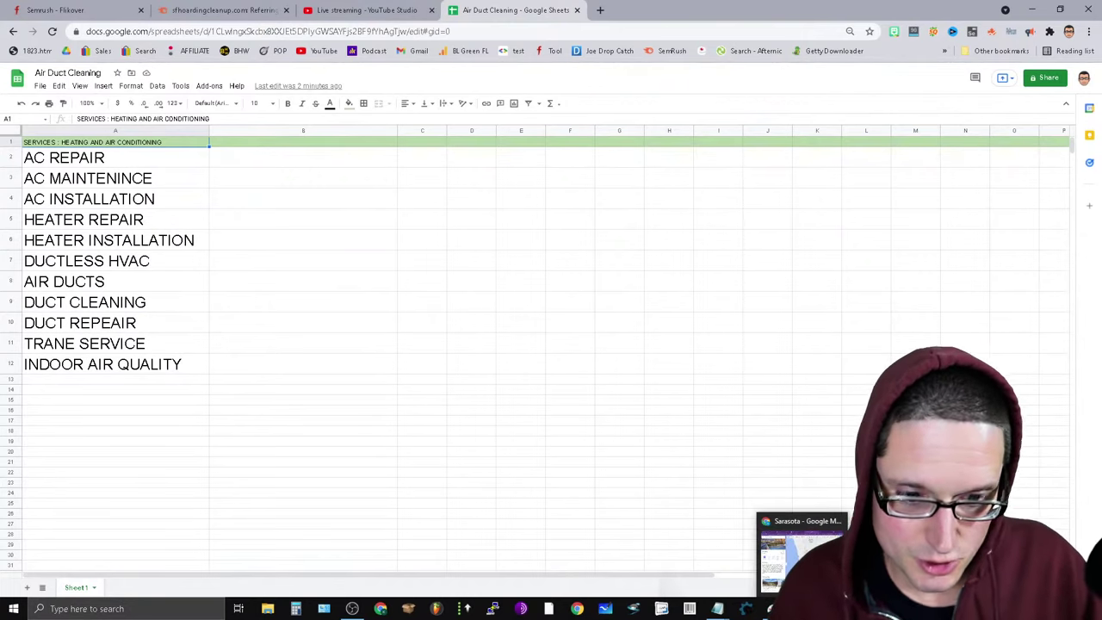
Minimize the spreadsheet and htmllint notes, then zoom the map in on Bayou Oaks.
{"action": "left_click", "coordinate": [781, 526]}
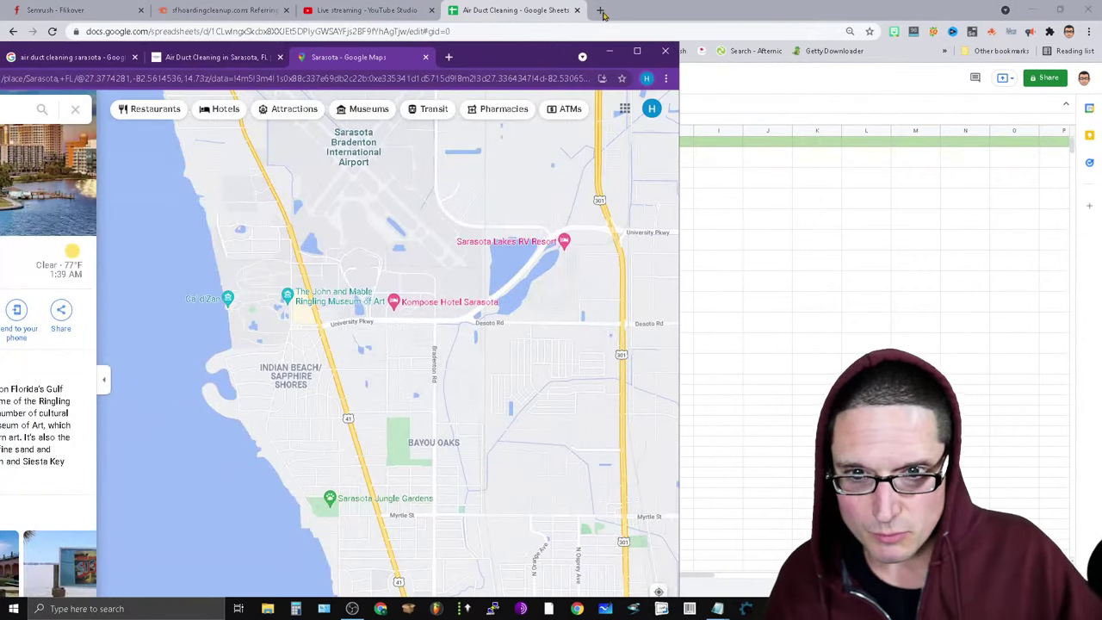
{"action": "left_click", "coordinate": [1033, 10]}
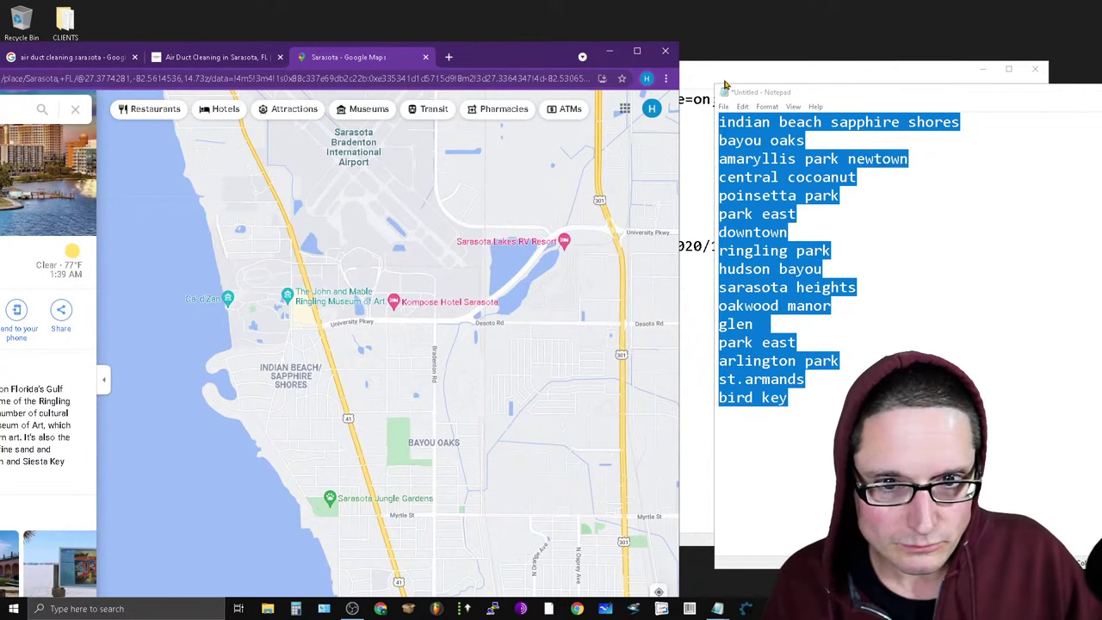
{"action": "left_click", "coordinate": [726, 85]}
{"action": "left_click", "coordinate": [982, 69]}
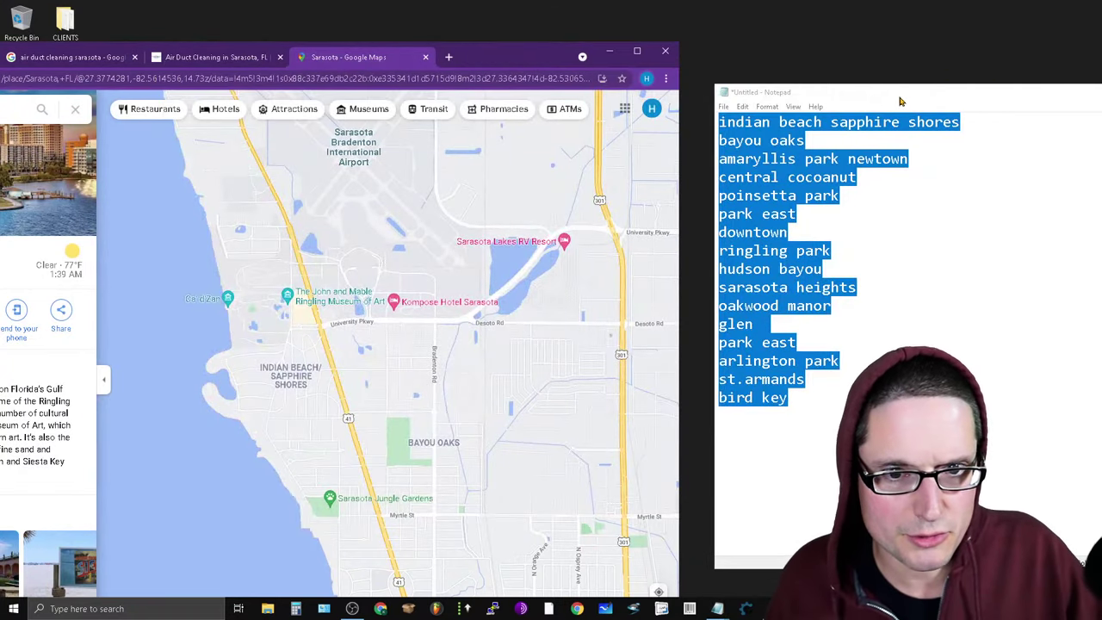
{"action": "left_click_drag", "start_coordinate": [508, 60], "coordinate": [497, 45]}
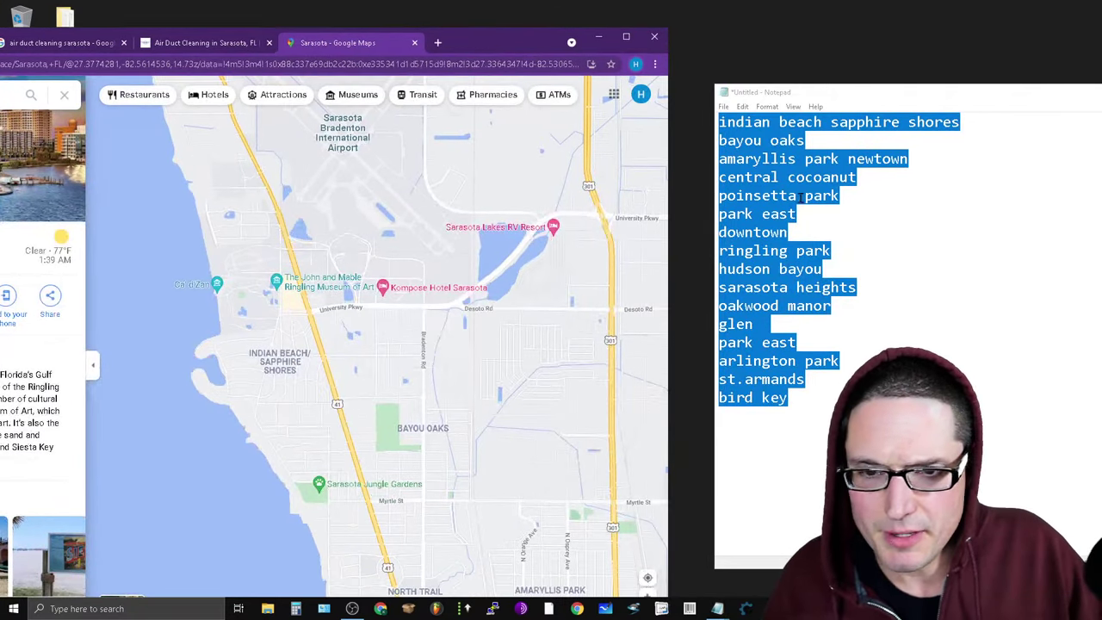
{"action": "scroll", "coordinate": [347, 362], "scroll_direction": "down", "scroll_amount": 1}
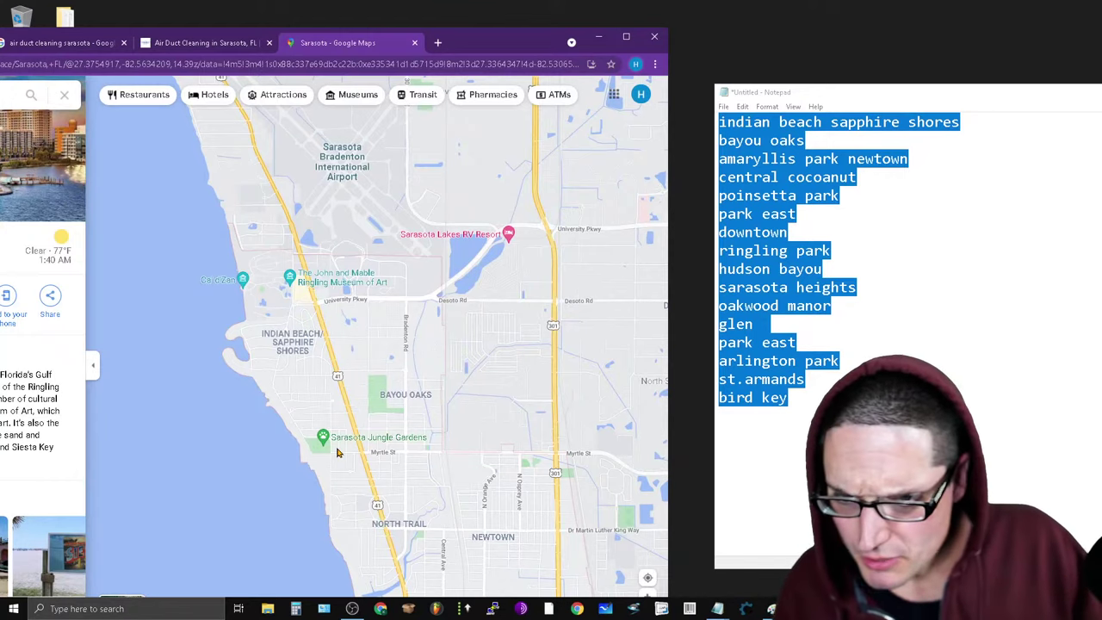
{"action": "scroll", "coordinate": [337, 453], "scroll_direction": "up", "scroll_amount": 3}
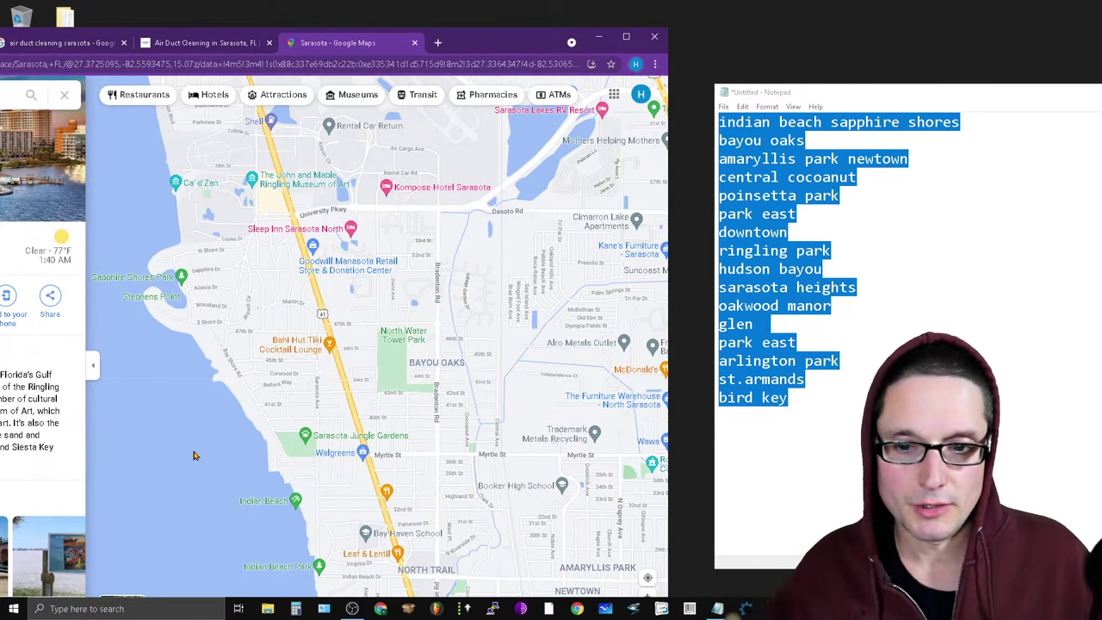
Pan and zoom the map north past the Sarasota airport toward Sara Bay Country Club.
{"action": "scroll", "coordinate": [404, 350], "scroll_direction": "up", "scroll_amount": 1}
{"action": "left_click_drag", "start_coordinate": [528, 314], "coordinate": [524, 530]}
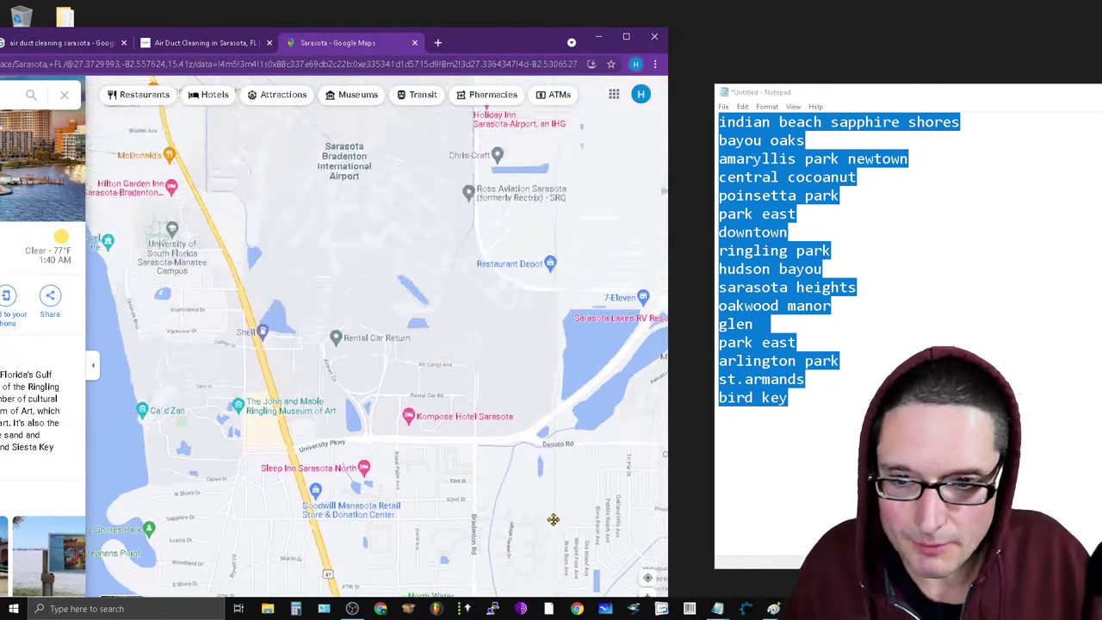
{"action": "left_click_drag", "start_coordinate": [484, 362], "coordinate": [495, 551]}
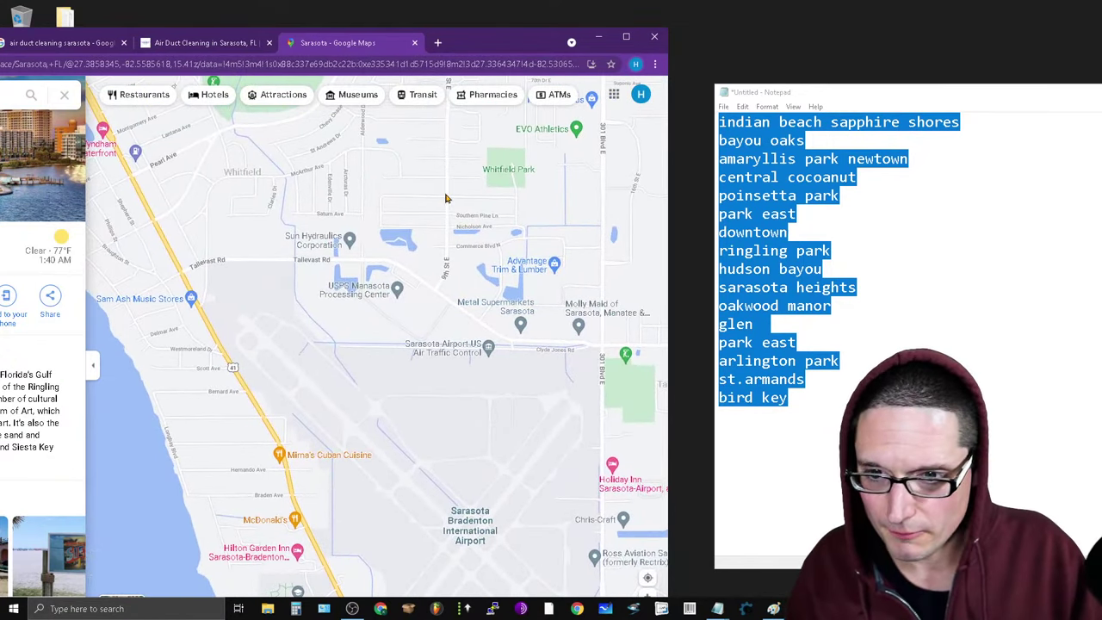
{"action": "left_click_drag", "start_coordinate": [445, 198], "coordinate": [460, 406]}
{"action": "scroll", "coordinate": [460, 406], "scroll_direction": "down", "scroll_amount": 2}
{"action": "scroll", "coordinate": [438, 488], "scroll_direction": "down", "scroll_amount": 1}
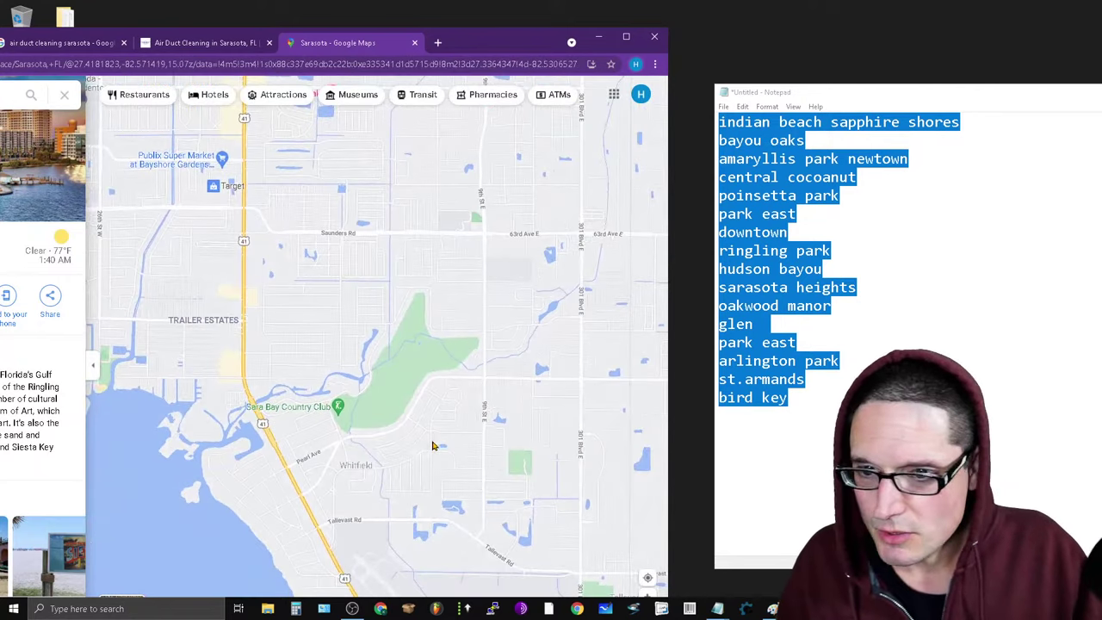
{"action": "scroll", "coordinate": [473, 488], "scroll_direction": "down", "scroll_amount": 4}
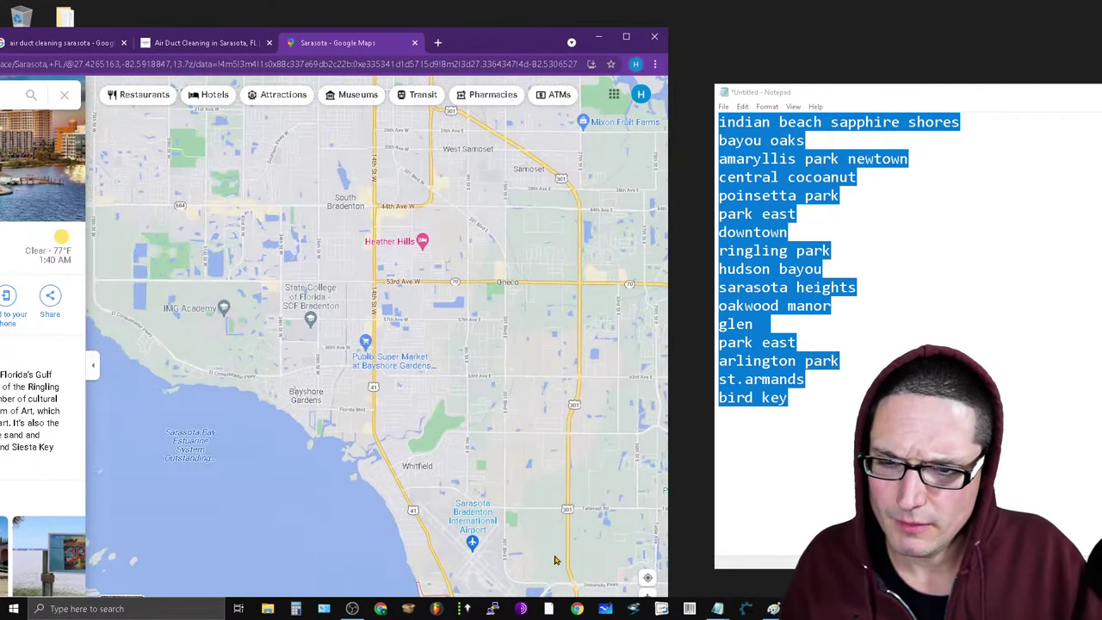
{"action": "scroll", "coordinate": [520, 485], "scroll_direction": "down", "scroll_amount": 2}
{"action": "scroll", "coordinate": [471, 452], "scroll_direction": "up", "scroll_amount": 2}
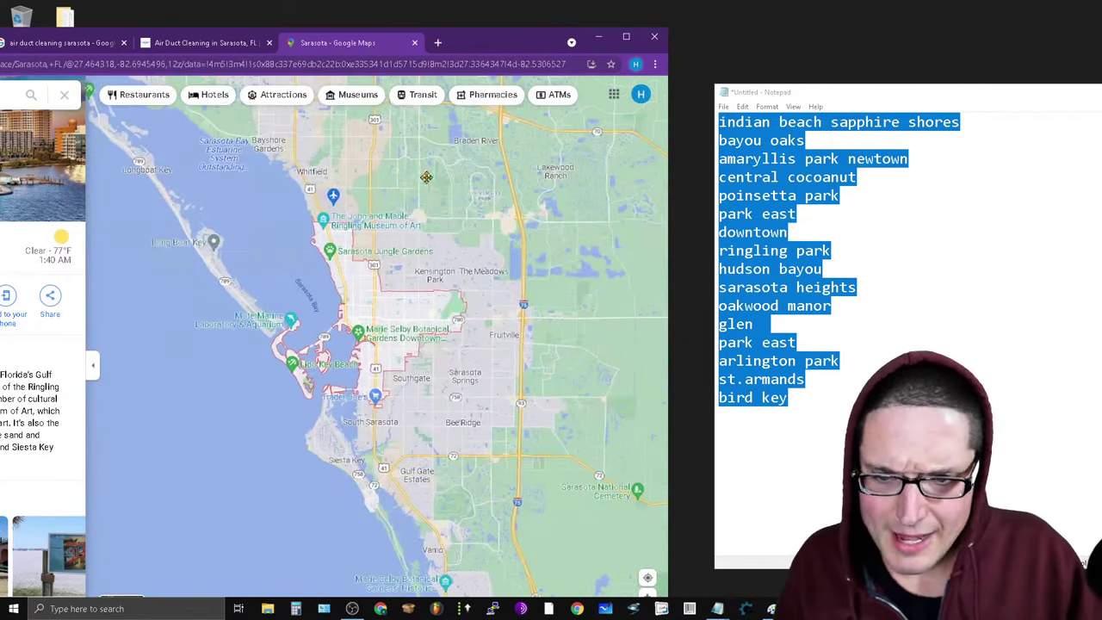
{"action": "scroll", "coordinate": [471, 452], "scroll_direction": "up", "scroll_amount": 3}
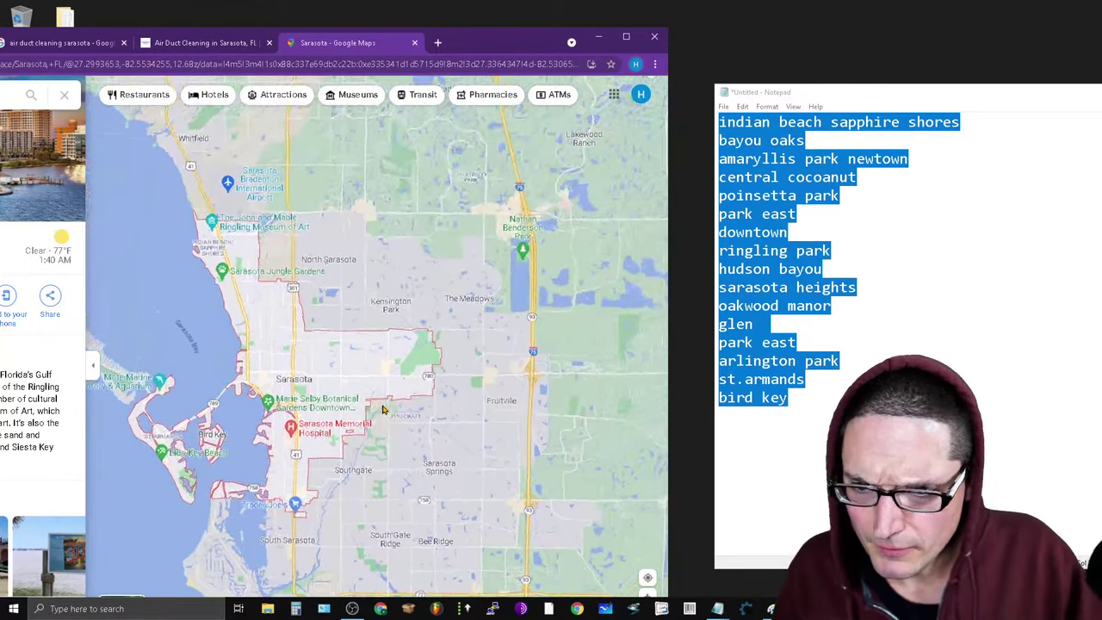
{"action": "scroll", "coordinate": [402, 408], "scroll_direction": "up", "scroll_amount": 3}
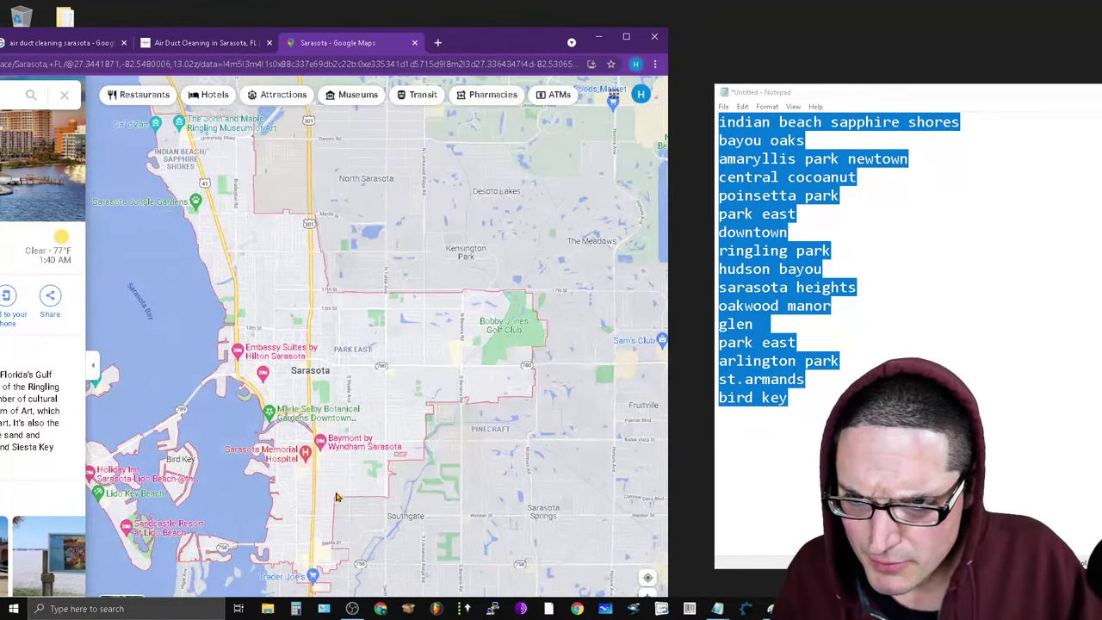
{"action": "scroll", "coordinate": [267, 314], "scroll_direction": "up", "scroll_amount": 3}
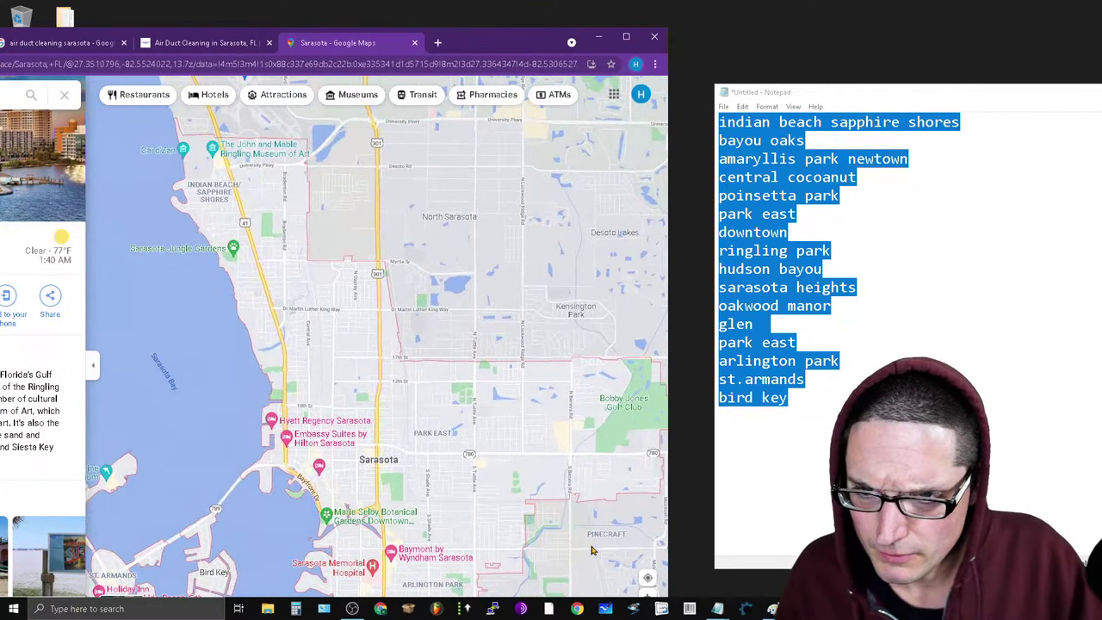
{"action": "scroll", "coordinate": [459, 426], "scroll_direction": "up", "scroll_amount": 3}
Frame the map from Bayou Oaks to North Trail and Newtown, then place the cursor after 'bayou oaks' in Notepad.
{"action": "left_click_drag", "start_coordinate": [277, 247], "coordinate": [355, 338]}
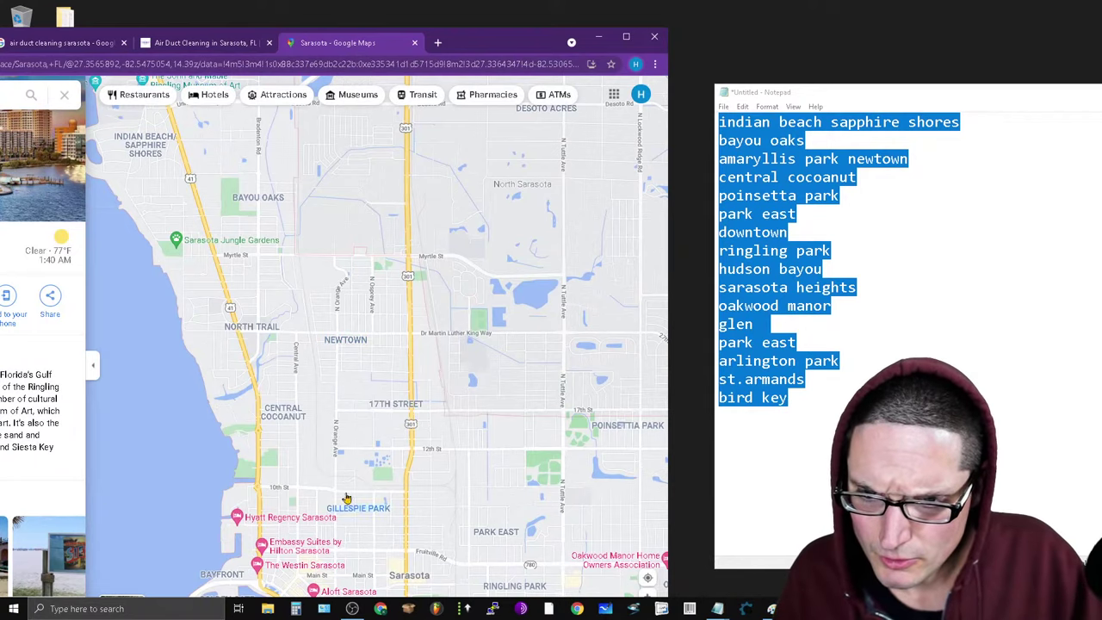
{"action": "scroll", "coordinate": [336, 449], "scroll_direction": "up", "scroll_amount": 2}
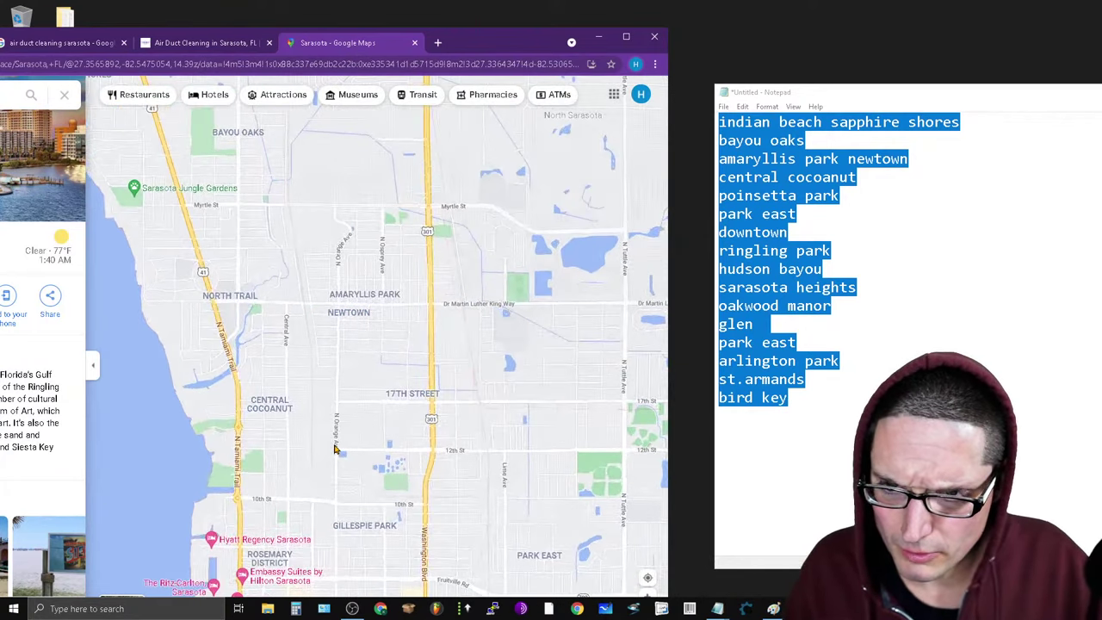
{"action": "left_click_drag", "start_coordinate": [324, 227], "coordinate": [429, 421]}
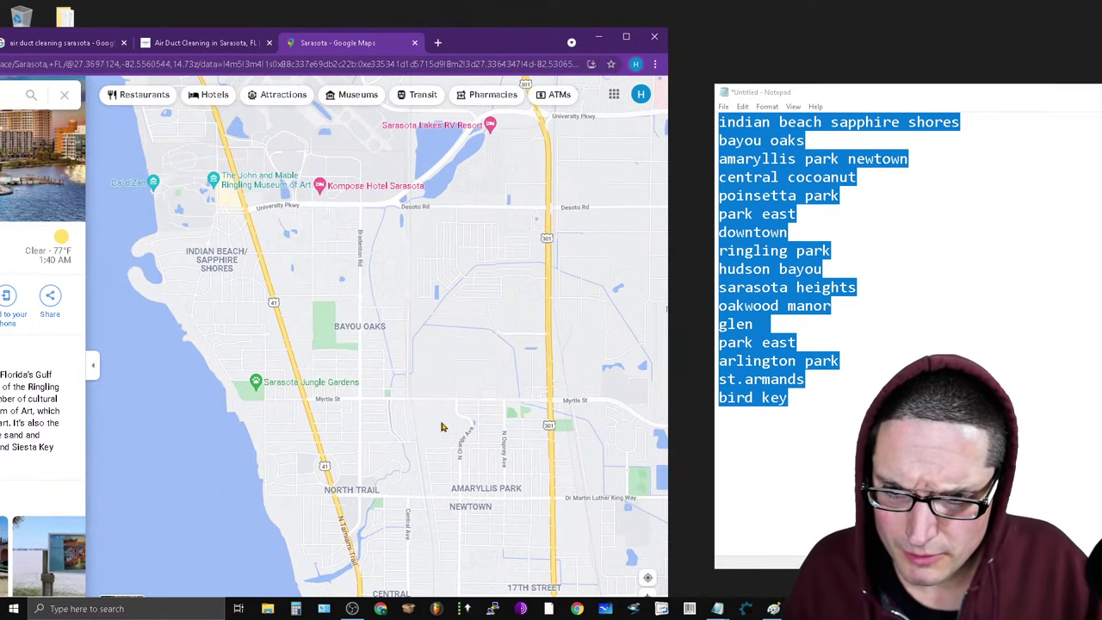
{"action": "left_click_drag", "start_coordinate": [442, 427], "coordinate": [433, 384]}
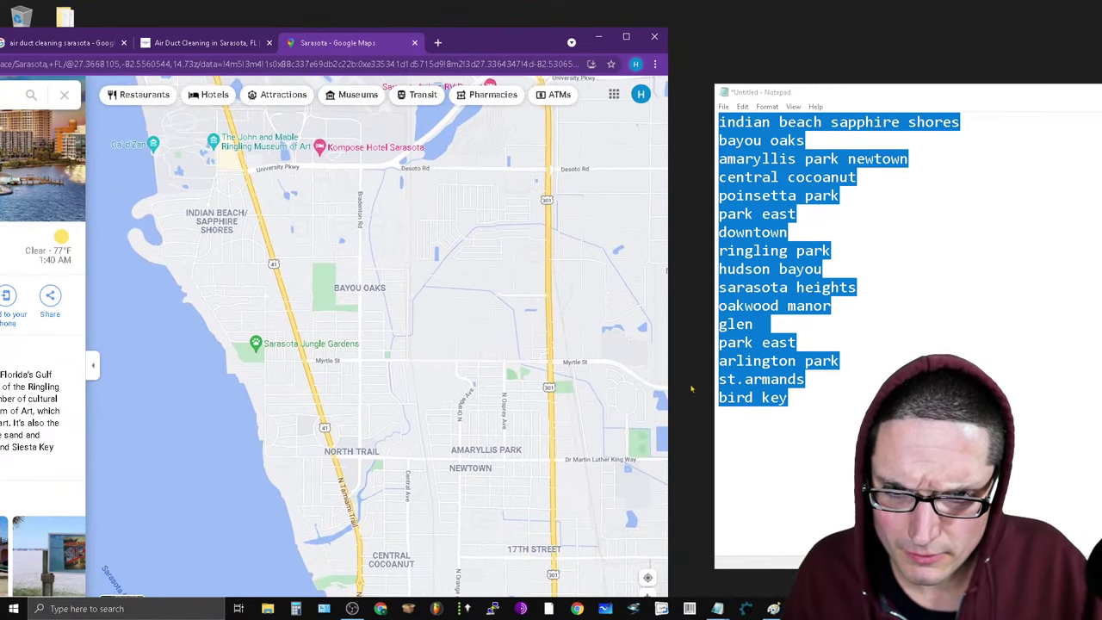
{"action": "scroll", "coordinate": [459, 403], "scroll_direction": "up", "scroll_amount": 2}
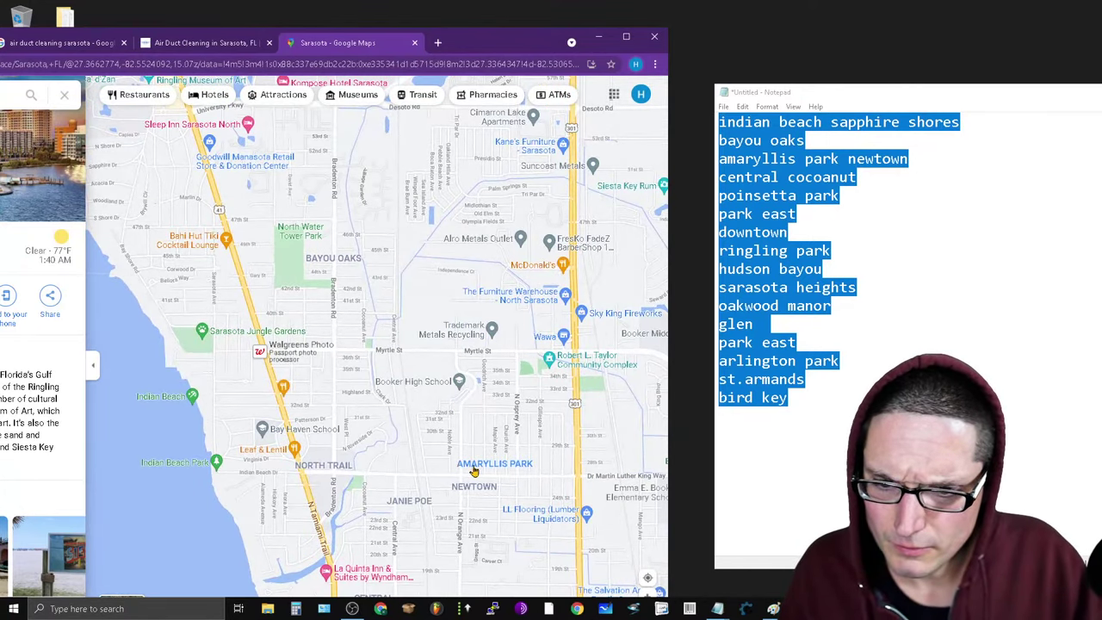
{"action": "left_click_drag", "start_coordinate": [550, 216], "coordinate": [265, 527]}
{"action": "scroll", "coordinate": [265, 527], "scroll_direction": "down", "scroll_amount": 2}
{"action": "left_click_drag", "start_coordinate": [198, 404], "coordinate": [282, 297]}
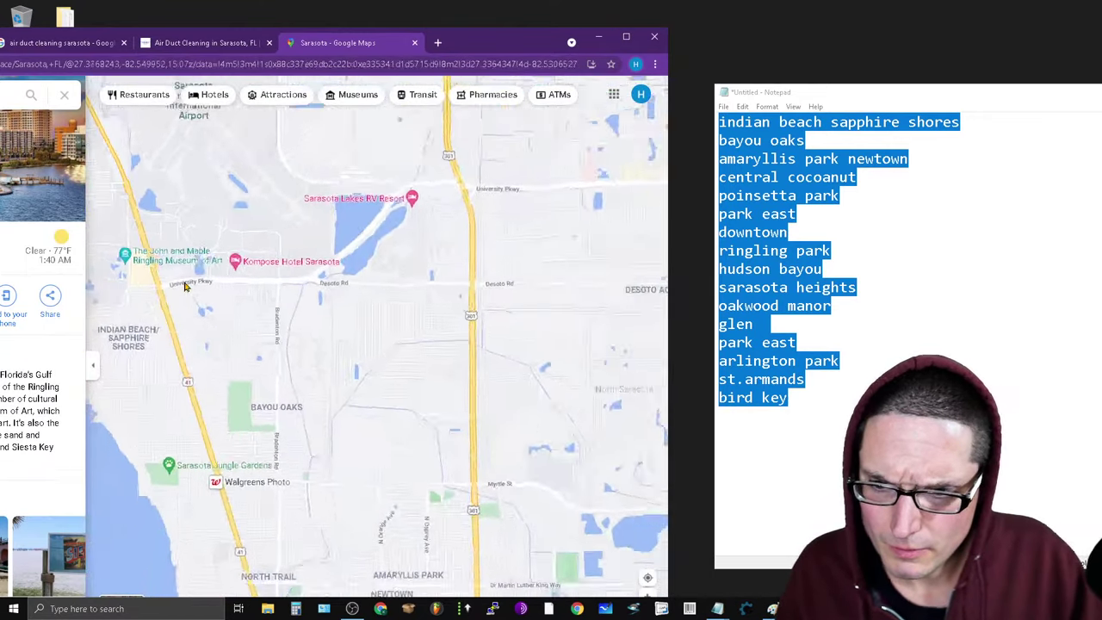
{"action": "scroll", "coordinate": [282, 298], "scroll_direction": "down", "scroll_amount": 4}
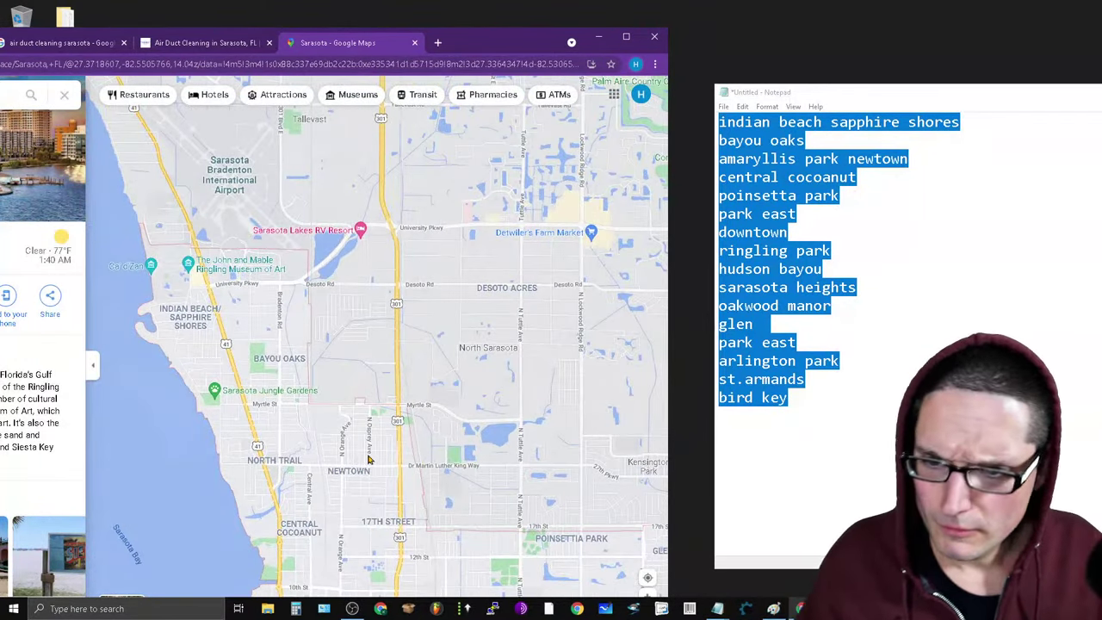
{"action": "left_click_drag", "start_coordinate": [410, 371], "coordinate": [486, 287]}
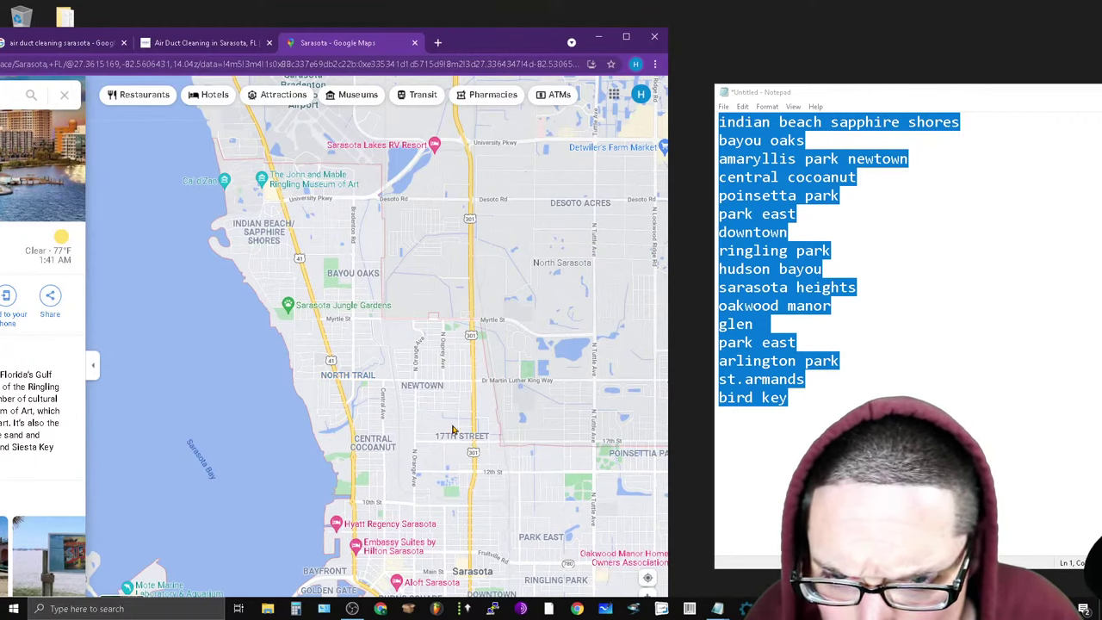
{"action": "left_click", "coordinate": [840, 140]}
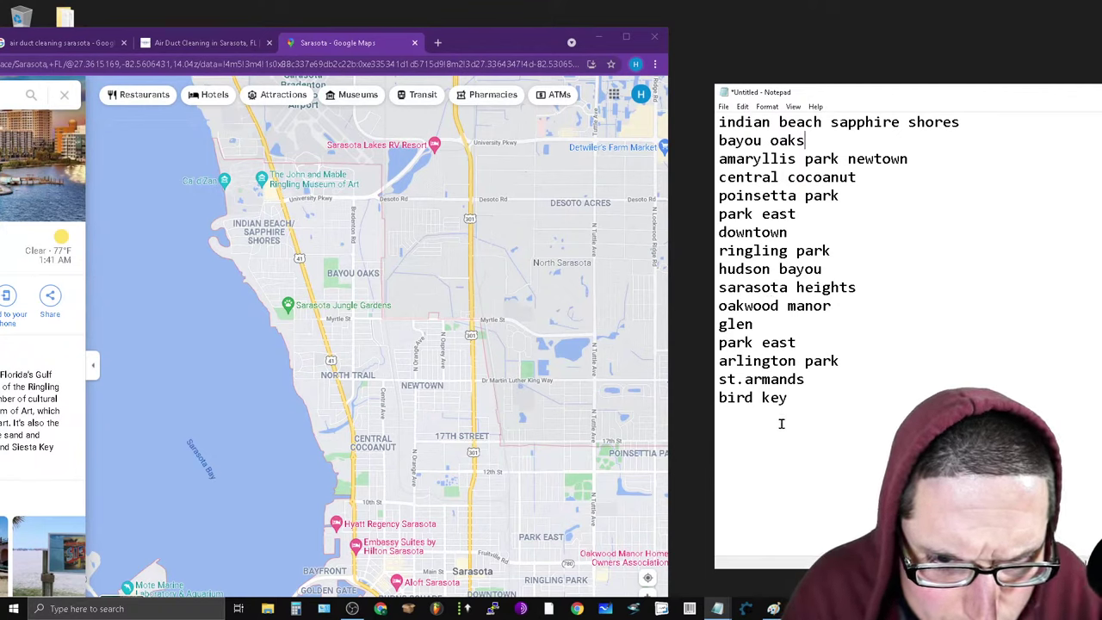
Replace the entries after bayou oaks with north trail, newtown, central cocanut and 17th street.
{"action": "left_click_drag", "start_coordinate": [812, 399], "coordinate": [720, 157]}
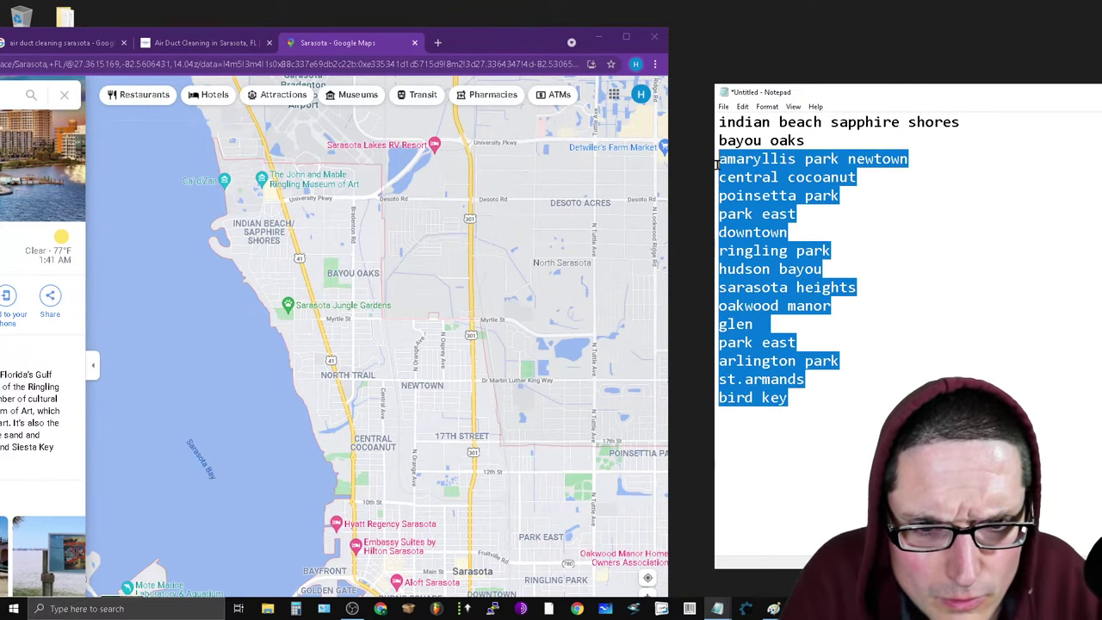
{"action": "type", "text": "nort"}
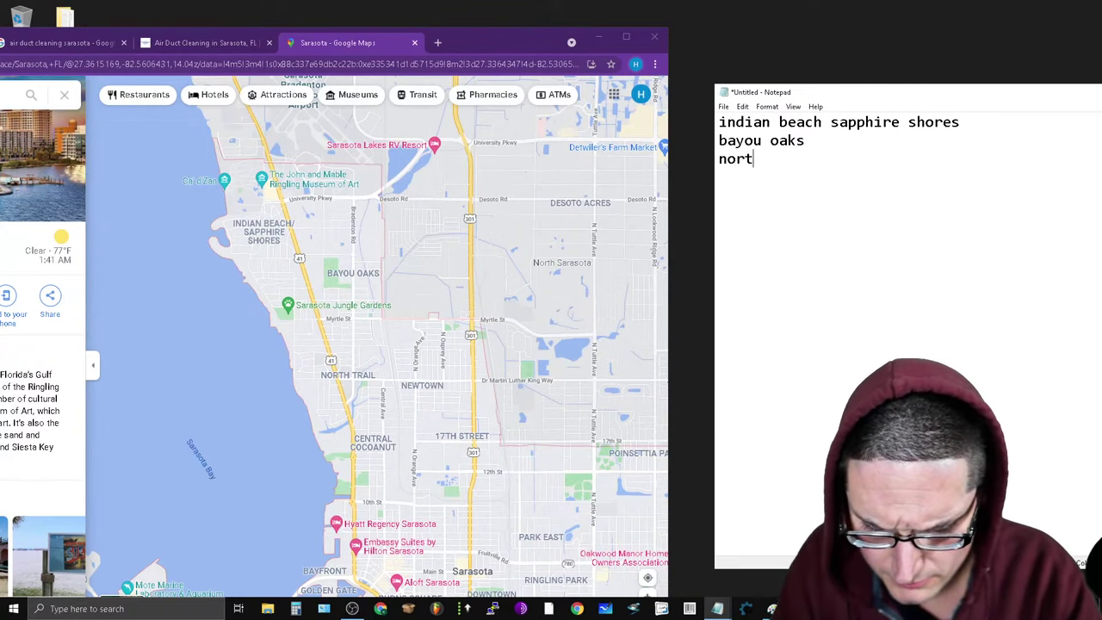
{"action": "type", "text": "h trail "}
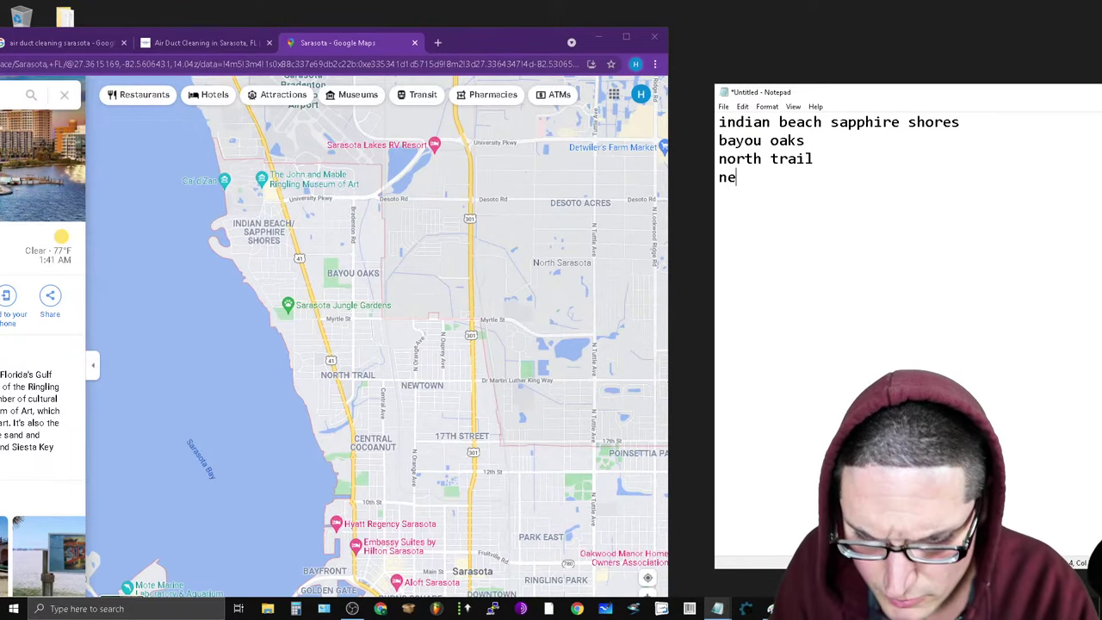
{"action": "type", "text": "newtown"}
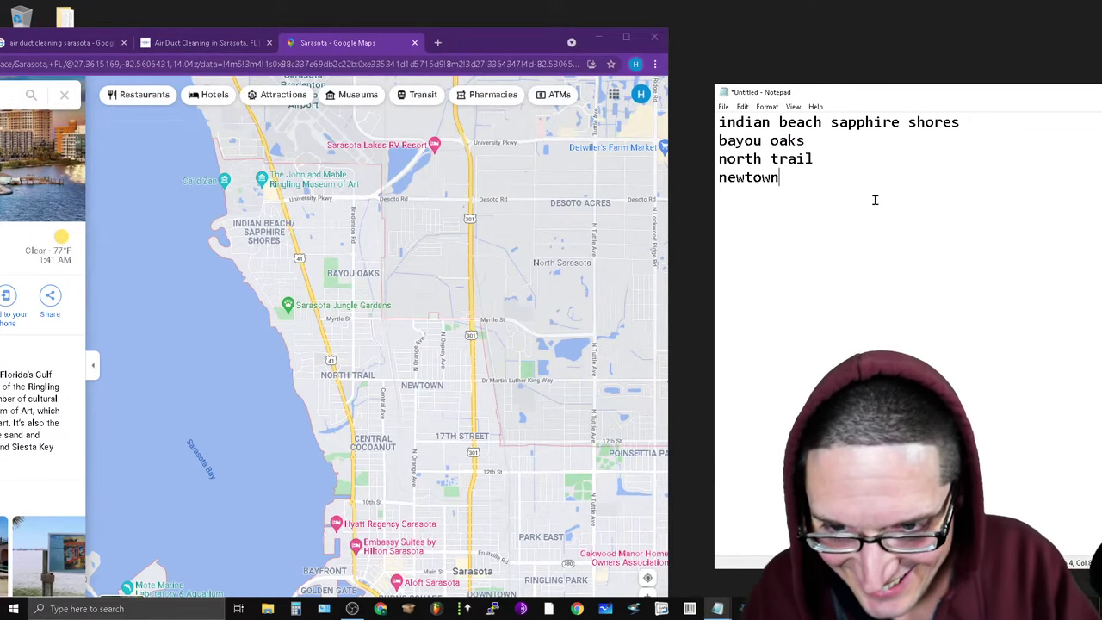
{"action": "key", "text": "Return"}
{"action": "type", "text": "cem"}
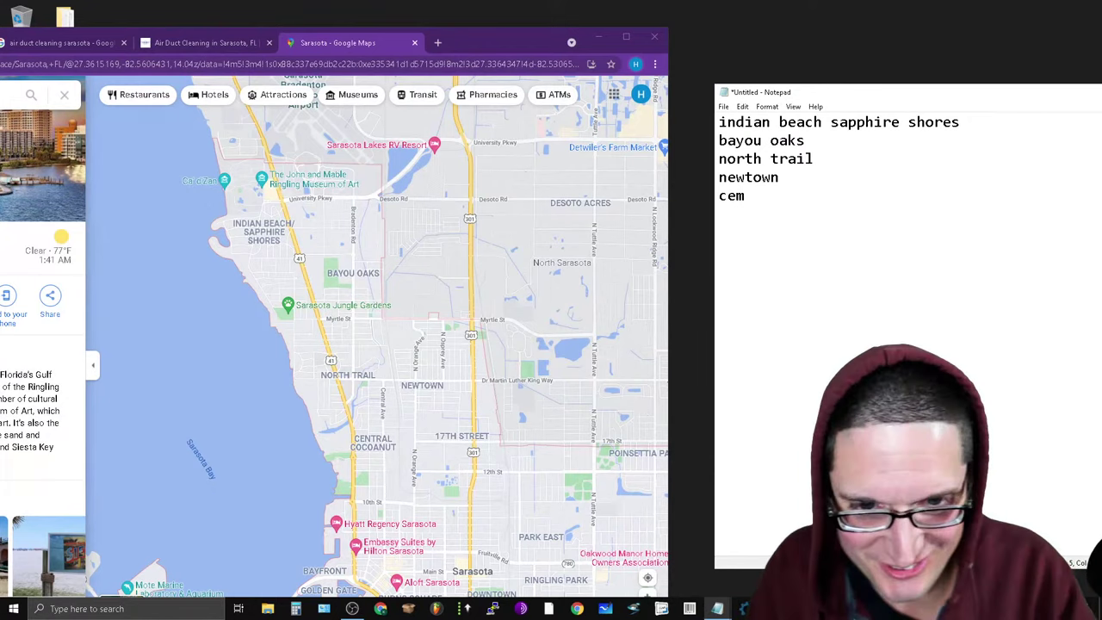
{"action": "key", "text": "BackSpace"}
{"action": "type", "text": "ntral coc"}
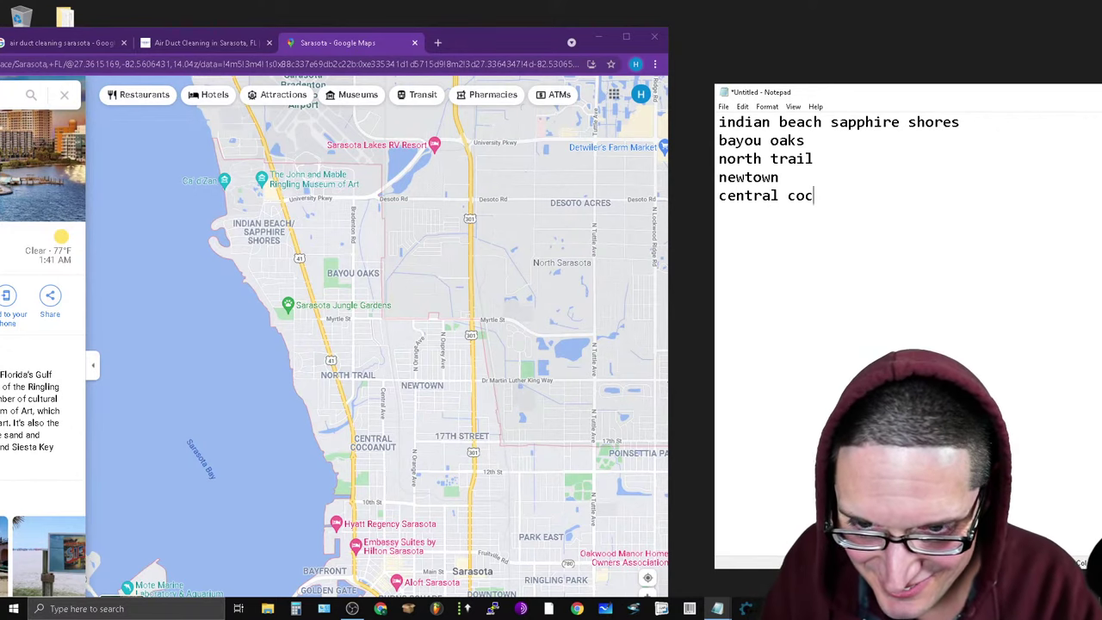
{"action": "type", "text": "anut"}
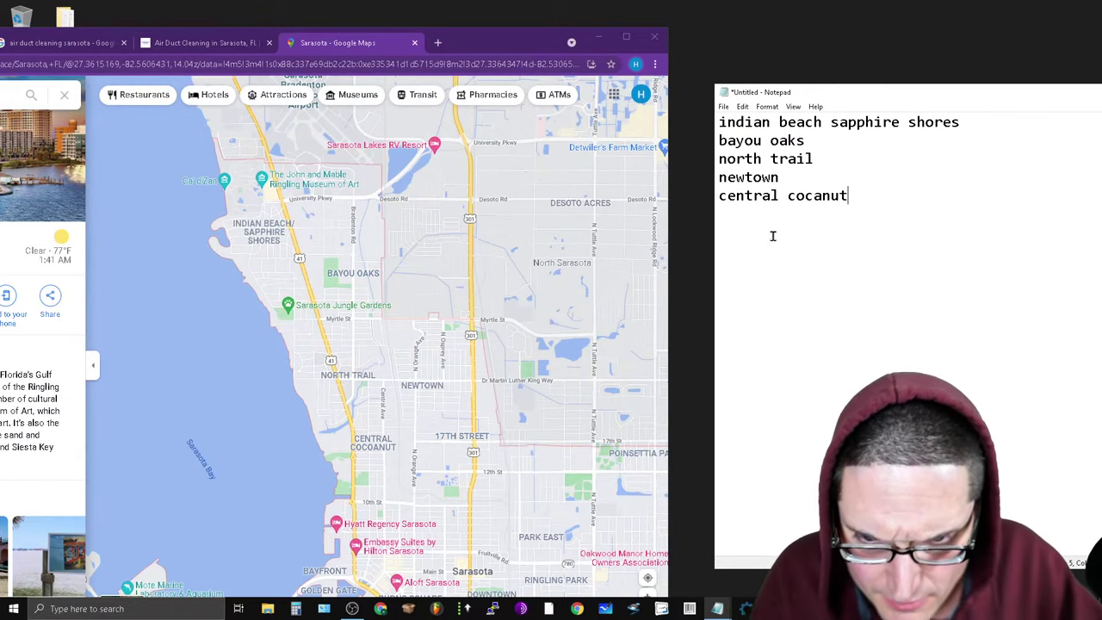
{"action": "type", "text": "1"}
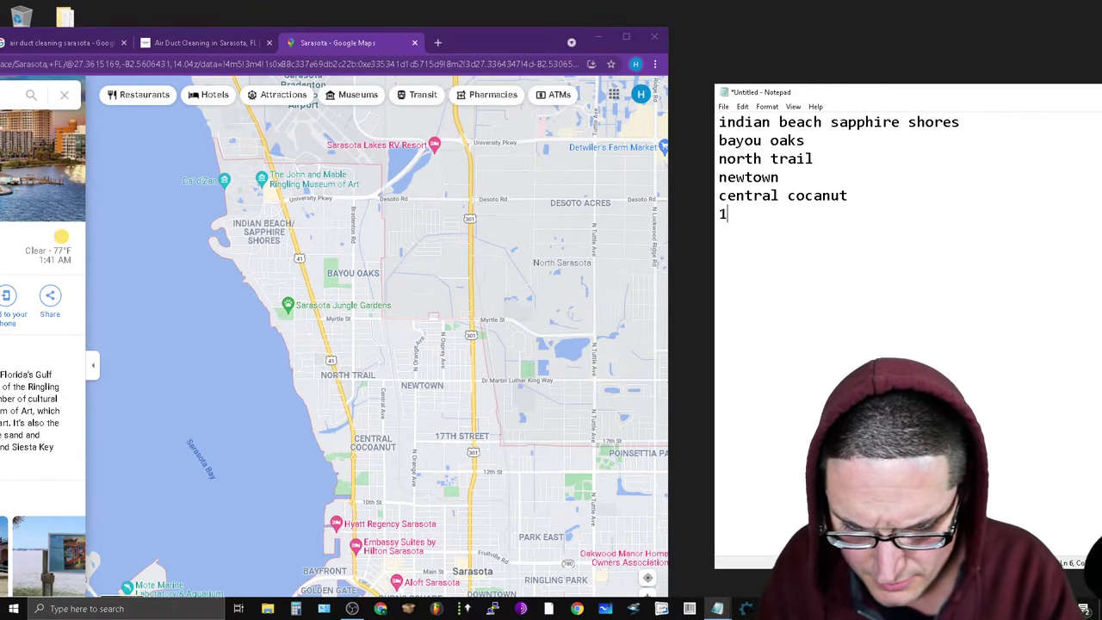
{"action": "type", "text": "7th str"}
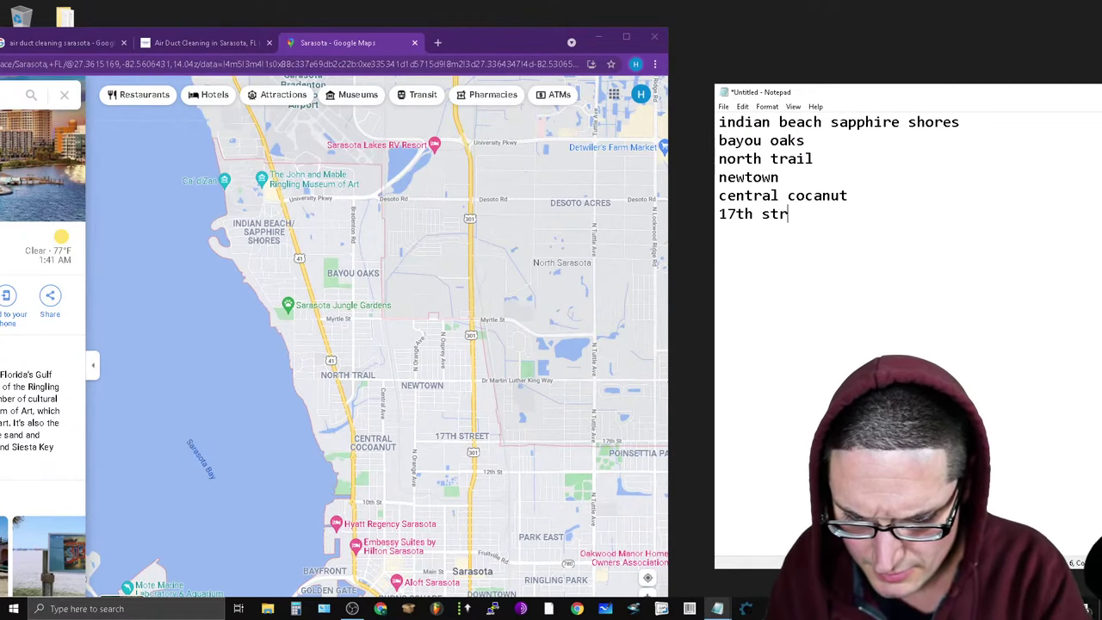
{"action": "type", "text": "eet"}
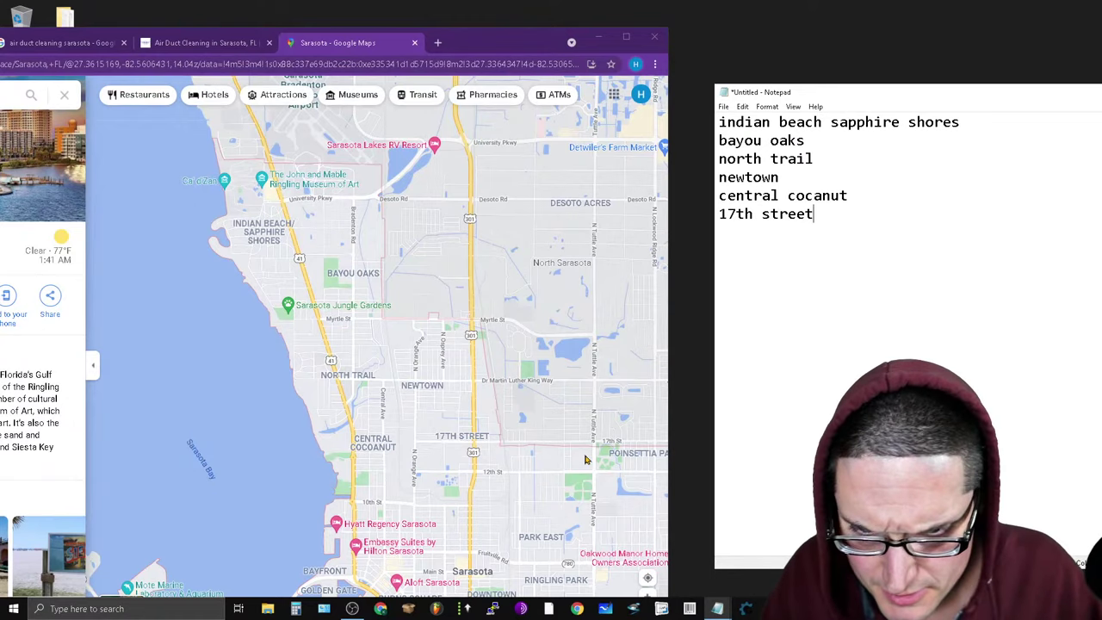
Pan the map south and add poinsetta park and park east to the list.
{"action": "left_click_drag", "start_coordinate": [574, 436], "coordinate": [509, 319]}
{"action": "left_click_drag", "start_coordinate": [506, 260], "coordinate": [472, 205]}
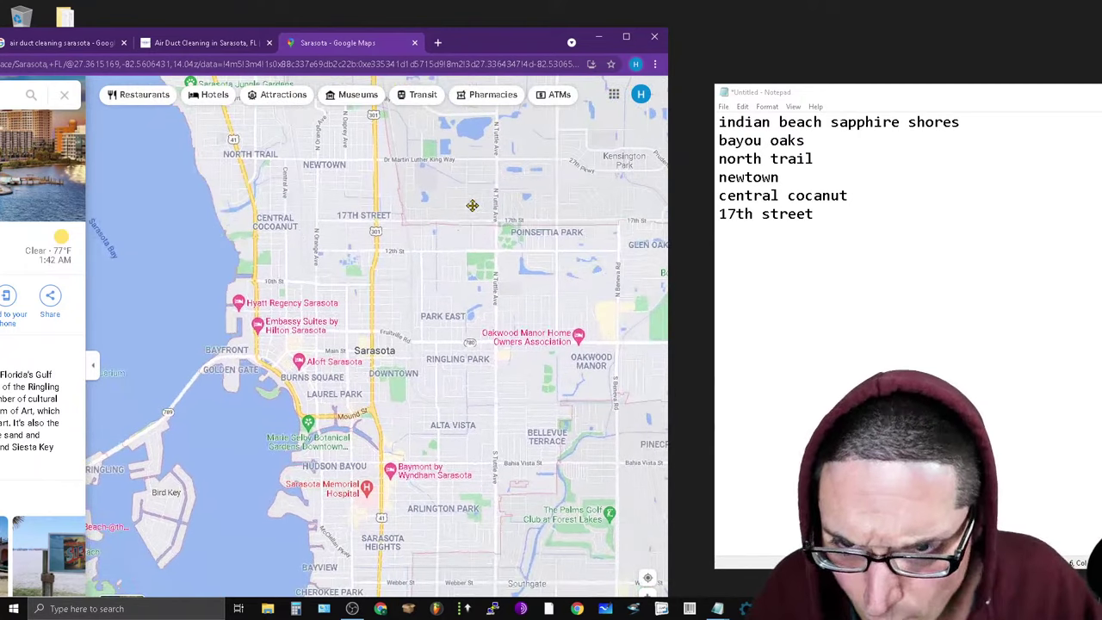
{"action": "left_click", "coordinate": [831, 210]}
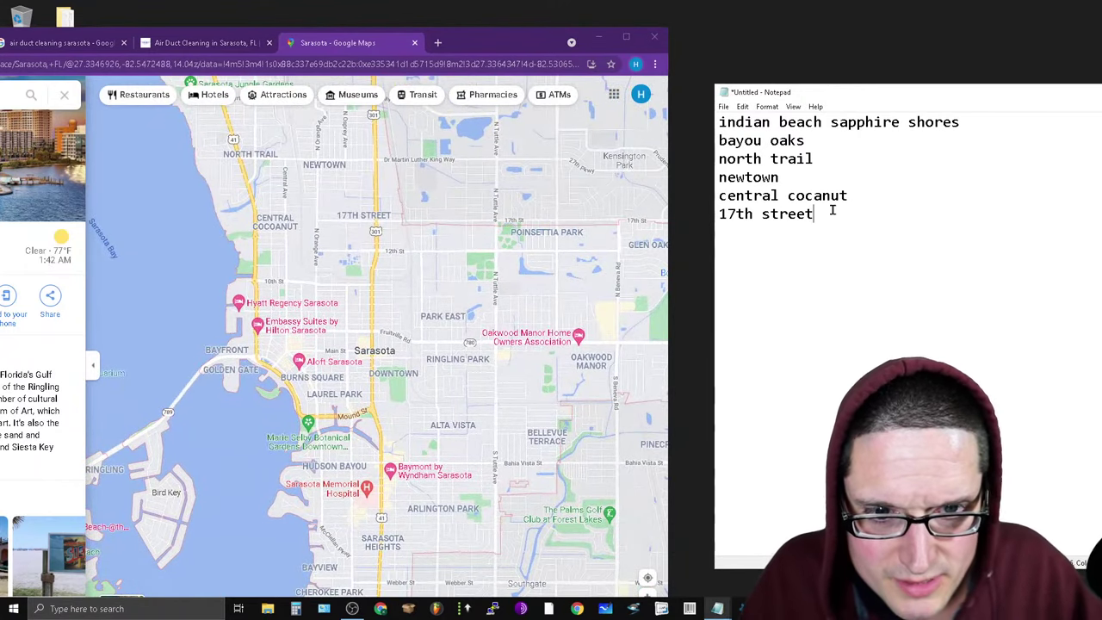
{"action": "type", "text": "poins"}
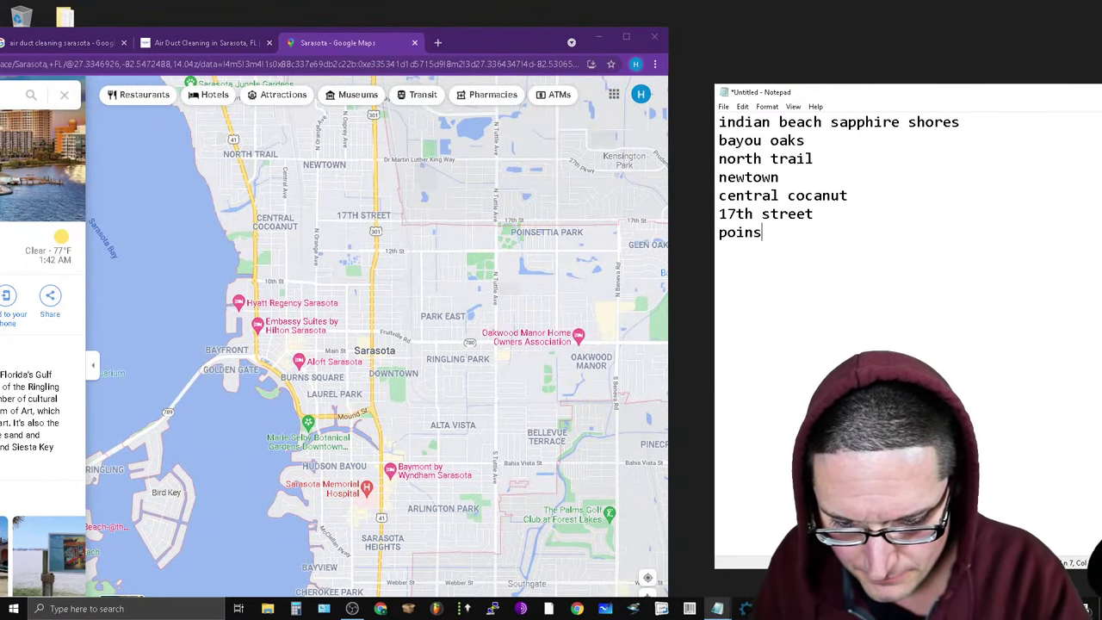
{"action": "type", "text": "etta park "}
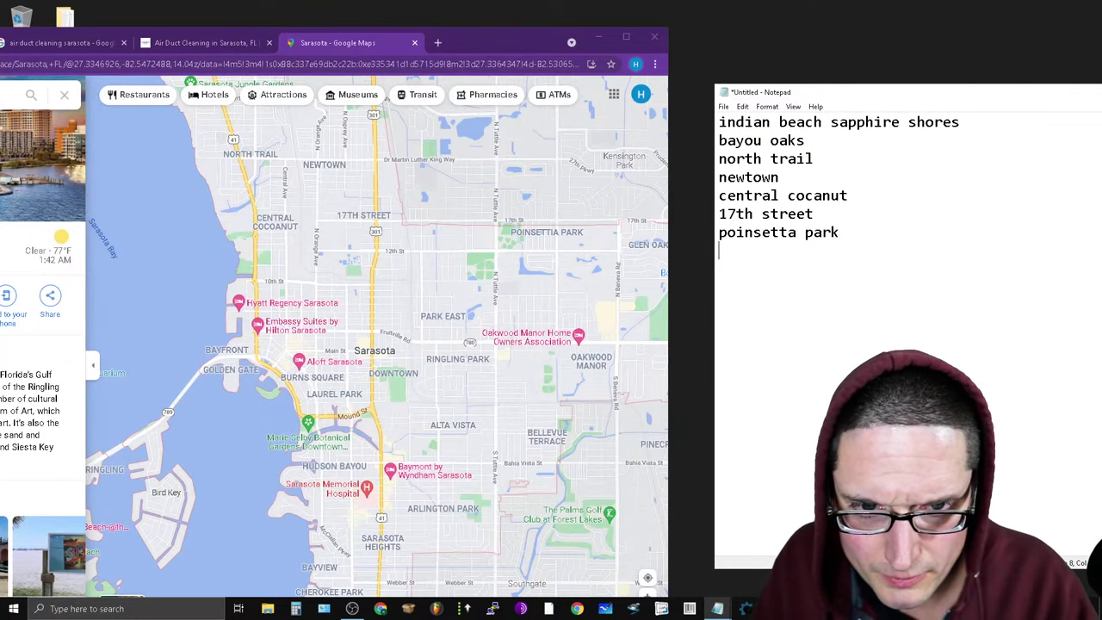
{"action": "type", "text": "park east"}
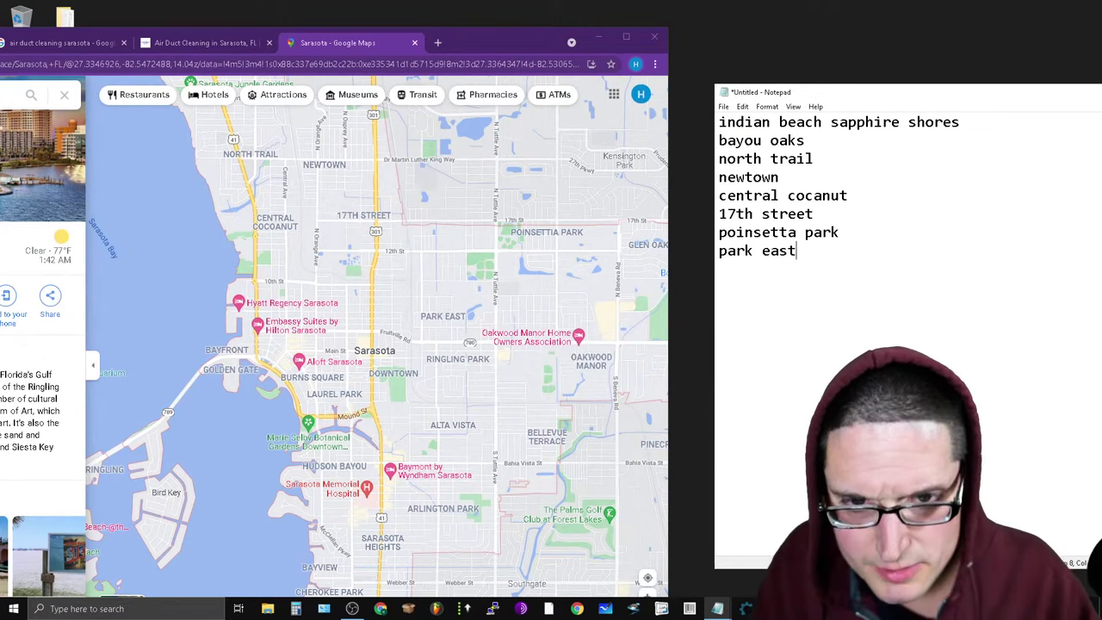
Delete the 17th street entry and its leftover blank line from the list.
{"action": "left_click_drag", "start_coordinate": [856, 214], "coordinate": [708, 216]}
{"action": "key", "text": "BackSpace"}
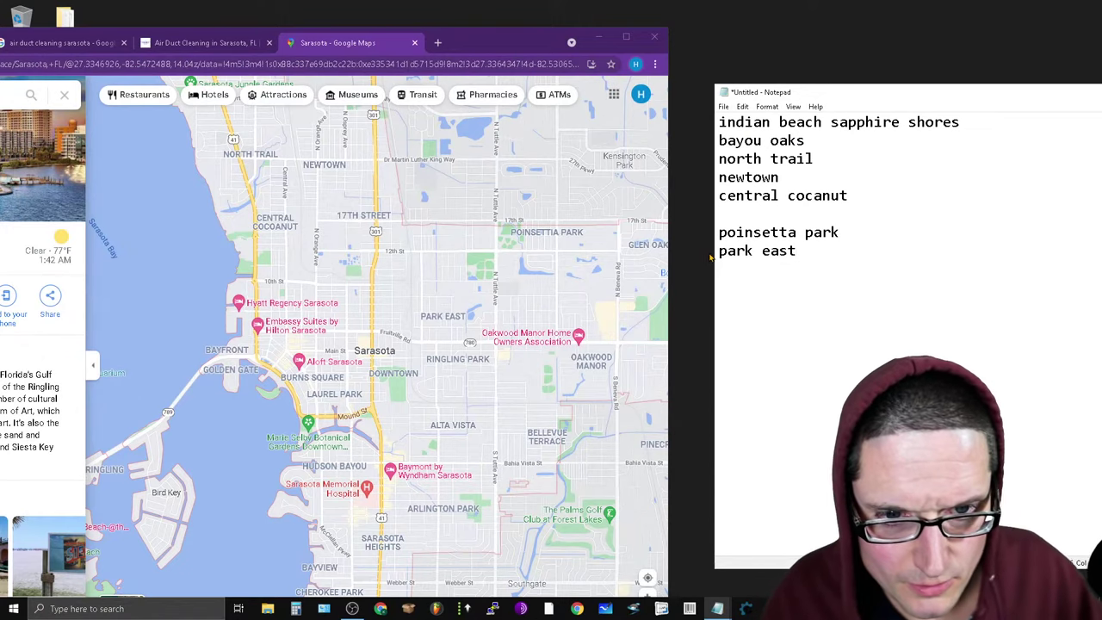
{"action": "left_click", "coordinate": [718, 233]}
{"action": "key", "text": "BackSpace"}
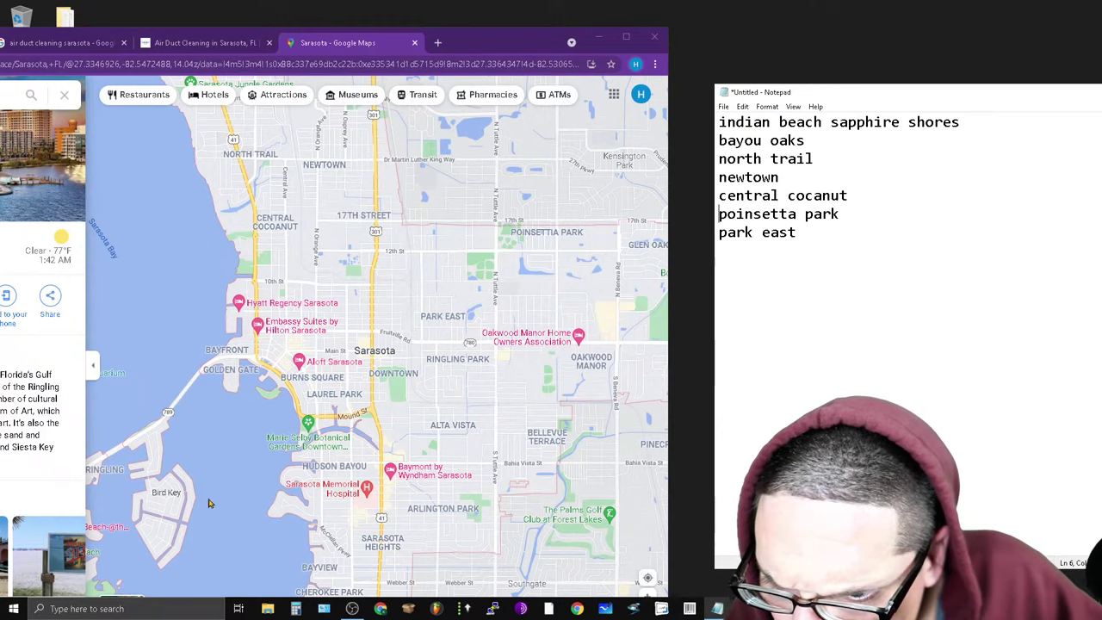
{"action": "left_click_drag", "start_coordinate": [205, 497], "coordinate": [391, 430]}
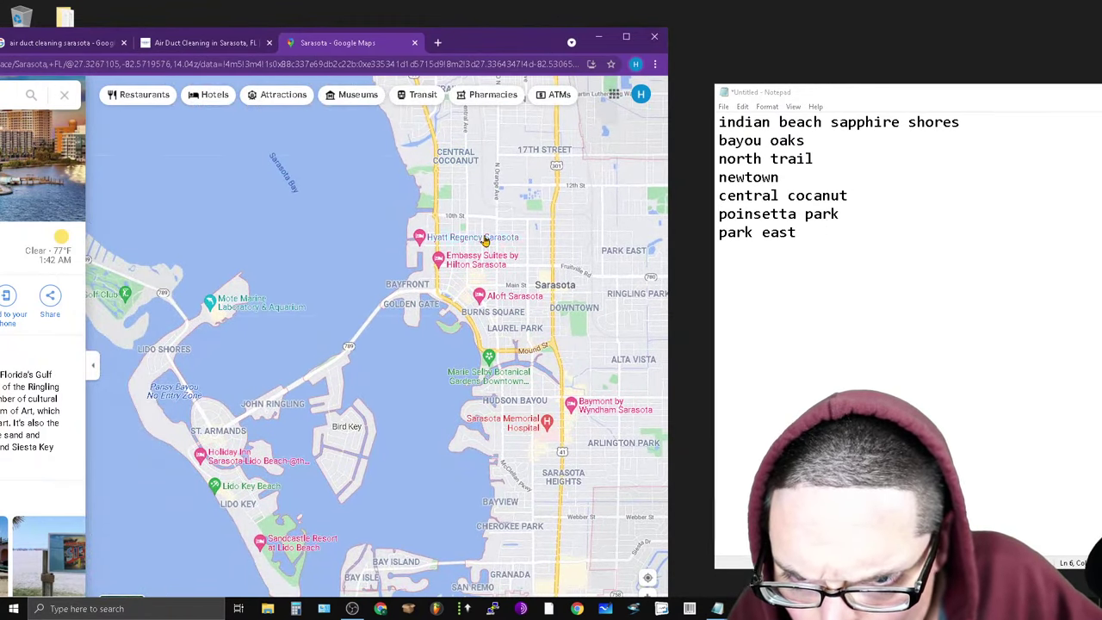
Type bayfront, goldengate, St. Armands and lido shores on new lines below park east.
{"action": "left_click", "coordinate": [869, 231]}
{"action": "key", "text": "Return"}
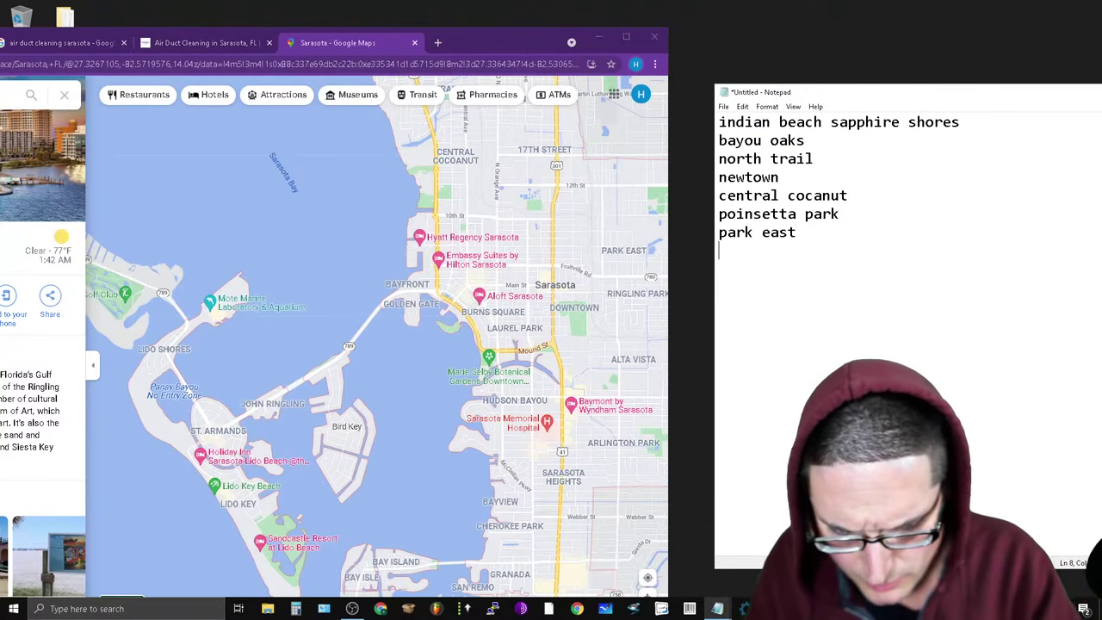
{"action": "type", "text": "bayfront "}
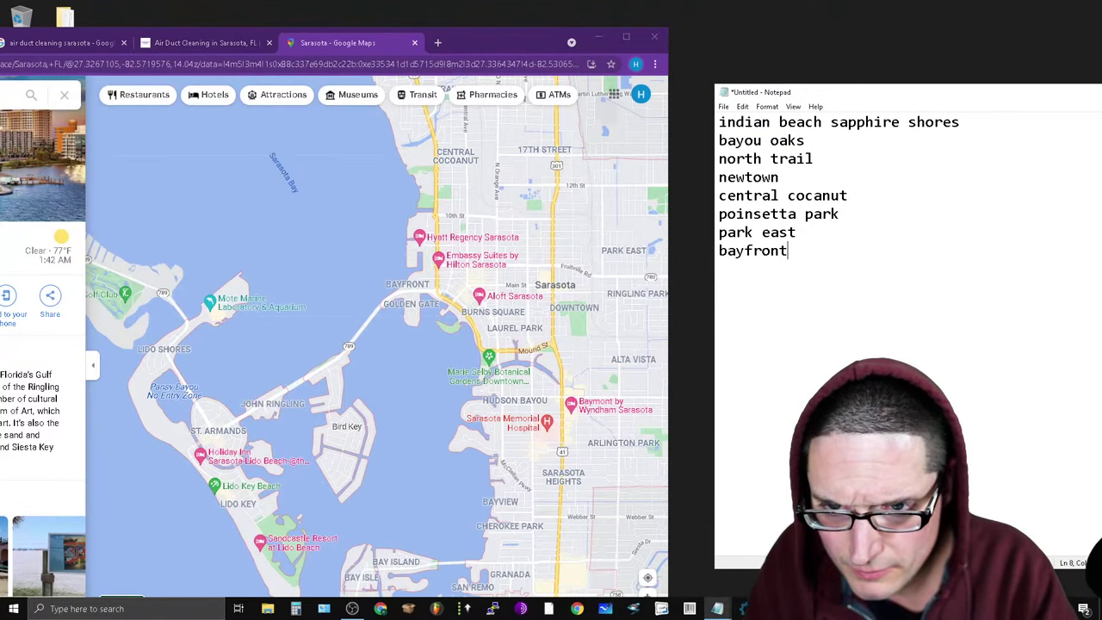
{"action": "type", "text": "gold"}
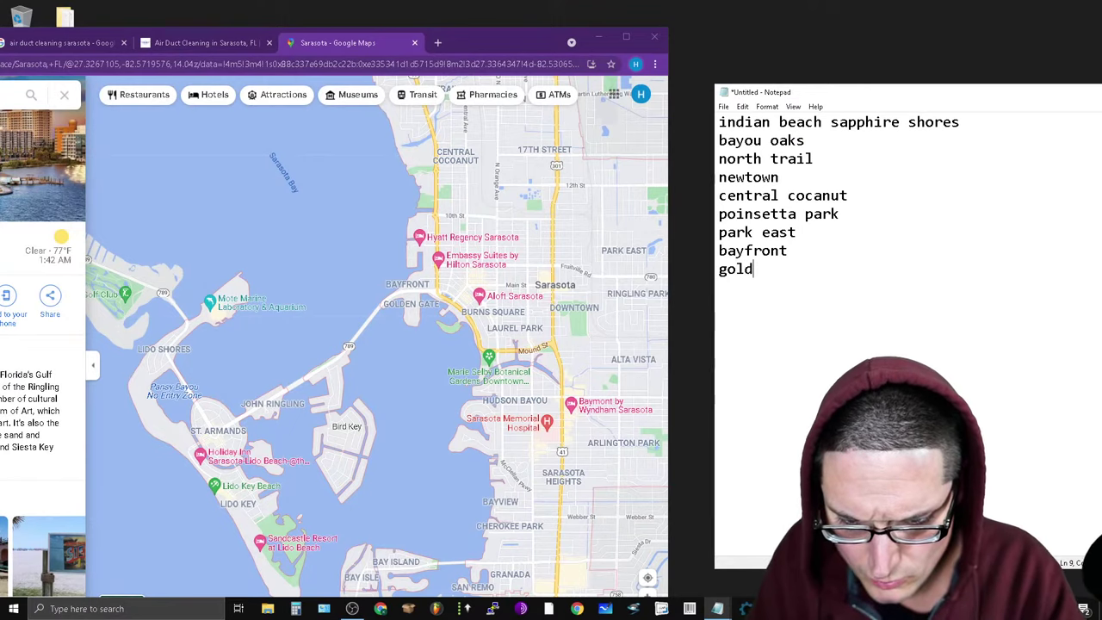
{"action": "type", "text": "engate "}
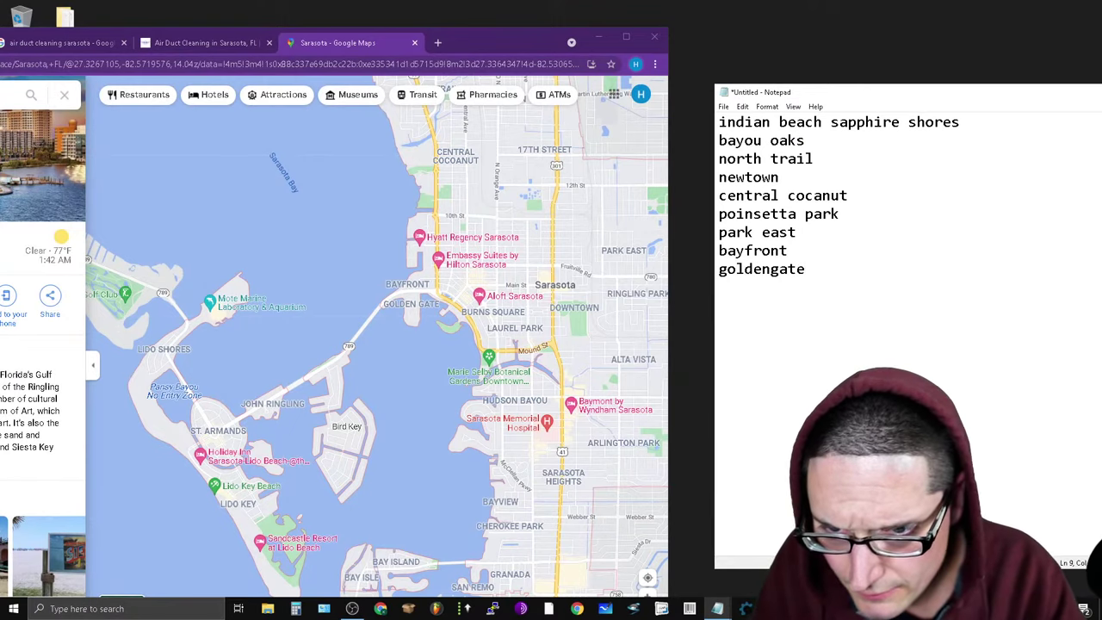
{"action": "type", "text": "jo"}
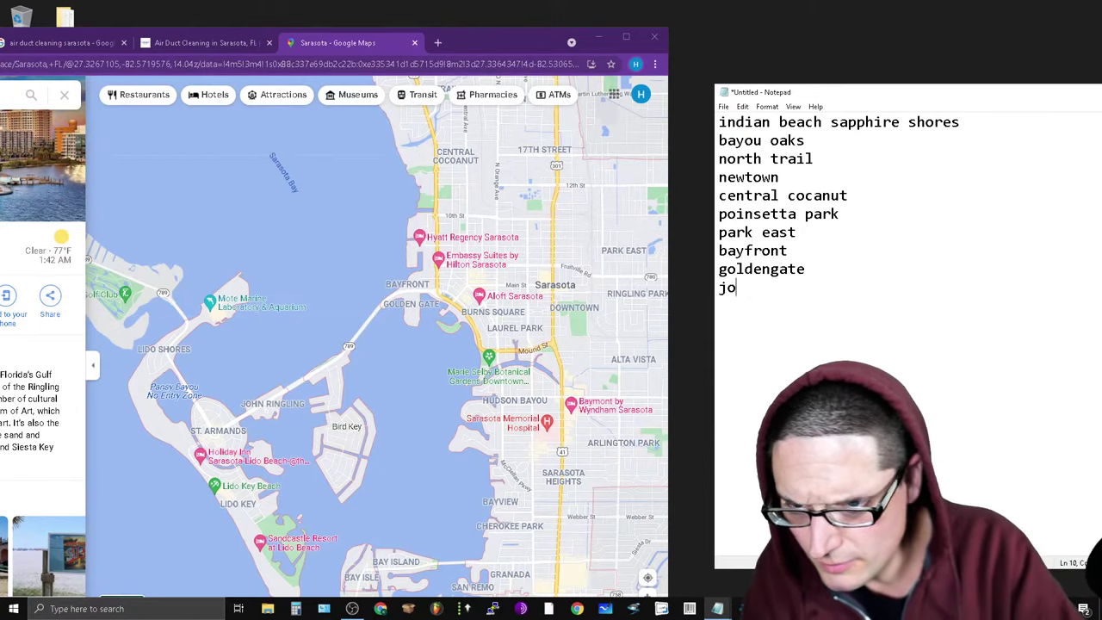
{"action": "key", "text": "BackSpace"}
{"action": "key", "text": "BackSpace"}
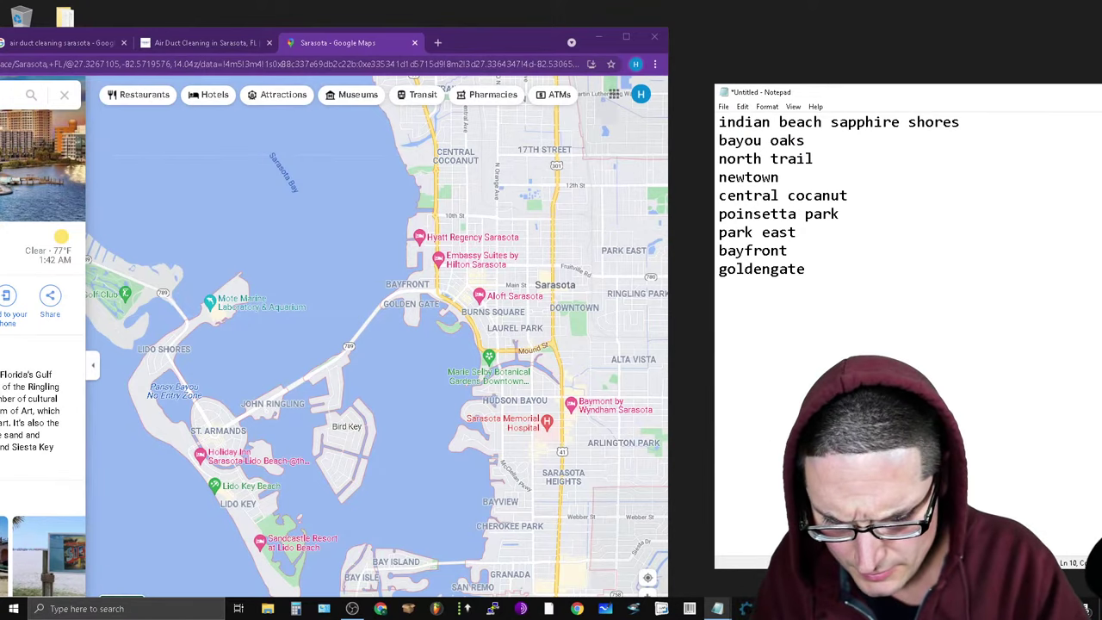
{"action": "type", "text": "St. Ar"}
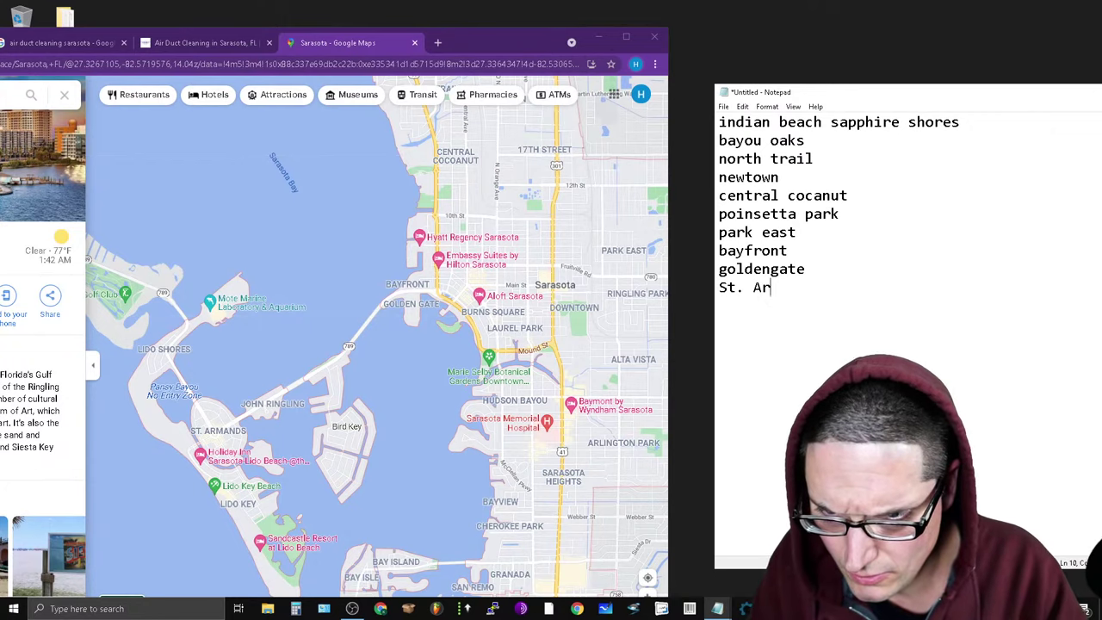
{"action": "type", "text": "mand"}
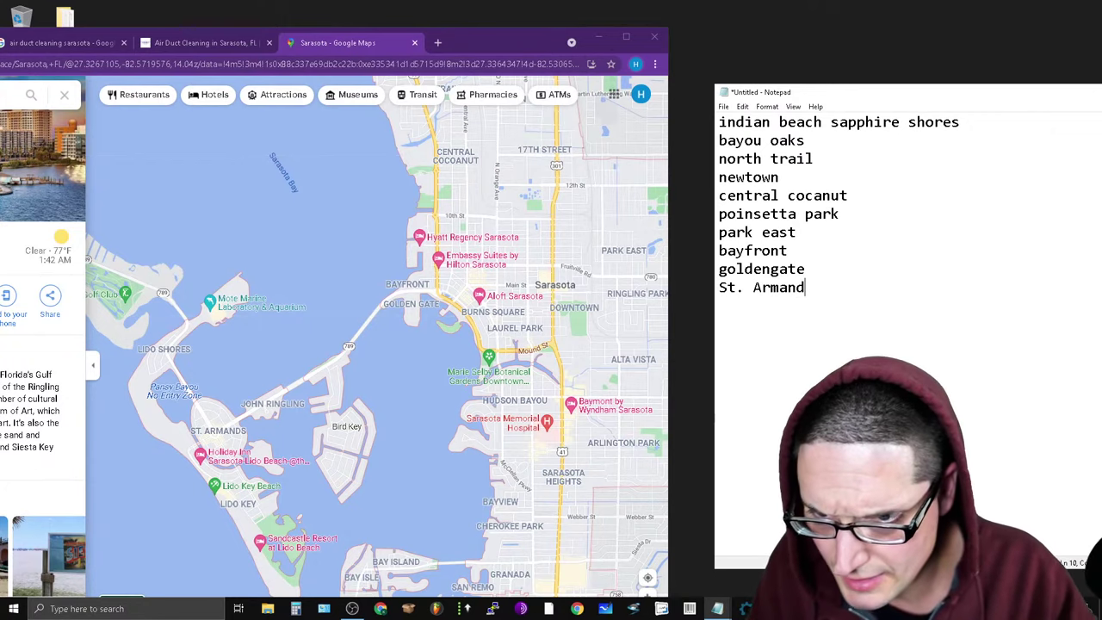
{"action": "type", "text": "s lido"}
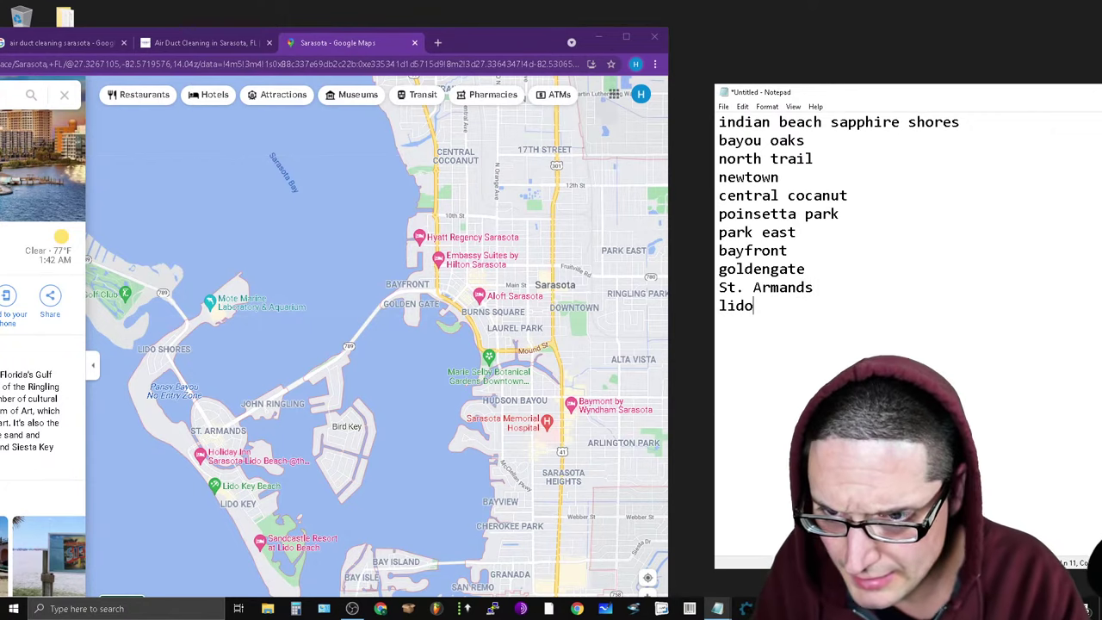
{"action": "type", "text": " shores"}
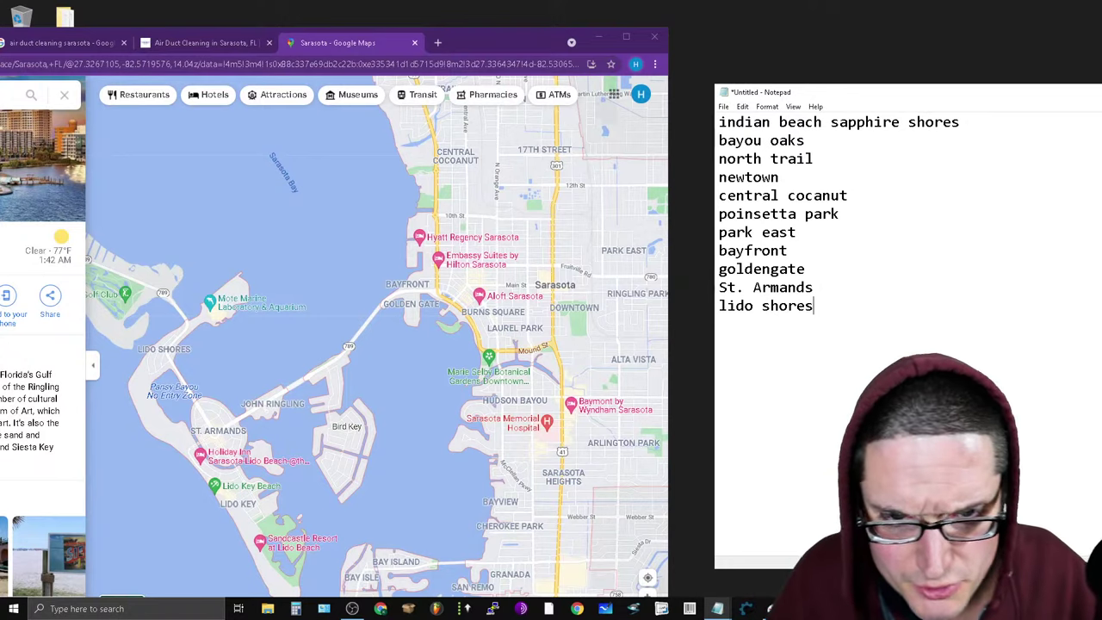
Add bay island, bay isle, san remo, granda, cherokee park and bayview after lido shores.
{"action": "left_click_drag", "start_coordinate": [482, 482], "coordinate": [380, 284]}
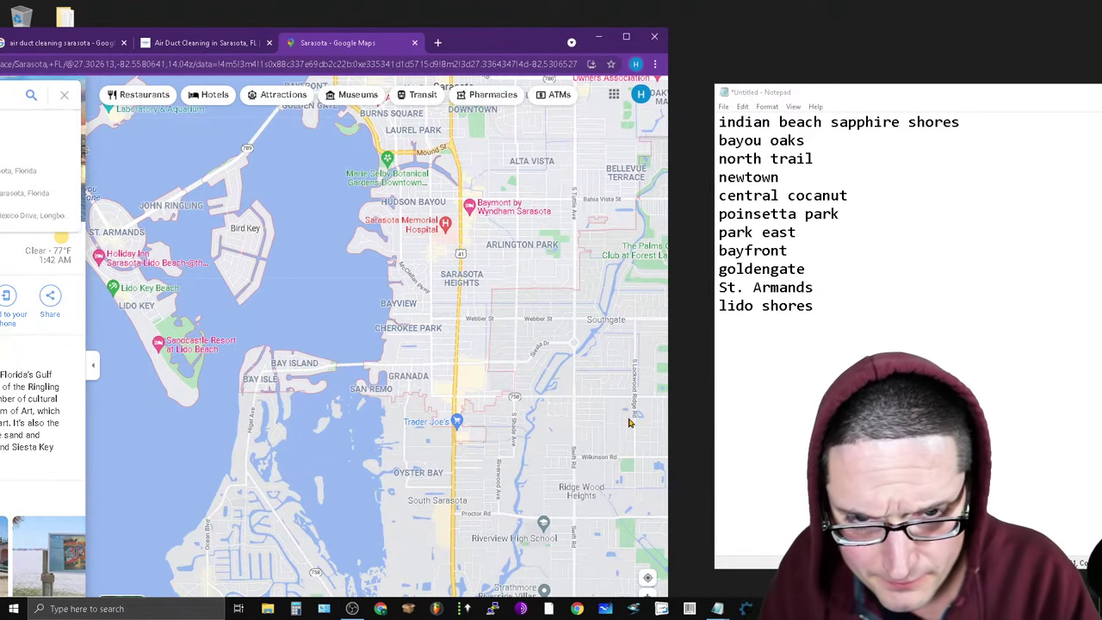
{"action": "left_click", "coordinate": [917, 308]}
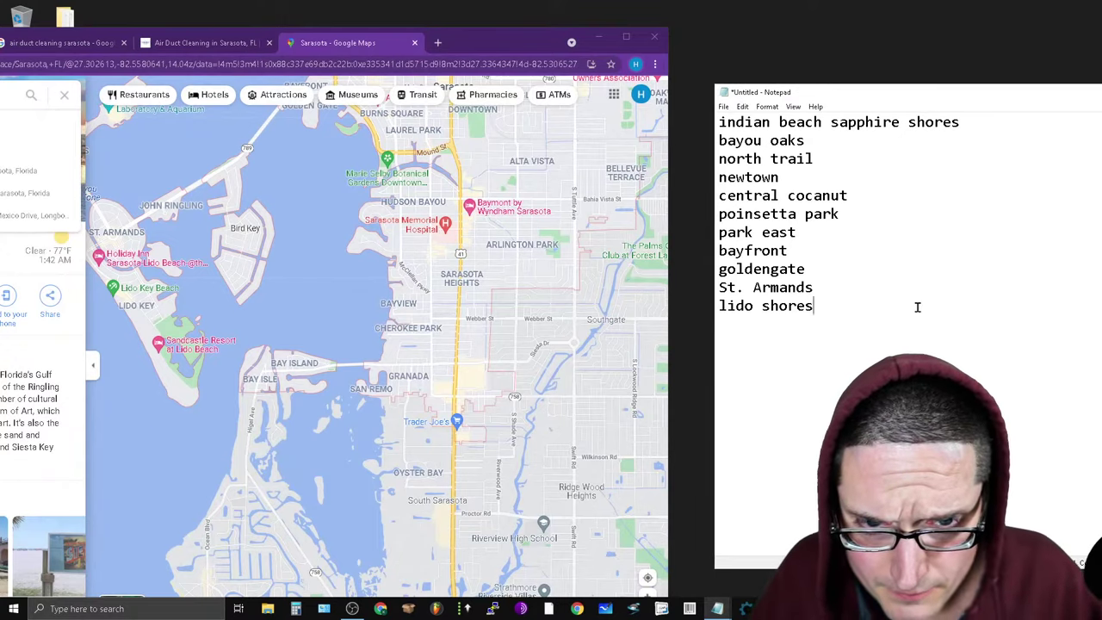
{"action": "key", "text": "Return"}
{"action": "type", "text": "bay is"}
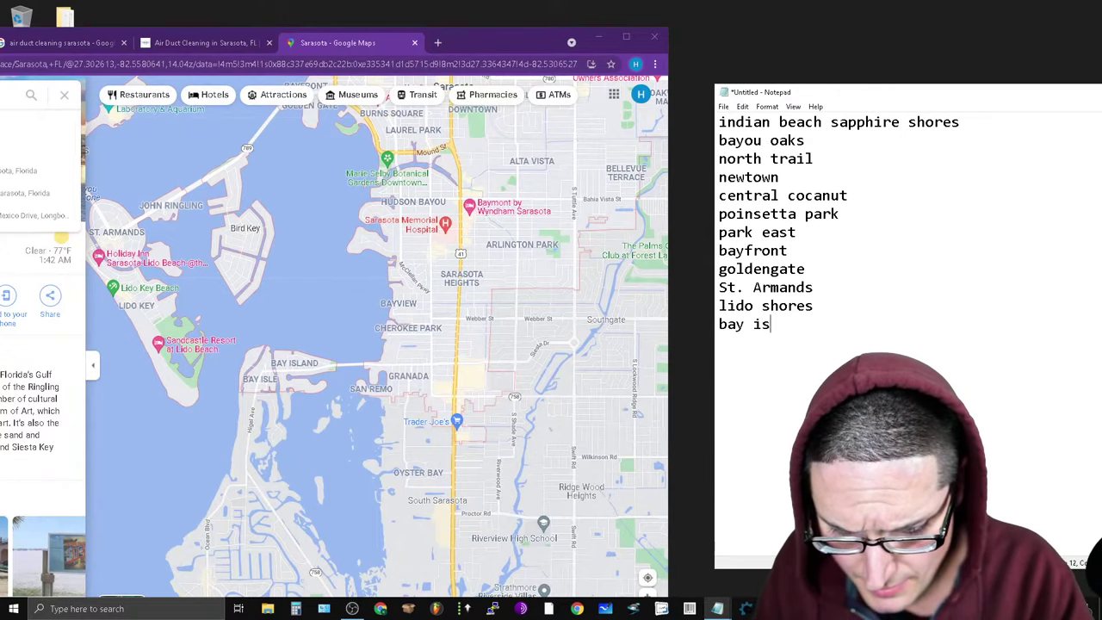
{"action": "type", "text": "land"}
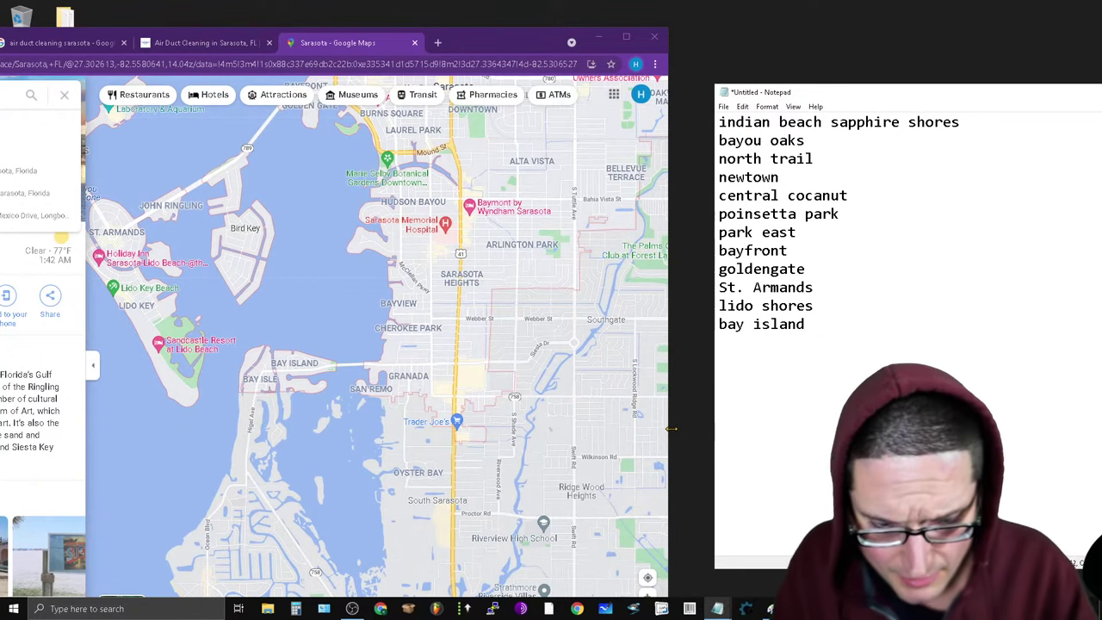
{"action": "key", "text": "Return"}
{"action": "type", "text": "bay isle "}
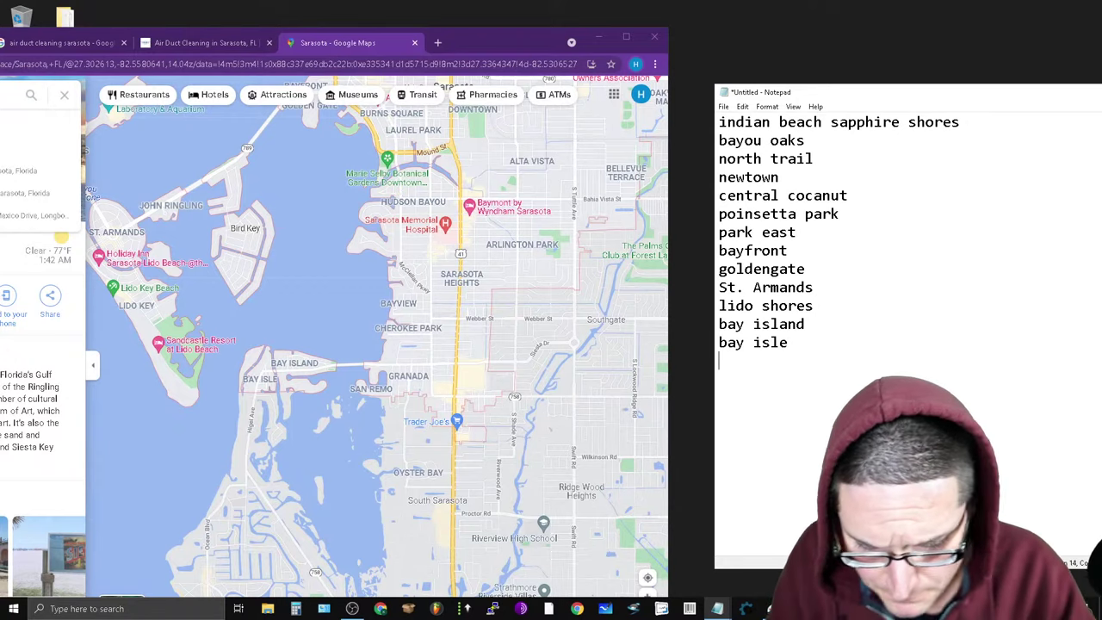
{"action": "type", "text": "san rem"}
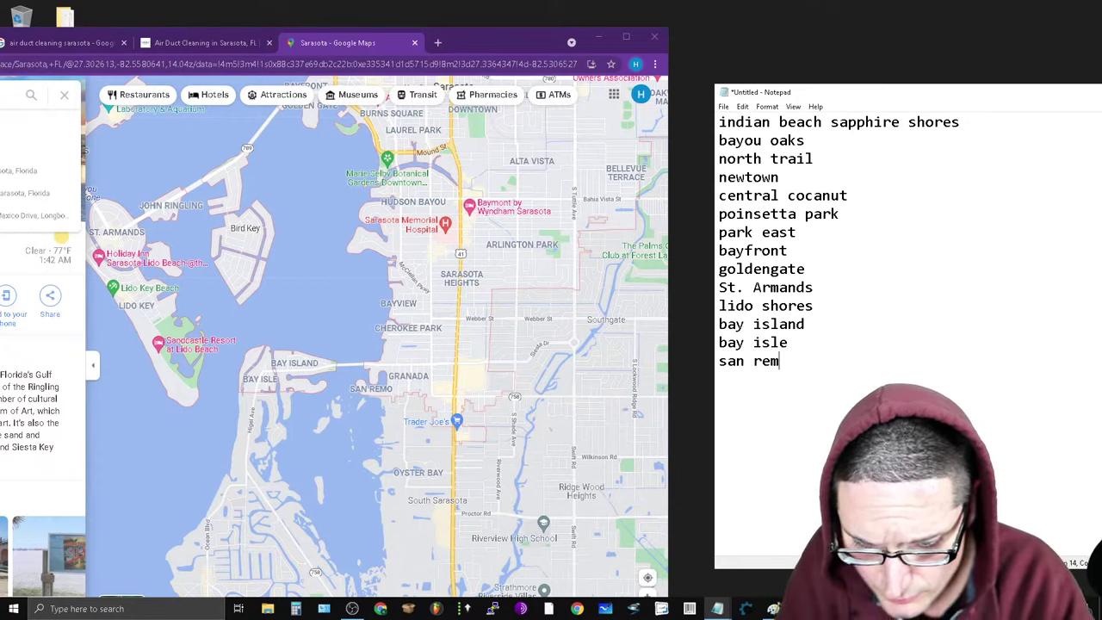
{"action": "type", "text": "o g"}
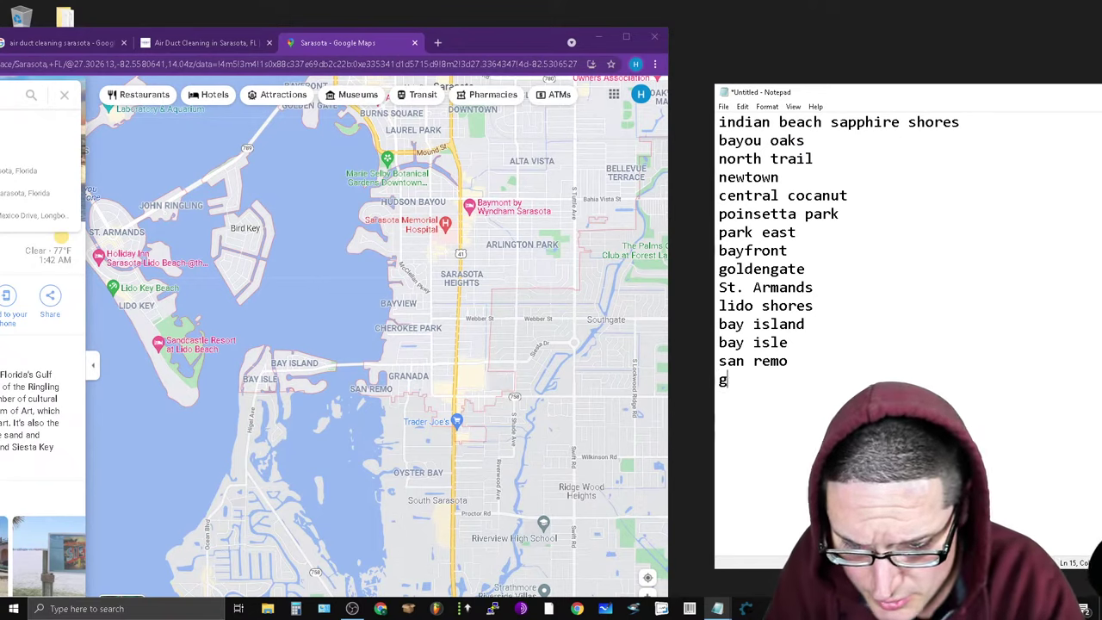
{"action": "type", "text": "rand"}
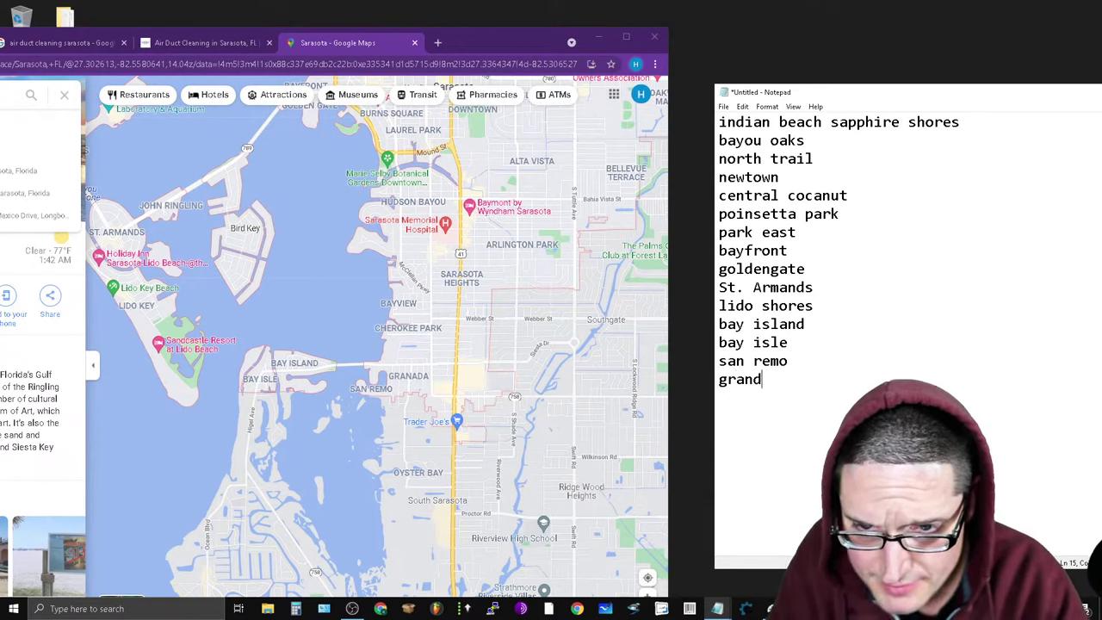
{"action": "type", "text": "a c"}
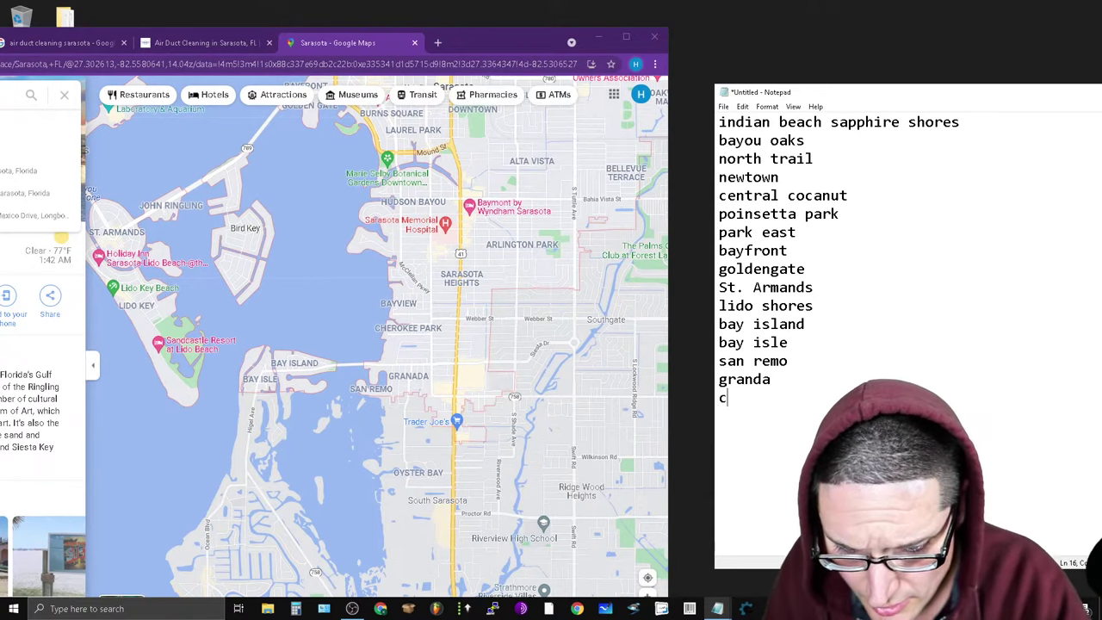
{"action": "type", "text": "herokee park"}
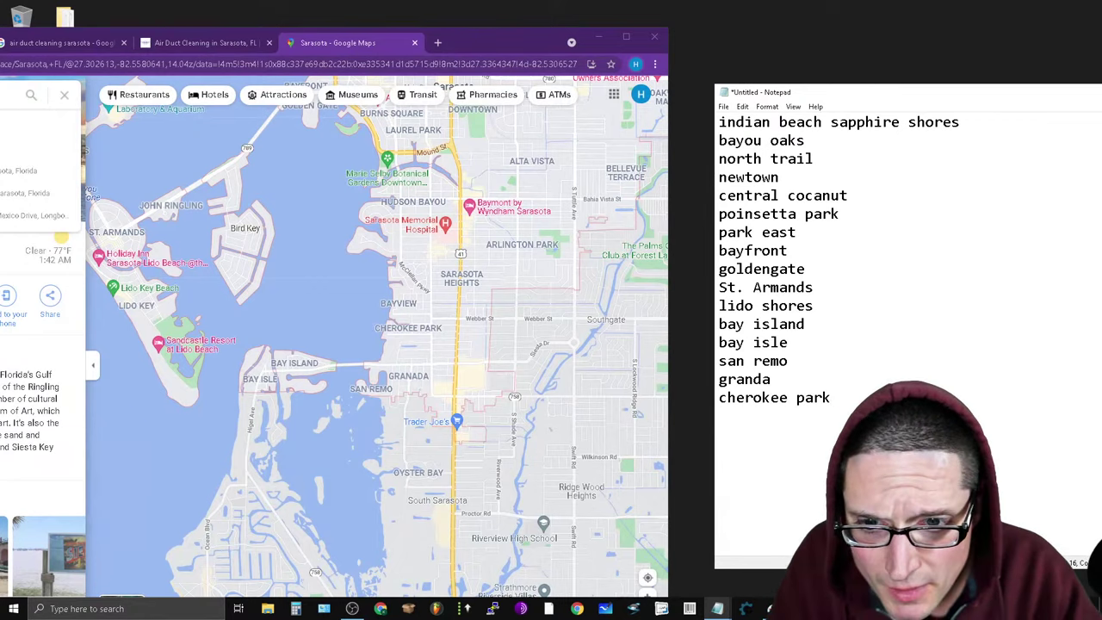
{"action": "type", "text": " bayvie"}
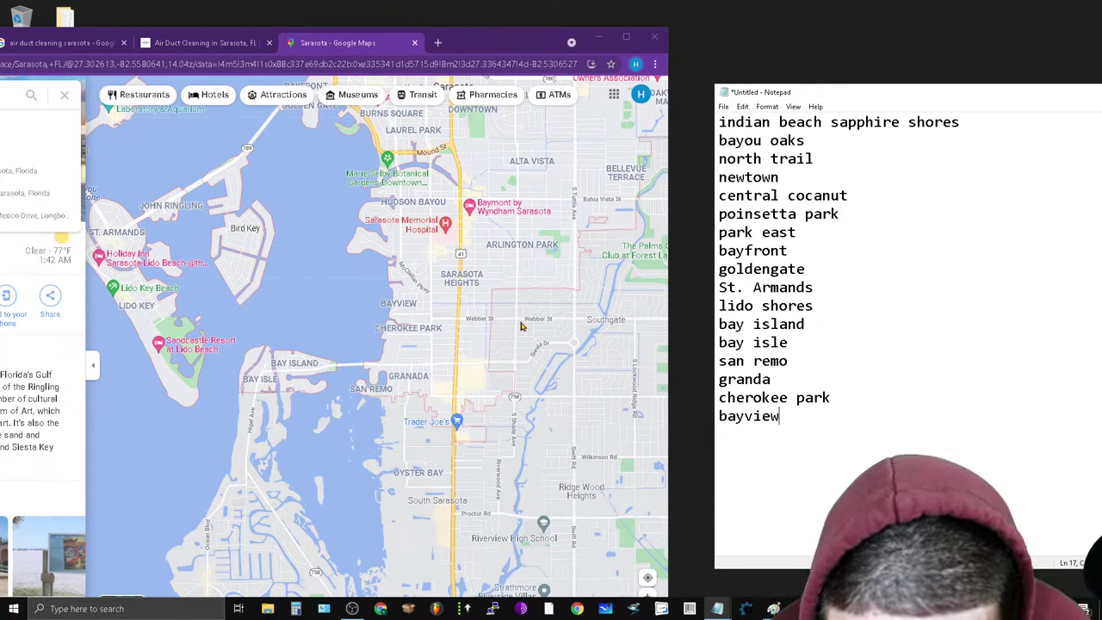
Add sarasota heights and arlington park on new lines below bayview.
{"action": "key", "text": "Return"}
{"action": "type", "text": "sa"}
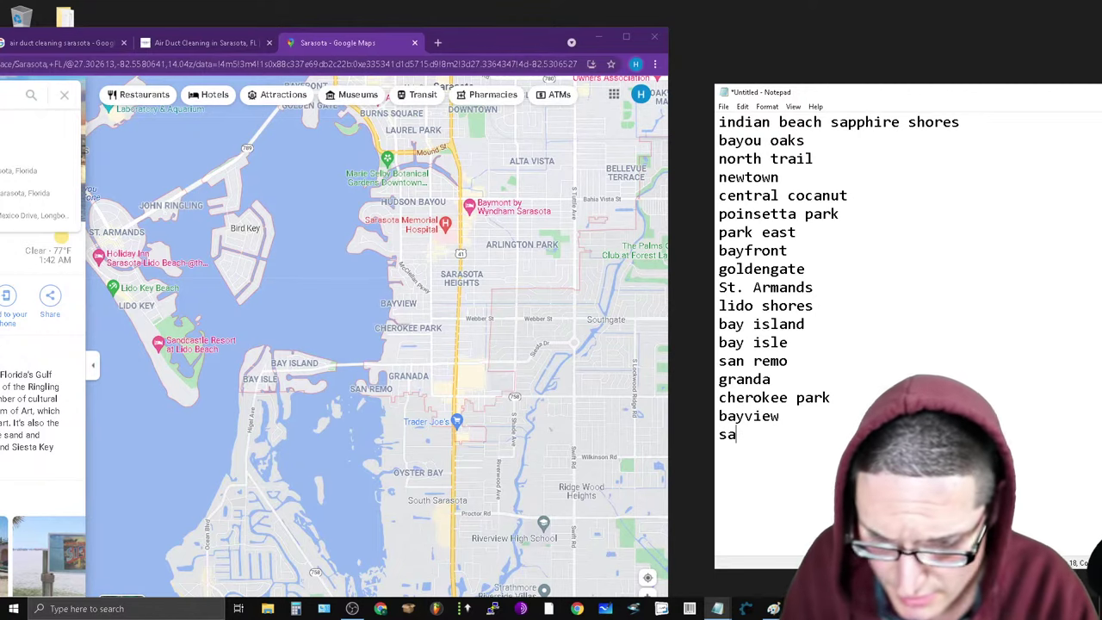
{"action": "type", "text": "rasot"}
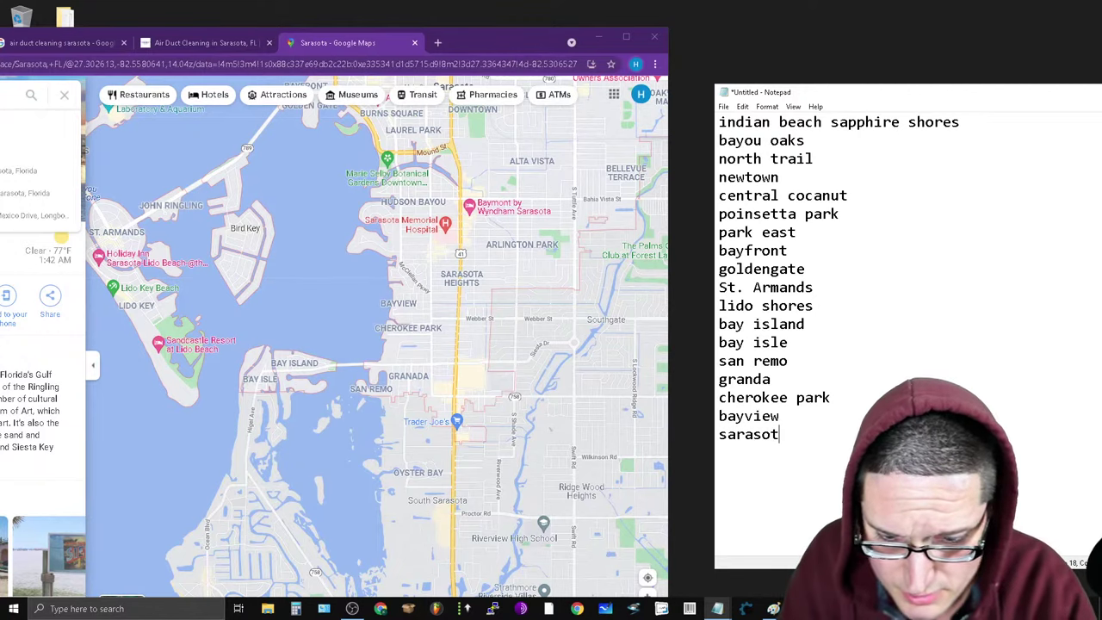
{"action": "type", "text": "a heights"}
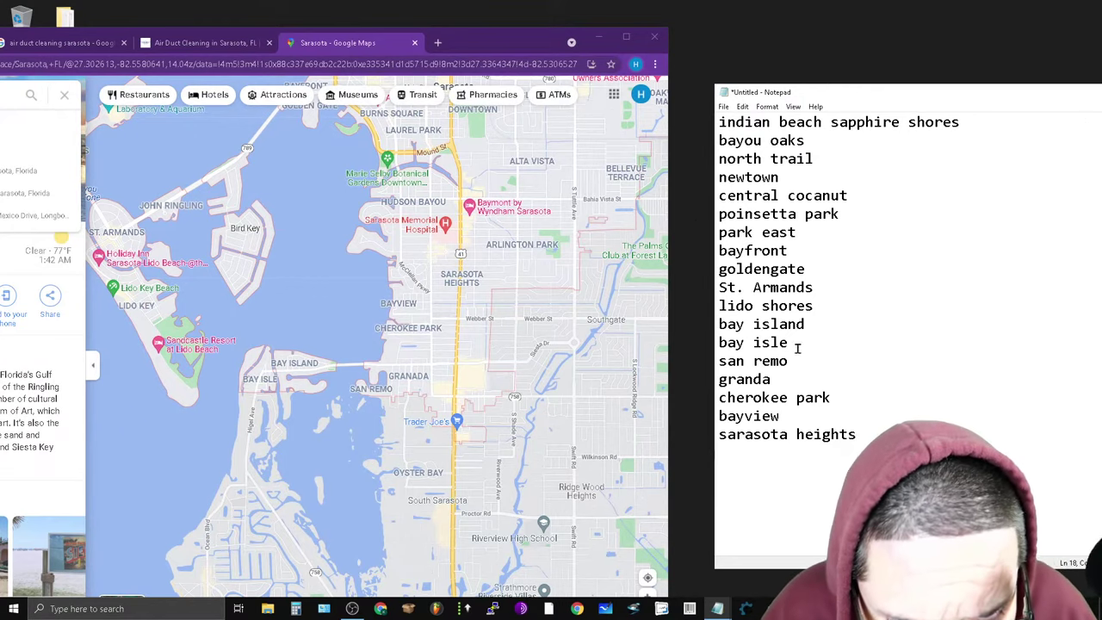
{"action": "key", "text": "Return"}
{"action": "type", "text": "ar"}
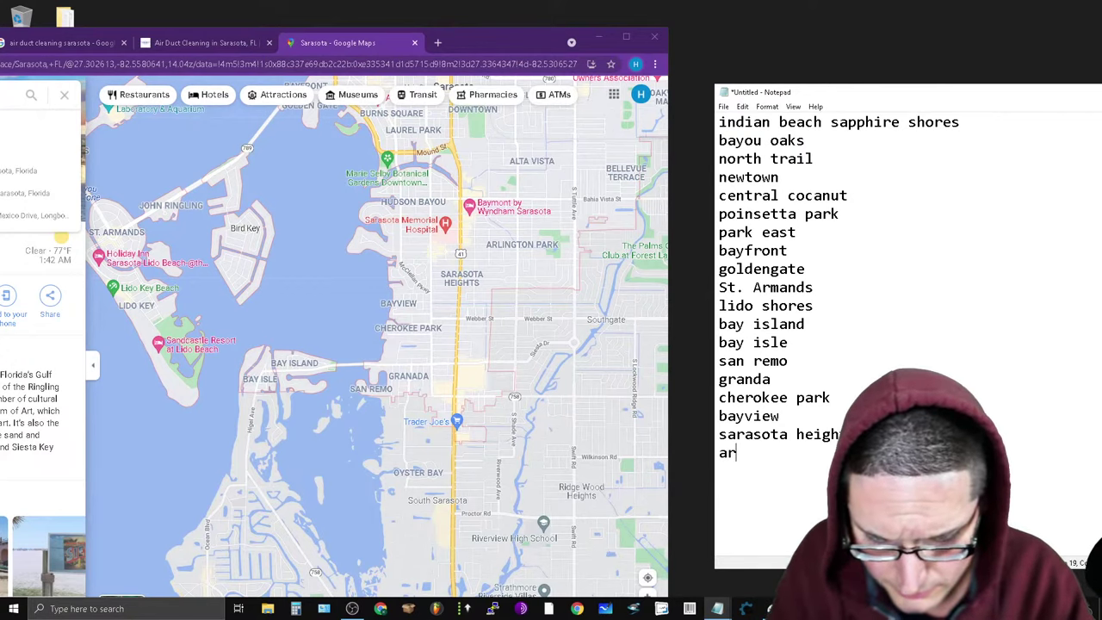
{"action": "type", "text": "lington park"}
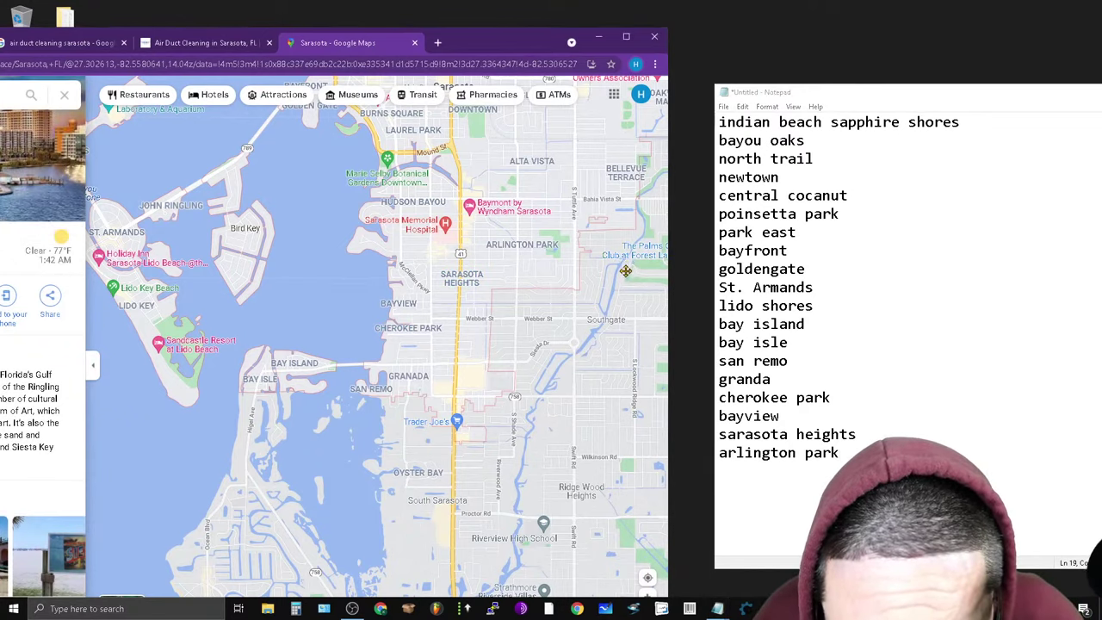
Append bellevue terrace, alta vista, ringling park and oakwood manor to the Notepad list.
{"action": "left_click_drag", "start_coordinate": [628, 266], "coordinate": [482, 374]}
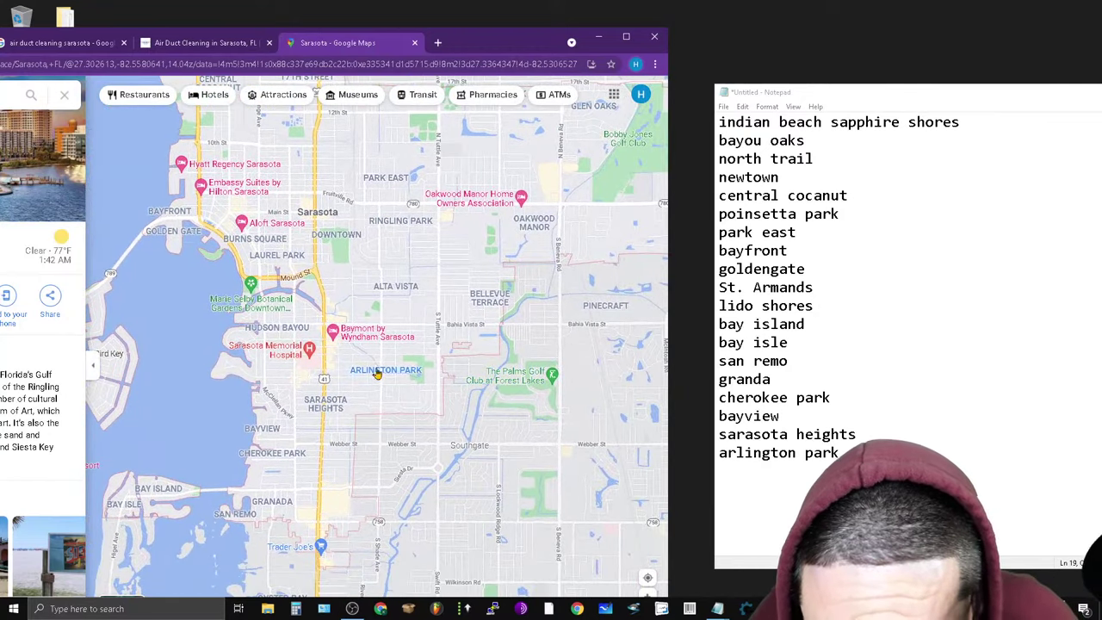
{"action": "key", "text": "alt+Tab"}
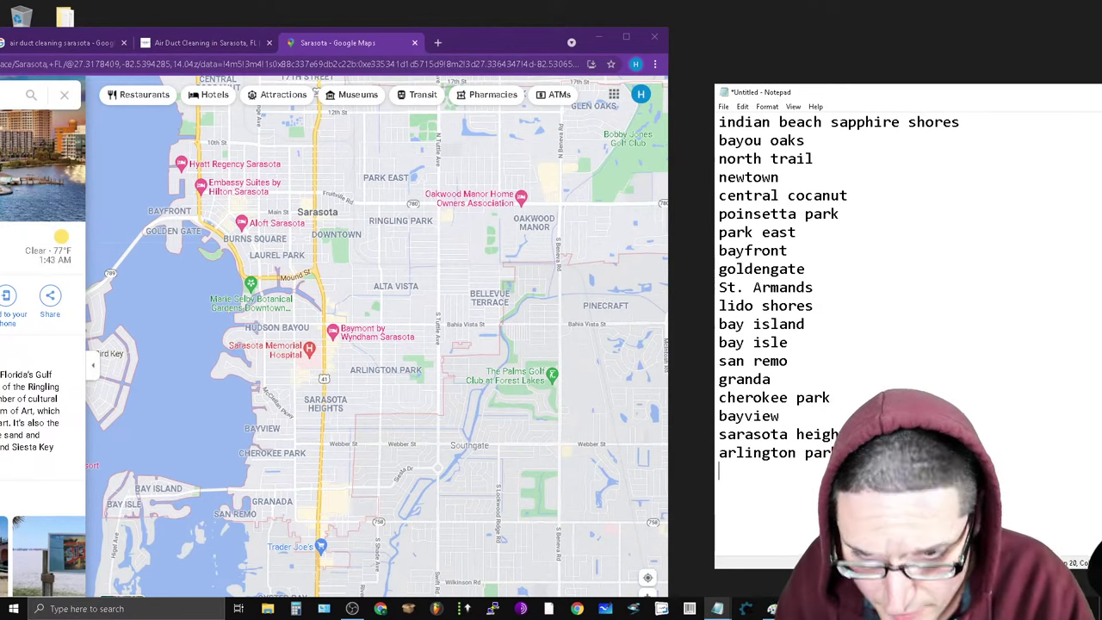
{"action": "type", "text": "bellevue ter"}
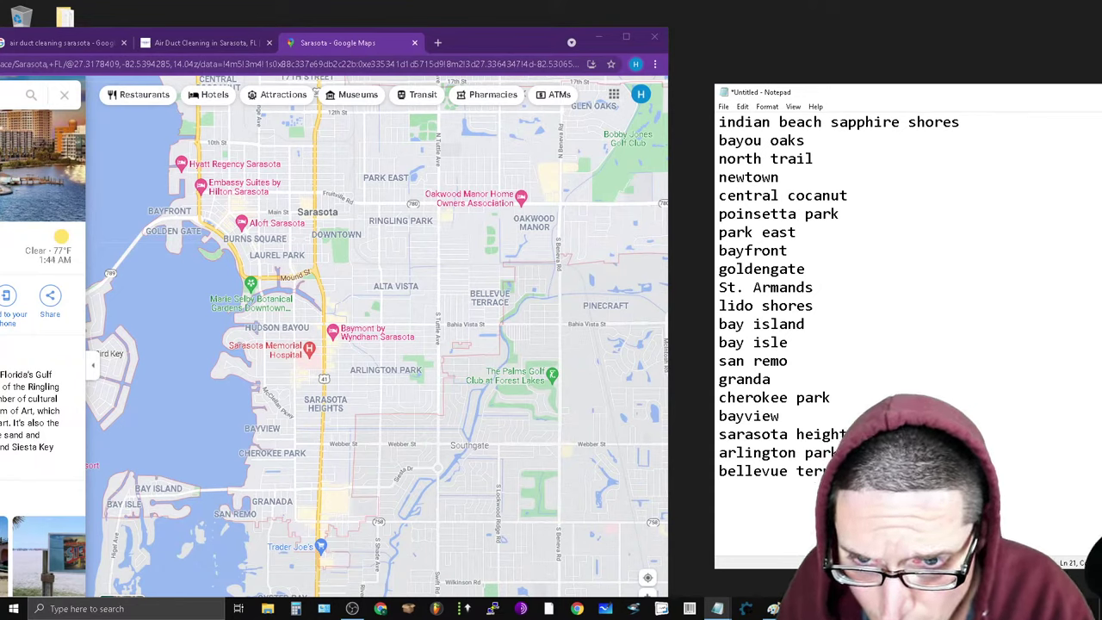
{"action": "type", "text": "alta v"}
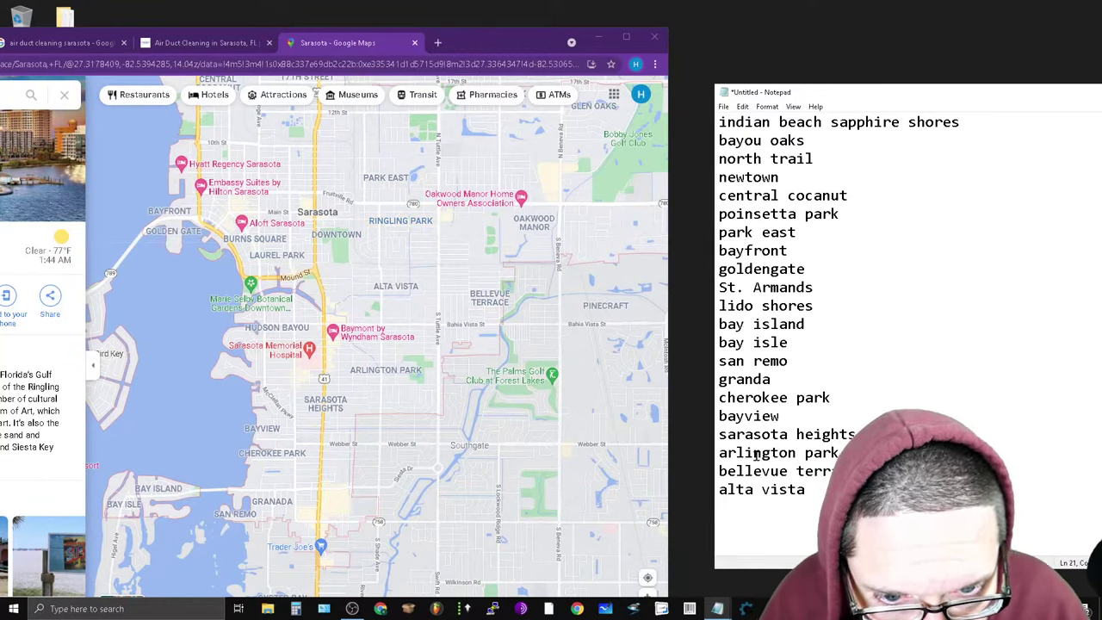
{"action": "type", "text": "ista"}
{"action": "key", "text": "Return"}
{"action": "type", "text": "ringling park"}
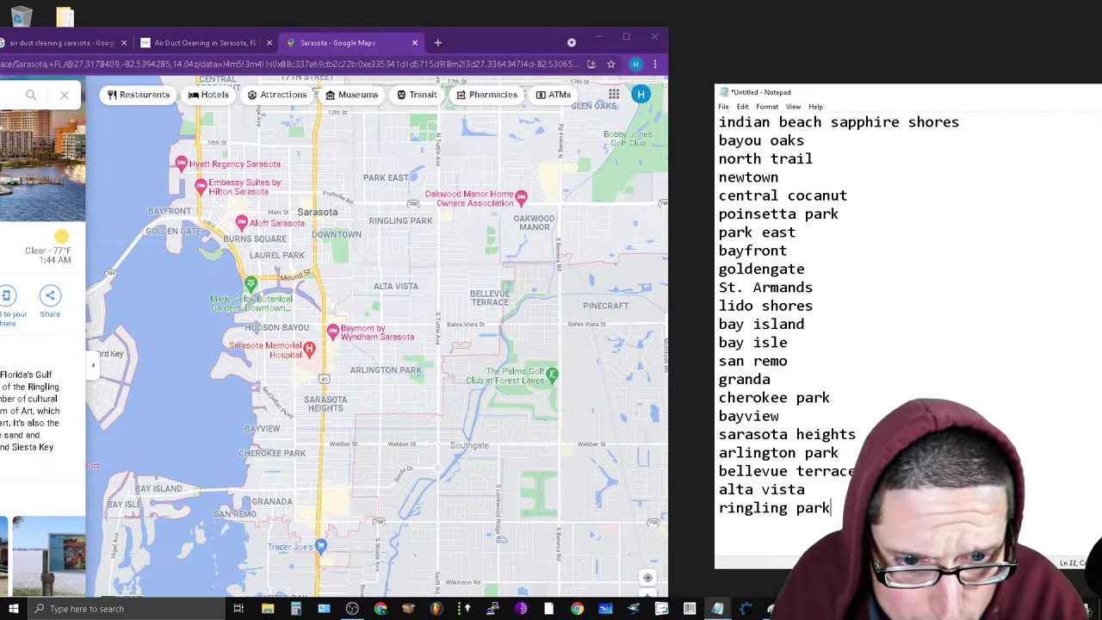
{"action": "type", "text": "akwood manor"}
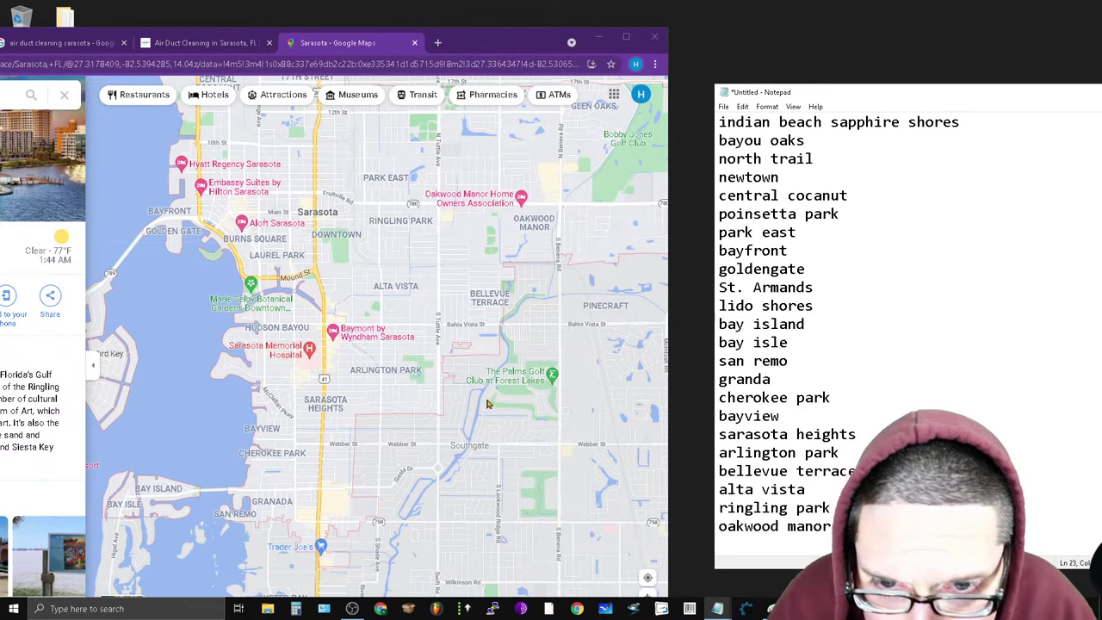
{"action": "left_click_drag", "start_coordinate": [555, 351], "coordinate": [394, 387]}
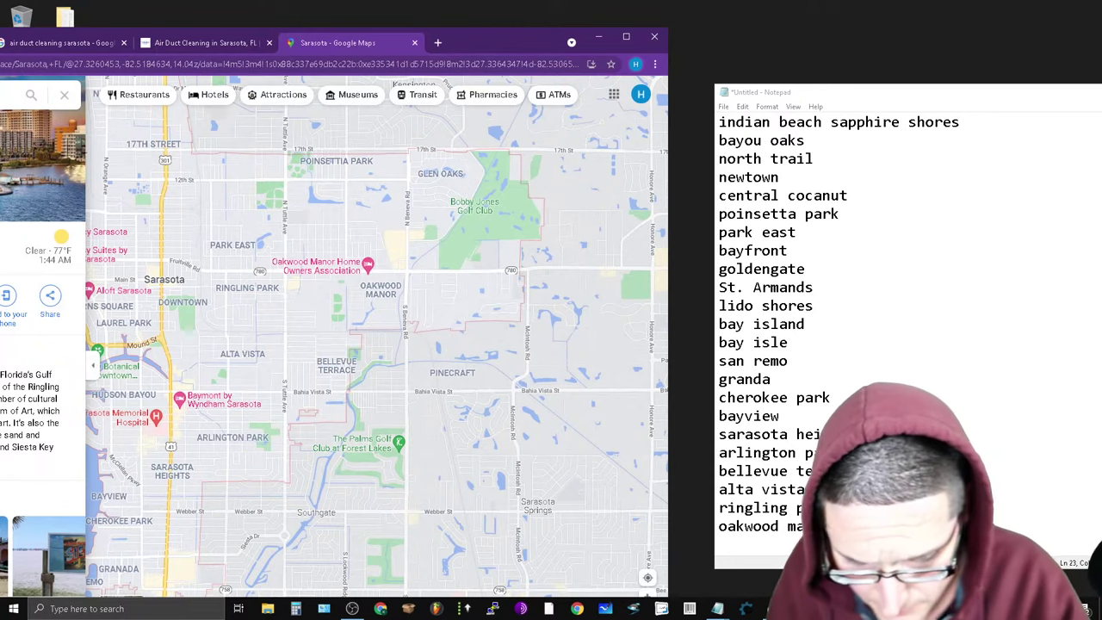
Add glen oaks below oakwood manor and move the Notepad window up and left.
{"action": "left_click", "coordinate": [13, 94]}
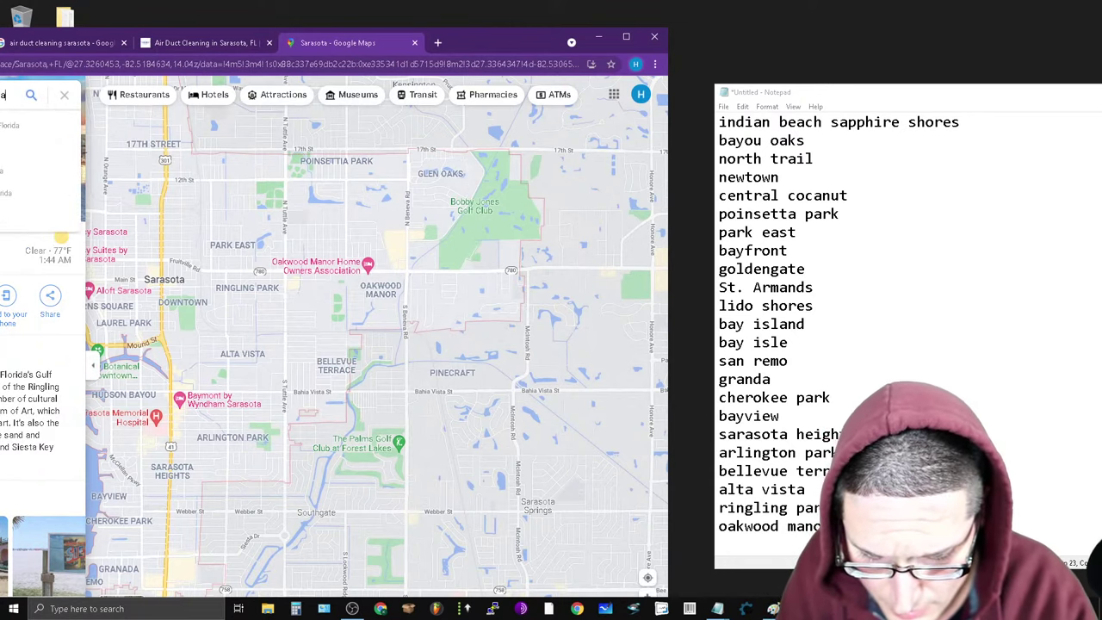
{"action": "type", "text": "ks"}
{"action": "key", "text": "alt+Tab"}
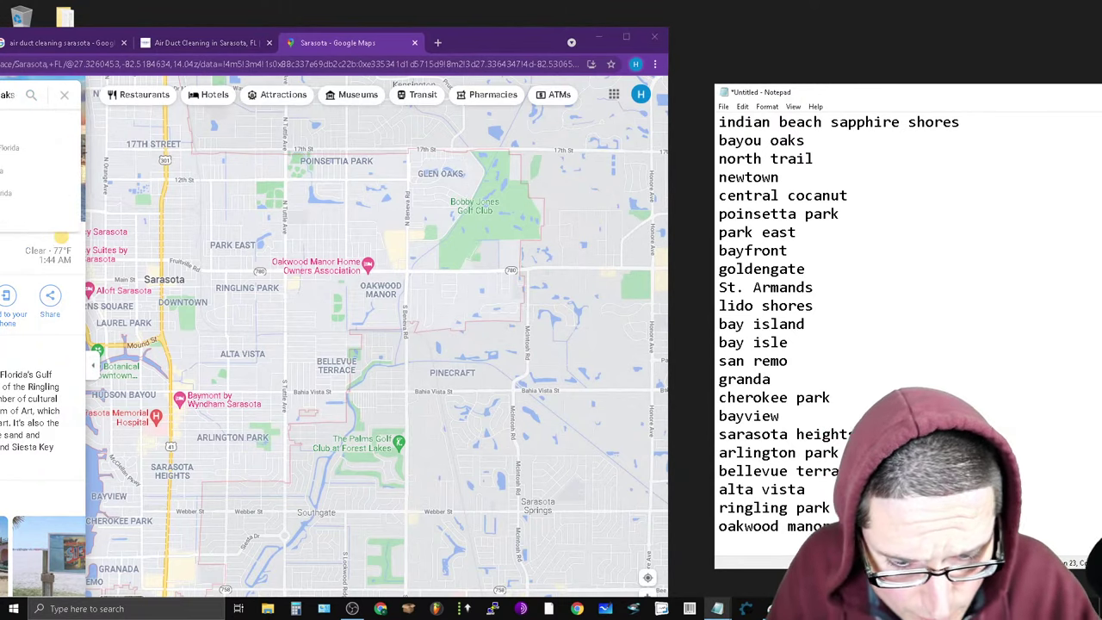
{"action": "key", "text": "Return"}
{"action": "type", "text": "glen oaks"}
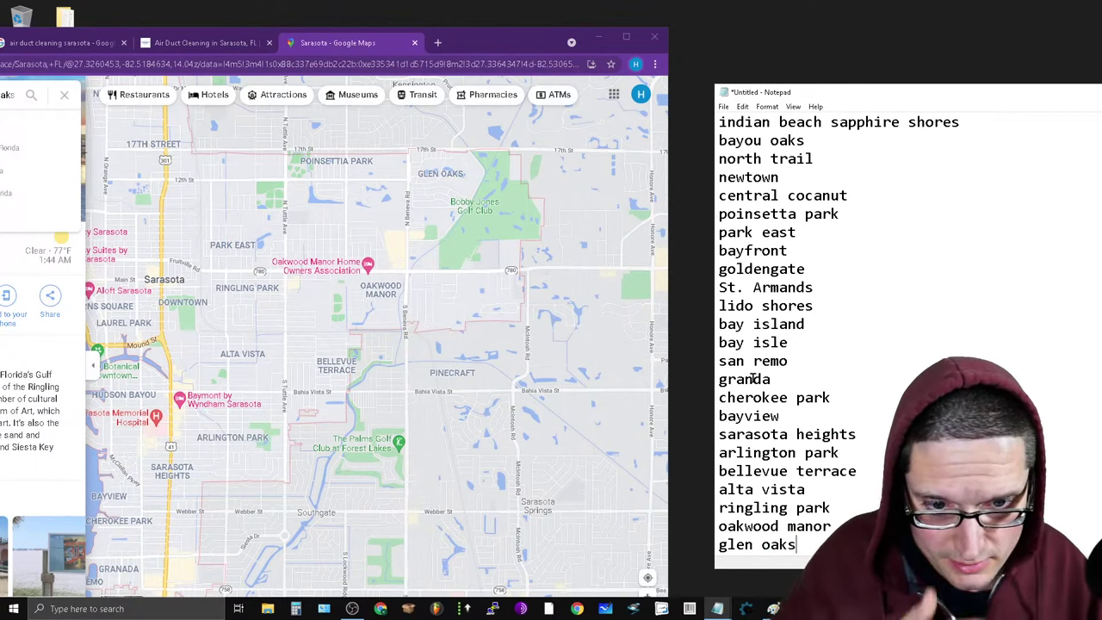
{"action": "left_click_drag", "start_coordinate": [980, 97], "coordinate": [890, 76]}
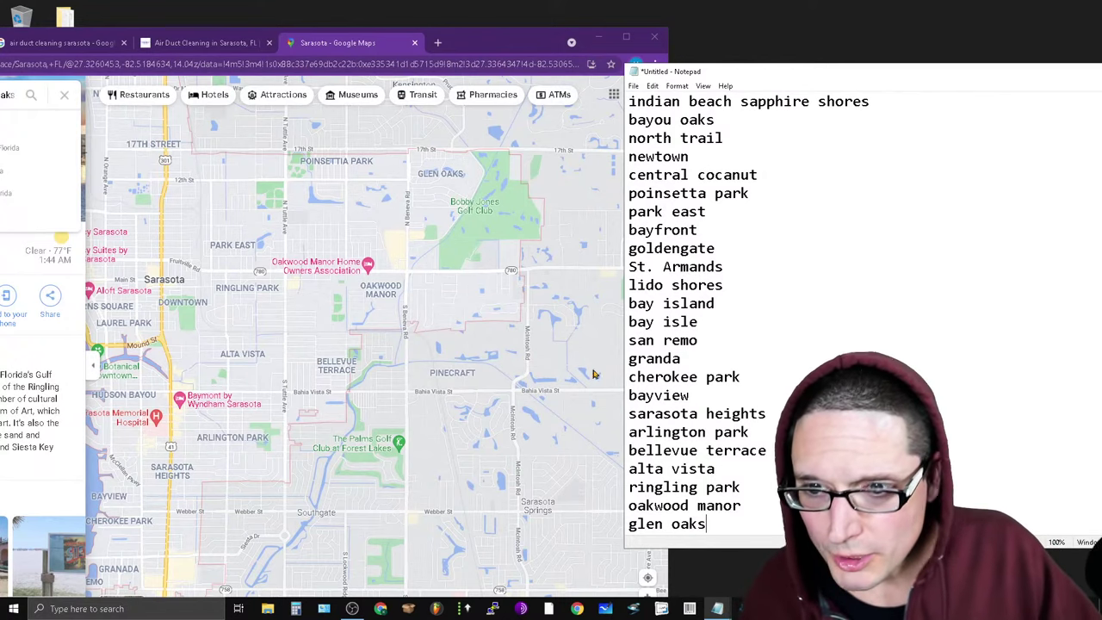
{"action": "left_click", "coordinate": [940, 230]}
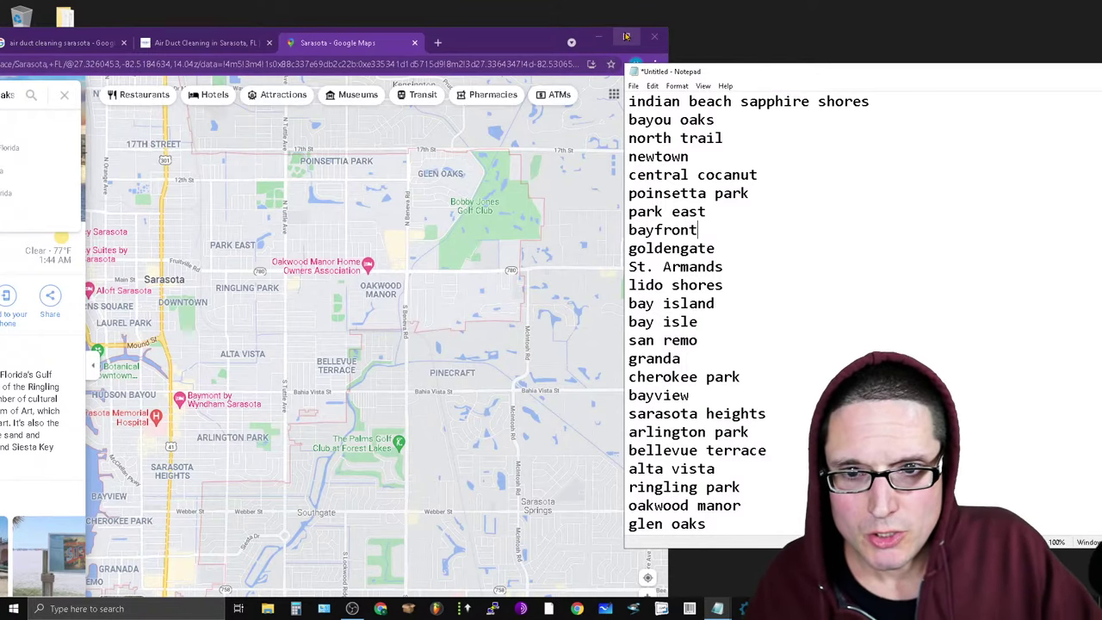
Maximize Chrome, select the map search text, and bring the neighborhood list forward.
{"action": "left_click", "coordinate": [626, 36]}
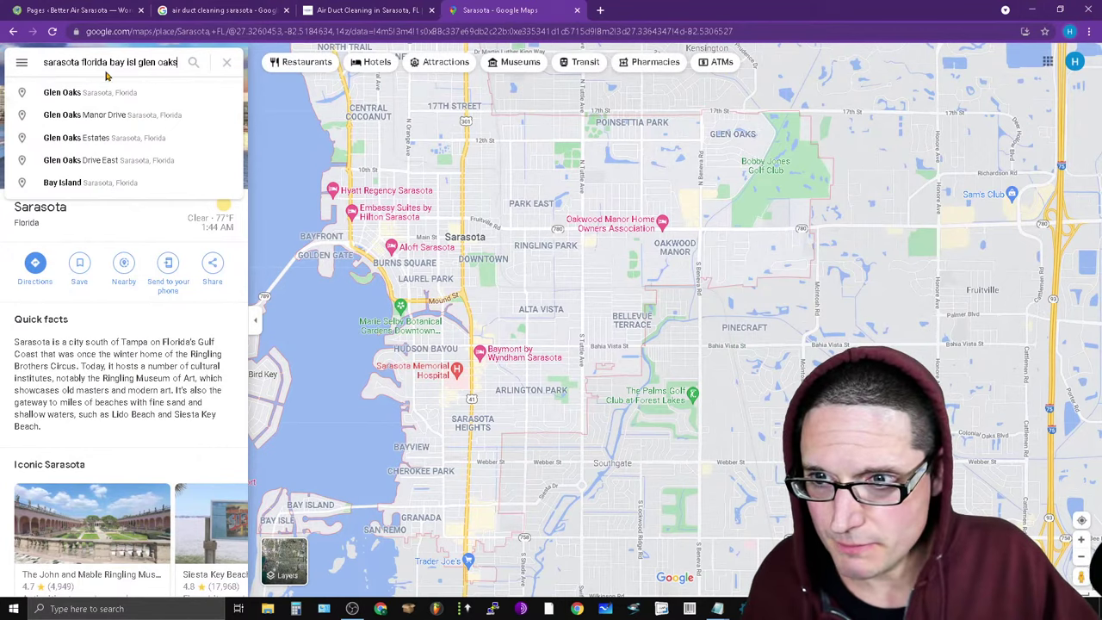
{"action": "triple_click", "coordinate": [118, 64]}
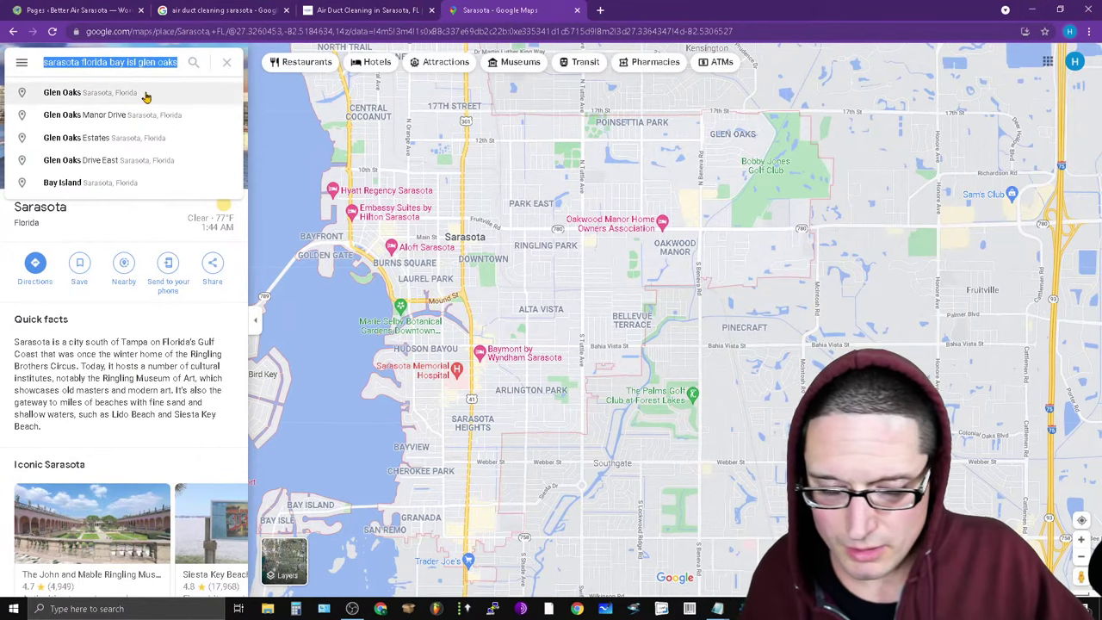
{"action": "left_click", "coordinate": [717, 609]}
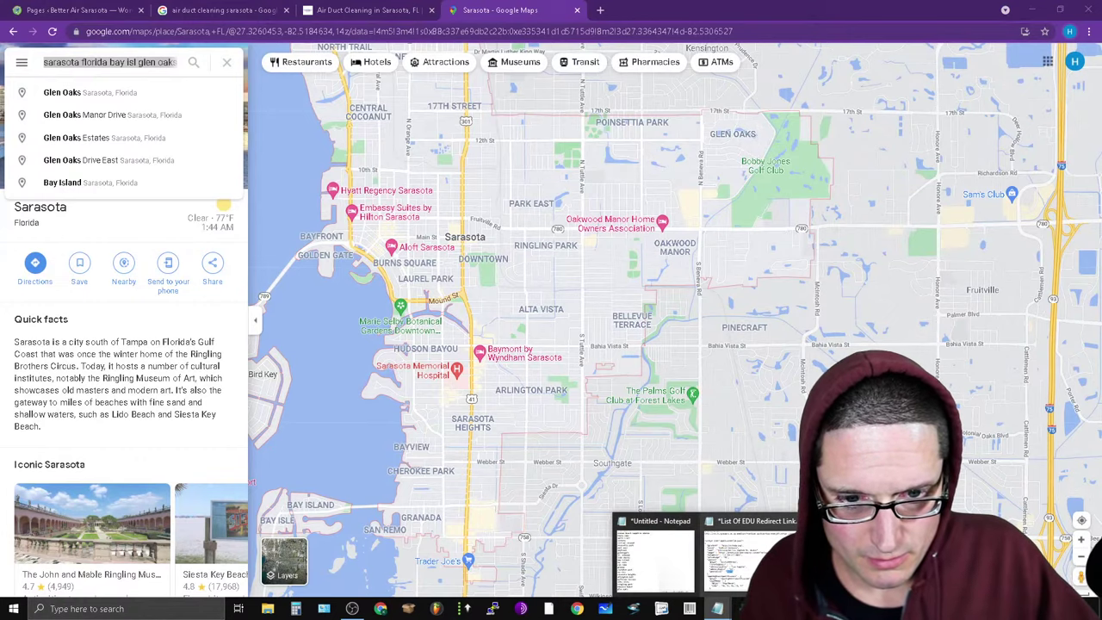
{"action": "left_click", "coordinate": [779, 535]}
{"action": "key", "text": "alt+Tab"}
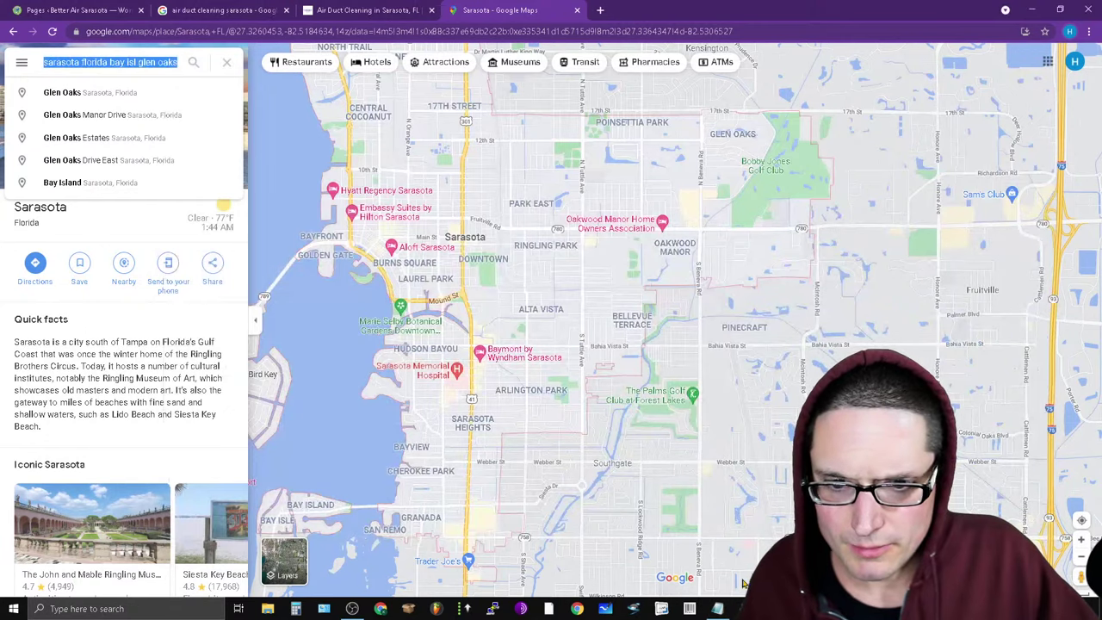
{"action": "left_click", "coordinate": [717, 609]}
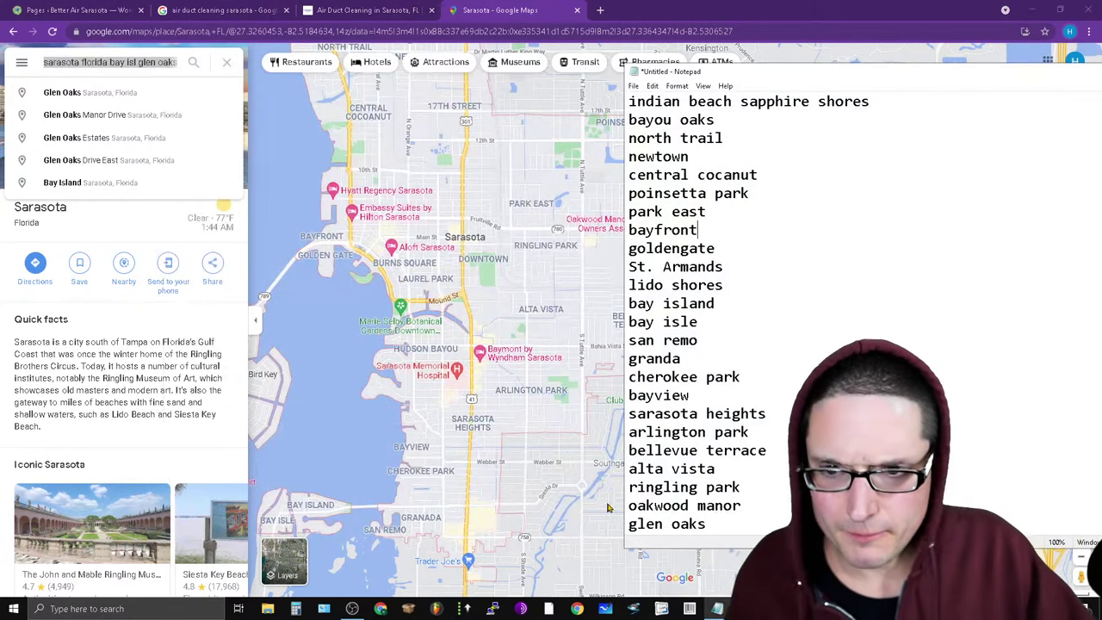
Copy 'indian beach sapphire shores' from the Notepad list and return to Maps.
{"action": "left_click_drag", "start_coordinate": [916, 102], "coordinate": [629, 102]}
{"action": "right_click", "coordinate": [631, 103]}
{"action": "left_click", "coordinate": [663, 138]}
{"action": "left_click", "coordinate": [64, 62]}
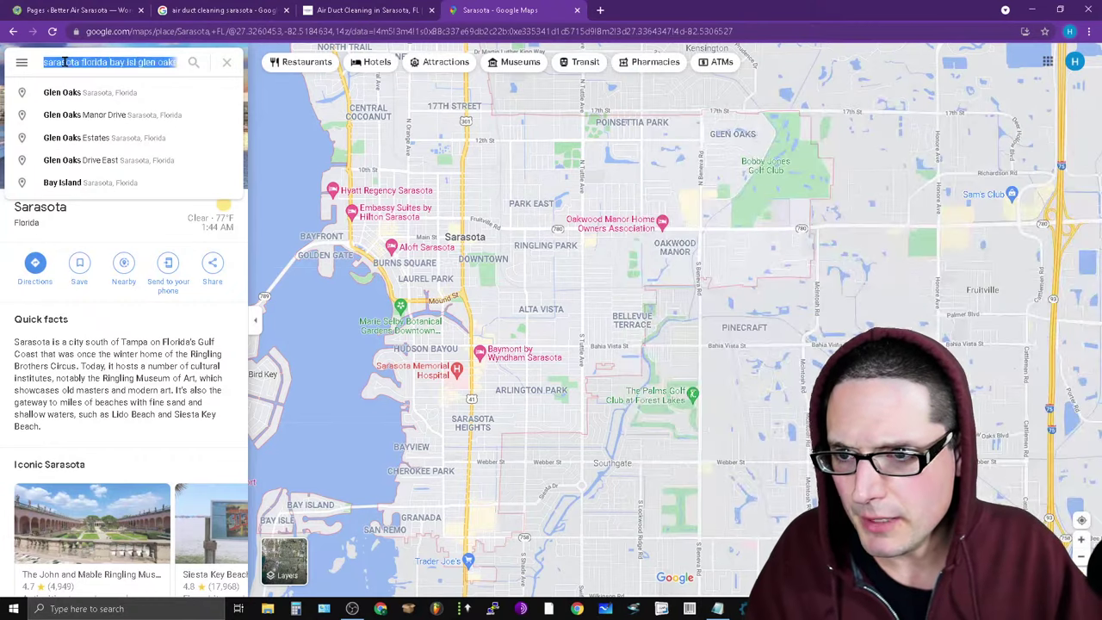
Search Google Maps for the pasted name 'indian beach sapphire shores'.
{"action": "key", "text": "ctrl+v"}
{"action": "key", "text": "Return"}
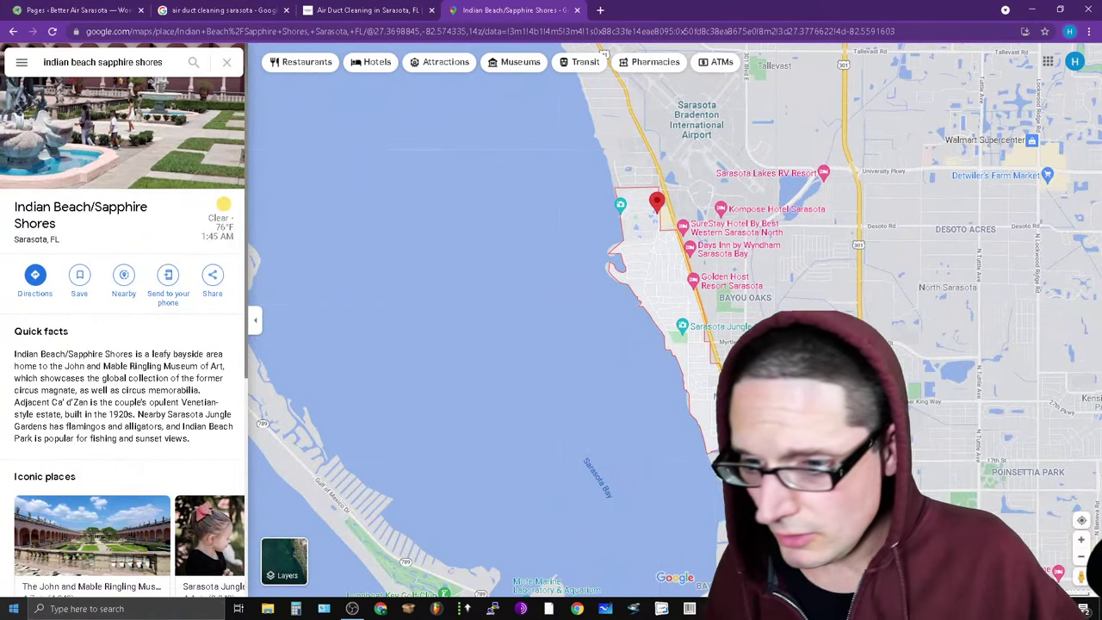
{"action": "scroll", "coordinate": [121, 262], "scroll_direction": "down", "scroll_amount": 2}
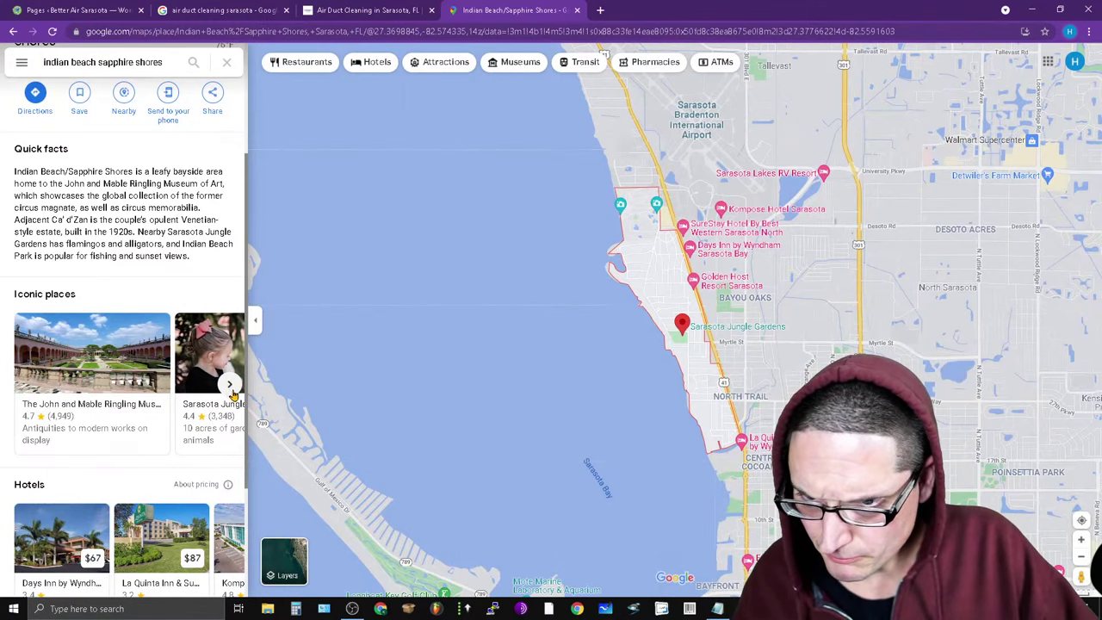
{"action": "left_click", "coordinate": [230, 385]}
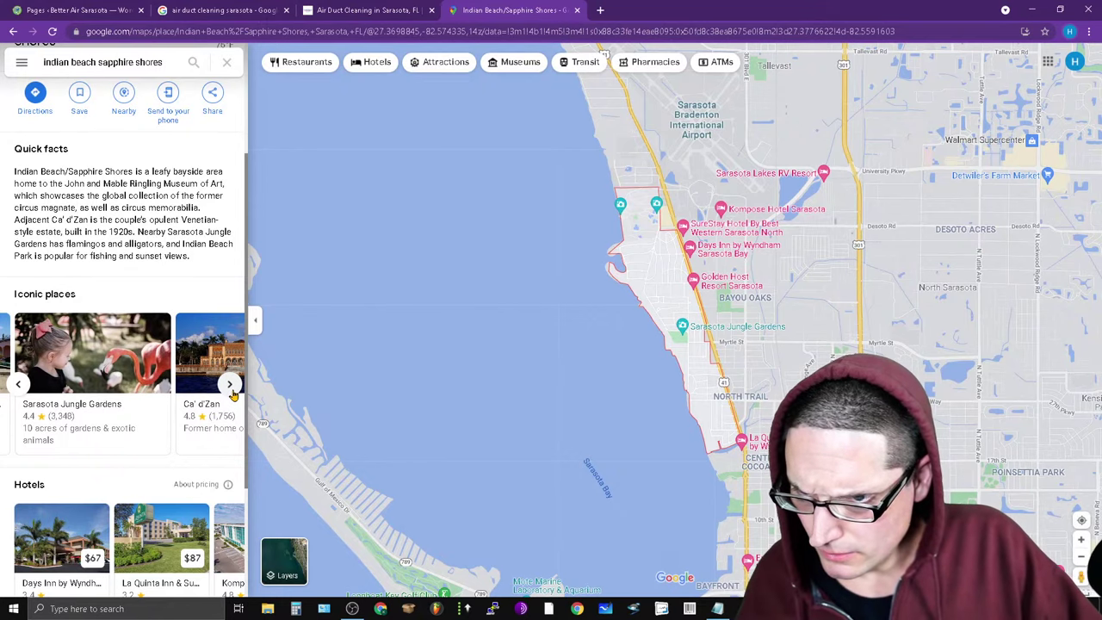
Copy the neighborhood's Quick facts paragraph from the place page.
{"action": "scroll", "coordinate": [241, 457], "scroll_direction": "down", "scroll_amount": 2}
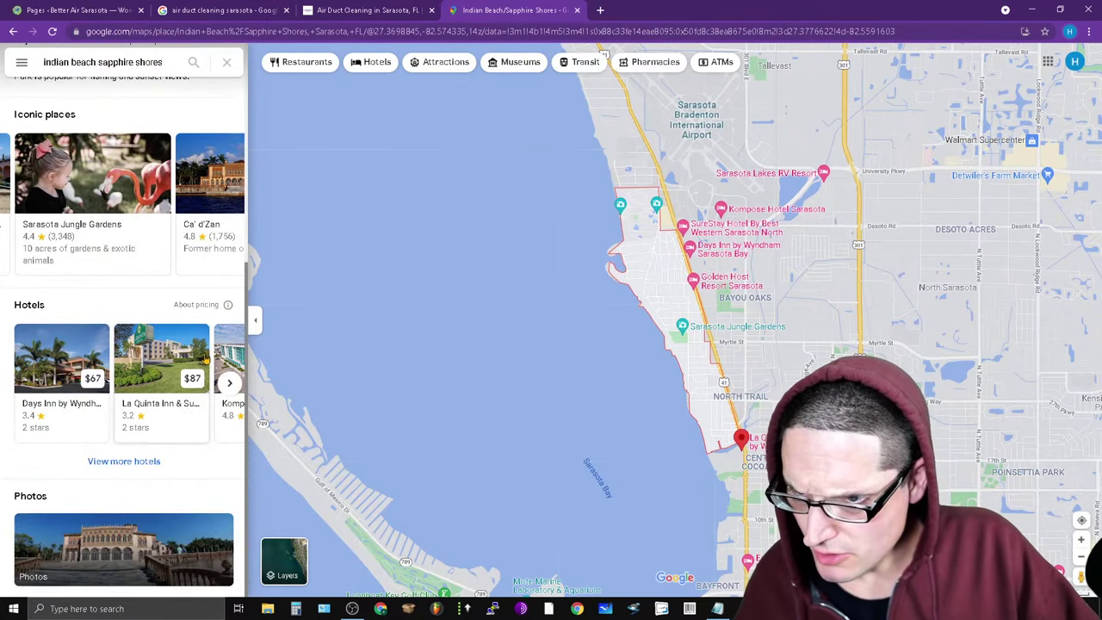
{"action": "scroll", "coordinate": [161, 506], "scroll_direction": "up", "scroll_amount": 2}
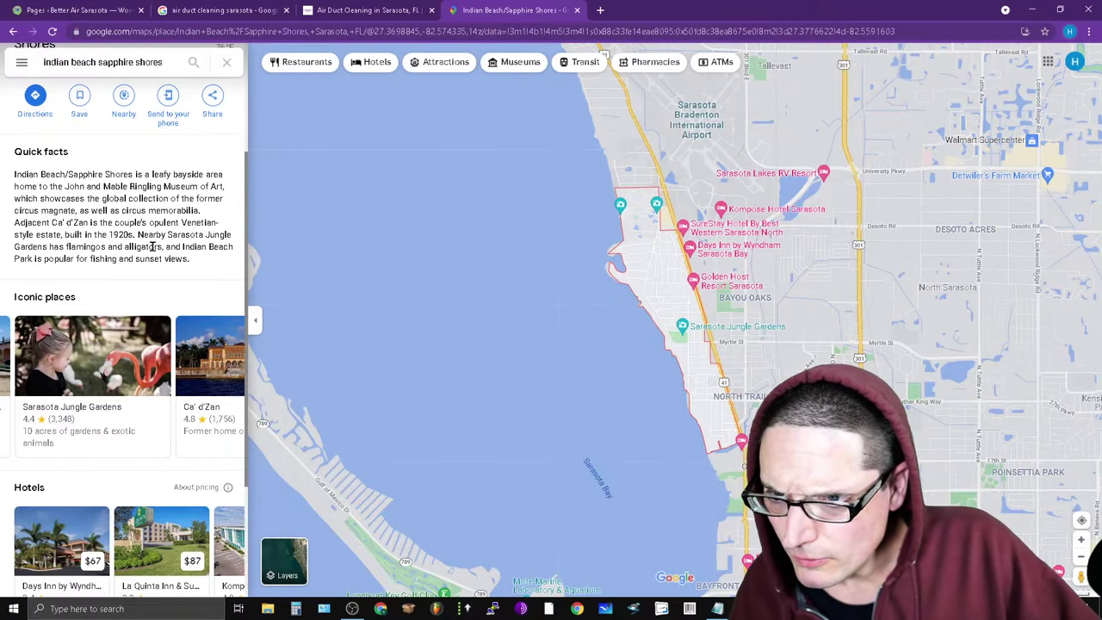
{"action": "scroll", "coordinate": [134, 308], "scroll_direction": "down", "scroll_amount": 2}
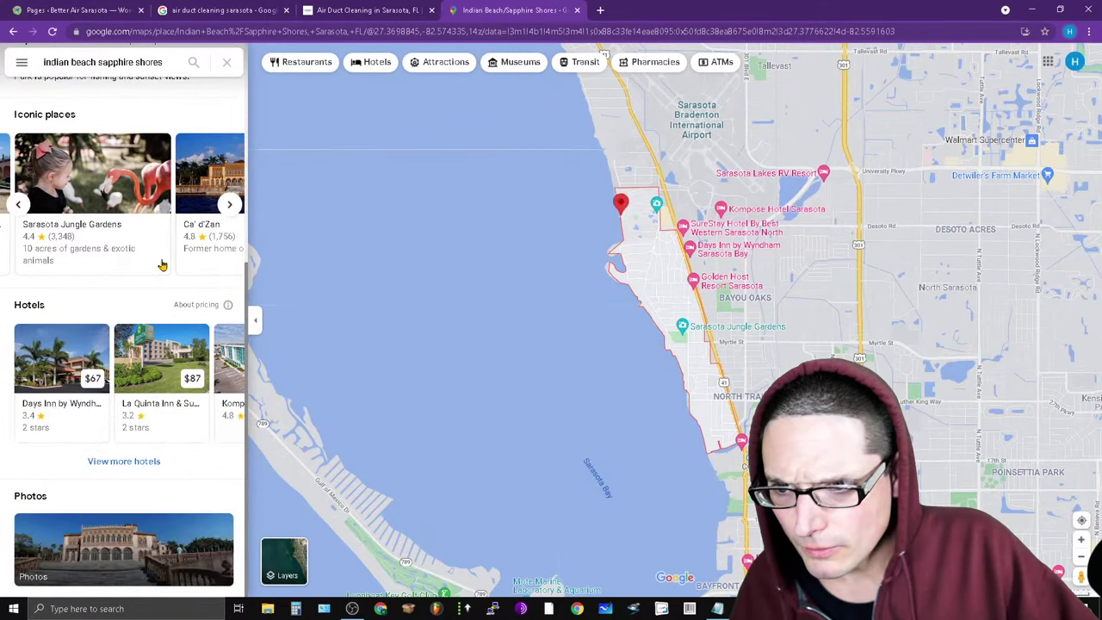
{"action": "scroll", "coordinate": [353, 379], "scroll_direction": "down", "scroll_amount": 2}
{"action": "scroll", "coordinate": [133, 545], "scroll_direction": "up", "scroll_amount": 2}
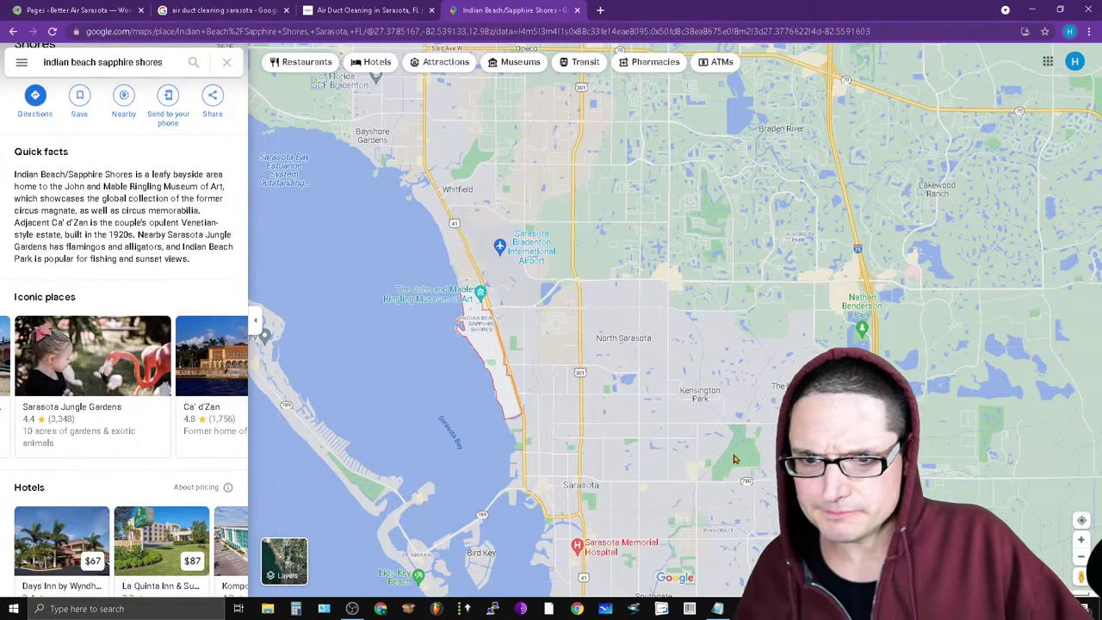
{"action": "scroll", "coordinate": [670, 338], "scroll_direction": "down", "scroll_amount": 1}
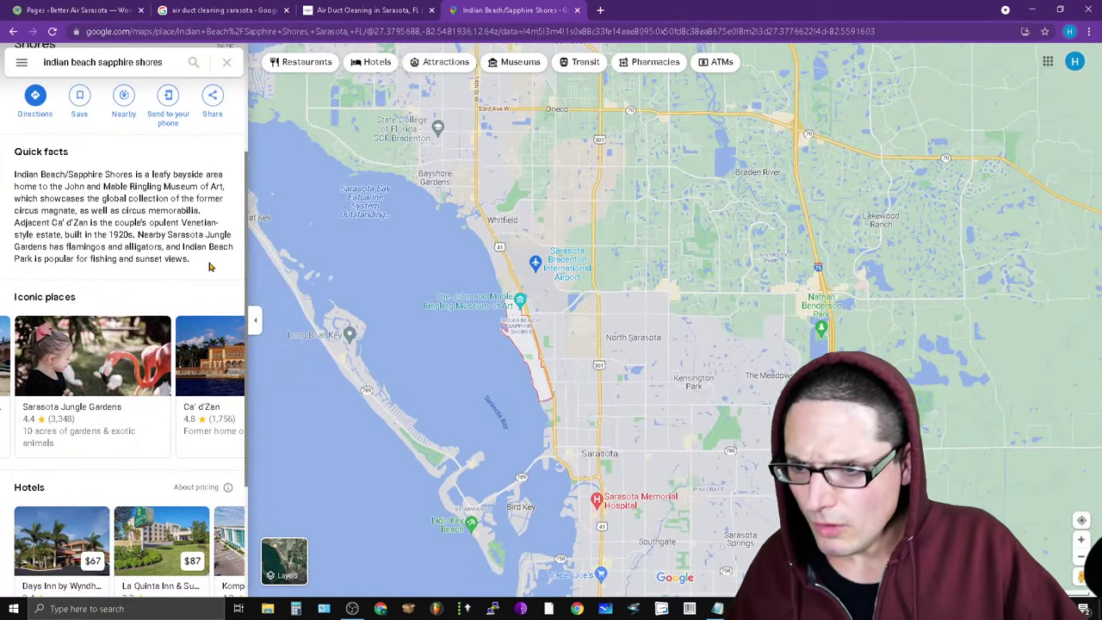
{"action": "left_click_drag", "start_coordinate": [212, 265], "coordinate": [4, 175]}
{"action": "right_click", "coordinate": [86, 226]}
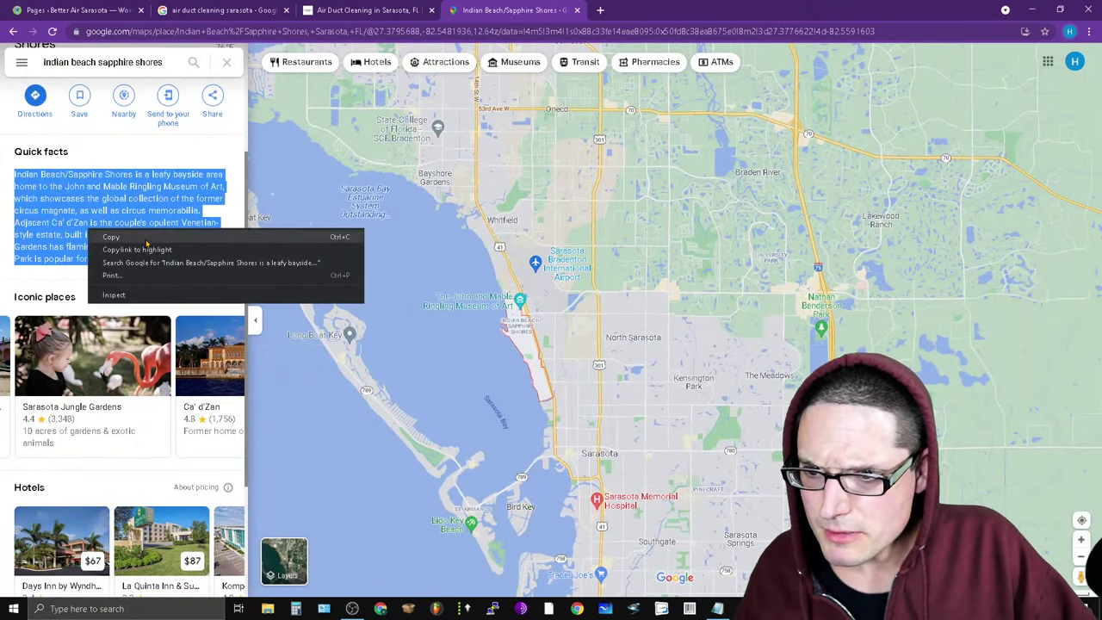
{"action": "left_click", "coordinate": [146, 237]}
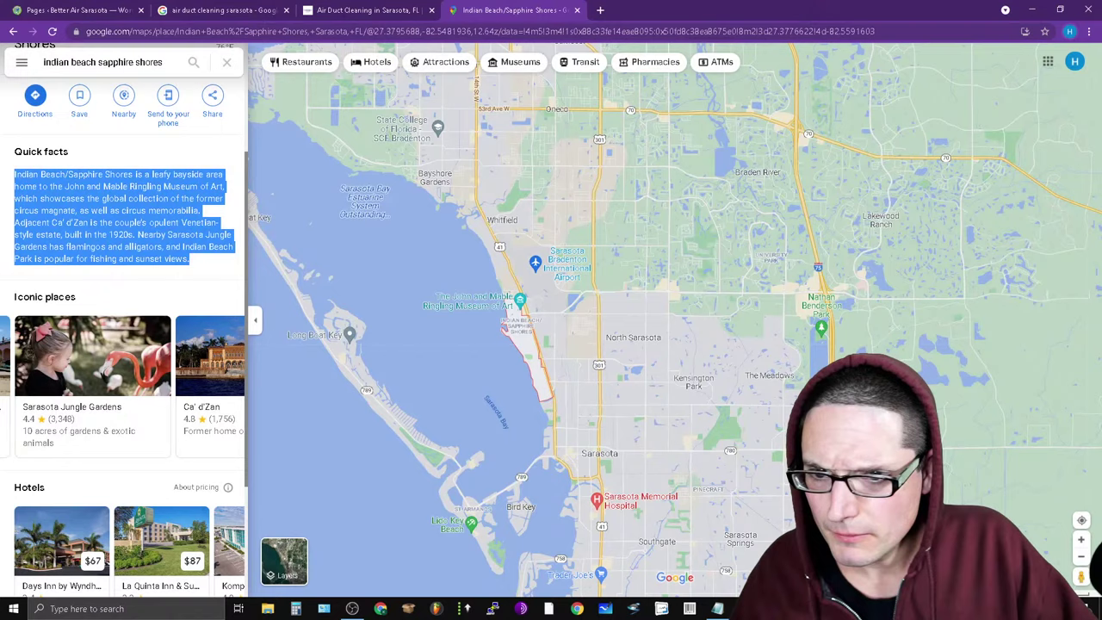
In a new tab, go to bing.com, search 'maps' and open Bing Maps.
{"action": "left_click", "coordinate": [601, 10]}
{"action": "type", "text": "bing.com"}
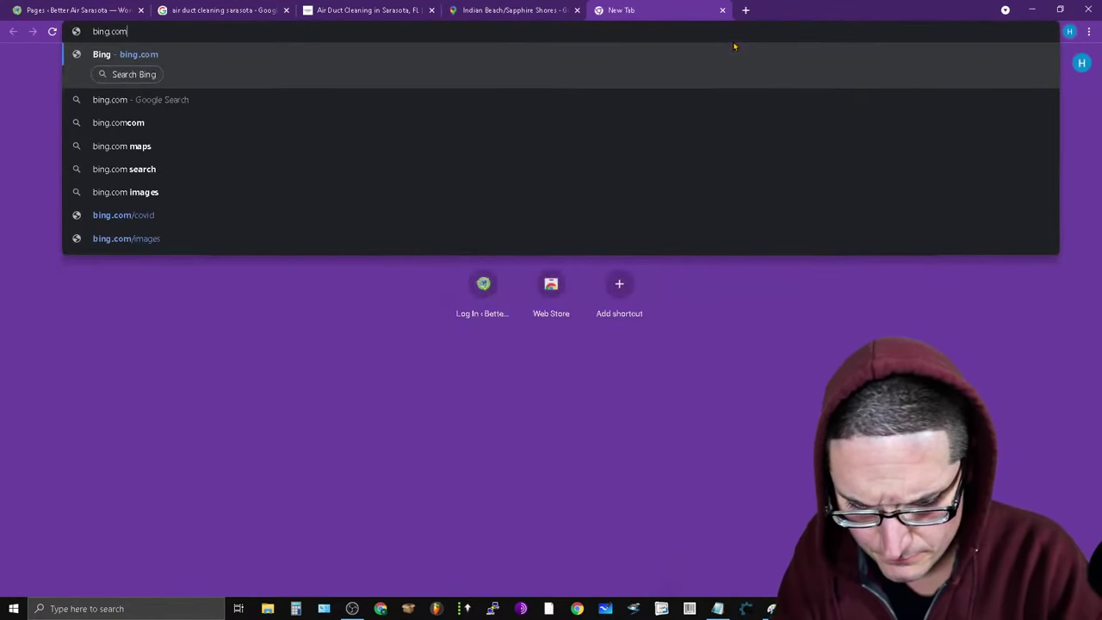
{"action": "key", "text": "Return"}
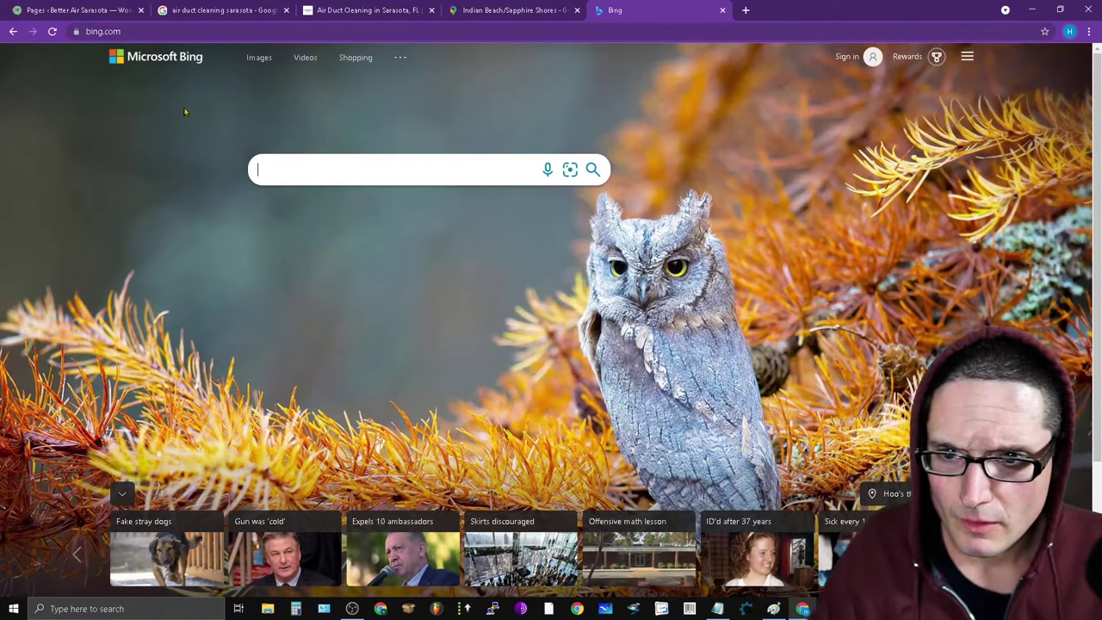
{"action": "type", "text": "maps"}
{"action": "key", "text": "Return"}
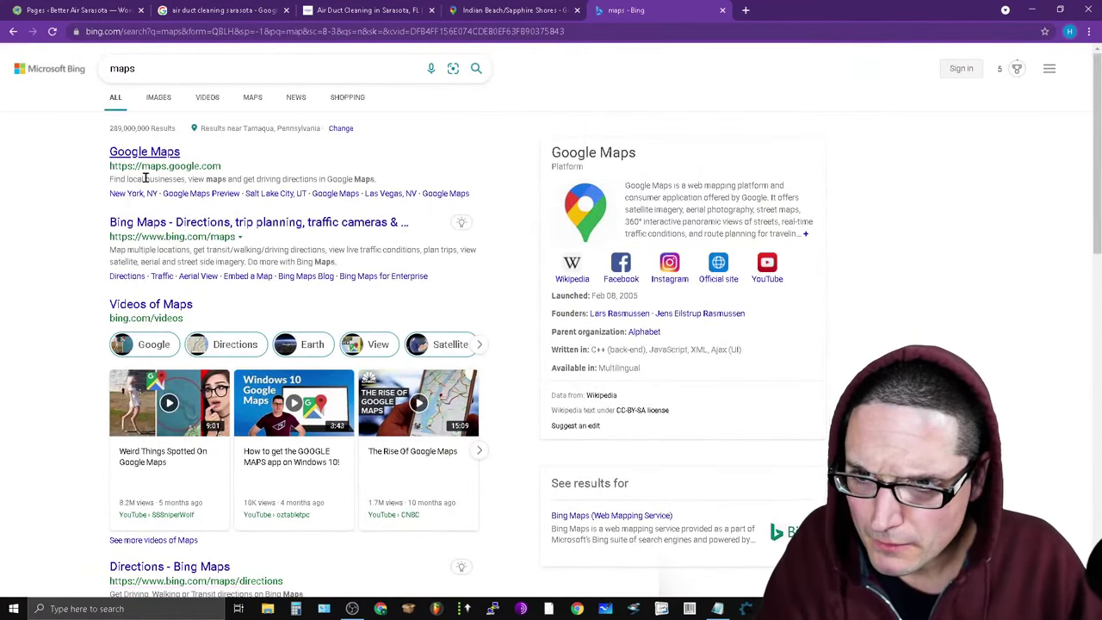
{"action": "left_click", "coordinate": [192, 226]}
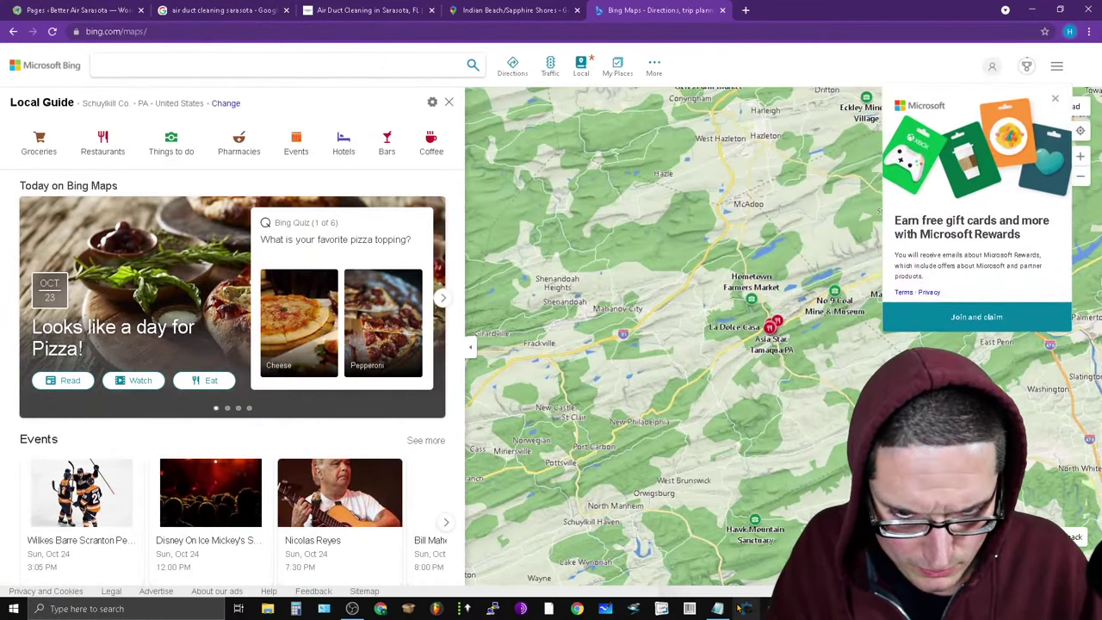
Paste the copied description under 'indian beach sapphire shores', separated by blank lines.
{"action": "mouse_move", "coordinate": [719, 608]}
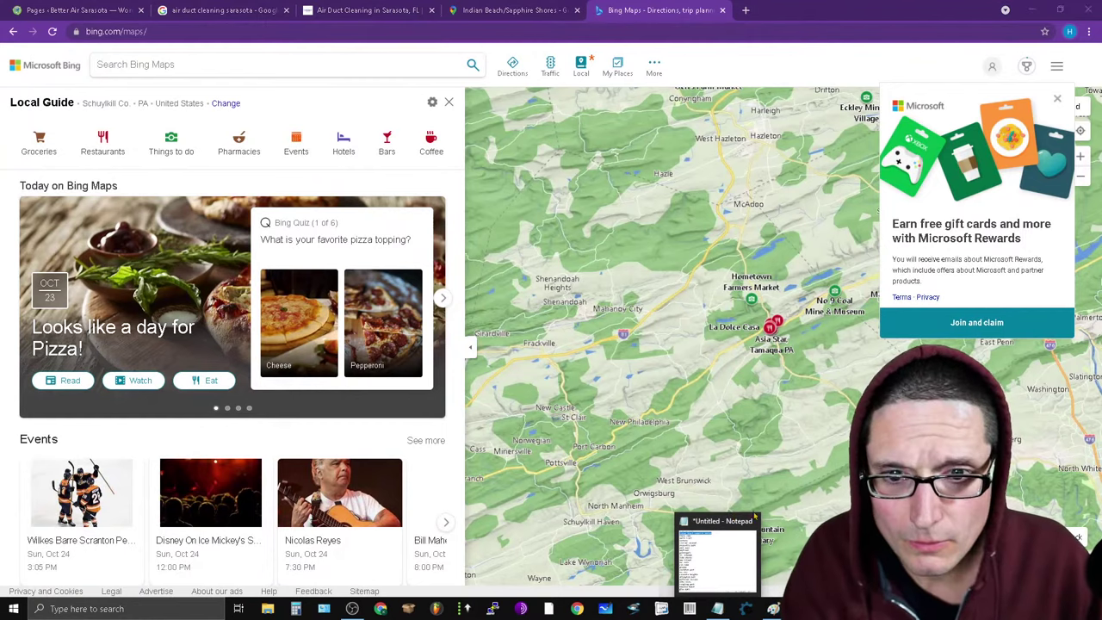
{"action": "left_click", "coordinate": [751, 527]}
{"action": "left_click", "coordinate": [879, 103]}
{"action": "key", "text": "Return"}
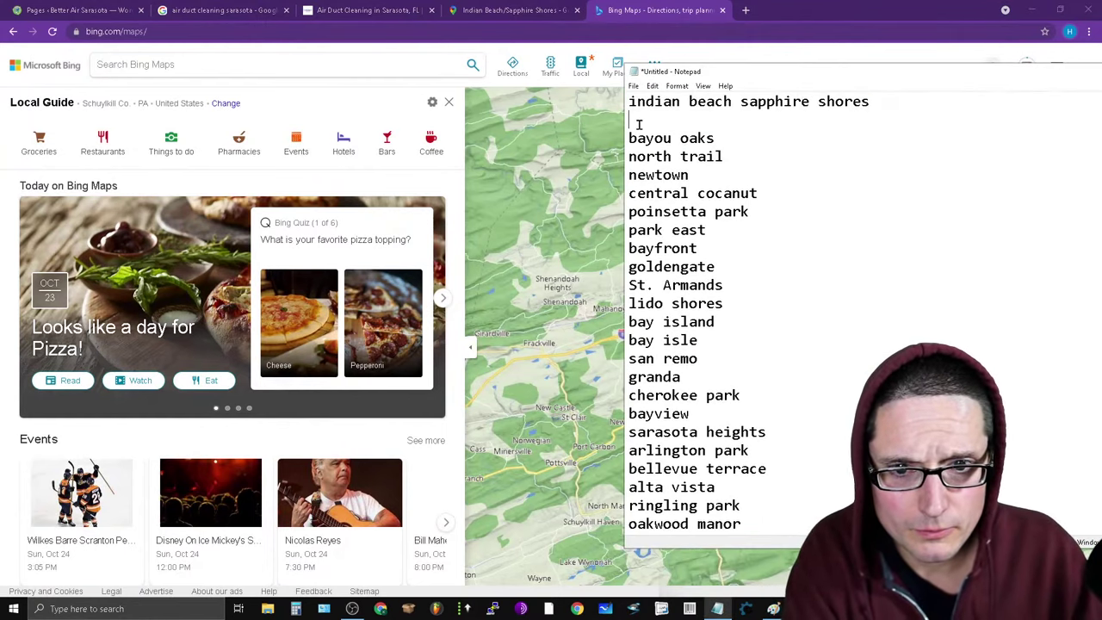
{"action": "right_click", "coordinate": [658, 126]}
{"action": "left_click", "coordinate": [724, 175]}
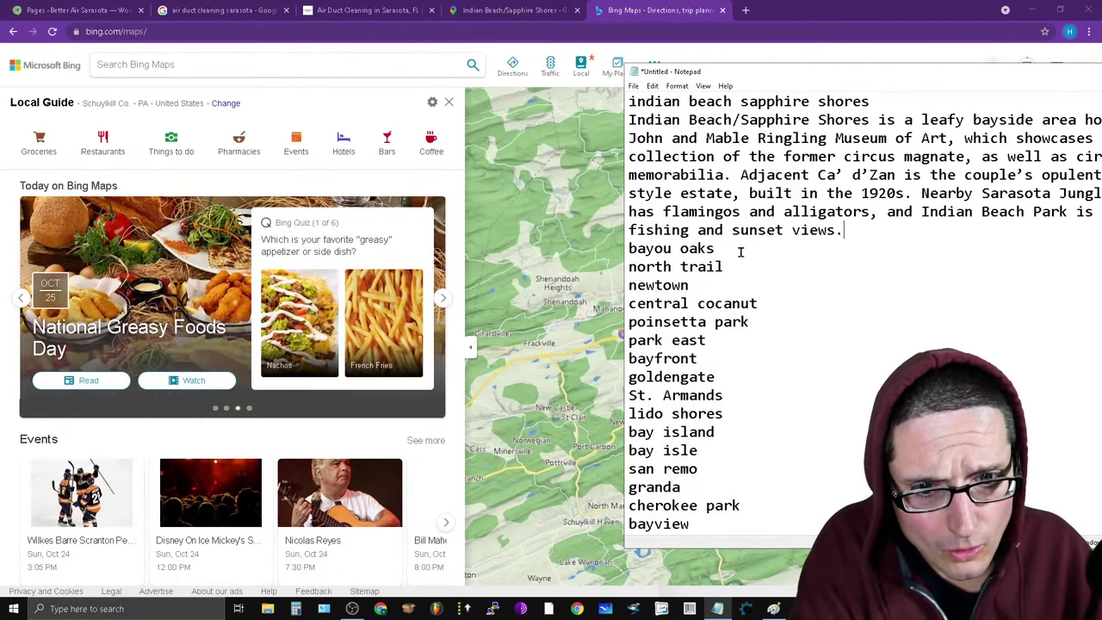
{"action": "key", "text": "Return"}
{"action": "key", "text": "Return"}
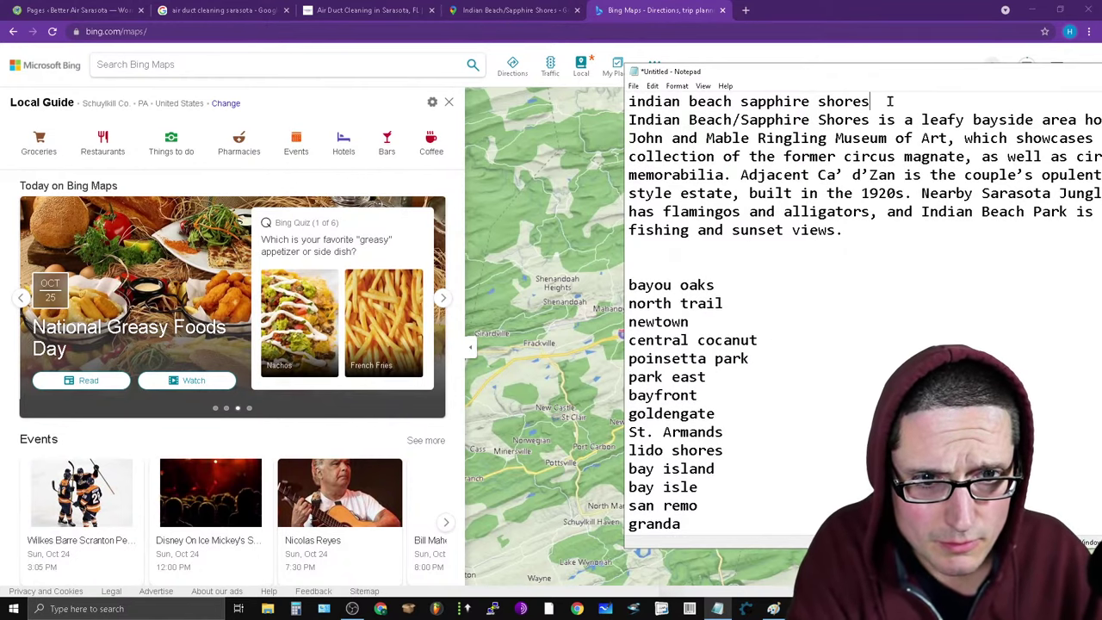
{"action": "key", "text": "Return"}
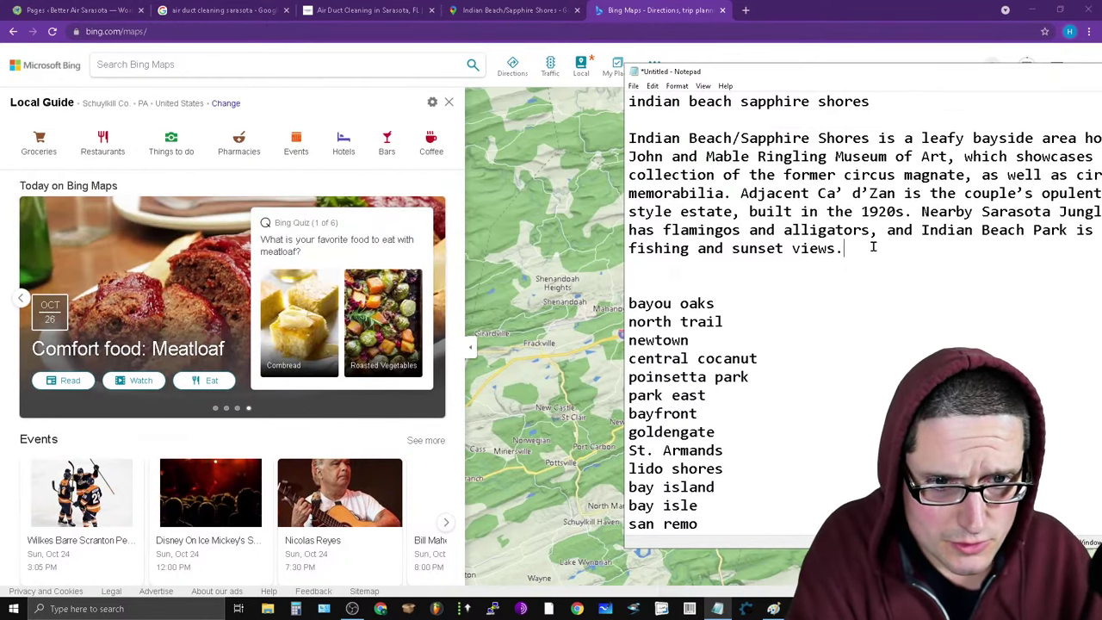
{"action": "key", "text": "Return"}
{"action": "key", "text": "Return"}
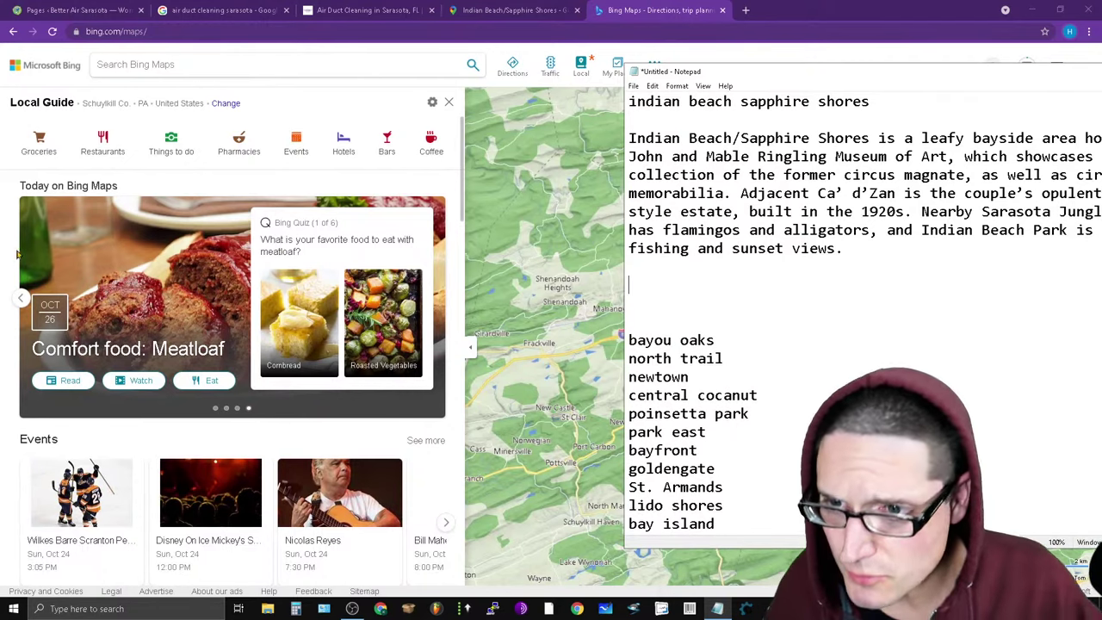
Copy the title line 'indian beach sapphire shores' in Notepad.
{"action": "left_click", "coordinate": [768, 101]}
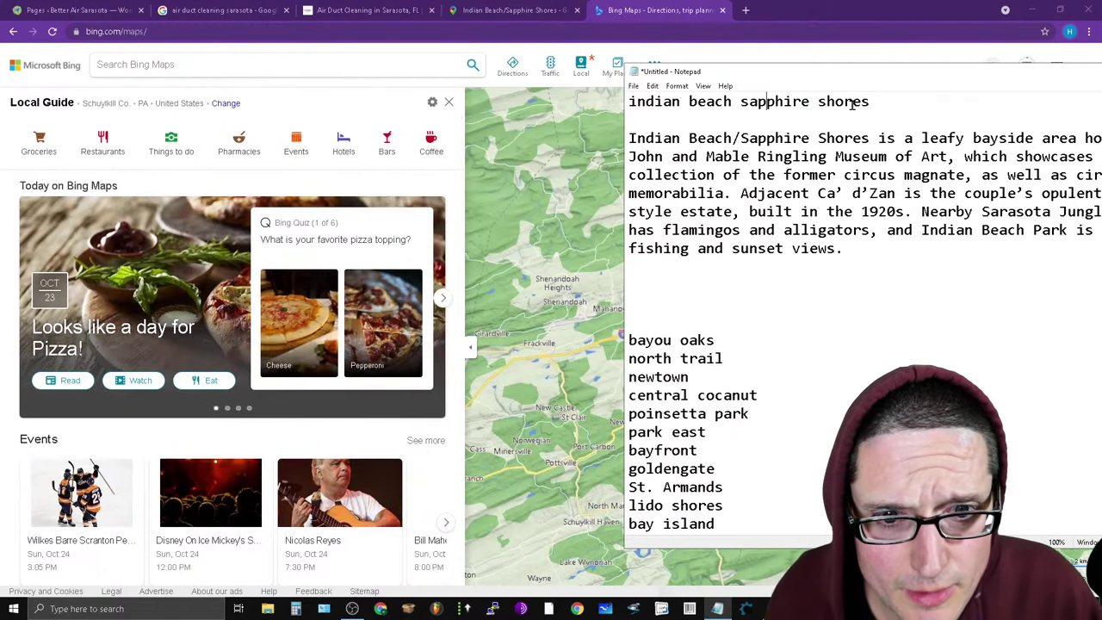
{"action": "left_click_drag", "start_coordinate": [876, 101], "coordinate": [630, 102]}
{"action": "right_click", "coordinate": [729, 104]}
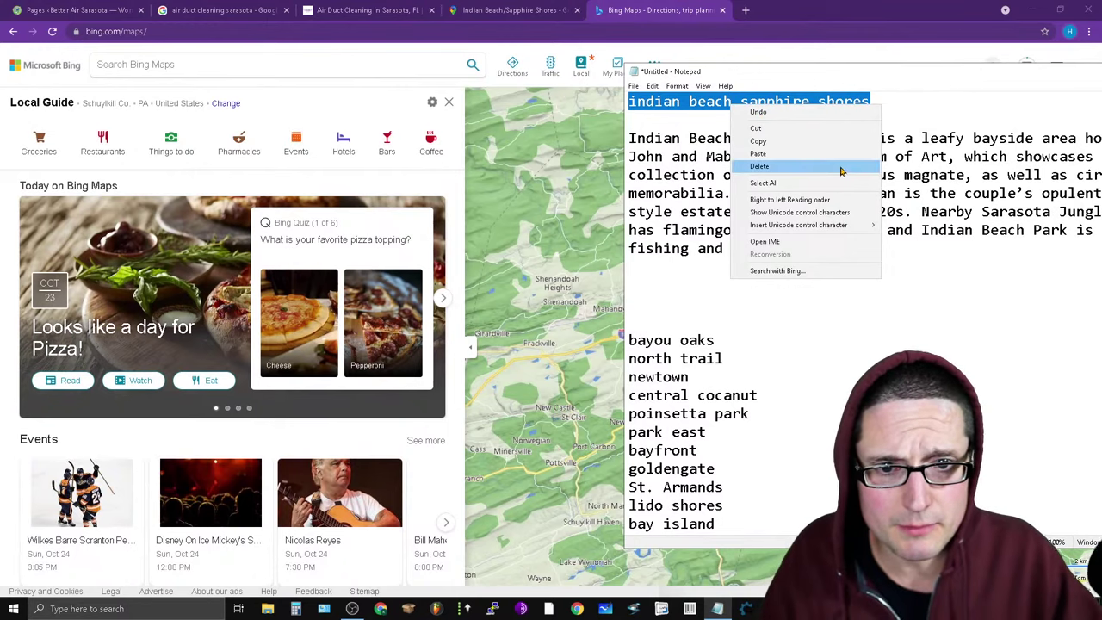
{"action": "left_click", "coordinate": [812, 149]}
Search Bing Maps for the pasted name 'indian beach sapphire shores'.
{"action": "left_click", "coordinate": [189, 64]}
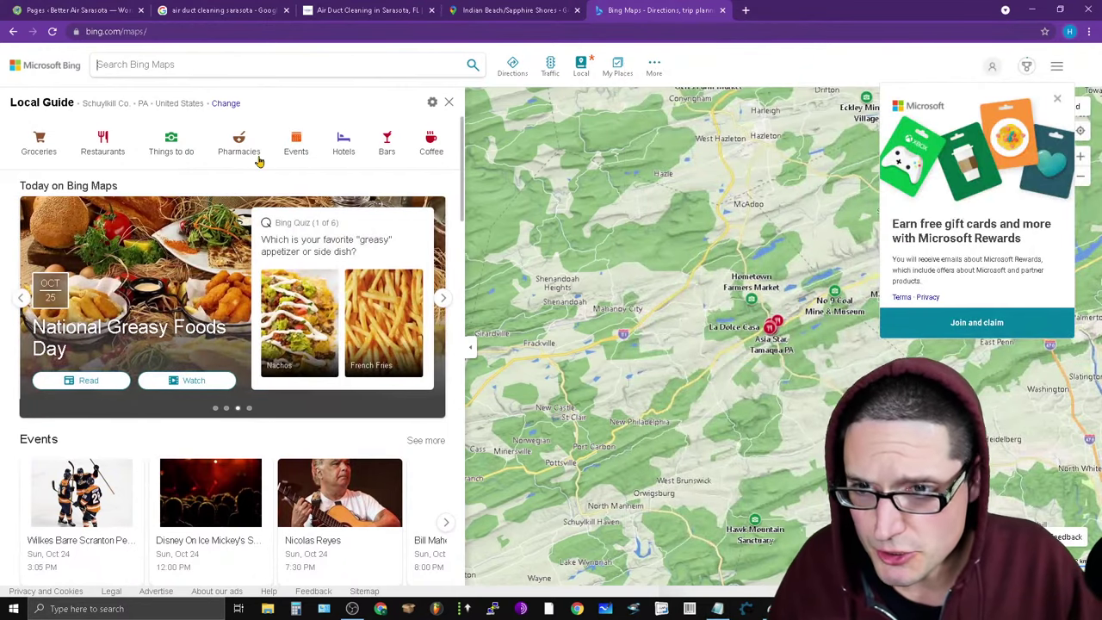
{"action": "key", "text": "ctrl+v"}
{"action": "key", "text": "Return"}
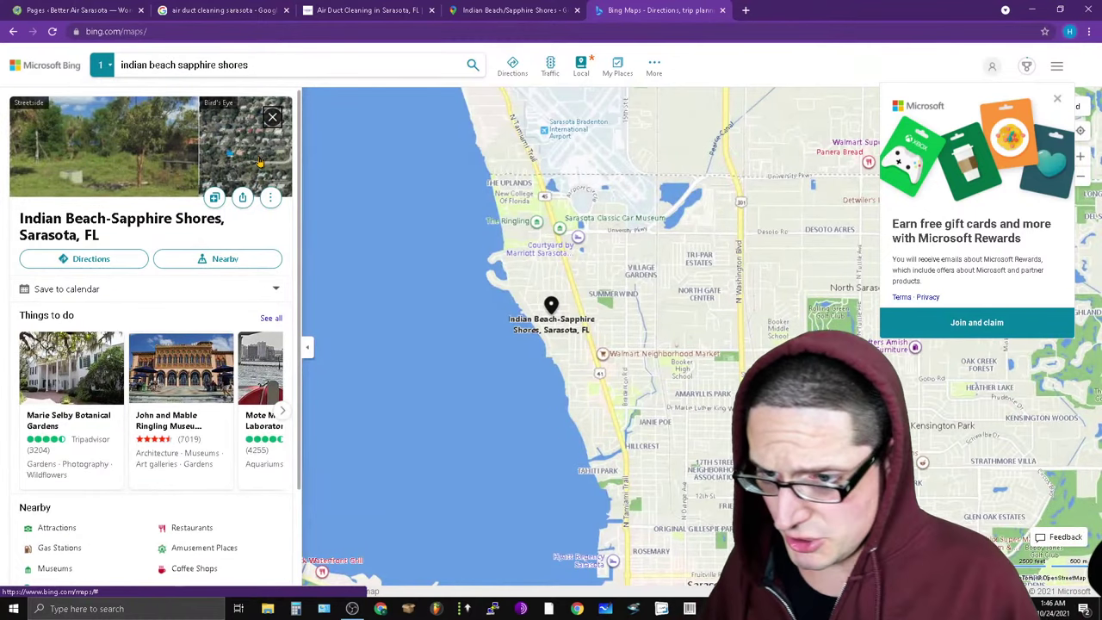
{"action": "scroll", "coordinate": [75, 392], "scroll_direction": "down", "scroll_amount": 2}
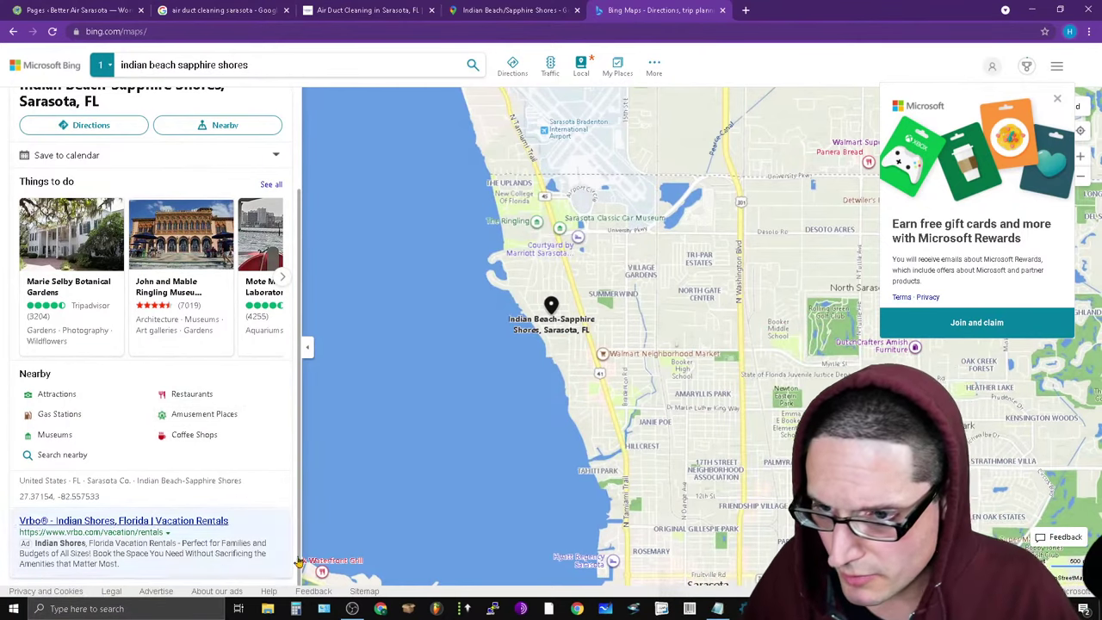
Rerun the Indian Beach-Sapphire Shores search and show its nearby place categories.
{"action": "left_click", "coordinate": [38, 460]}
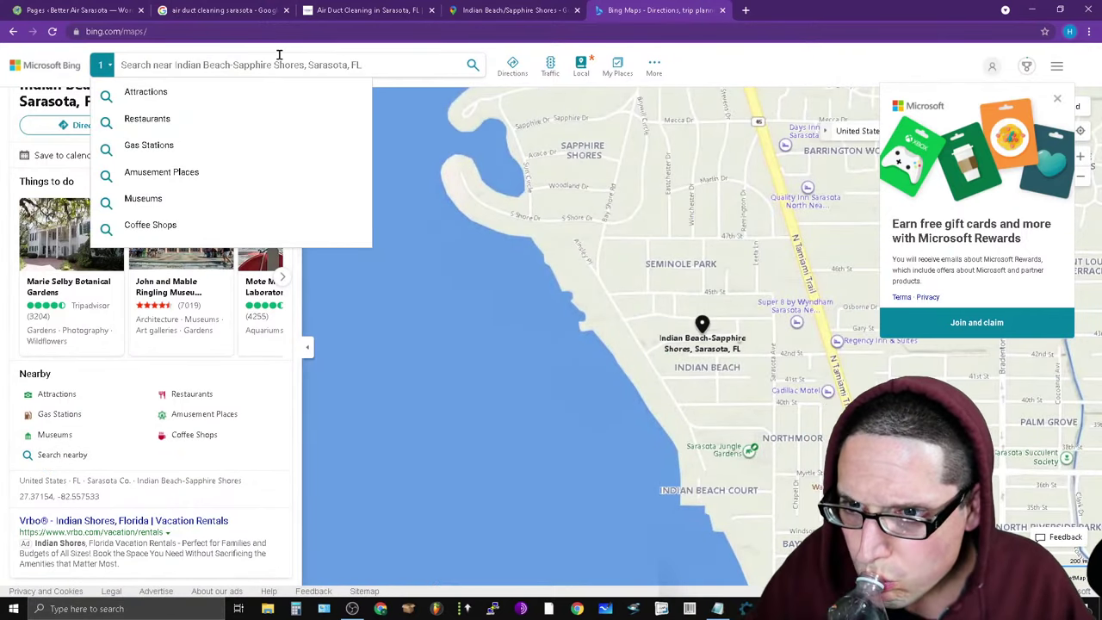
{"action": "right_click", "coordinate": [216, 66]}
{"action": "left_click", "coordinate": [310, 147]}
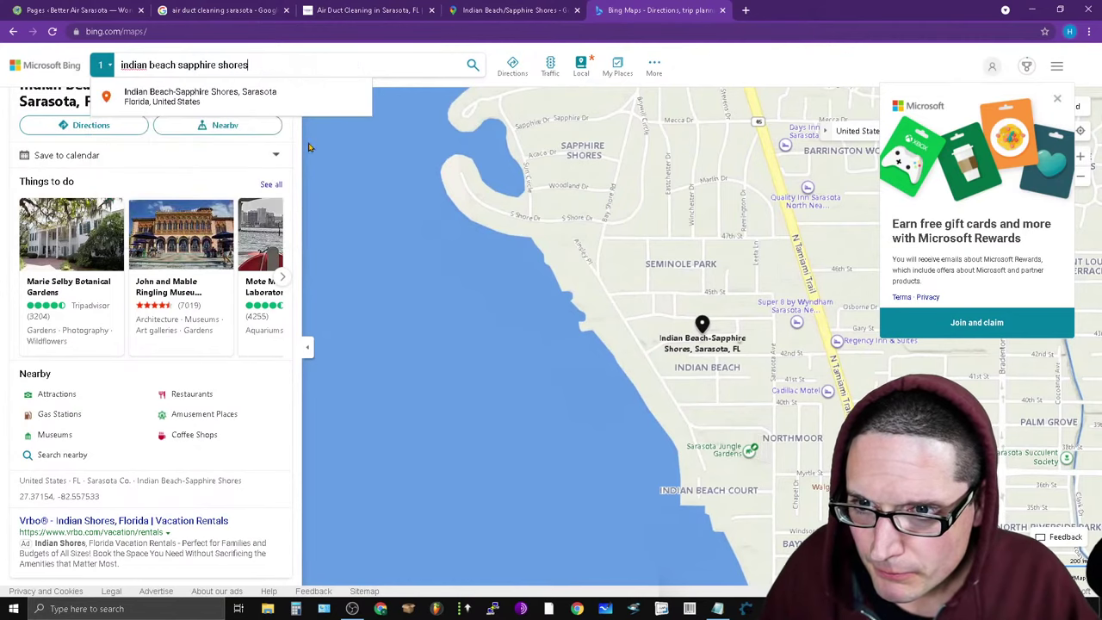
{"action": "key", "text": "Return"}
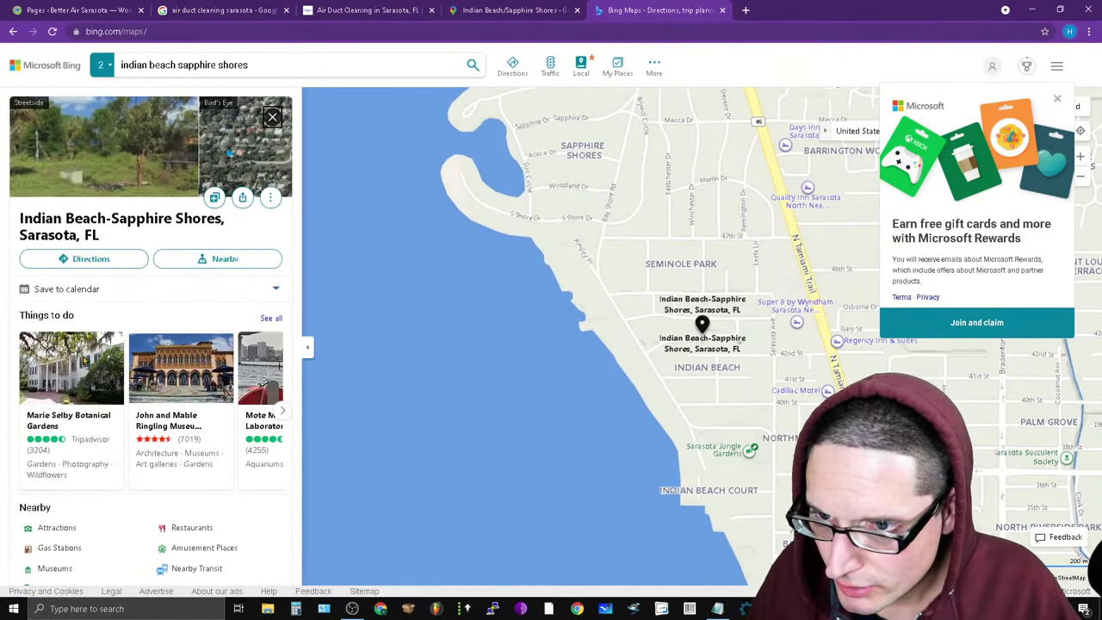
{"action": "left_click", "coordinate": [223, 263]}
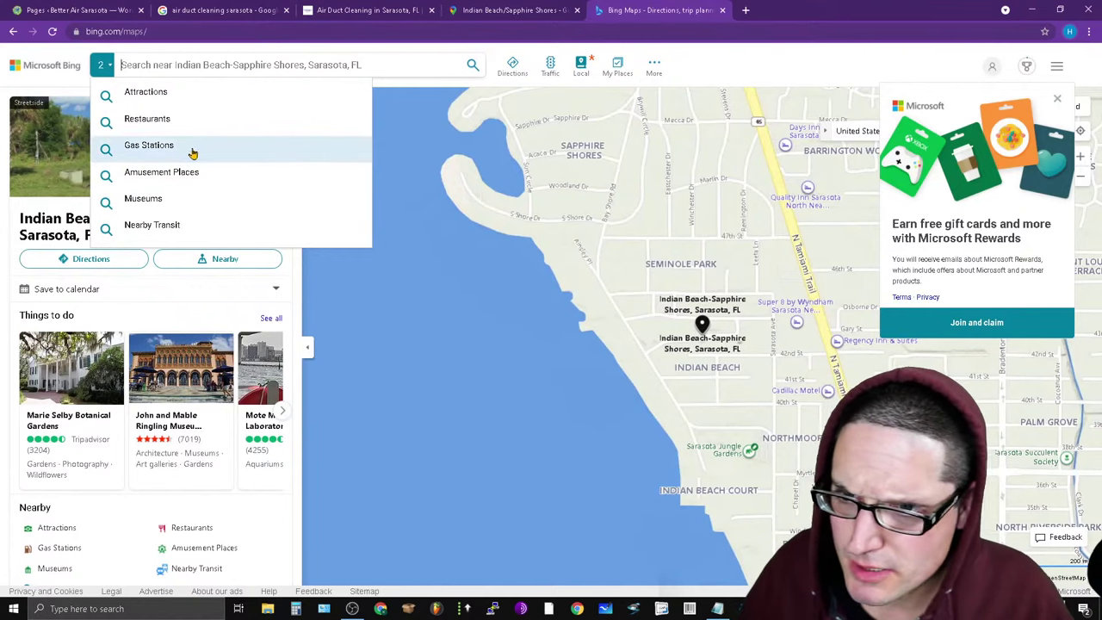
List attractions near Indian Beach-Sapphire Shores, trying the Culture, Outdoors and All filters.
{"action": "left_click", "coordinate": [156, 95]}
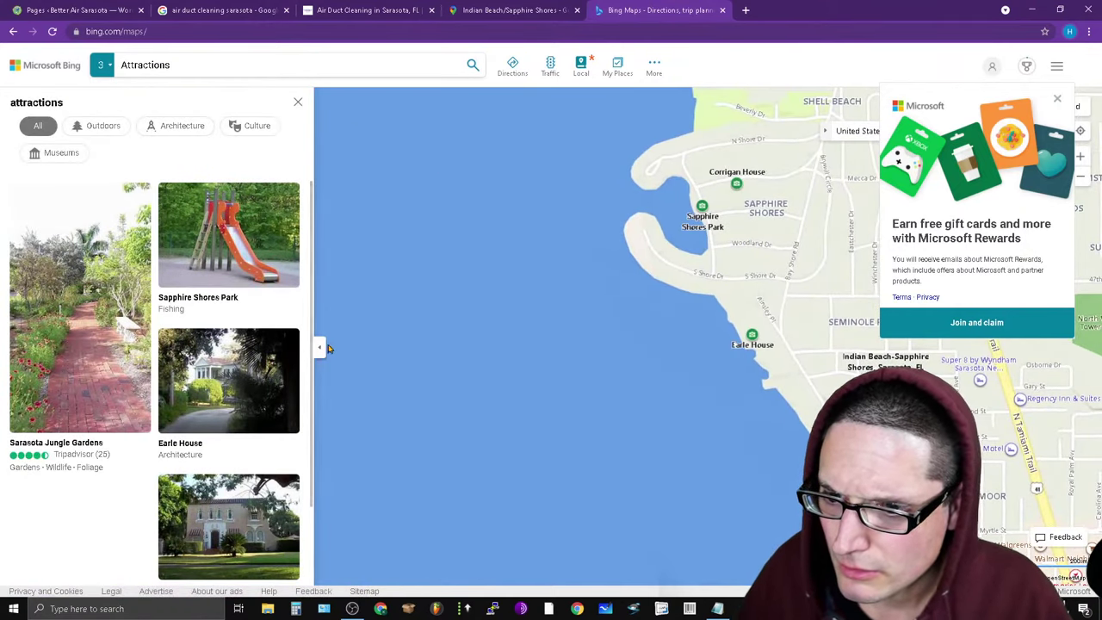
{"action": "scroll", "coordinate": [284, 431], "scroll_direction": "down", "scroll_amount": 2}
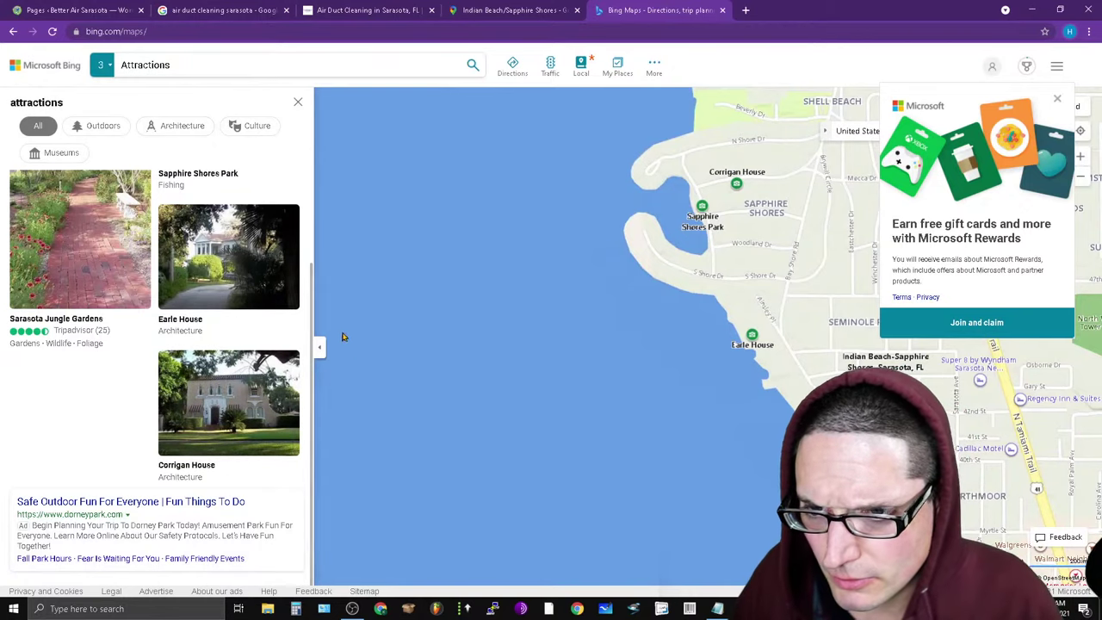
{"action": "mouse_move", "coordinate": [215, 311]}
{"action": "mouse_move", "coordinate": [259, 382]}
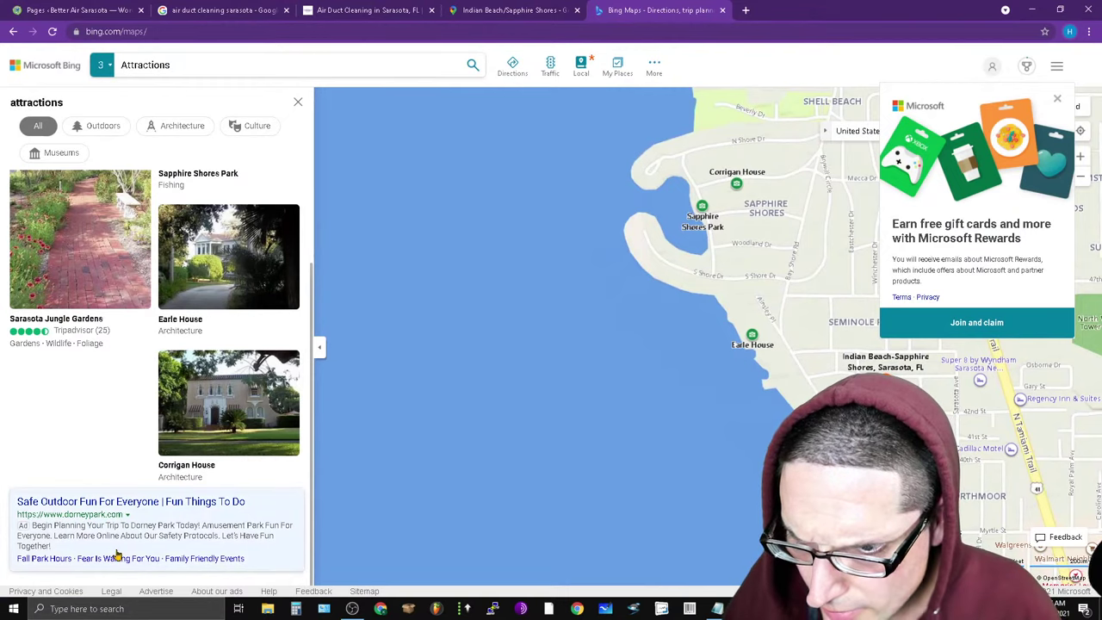
{"action": "scroll", "coordinate": [126, 500], "scroll_direction": "up", "scroll_amount": 2}
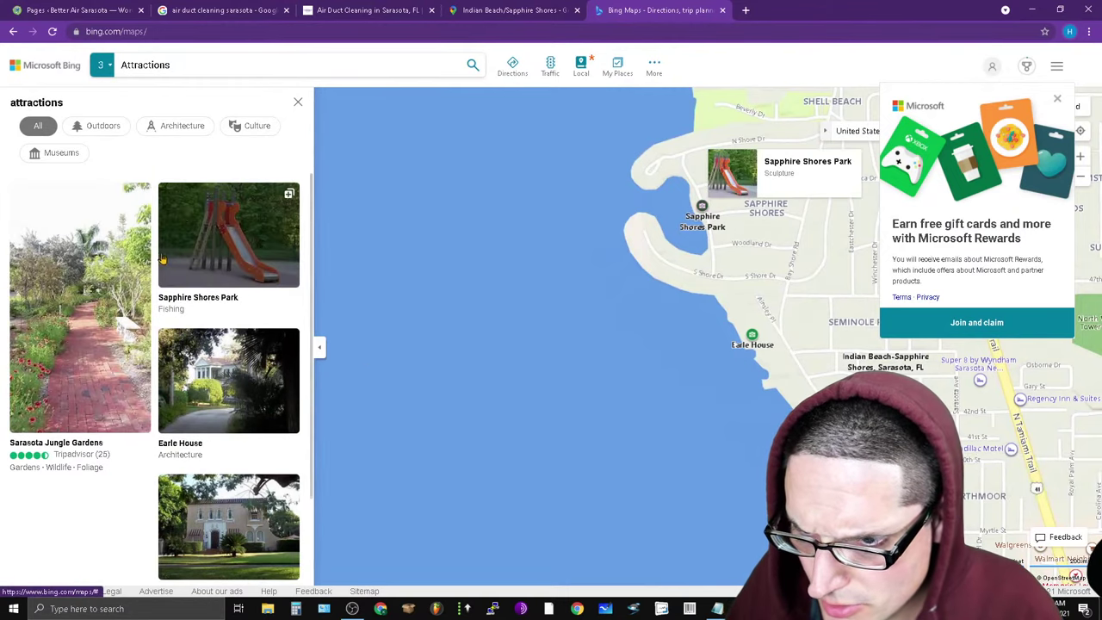
{"action": "left_click", "coordinate": [248, 129]}
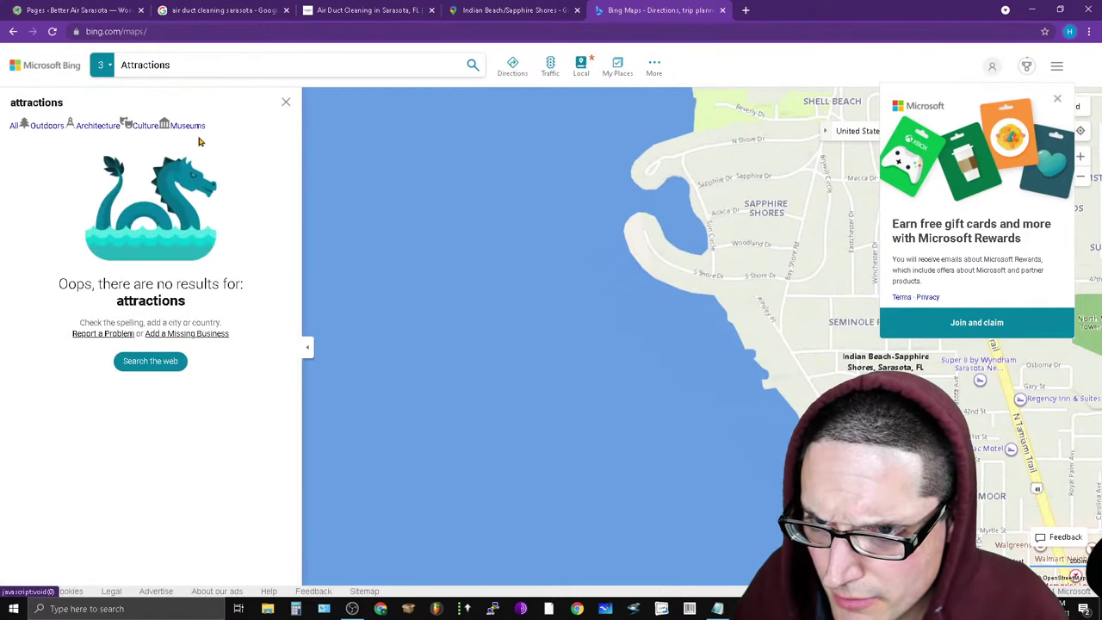
{"action": "left_click", "coordinate": [94, 127]}
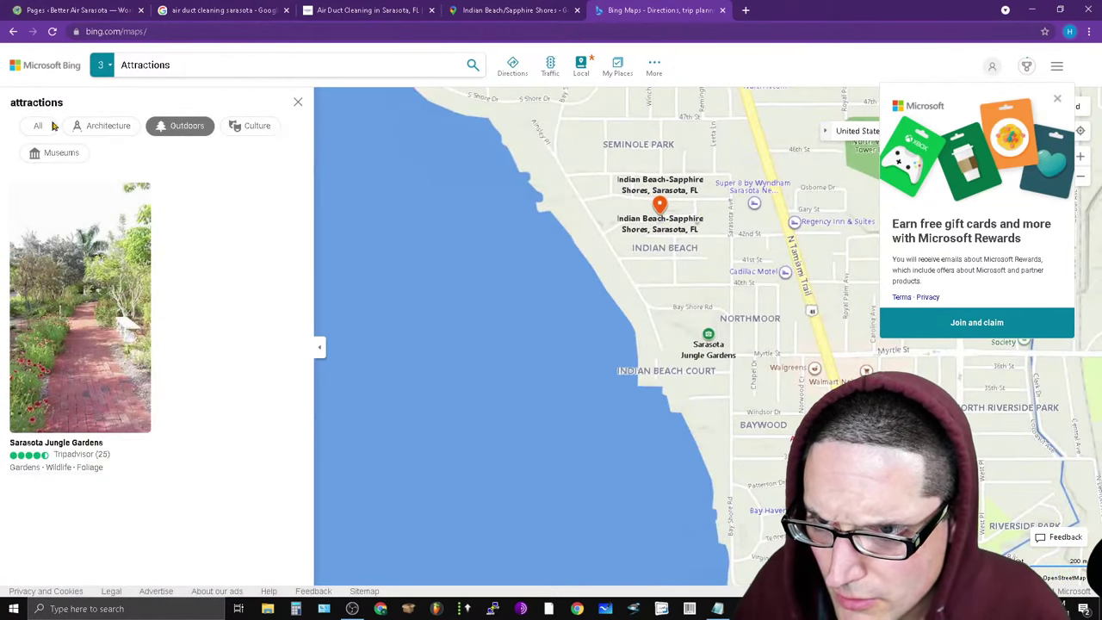
{"action": "left_click", "coordinate": [39, 127]}
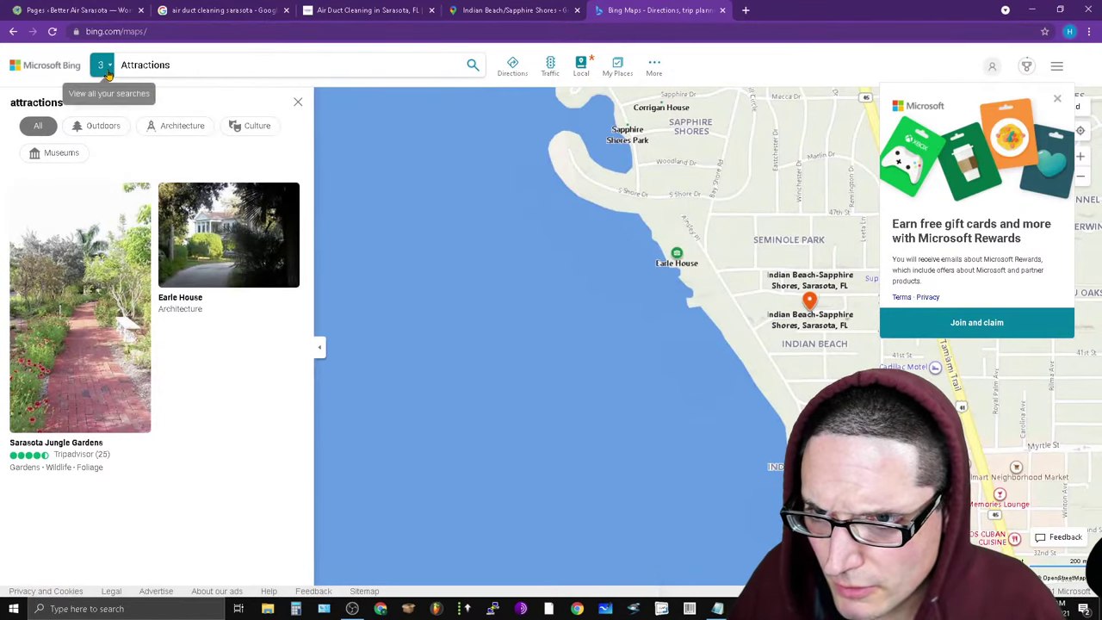
Return to the place details and reopen the full nearby attractions list.
{"action": "mouse_move", "coordinate": [102, 64]}
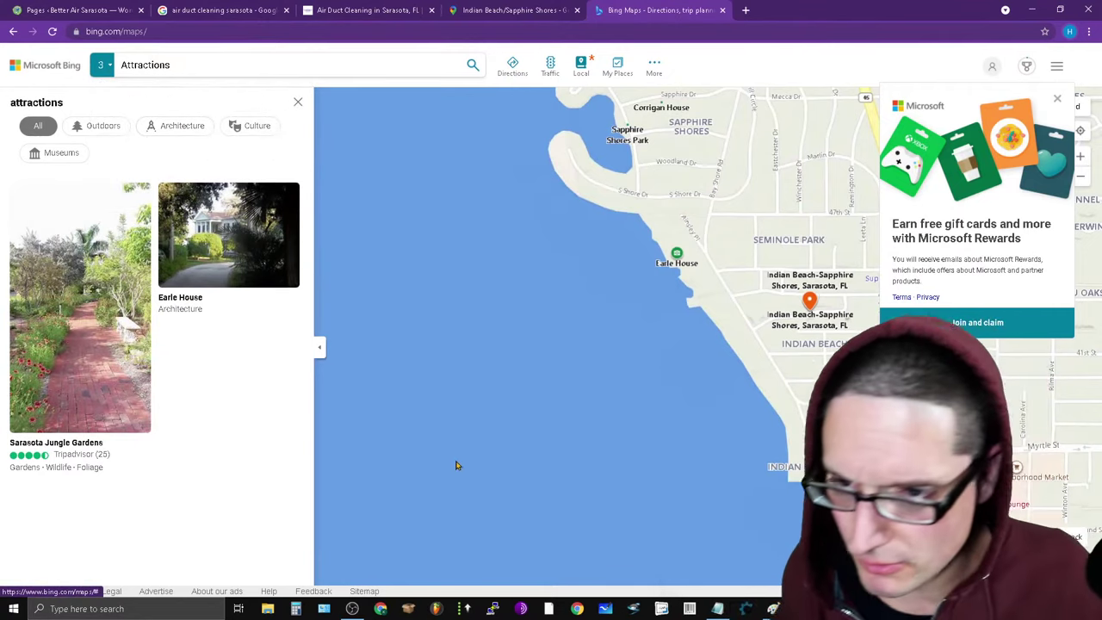
{"action": "left_click", "coordinate": [12, 31]}
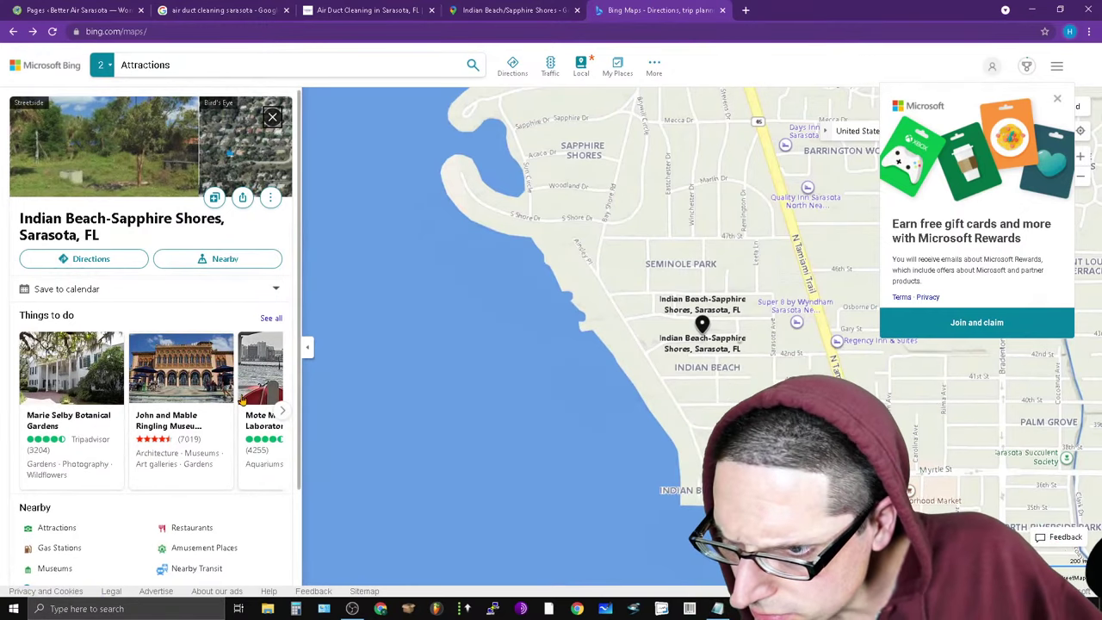
{"action": "left_click", "coordinate": [266, 320]}
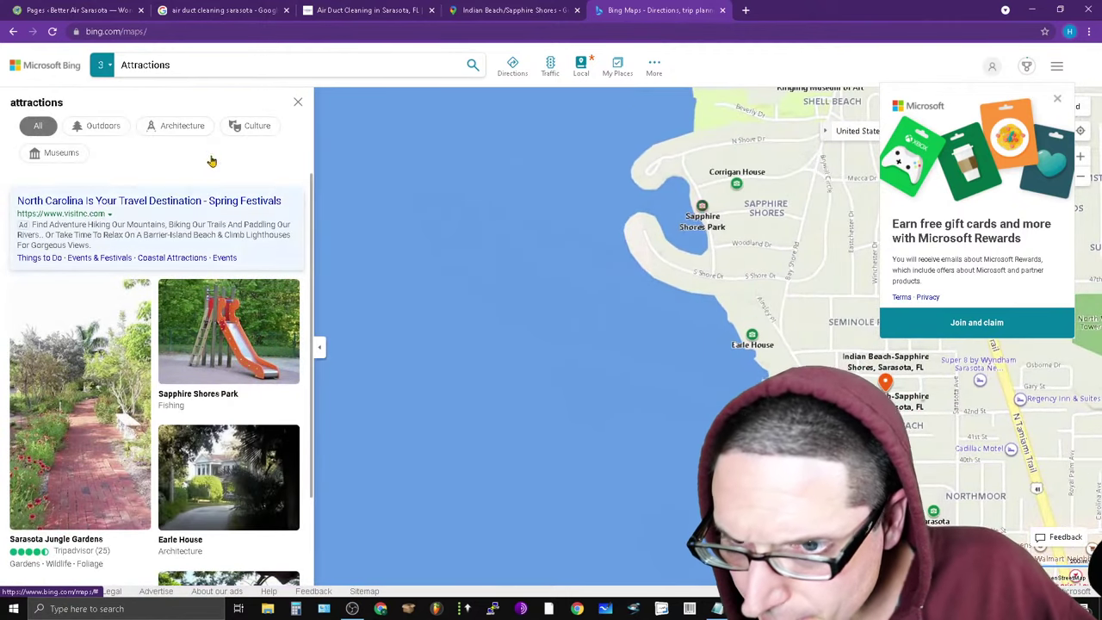
{"action": "scroll", "coordinate": [247, 419], "scroll_direction": "down", "scroll_amount": 2}
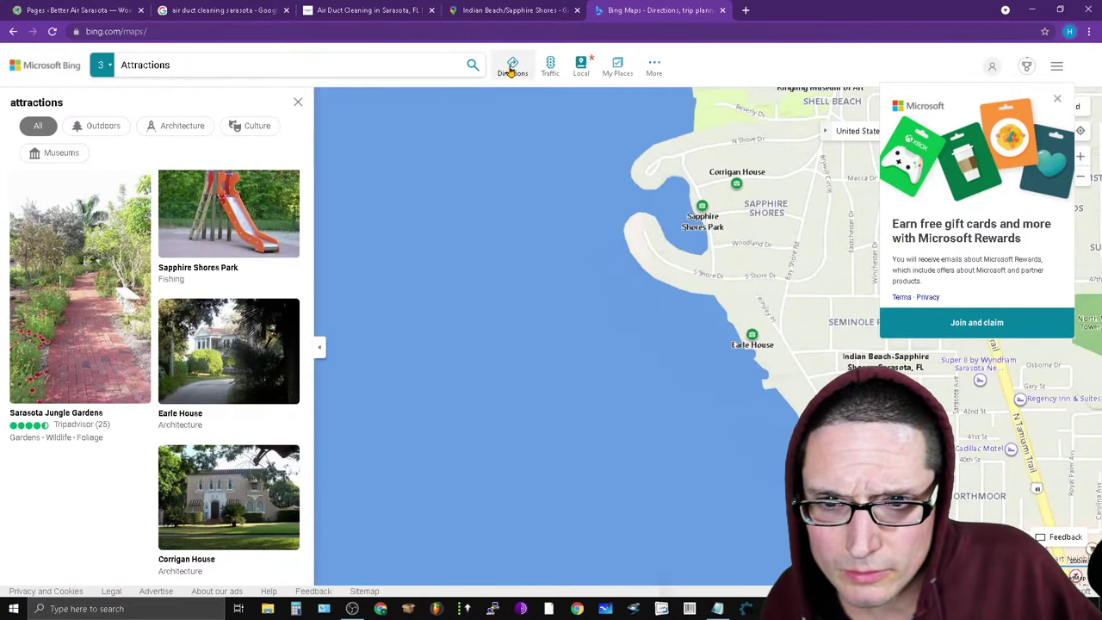
Open and then close the extra map actions menu.
{"action": "left_click", "coordinate": [655, 74]}
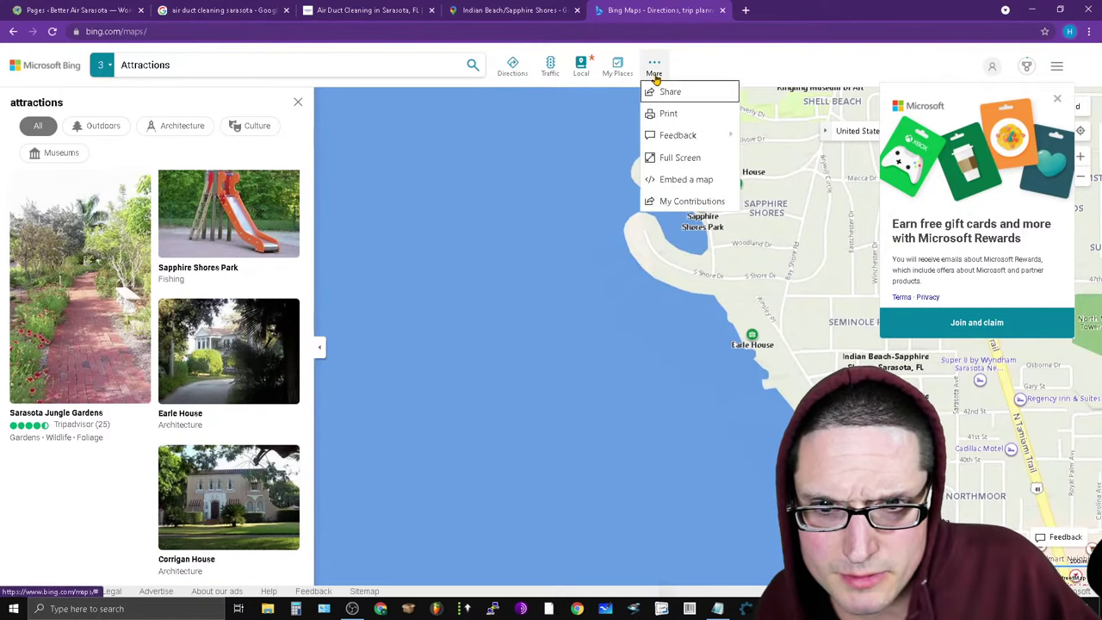
{"action": "left_click", "coordinate": [671, 78]}
{"action": "left_click", "coordinate": [659, 81]}
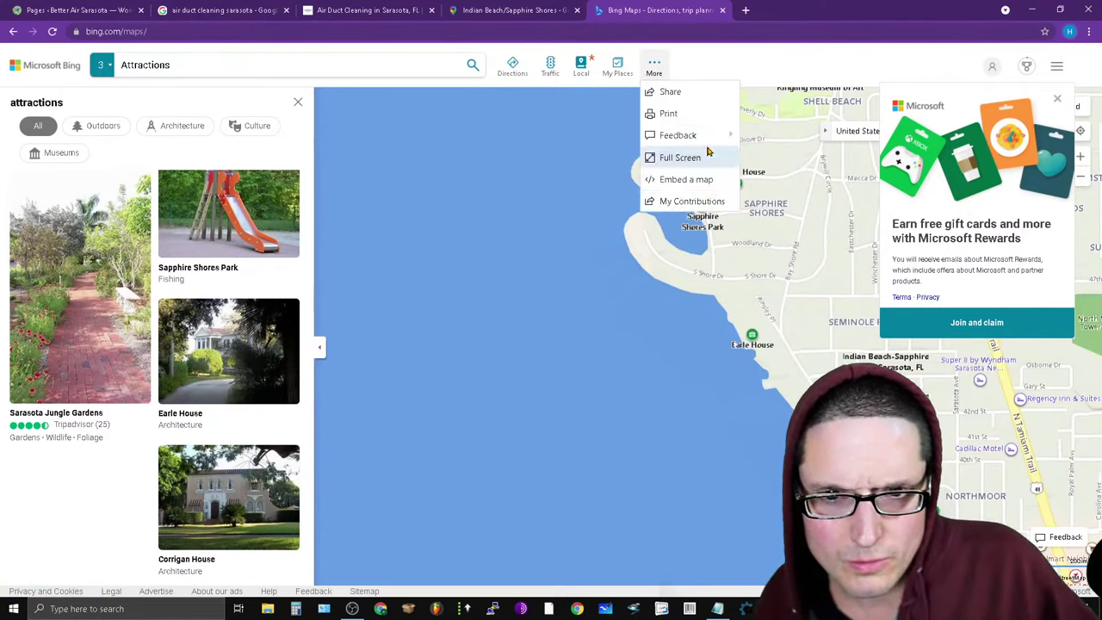
{"action": "mouse_move", "coordinate": [709, 135]}
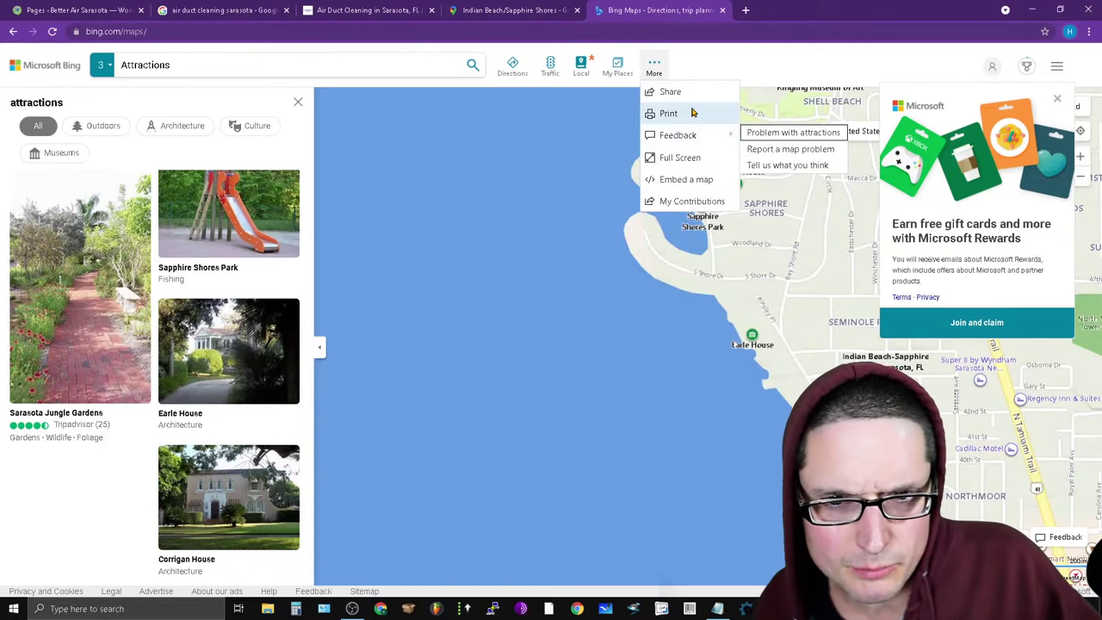
{"action": "left_click", "coordinate": [652, 69]}
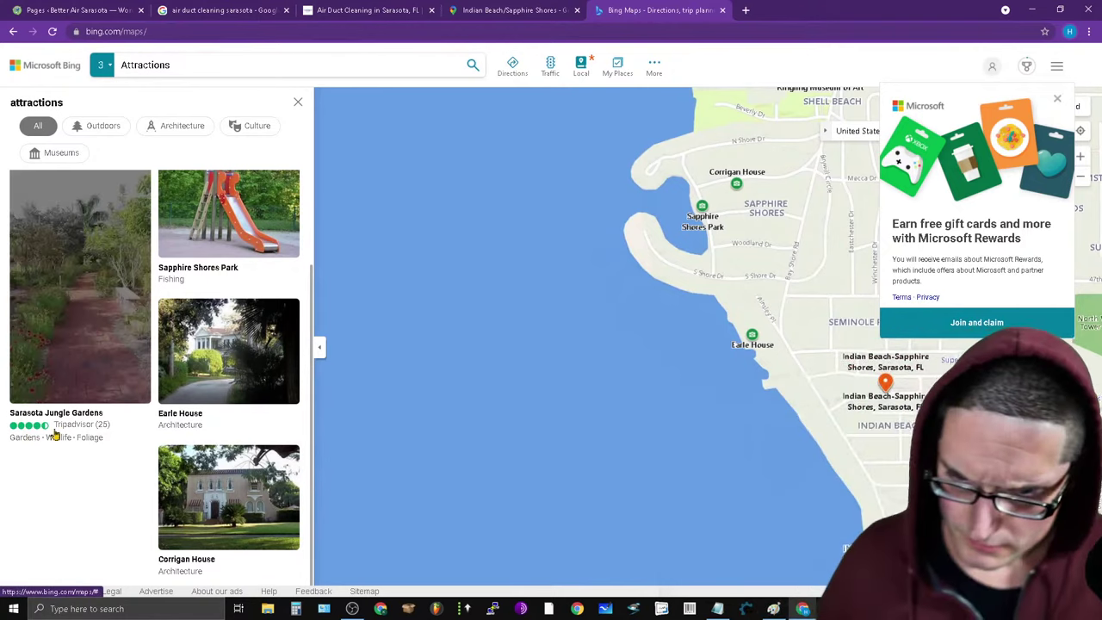
Paste the Bing Maps share link below the Indian Beach-Sapphire Shores description in Notepad.
{"action": "left_click", "coordinate": [651, 67]}
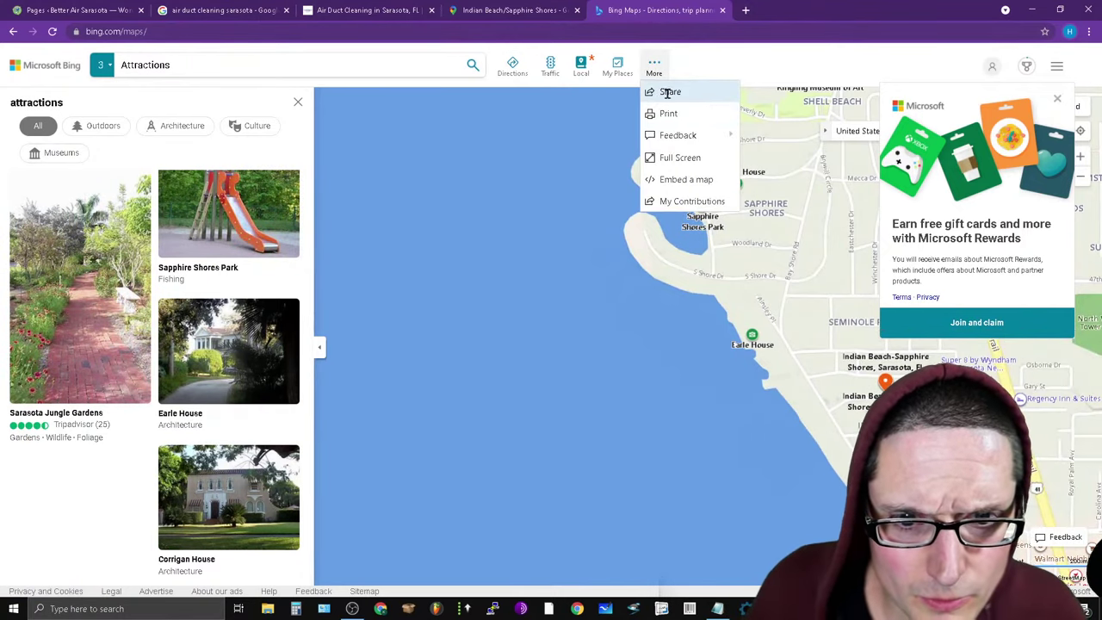
{"action": "left_click", "coordinate": [669, 92]}
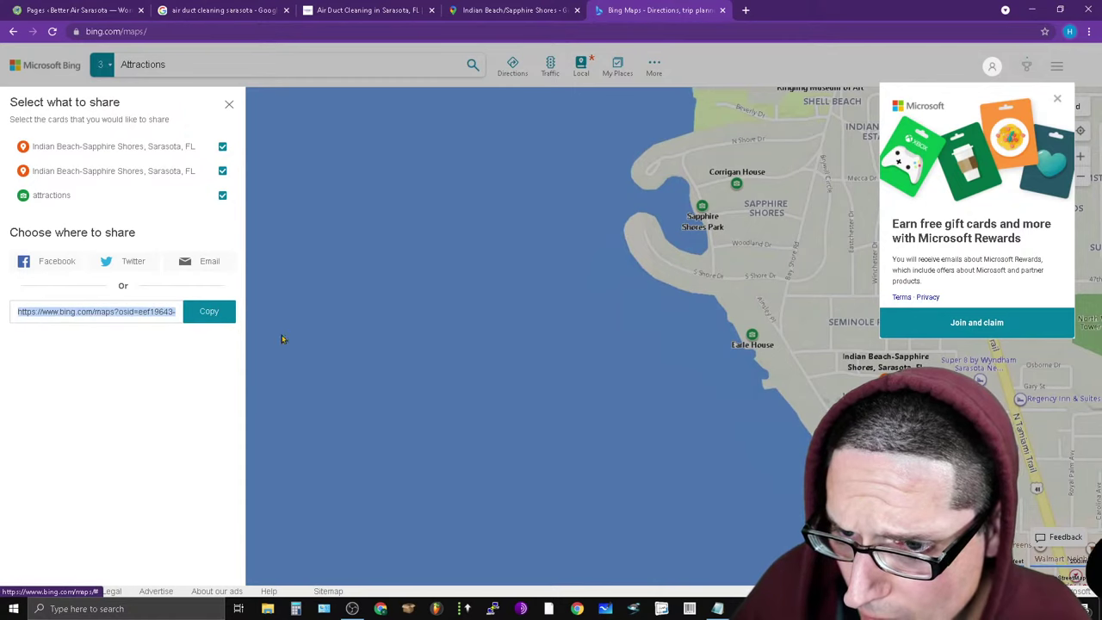
{"action": "left_click", "coordinate": [718, 609]}
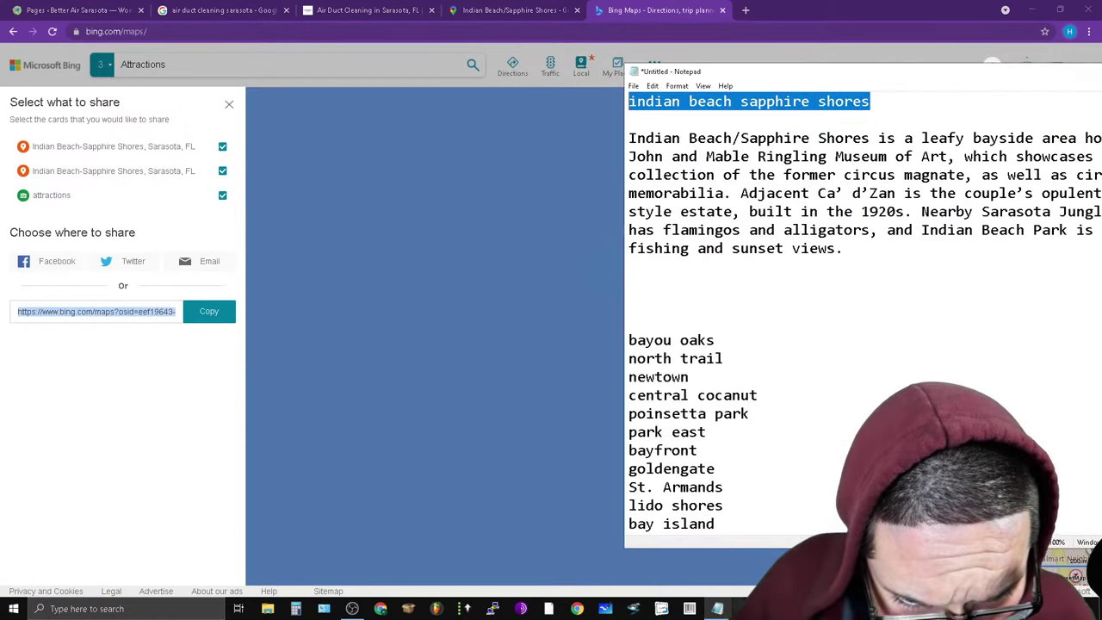
{"action": "left_click", "coordinate": [914, 249]}
{"action": "key", "text": "Return"}
{"action": "key", "text": "Return"}
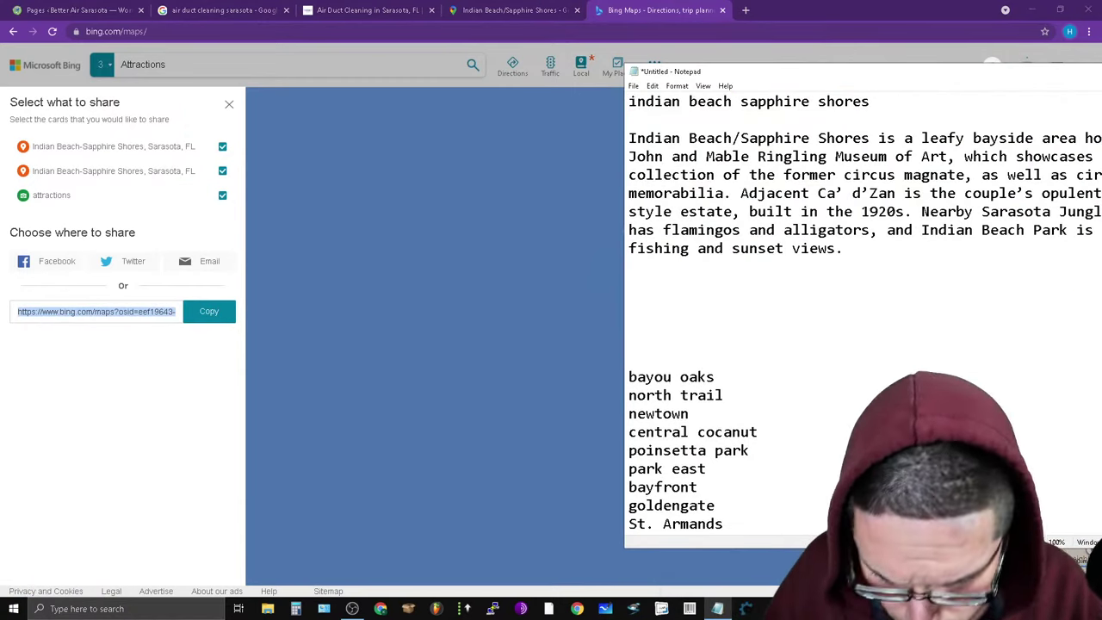
{"action": "key", "text": "ctrl+v"}
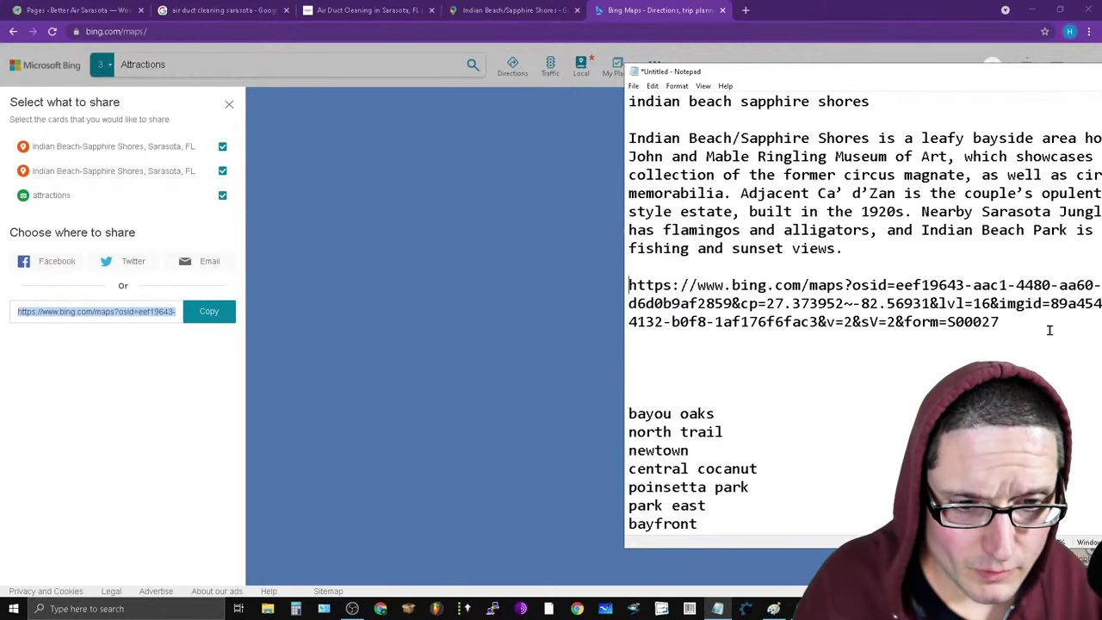
Copy the next neighborhood name, 'bayou oaks', in Notepad.
{"action": "left_click_drag", "start_coordinate": [730, 409], "coordinate": [620, 405]}
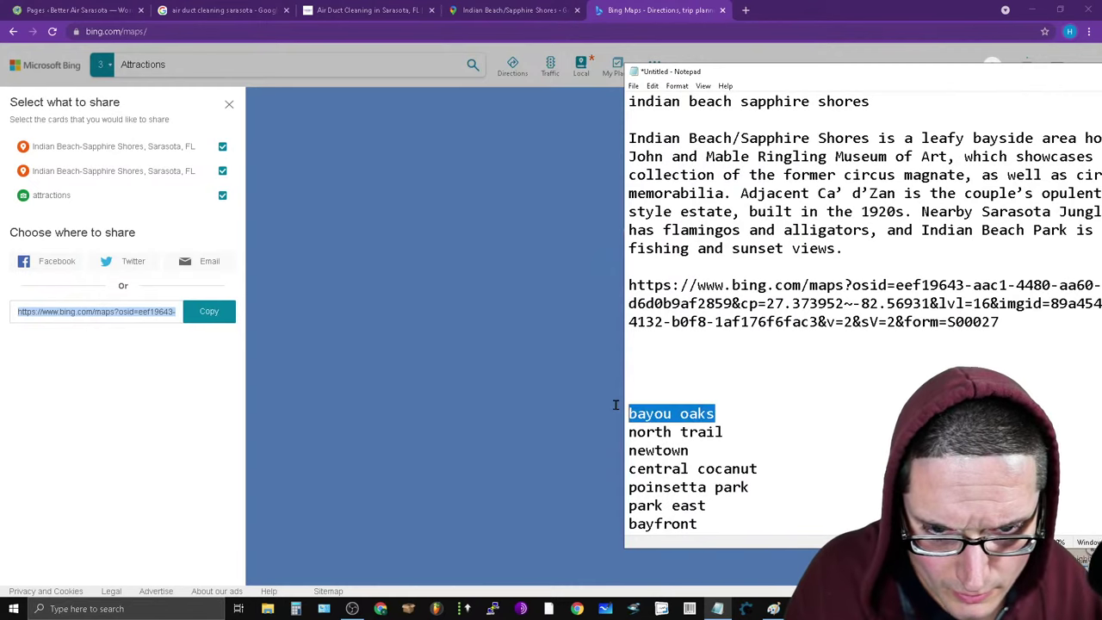
{"action": "right_click", "coordinate": [645, 408]}
{"action": "left_click", "coordinate": [711, 447]}
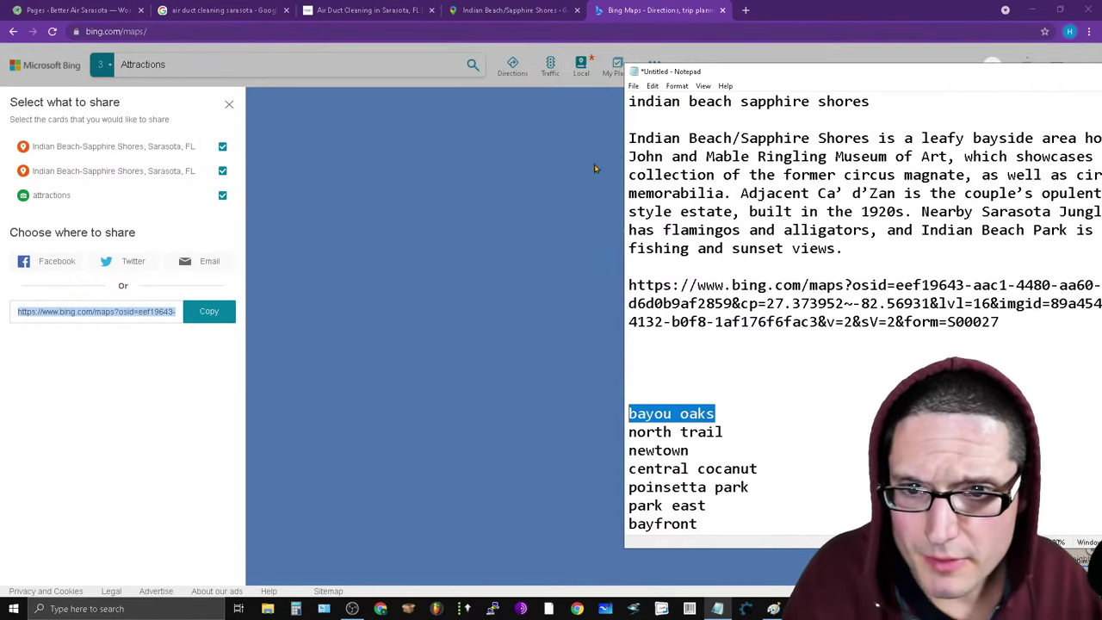
Search Google Maps for the pasted 'bayou oaks'.
{"action": "left_click", "coordinate": [496, 9]}
{"action": "double_click", "coordinate": [112, 60]}
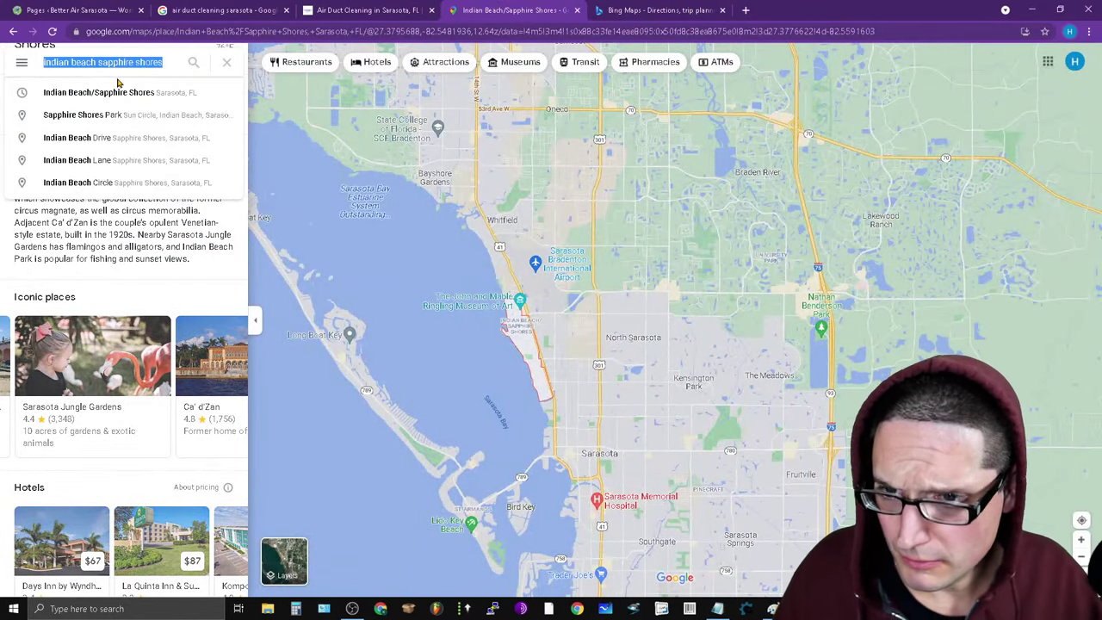
{"action": "key", "text": "ctrl+v"}
{"action": "key", "text": "Return"}
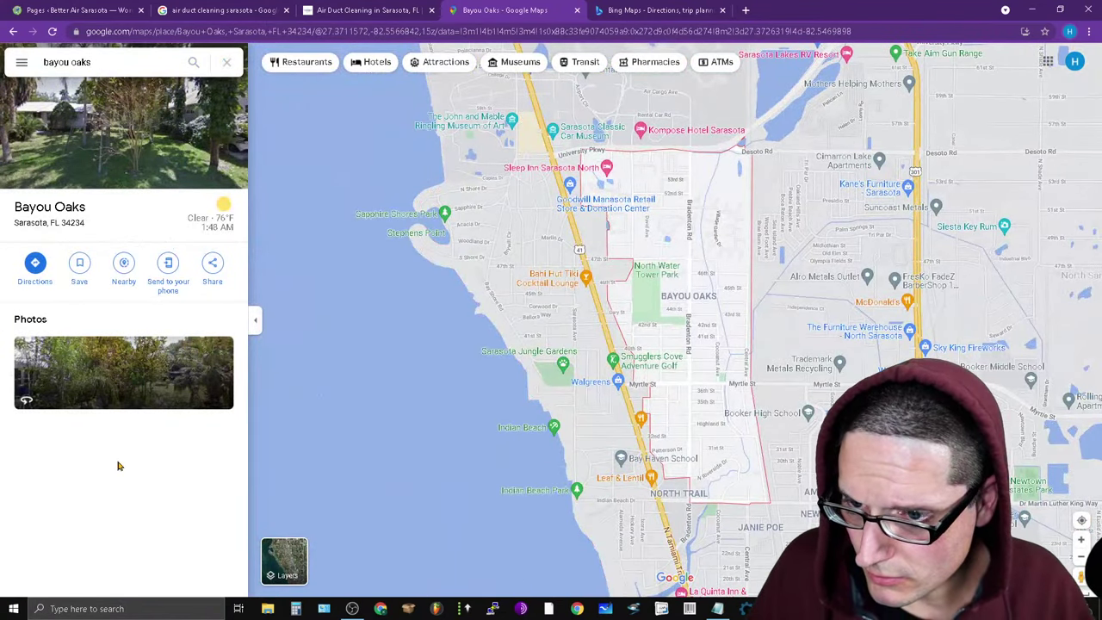
Refine the Google Maps search to 'bayou oaks fl', then go back to Bing Maps.
{"action": "left_click", "coordinate": [111, 56]}
{"action": "type", "text": "fl"}
{"action": "key", "text": "Return"}
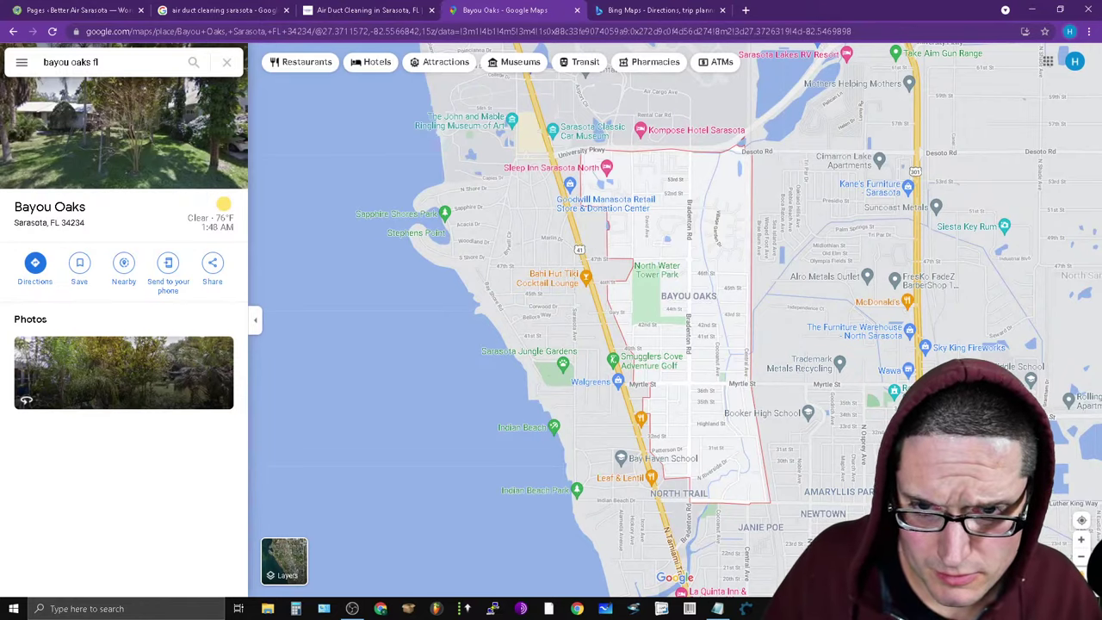
{"action": "left_click", "coordinate": [131, 66]}
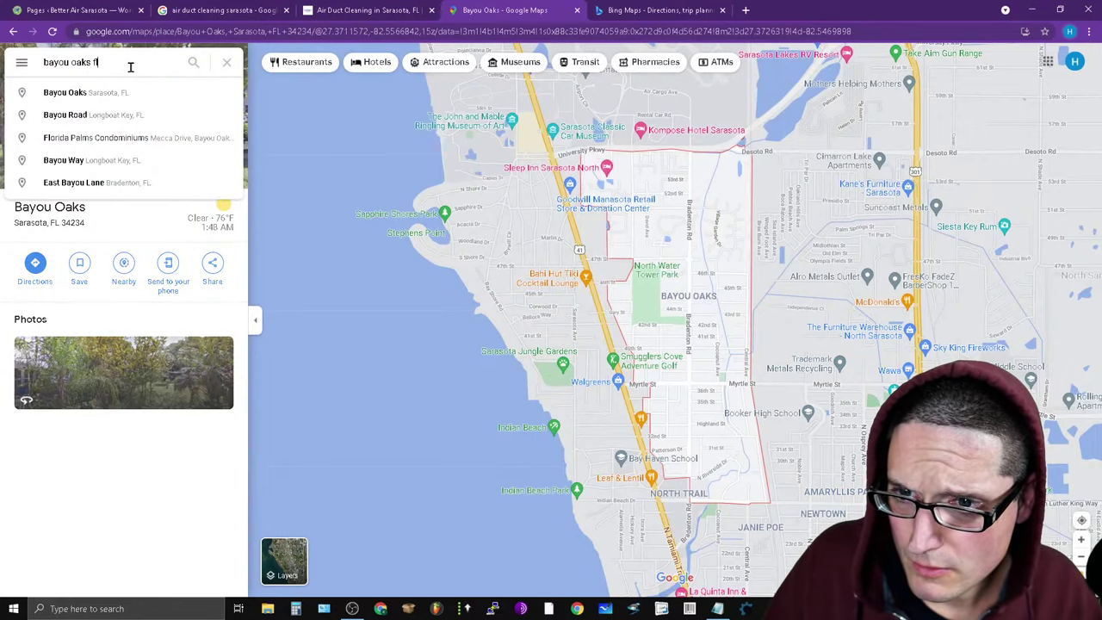
{"action": "left_click", "coordinate": [670, 10]}
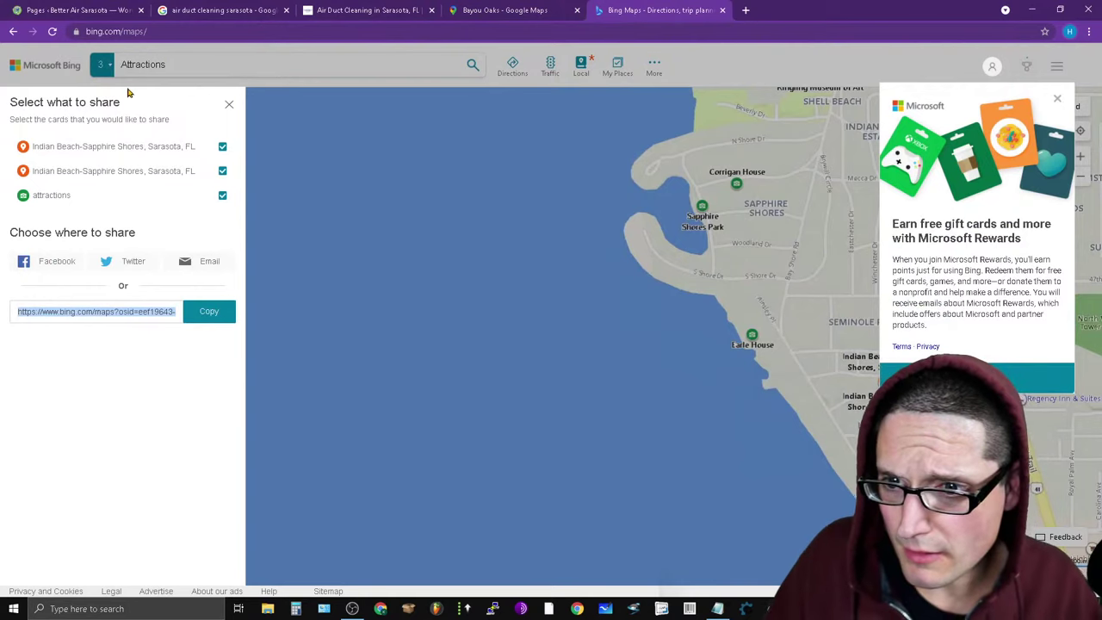
{"action": "left_click", "coordinate": [189, 77]}
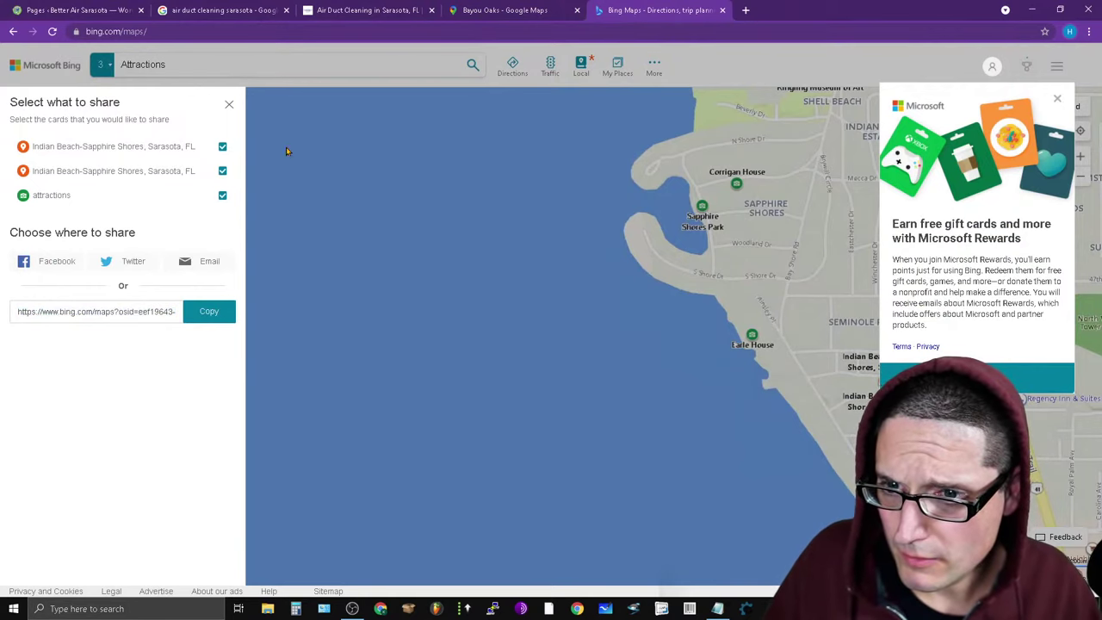
Search Bing Maps for 'bayou oaks' and inspect the Bayou Oaks Apartments result.
{"action": "left_click", "coordinate": [230, 107]}
{"action": "left_click", "coordinate": [209, 66]}
{"action": "type", "text": "bayou oaks"}
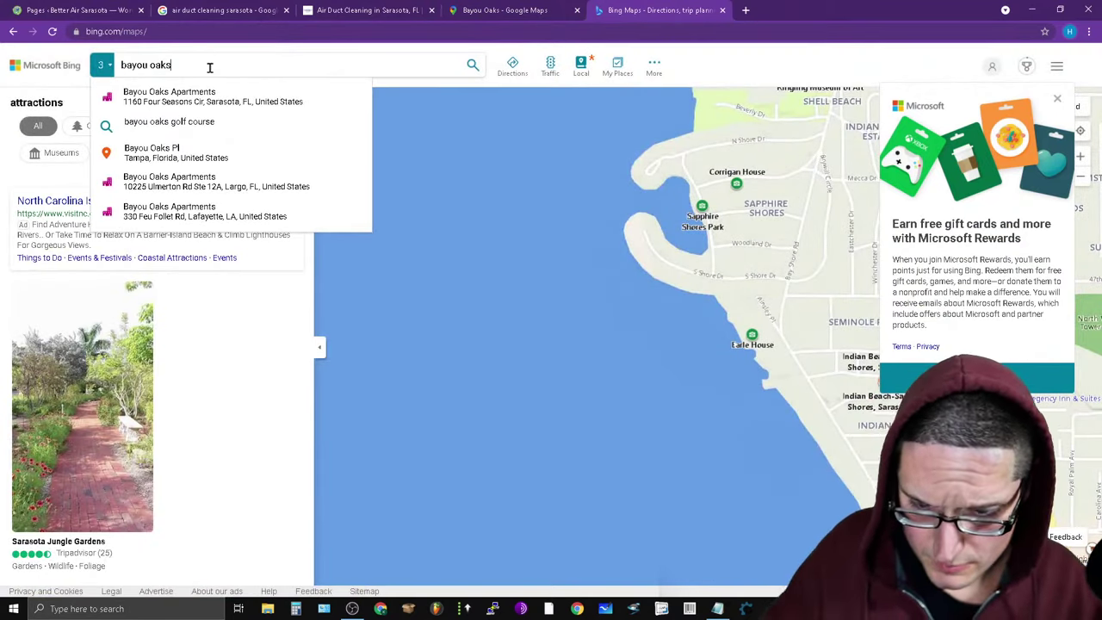
{"action": "key", "text": "Return"}
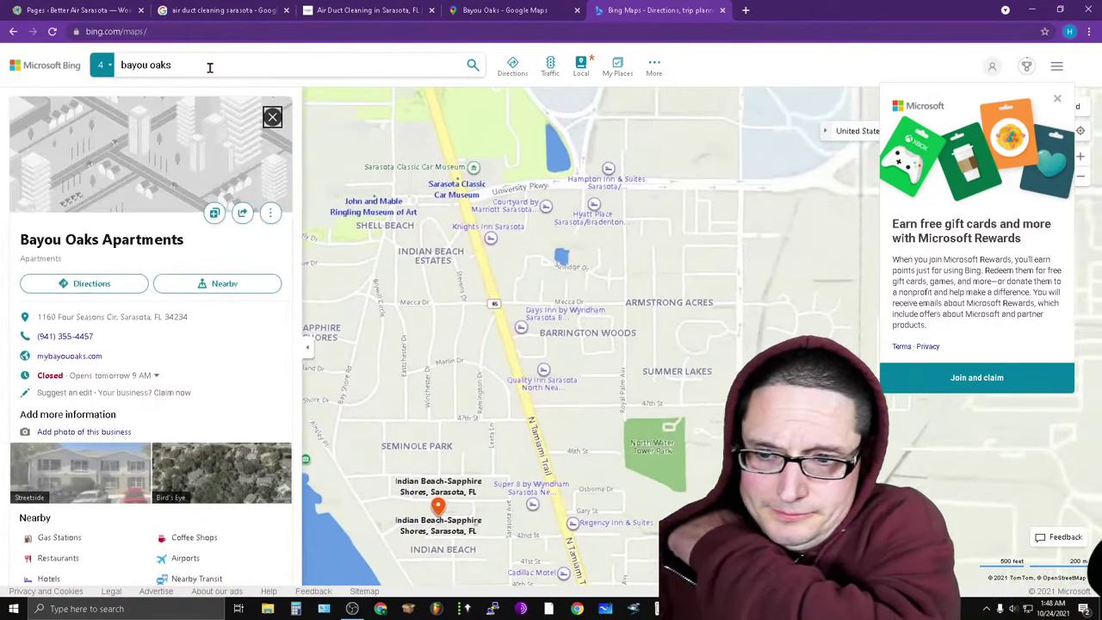
{"action": "scroll", "coordinate": [258, 473], "scroll_direction": "down", "scroll_amount": 4}
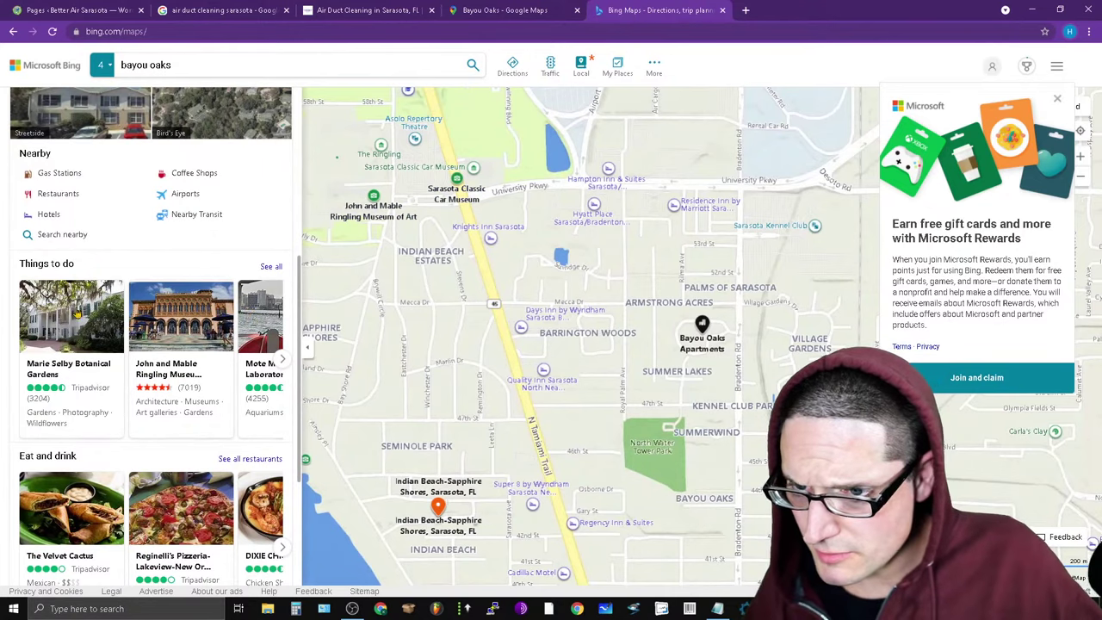
{"action": "scroll", "coordinate": [74, 435], "scroll_direction": "down", "scroll_amount": 2}
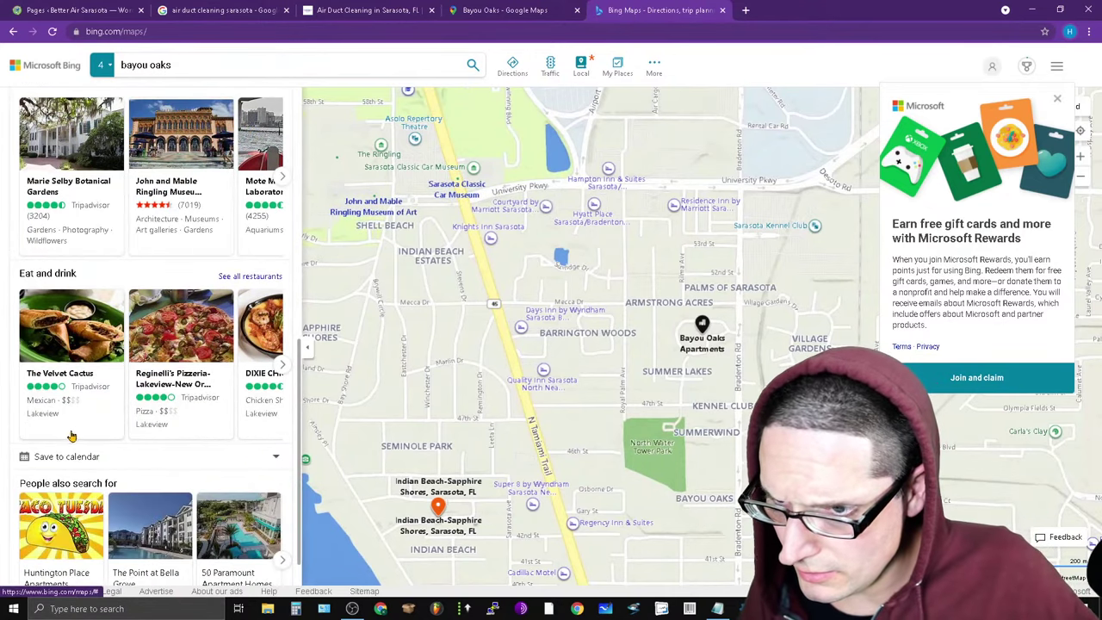
{"action": "scroll", "coordinate": [28, 224], "scroll_direction": "down", "scroll_amount": 1}
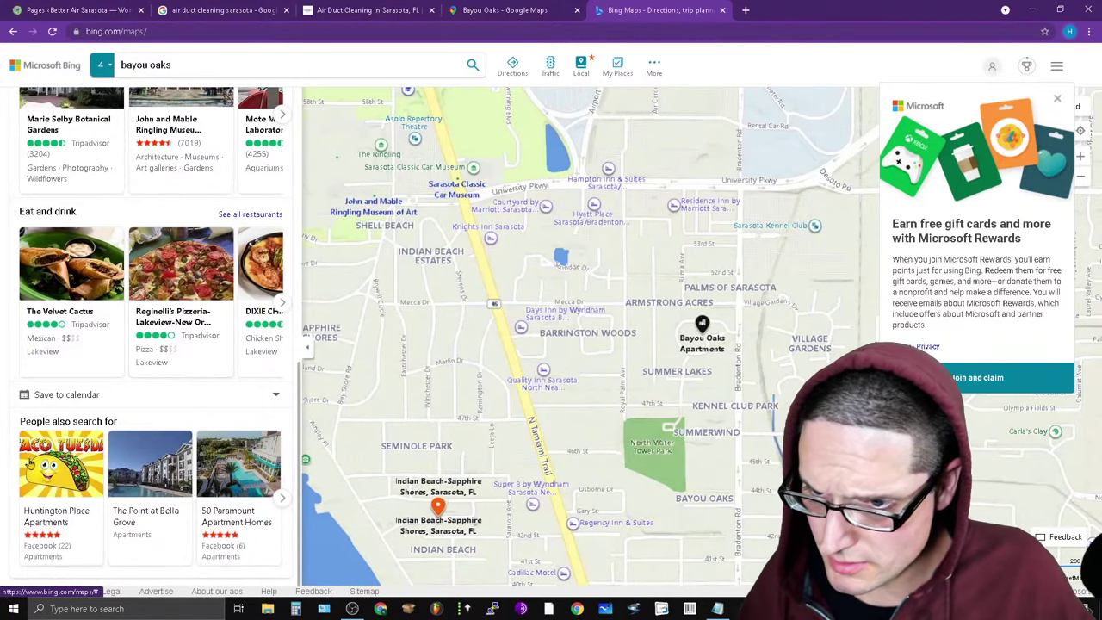
{"action": "scroll", "coordinate": [222, 472], "scroll_direction": "up", "scroll_amount": 10}
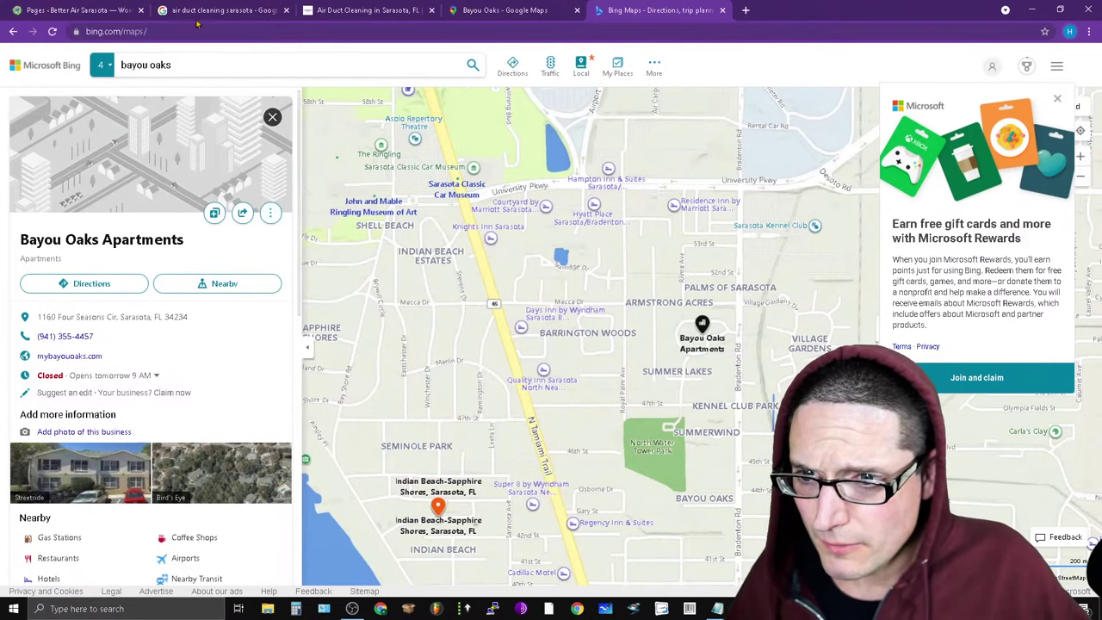
{"action": "left_click", "coordinate": [269, 215]}
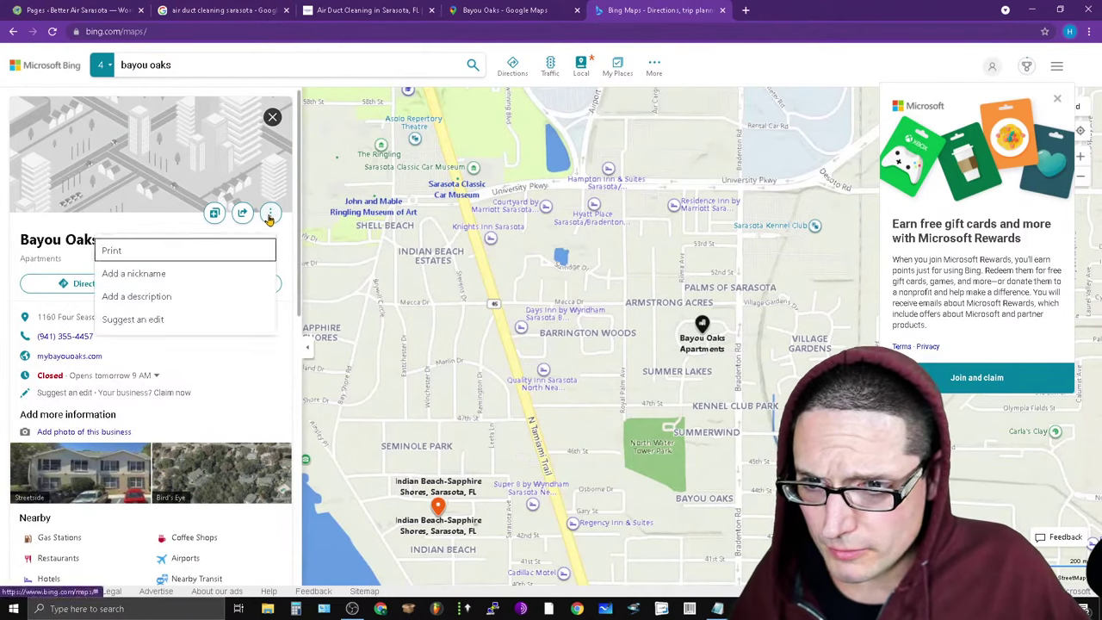
{"action": "left_click", "coordinate": [302, 445]}
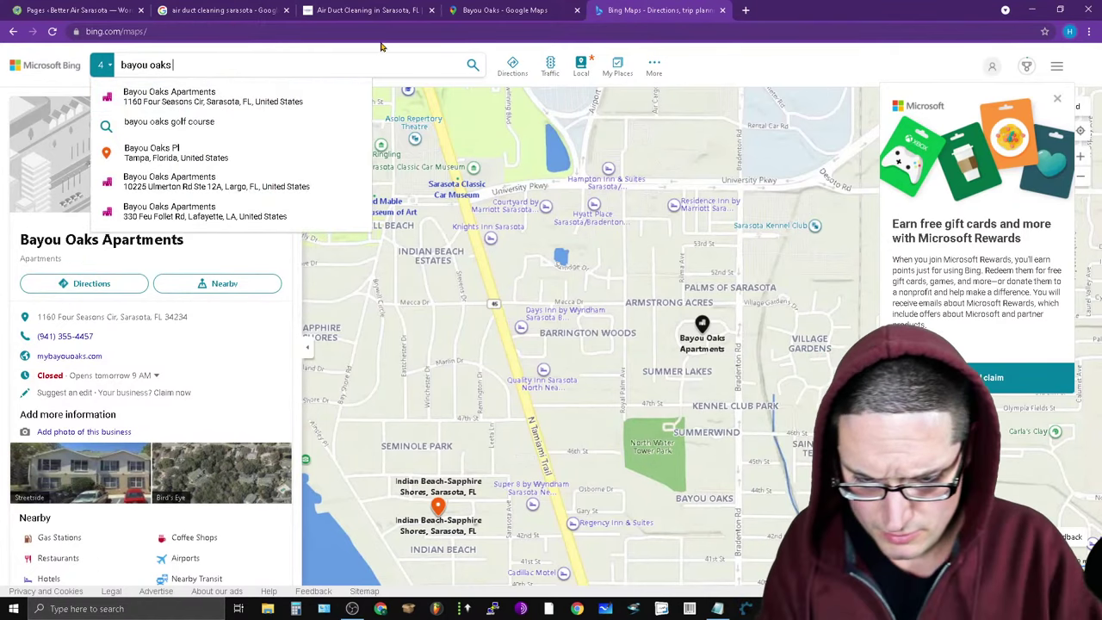
Search 'bayou oaks fl' to get Bayou Oaks, Sarasota, FL and view its nearby places.
{"action": "type", "text": "fl"}
{"action": "key", "text": "BackSpace"}
{"action": "key", "text": "BackSpace"}
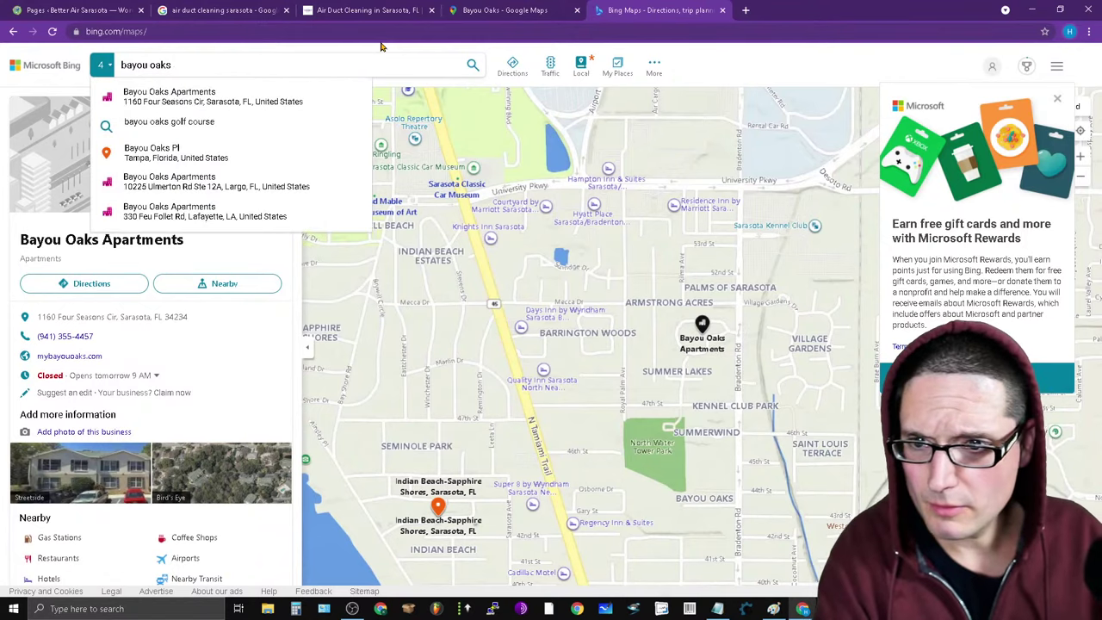
{"action": "type", "text": "fl"}
{"action": "key", "text": "Return"}
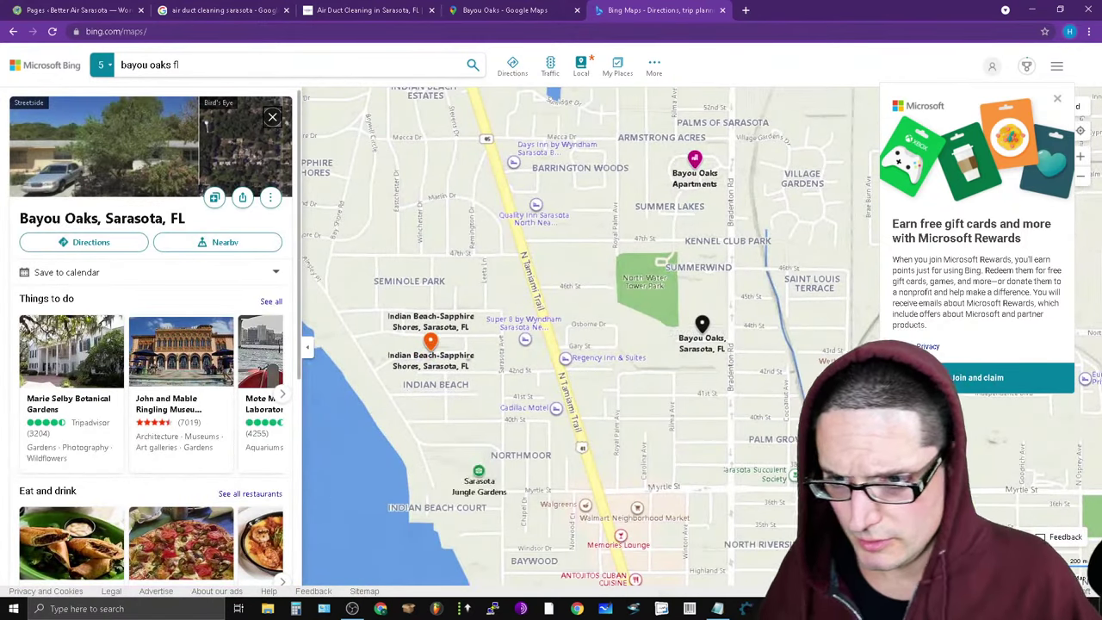
{"action": "left_click", "coordinate": [225, 245]}
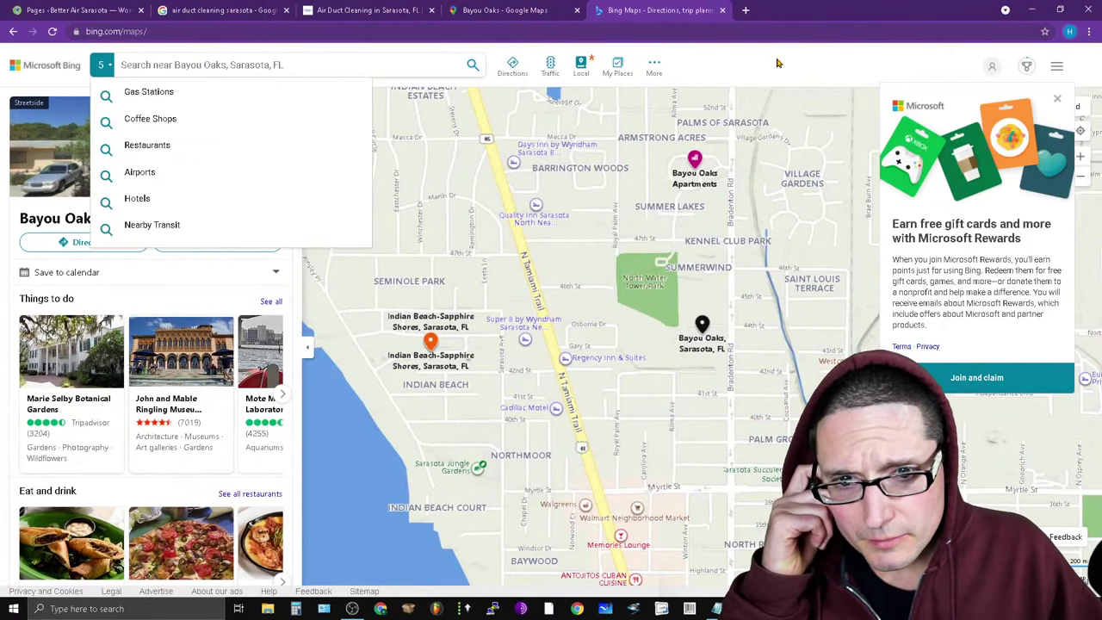
{"action": "scroll", "coordinate": [116, 442], "scroll_direction": "down", "scroll_amount": 4}
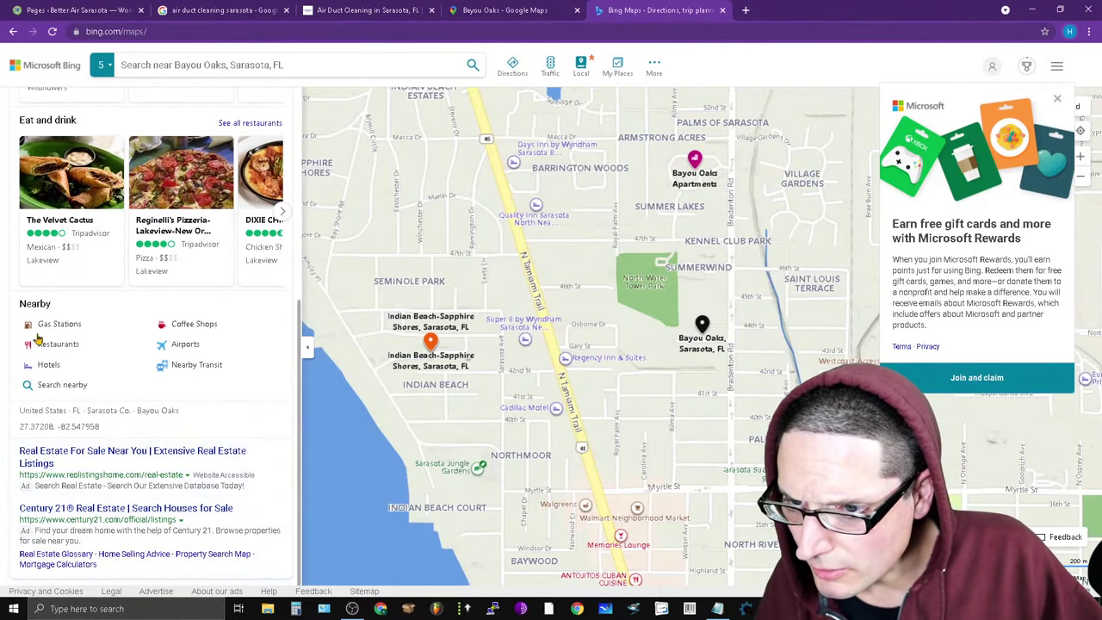
{"action": "scroll", "coordinate": [74, 451], "scroll_direction": "up", "scroll_amount": 4}
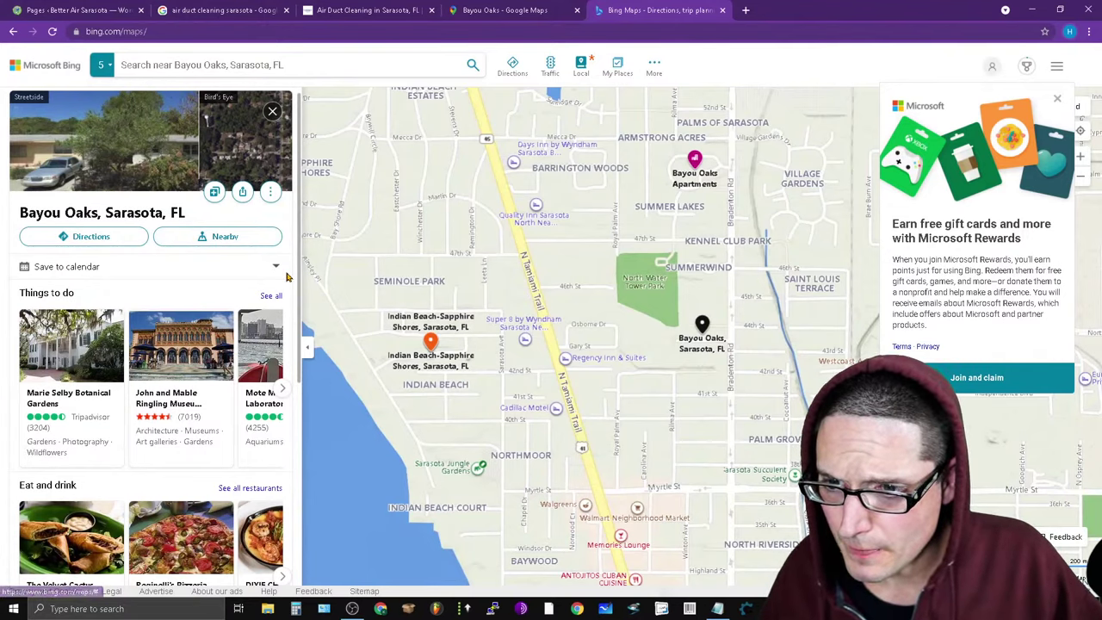
{"action": "left_click", "coordinate": [245, 242]}
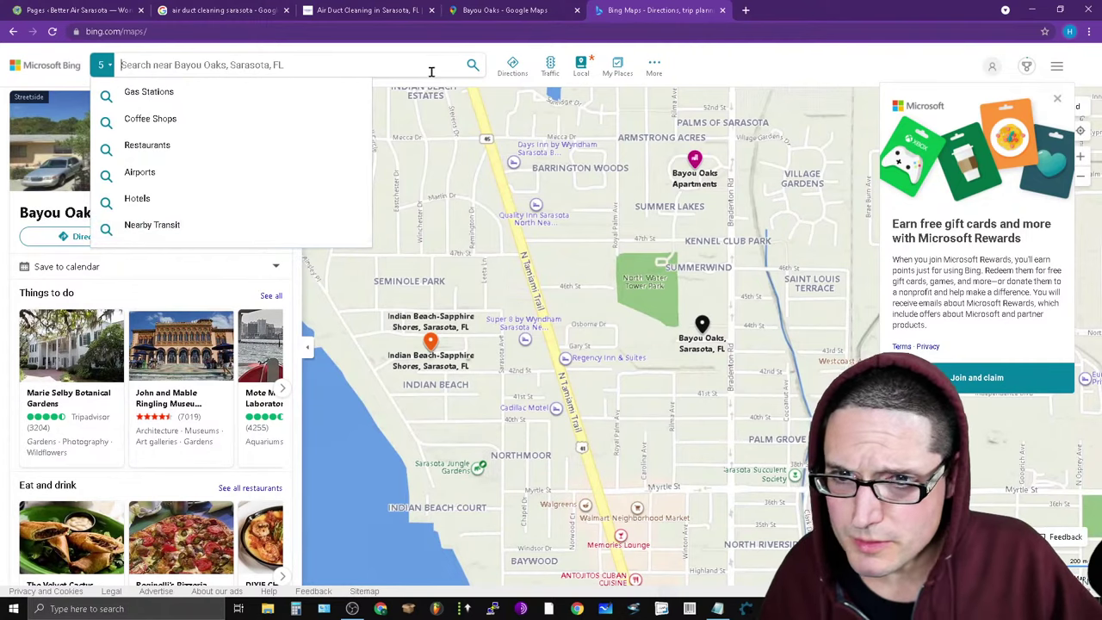
{"action": "left_click", "coordinate": [654, 71]}
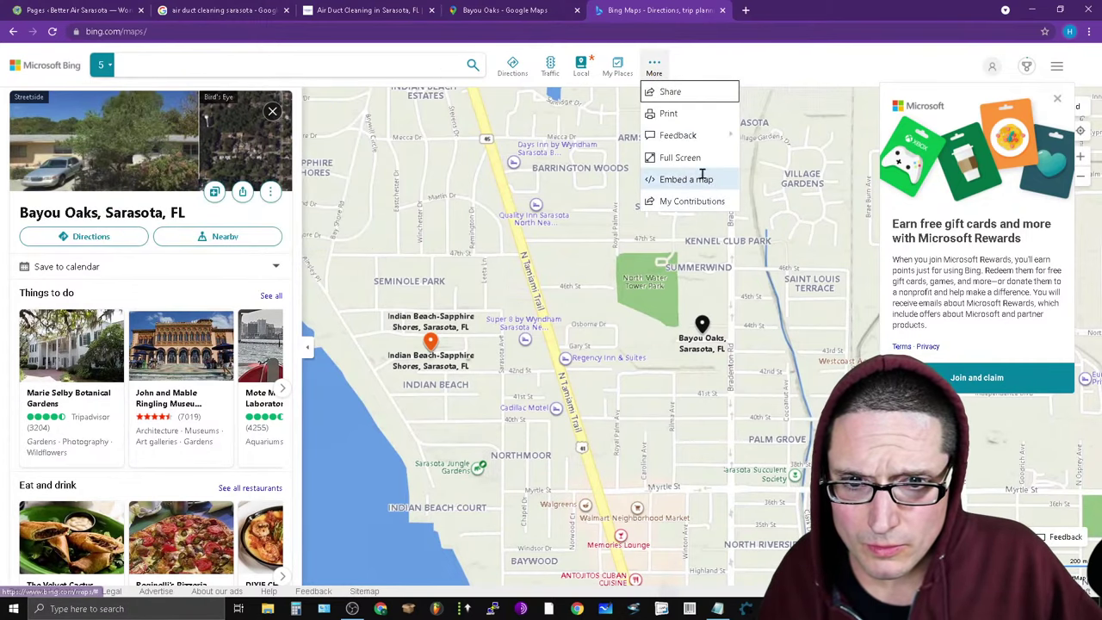
Copy the Bayou Oaks Bing Maps share link and paste it under 'bayou oaks' in Notepad.
{"action": "left_click", "coordinate": [681, 93]}
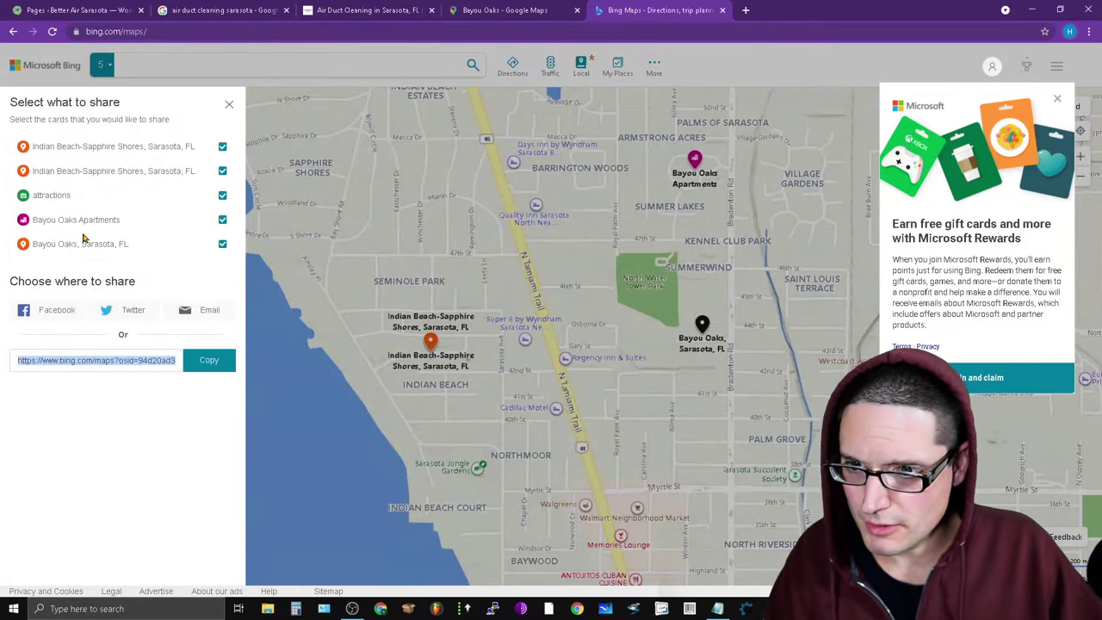
{"action": "left_click", "coordinate": [209, 362]}
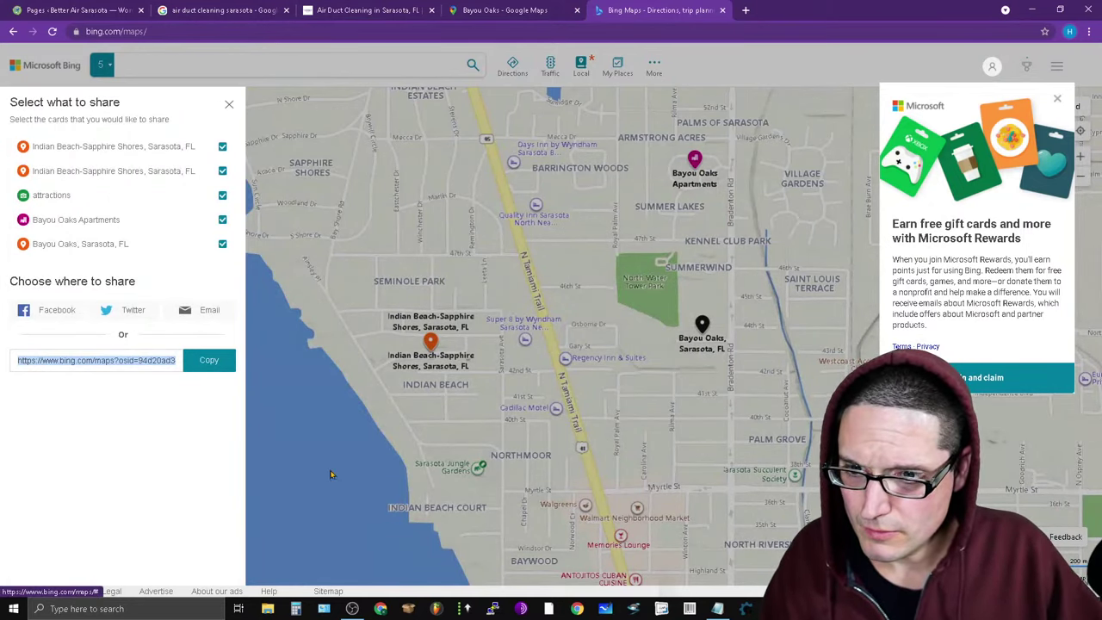
{"action": "left_click", "coordinate": [724, 609]}
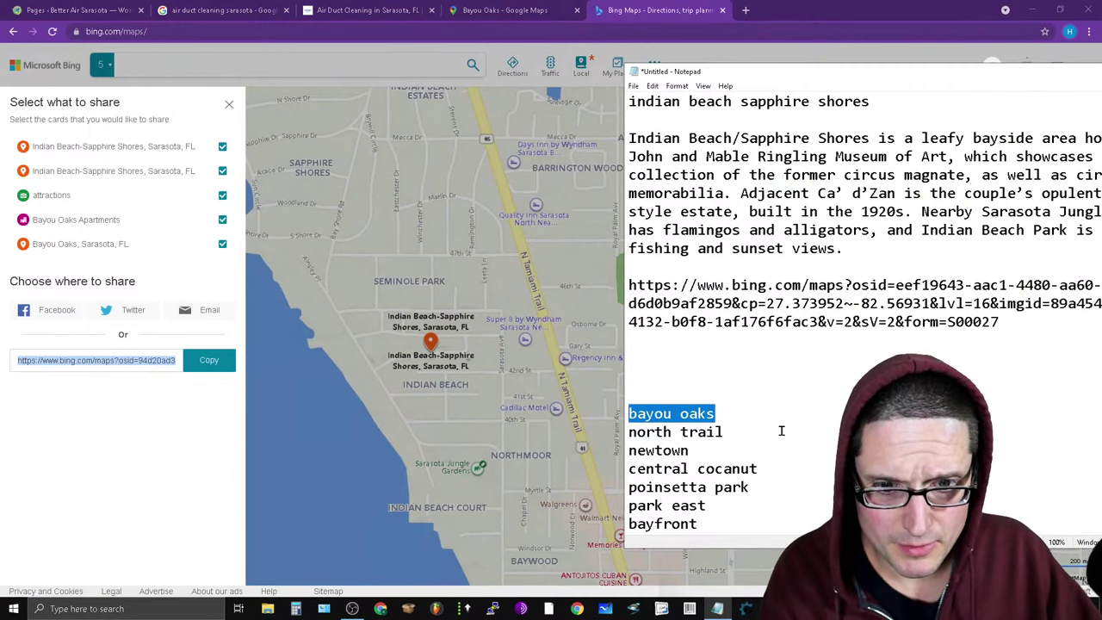
{"action": "left_click", "coordinate": [763, 414]}
{"action": "key", "text": "Return"}
{"action": "key", "text": "Return"}
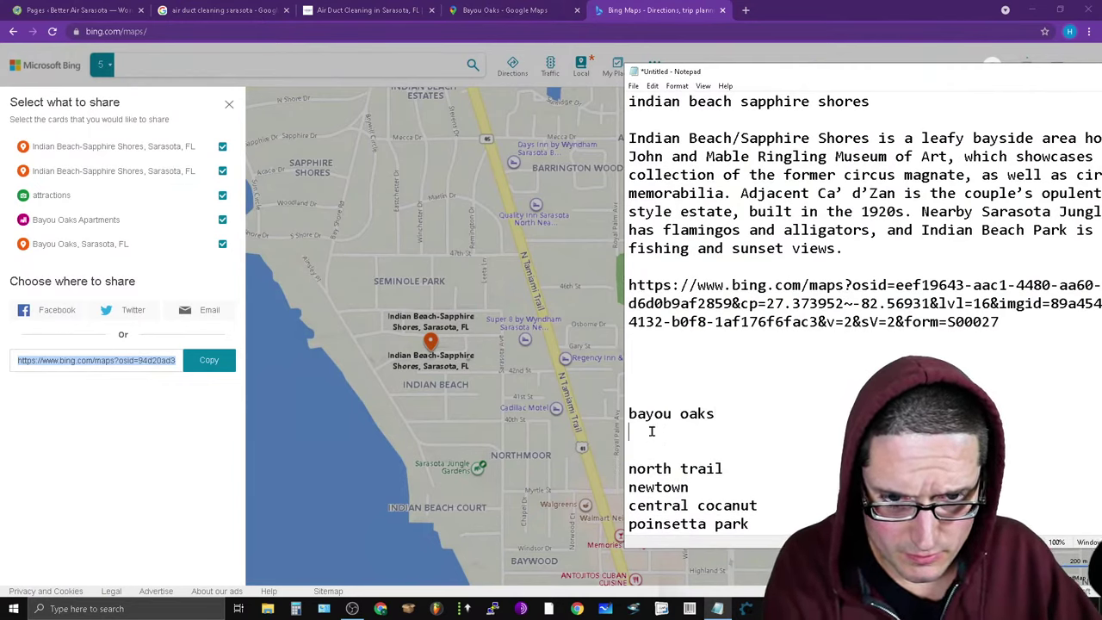
{"action": "right_click", "coordinate": [652, 432]}
{"action": "left_click", "coordinate": [741, 309]}
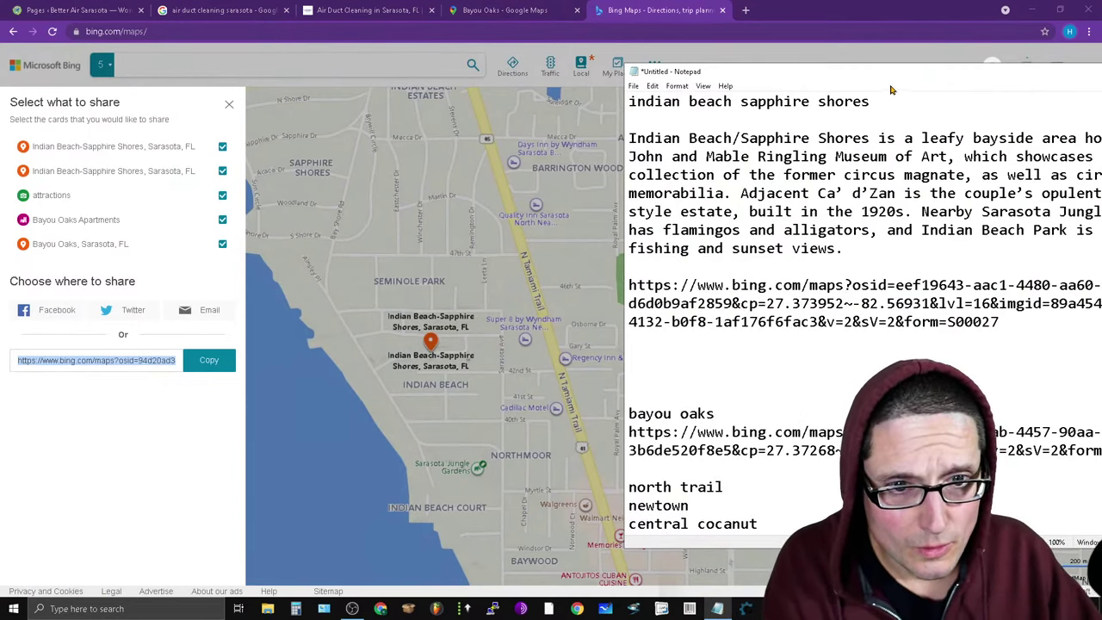
Add a blank line after 'north trail' and select that neighbourhood name.
{"action": "left_click_drag", "start_coordinate": [747, 78], "coordinate": [566, 48]}
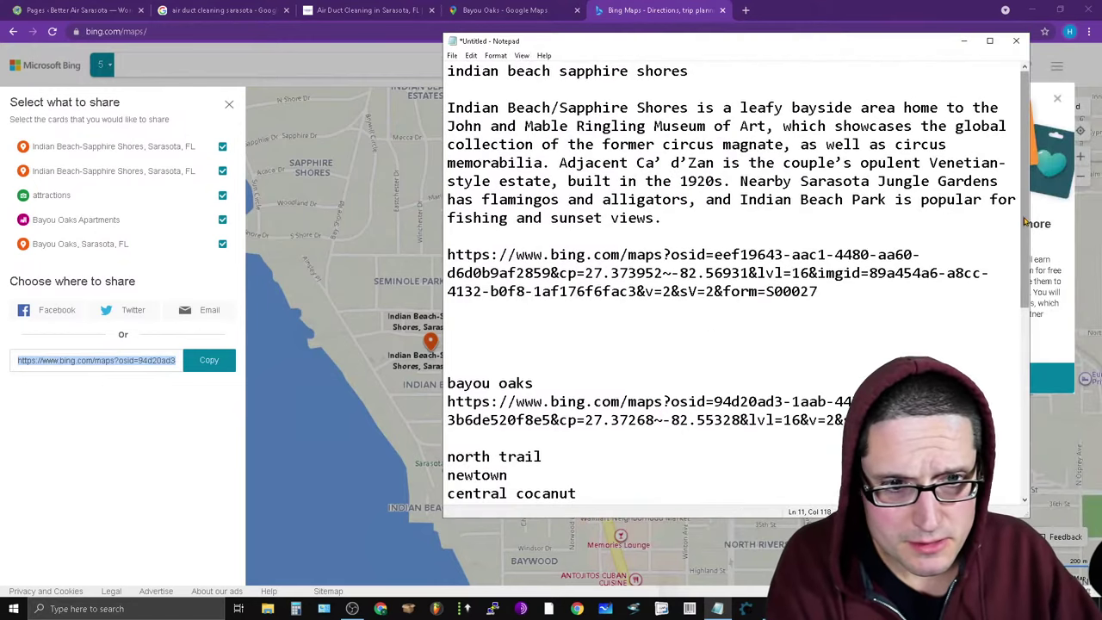
{"action": "scroll", "coordinate": [1015, 336], "scroll_direction": "down", "scroll_amount": 6}
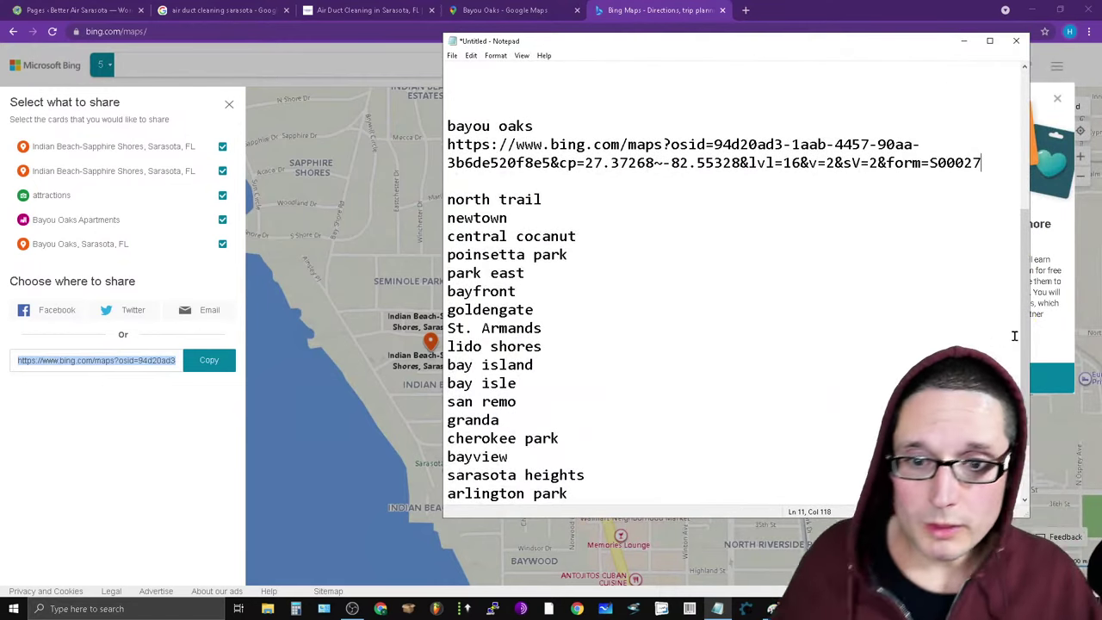
{"action": "key", "text": "Return"}
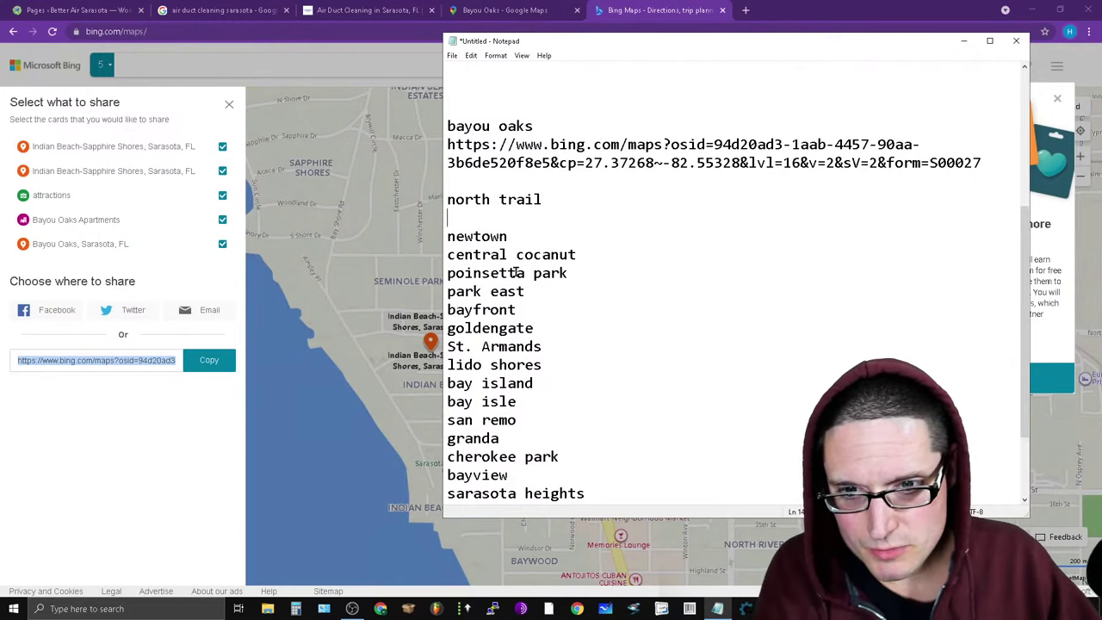
{"action": "left_click_drag", "start_coordinate": [463, 210], "coordinate": [444, 199]}
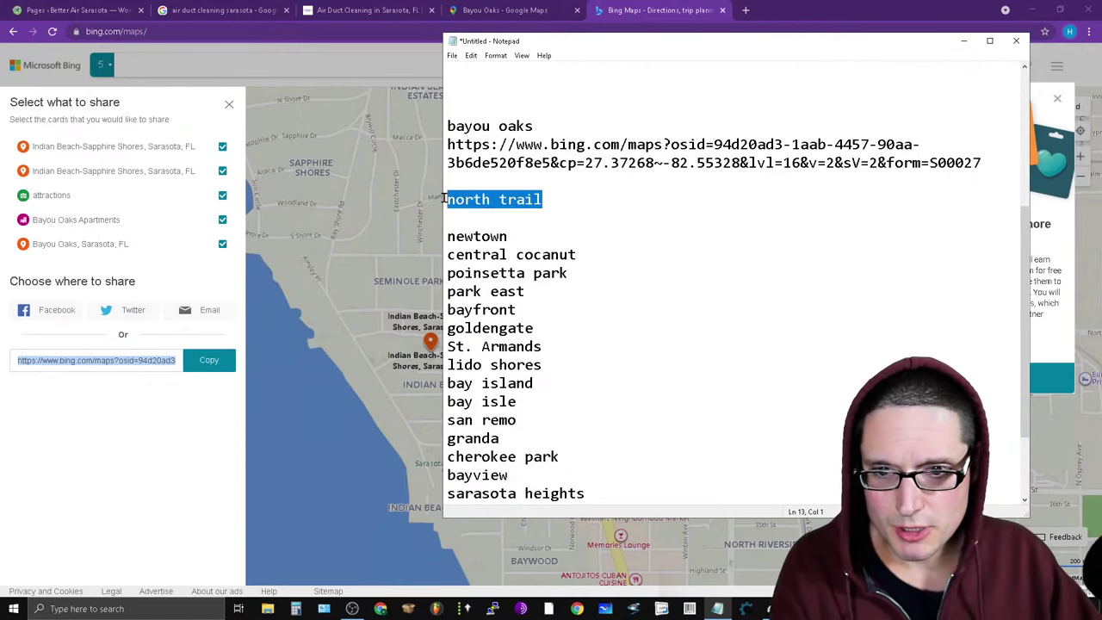
{"action": "right_click", "coordinate": [481, 201]}
Copy 'north trail' and search for it in Google Maps, replacing 'bayou oaks fl'.
{"action": "left_click", "coordinate": [519, 219]}
{"action": "left_click", "coordinate": [522, 9]}
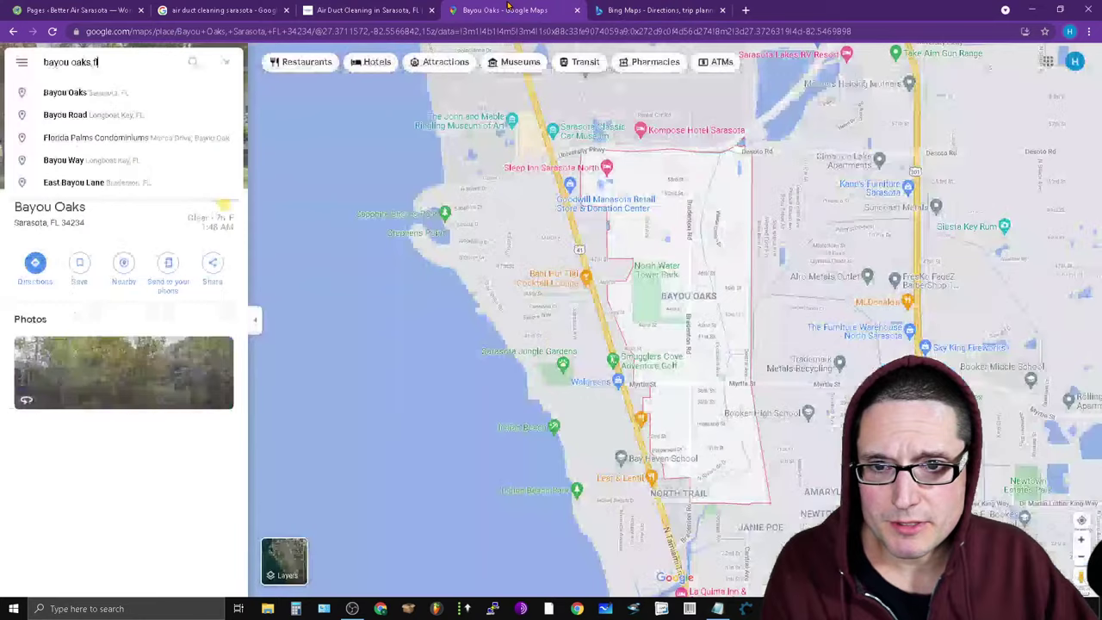
{"action": "key", "text": "ctrl+a"}
{"action": "key", "text": "ctrl+v"}
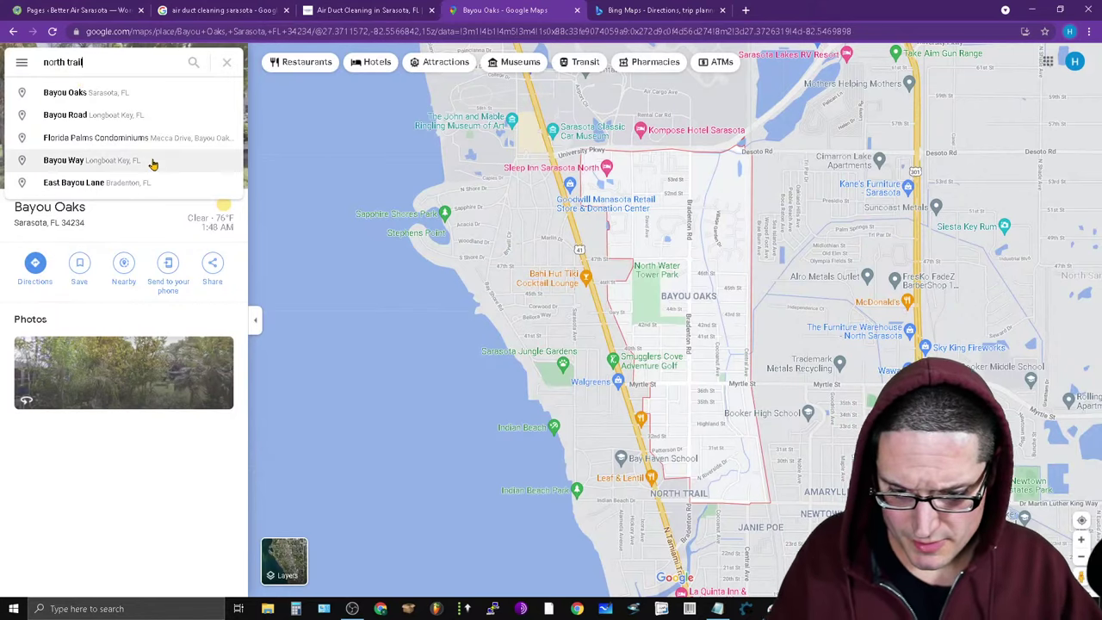
{"action": "key", "text": "Return"}
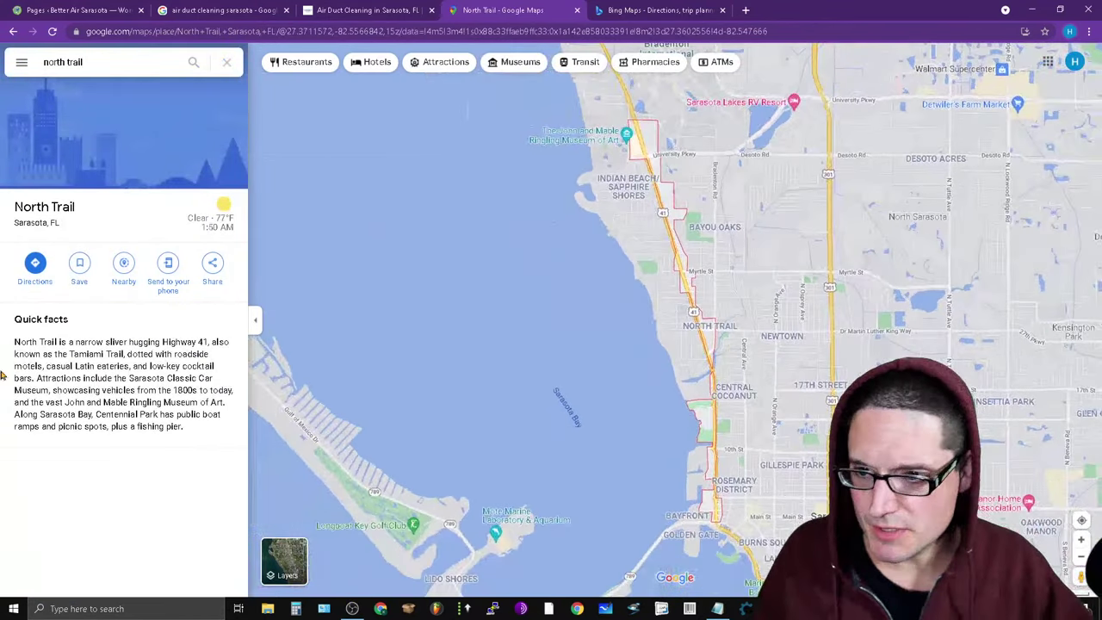
Copy the North Trail Quick facts paragraph and open a new browser tab.
{"action": "left_click_drag", "start_coordinate": [216, 438], "coordinate": [4, 351]}
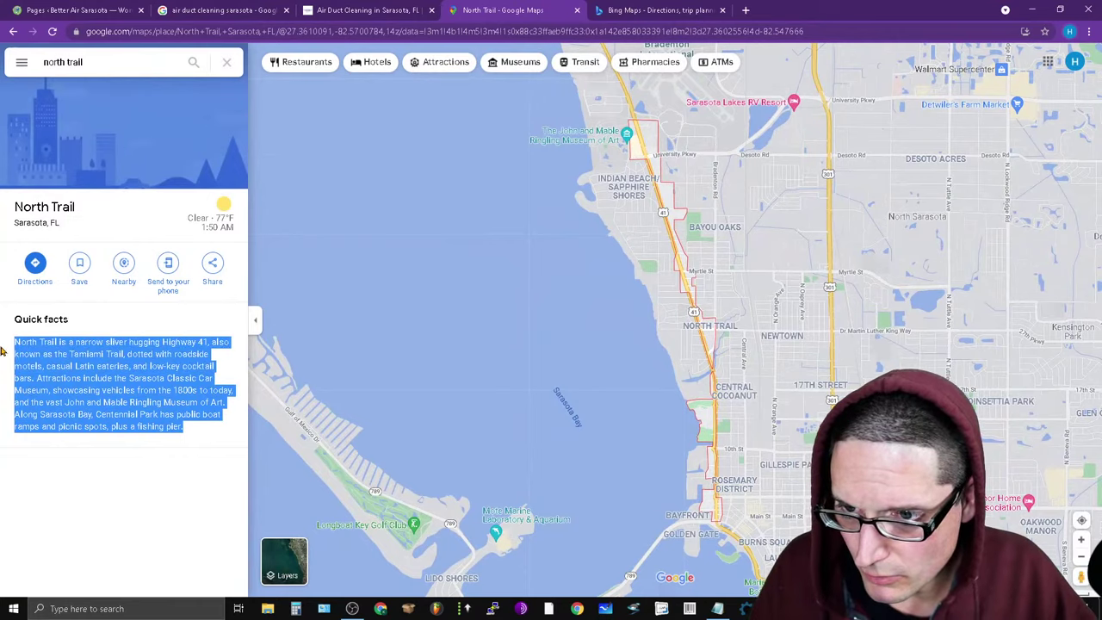
{"action": "right_click", "coordinate": [45, 359]}
{"action": "left_click", "coordinate": [56, 366]}
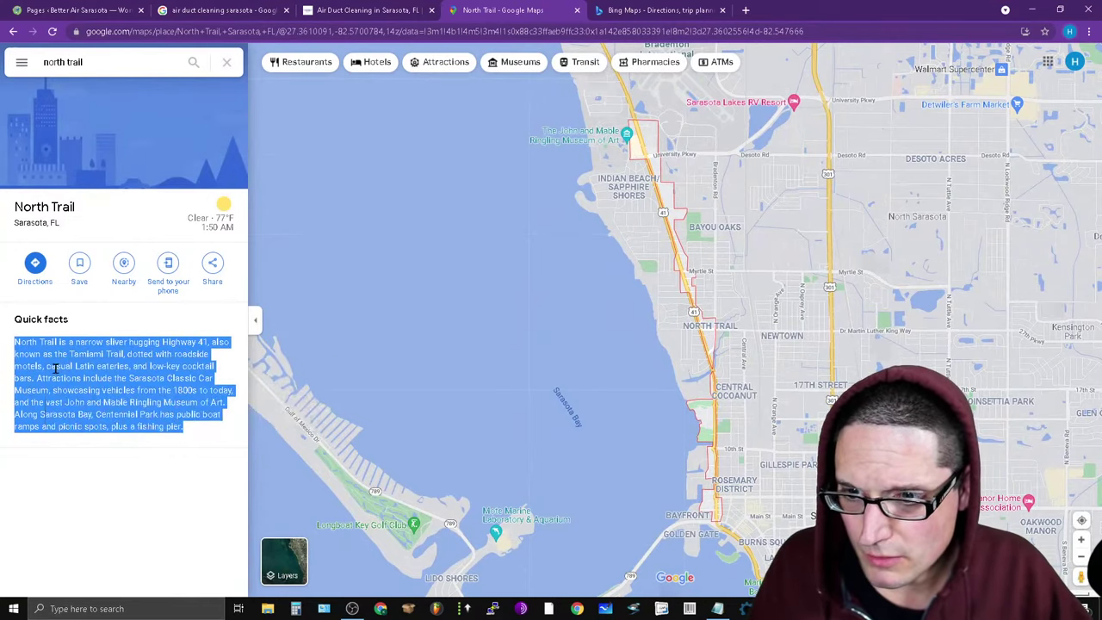
{"action": "left_click", "coordinate": [746, 9]}
Search Google for the North Trail paragraph, preceded by a quote mark.
{"action": "left_click", "coordinate": [448, 236]}
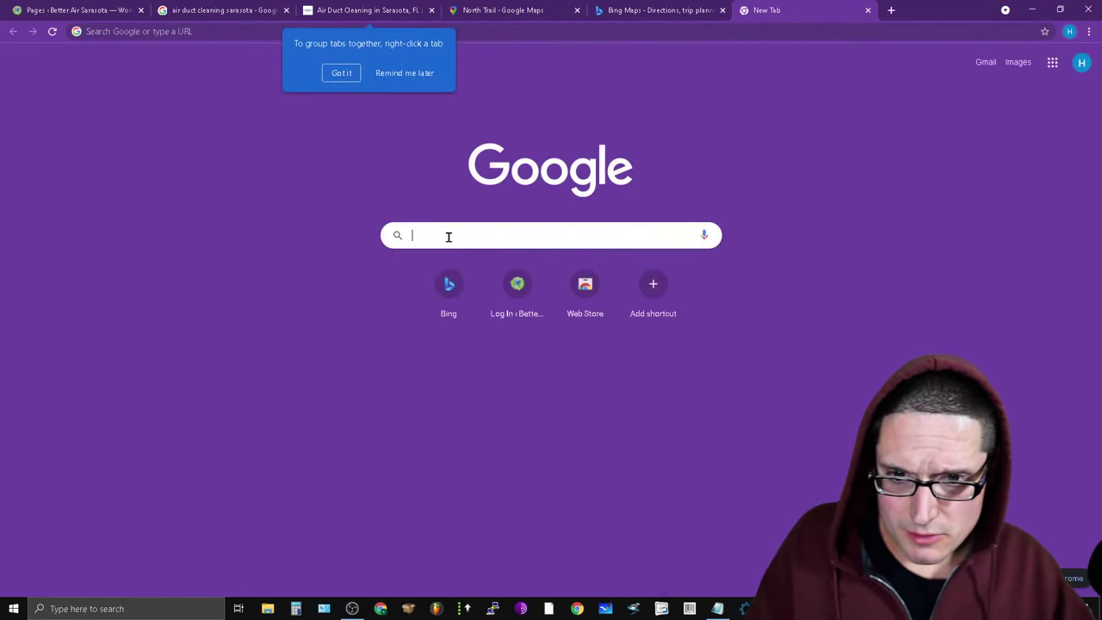
{"action": "type", "text": "\""}
{"action": "key", "text": "ctrl+v"}
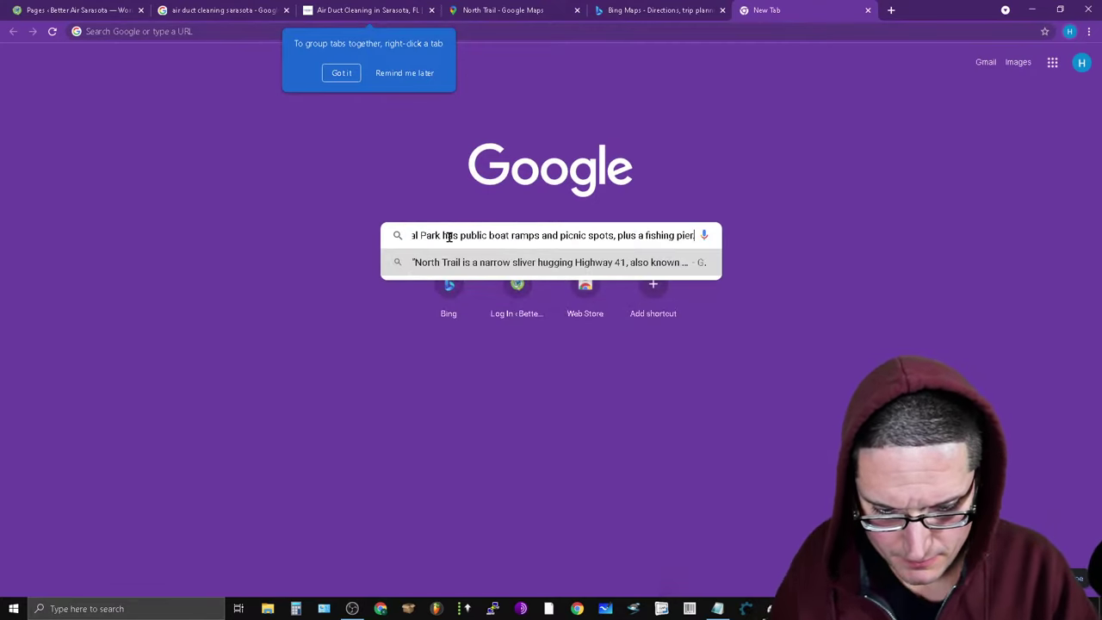
{"action": "key", "text": "Return"}
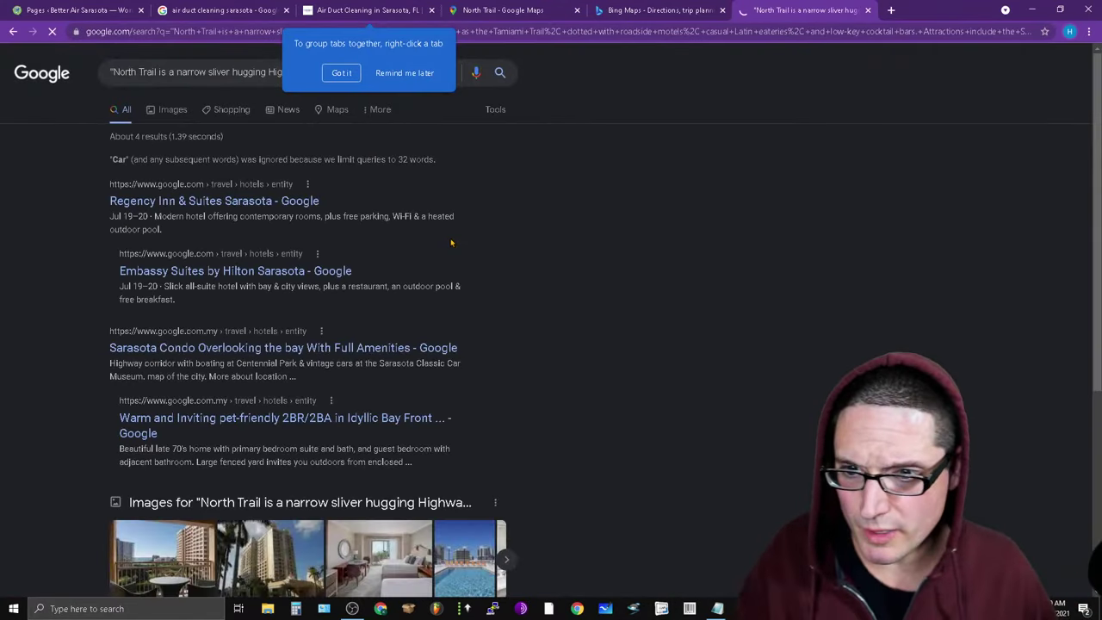
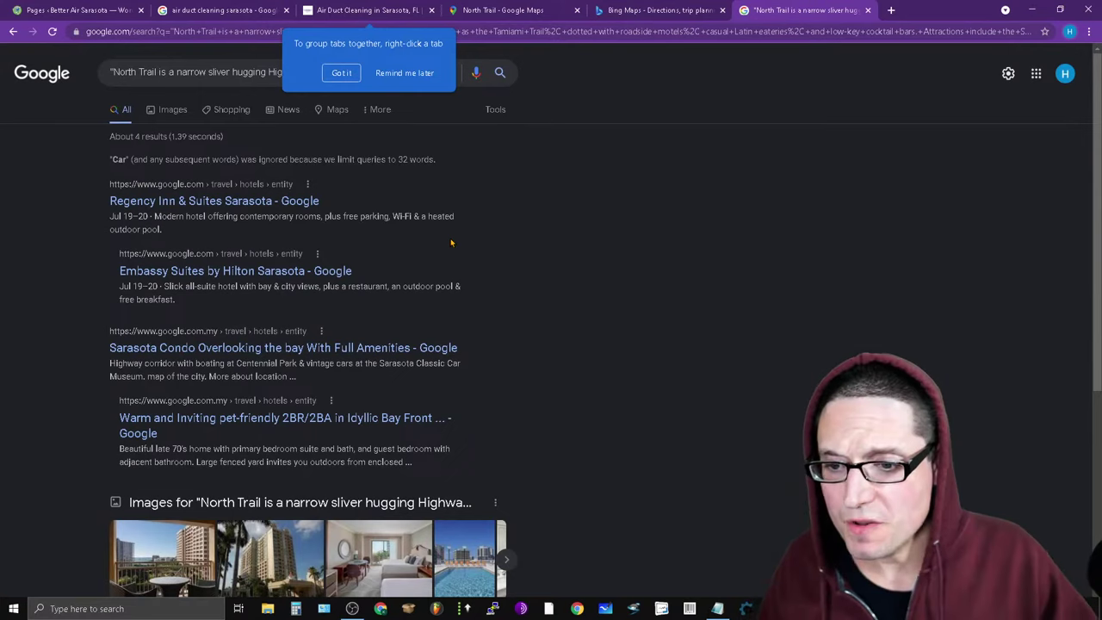
Look over the North Trail quick-facts search results, then close that search tab.
{"action": "scroll", "coordinate": [452, 243], "scroll_direction": "down", "scroll_amount": 4}
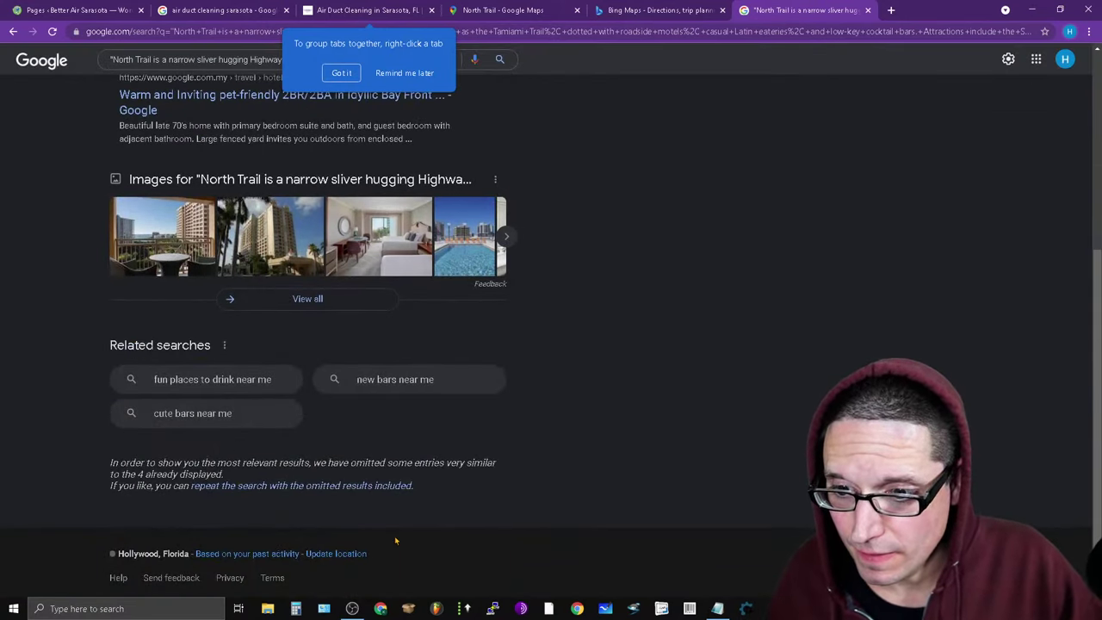
{"action": "scroll", "coordinate": [645, 396], "scroll_direction": "up", "scroll_amount": 2}
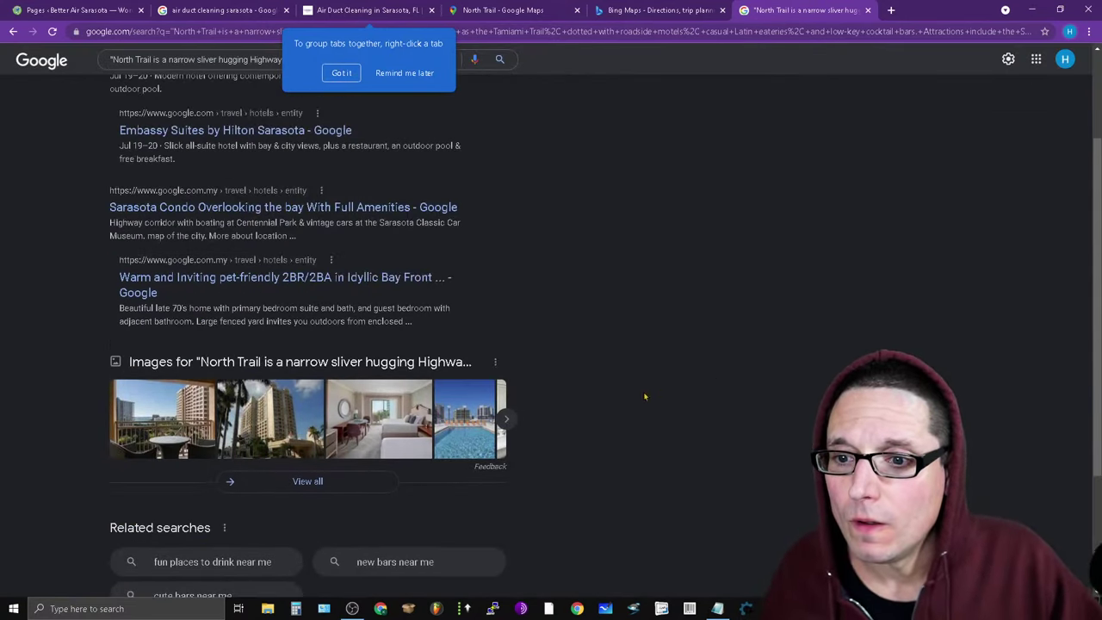
{"action": "scroll", "coordinate": [595, 315], "scroll_direction": "down", "scroll_amount": 2}
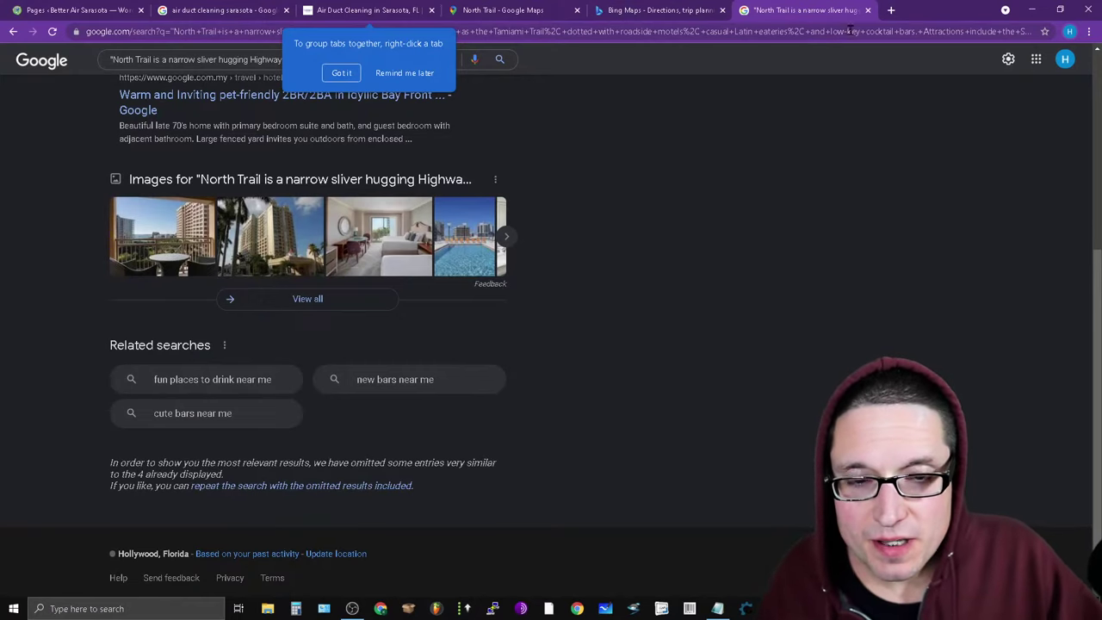
{"action": "left_click", "coordinate": [867, 10]}
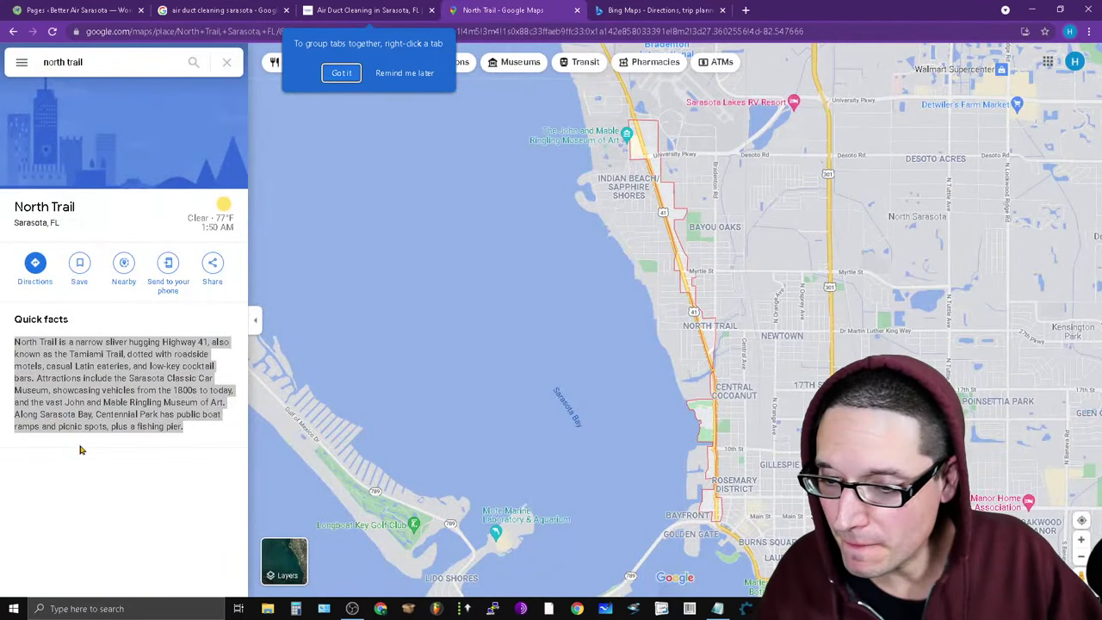
Copy the North Trail quick-facts text and paste it on a new line under 'north trail' in Notepad.
{"action": "right_click", "coordinate": [60, 398]}
{"action": "left_click", "coordinate": [86, 405]}
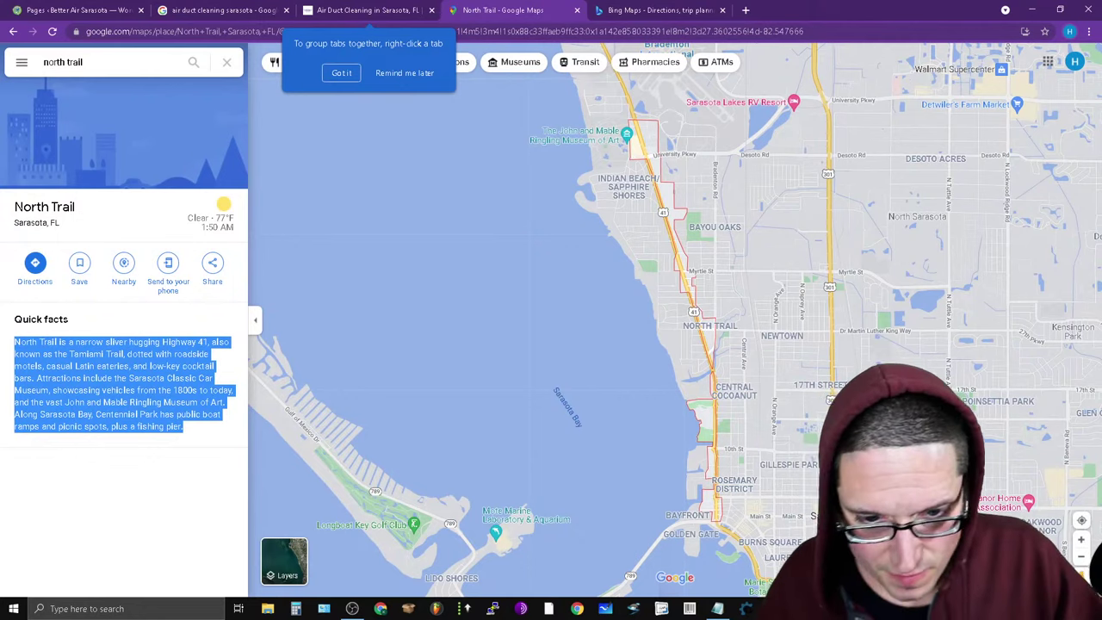
{"action": "left_click", "coordinate": [718, 609]}
{"action": "left_click", "coordinate": [571, 197]}
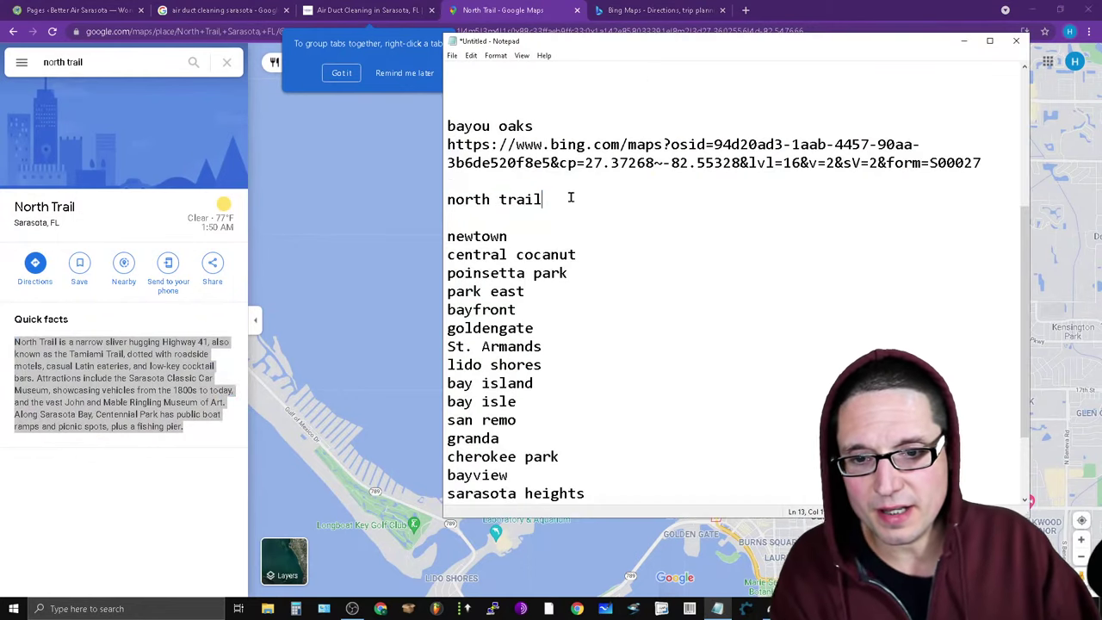
{"action": "key", "text": "Return"}
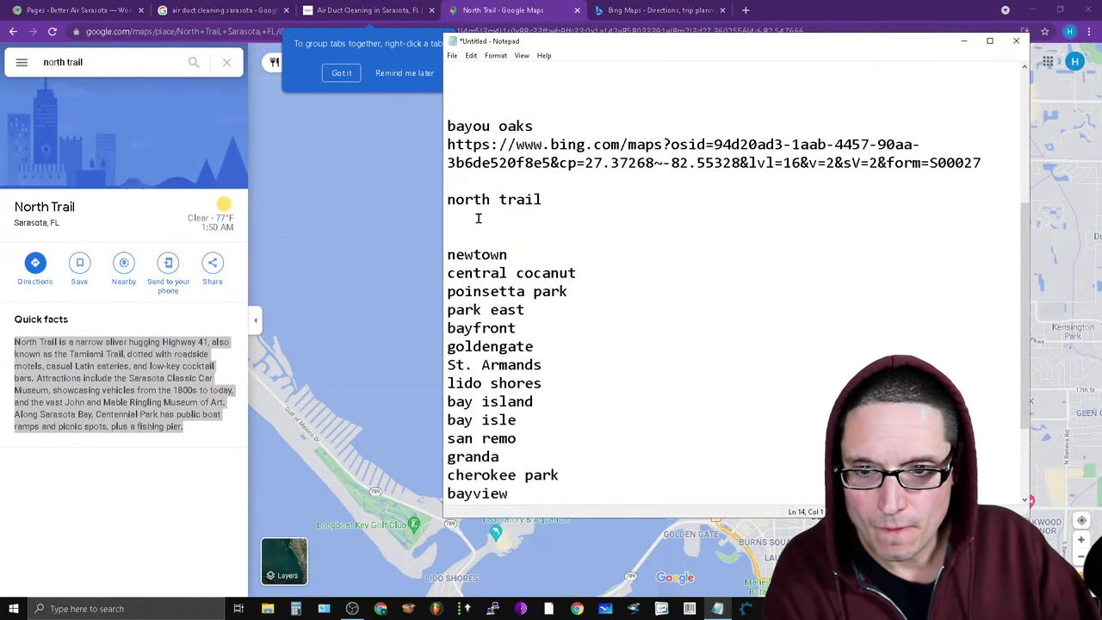
{"action": "right_click", "coordinate": [483, 218]}
{"action": "left_click", "coordinate": [527, 272]}
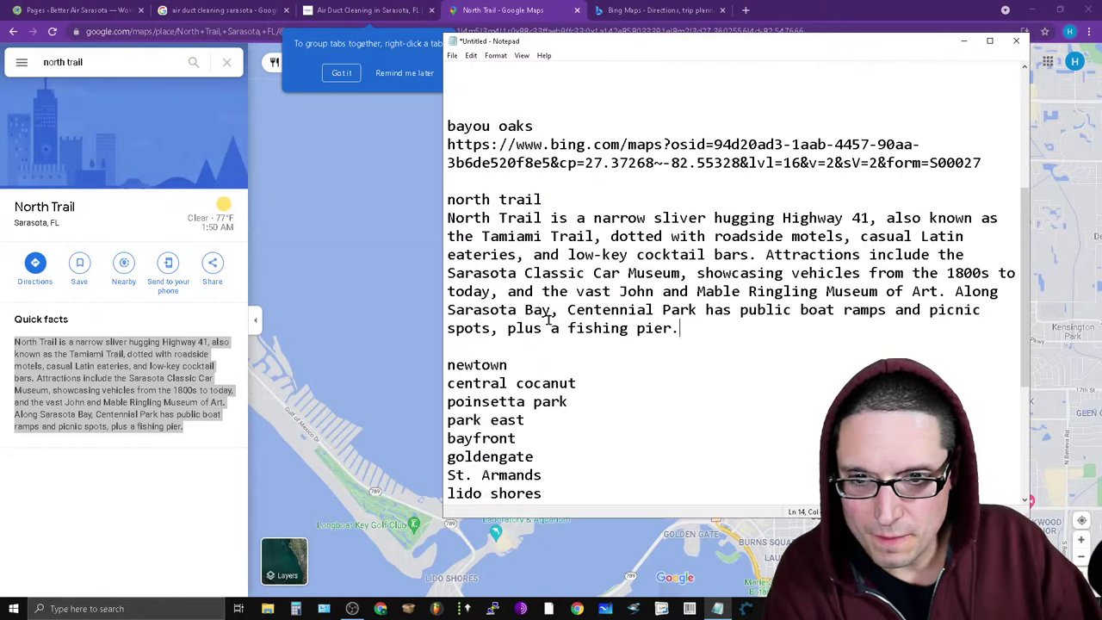
Add a blank line after 'newtown', copy 'newtown', and return to the Maps search box.
{"action": "left_click", "coordinate": [522, 364]}
{"action": "key", "text": "Return"}
{"action": "left_click_drag", "start_coordinate": [522, 365], "coordinate": [413, 368]}
{"action": "right_click", "coordinate": [469, 361]}
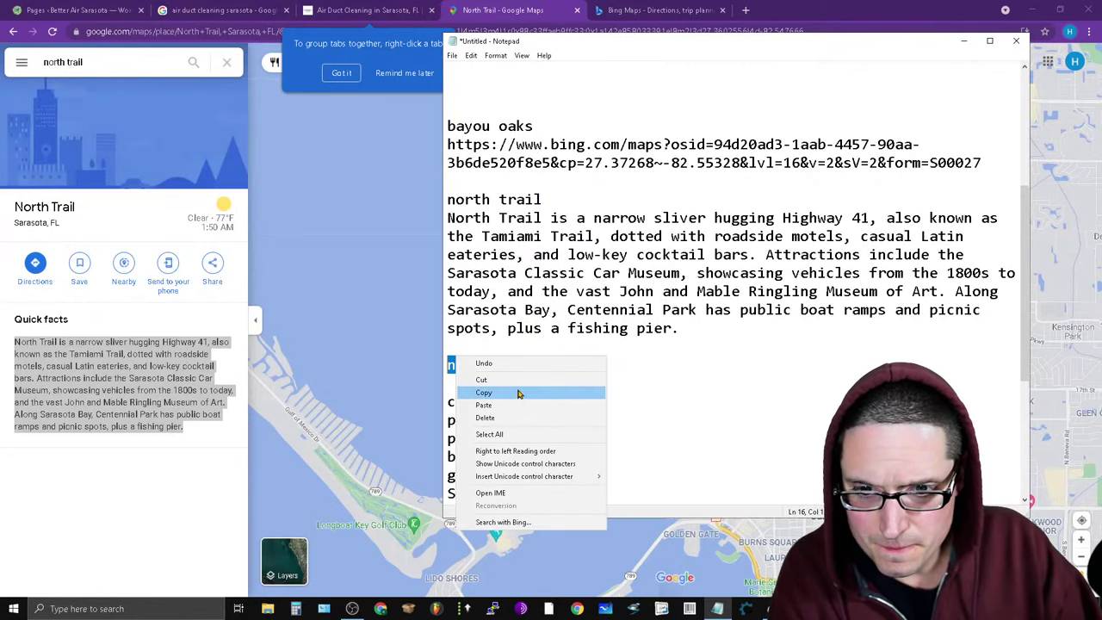
{"action": "left_click", "coordinate": [520, 393]}
{"action": "left_click", "coordinate": [134, 131]}
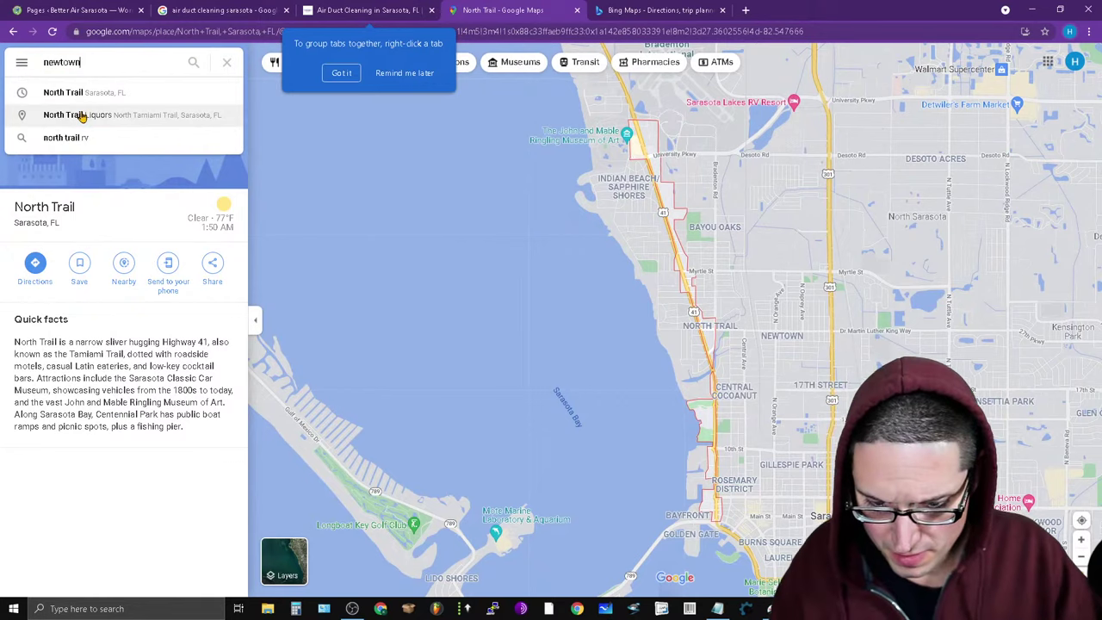
Search 'newtown fl', open Newtown, Sarasota, and dismiss the tab-grouping tip.
{"action": "type", "text": "fl"}
{"action": "key", "text": "Return"}
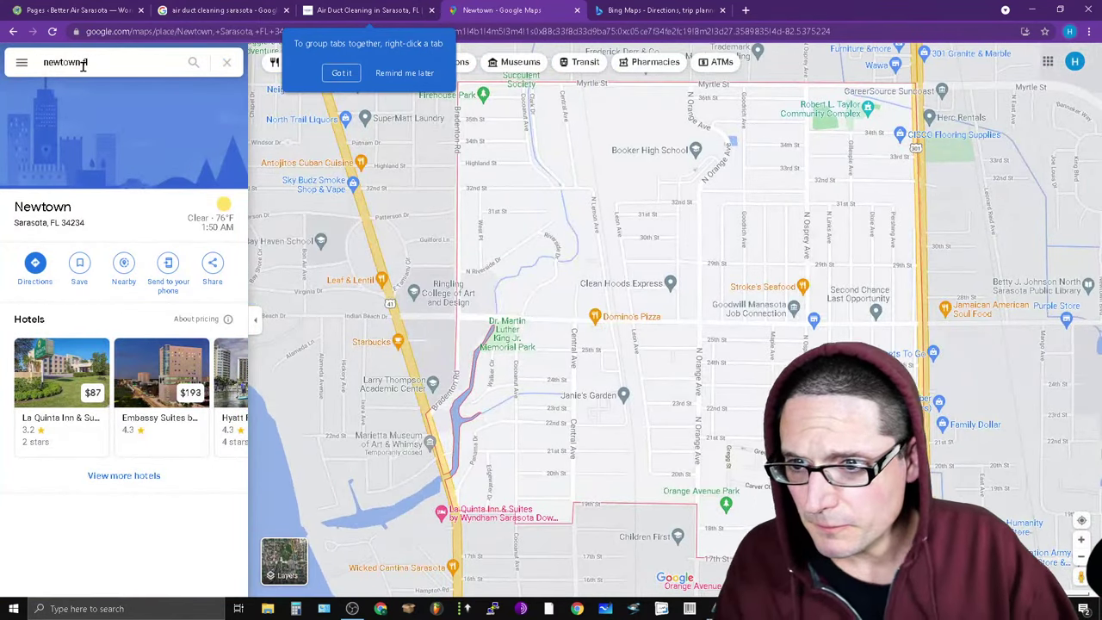
{"action": "left_click", "coordinate": [83, 63]}
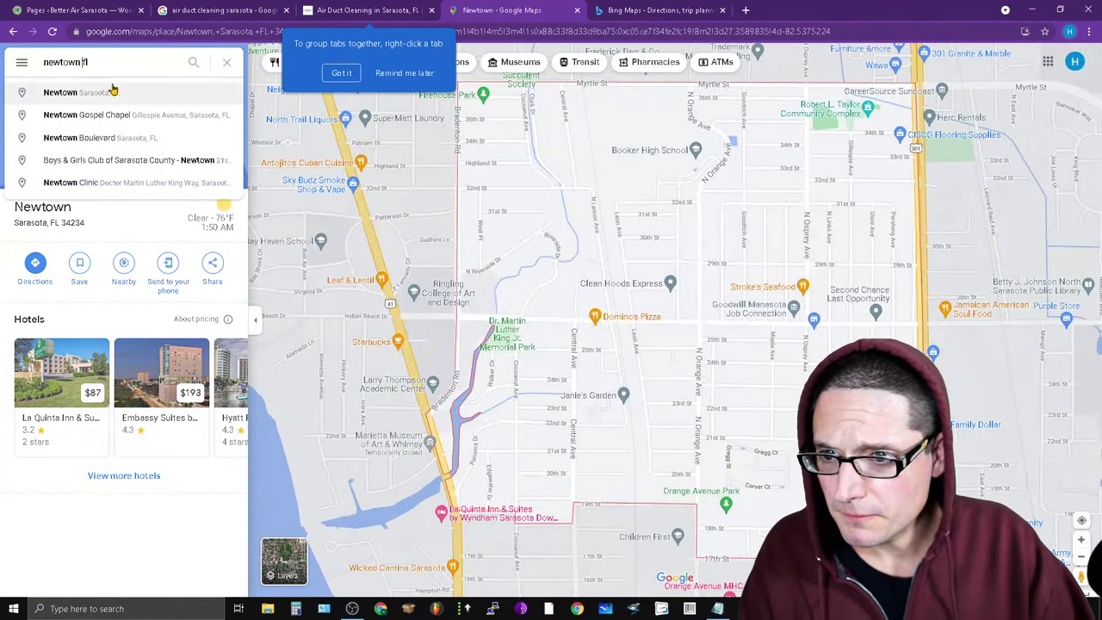
{"action": "left_click", "coordinate": [120, 92]}
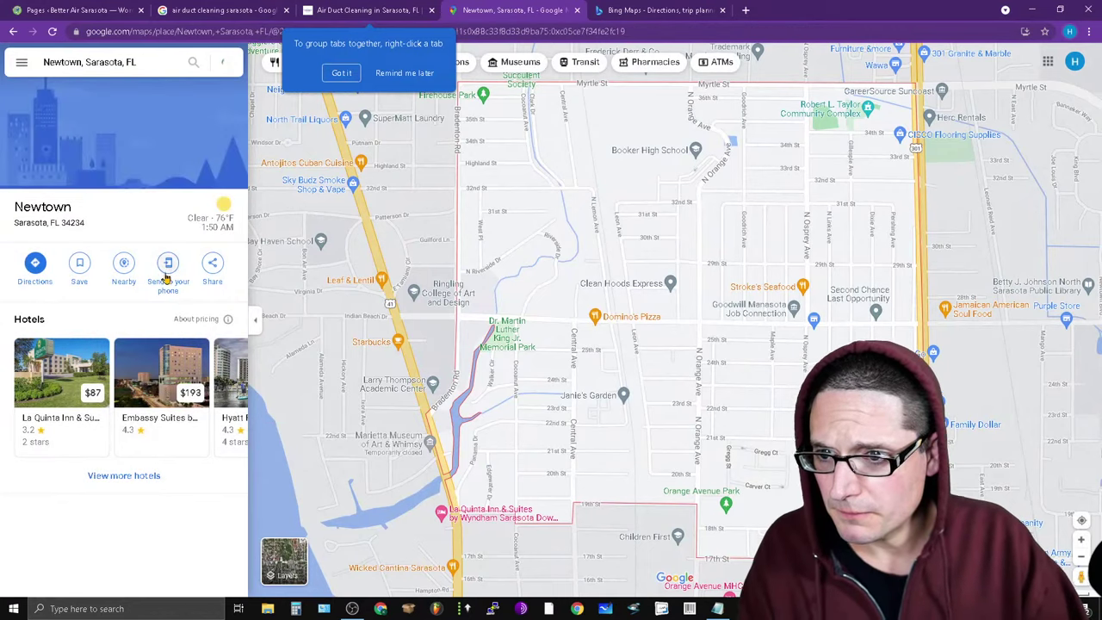
{"action": "left_click", "coordinate": [170, 66]}
{"action": "left_click", "coordinate": [172, 92]}
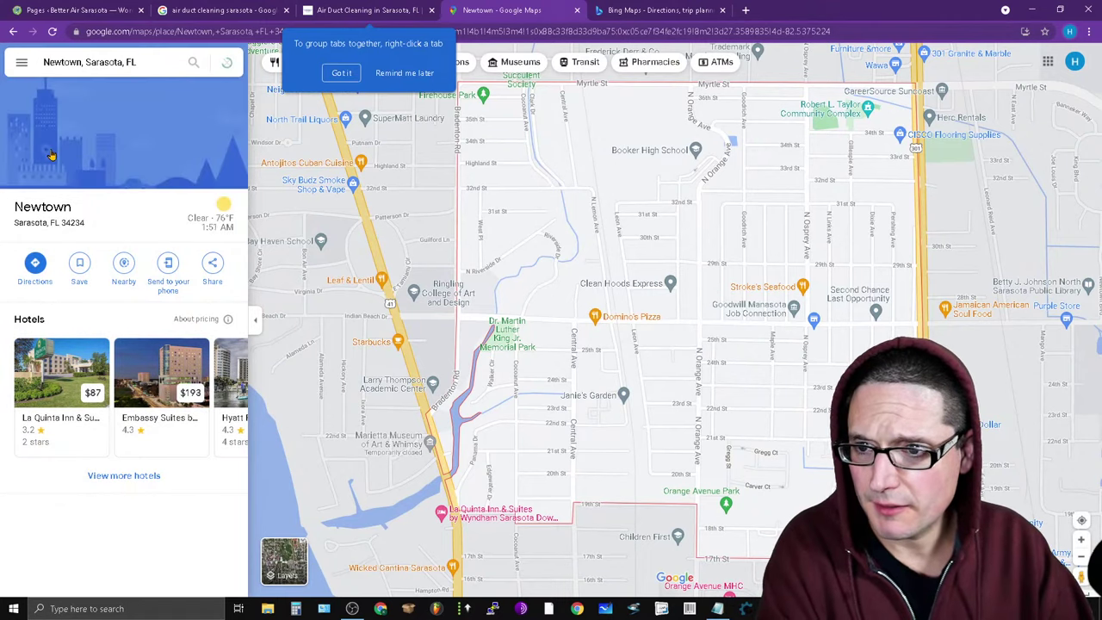
{"action": "left_click", "coordinate": [342, 72]}
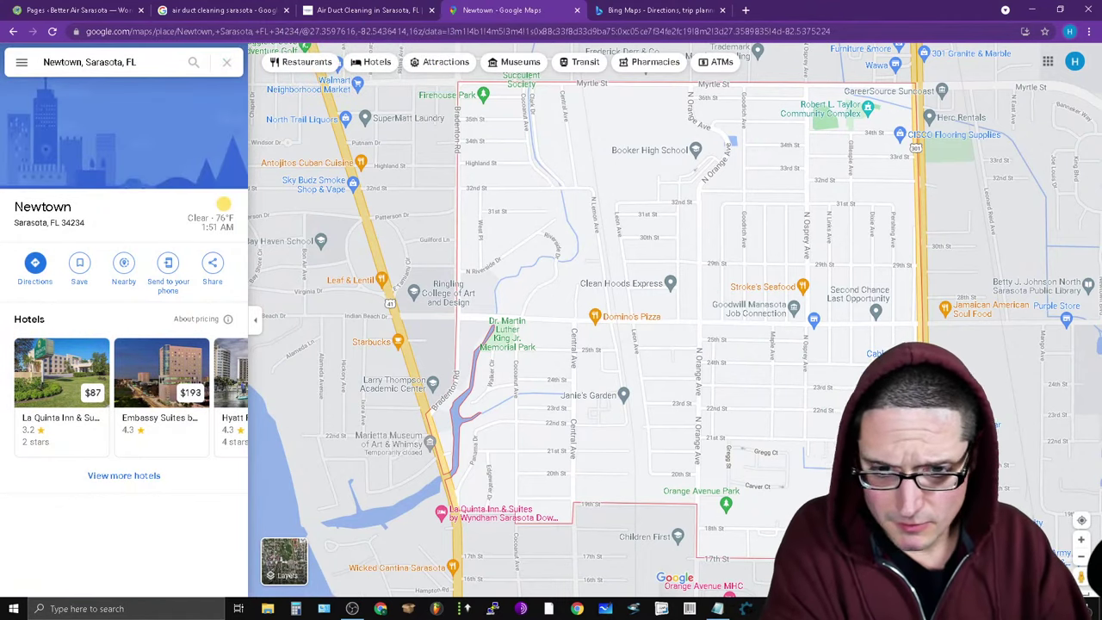
Copy 'central cocanut' from Notepad and search it in Maps in place of Newtown.
{"action": "left_click", "coordinate": [717, 609]}
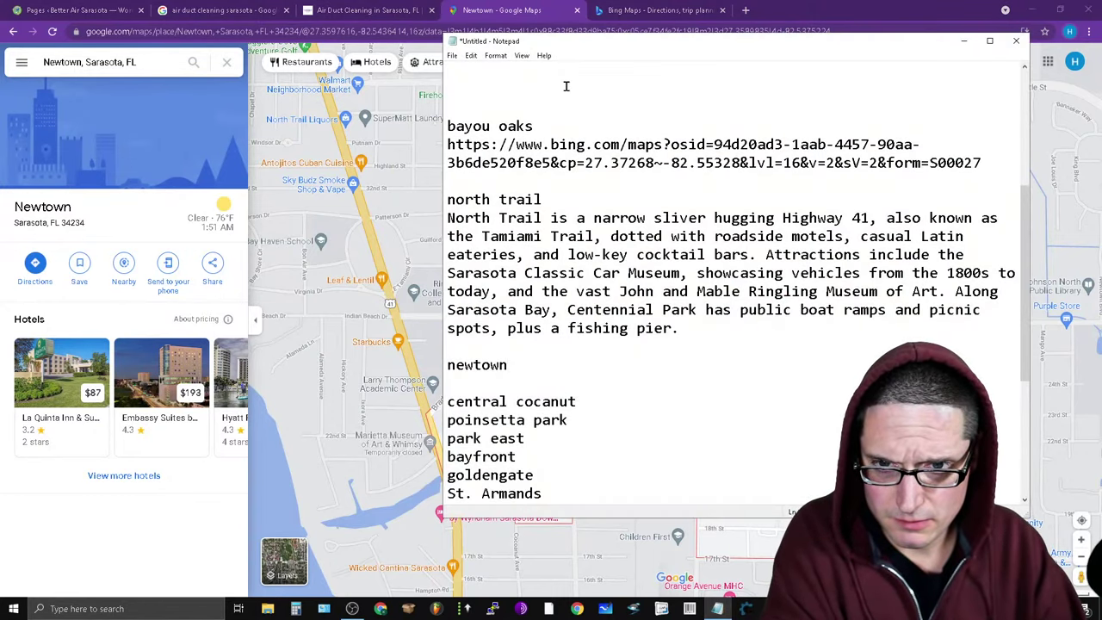
{"action": "key", "text": "Return"}
{"action": "key", "text": "Return"}
{"action": "key", "text": "Return"}
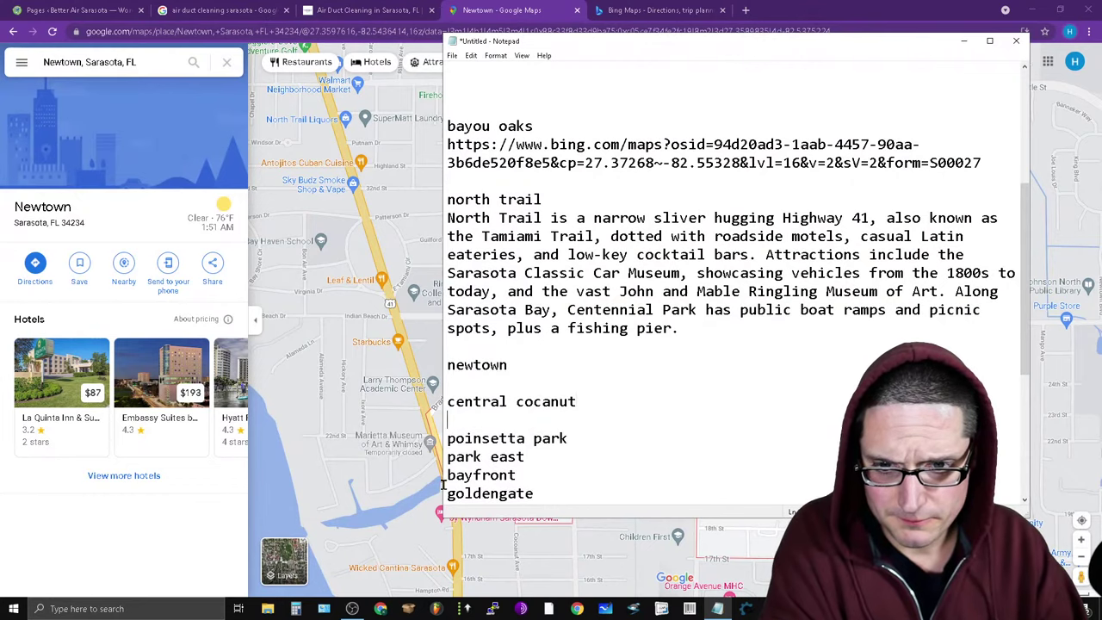
{"action": "left_click_drag", "start_coordinate": [608, 394], "coordinate": [425, 400]}
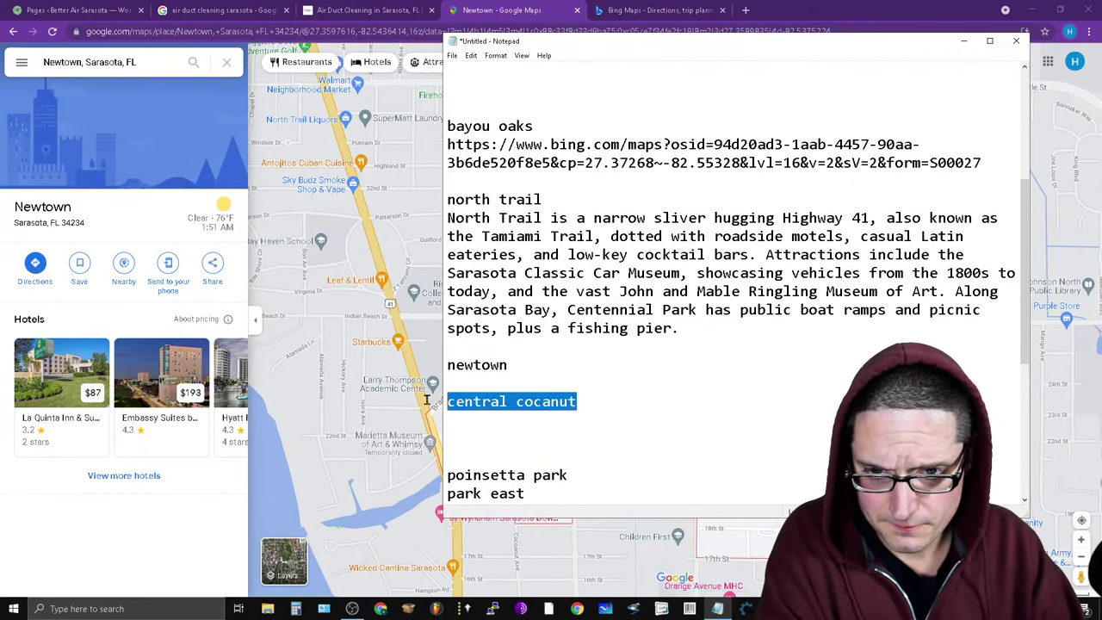
{"action": "right_click", "coordinate": [479, 403]}
{"action": "left_click", "coordinate": [558, 440]}
{"action": "left_click", "coordinate": [102, 66]}
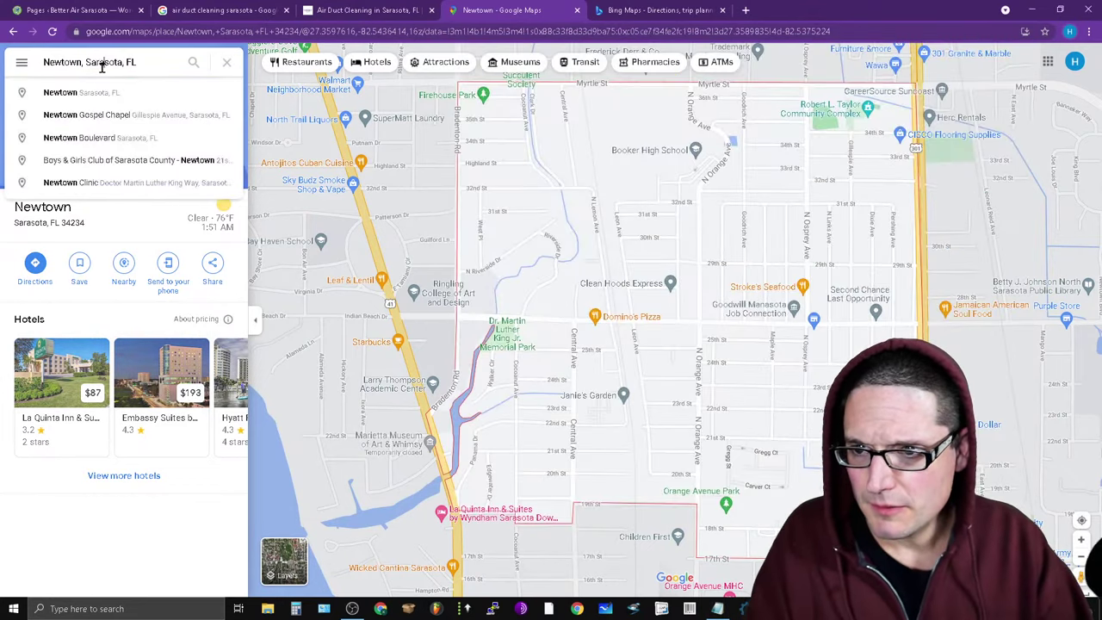
{"action": "left_click_drag", "start_coordinate": [83, 66], "coordinate": [41, 73]}
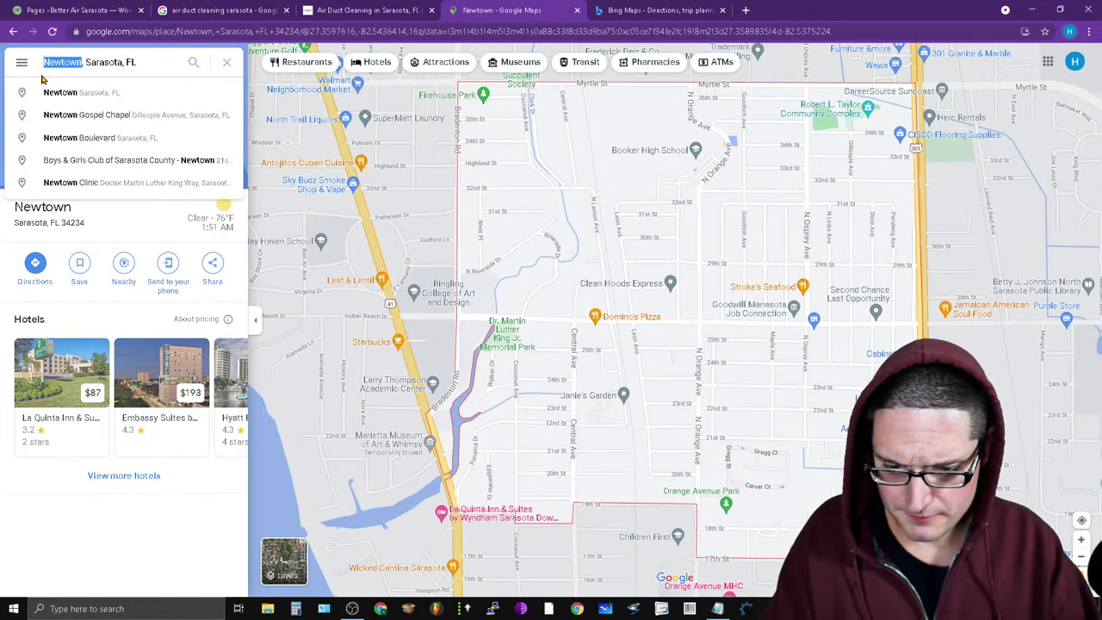
{"action": "key", "text": "ctrl+v"}
{"action": "key", "text": "Return"}
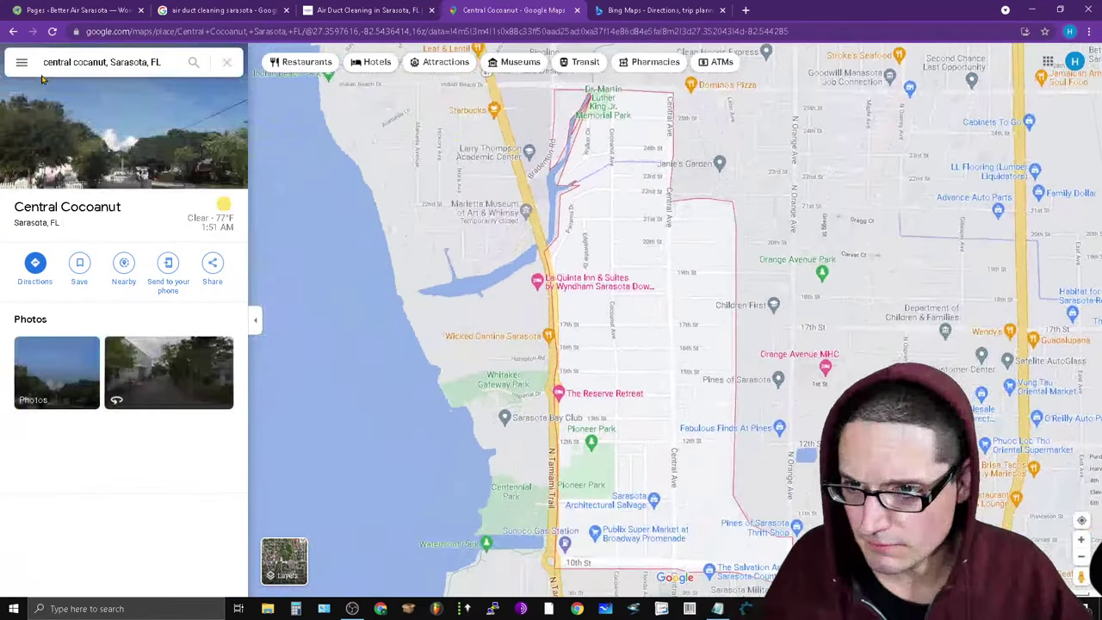
Remove 'Sarasota' from the query and rerun the search as 'central cocanut, FL'.
{"action": "double_click", "coordinate": [122, 62]}
{"action": "key", "text": "BackSpace"}
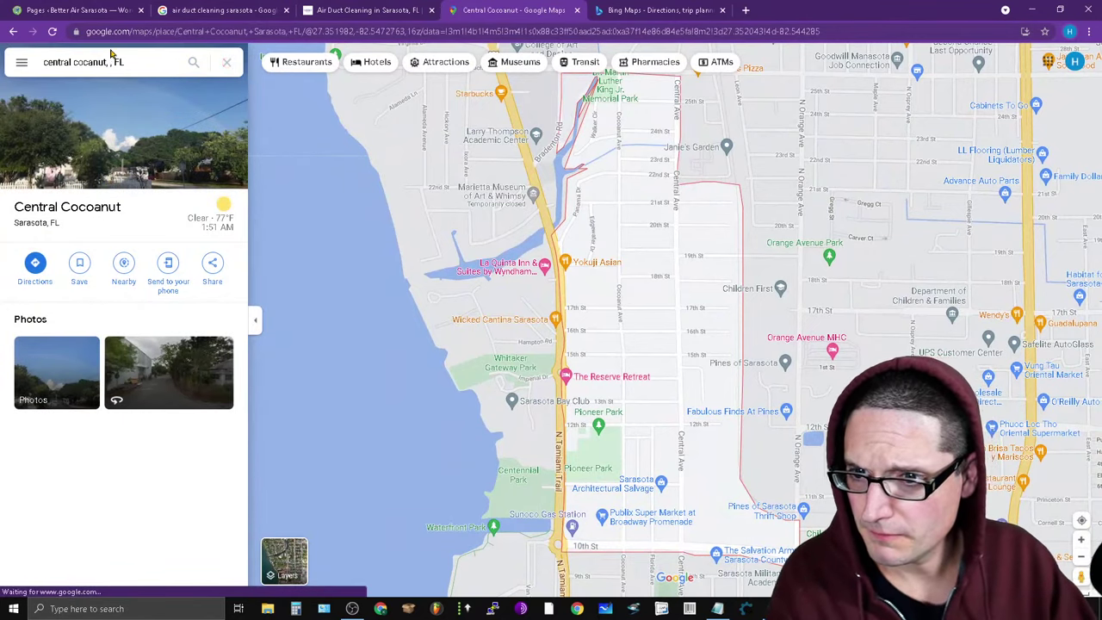
{"action": "key", "text": "BackSpace"}
{"action": "key", "text": "Return"}
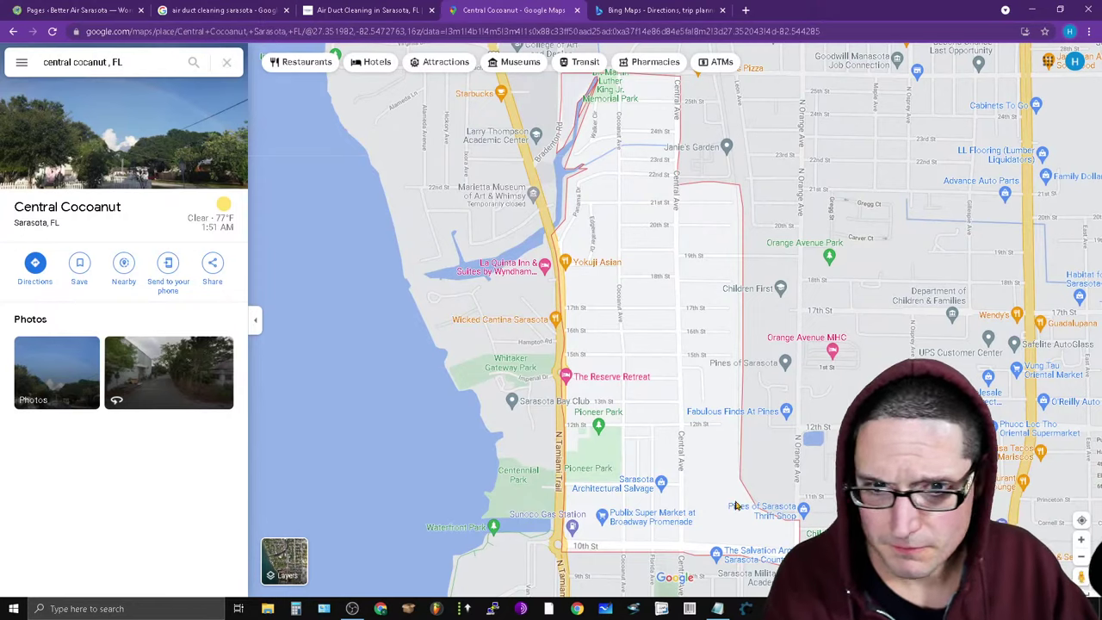
{"action": "left_click", "coordinate": [108, 62]}
{"action": "key", "text": "Return"}
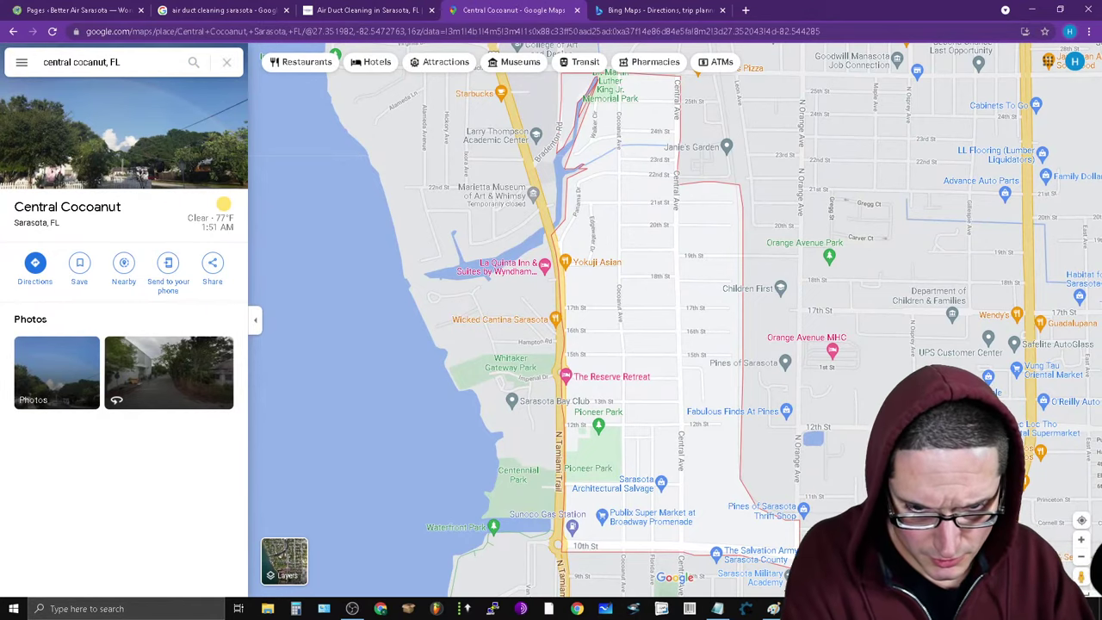
Copy 'poinsetta park' from Notepad and open Poinsettia Park, Sarasota in Google Maps.
{"action": "left_click", "coordinate": [717, 609]}
{"action": "scroll", "coordinate": [658, 390], "scroll_direction": "down", "scroll_amount": 6}
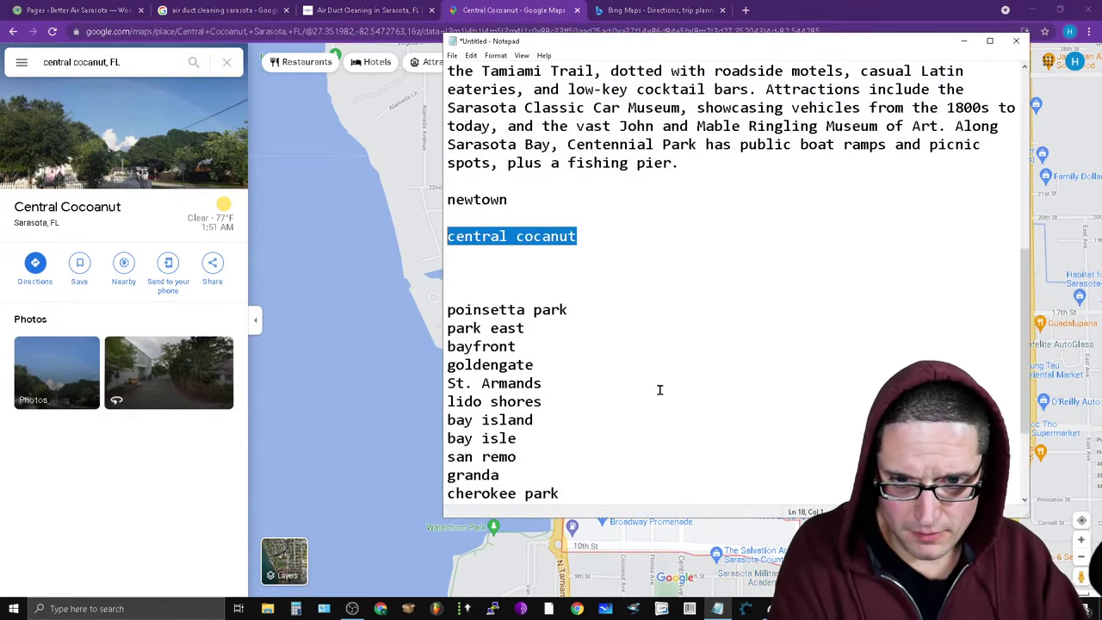
{"action": "left_click_drag", "start_coordinate": [584, 170], "coordinate": [475, 145]}
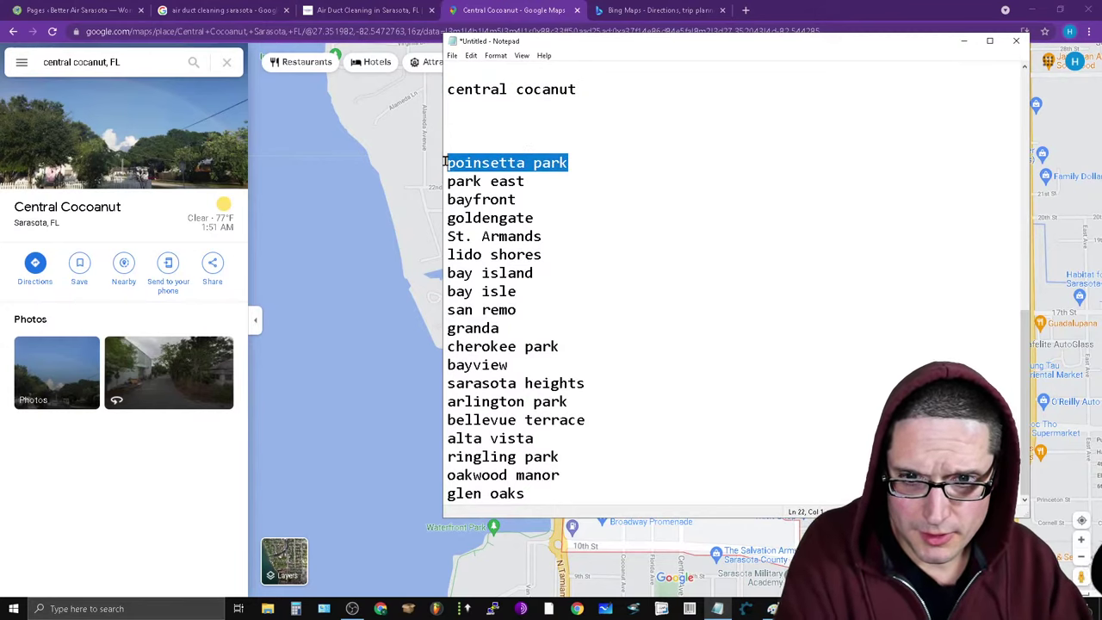
{"action": "right_click", "coordinate": [483, 157]}
{"action": "left_click", "coordinate": [517, 191]}
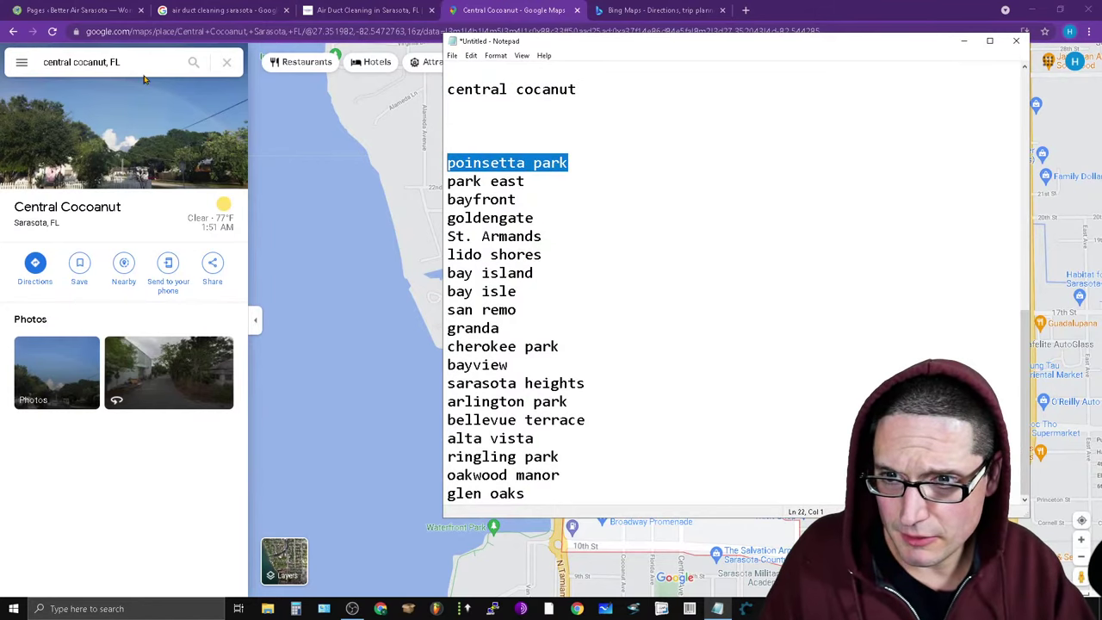
{"action": "left_click", "coordinate": [146, 68]}
{"action": "key", "text": "ctrl+v"}
{"action": "key", "text": "Return"}
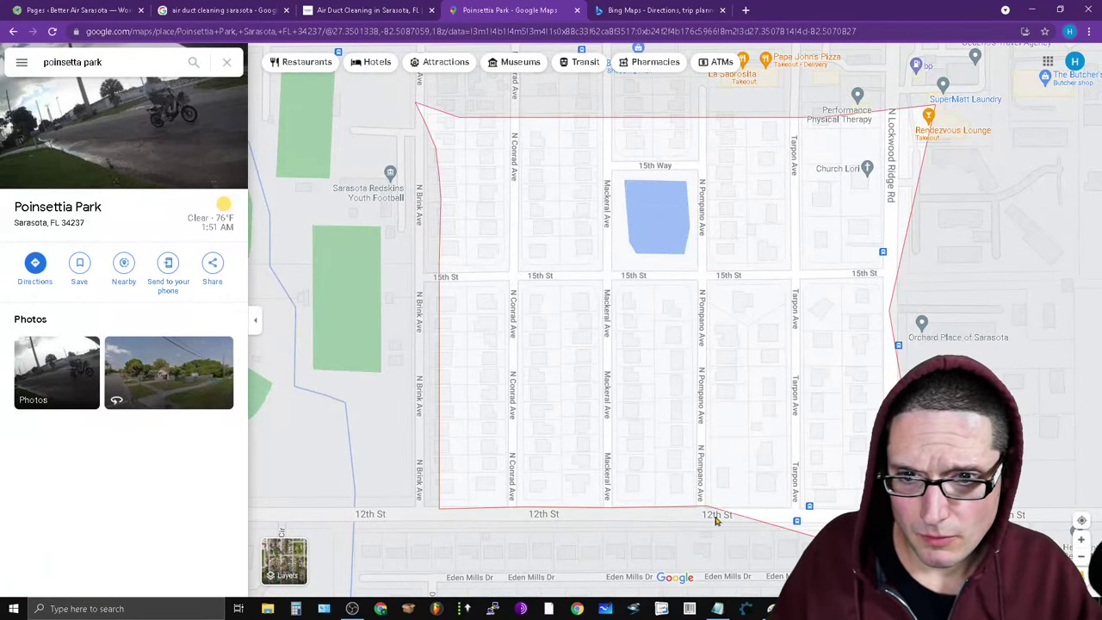
{"action": "left_click", "coordinate": [156, 62]}
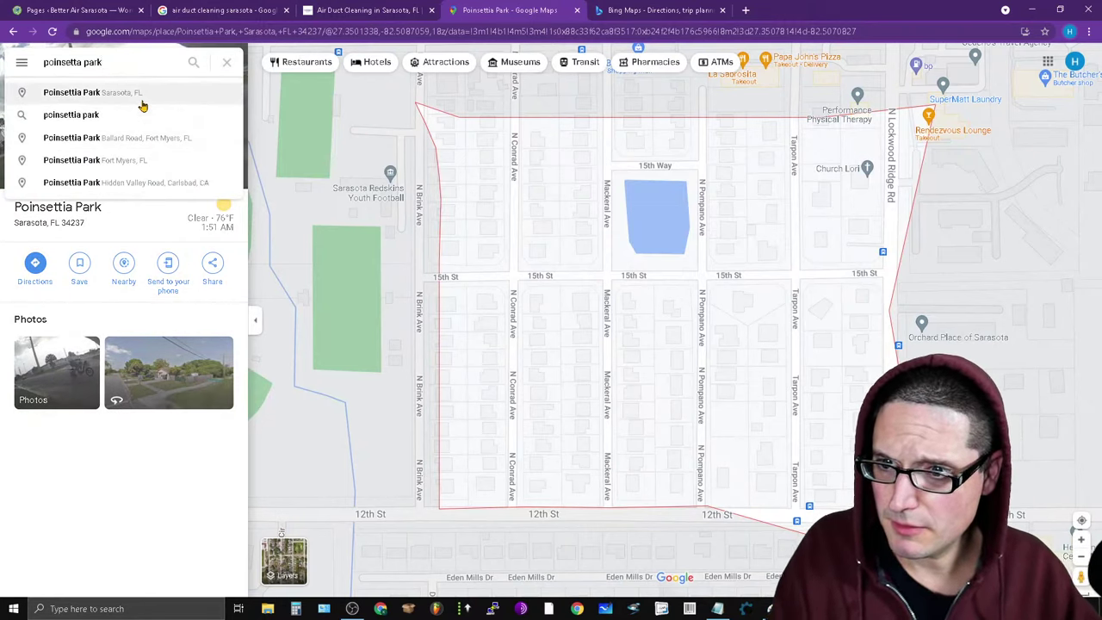
{"action": "left_click", "coordinate": [143, 92]}
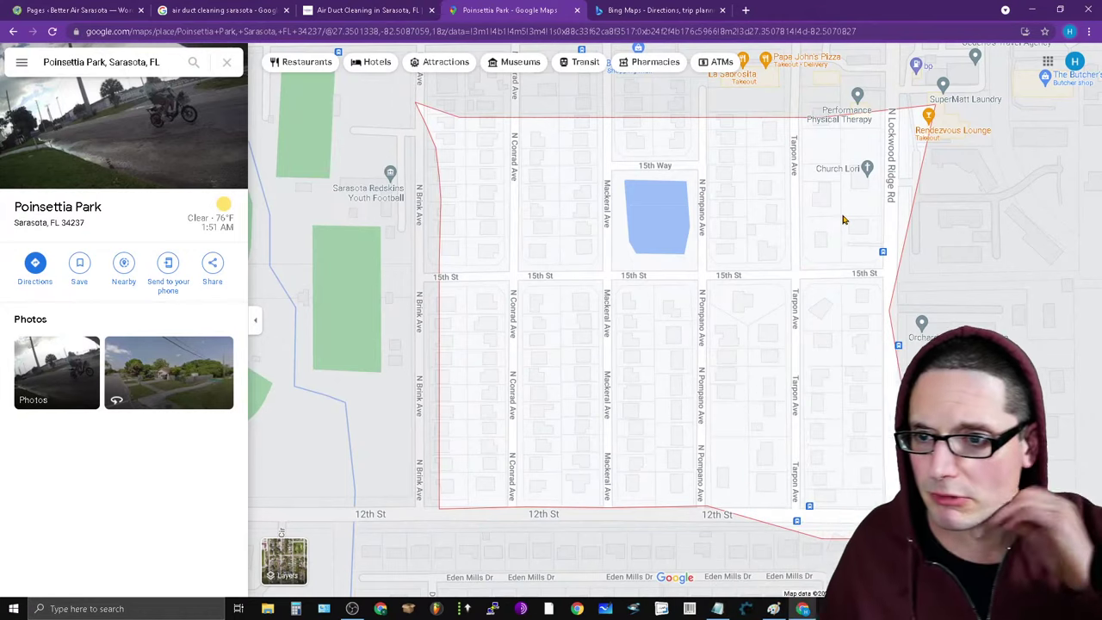
Finish the Notepad line as 'poinsetta park ( Residential area name streets )' and start a new line.
{"action": "left_click", "coordinate": [723, 609]}
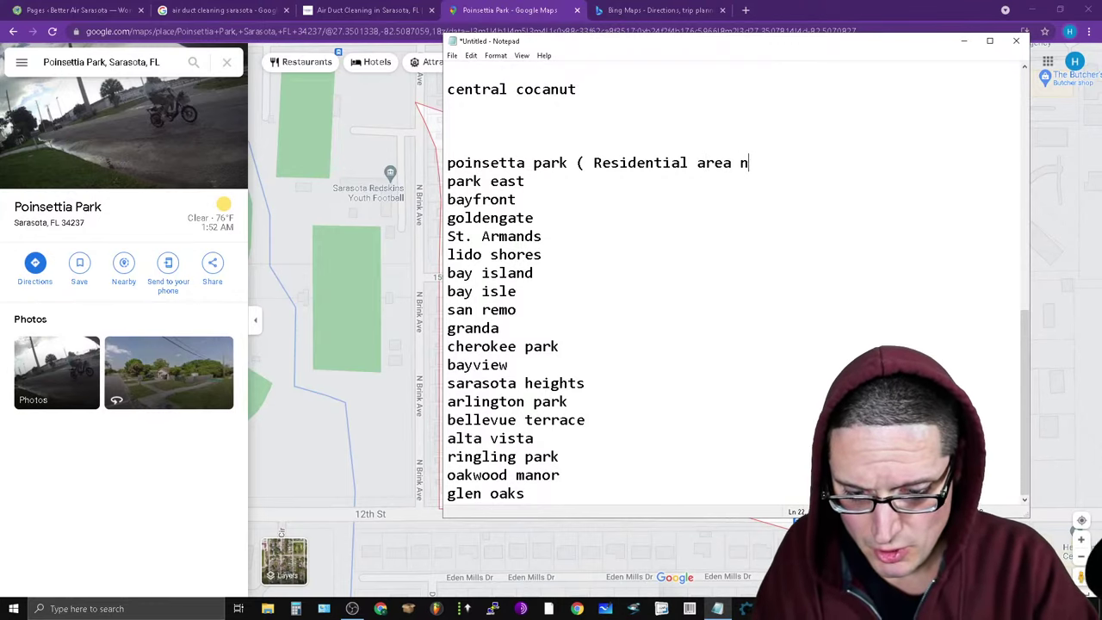
{"action": "type", "text": "ame streets"}
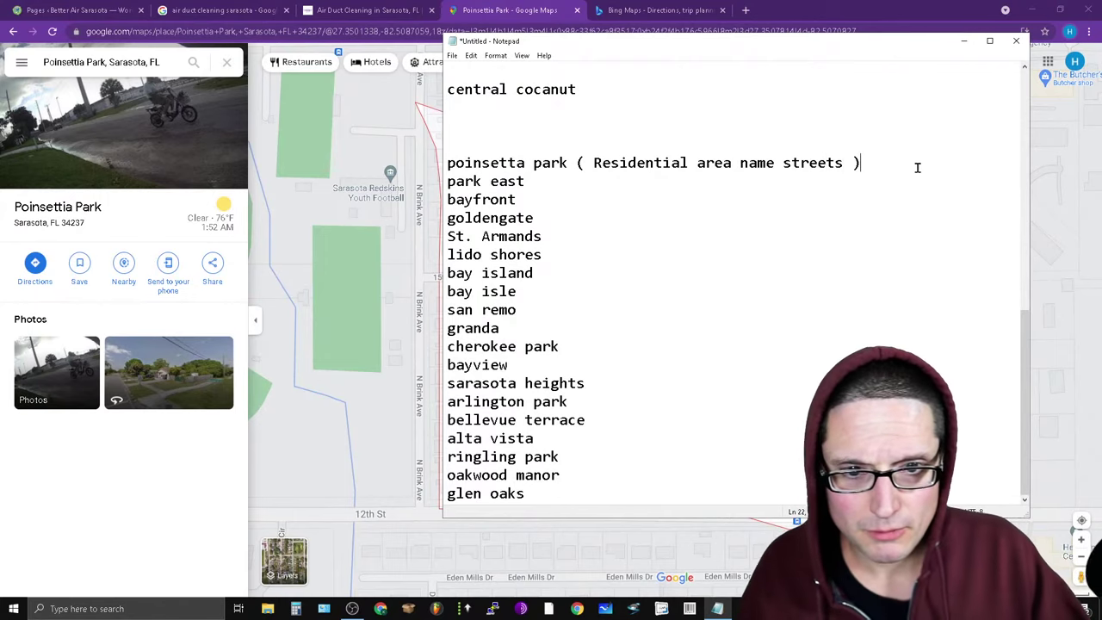
{"action": "key", "text": "Return"}
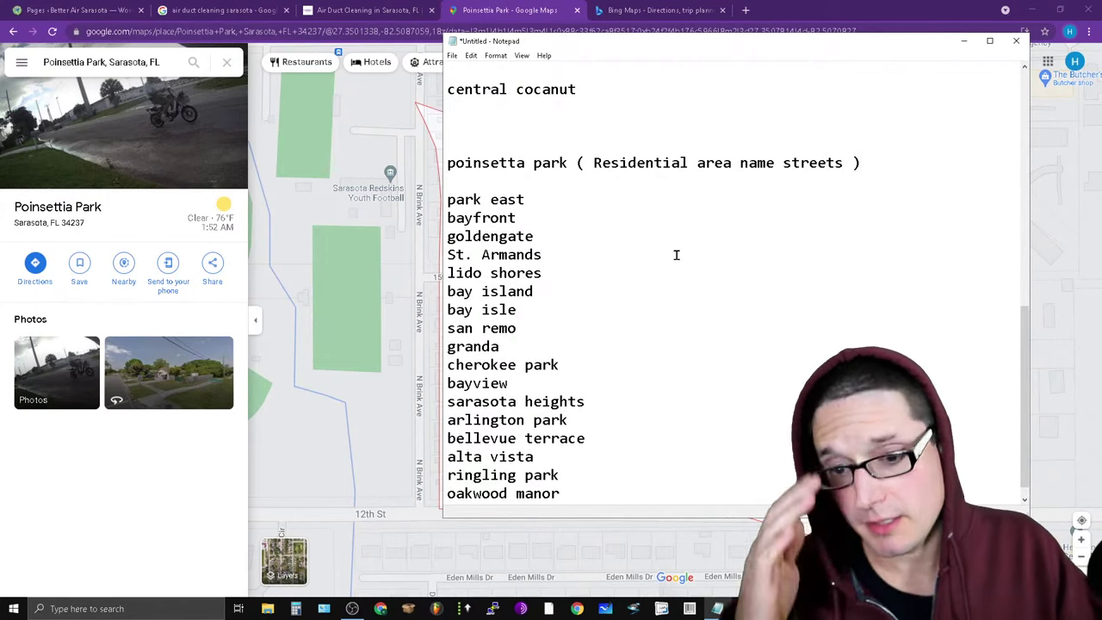
Copy the 'park east' entry, undoing an accidental paste over it, and select the Maps search.
{"action": "key", "text": "Down"}
{"action": "key", "text": "End"}
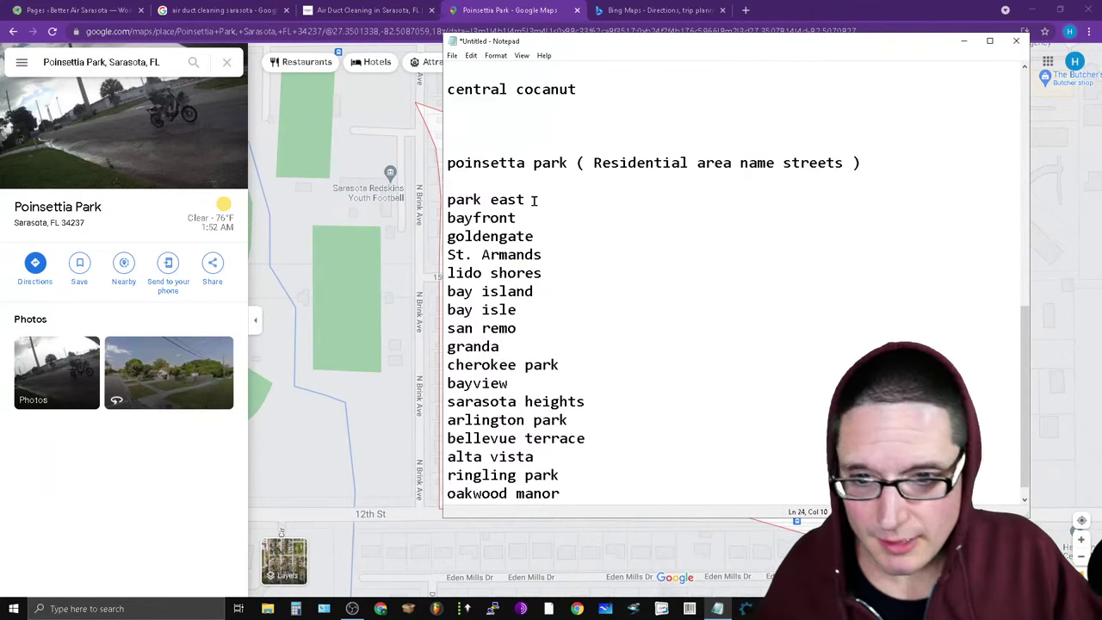
{"action": "key", "text": "shift+Home"}
{"action": "right_click", "coordinate": [508, 199]}
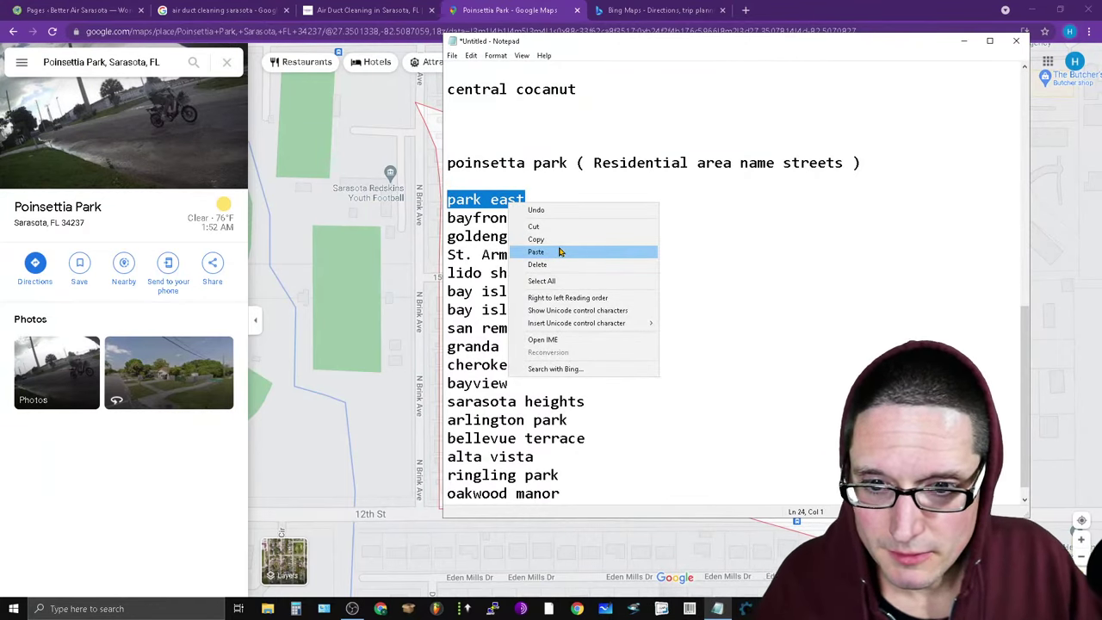
{"action": "left_click", "coordinate": [560, 248]}
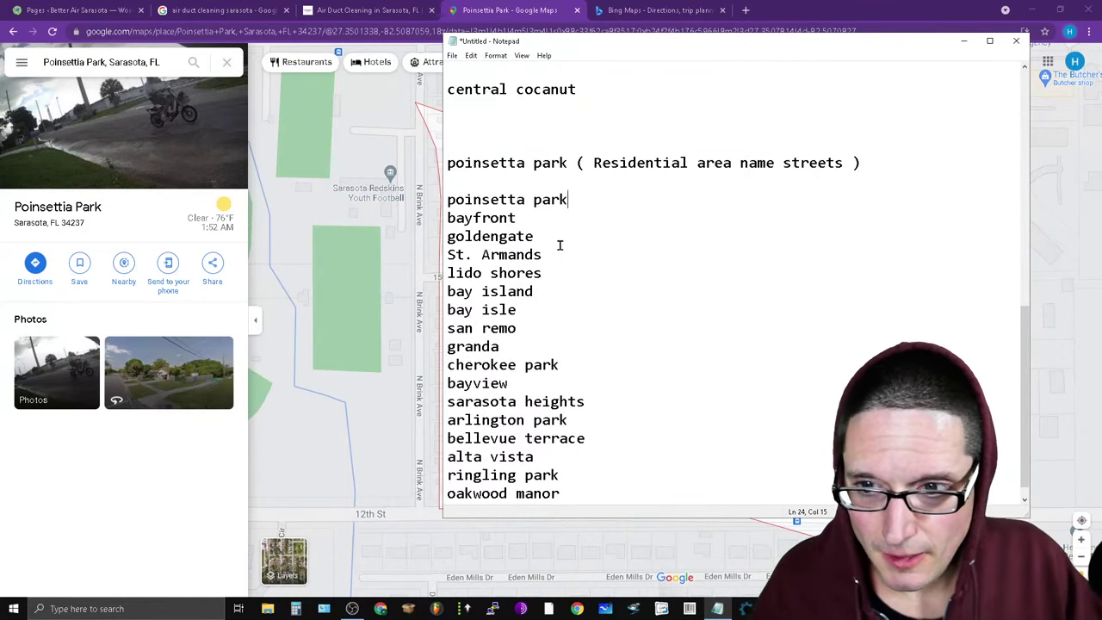
{"action": "left_click", "coordinate": [471, 56]}
{"action": "left_click", "coordinate": [487, 69]}
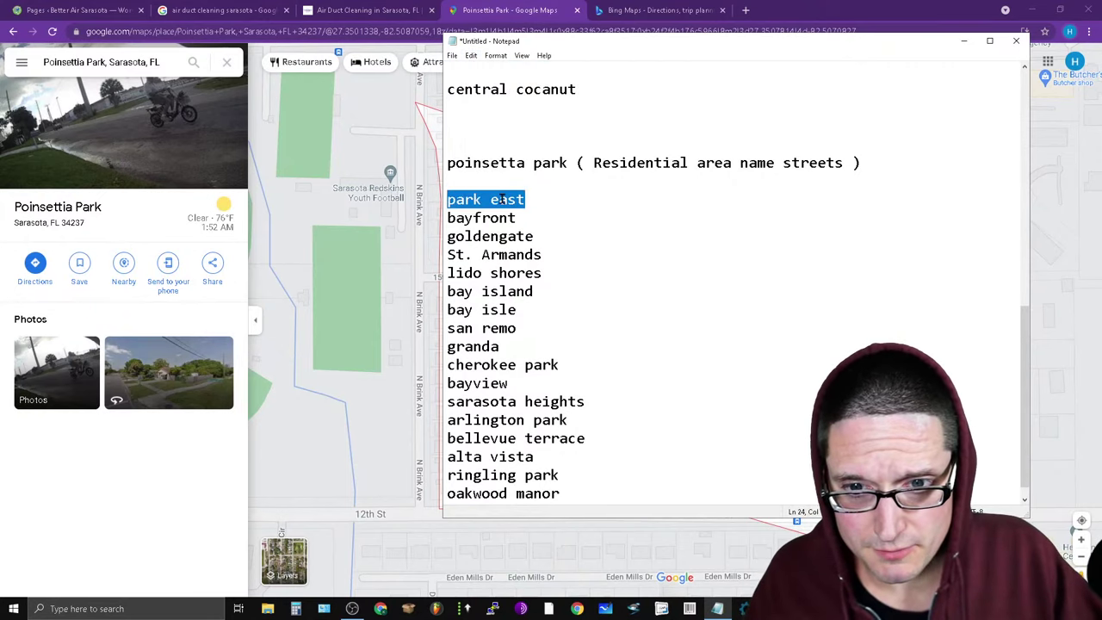
{"action": "right_click", "coordinate": [502, 199]}
{"action": "left_click", "coordinate": [559, 231]}
{"action": "left_click", "coordinate": [93, 64]}
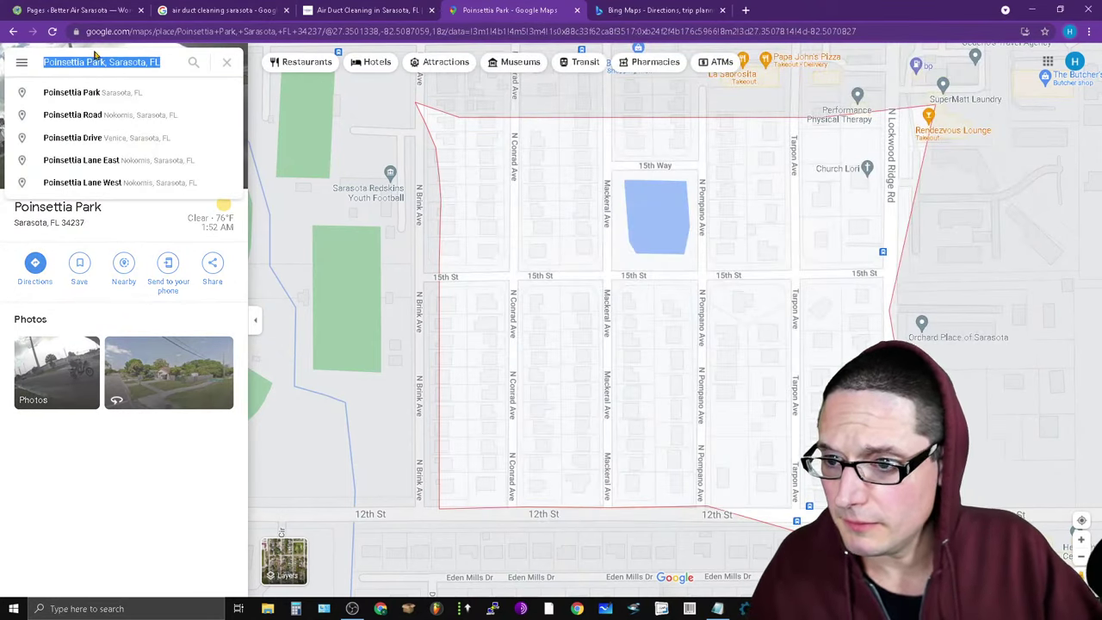
Search 'park east', open Park East, Sarasota, and zoom into its residential blocks.
{"action": "key", "text": "ctrl+v"}
{"action": "left_click", "coordinate": [167, 160]}
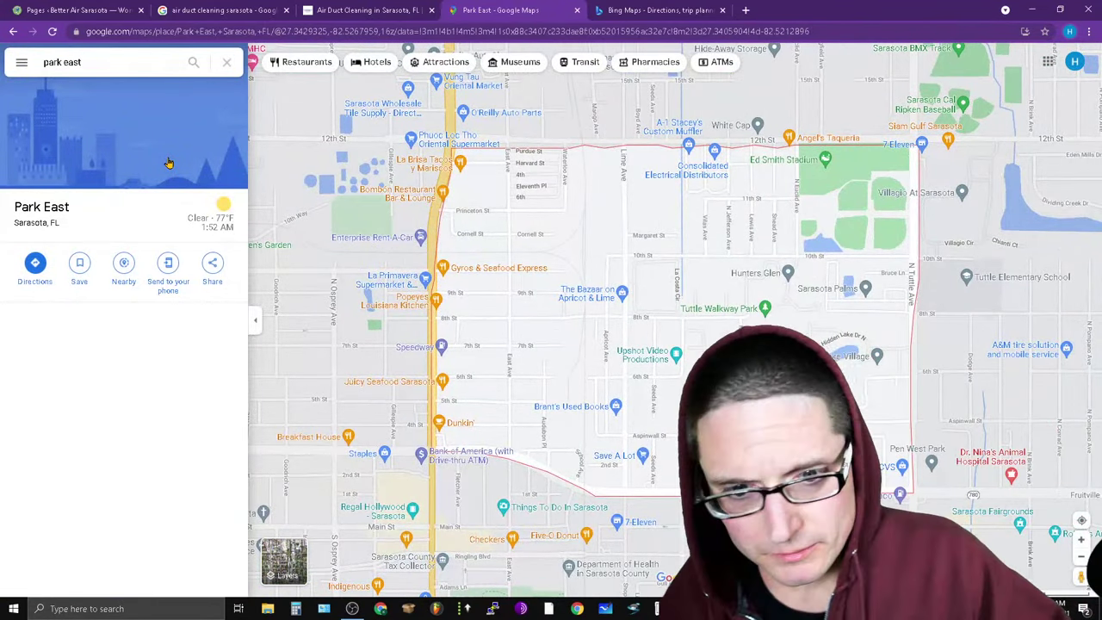
{"action": "scroll", "coordinate": [579, 348], "scroll_direction": "up", "scroll_amount": 2}
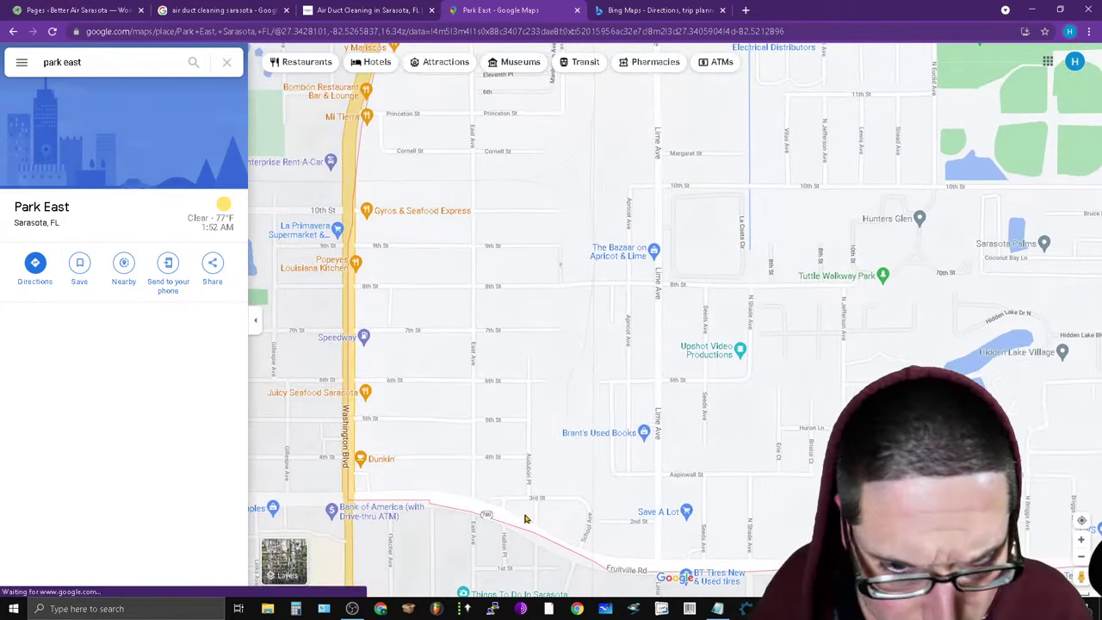
{"action": "scroll", "coordinate": [432, 293], "scroll_direction": "up", "scroll_amount": 3}
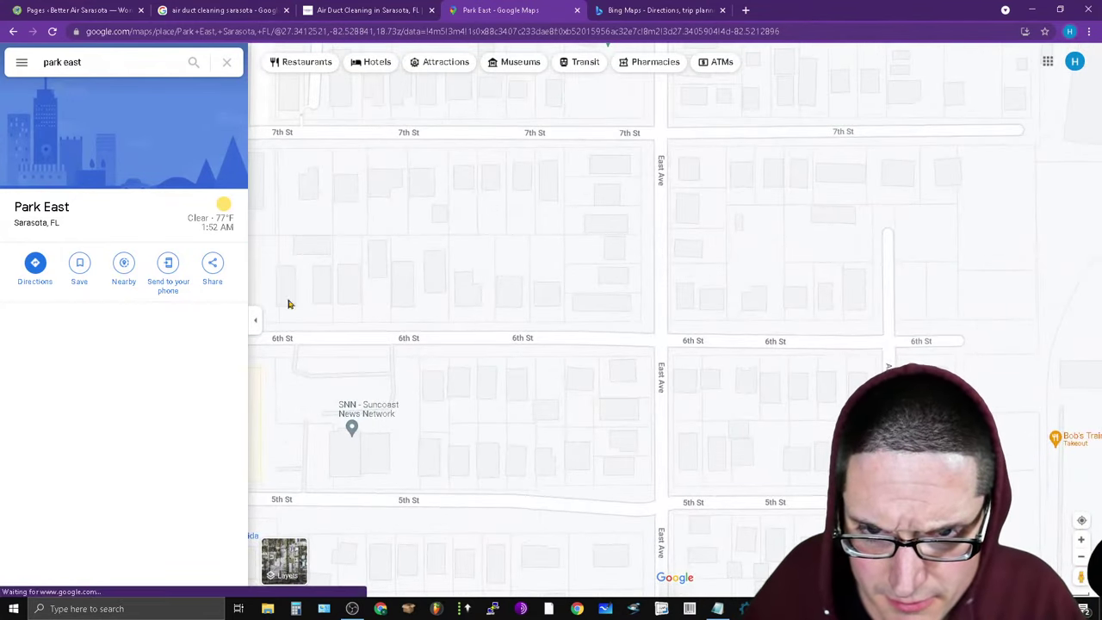
{"action": "scroll", "coordinate": [291, 303], "scroll_direction": "down", "scroll_amount": 3}
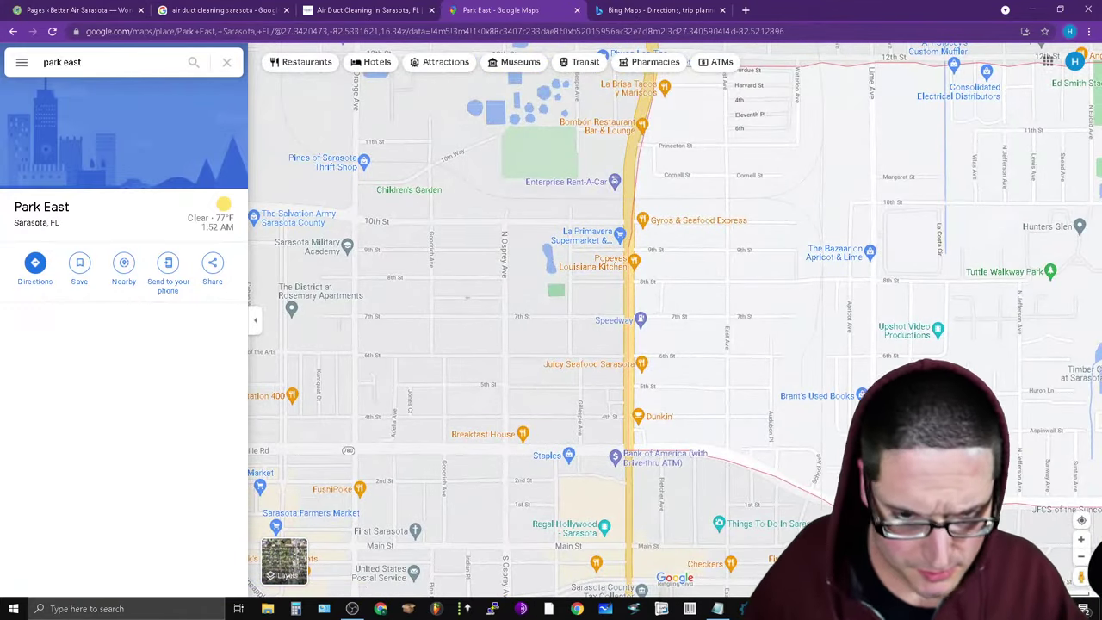
Mark the park east line as 'park east - res' with a blank line after it, and copy 'bayfront'.
{"action": "left_click", "coordinate": [717, 609]}
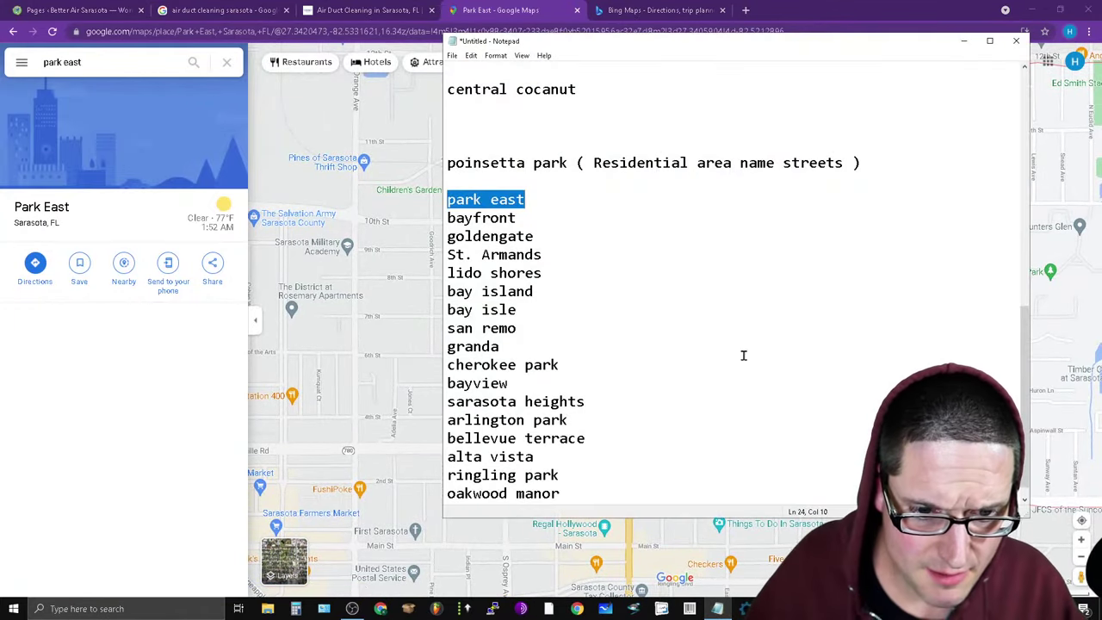
{"action": "left_click", "coordinate": [554, 199]}
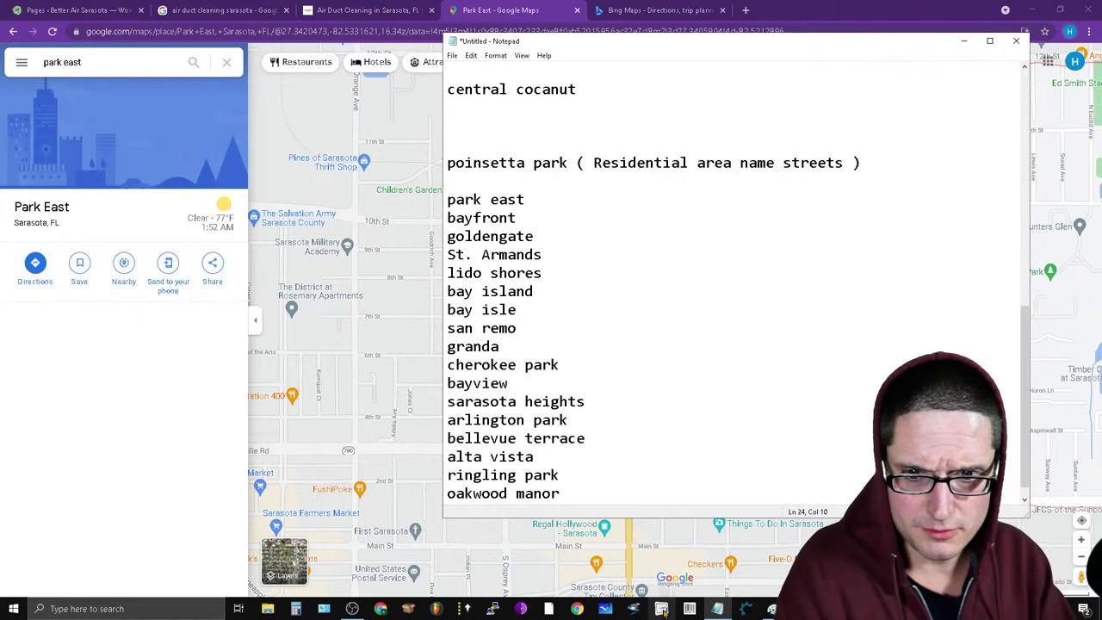
{"action": "key", "text": "Return"}
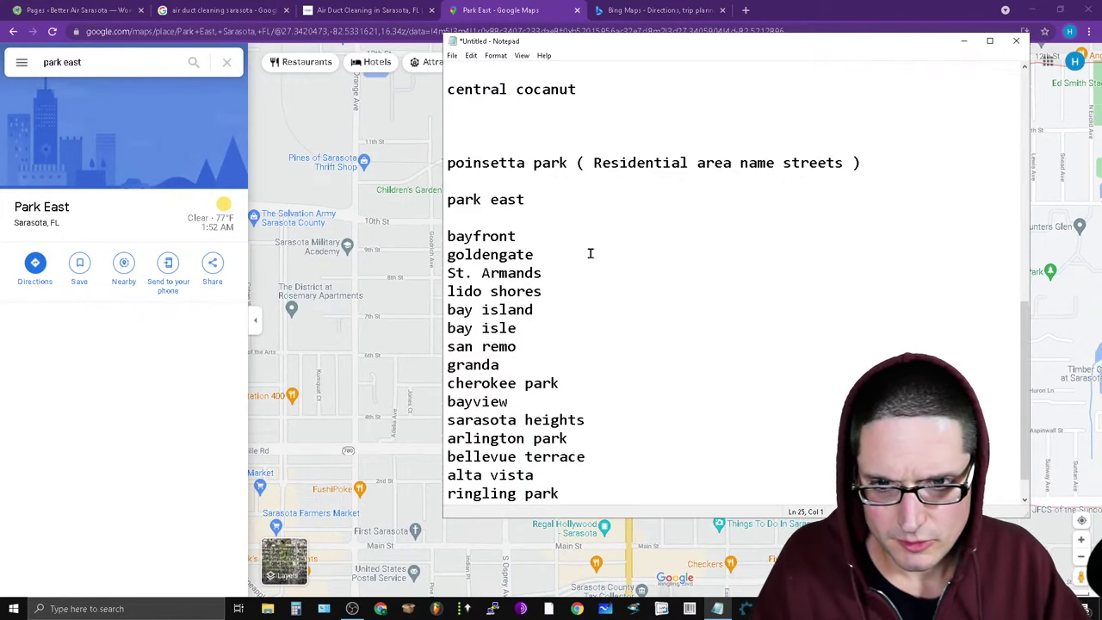
{"action": "left_click", "coordinate": [605, 203]}
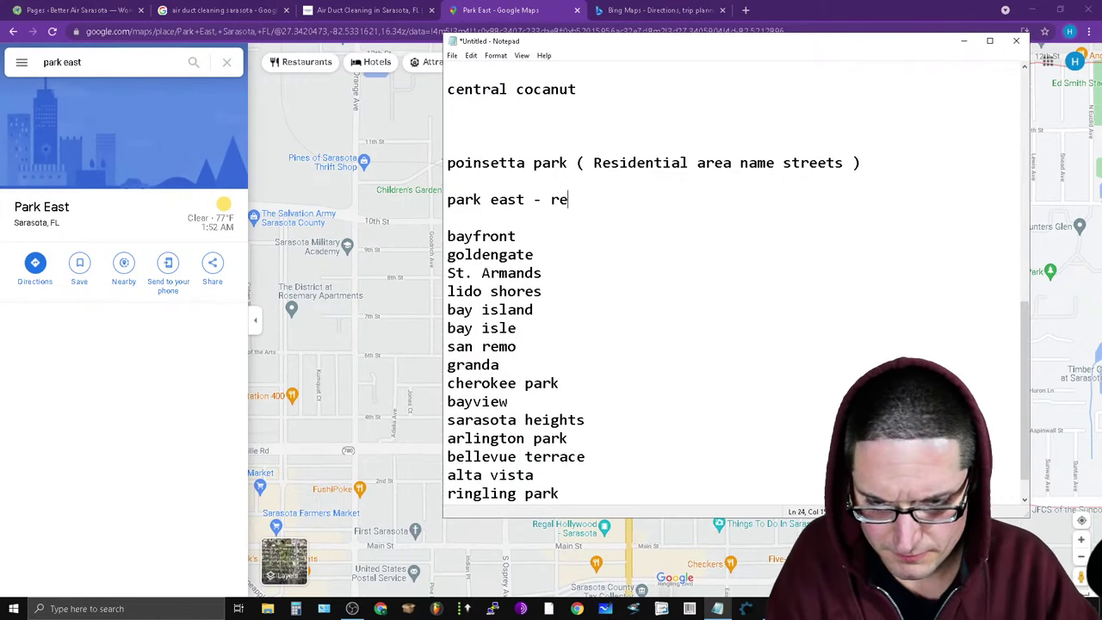
{"action": "left_click_drag", "start_coordinate": [552, 234], "coordinate": [444, 236]}
{"action": "right_click", "coordinate": [450, 240]}
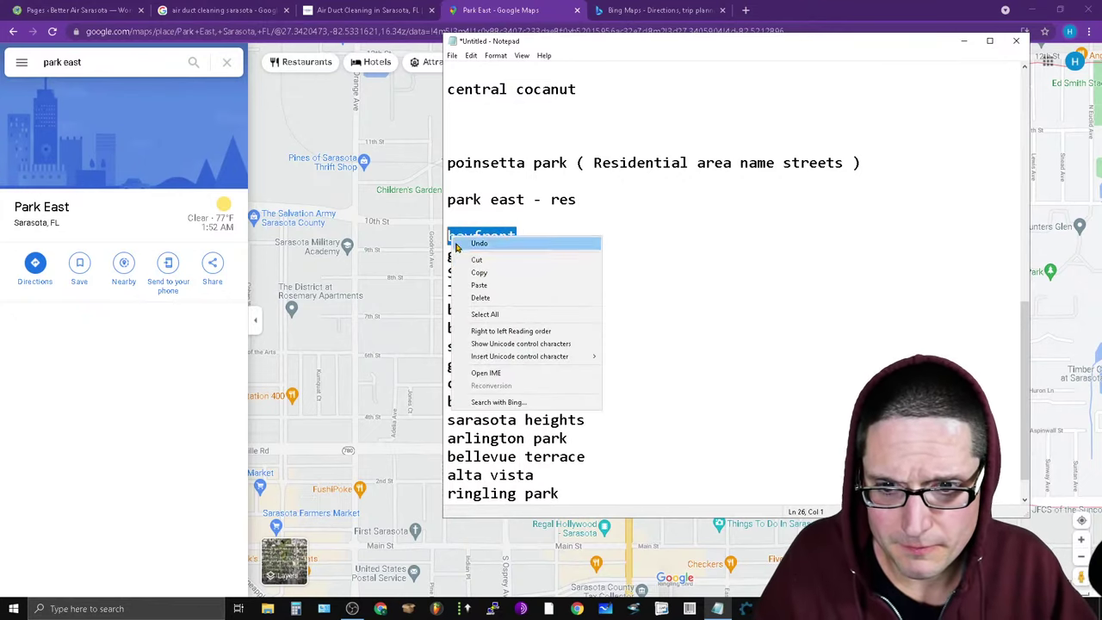
{"action": "left_click", "coordinate": [482, 272]}
{"action": "triple_click", "coordinate": [108, 62]}
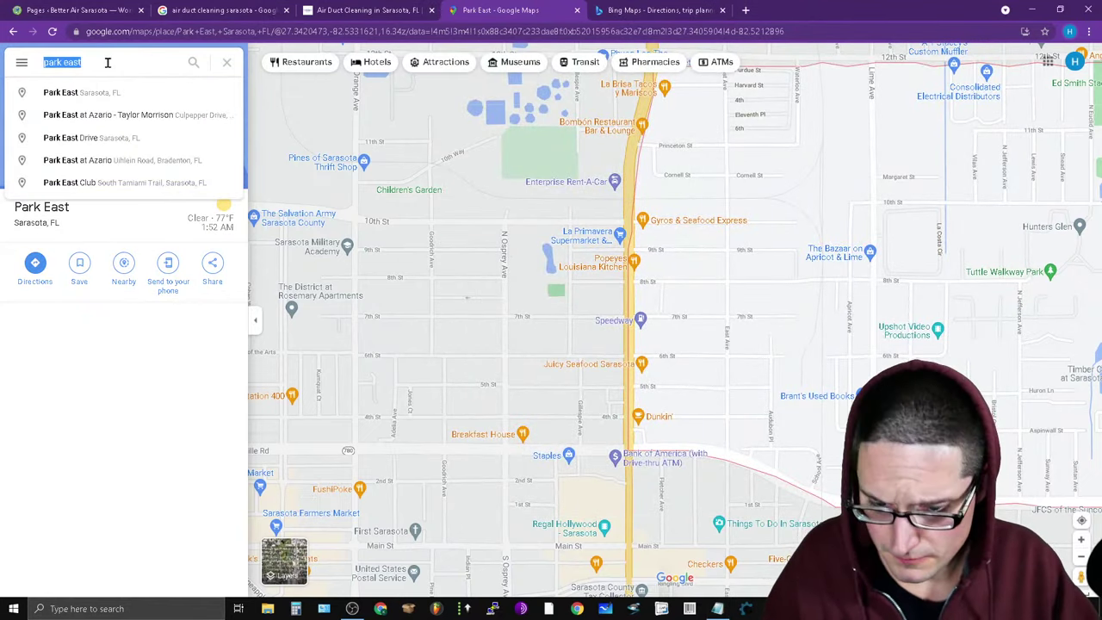
Search 'bayfront', open Bayfront, Sarasota, FL, and zoom and pan around its boundary by the causeway.
{"action": "key", "text": "ctrl+v"}
{"action": "key", "text": "Return"}
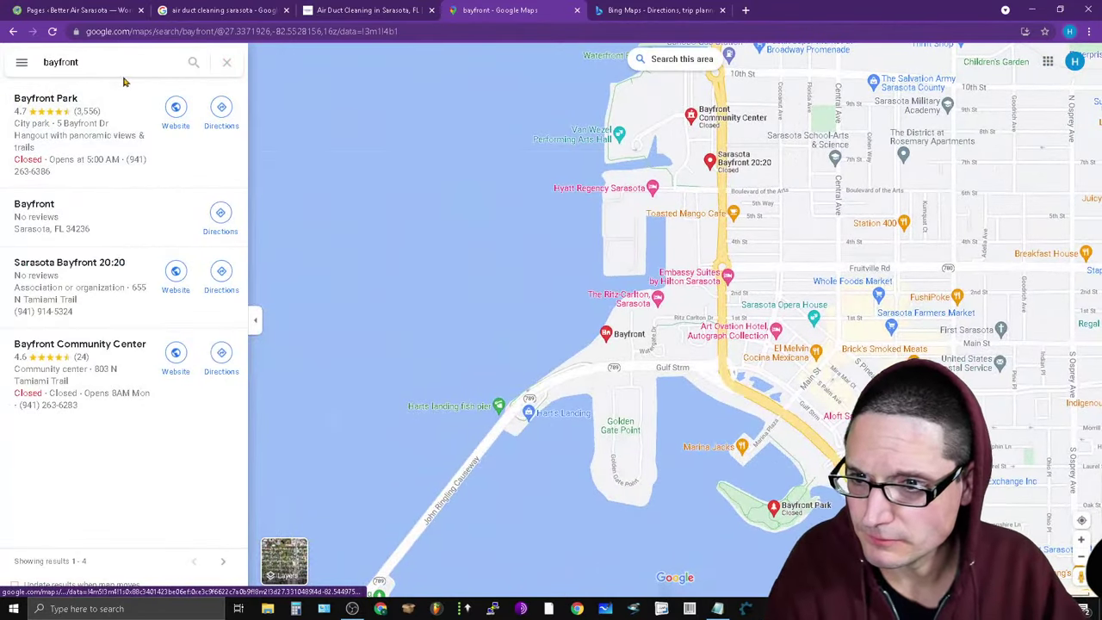
{"action": "left_click", "coordinate": [135, 62]}
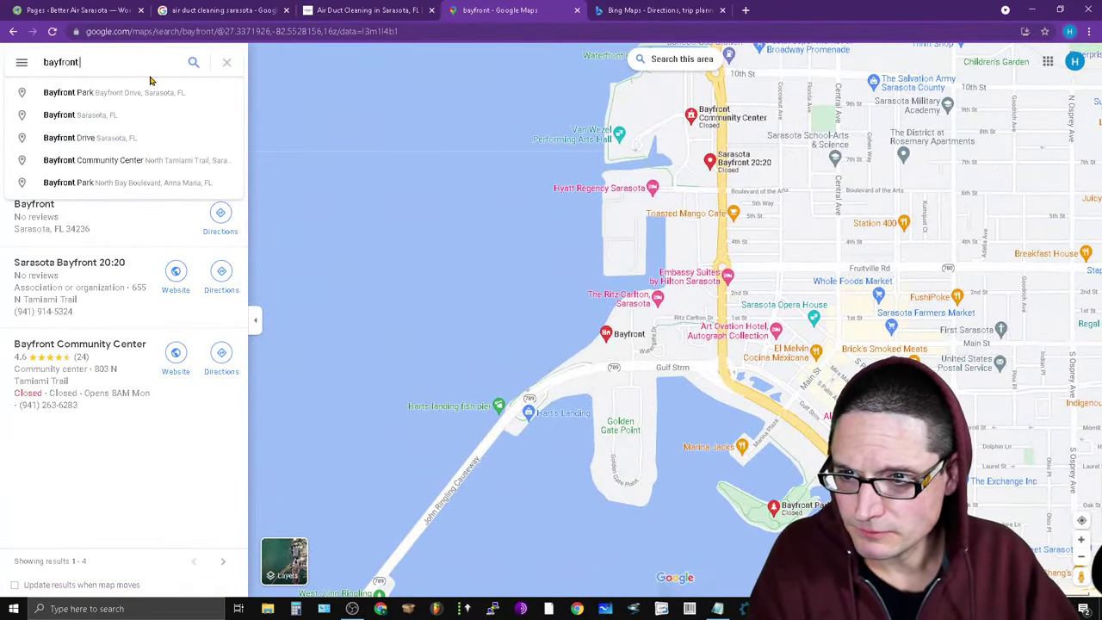
{"action": "left_click", "coordinate": [130, 118]}
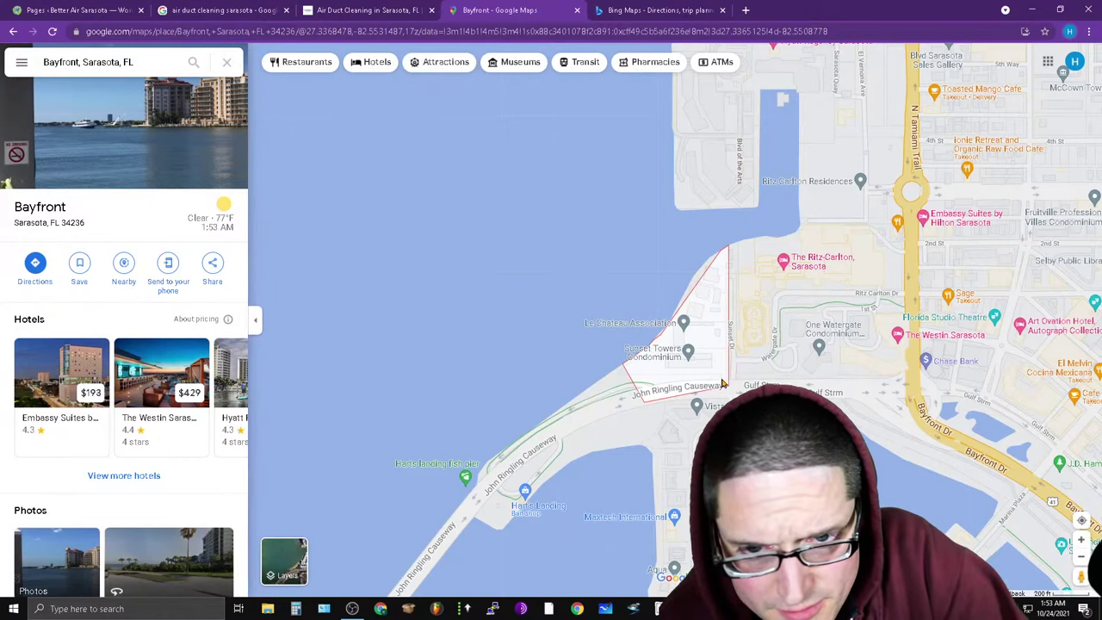
{"action": "scroll", "coordinate": [746, 364], "scroll_direction": "up", "scroll_amount": 2}
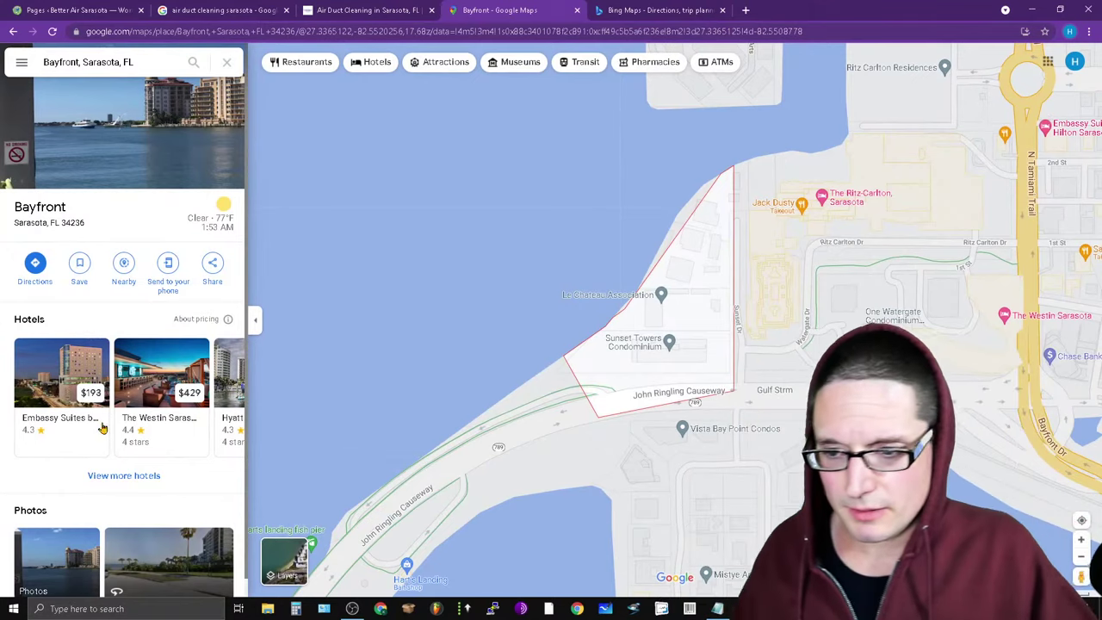
{"action": "scroll", "coordinate": [971, 366], "scroll_direction": "up", "scroll_amount": 2}
{"action": "scroll", "coordinate": [471, 304], "scroll_direction": "up", "scroll_amount": 1}
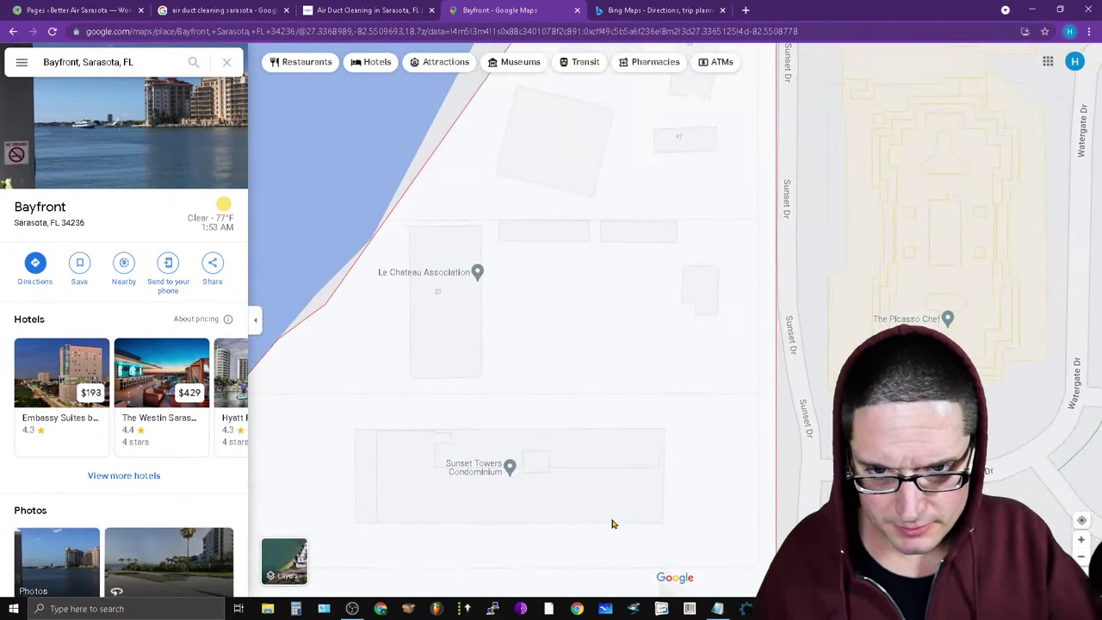
{"action": "scroll", "coordinate": [723, 282], "scroll_direction": "up", "scroll_amount": 1}
{"action": "left_click_drag", "start_coordinate": [723, 281], "coordinate": [947, 277]}
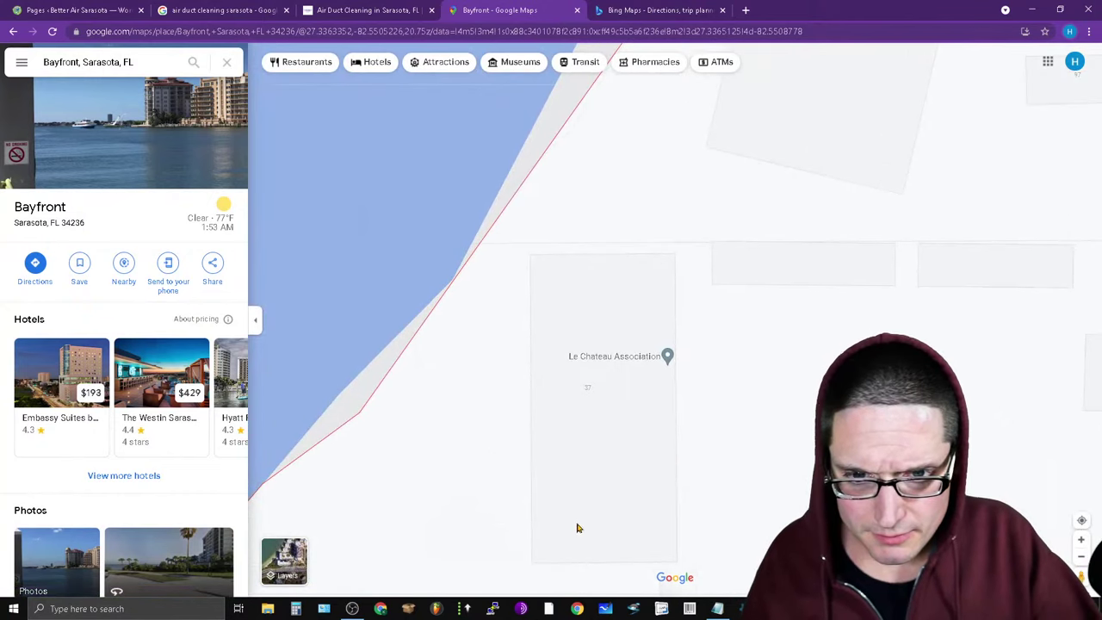
{"action": "left_click_drag", "start_coordinate": [603, 396], "coordinate": [629, 475]}
{"action": "scroll", "coordinate": [628, 476], "scroll_direction": "down", "scroll_amount": 2}
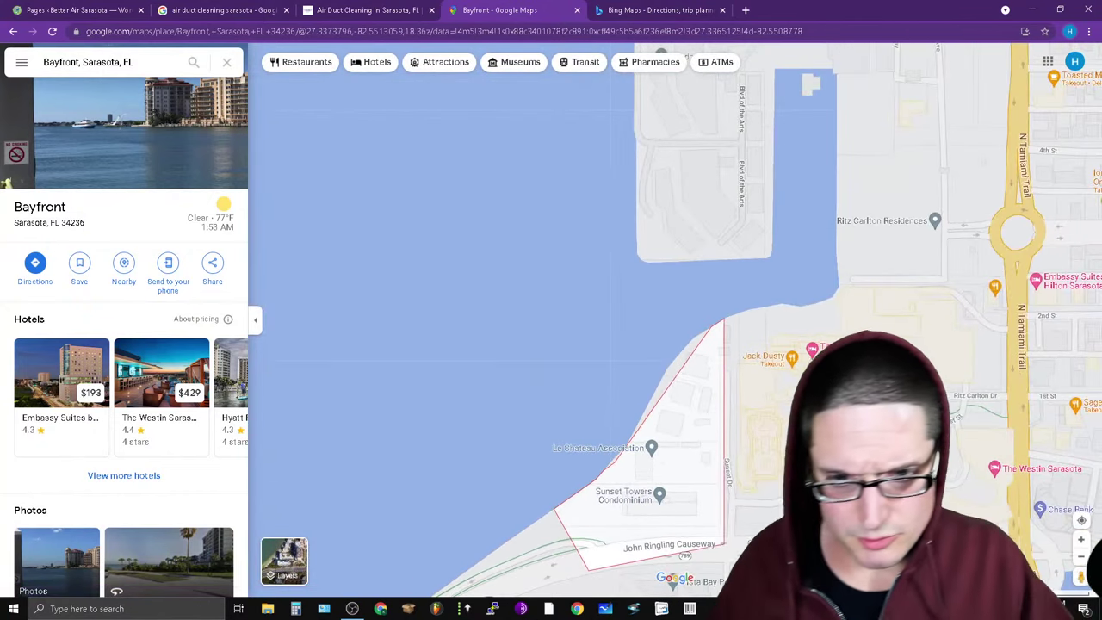
Add a blank line after bayfront, copy 'goldengate', and search it in Google Maps.
{"action": "left_click", "coordinate": [718, 609]}
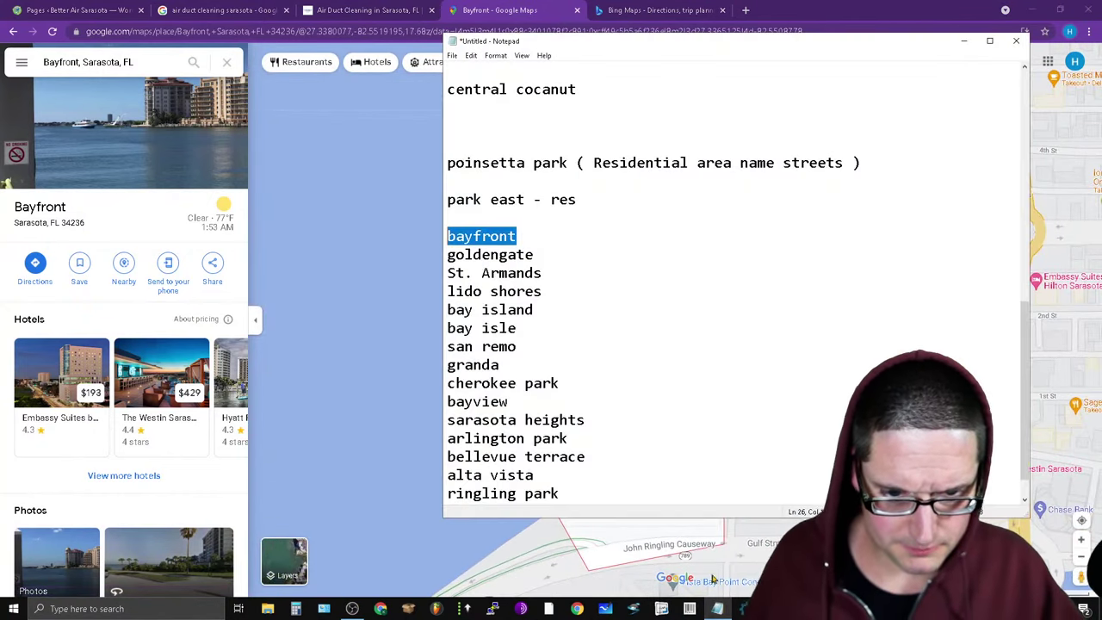
{"action": "left_click", "coordinate": [568, 239]}
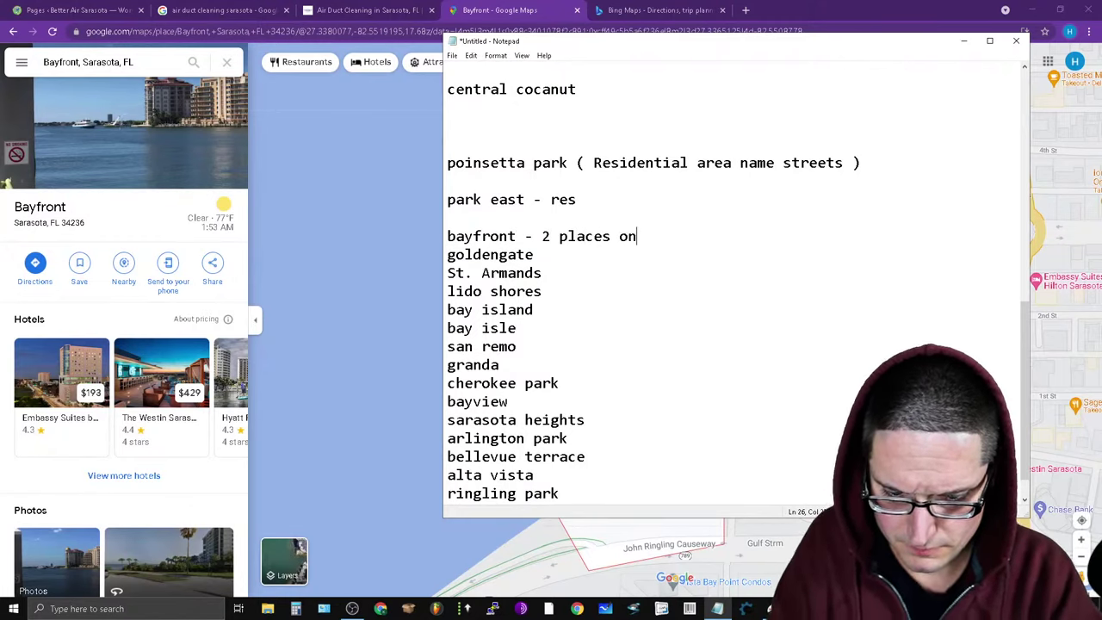
{"action": "key", "text": "Return"}
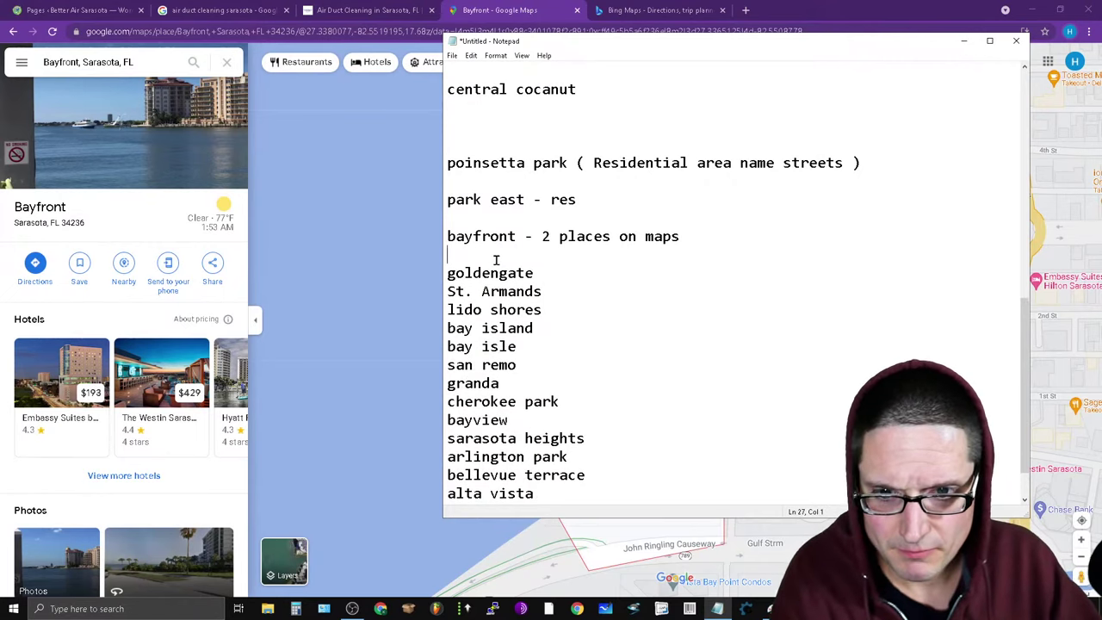
{"action": "double_click", "coordinate": [498, 271]}
{"action": "right_click", "coordinate": [515, 276]}
{"action": "left_click", "coordinate": [554, 319]}
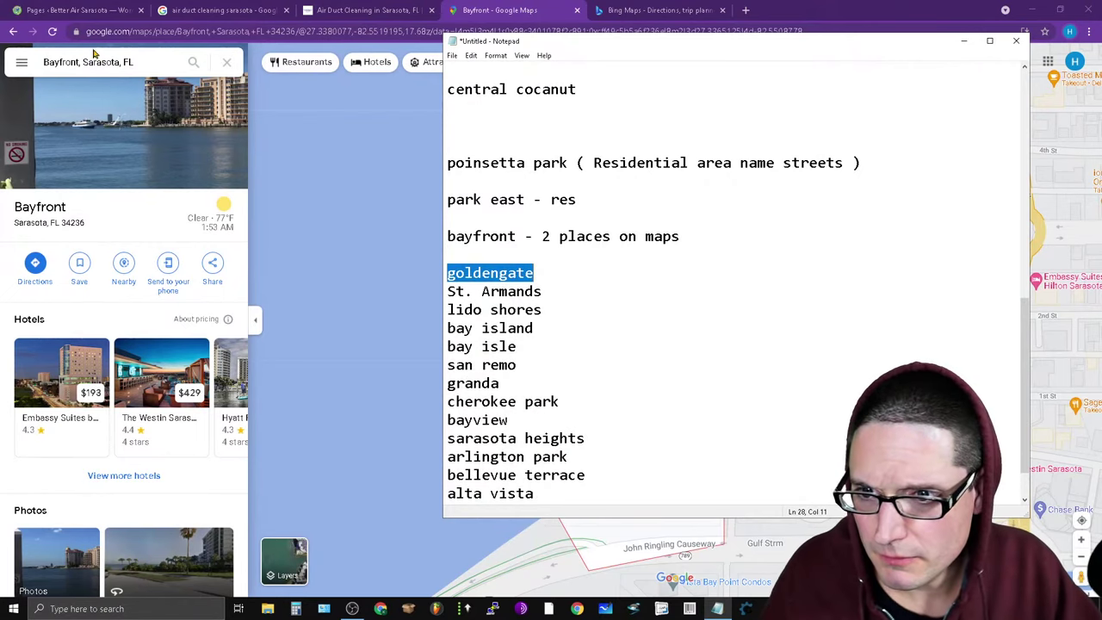
{"action": "double_click", "coordinate": [93, 69]}
{"action": "key", "text": "ctrl+a"}
{"action": "key", "text": "ctrl+v"}
{"action": "key", "text": "Return"}
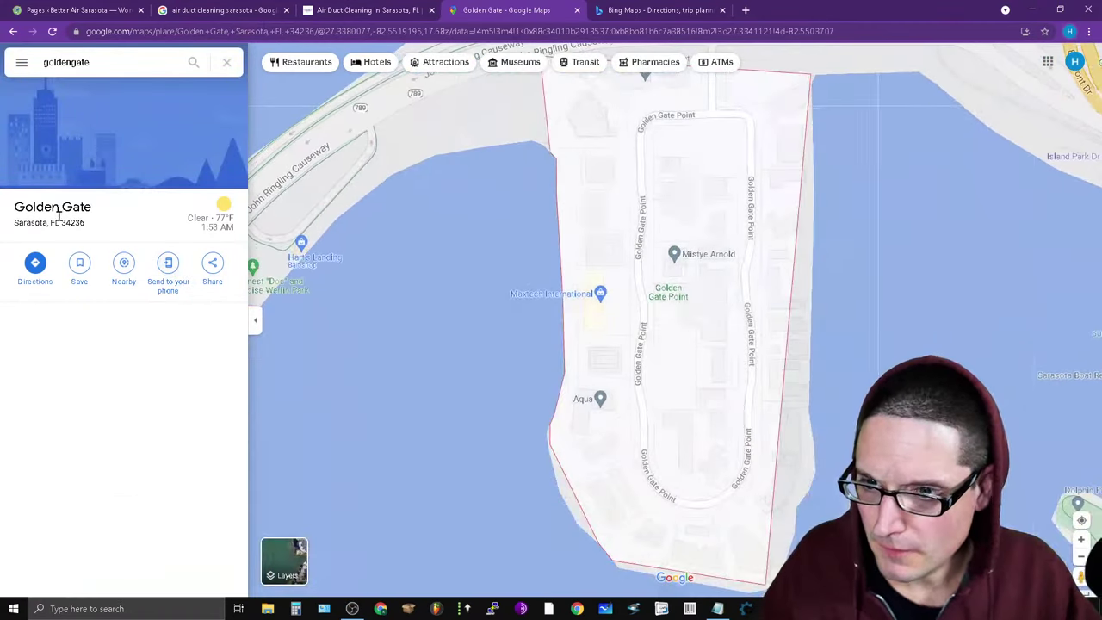
{"action": "scroll", "coordinate": [736, 466], "scroll_direction": "up", "scroll_amount": 1}
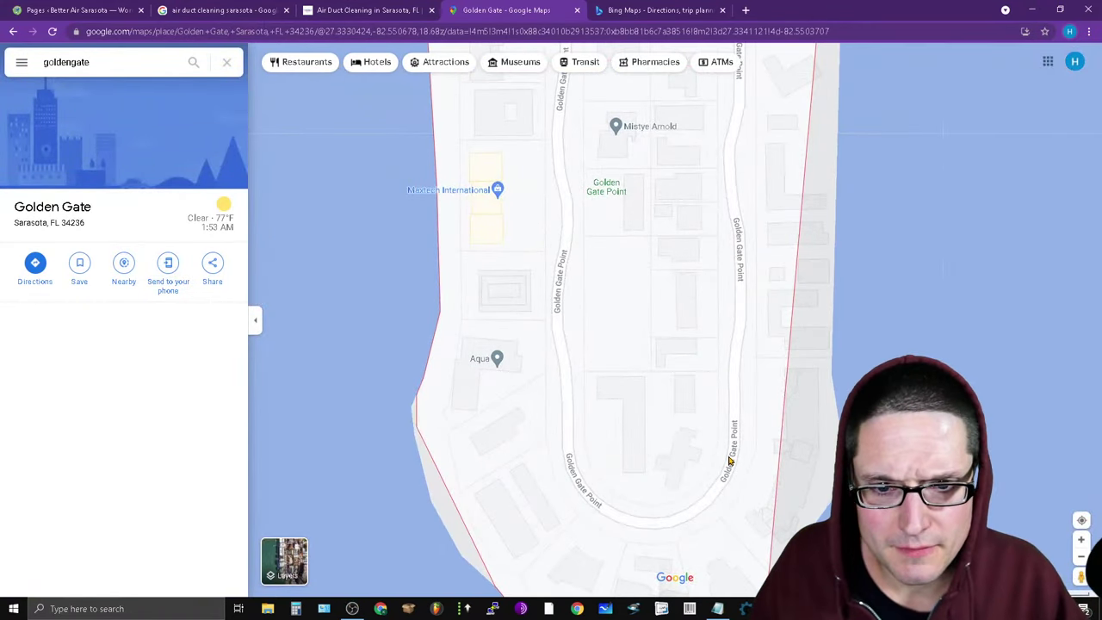
{"action": "scroll", "coordinate": [728, 457], "scroll_direction": "down", "scroll_amount": 1}
{"action": "scroll", "coordinate": [720, 453], "scroll_direction": "up", "scroll_amount": 3}
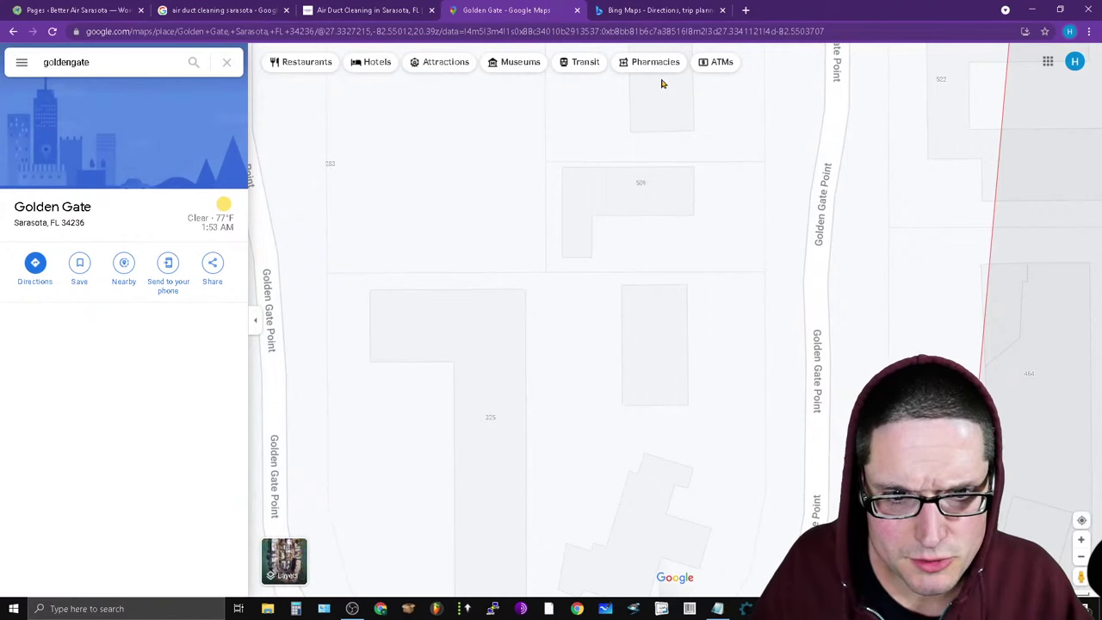
{"action": "right_click", "coordinate": [649, 206]}
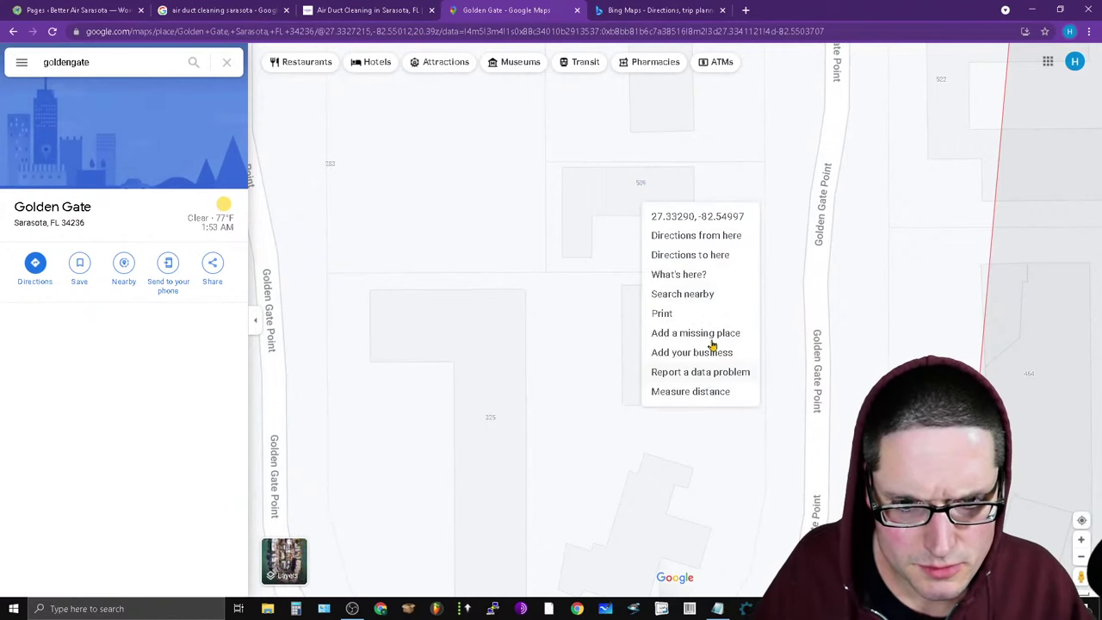
{"action": "left_click", "coordinate": [715, 277]}
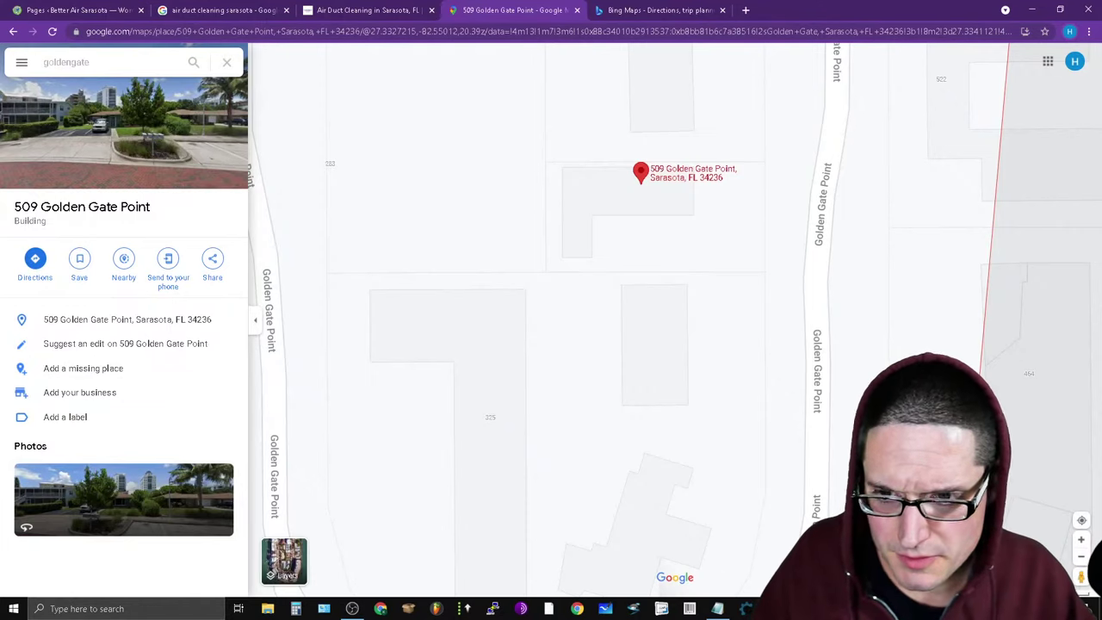
Mark the line as 'goldengate - commercial' with a blank line below, and copy 'St. Armands'.
{"action": "mouse_move", "coordinate": [720, 609]}
{"action": "left_click", "coordinate": [714, 518]}
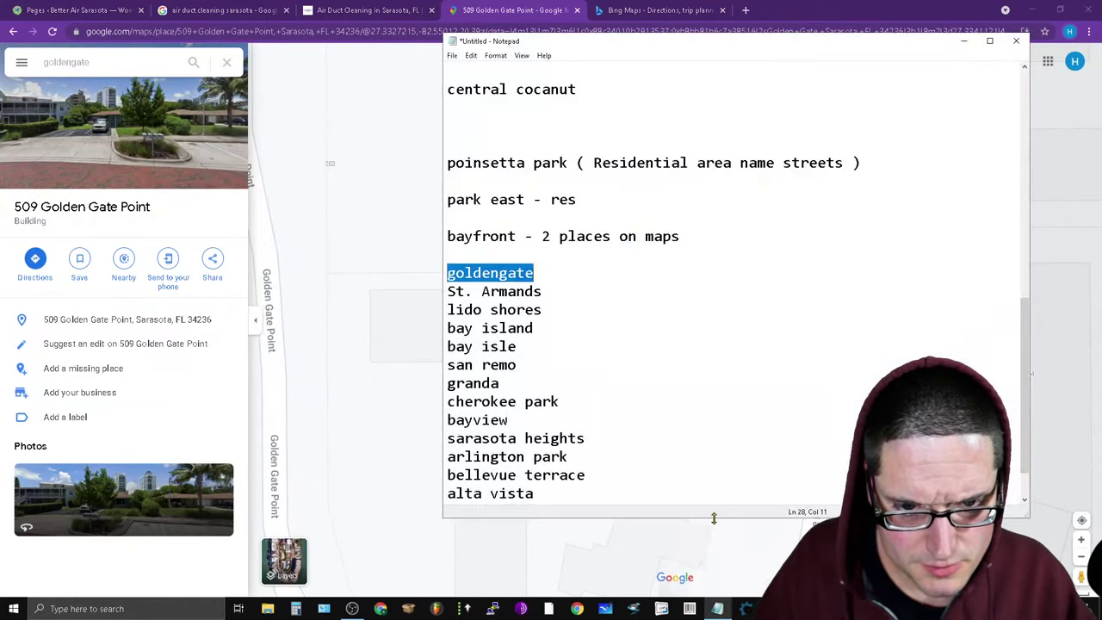
{"action": "left_click", "coordinate": [590, 269]}
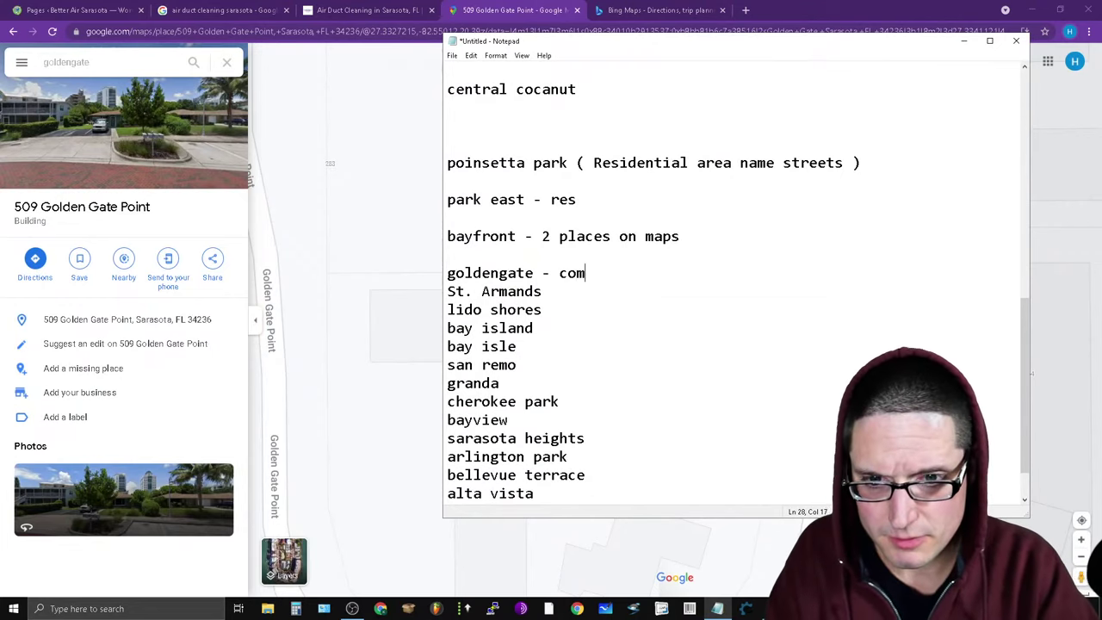
{"action": "key", "text": "Return"}
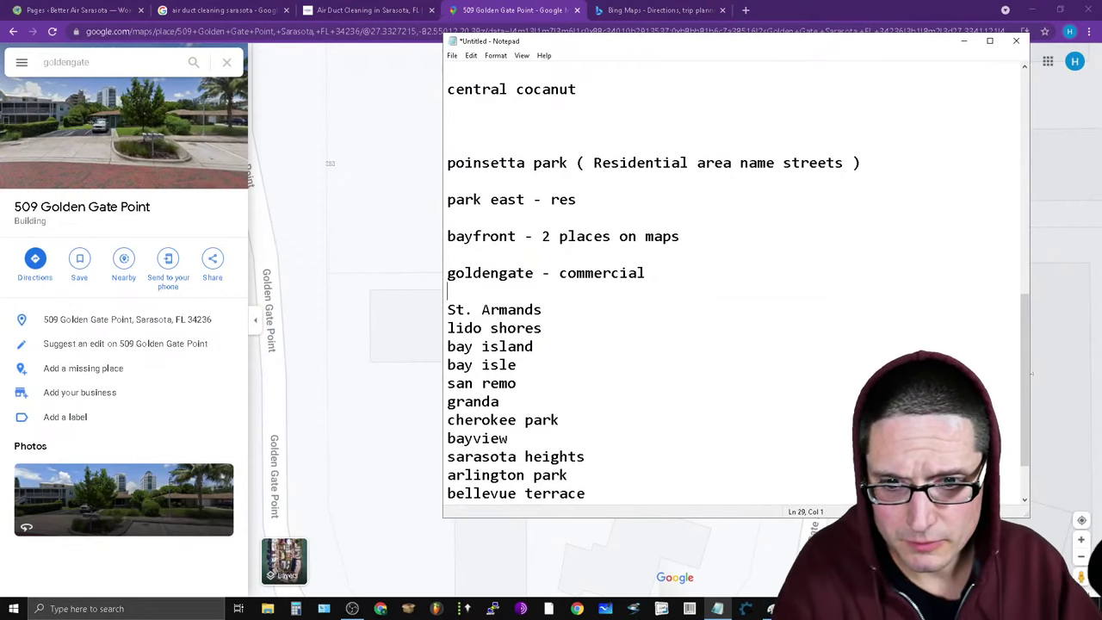
{"action": "left_click_drag", "start_coordinate": [546, 310], "coordinate": [389, 314]}
{"action": "right_click", "coordinate": [479, 310]}
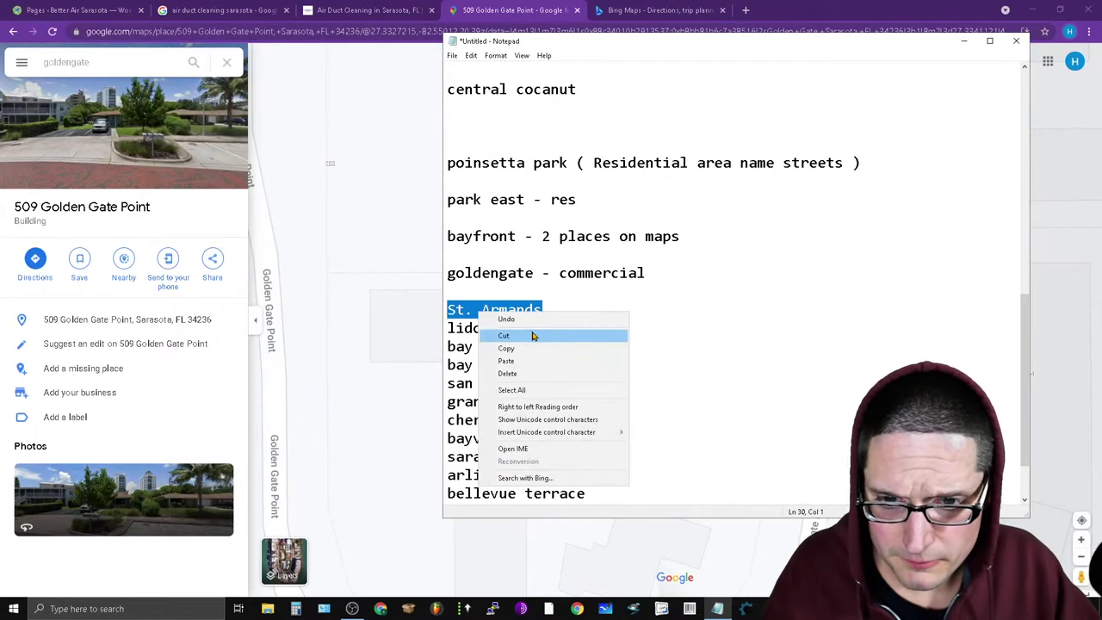
{"action": "left_click", "coordinate": [534, 347]}
{"action": "left_click", "coordinate": [106, 55]}
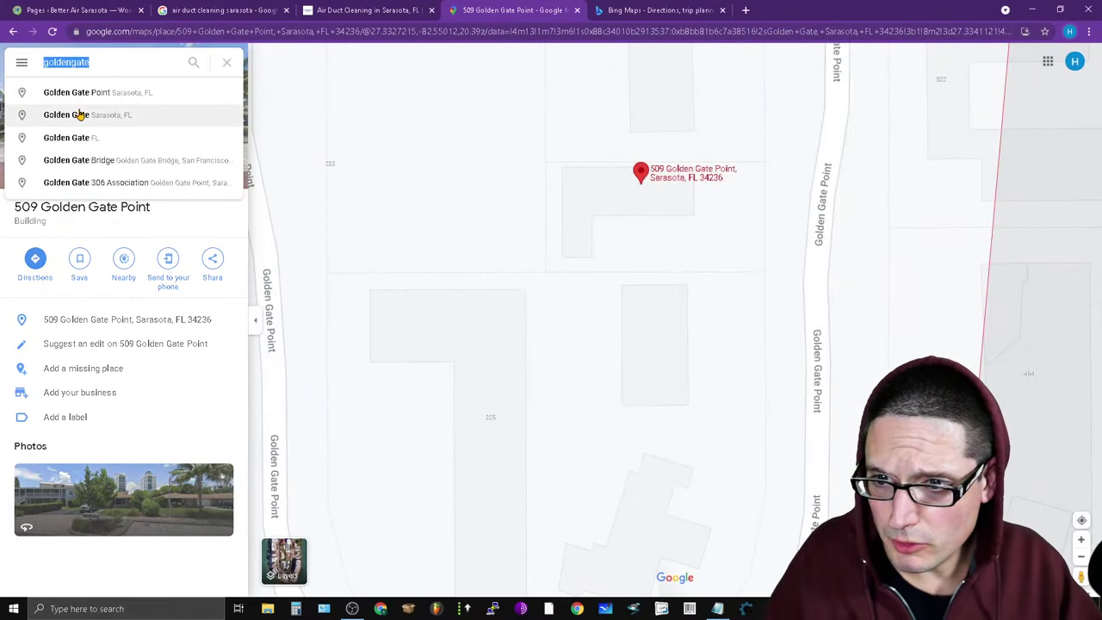
Search 'St. Armands' in Maps, dismiss the ads explanation popup, and zoom in.
{"action": "key", "text": "ctrl+a"}
{"action": "key", "text": "ctrl+v"}
{"action": "key", "text": "Return"}
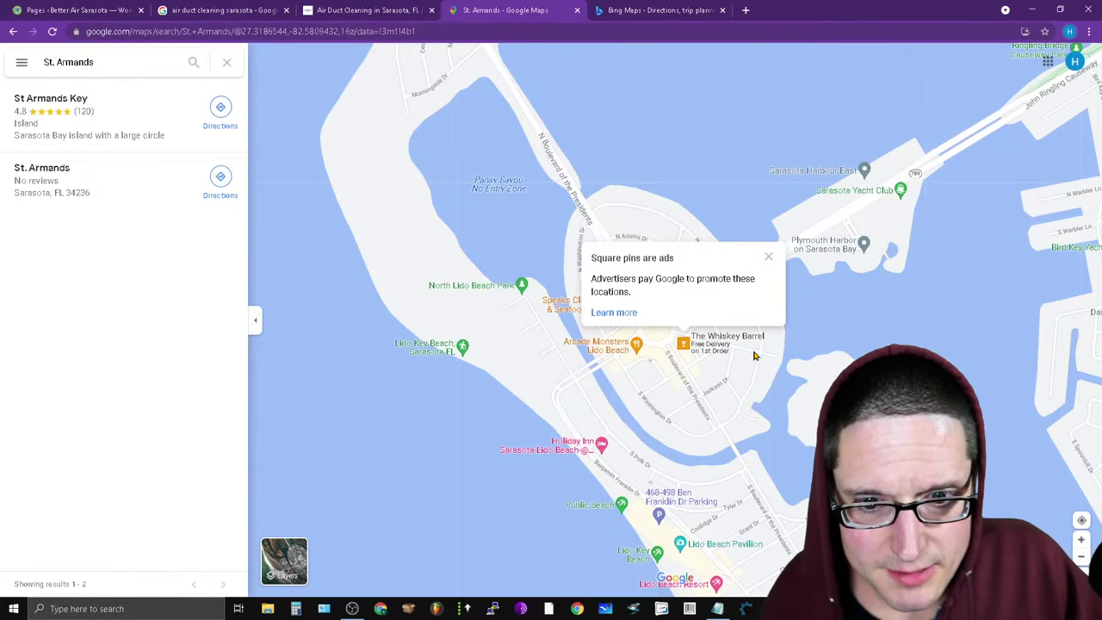
{"action": "left_click", "coordinate": [768, 258]}
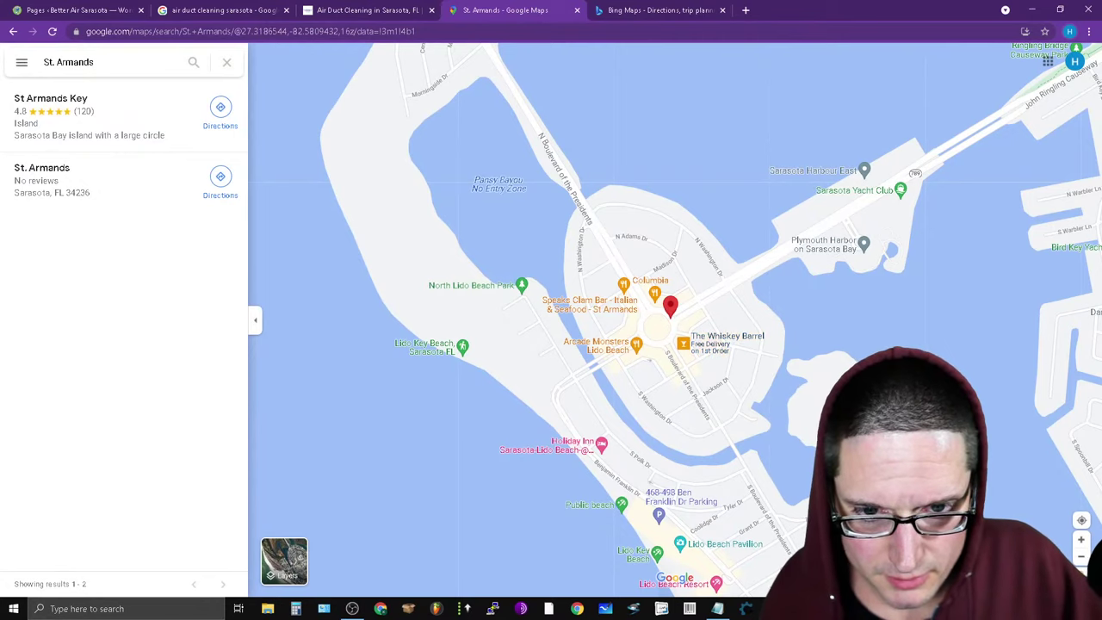
{"action": "scroll", "coordinate": [630, 468], "scroll_direction": "up", "scroll_amount": 2}
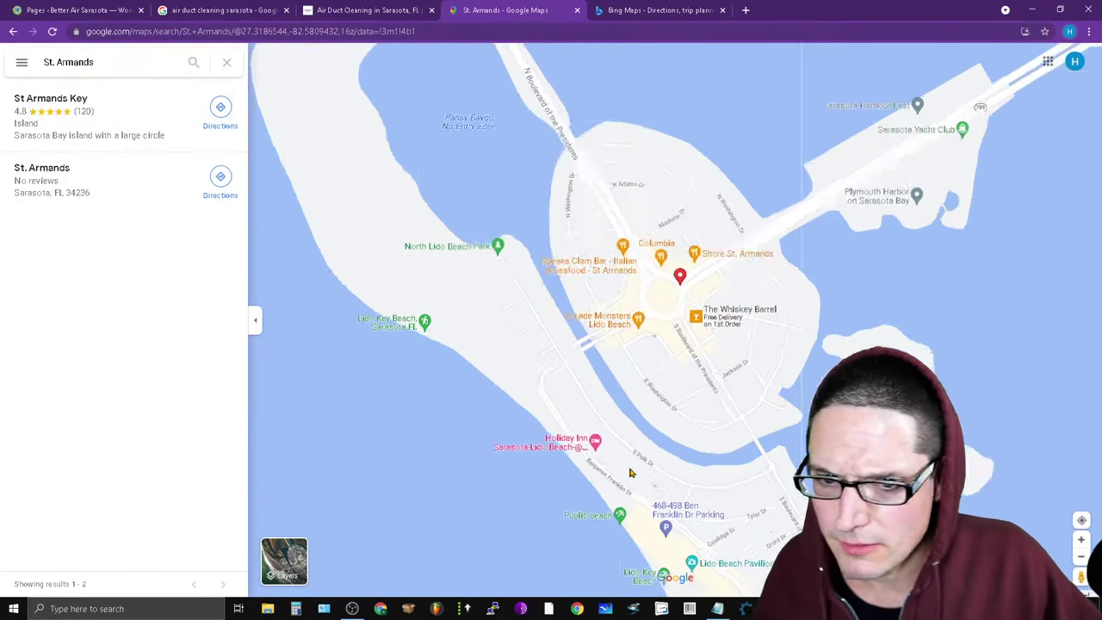
{"action": "scroll", "coordinate": [552, 470], "scroll_direction": "up", "scroll_amount": 2}
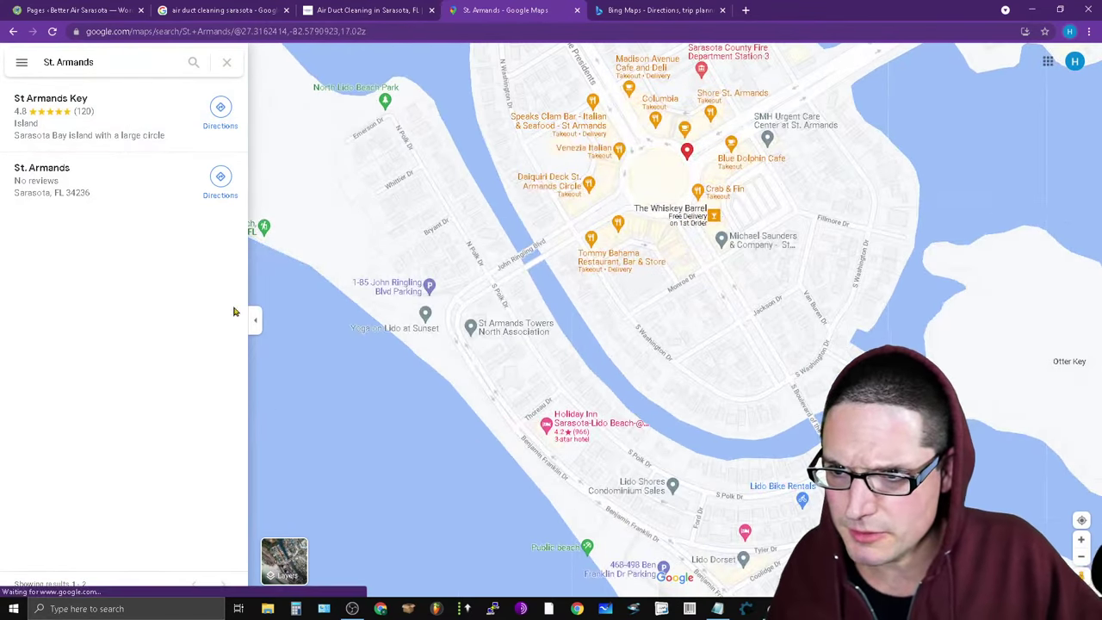
Try St Armands Cir, then open the St. Armands, Sarasota neighborhood suggestion instead.
{"action": "left_click", "coordinate": [128, 64]}
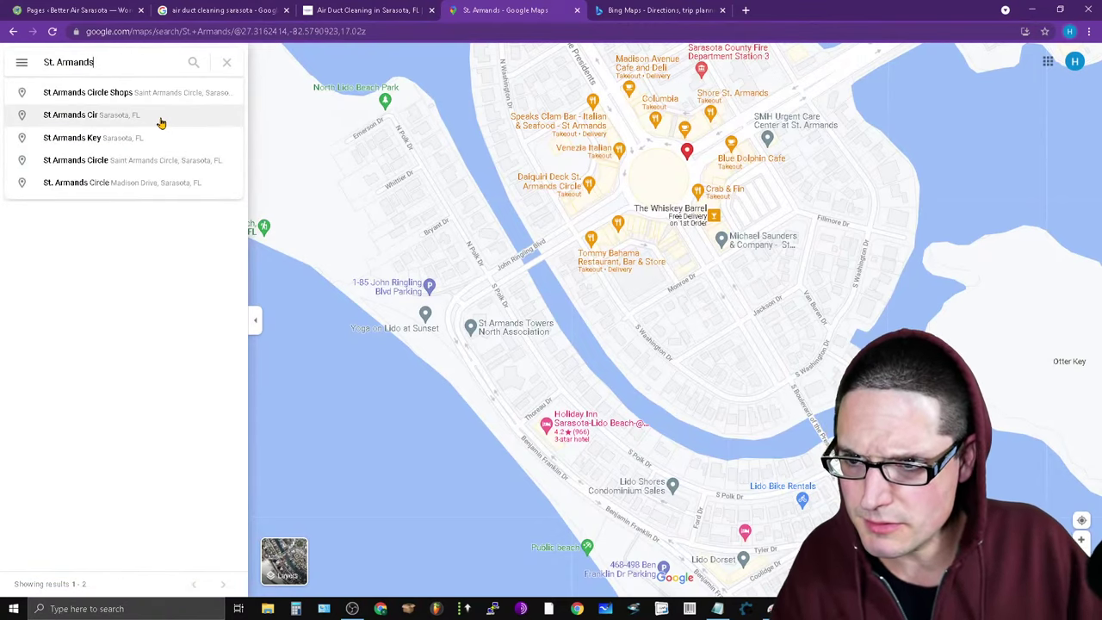
{"action": "left_click", "coordinate": [160, 118]}
{"action": "left_click", "coordinate": [135, 65]}
{"action": "key", "text": "BackSpace"}
{"action": "key", "text": "BackSpace"}
{"action": "key", "text": "BackSpace"}
{"action": "key", "text": "BackSpace"}
{"action": "key", "text": "BackSpace"}
{"action": "key", "text": "BackSpace"}
{"action": "key", "text": "BackSpace"}
{"action": "key", "text": "BackSpace"}
{"action": "key", "text": "BackSpace"}
{"action": "key", "text": "BackSpace"}
{"action": "key", "text": "BackSpace"}
{"action": "key", "text": "BackSpace"}
{"action": "key", "text": "BackSpace"}
{"action": "key", "text": "BackSpace"}
{"action": "key", "text": "BackSpace"}
{"action": "key", "text": "BackSpace"}
{"action": "key", "text": "BackSpace"}
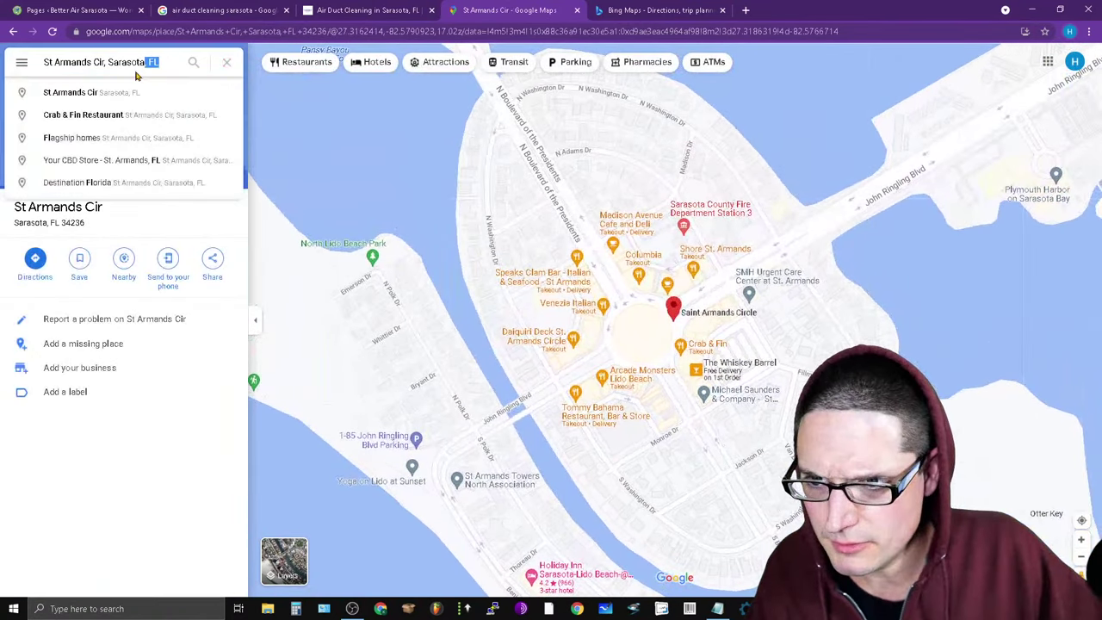
{"action": "type", "text": "sota"}
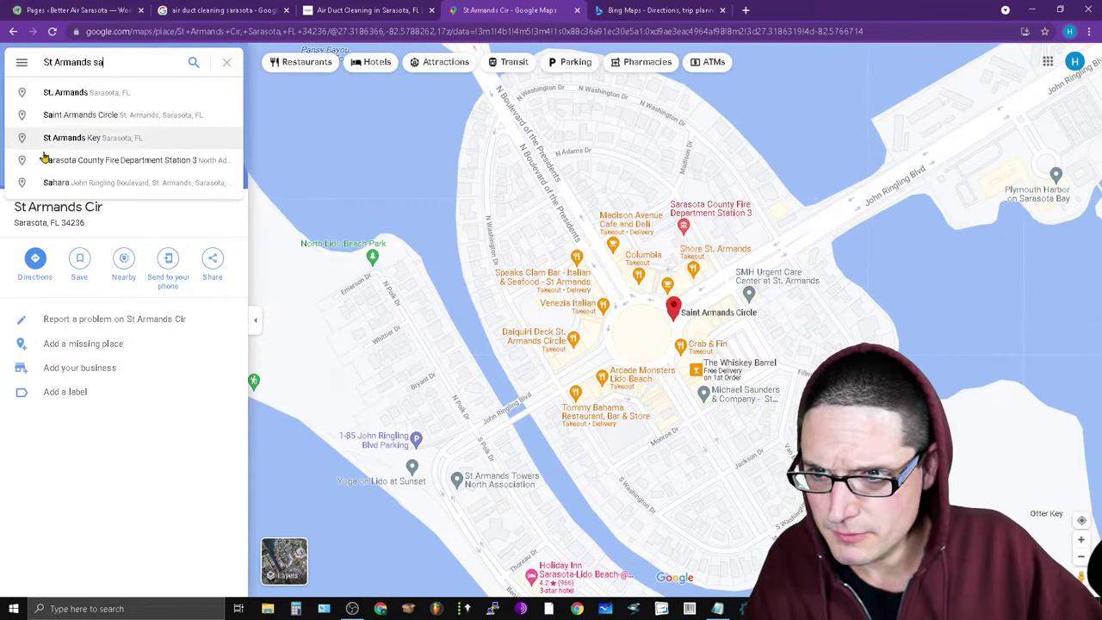
{"action": "left_click", "coordinate": [79, 97]}
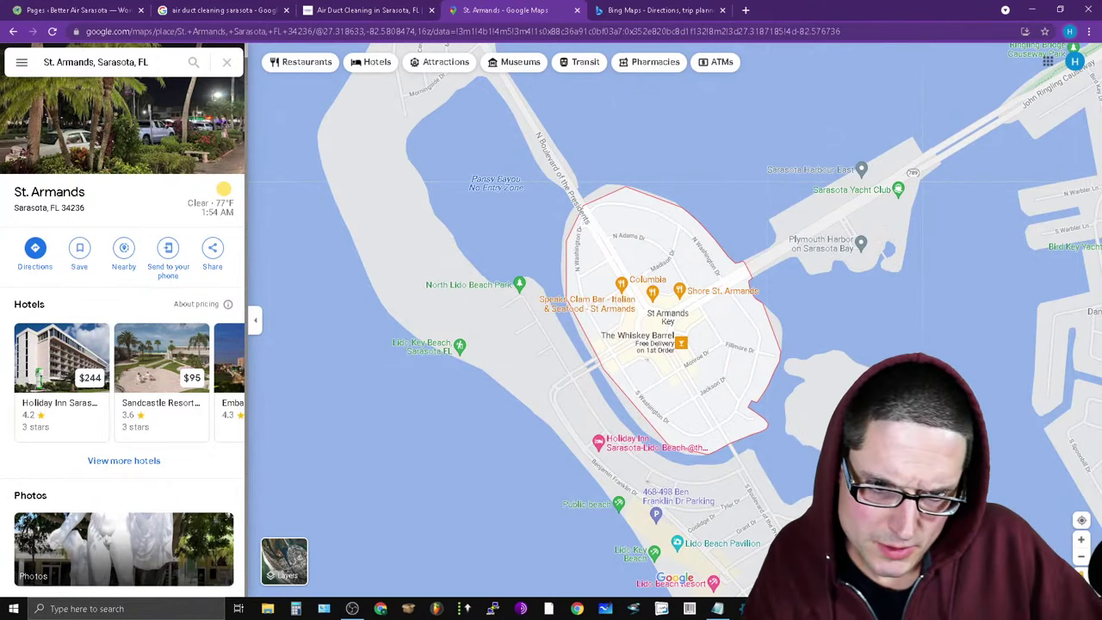
Add a blank line after St. Armands, copy 'lido shores', and search it in Maps.
{"action": "left_click", "coordinate": [717, 609]}
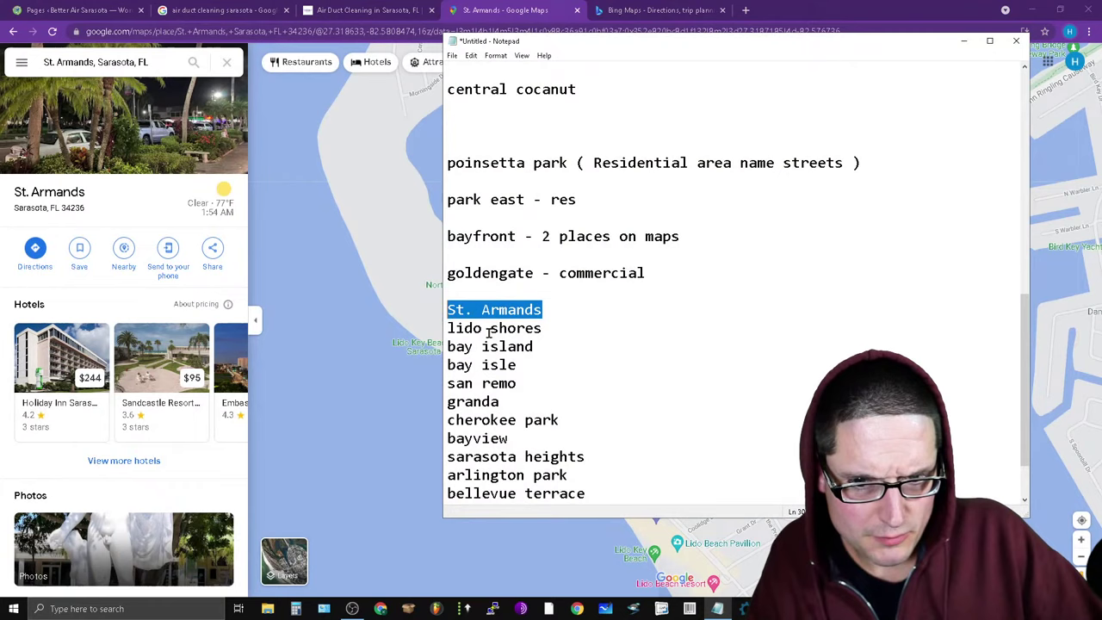
{"action": "left_click", "coordinate": [578, 314]}
{"action": "key", "text": "Return"}
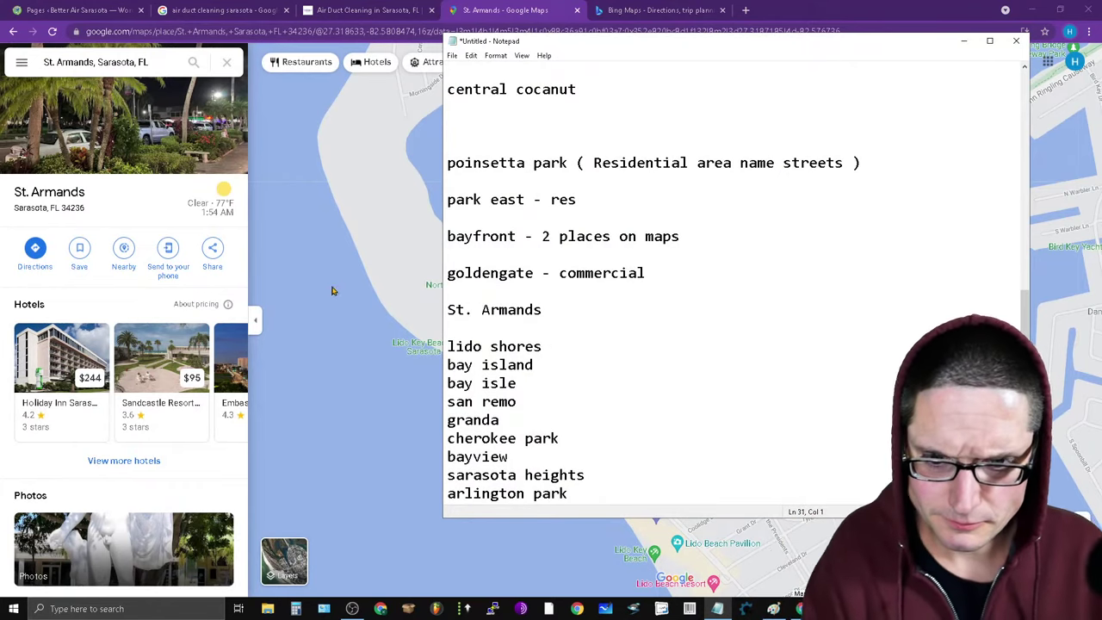
{"action": "left_click_drag", "start_coordinate": [552, 346], "coordinate": [405, 349]}
{"action": "right_click", "coordinate": [481, 346]}
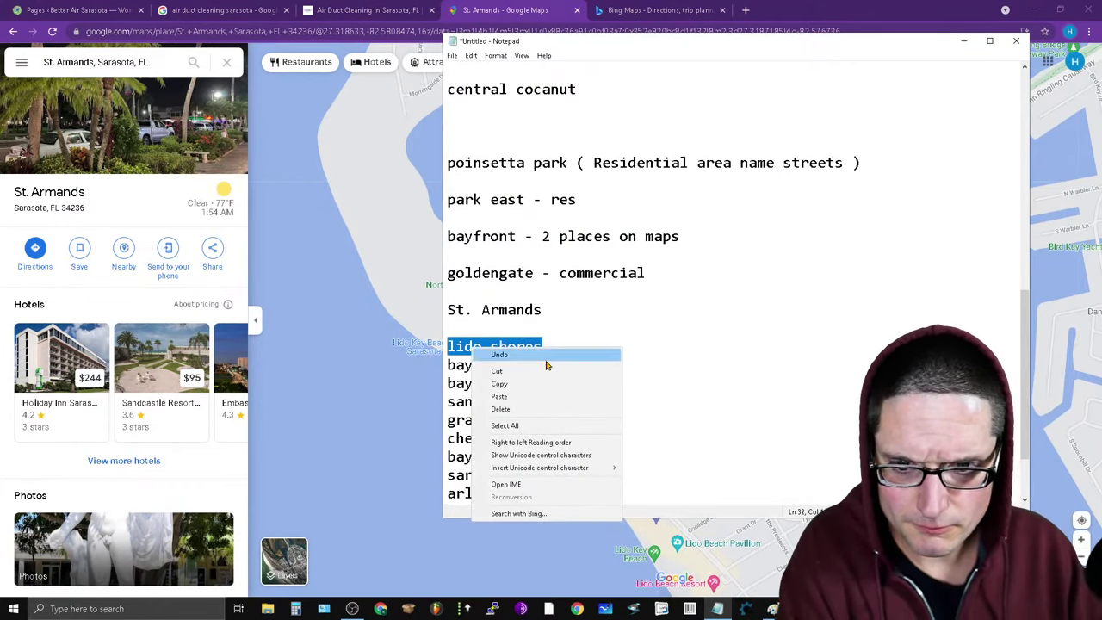
{"action": "left_click", "coordinate": [519, 385]}
{"action": "left_click_drag", "start_coordinate": [95, 66], "coordinate": [21, 67]}
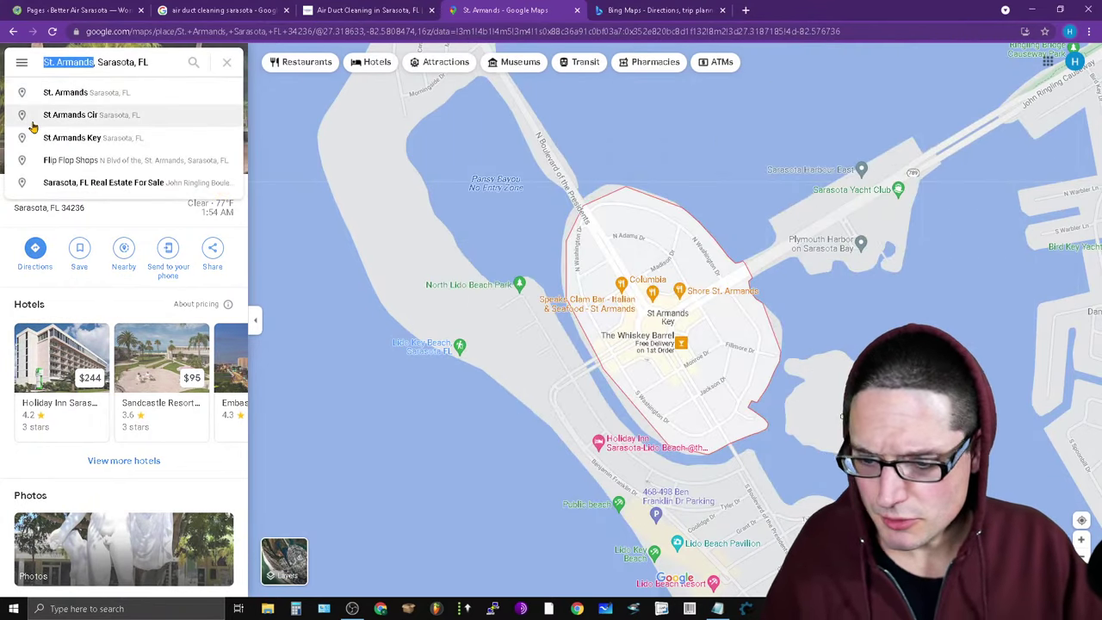
{"action": "key", "text": "ctrl+v"}
{"action": "key", "text": "Return"}
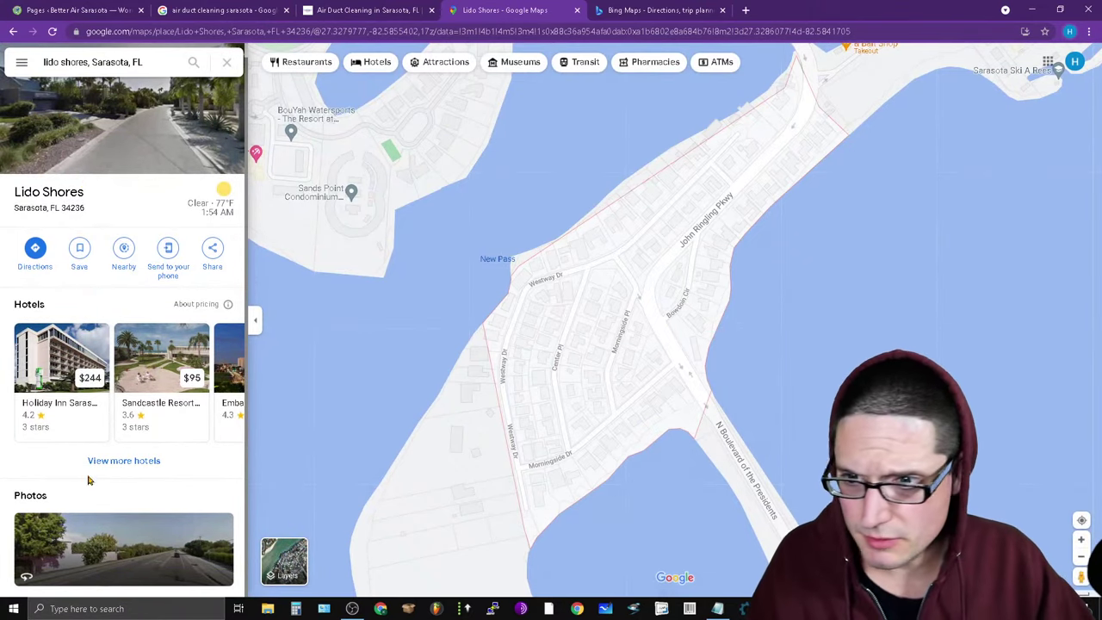
{"action": "scroll", "coordinate": [571, 504], "scroll_direction": "up", "scroll_amount": 3}
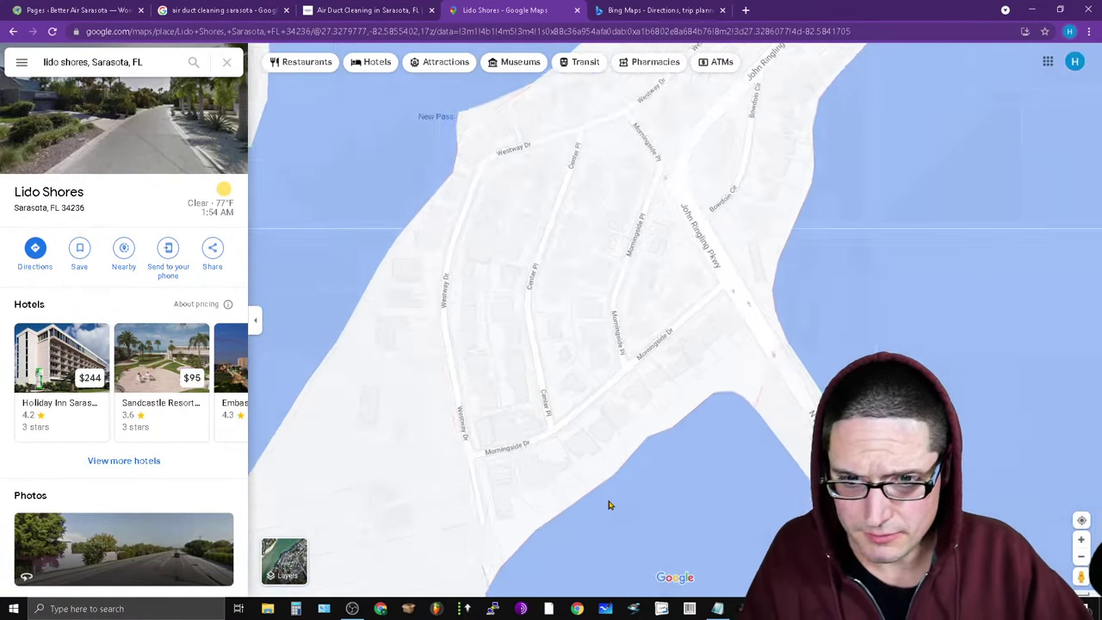
Finish the Notepad line as 'lido shores - Residential' with a blank line after it.
{"action": "scroll", "coordinate": [571, 448], "scroll_direction": "down", "scroll_amount": 2}
{"action": "left_click", "coordinate": [718, 609]}
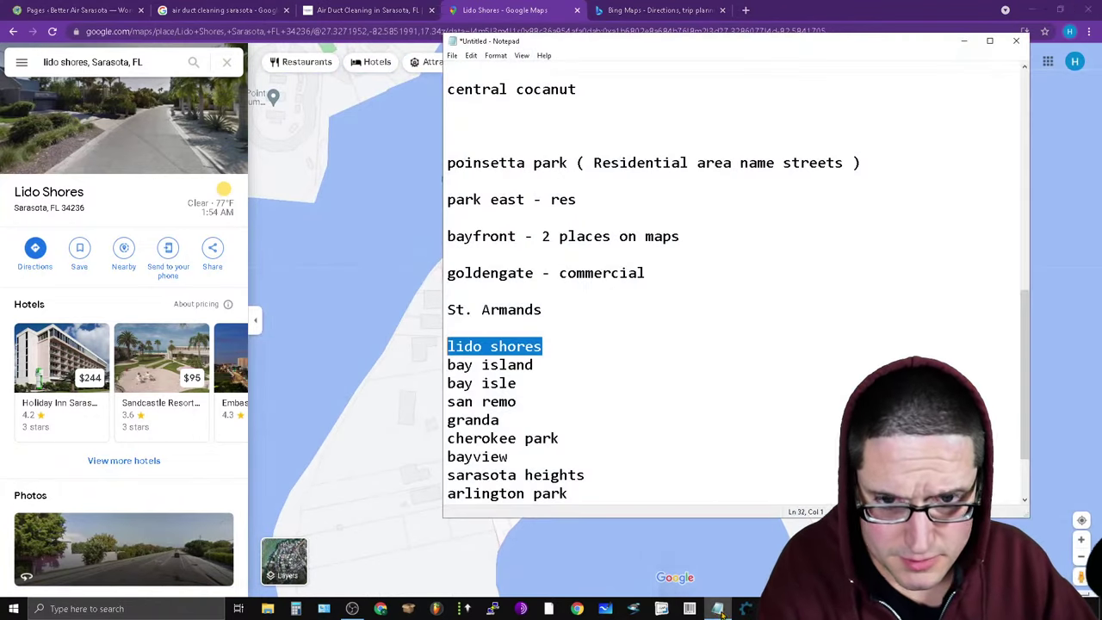
{"action": "left_click", "coordinate": [551, 348]}
{"action": "key", "text": "Return"}
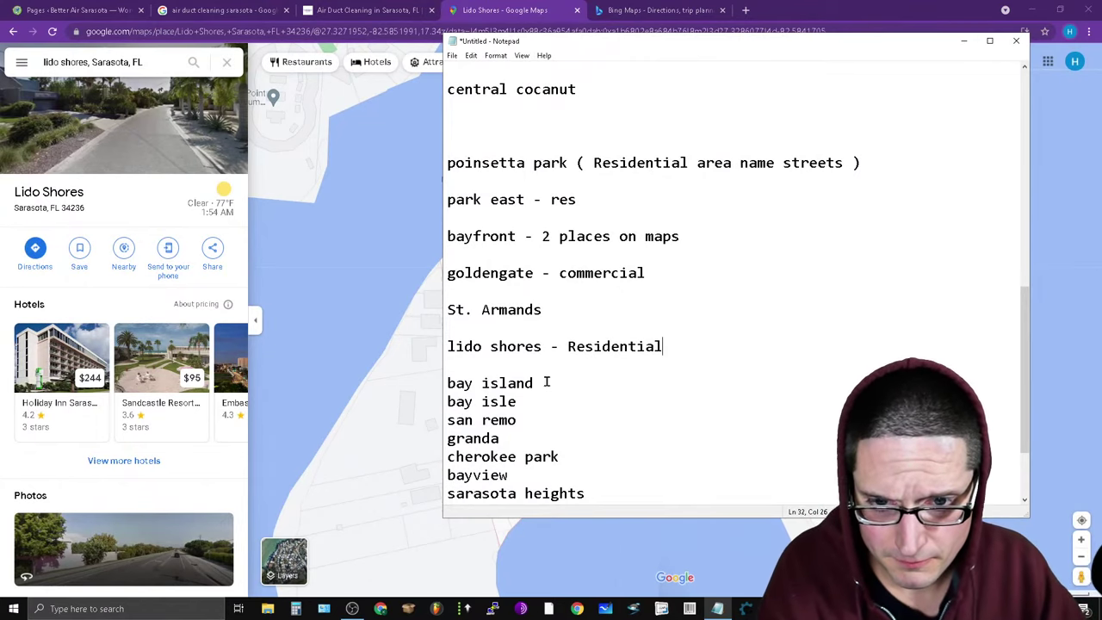
Copy 'bay island' from the list and select the old name in the Maps search.
{"action": "left_click_drag", "start_coordinate": [546, 382], "coordinate": [392, 376]}
{"action": "right_click", "coordinate": [507, 375]}
{"action": "left_click", "coordinate": [570, 422]}
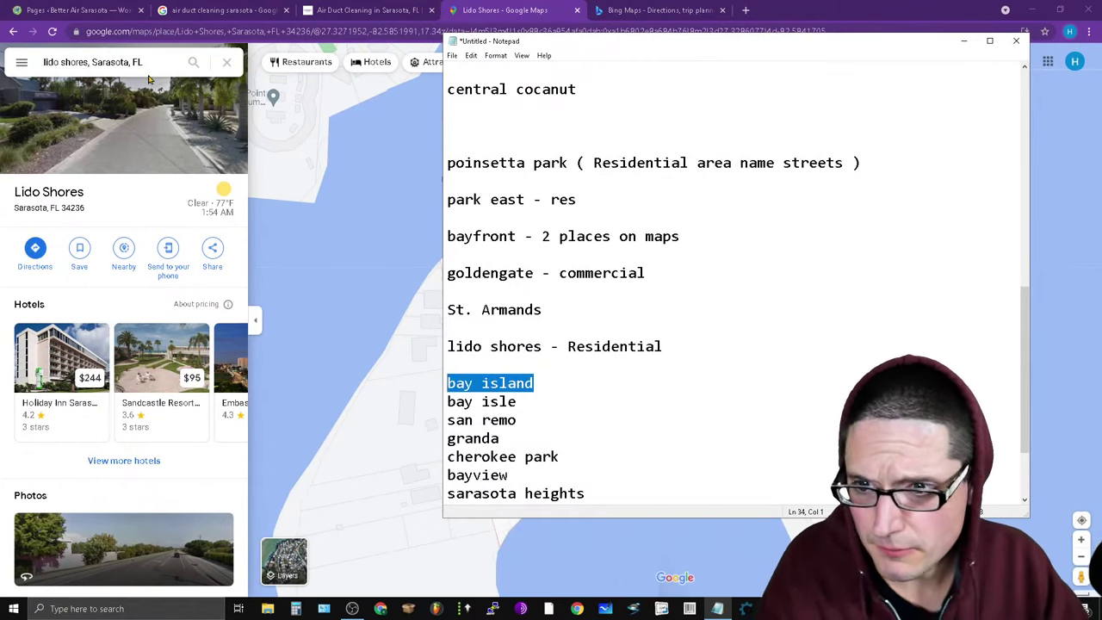
{"action": "left_click_drag", "start_coordinate": [90, 62], "coordinate": [34, 80]}
Search Google Maps for bay island and zoom into the island.
{"action": "key", "text": "ctrl+v"}
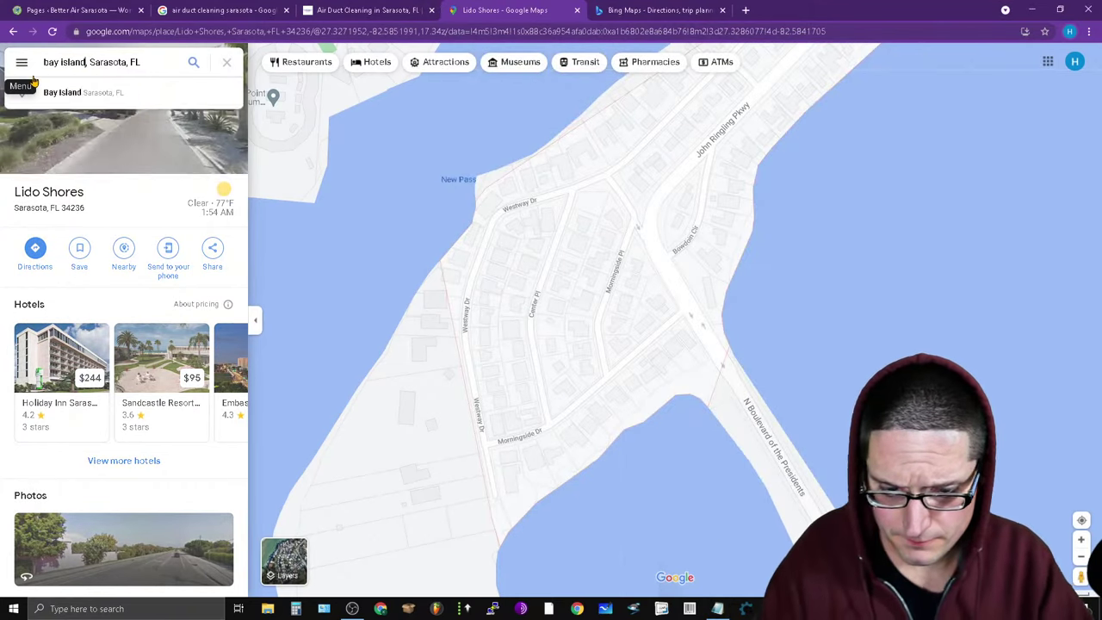
{"action": "key", "text": "Return"}
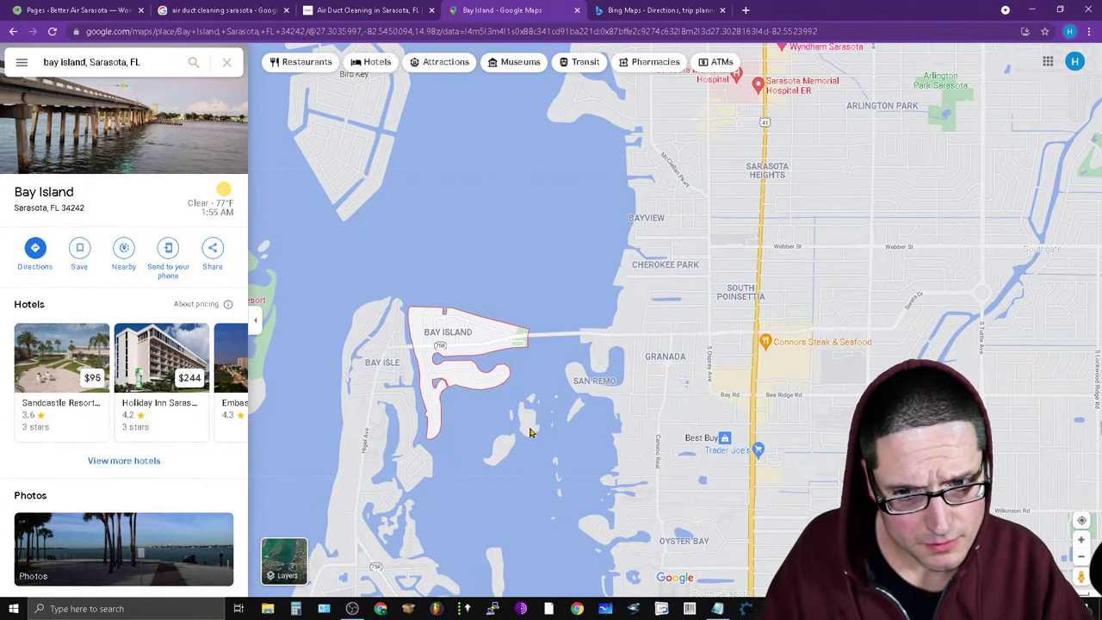
{"action": "scroll", "coordinate": [442, 450], "scroll_direction": "up", "scroll_amount": 1}
{"action": "scroll", "coordinate": [480, 247], "scroll_direction": "up", "scroll_amount": 2}
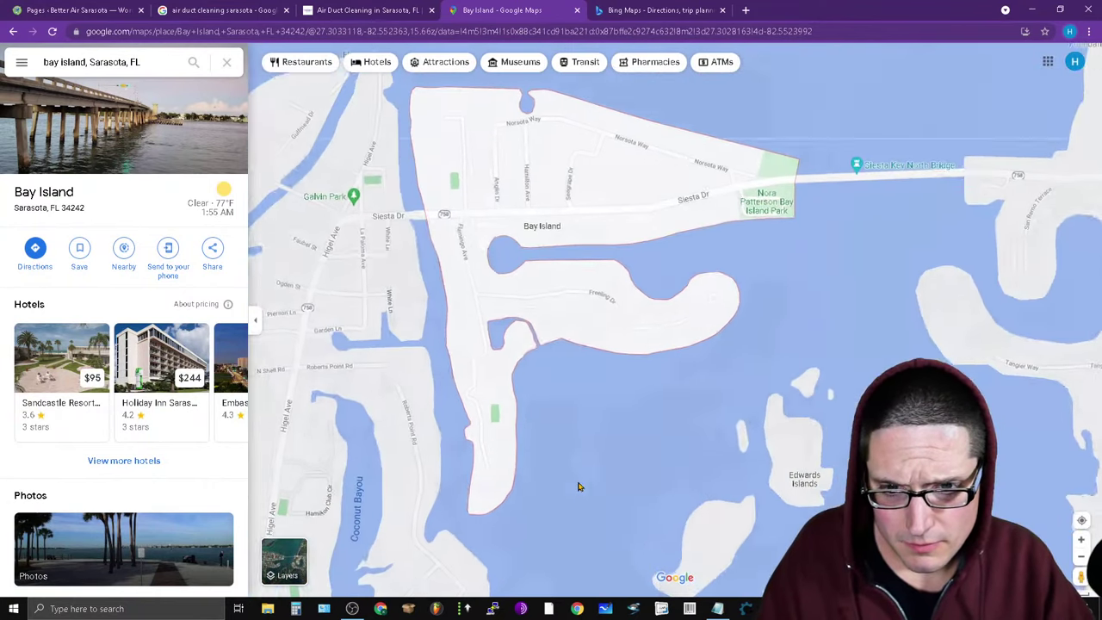
{"action": "scroll", "coordinate": [652, 327], "scroll_direction": "up", "scroll_amount": 1}
{"action": "scroll", "coordinate": [628, 474], "scroll_direction": "up", "scroll_amount": 1}
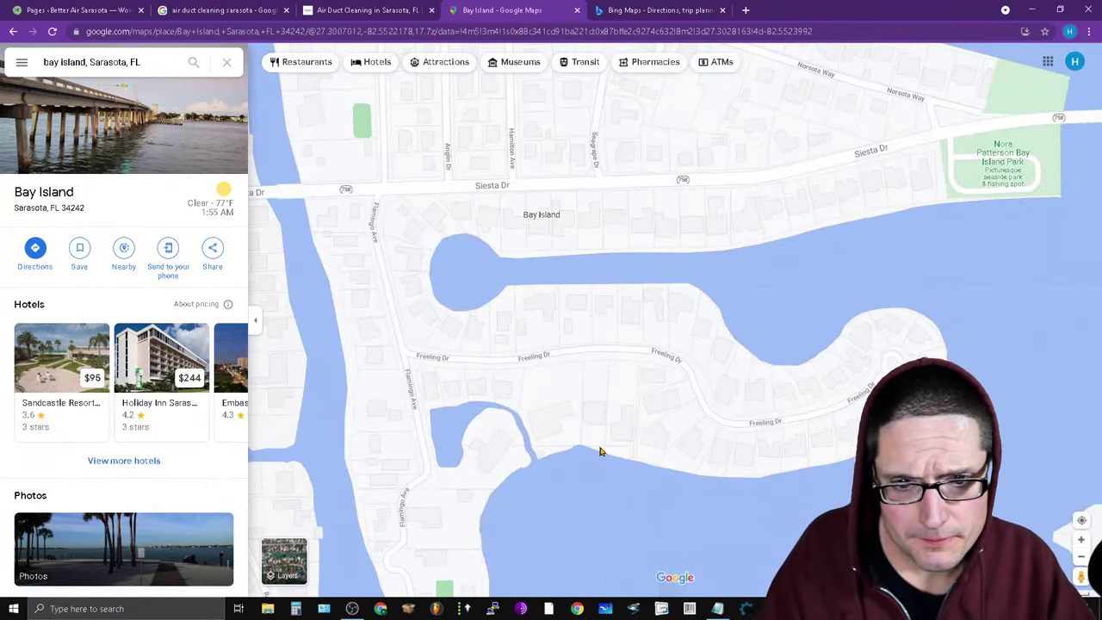
{"action": "scroll", "coordinate": [601, 451], "scroll_direction": "up", "scroll_amount": 1}
{"action": "right_click", "coordinate": [504, 112]}
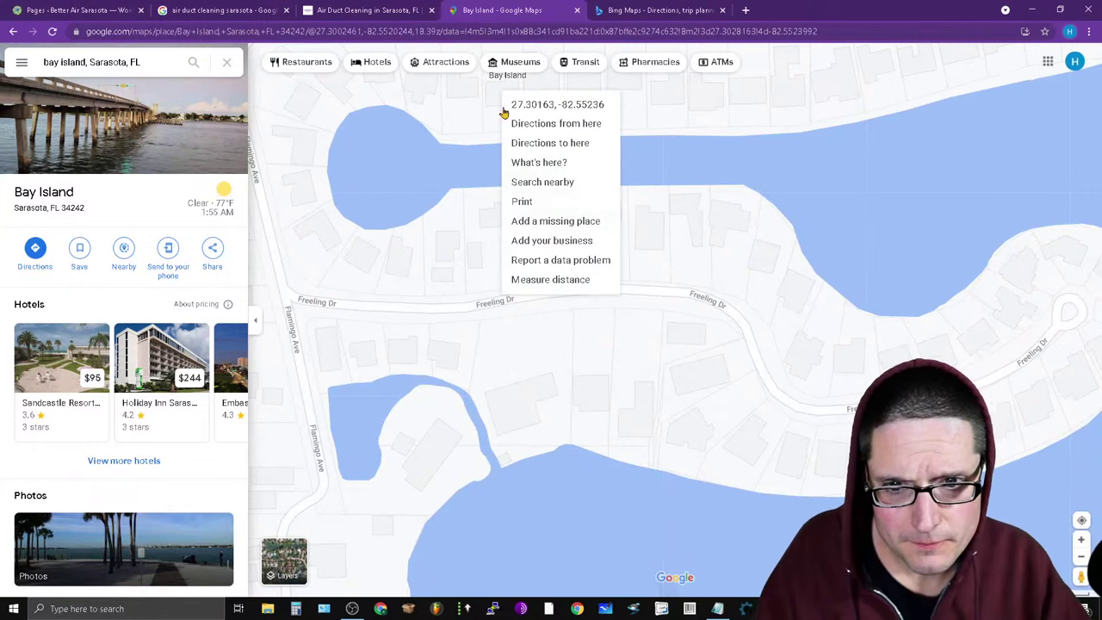
{"action": "left_click", "coordinate": [549, 164]}
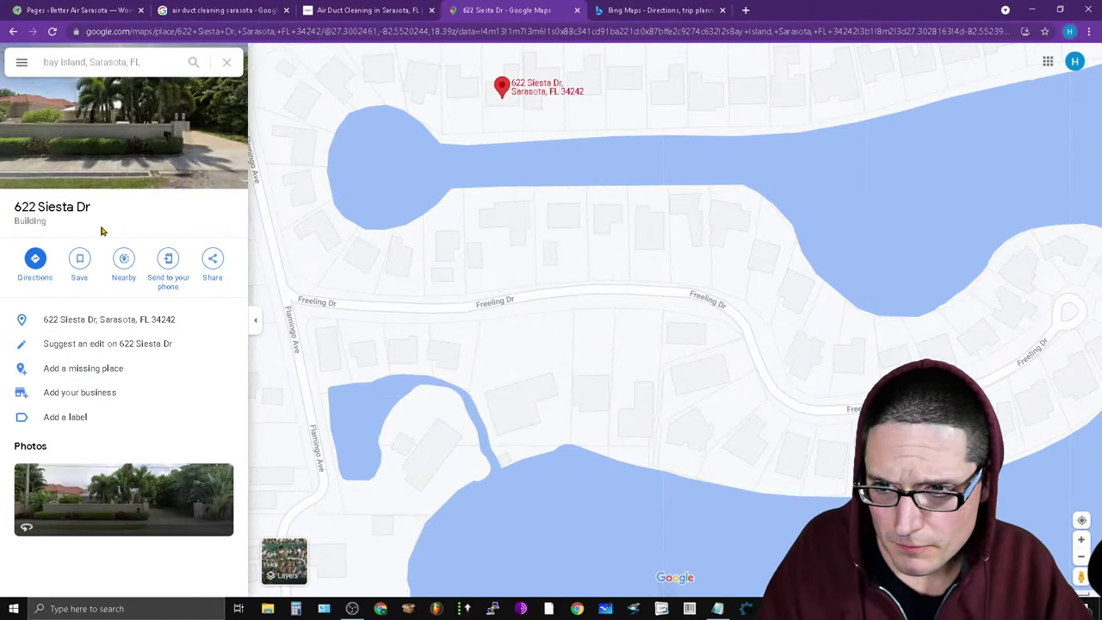
{"action": "right_click", "coordinate": [571, 219]}
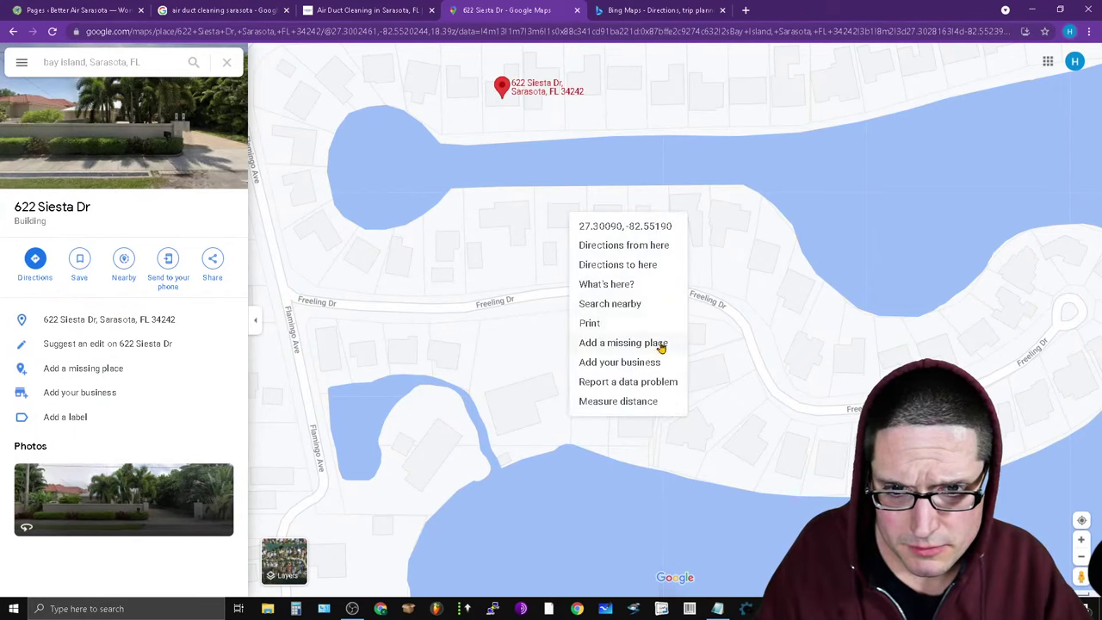
{"action": "left_click", "coordinate": [613, 288]}
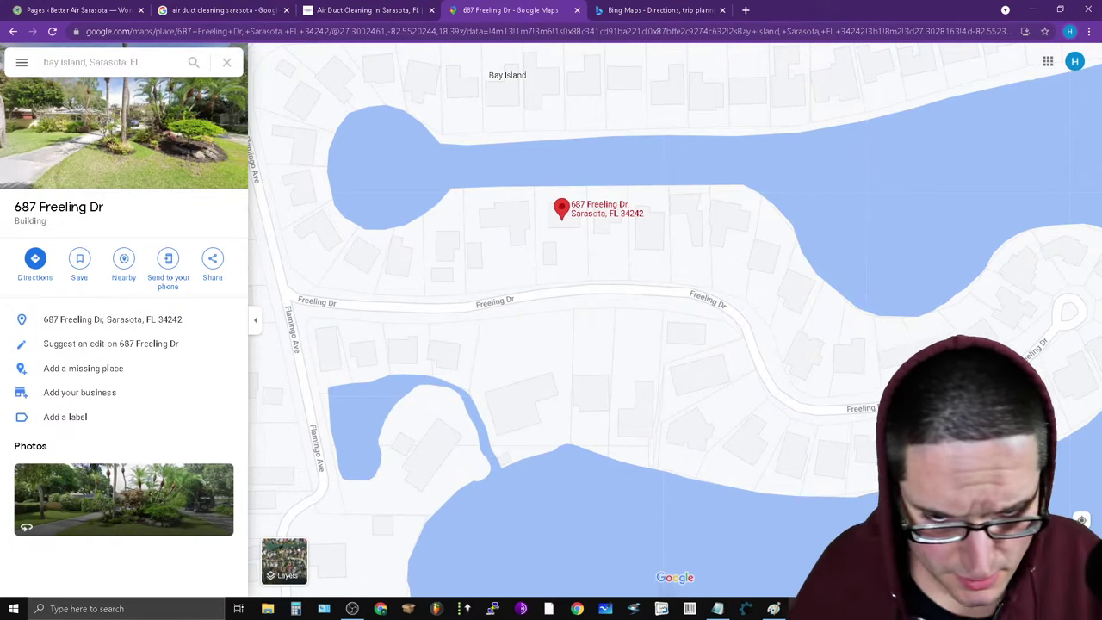
{"action": "left_click", "coordinate": [724, 608]}
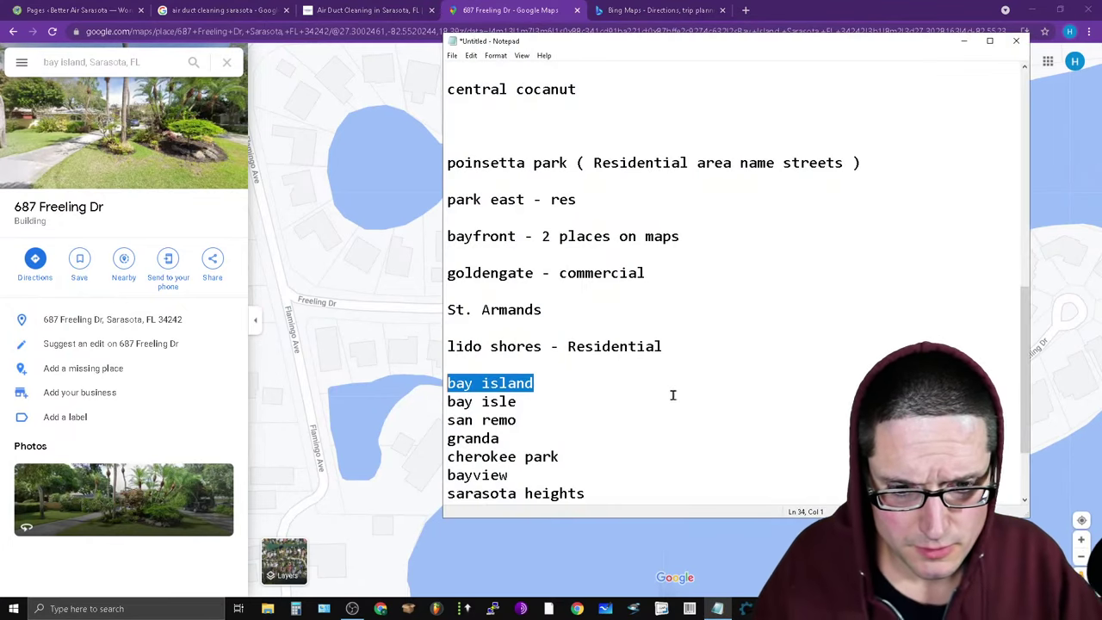
Label bay island 'res' in Notepad and search Google Maps for 'bay isle' instead.
{"action": "left_click", "coordinate": [590, 381]}
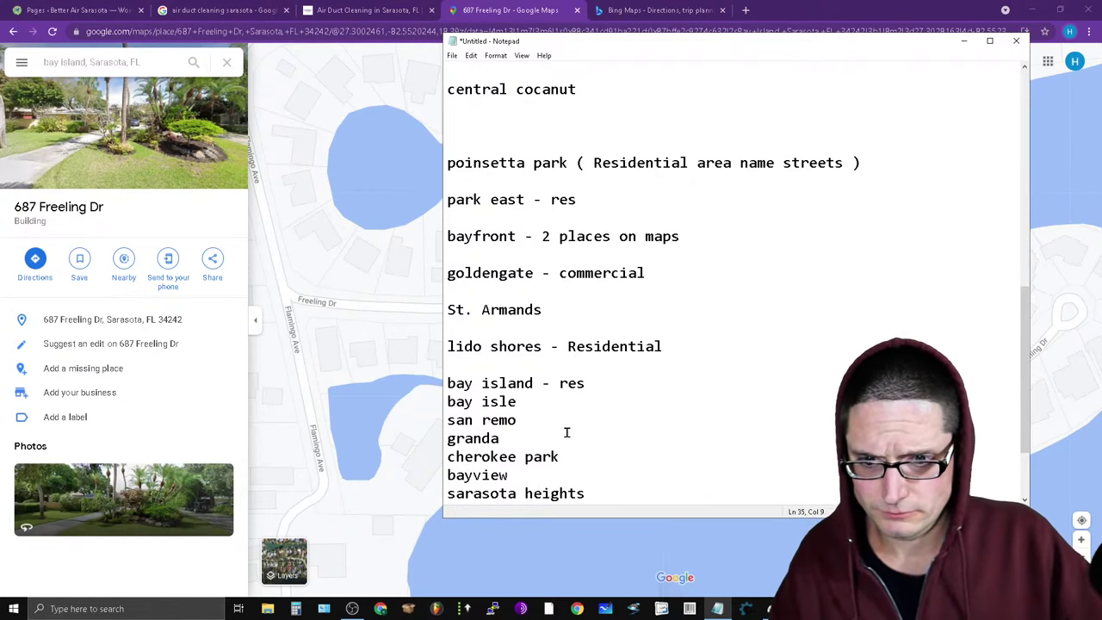
{"action": "left_click", "coordinate": [73, 60]}
{"action": "double_click", "coordinate": [74, 62]}
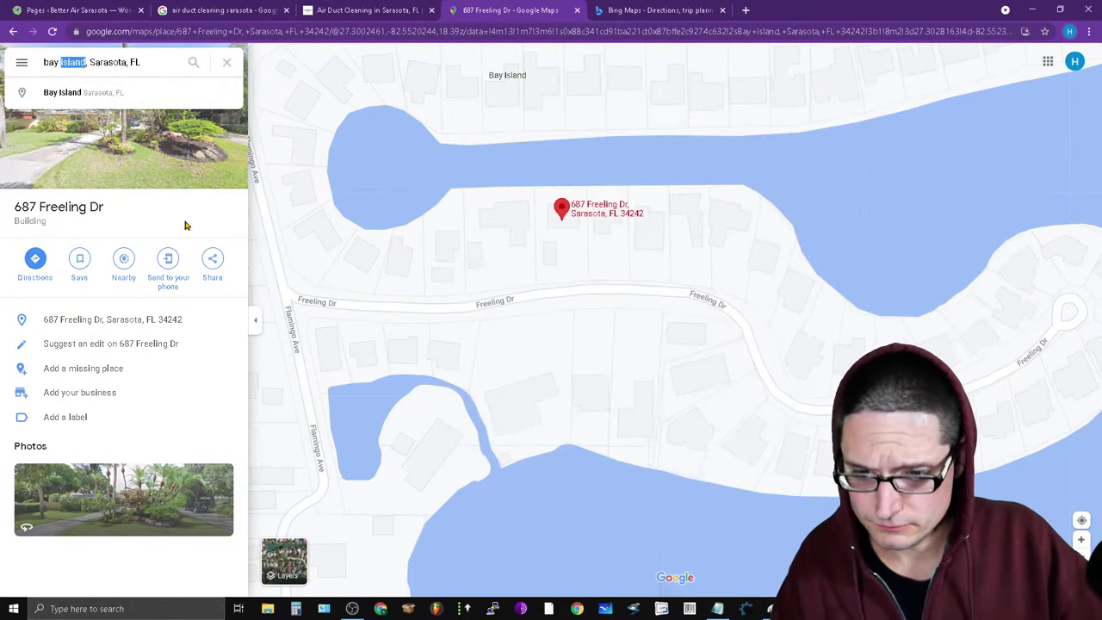
{"action": "type", "text": "isle"}
{"action": "key", "text": "Return"}
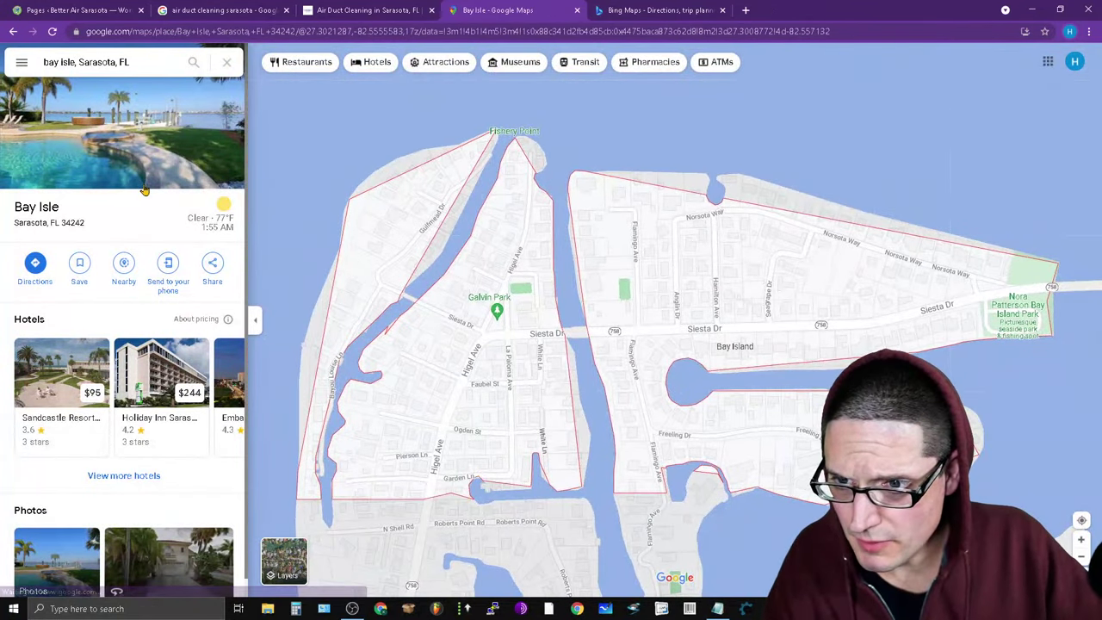
{"action": "scroll", "coordinate": [148, 583], "scroll_direction": "down", "scroll_amount": 1}
{"action": "scroll", "coordinate": [148, 594], "scroll_direction": "up", "scroll_amount": 1}
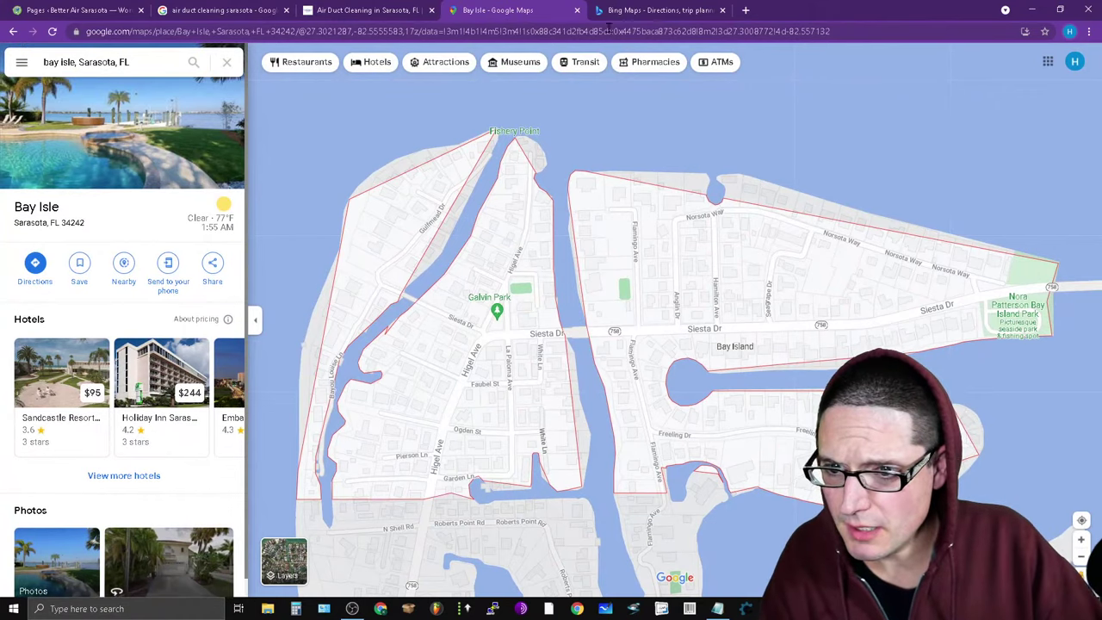
{"action": "left_click", "coordinate": [149, 34]}
Fix the mistyped goglee.com address, open google.com and search 'maps' to reach Google Maps.
{"action": "type", "text": "go"}
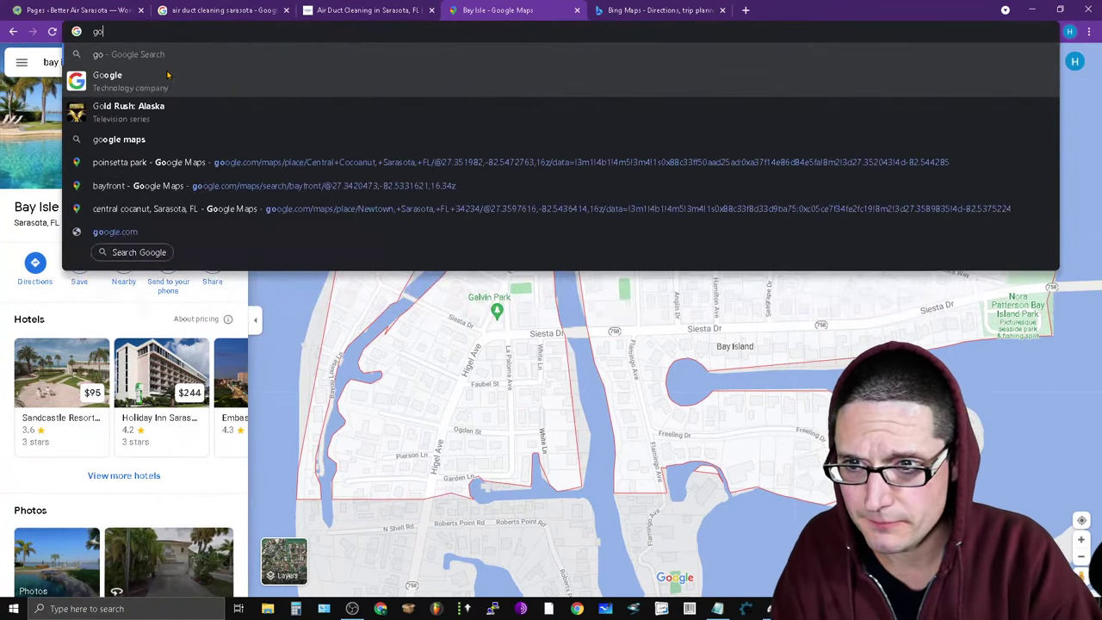
{"action": "type", "text": "glee.com"}
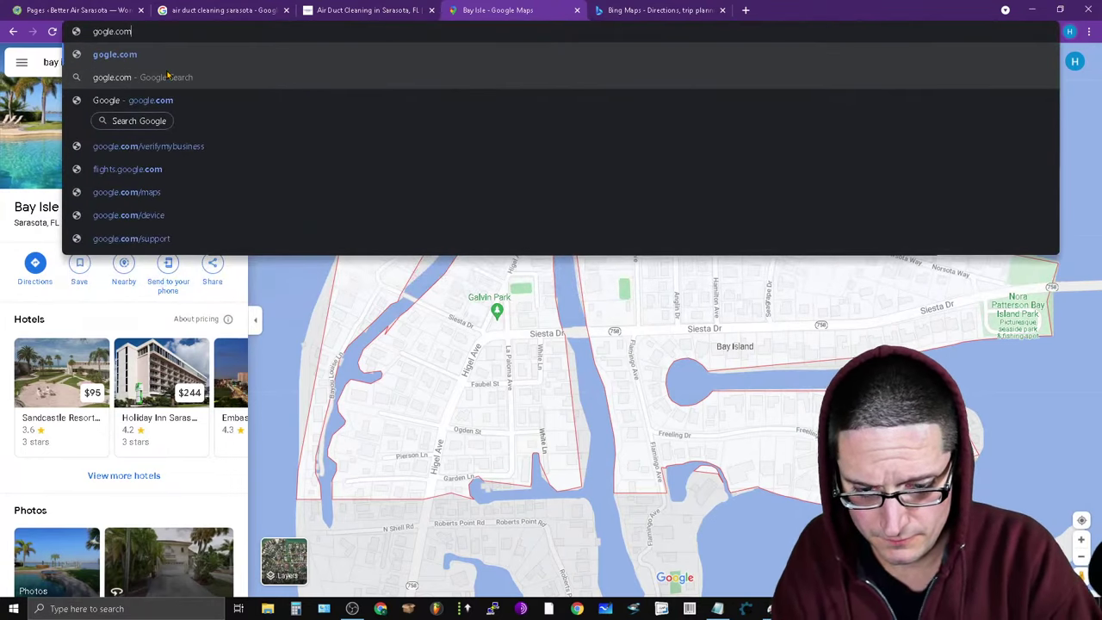
{"action": "type", "text": "/maps/search"}
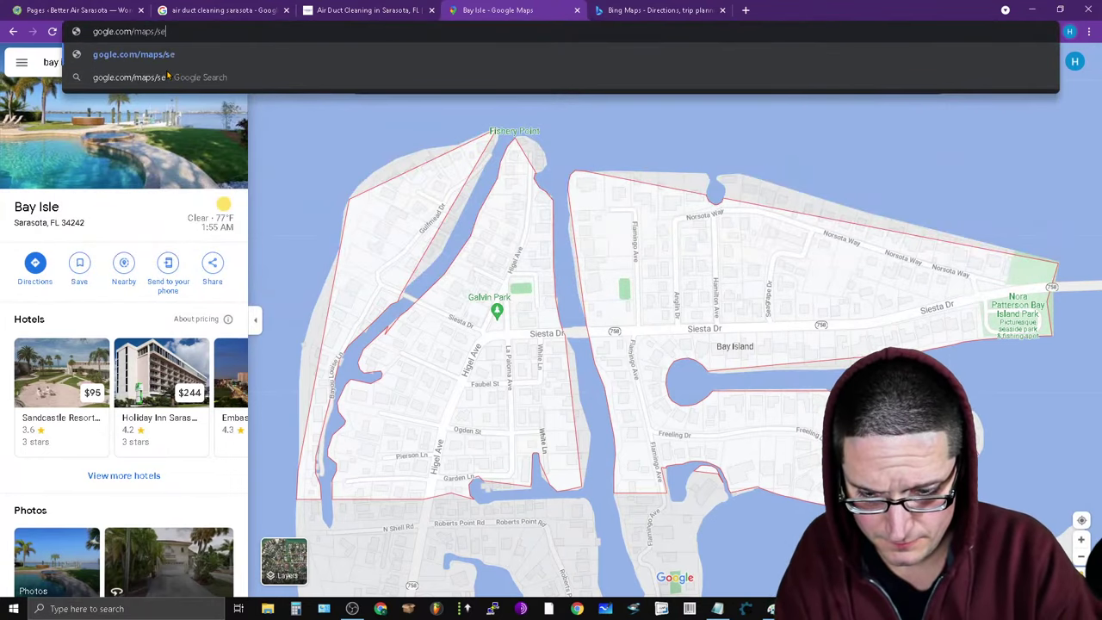
{"action": "key", "text": "Return"}
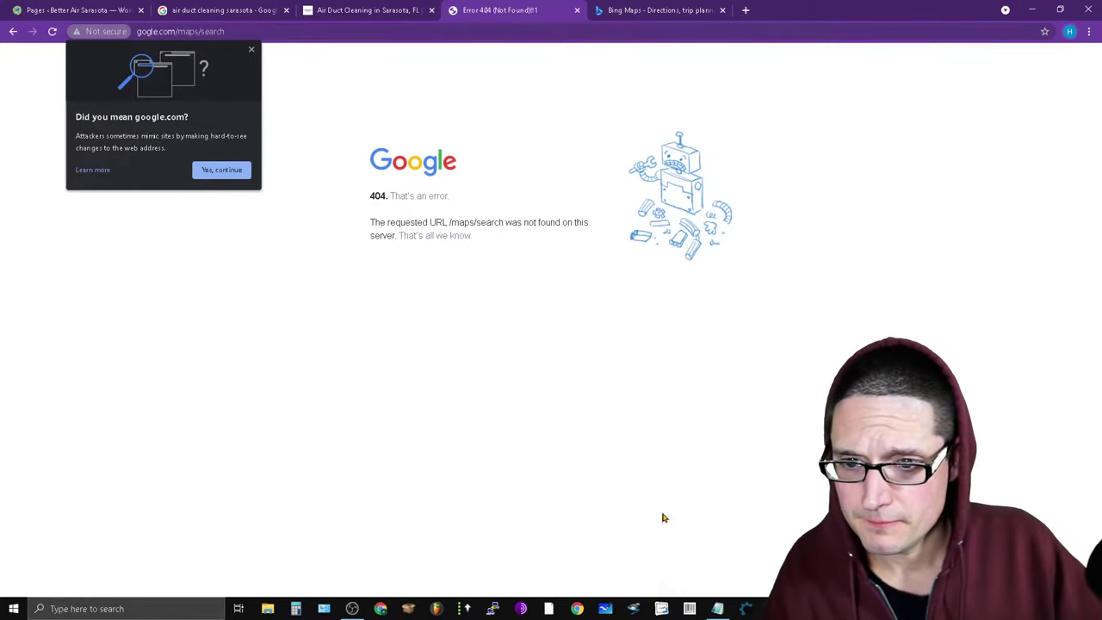
{"action": "left_click", "coordinate": [228, 32]}
{"action": "left_click", "coordinate": [150, 32]}
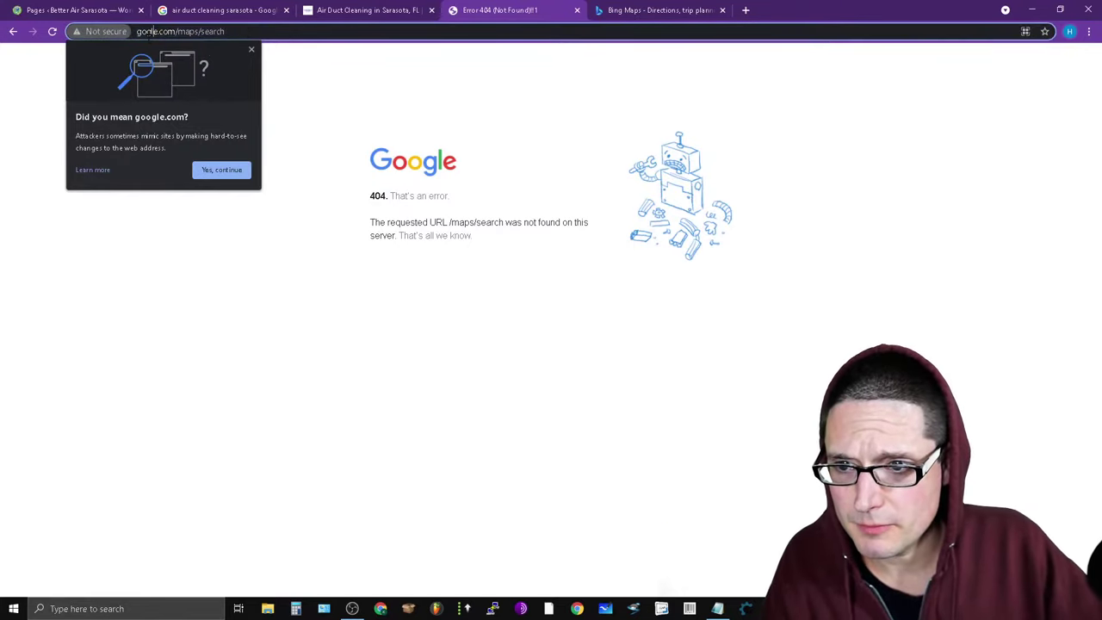
{"action": "left_click", "coordinate": [229, 169]}
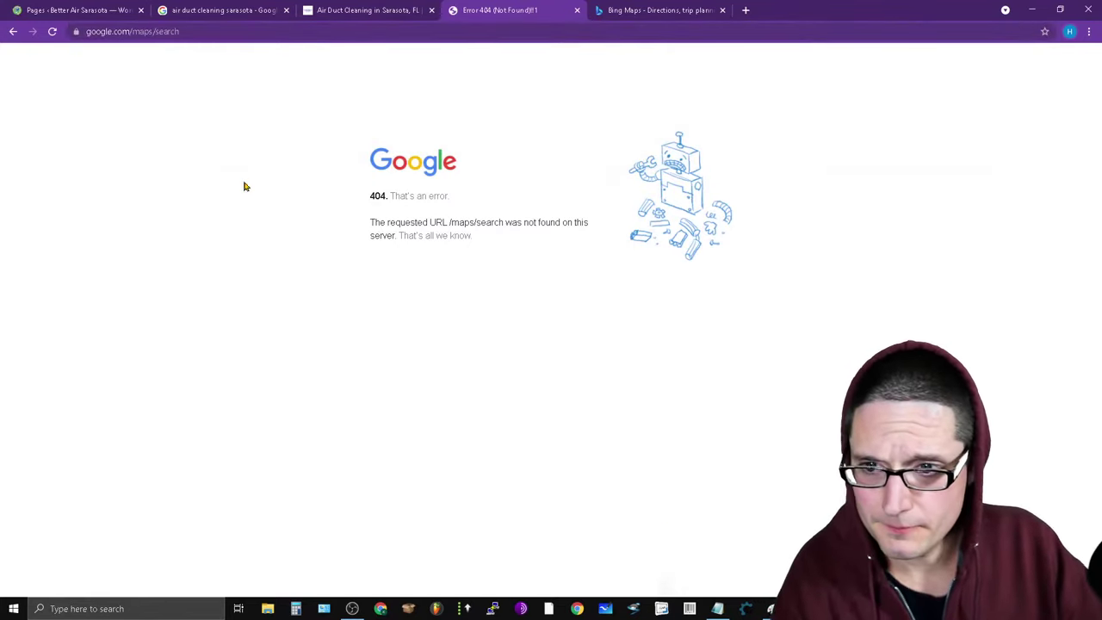
{"action": "left_click", "coordinate": [224, 32]}
{"action": "type", "text": "g"}
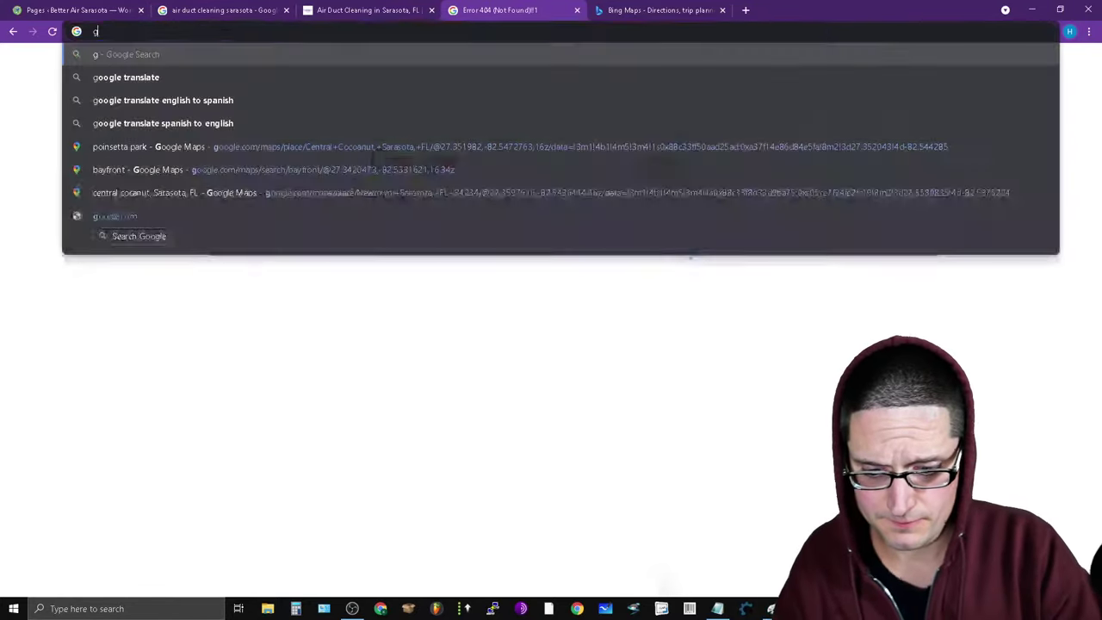
{"action": "type", "text": "oogle.com"}
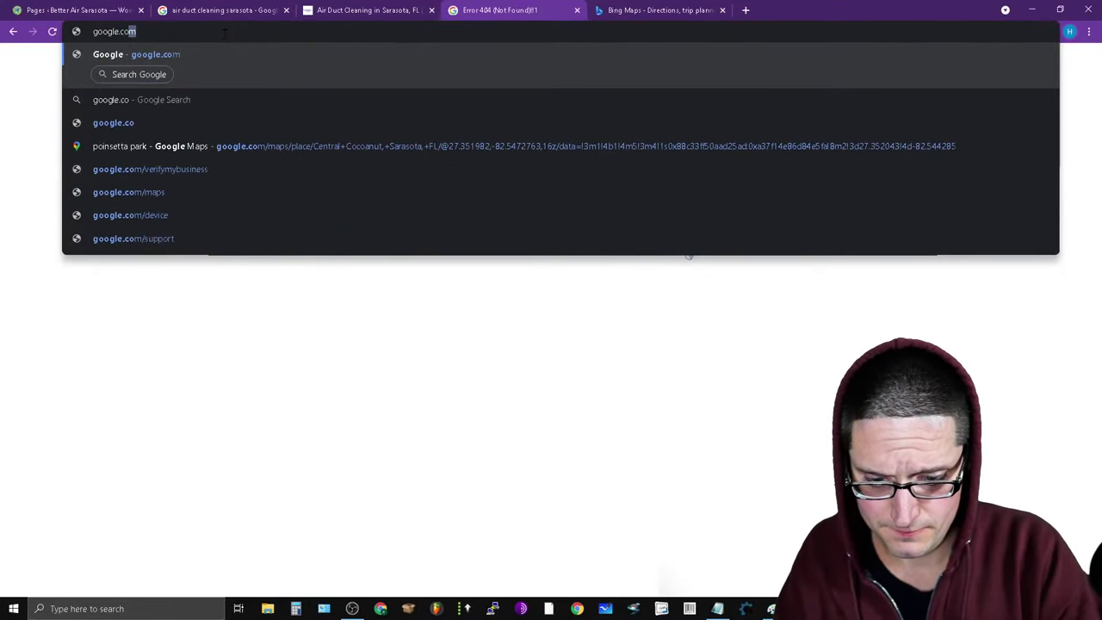
{"action": "key", "text": "Return"}
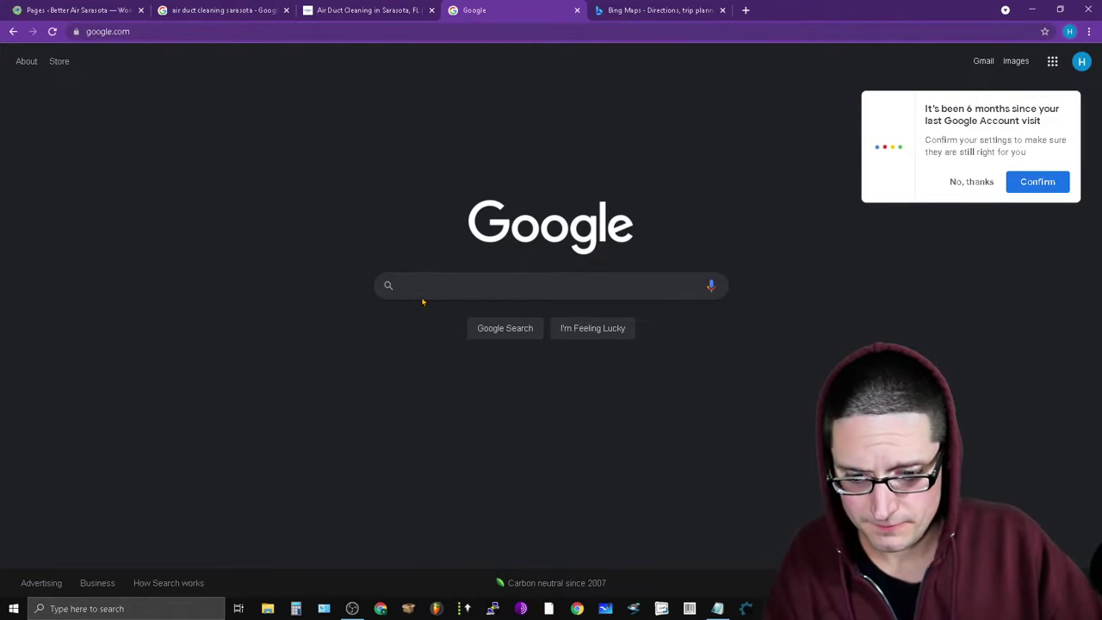
{"action": "type", "text": "maps"}
{"action": "key", "text": "Return"}
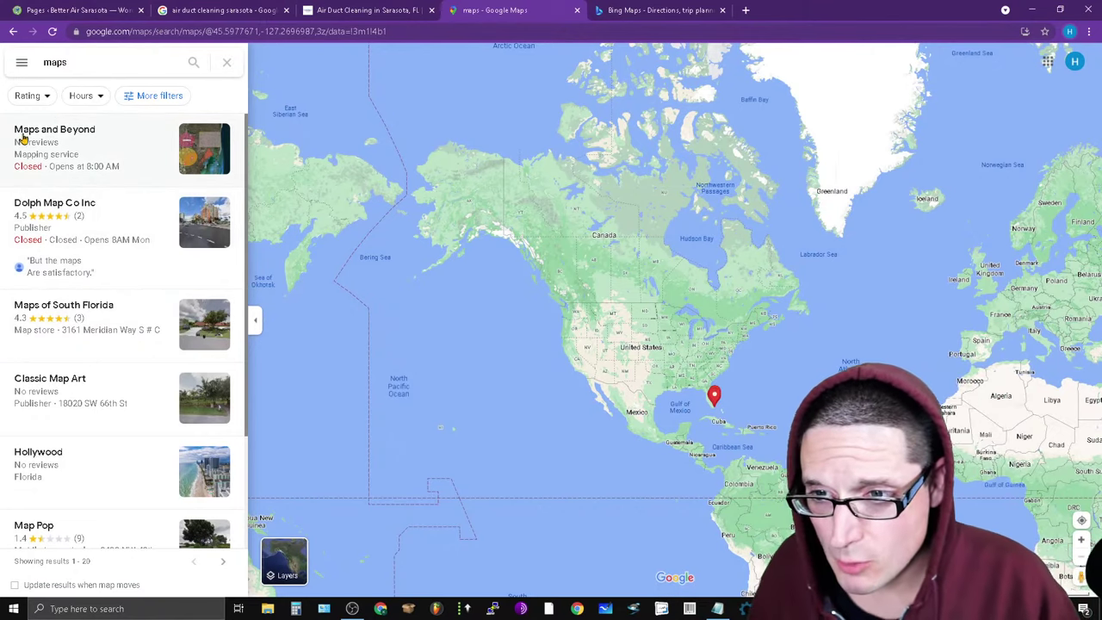
Search Google Maps for 'bay isle sarasota'.
{"action": "left_click", "coordinate": [99, 65]}
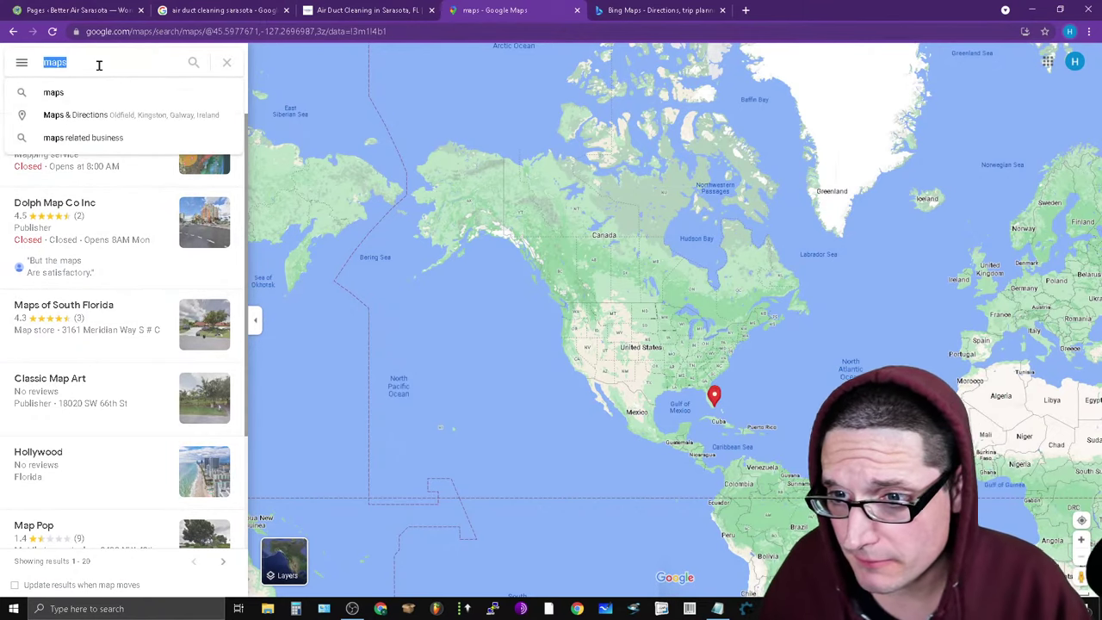
{"action": "type", "text": "bay island"}
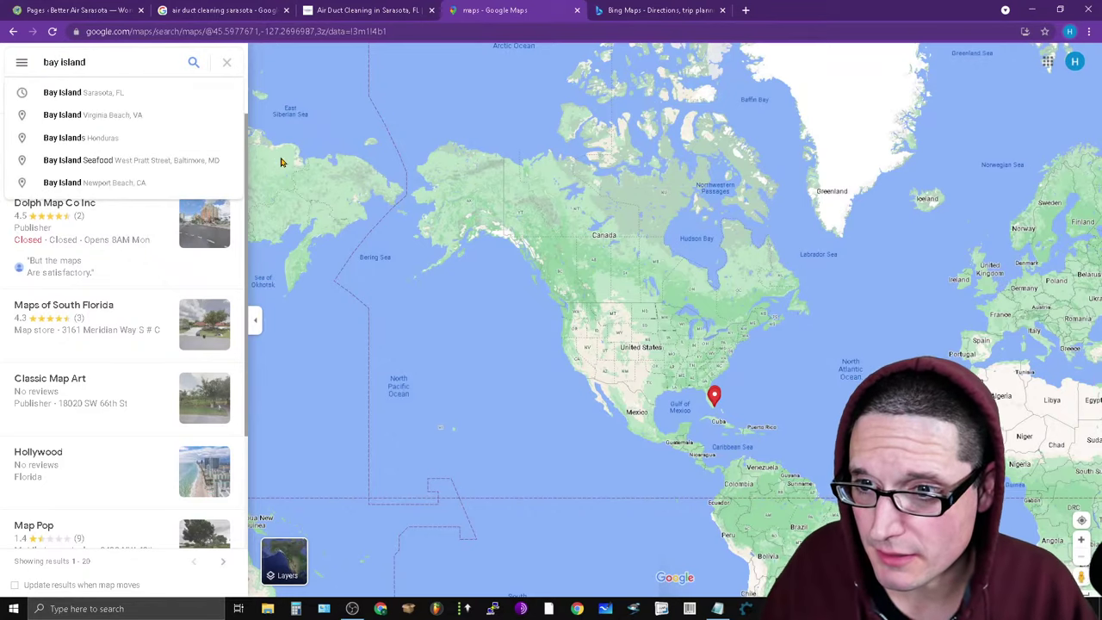
{"action": "key", "text": "BackSpace"}
{"action": "key", "text": "BackSpace"}
{"action": "key", "text": "BackSpace"}
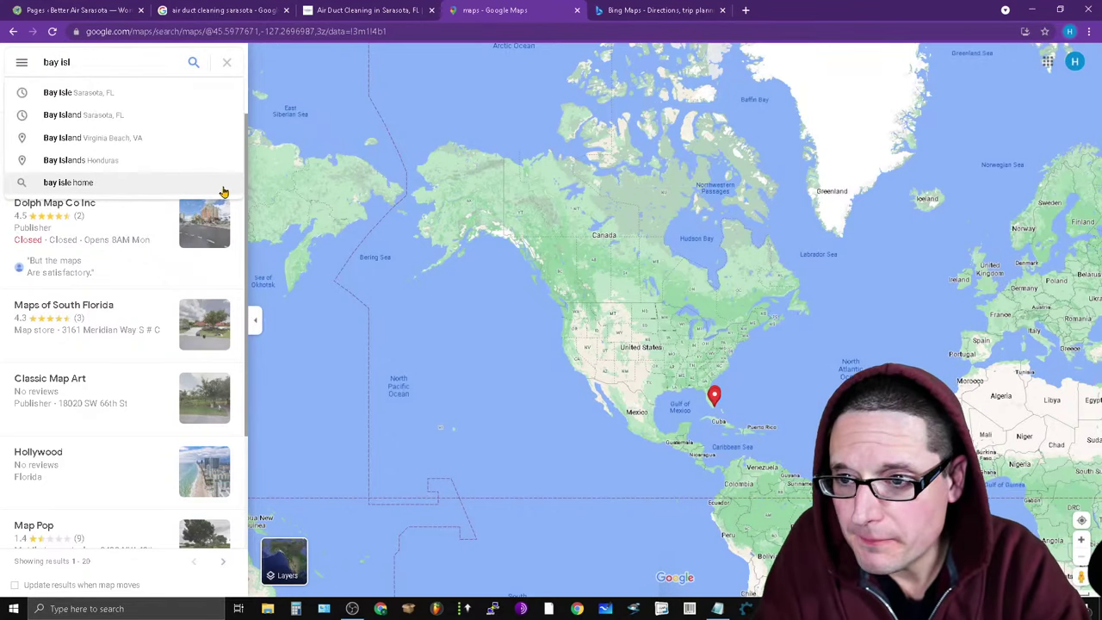
{"action": "key", "text": "Return"}
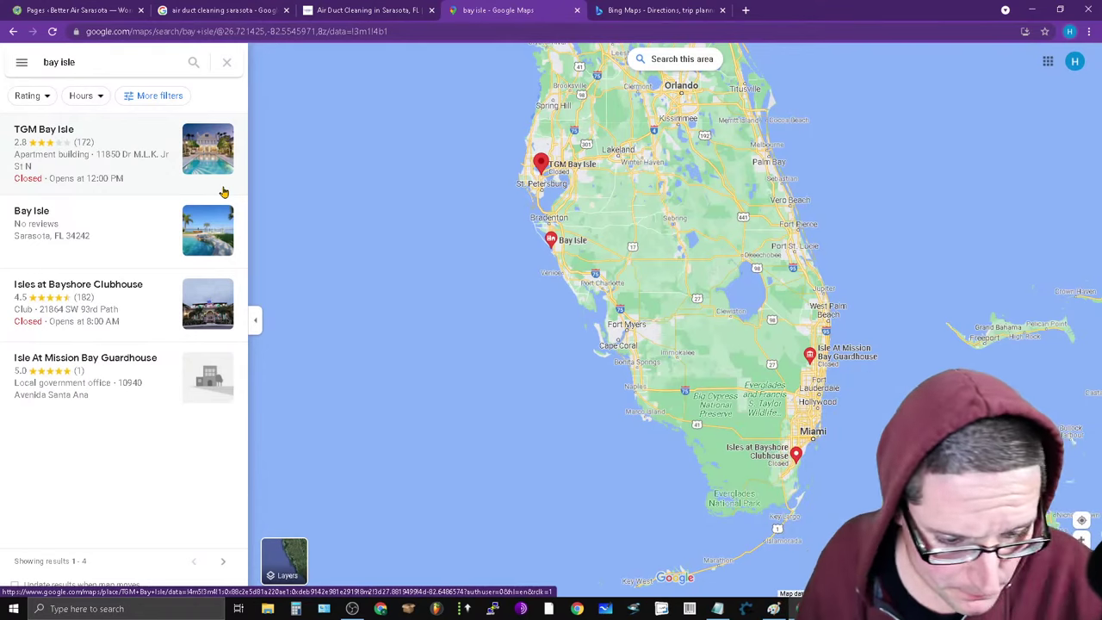
{"action": "left_click", "coordinate": [124, 64]}
{"action": "type", "text": "sar"}
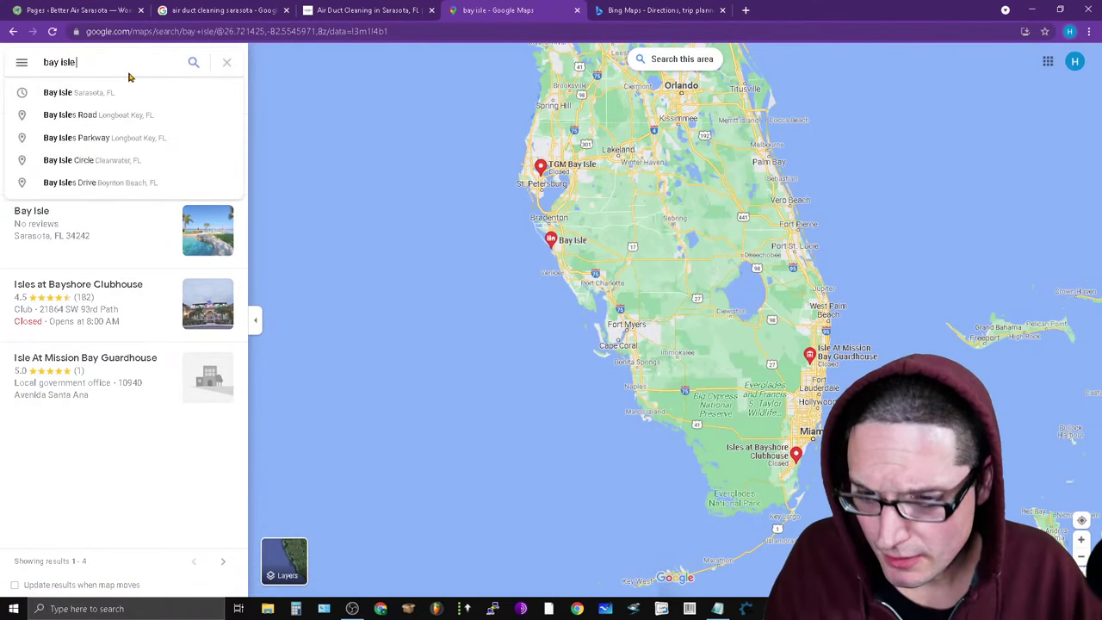
{"action": "type", "text": "asota"}
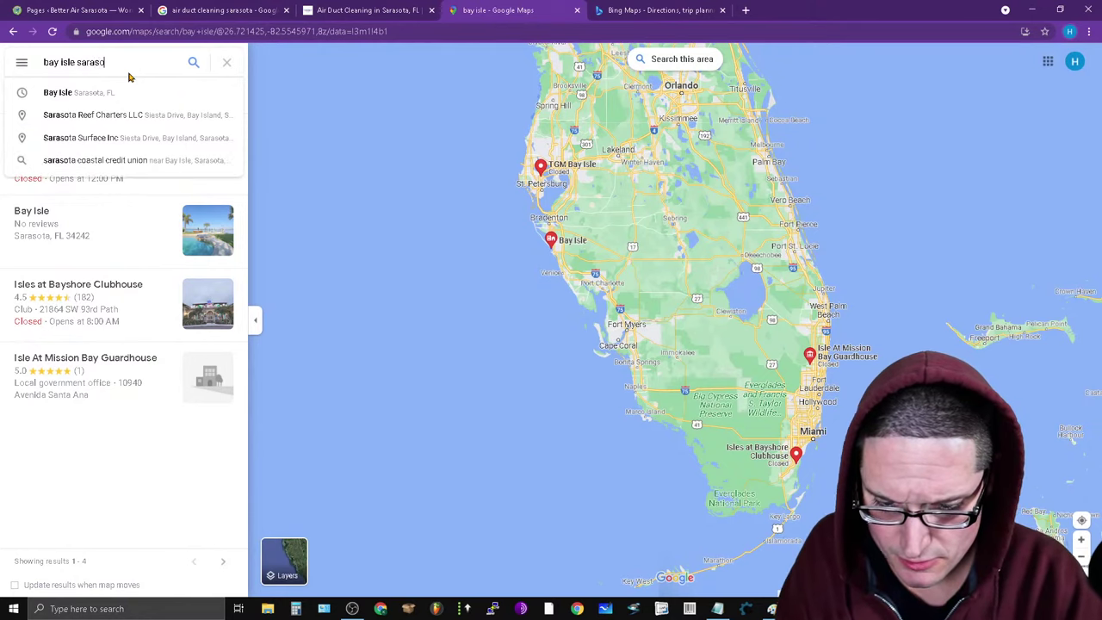
{"action": "key", "text": "Return"}
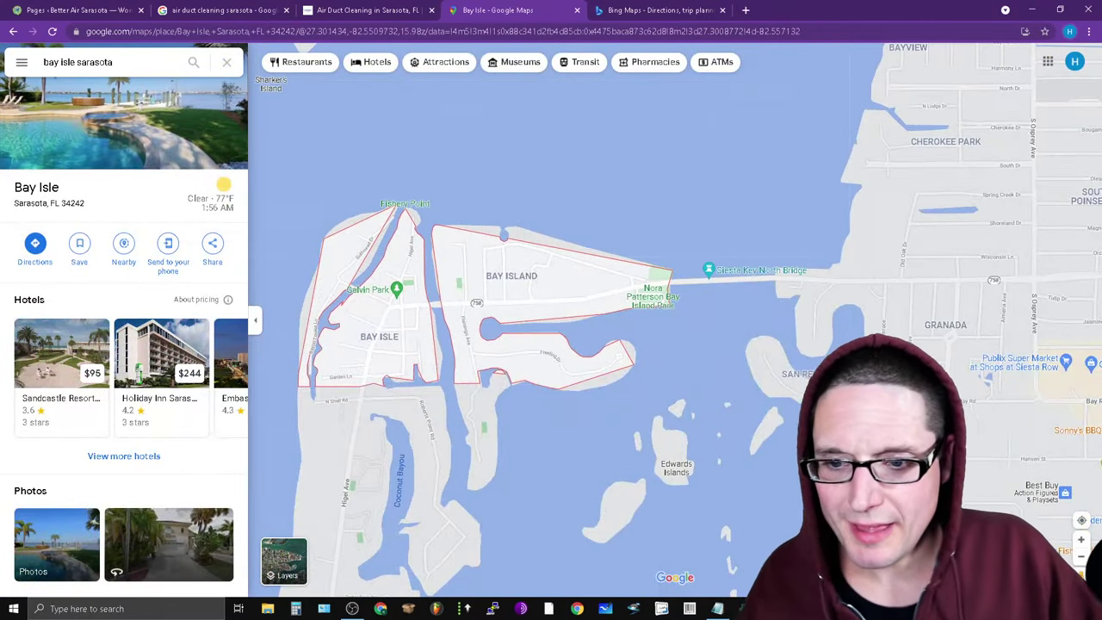
{"action": "scroll", "coordinate": [432, 485], "scroll_direction": "up", "scroll_amount": 5}
{"action": "left_click_drag", "start_coordinate": [369, 130], "coordinate": [352, 286]}
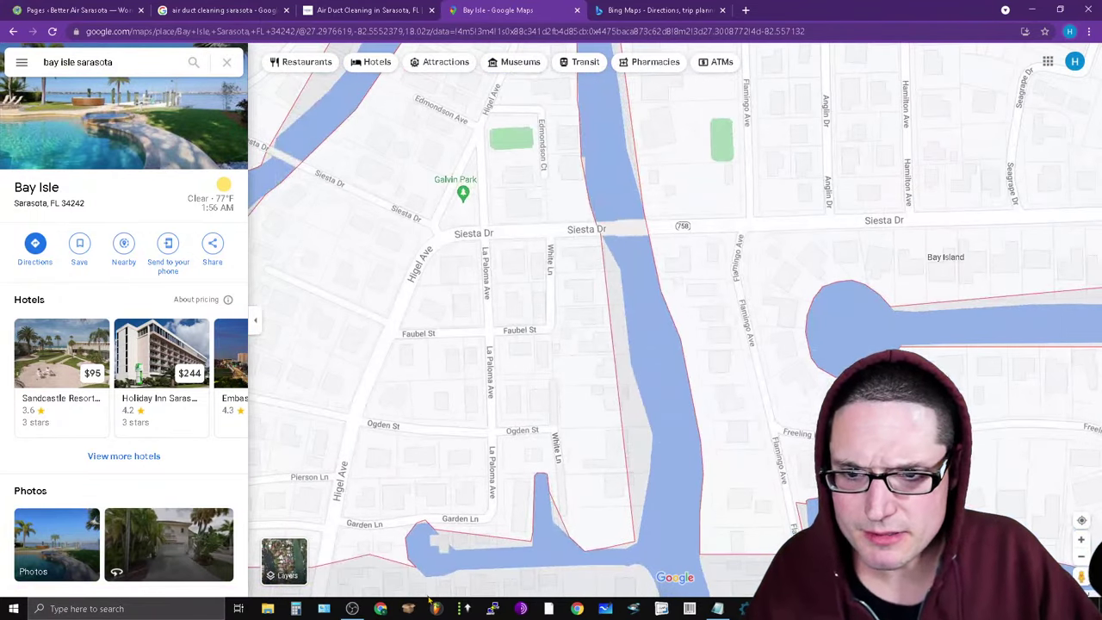
{"action": "right_click", "coordinate": [356, 290]}
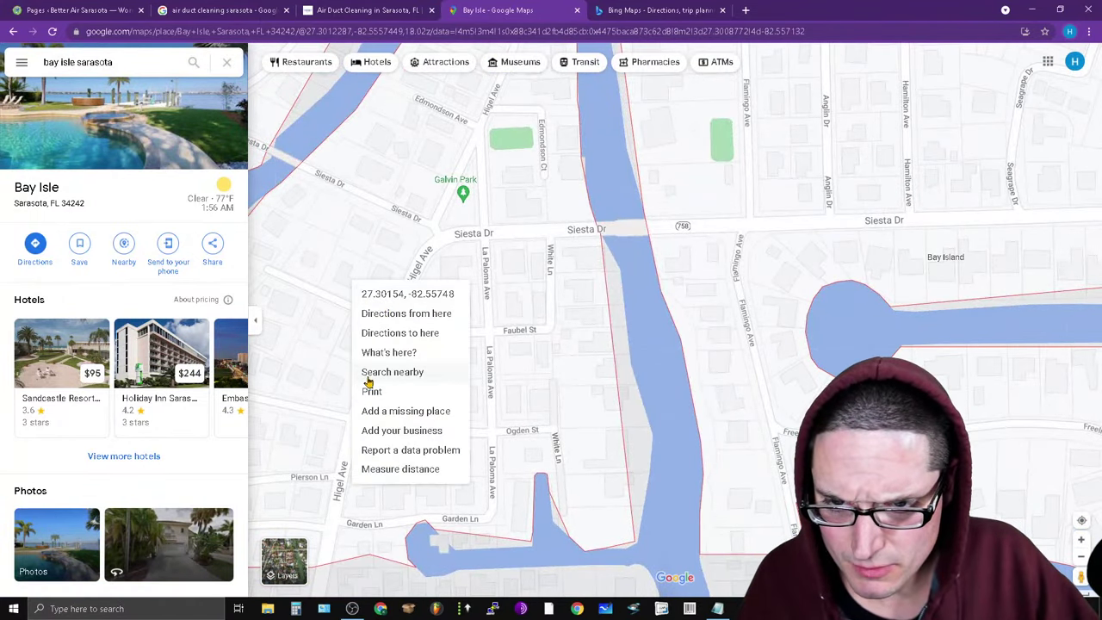
{"action": "left_click", "coordinate": [403, 354]}
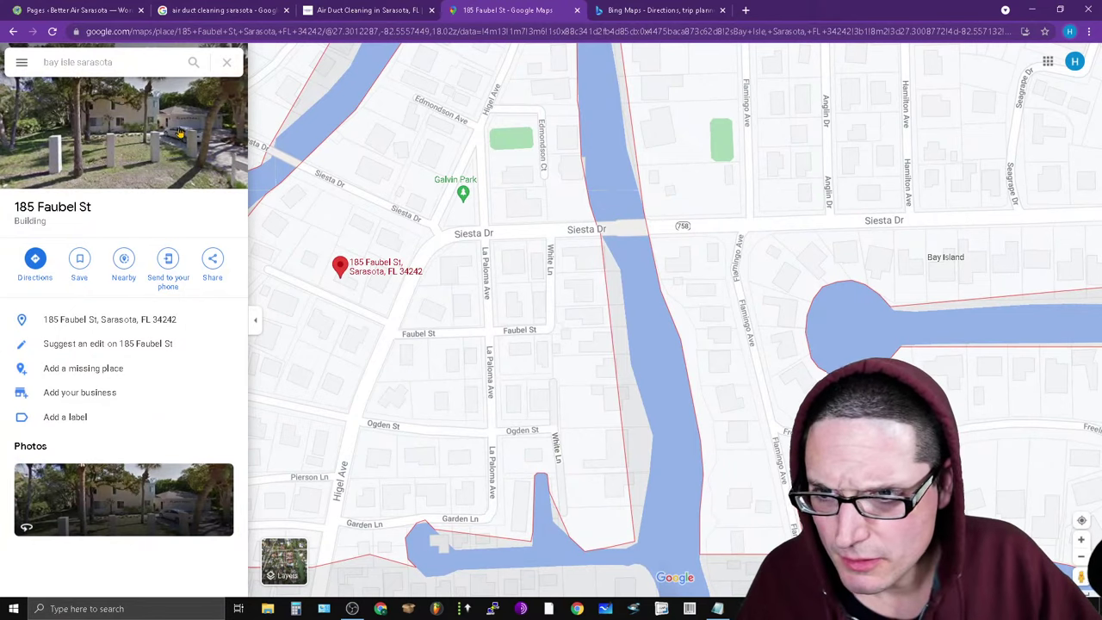
{"action": "left_click", "coordinate": [720, 609]}
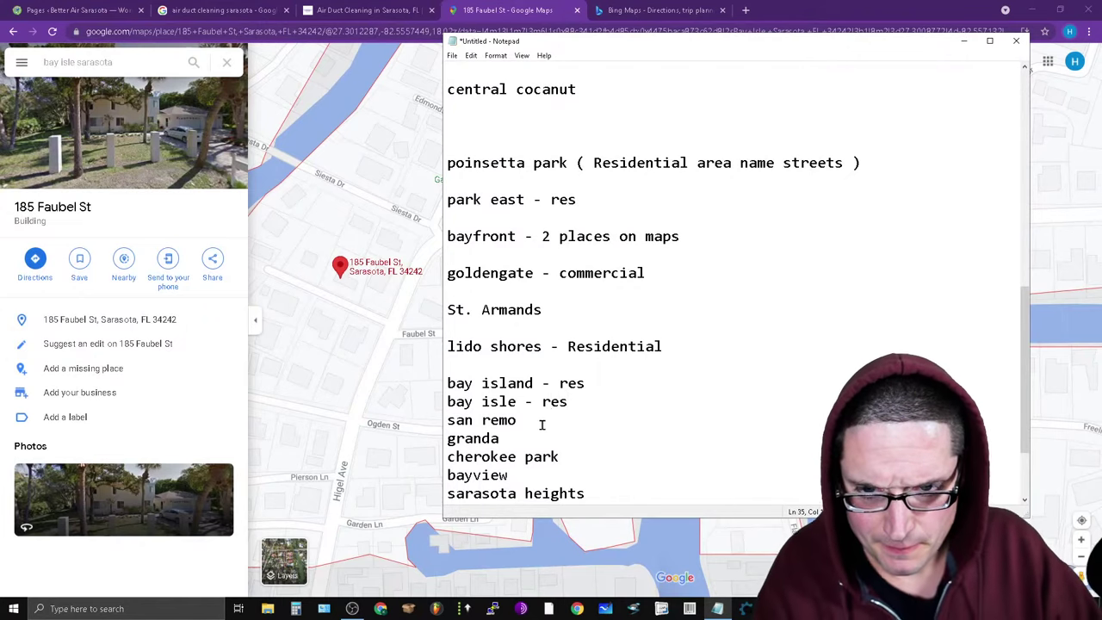
Copy 'san remo' from the list and search for it in Google Maps.
{"action": "left_click_drag", "start_coordinate": [542, 425], "coordinate": [439, 419]}
{"action": "right_click", "coordinate": [450, 420]}
{"action": "left_click", "coordinate": [491, 456]}
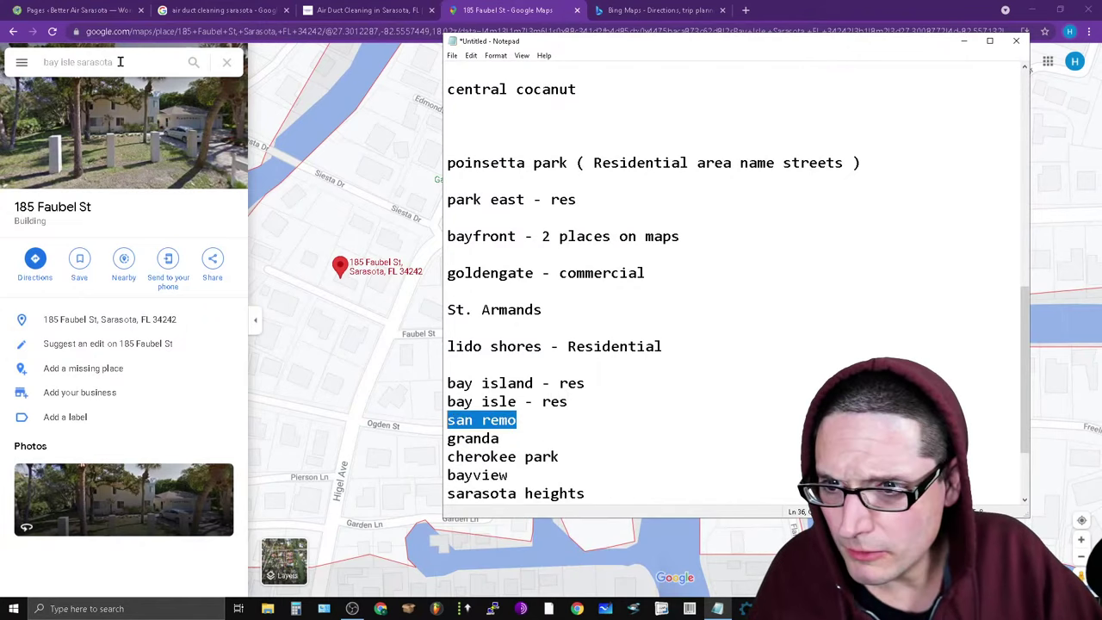
{"action": "left_click", "coordinate": [120, 62]}
{"action": "key", "text": "ctrl+v"}
{"action": "key", "text": "Return"}
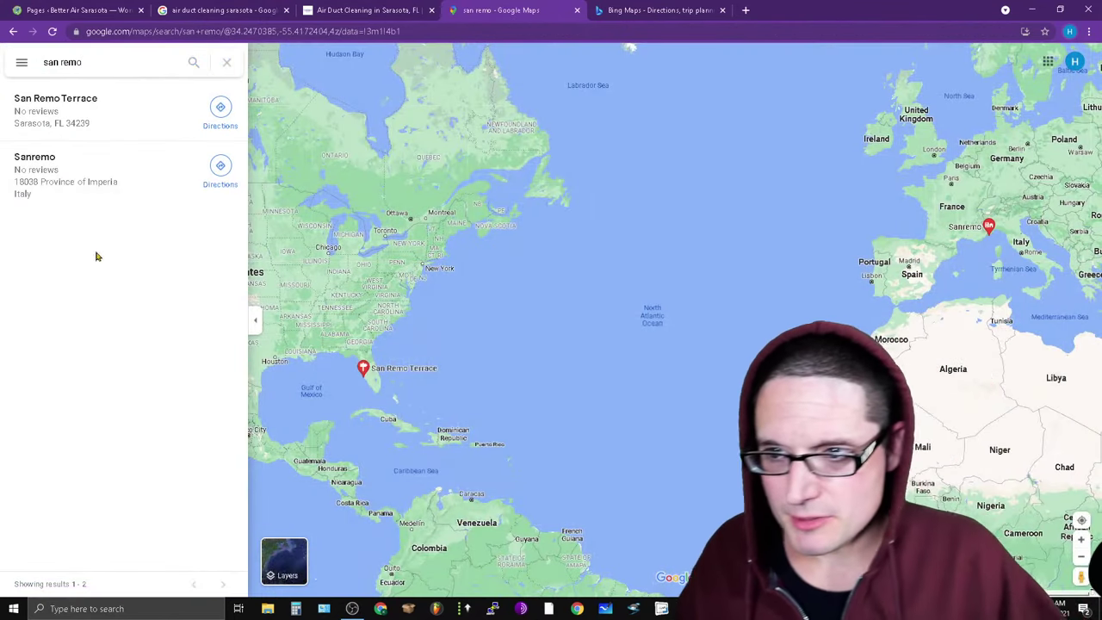
{"action": "left_click", "coordinate": [126, 60]}
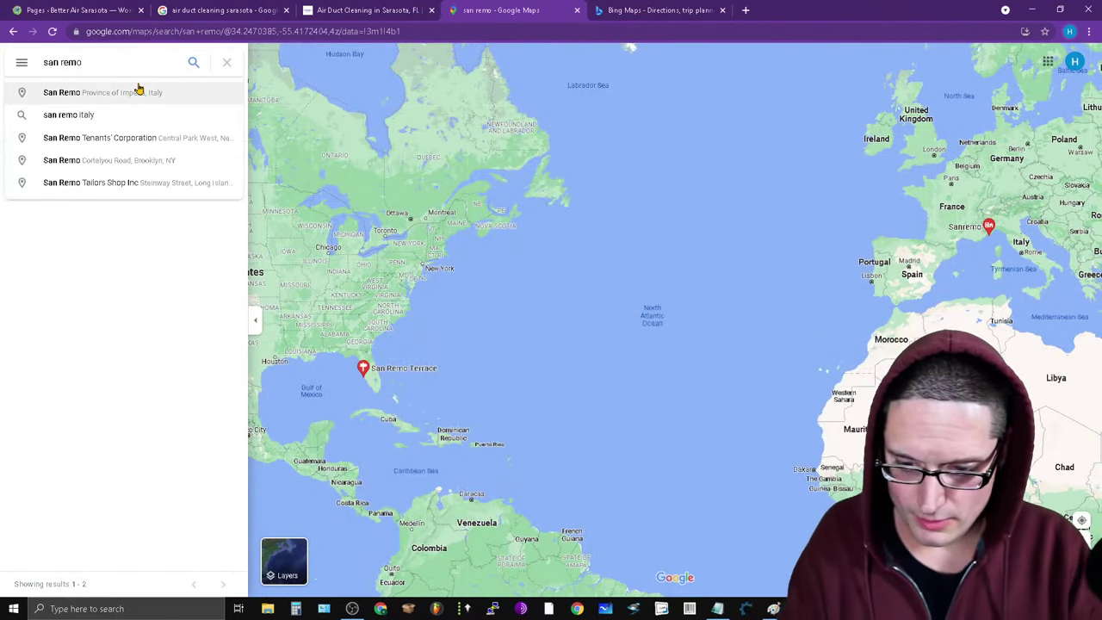
{"action": "type", "text": "sarasota"}
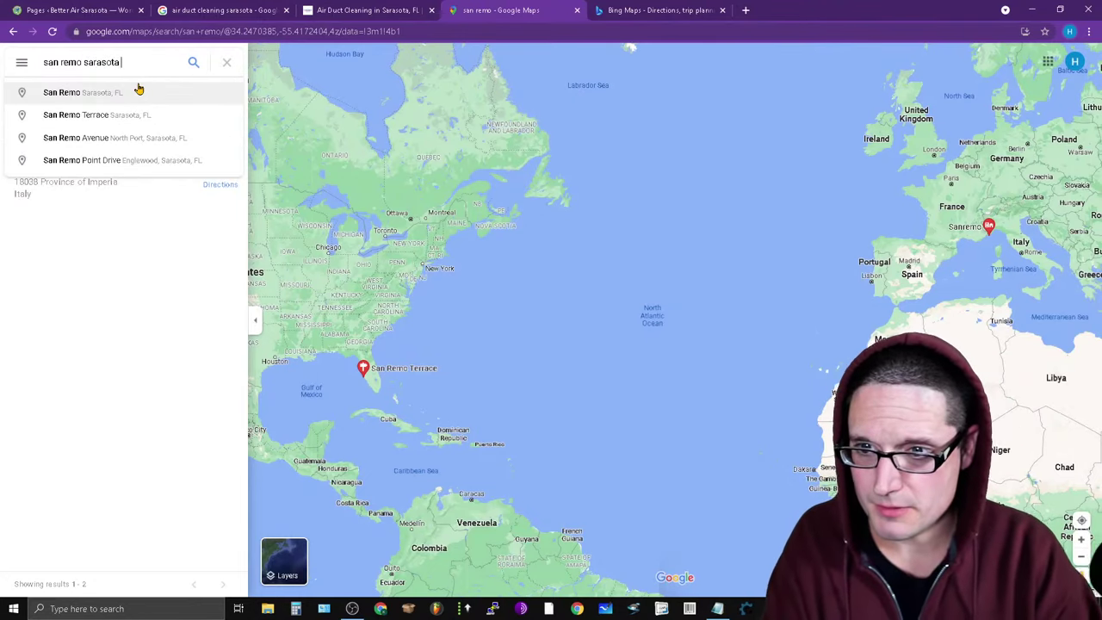
{"action": "left_click", "coordinate": [137, 90]}
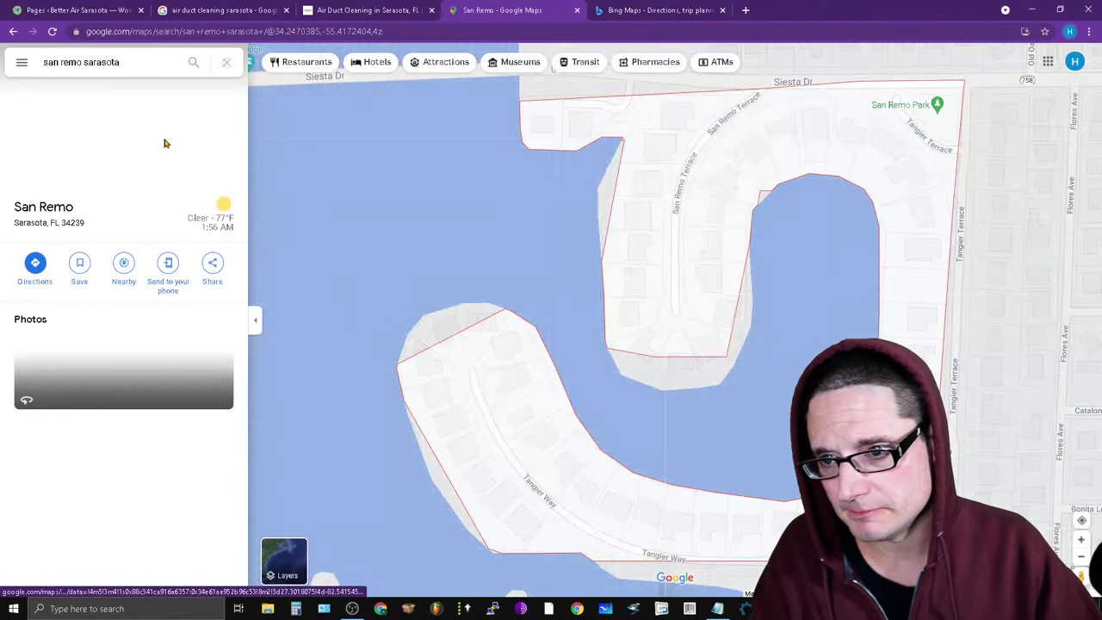
{"action": "right_click", "coordinate": [527, 421]}
{"action": "left_click", "coordinate": [577, 457]}
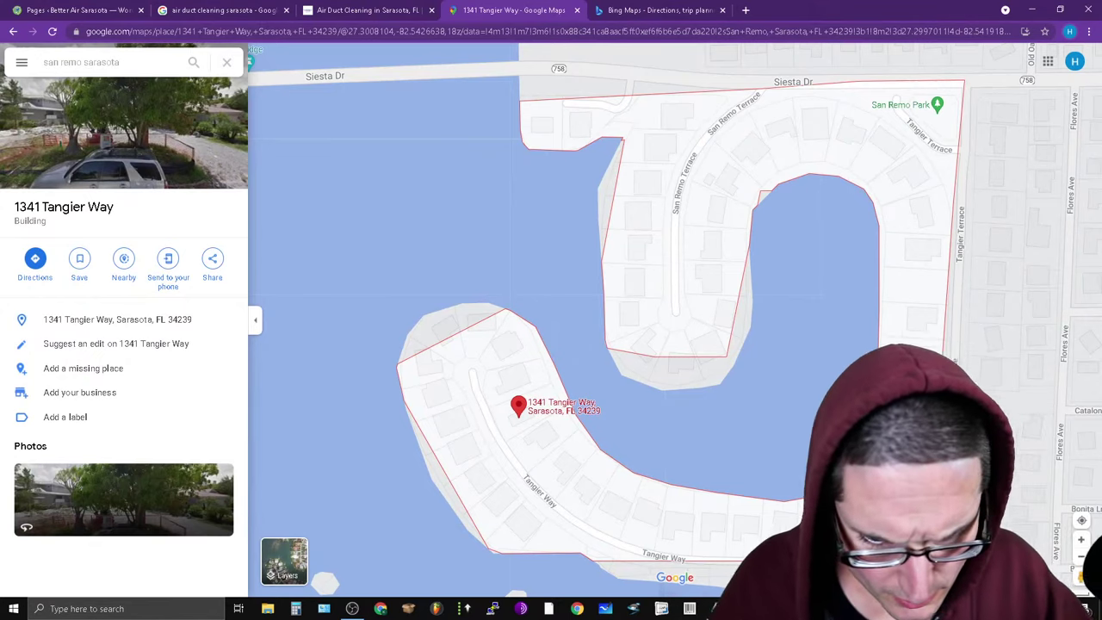
Select the 'glen oaks' entry in the Notepad list for copying.
{"action": "left_click", "coordinate": [718, 609]}
{"action": "scroll", "coordinate": [699, 450], "scroll_direction": "down", "scroll_amount": 2}
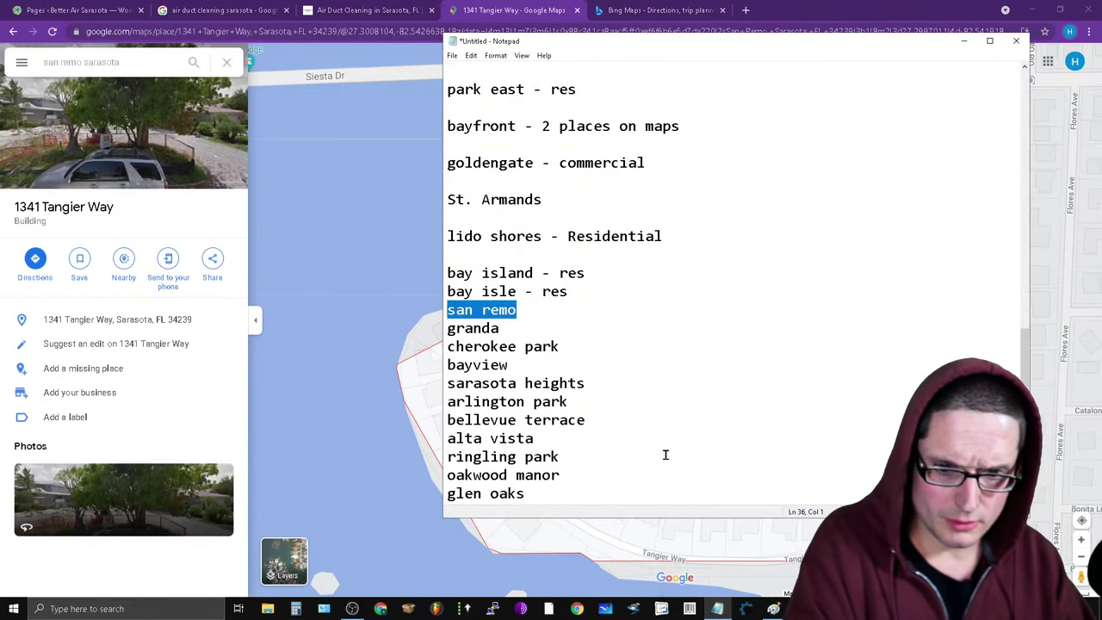
{"action": "left_click_drag", "start_coordinate": [579, 496], "coordinate": [483, 516]}
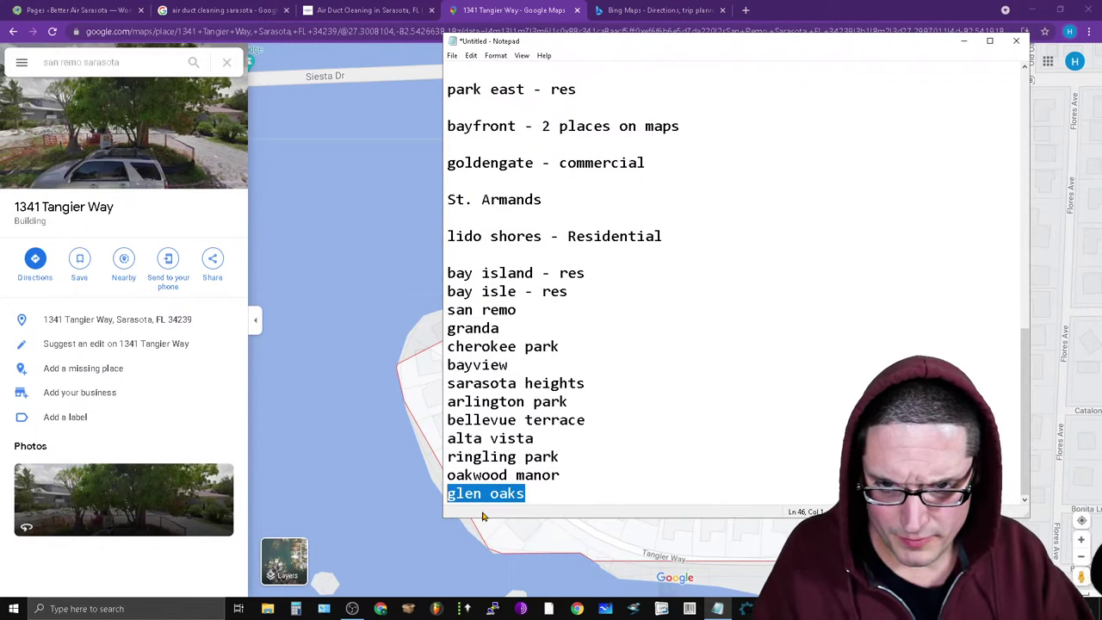
{"action": "right_click", "coordinate": [492, 497]}
Paste 'glen oaks' into Maps and open Glen Oaks, Sarasota, FL.
{"action": "left_click", "coordinate": [572, 362]}
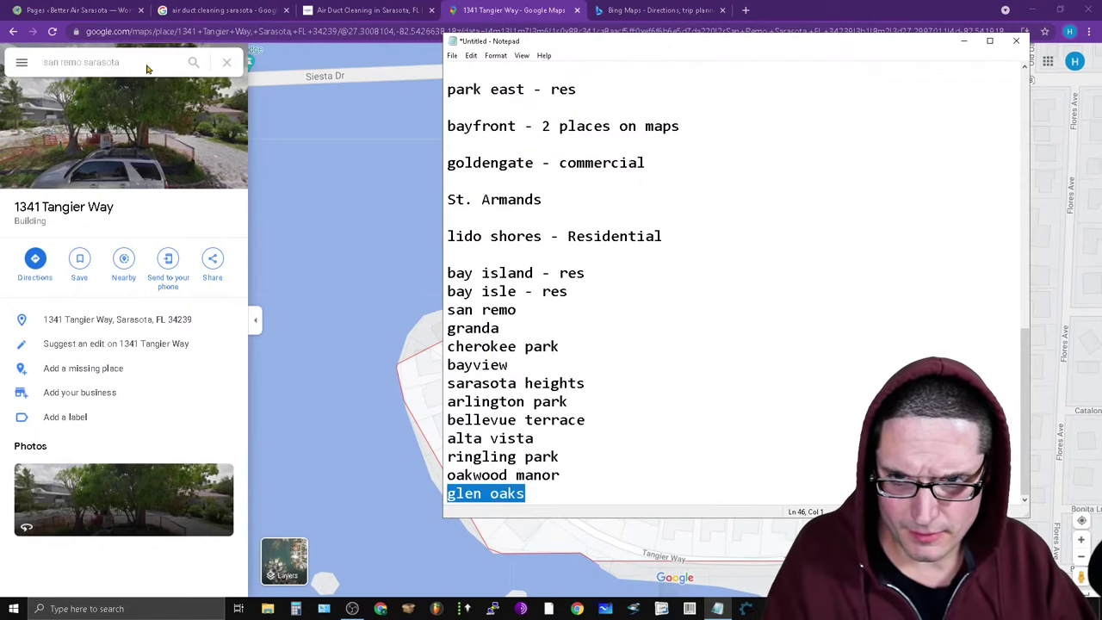
{"action": "left_click", "coordinate": [127, 63]}
{"action": "left_click", "coordinate": [127, 63]}
{"action": "key", "text": "ctrl+v"}
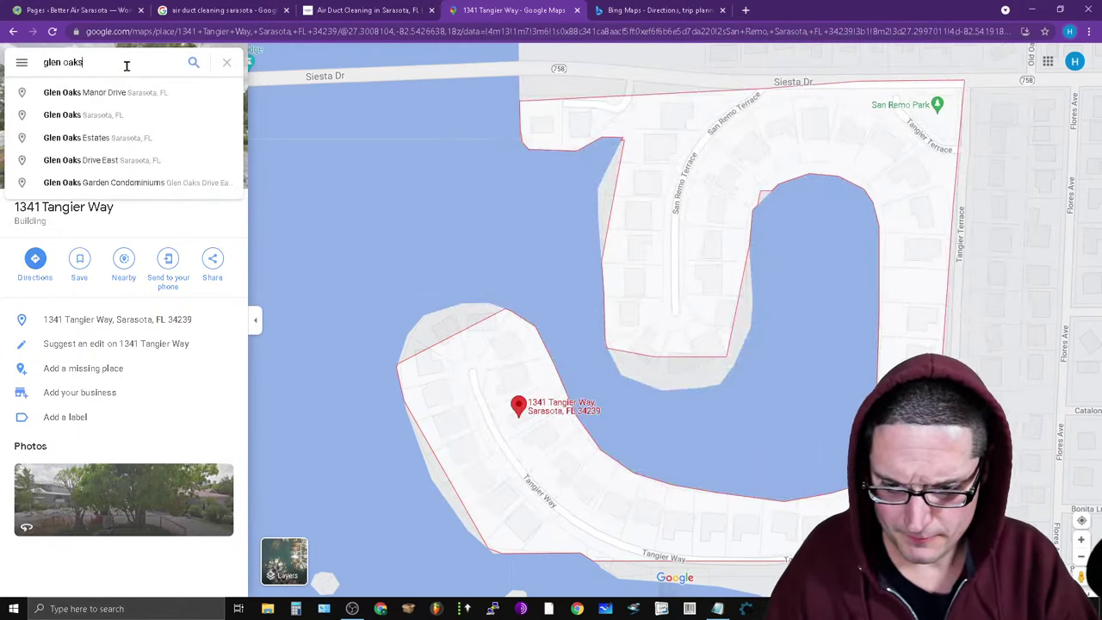
{"action": "left_click", "coordinate": [148, 120]}
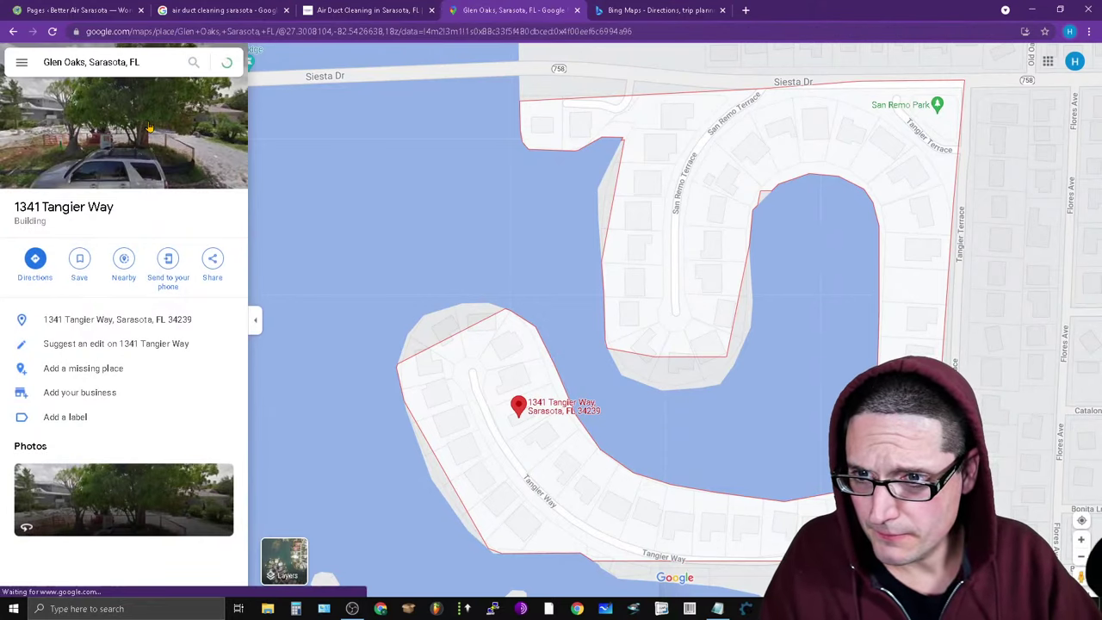
Copy 'oakwood manor' from the list and search it in Google Maps.
{"action": "left_click", "coordinate": [737, 610]}
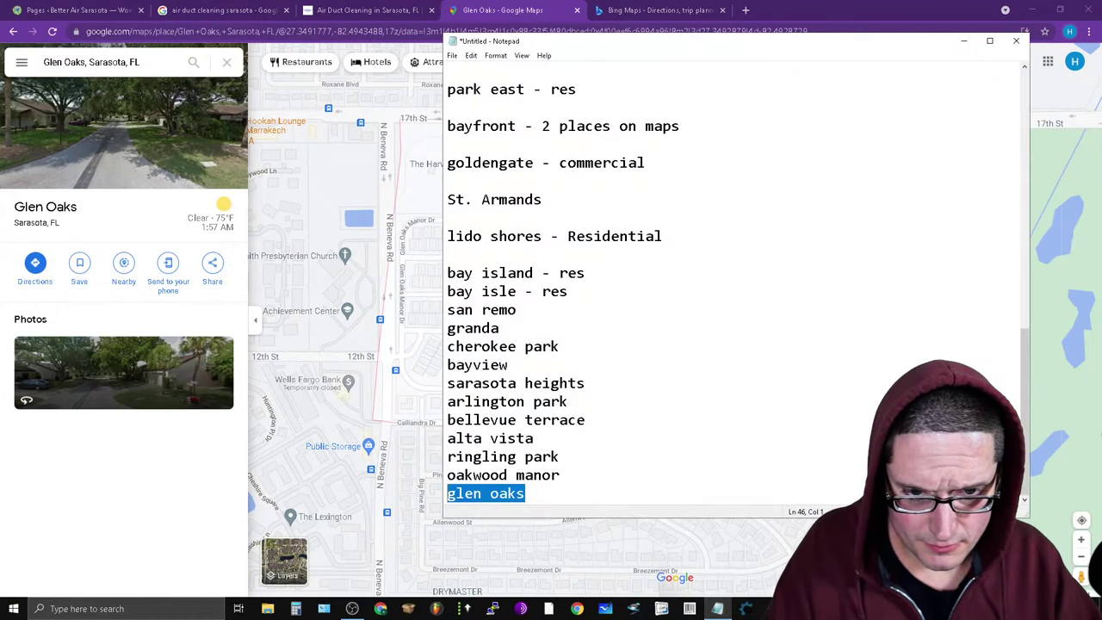
{"action": "left_click_drag", "start_coordinate": [585, 474], "coordinate": [438, 472]}
{"action": "right_click", "coordinate": [473, 475]}
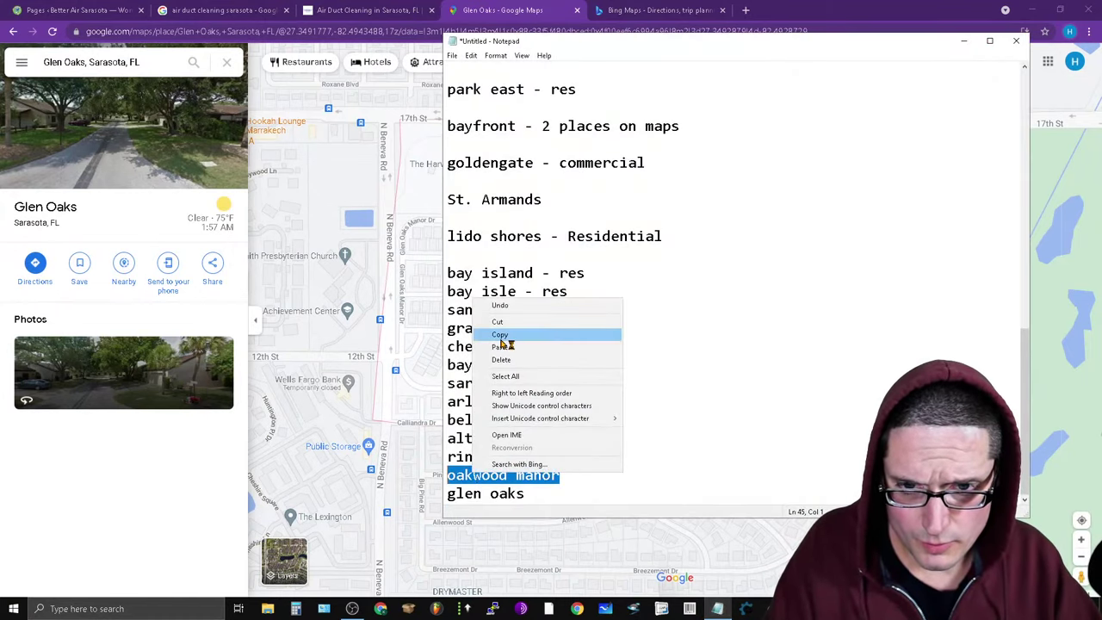
{"action": "left_click", "coordinate": [517, 339]}
{"action": "left_click", "coordinate": [102, 63]}
{"action": "triple_click", "coordinate": [103, 63]}
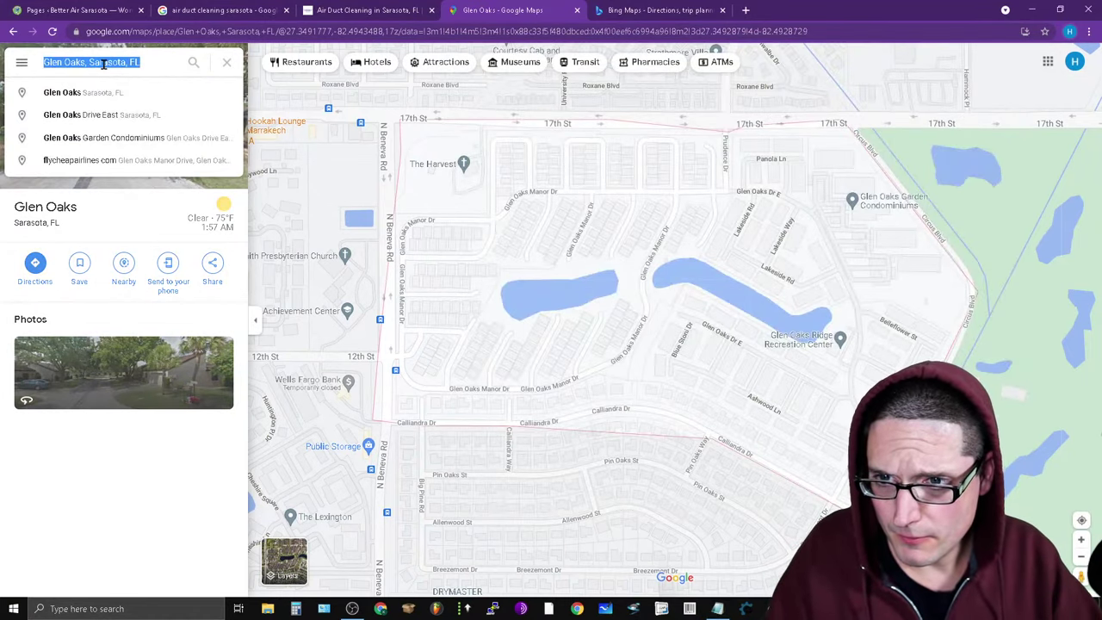
{"action": "key", "text": "ctrl+v"}
{"action": "key", "text": "Return"}
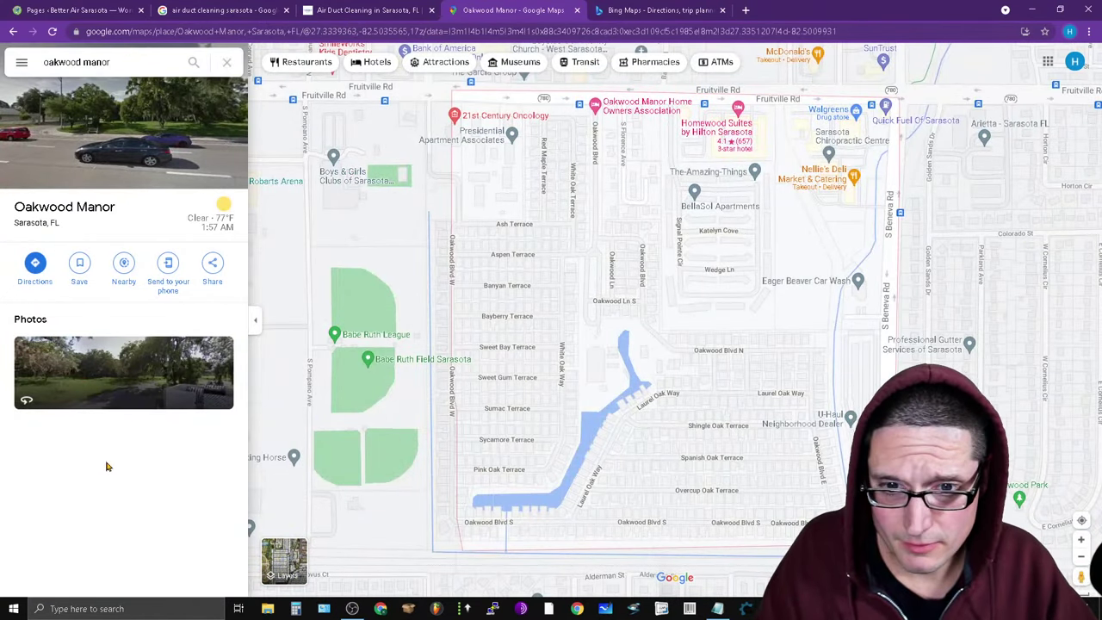
Select 'ringling park' in the list and the Maps search text.
{"action": "left_click", "coordinate": [718, 609]}
{"action": "left_click", "coordinate": [584, 457]}
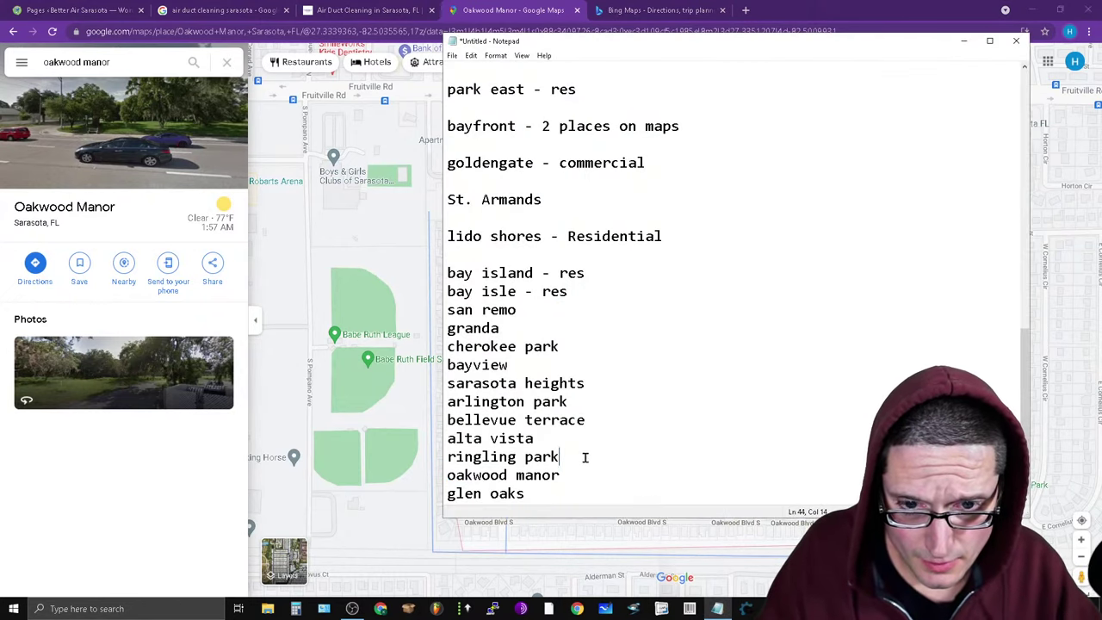
{"action": "left_click_drag", "start_coordinate": [443, 466], "coordinate": [454, 462]}
{"action": "right_click", "coordinate": [457, 463]}
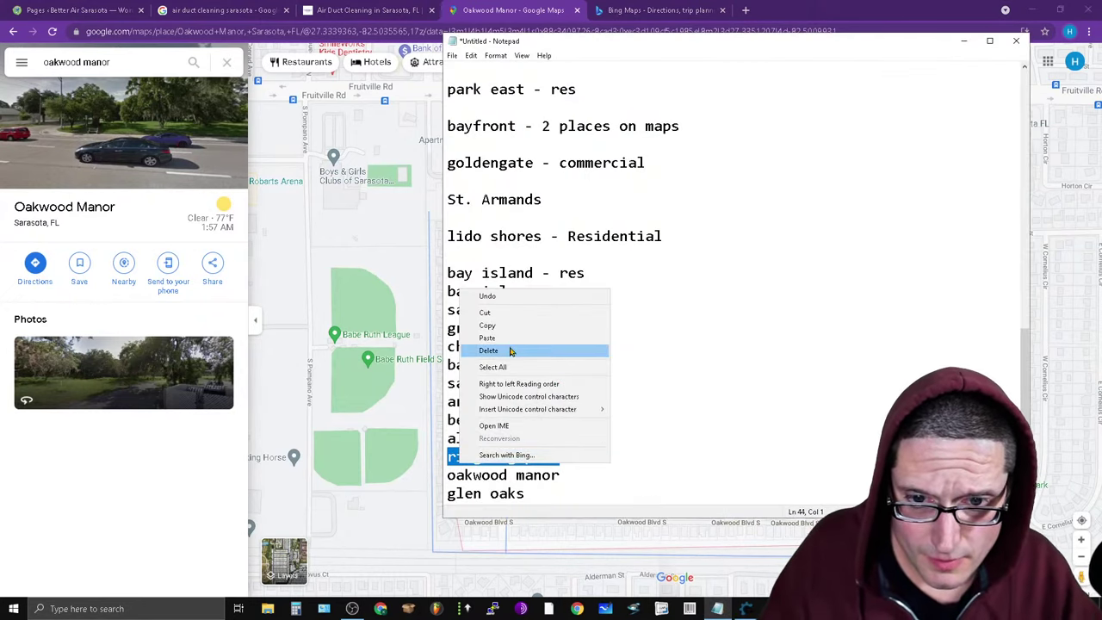
{"action": "key", "text": "Escape"}
{"action": "left_click", "coordinate": [142, 55]}
{"action": "key", "text": "ctrl+a"}
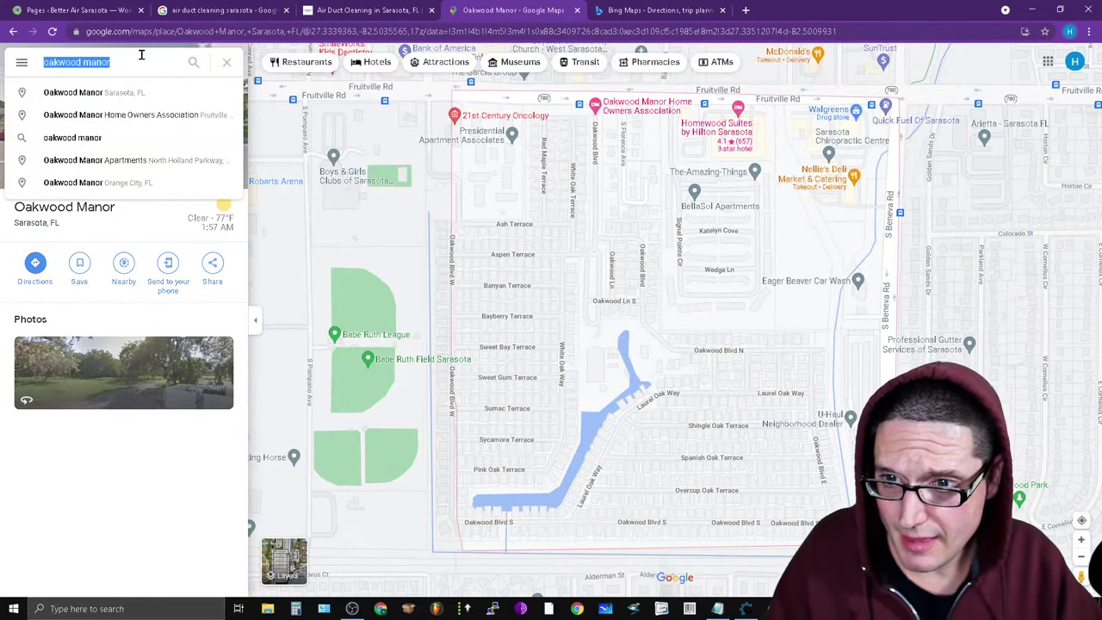
{"action": "key", "text": "ctrl+v"}
{"action": "key", "text": "Return"}
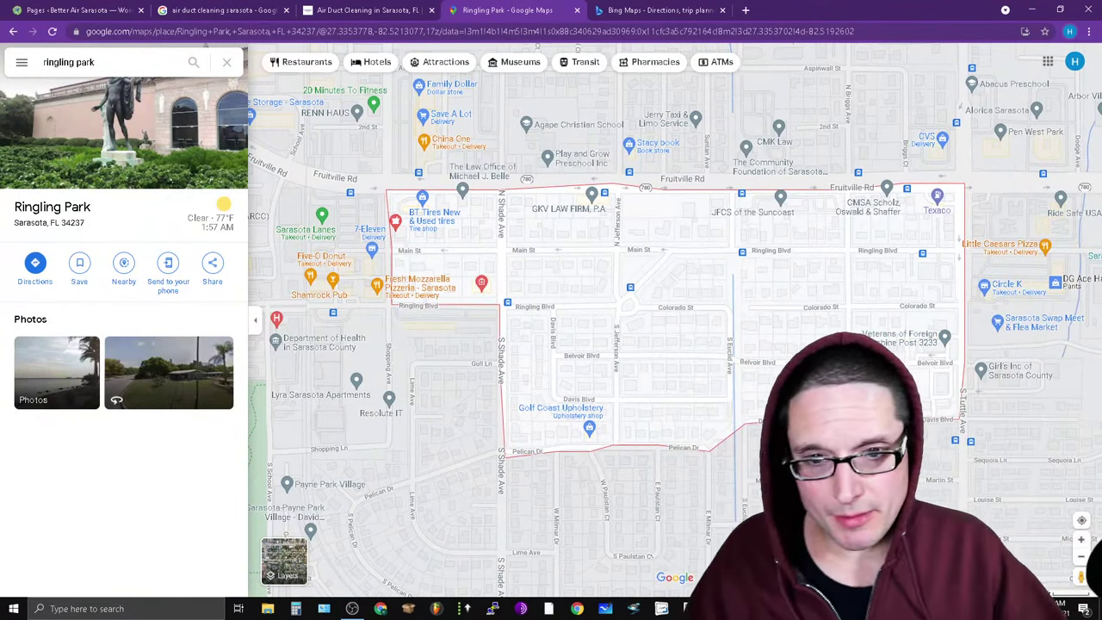
{"action": "scroll", "coordinate": [830, 469], "scroll_direction": "up", "scroll_amount": 2}
{"action": "right_click", "coordinate": [571, 293]}
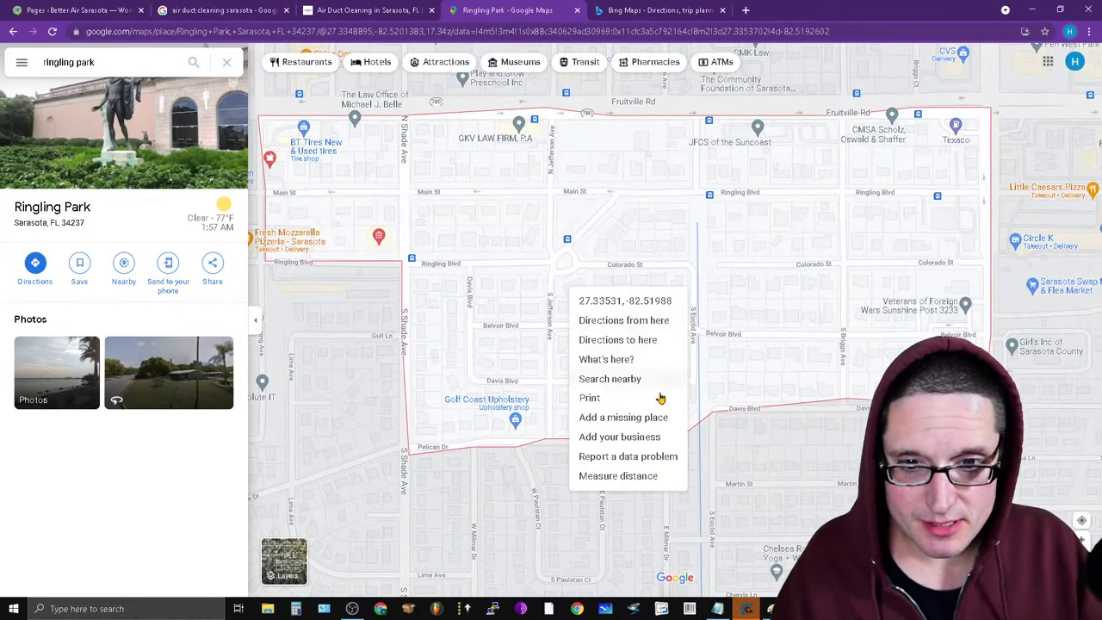
{"action": "left_click", "coordinate": [632, 361]}
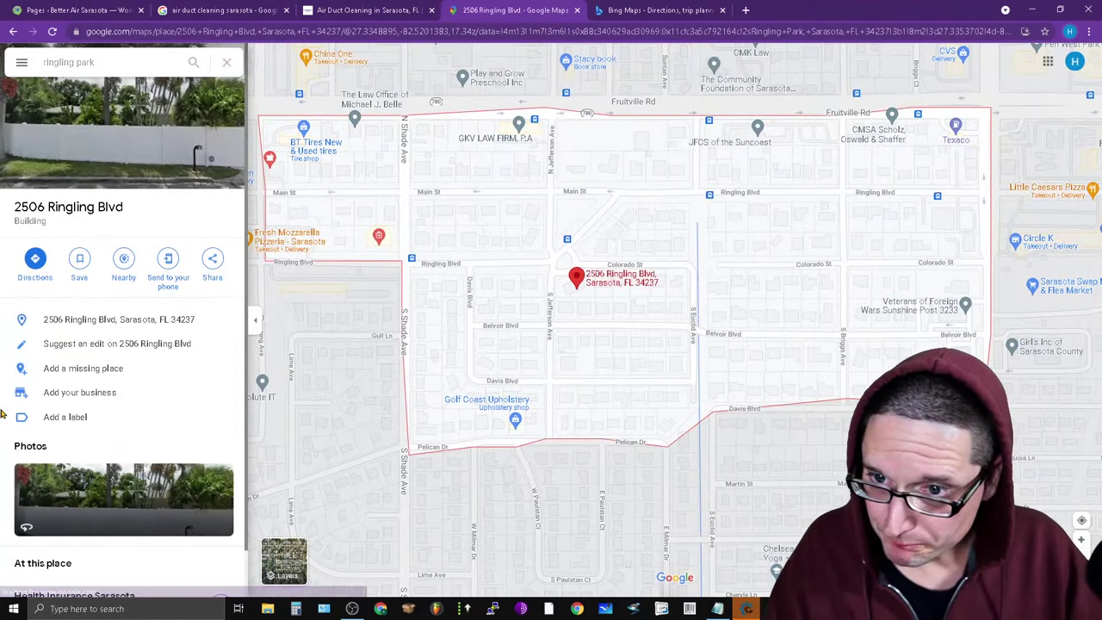
{"action": "right_click", "coordinate": [647, 221]}
{"action": "left_click", "coordinate": [689, 286]}
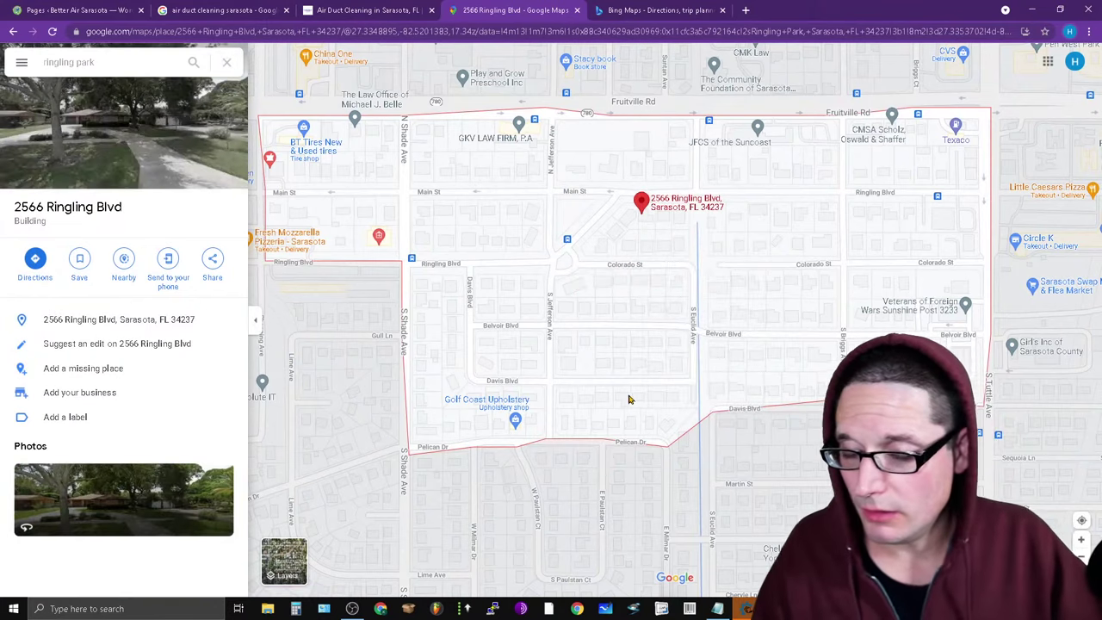
{"action": "scroll", "coordinate": [817, 212], "scroll_direction": "up", "scroll_amount": 1}
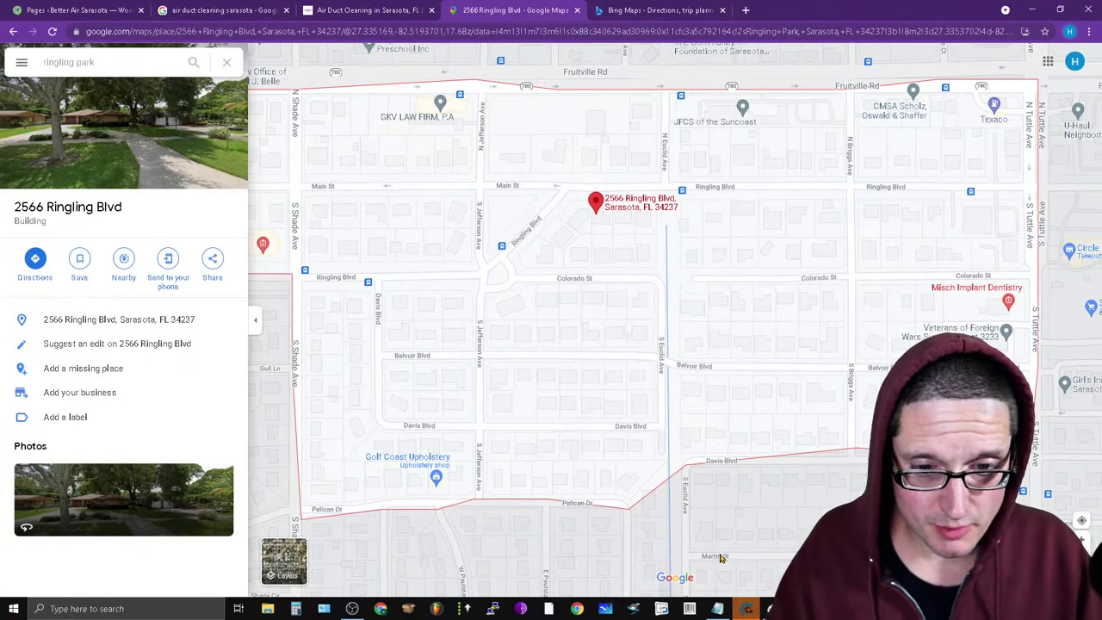
Close Kontent Machine, answering No once and then Yes to exit.
{"action": "left_click", "coordinate": [719, 609]}
{"action": "left_click", "coordinate": [761, 612]}
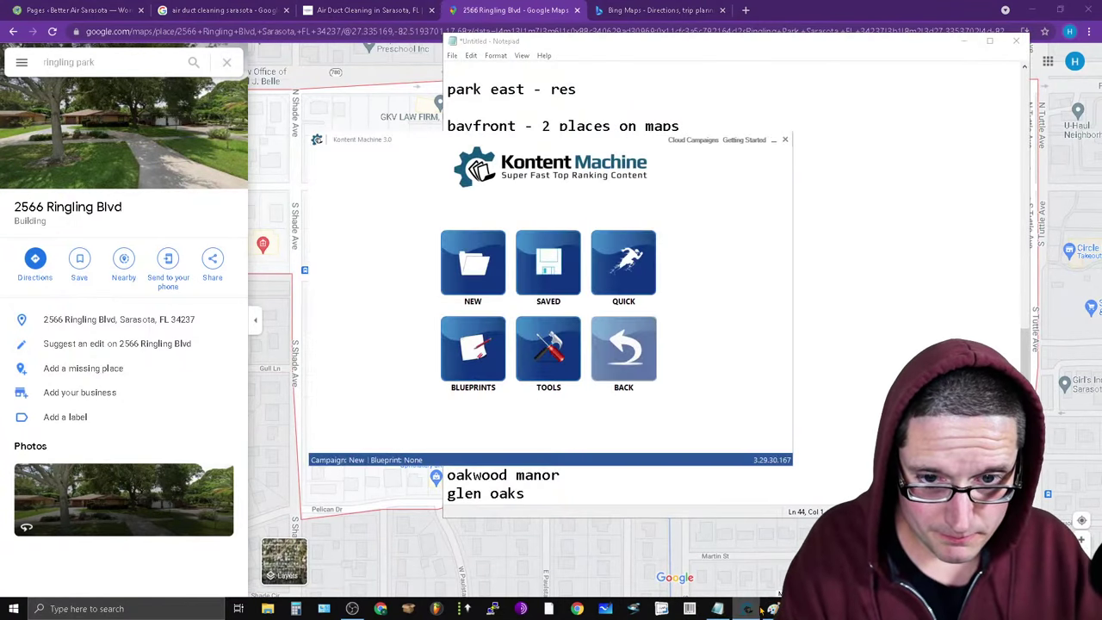
{"action": "left_click", "coordinate": [784, 143]}
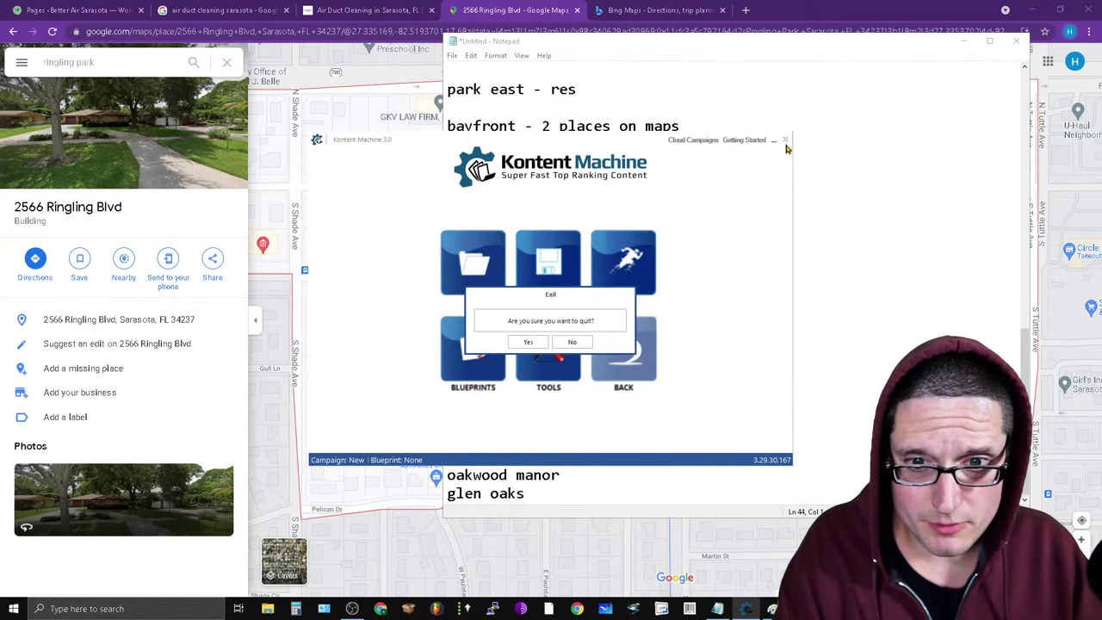
{"action": "left_click", "coordinate": [570, 342]}
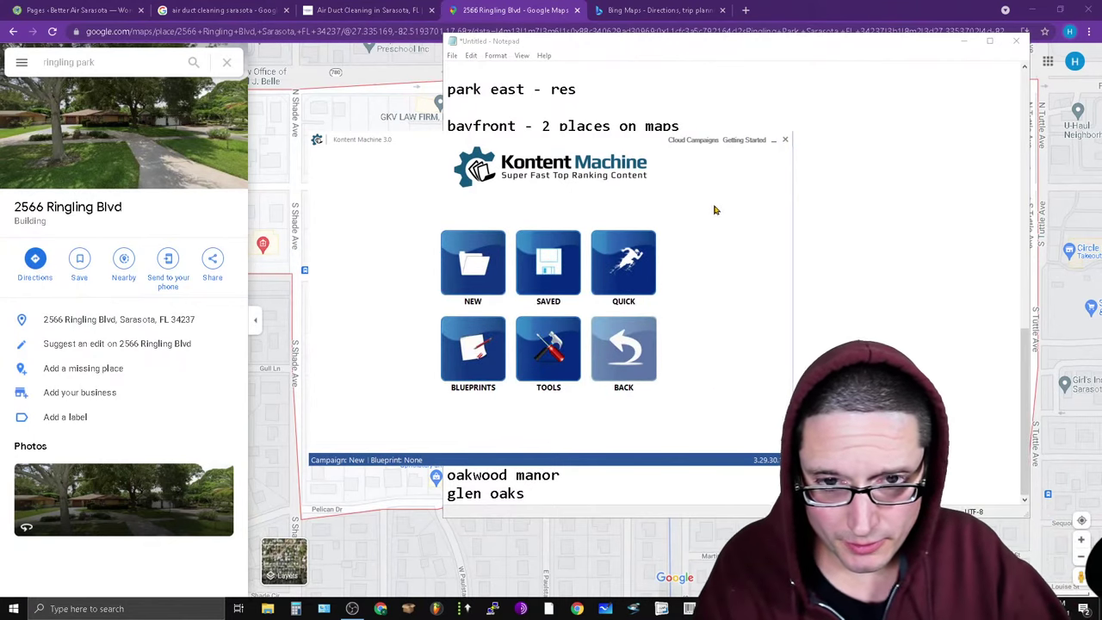
{"action": "left_click", "coordinate": [785, 141]}
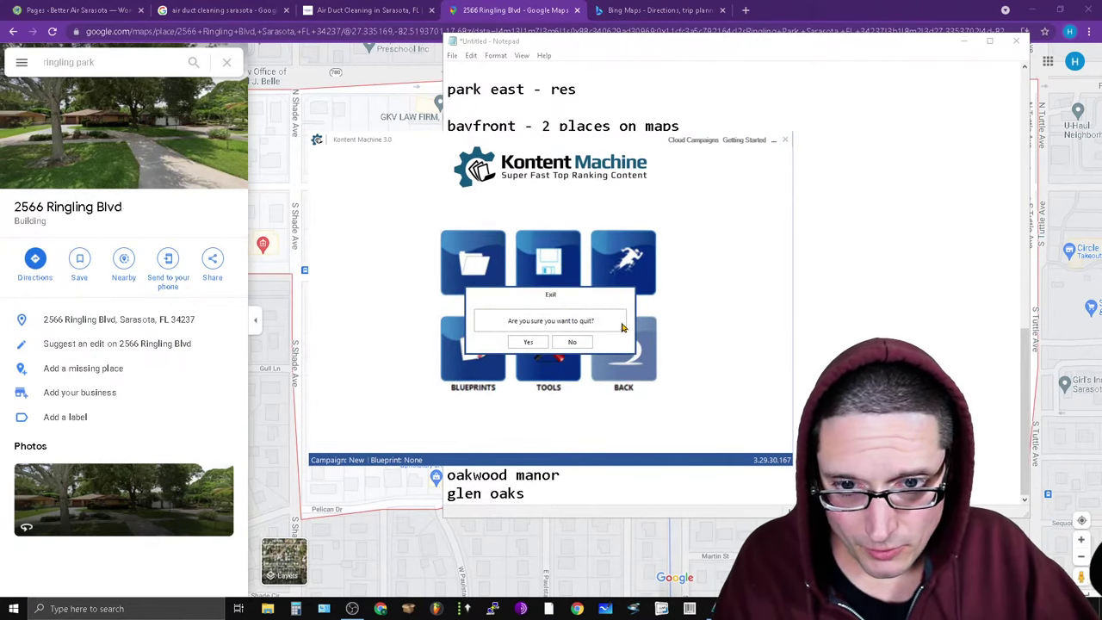
{"action": "left_click", "coordinate": [530, 343]}
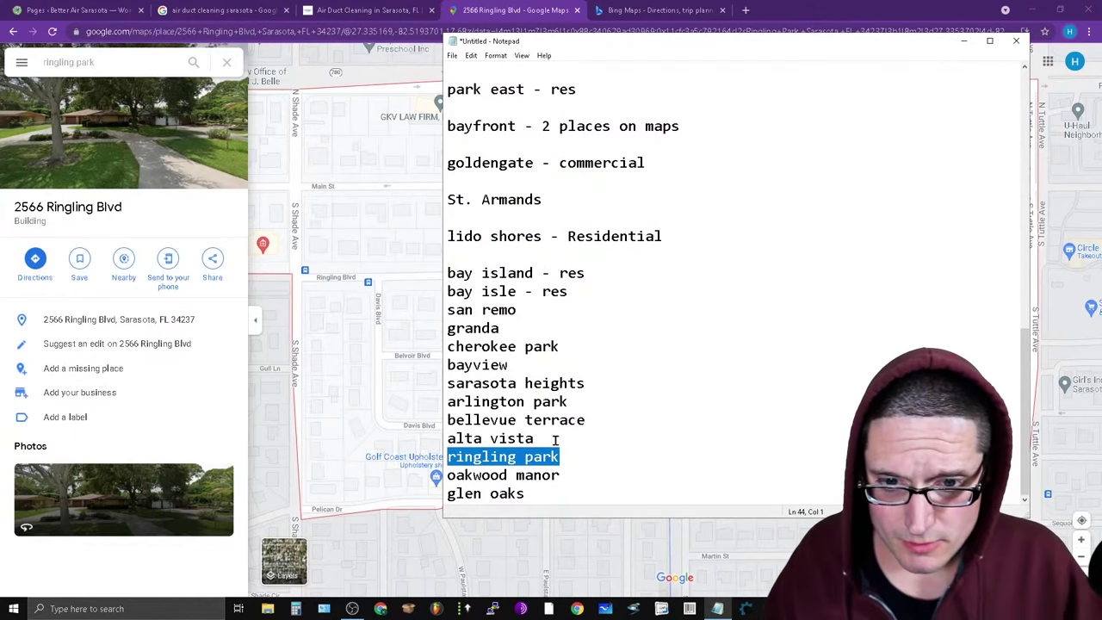
Copy 'alta vista' from the list and open Alta Vista, Sarasota in Google Maps.
{"action": "left_click_drag", "start_coordinate": [555, 440], "coordinate": [421, 445]}
{"action": "right_click", "coordinate": [494, 443]}
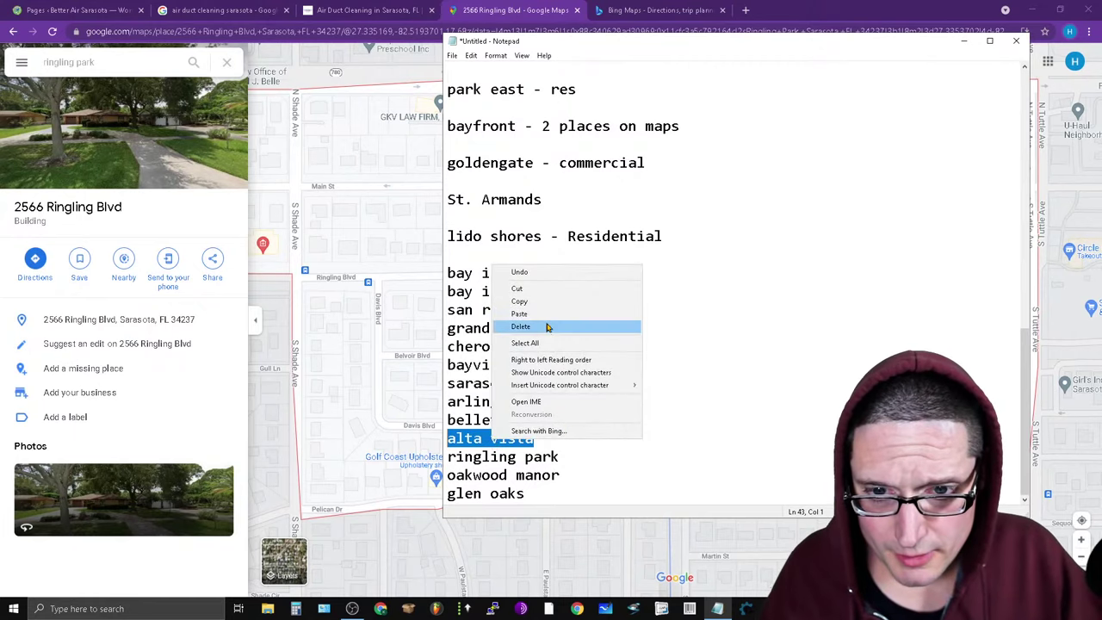
{"action": "left_click", "coordinate": [534, 304]}
{"action": "left_click", "coordinate": [112, 60]}
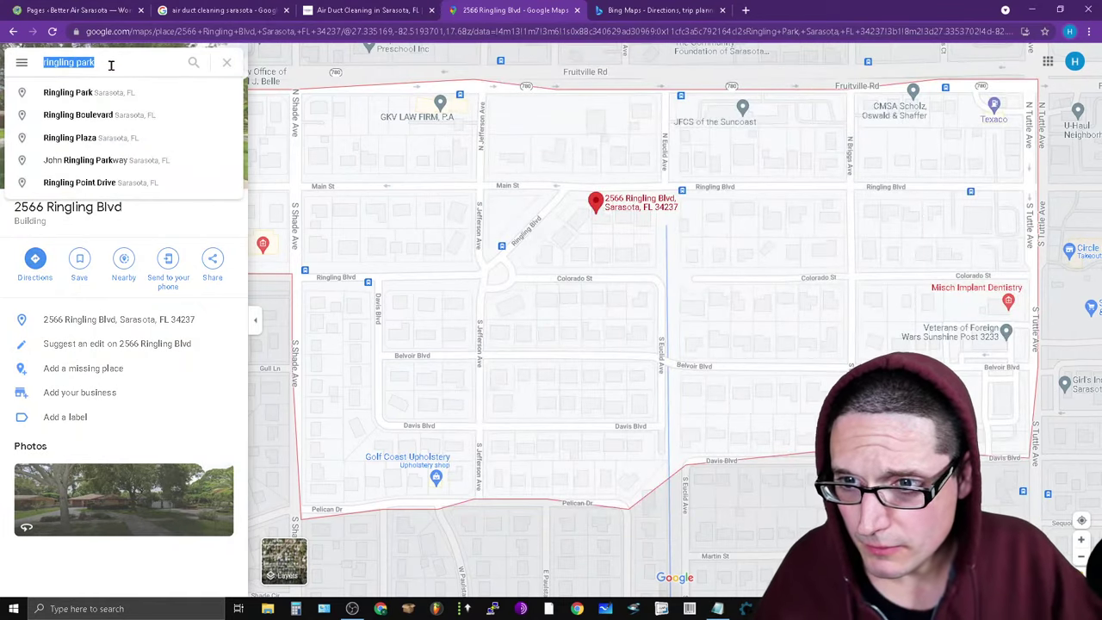
{"action": "key", "text": "ctrl+v"}
{"action": "left_click", "coordinate": [138, 121]}
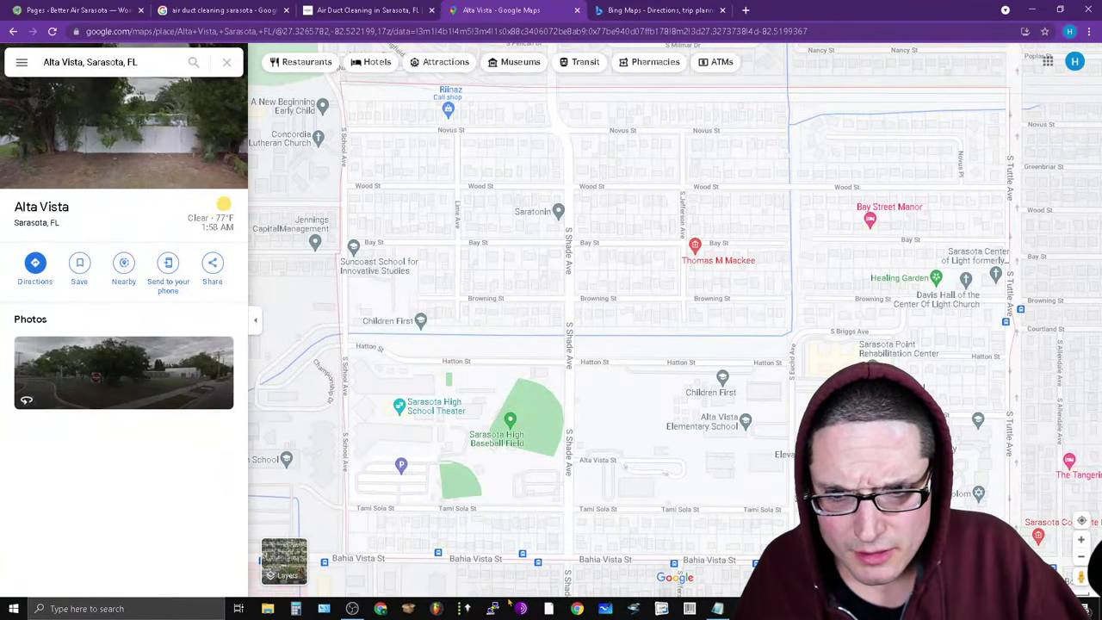
{"action": "scroll", "coordinate": [820, 349], "scroll_direction": "down", "scroll_amount": 2}
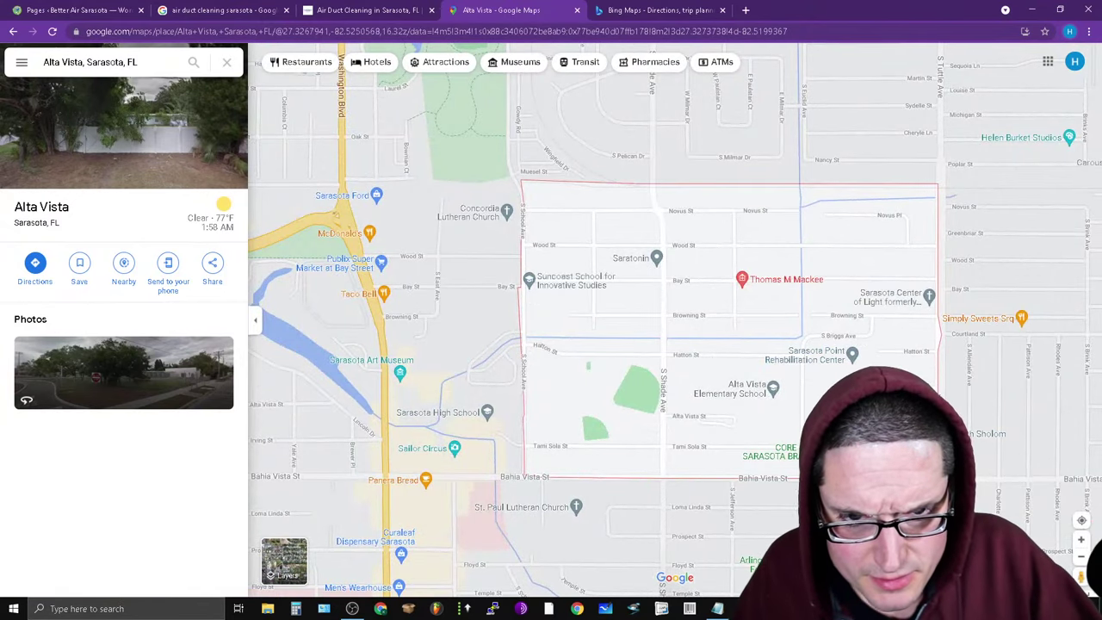
{"action": "scroll", "coordinate": [765, 367], "scroll_direction": "up", "scroll_amount": 3}
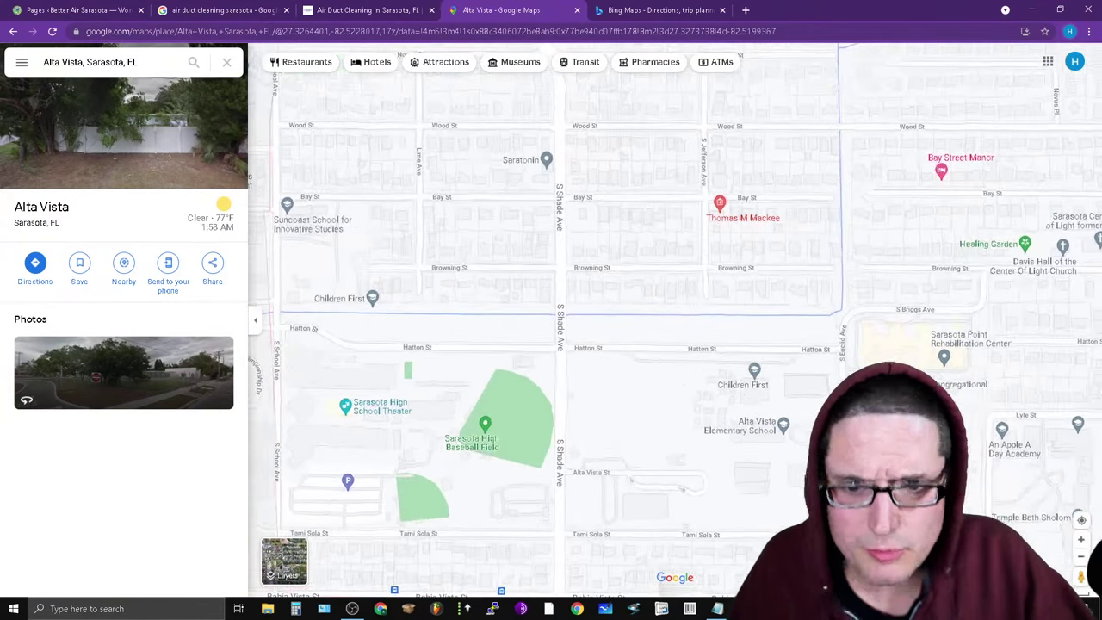
Copy 'bellevue terrace' and open Bellevue Terrace, Sarasota, FL in Google Maps.
{"action": "left_click", "coordinate": [718, 609]}
{"action": "left_click_drag", "start_coordinate": [605, 419], "coordinate": [435, 422]}
{"action": "right_click", "coordinate": [485, 421]}
{"action": "left_click", "coordinate": [557, 459]}
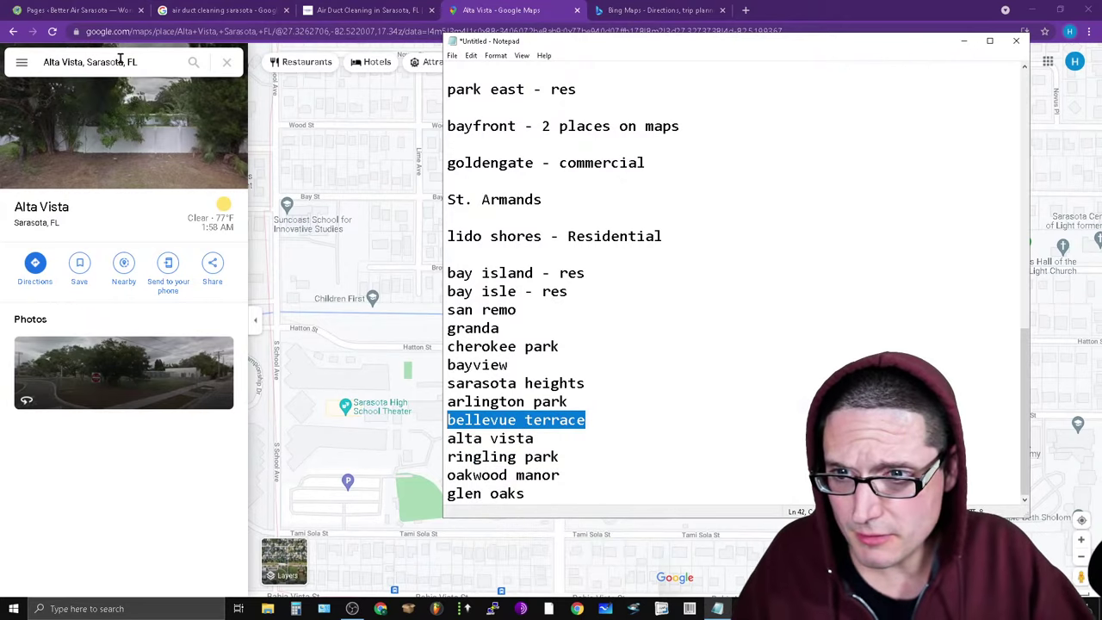
{"action": "left_click", "coordinate": [119, 62]}
{"action": "key", "text": "ctrl+v"}
{"action": "key", "text": "Return"}
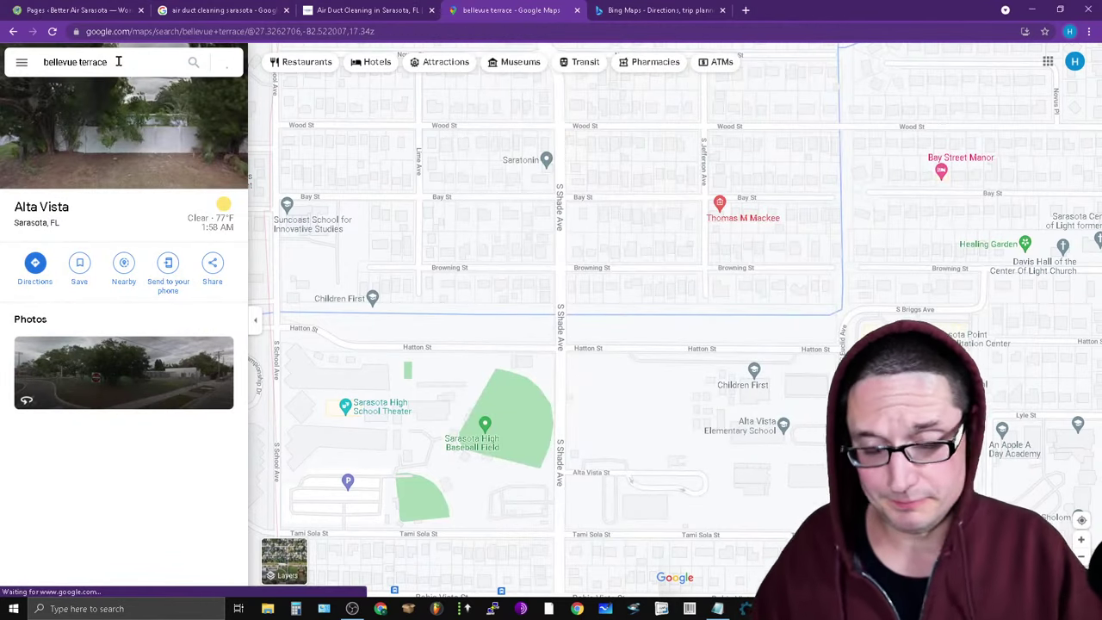
{"action": "left_click", "coordinate": [157, 61]}
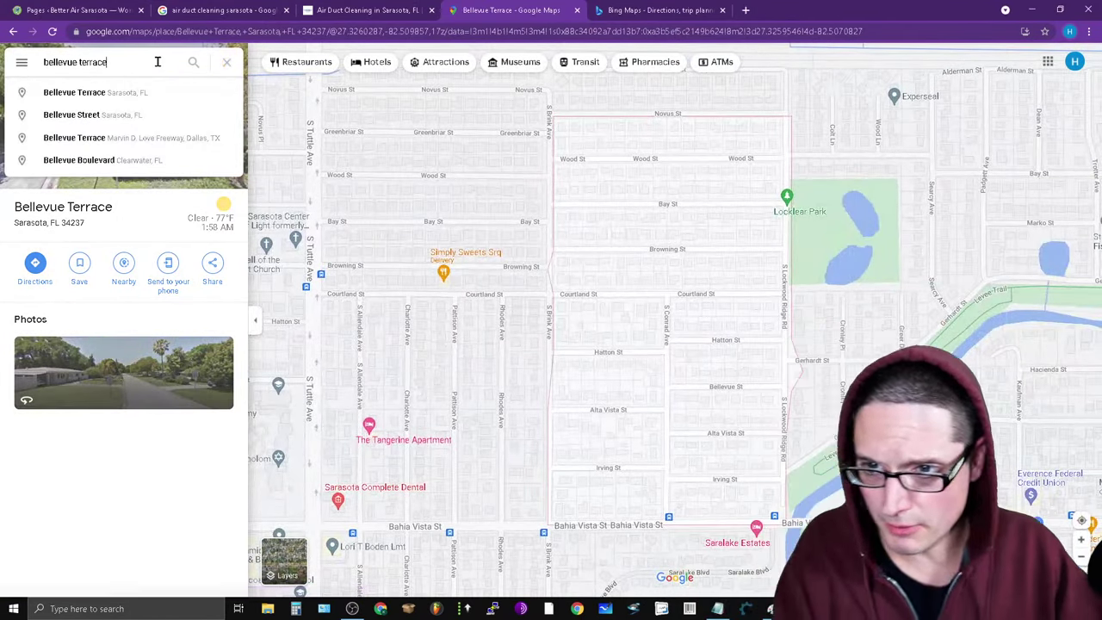
{"action": "type", "text": "fl"}
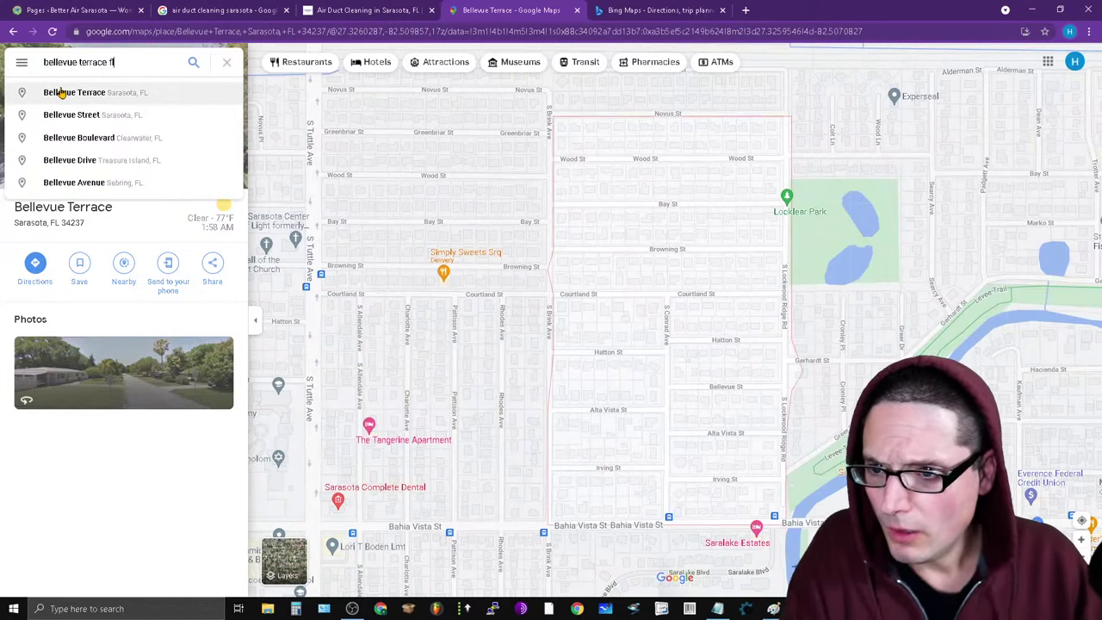
{"action": "left_click", "coordinate": [61, 92]}
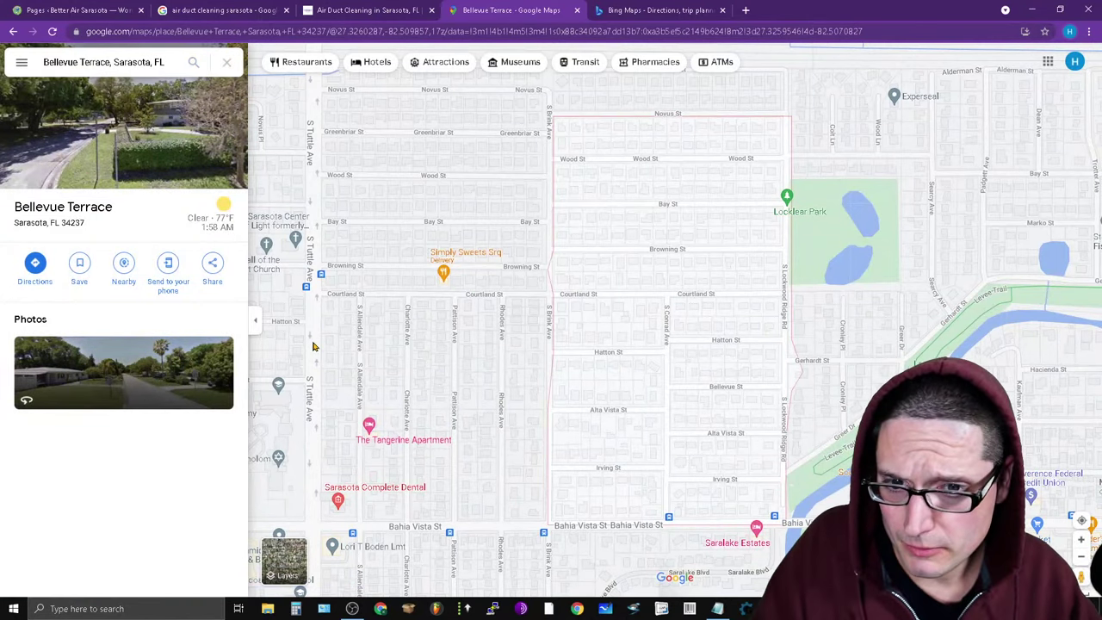
{"action": "left_click", "coordinate": [717, 609]}
{"action": "left_click_drag", "start_coordinate": [608, 404], "coordinate": [407, 394]}
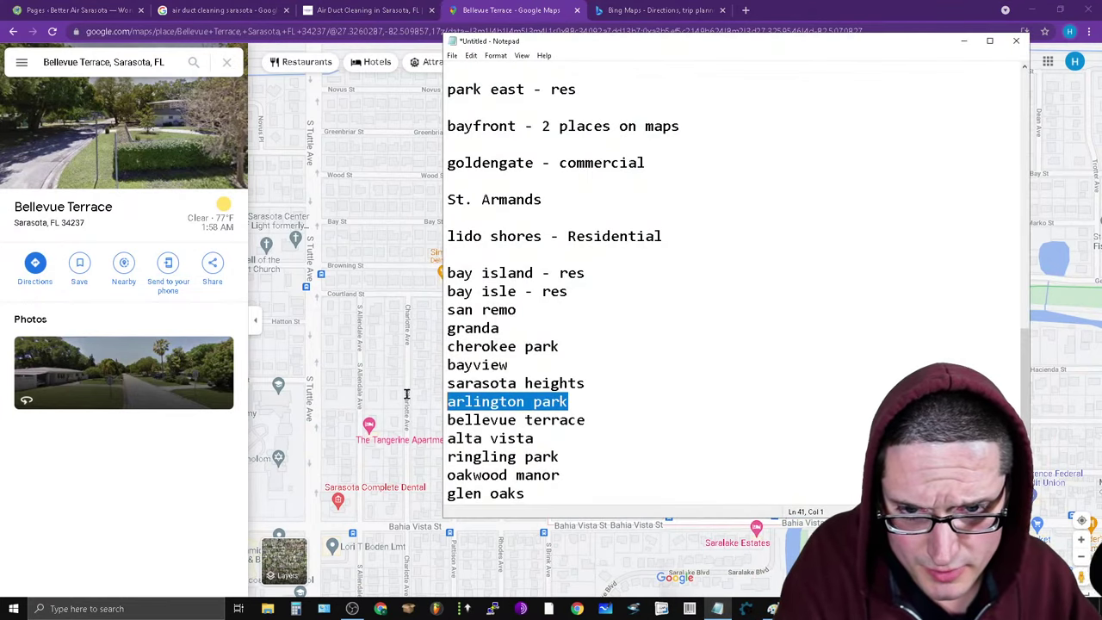
Copy 'arlington park' from Notepad and search it in Google Maps.
{"action": "right_click", "coordinate": [475, 402]}
{"action": "left_click", "coordinate": [517, 435]}
{"action": "left_click", "coordinate": [110, 62]}
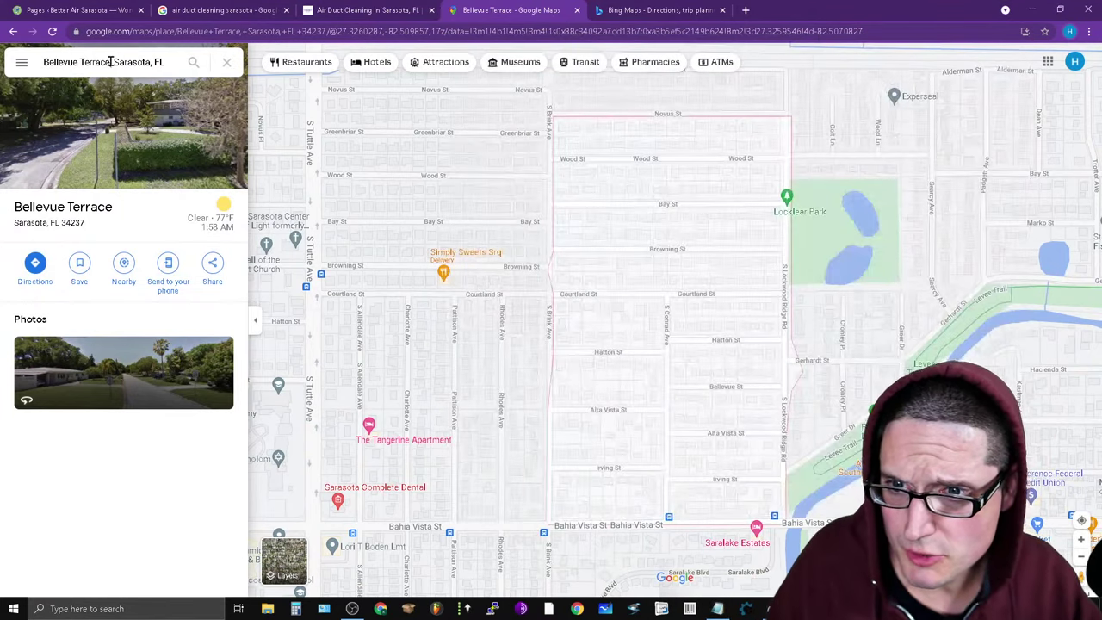
{"action": "key", "text": "ctrl+v"}
{"action": "key", "text": "Return"}
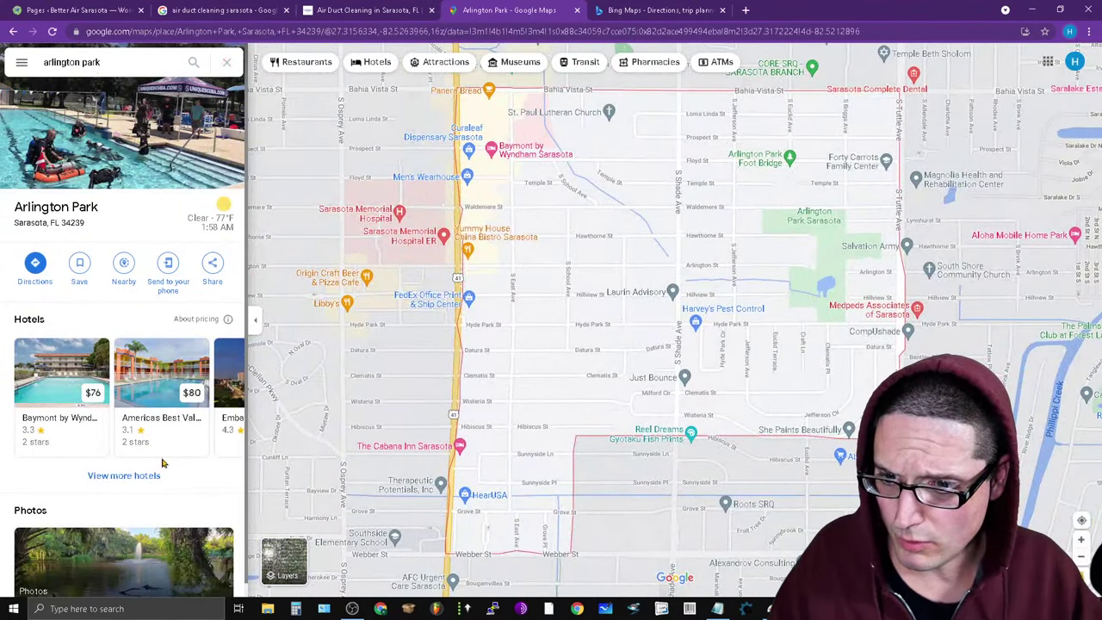
{"action": "scroll", "coordinate": [162, 463], "scroll_direction": "down", "scroll_amount": 1}
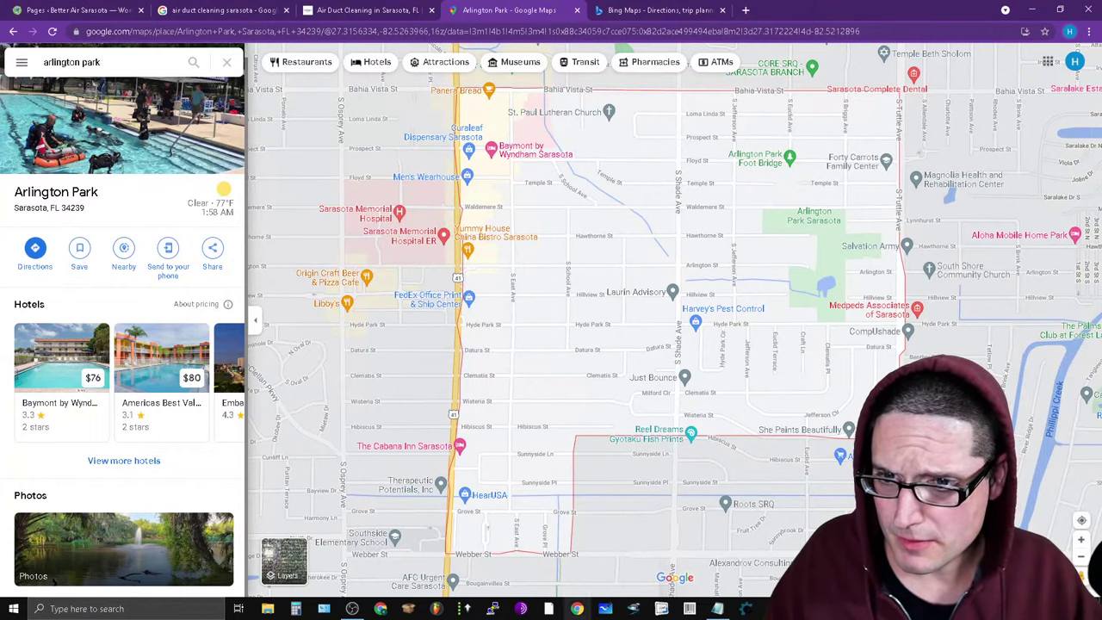
Copy 'sarasota heights' from the notes and open the Arlington Park, Sarasota suggestion.
{"action": "left_click", "coordinate": [717, 609]}
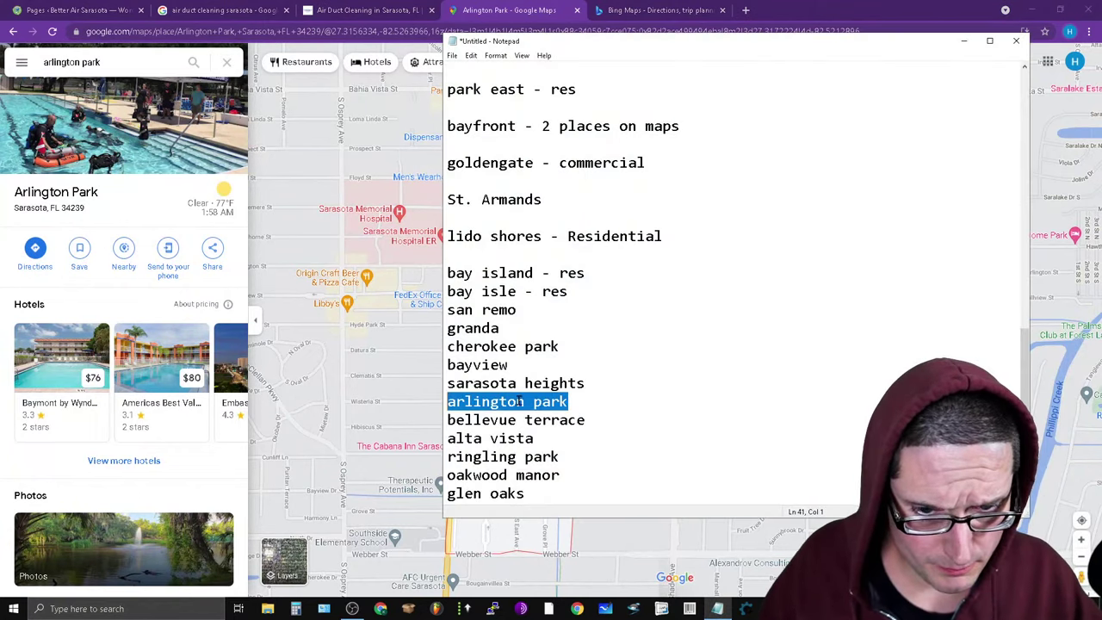
{"action": "left_click_drag", "start_coordinate": [604, 376], "coordinate": [626, 390]}
{"action": "right_click", "coordinate": [565, 387]}
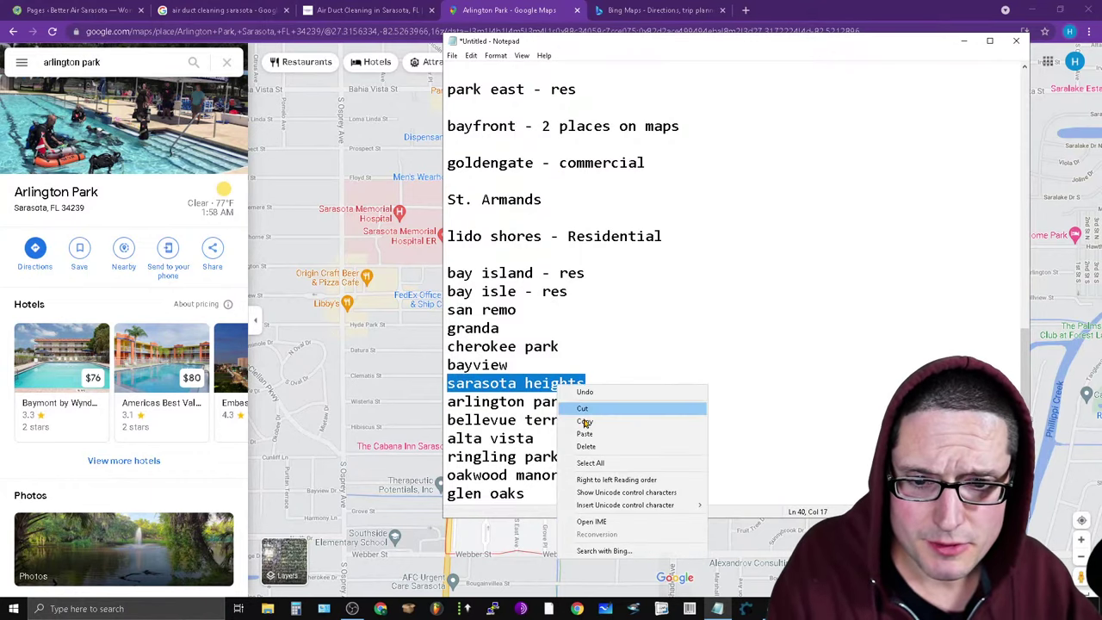
{"action": "left_click", "coordinate": [593, 424]}
{"action": "left_click", "coordinate": [151, 66]}
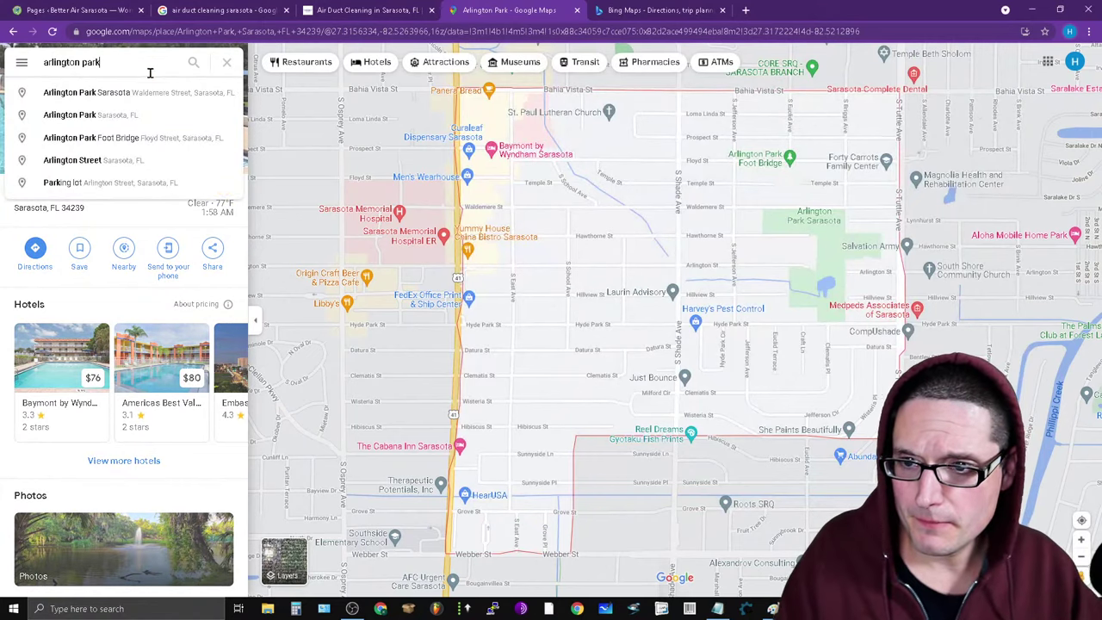
{"action": "left_click", "coordinate": [150, 120]}
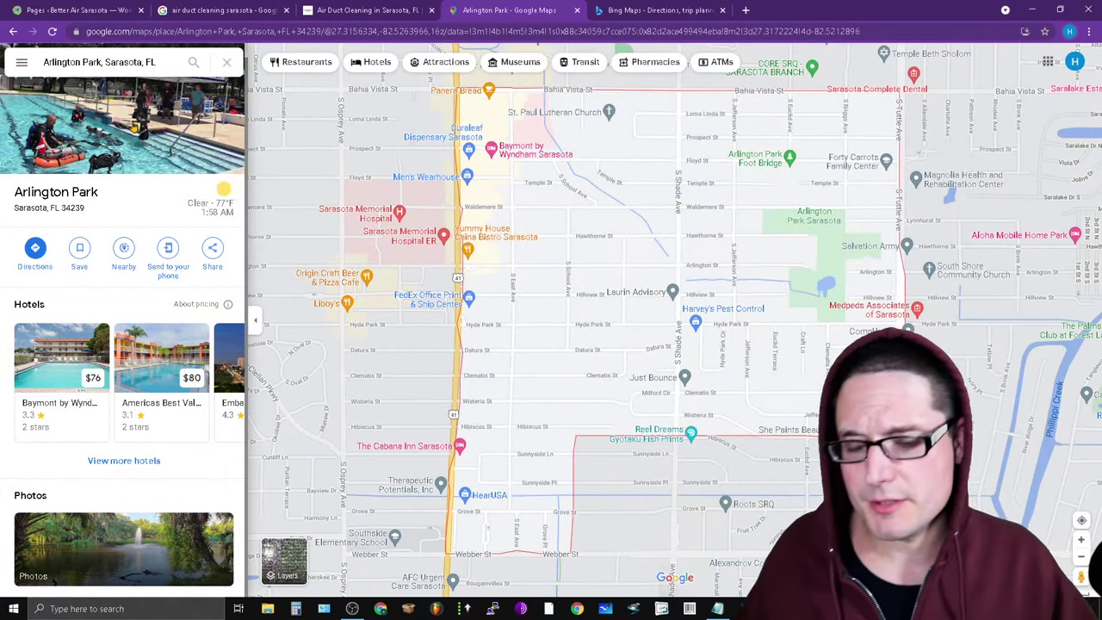
Search 'sarasota heights' and show Sarasota Heights, Sarasota, FL on the map.
{"action": "left_click", "coordinate": [140, 59]}
{"action": "type", "text": "sarasota heights"}
{"action": "key", "text": "Return"}
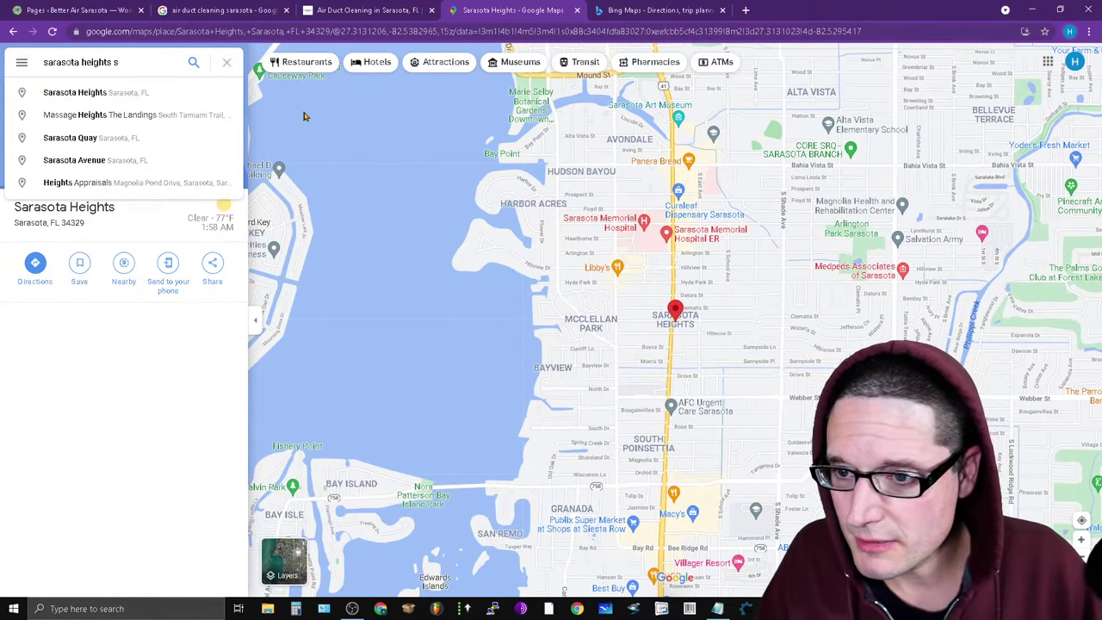
{"action": "left_click", "coordinate": [118, 93]}
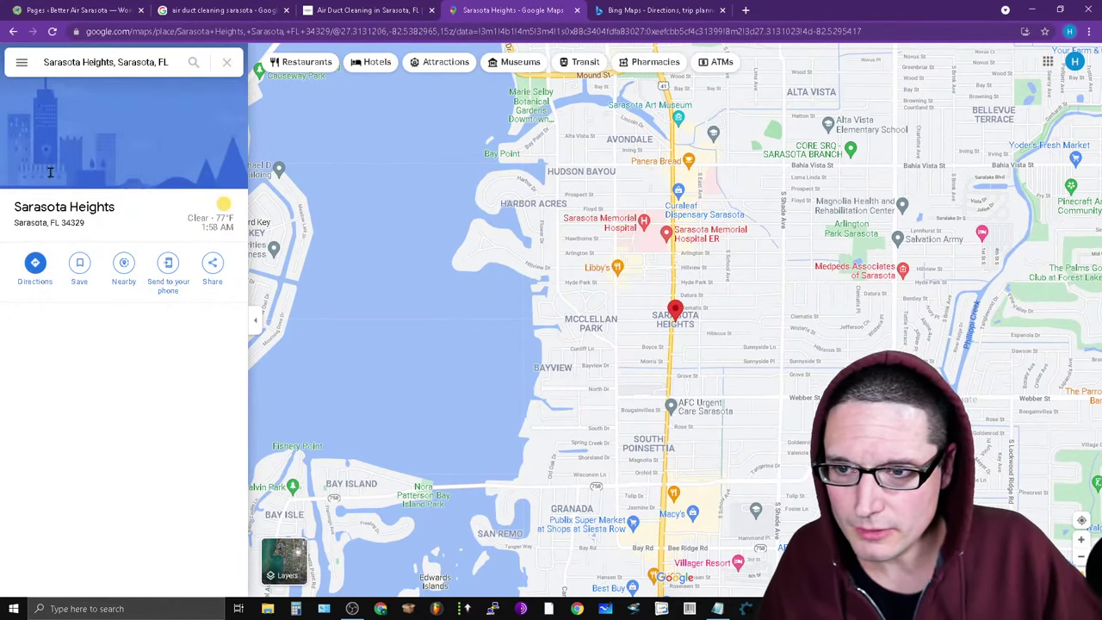
{"action": "left_click", "coordinate": [195, 64]}
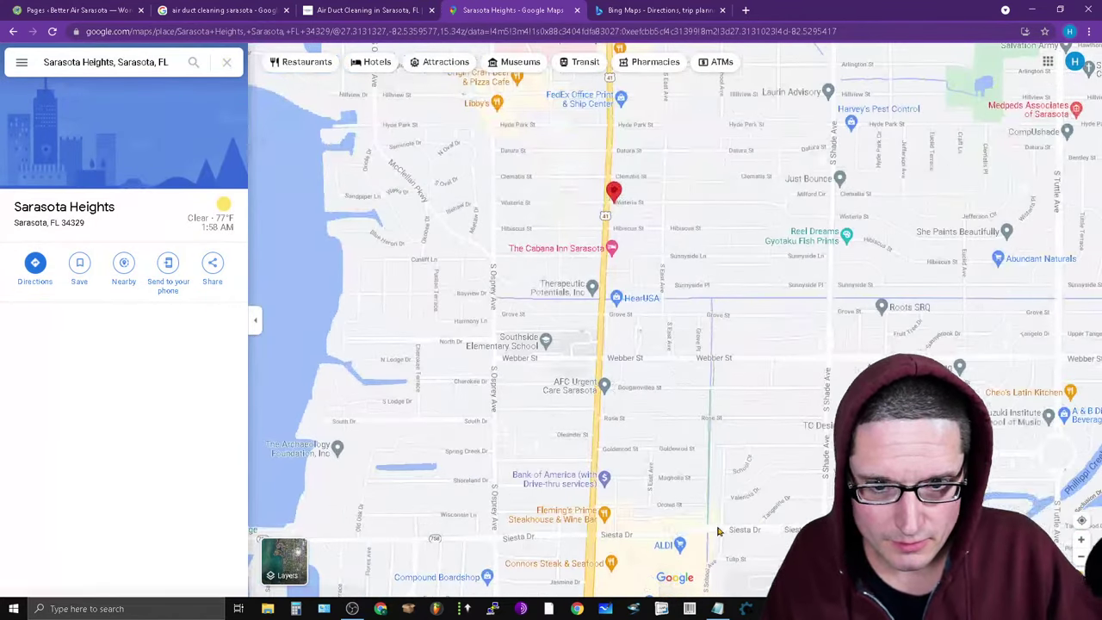
{"action": "left_click", "coordinate": [104, 60]}
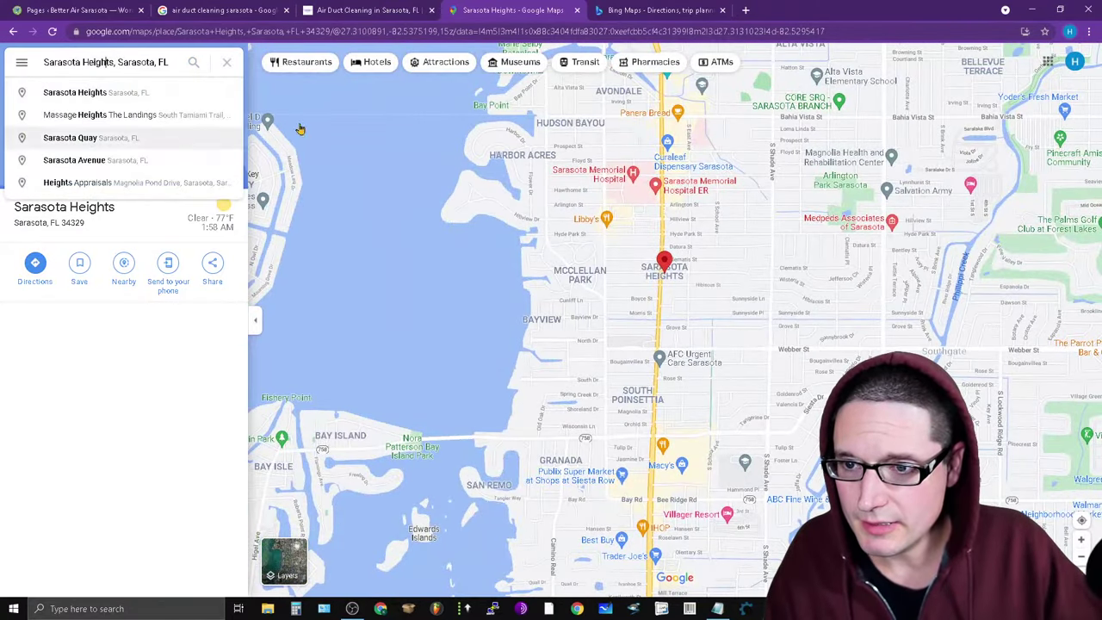
{"action": "scroll", "coordinate": [677, 306], "scroll_direction": "up", "scroll_amount": 1}
{"action": "left_click_drag", "start_coordinate": [677, 306], "coordinate": [746, 168]}
Delete the 'sarasota heights' line from the Notepad neighborhood list.
{"action": "left_click", "coordinate": [717, 609]}
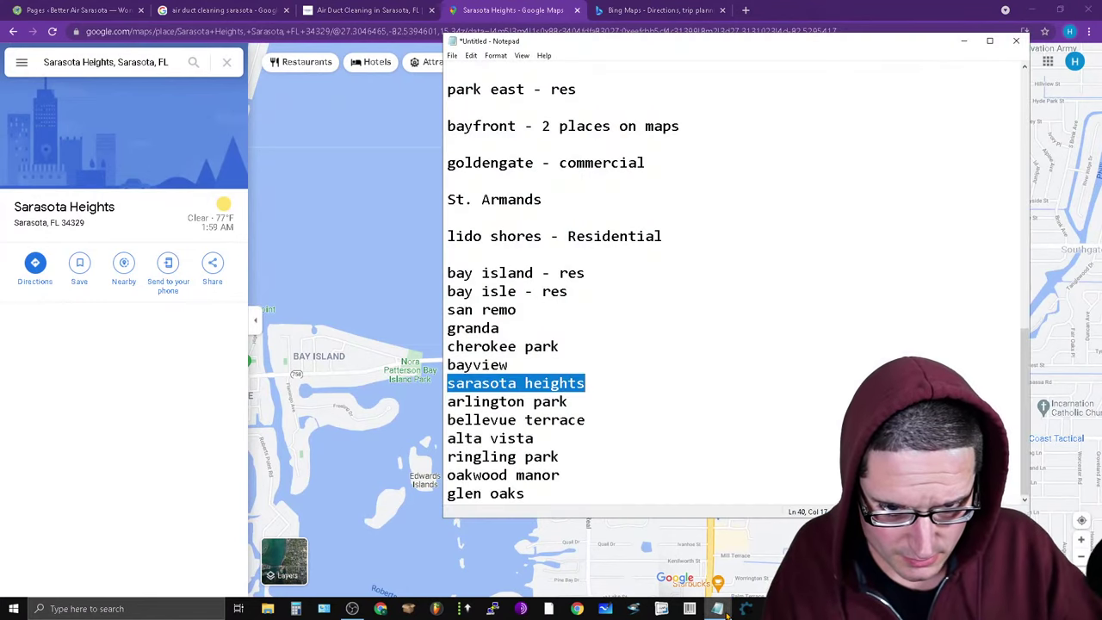
{"action": "left_click", "coordinate": [648, 408]}
{"action": "left_click_drag", "start_coordinate": [610, 384], "coordinate": [435, 386]}
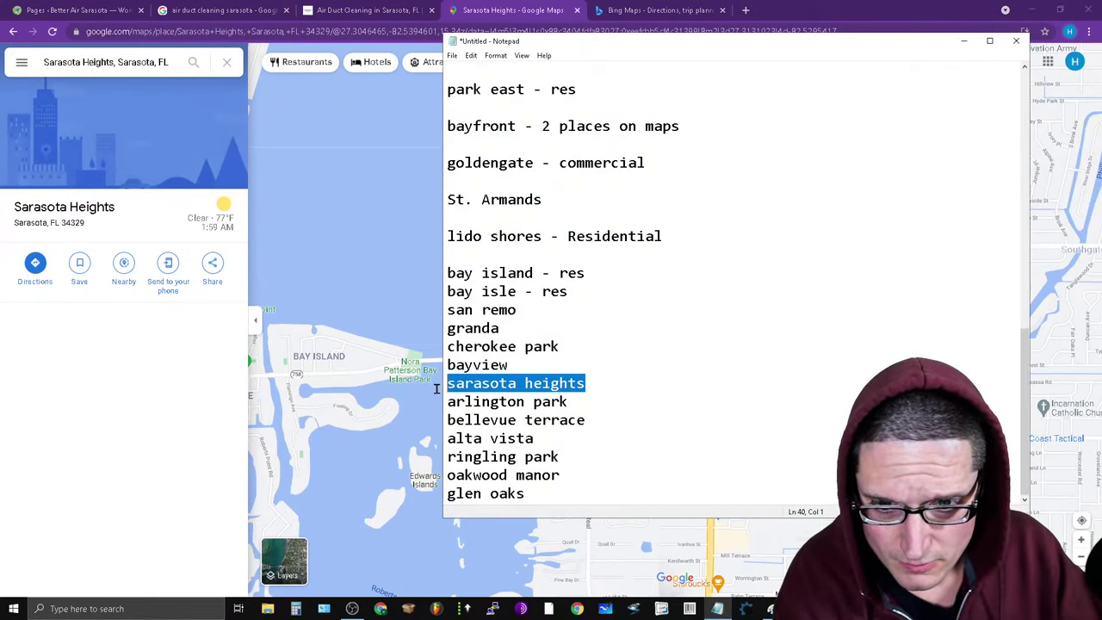
{"action": "key", "text": "BackSpace"}
Copy 'bayview' from the notes and search it in Google Maps.
{"action": "right_click", "coordinate": [459, 365]}
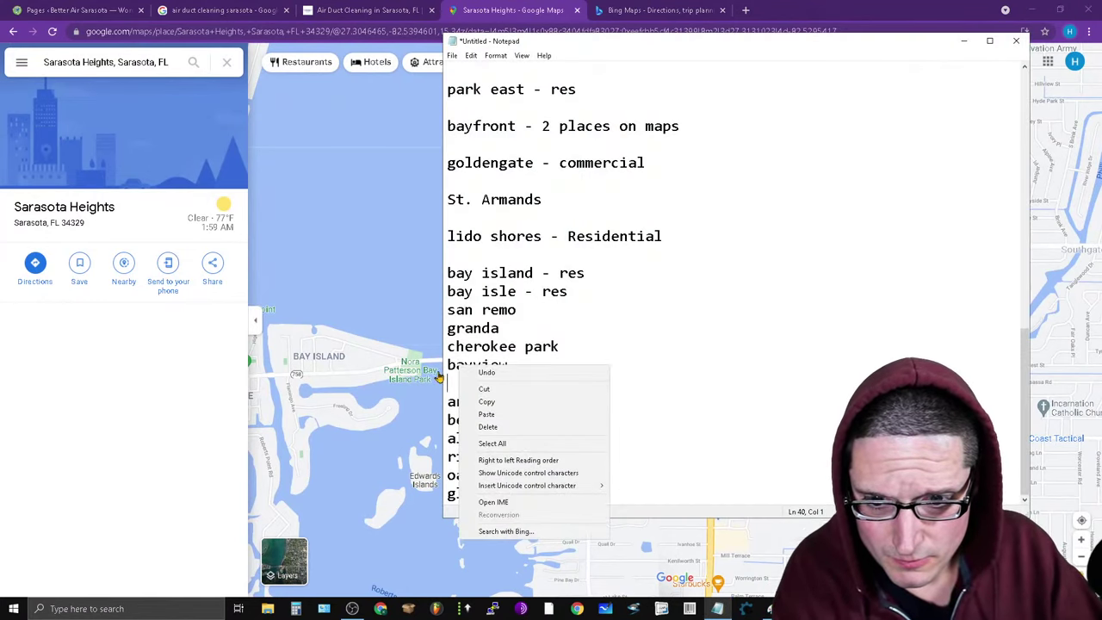
{"action": "left_click", "coordinate": [444, 372]}
{"action": "double_click", "coordinate": [450, 364]}
{"action": "right_click", "coordinate": [499, 365]}
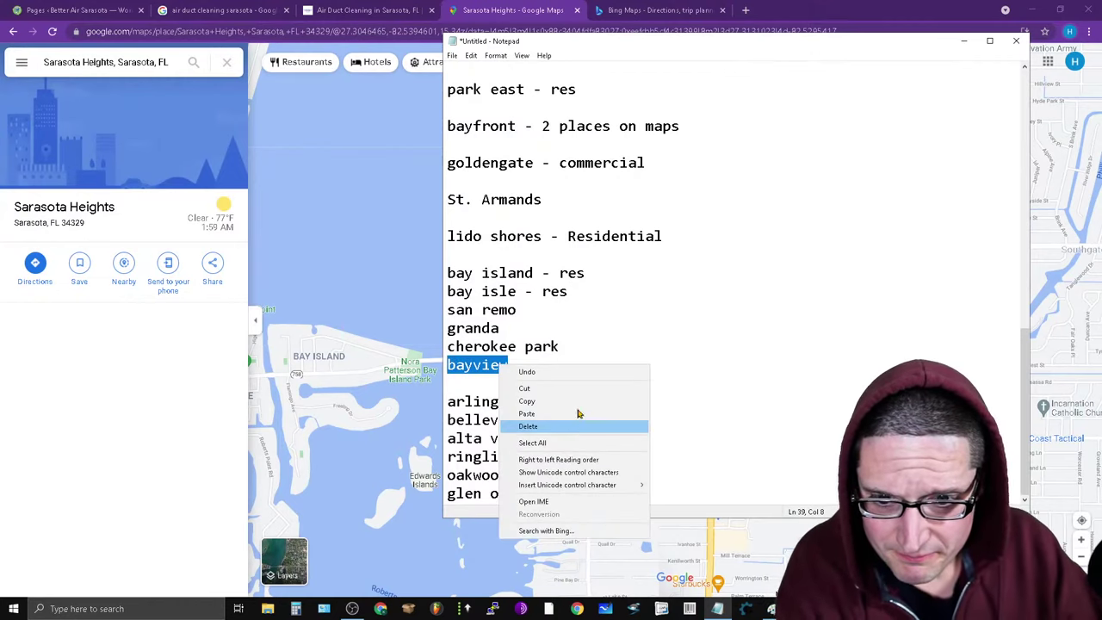
{"action": "left_click", "coordinate": [576, 415]}
{"action": "left_click", "coordinate": [94, 62]}
{"action": "key", "text": "ctrl+v"}
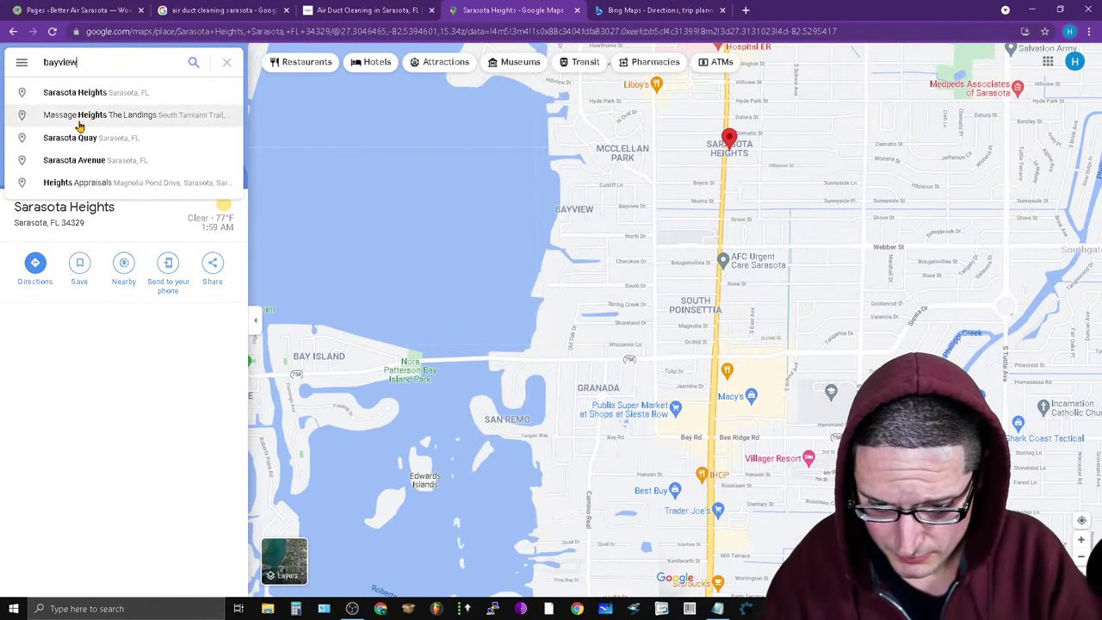
{"action": "key", "text": "Return"}
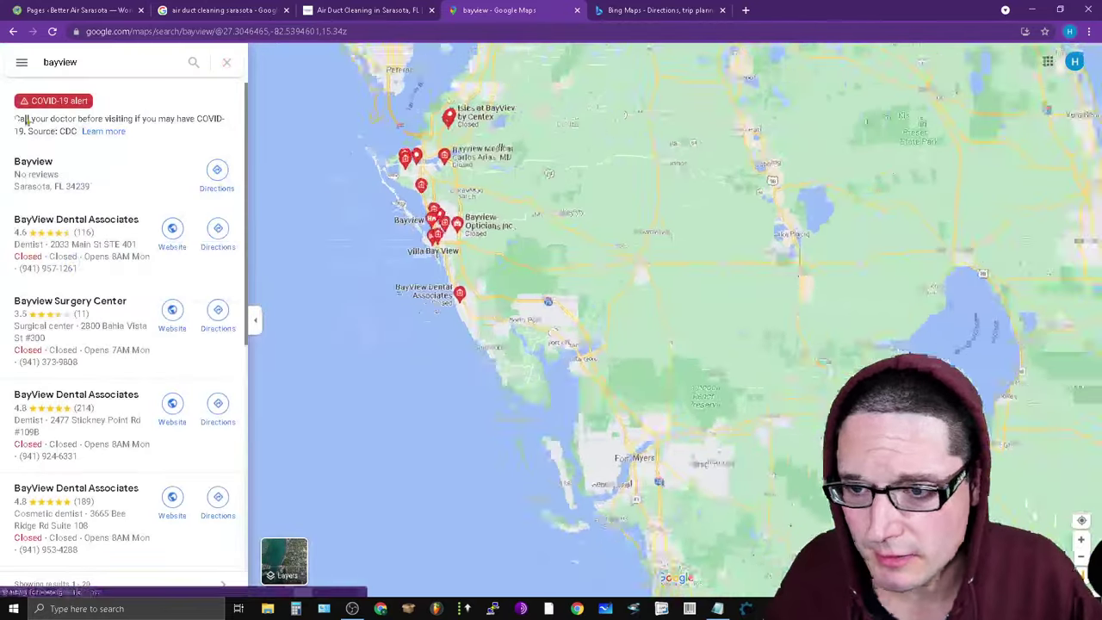
Refine the search to 'bayview sa', open Bayview, Sarasota, FL, then select 'cherokee park' in the notes.
{"action": "left_click", "coordinate": [104, 63]}
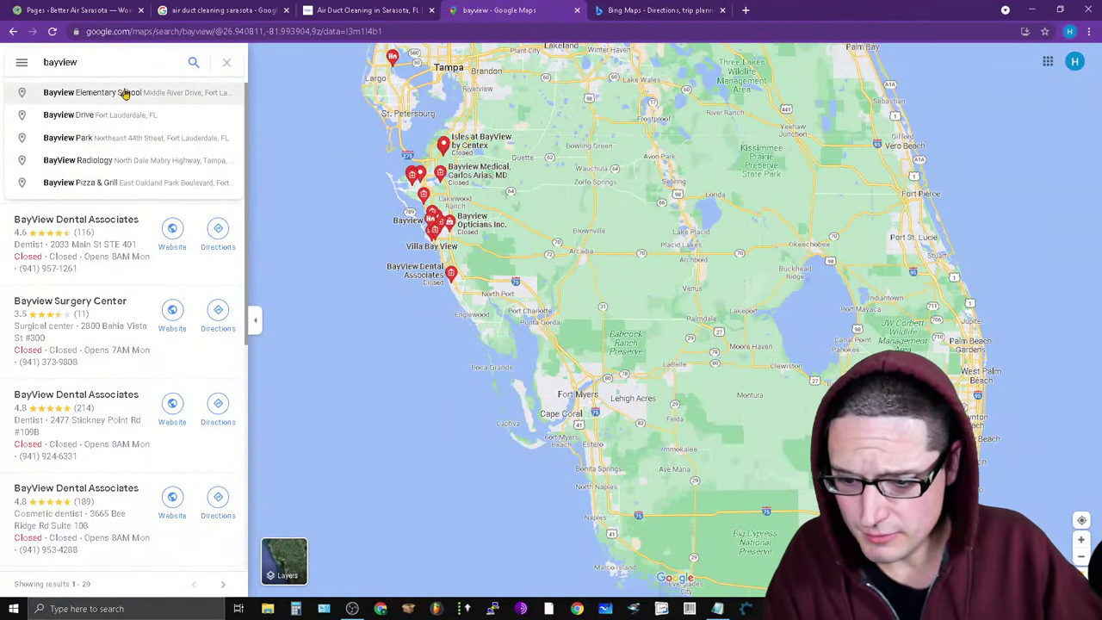
{"action": "type", "text": "sa"}
{"action": "left_click", "coordinate": [126, 93]}
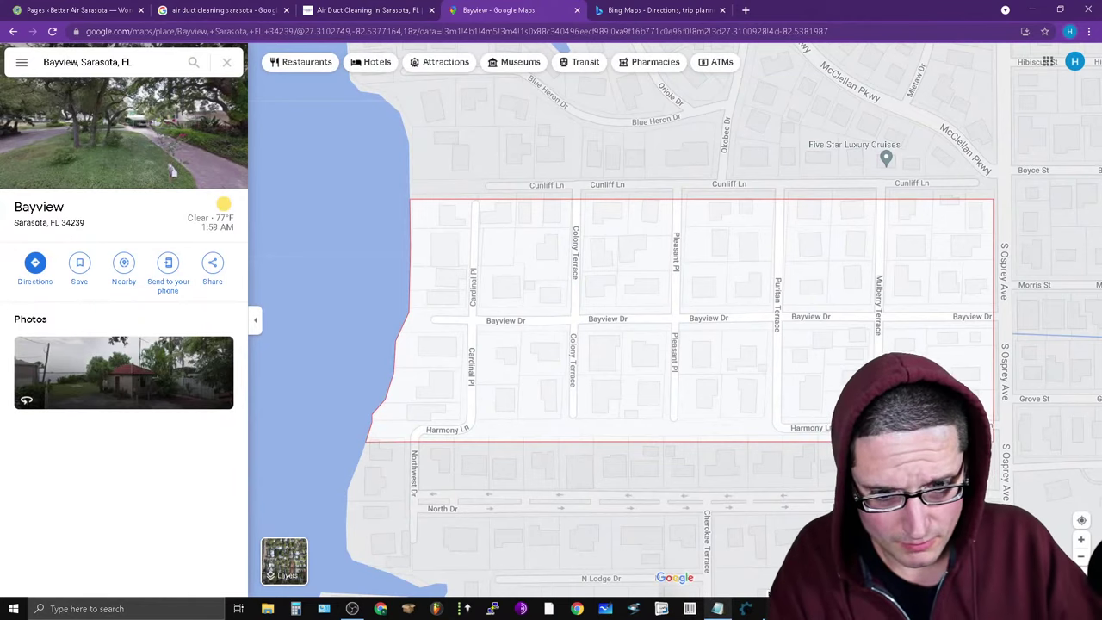
{"action": "left_click", "coordinate": [718, 609]}
{"action": "left_click_drag", "start_coordinate": [569, 342], "coordinate": [416, 350]}
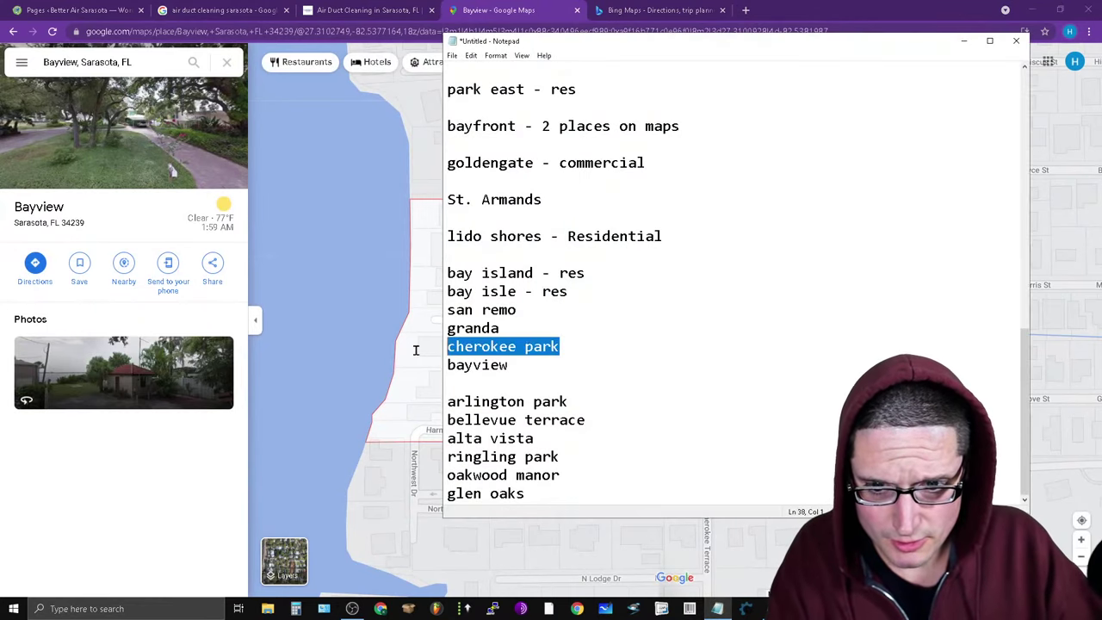
Copy 'cherokee park' and search it in Google Maps in place of Bayview.
{"action": "right_click", "coordinate": [495, 344]}
{"action": "left_click", "coordinate": [573, 382]}
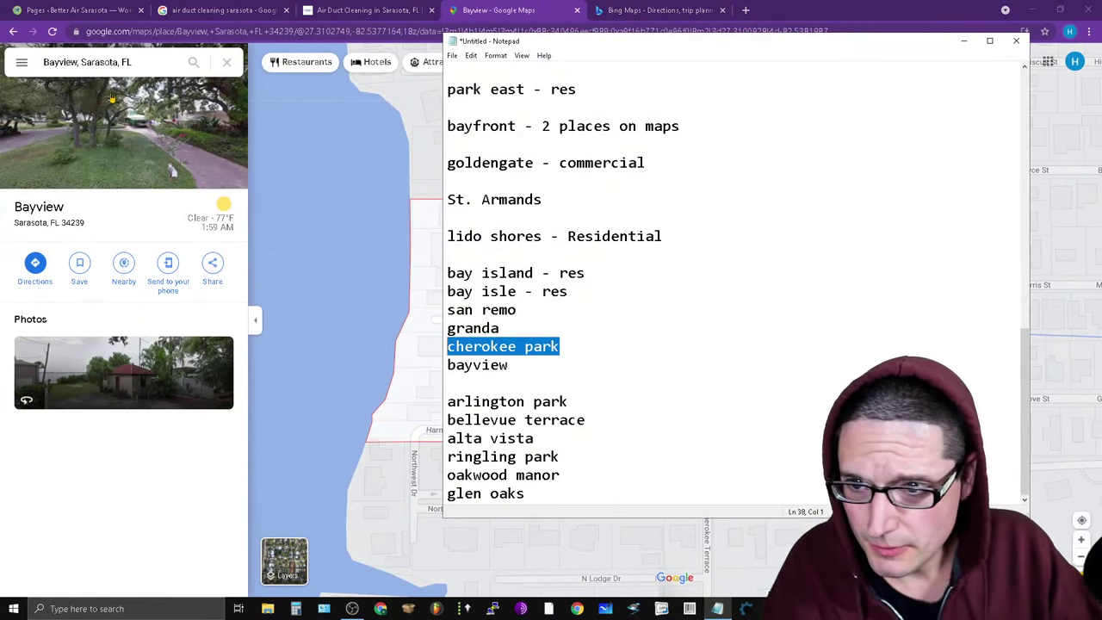
{"action": "left_click", "coordinate": [76, 65]}
{"action": "double_click", "coordinate": [58, 65]}
{"action": "key", "text": "ctrl+v"}
{"action": "key", "text": "Return"}
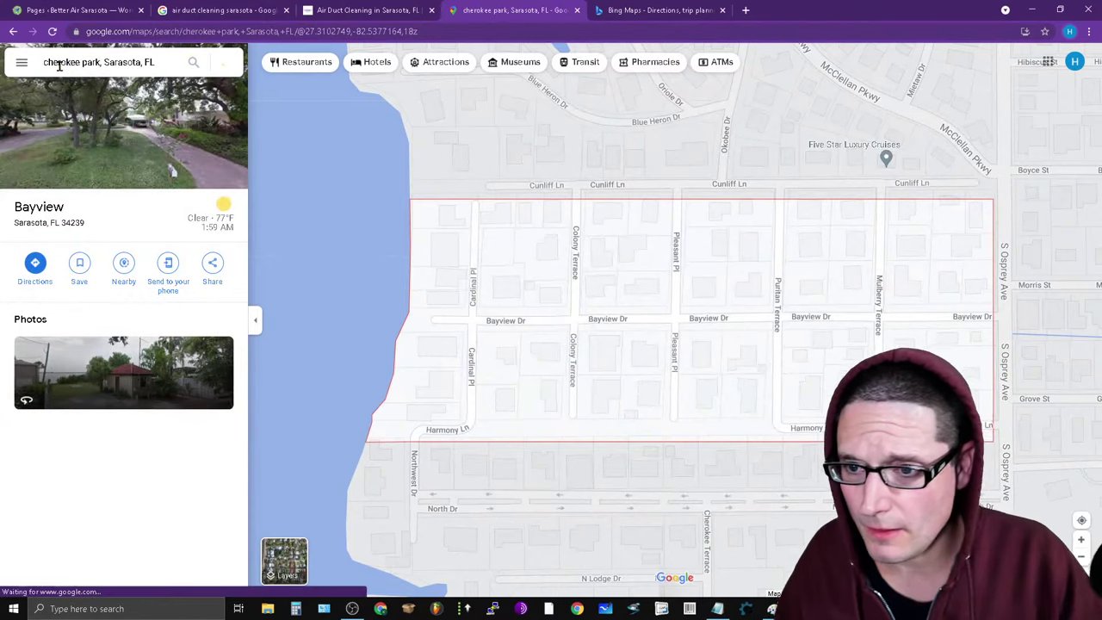
Copy 'granda' from the notes and search it in Maps, reaching Granada, Sarasota, FL.
{"action": "left_click", "coordinate": [720, 609]}
{"action": "left_click_drag", "start_coordinate": [519, 327], "coordinate": [448, 328]}
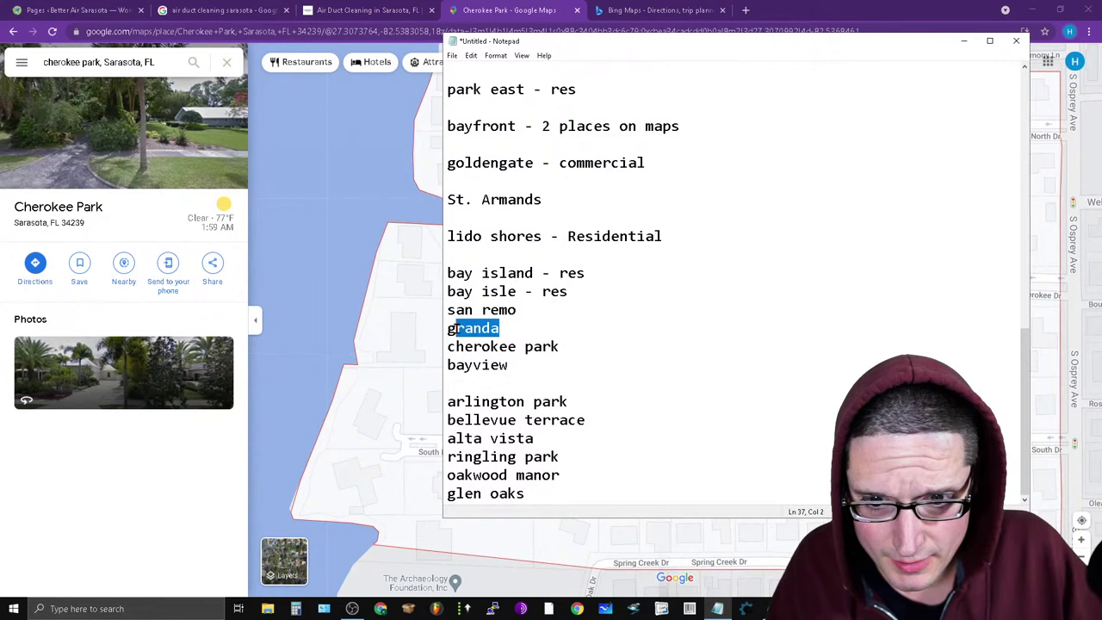
{"action": "right_click", "coordinate": [461, 328]}
{"action": "left_click", "coordinate": [490, 368]}
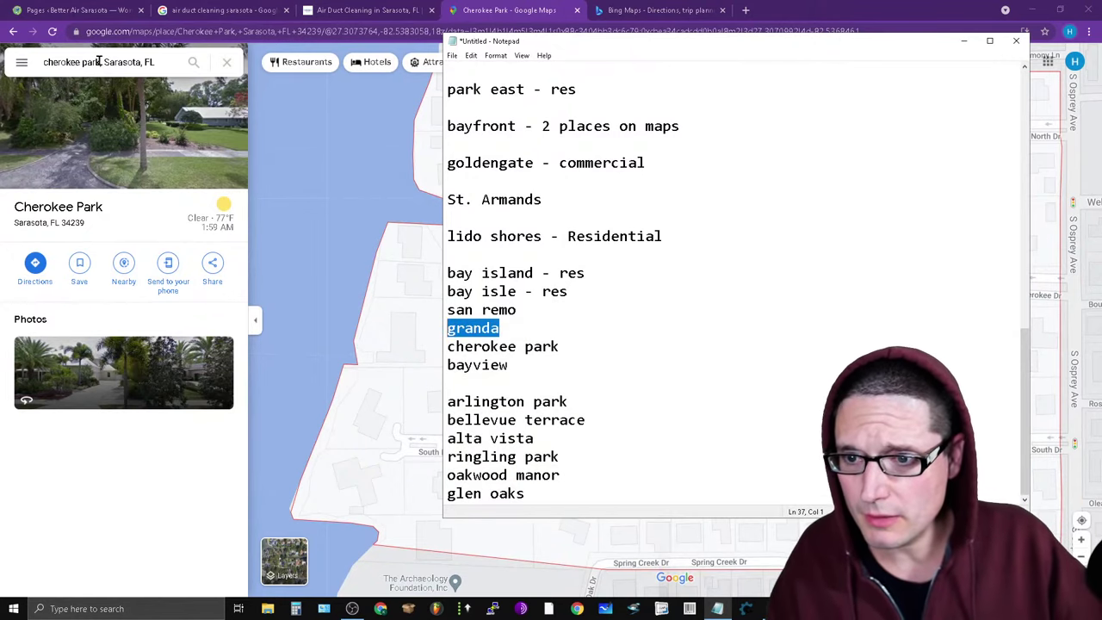
{"action": "left_click_drag", "start_coordinate": [99, 62], "coordinate": [44, 62]}
{"action": "key", "text": "ctrl+v"}
{"action": "key", "text": "Return"}
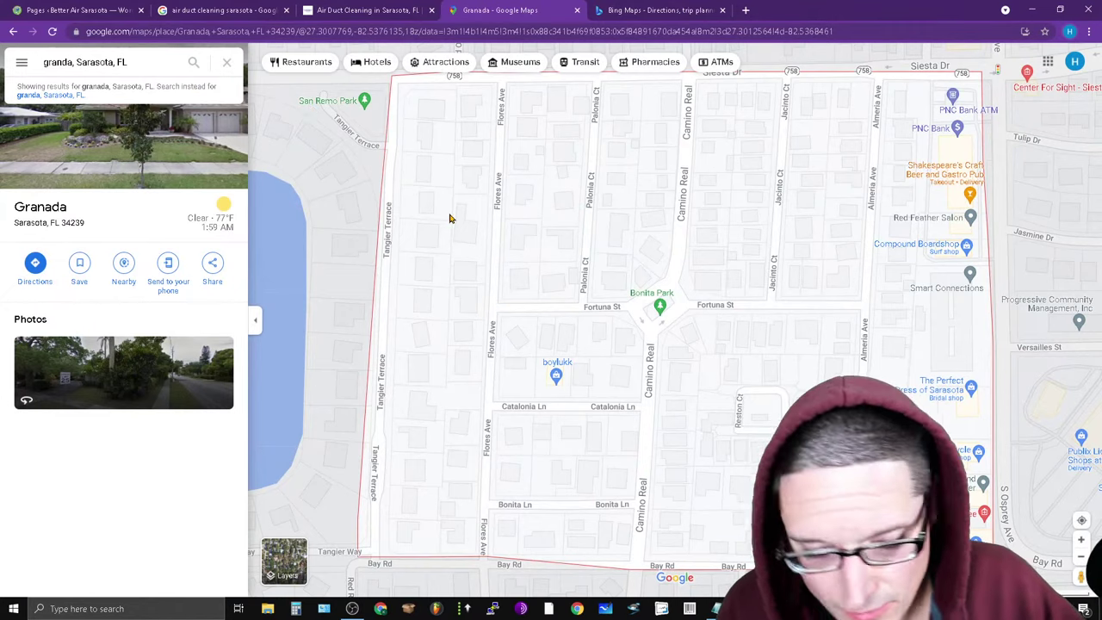
{"action": "left_click", "coordinate": [716, 609]}
{"action": "left_click", "coordinate": [643, 423]}
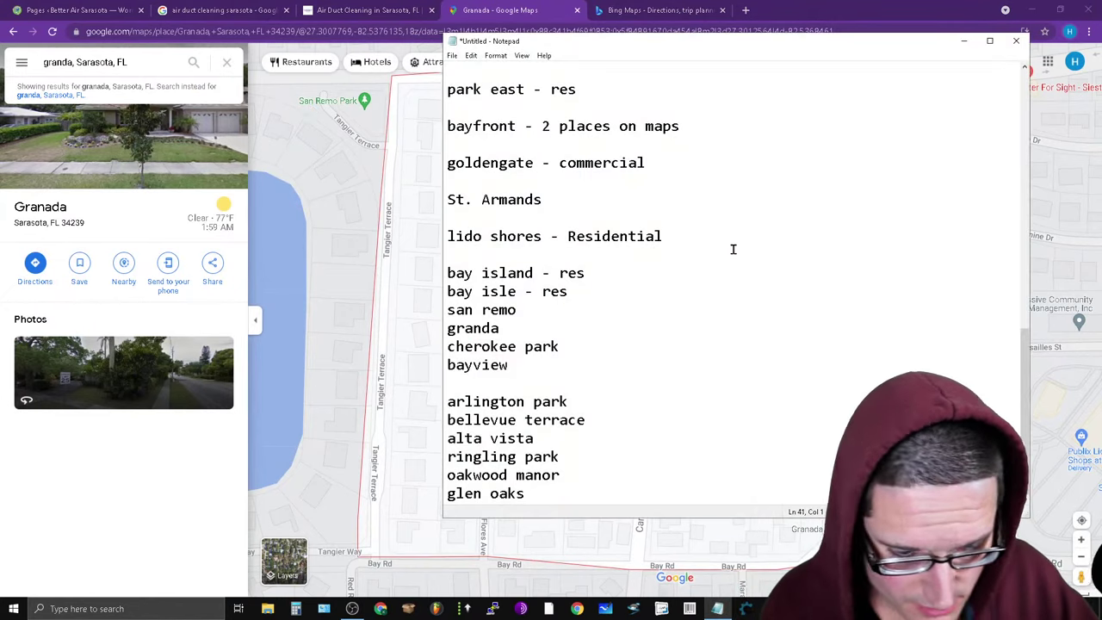
Remove the blank lines between bayview, bay island, lido shores, St. Armands, goldengate and bayfront.
{"action": "key", "text": "Delete"}
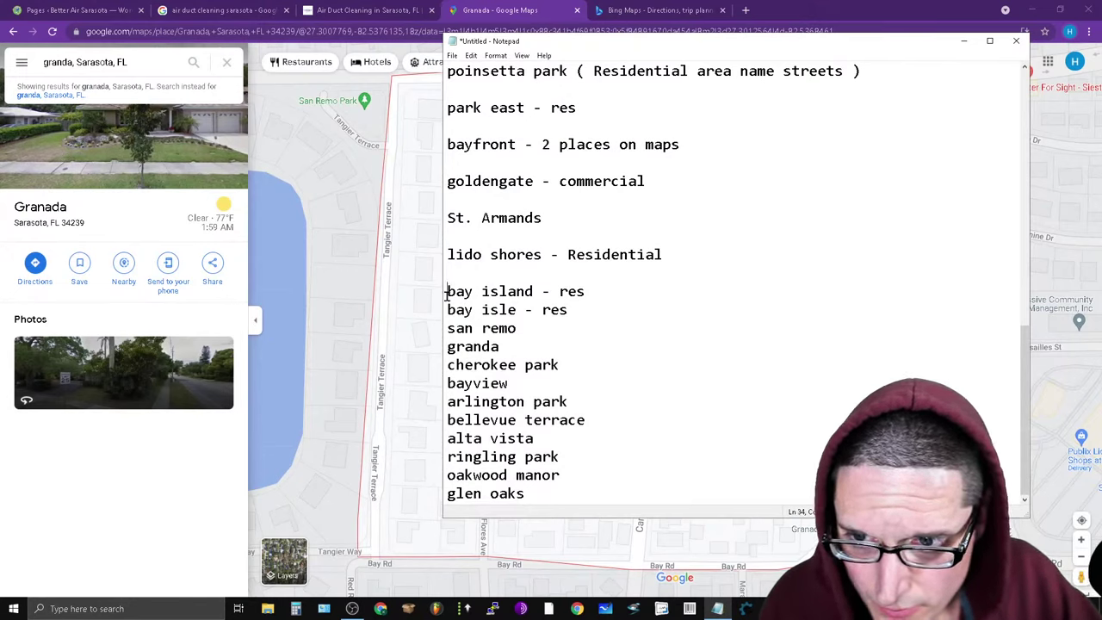
{"action": "key", "text": "BackSpace"}
{"action": "key", "text": "BackSpace"}
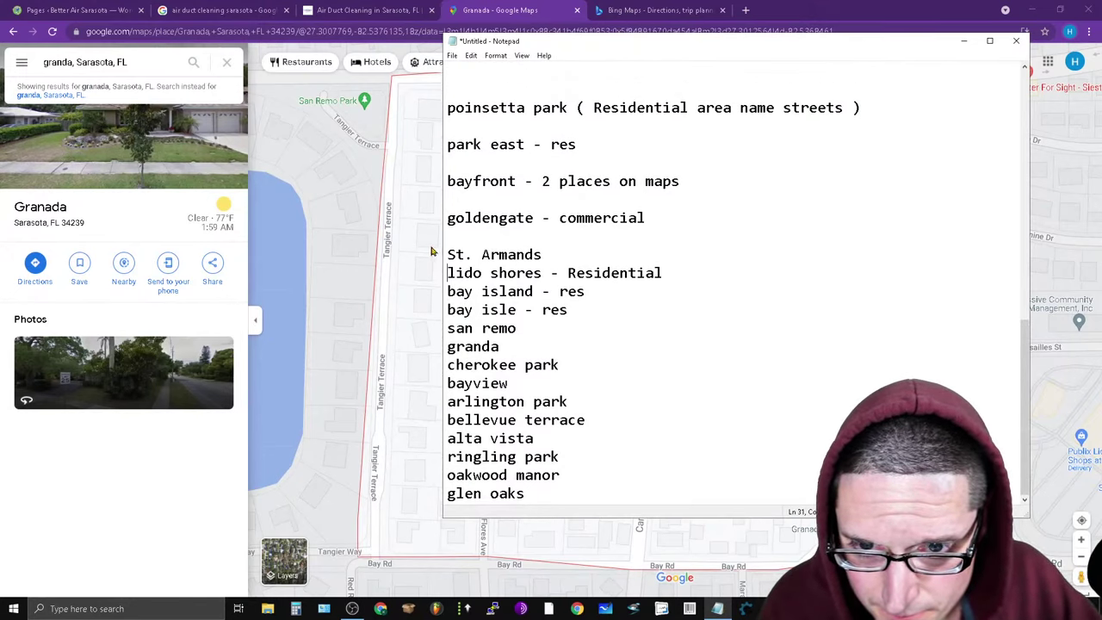
{"action": "left_click", "coordinate": [441, 253]}
{"action": "key", "text": "BackSpace"}
{"action": "left_click", "coordinate": [449, 241]}
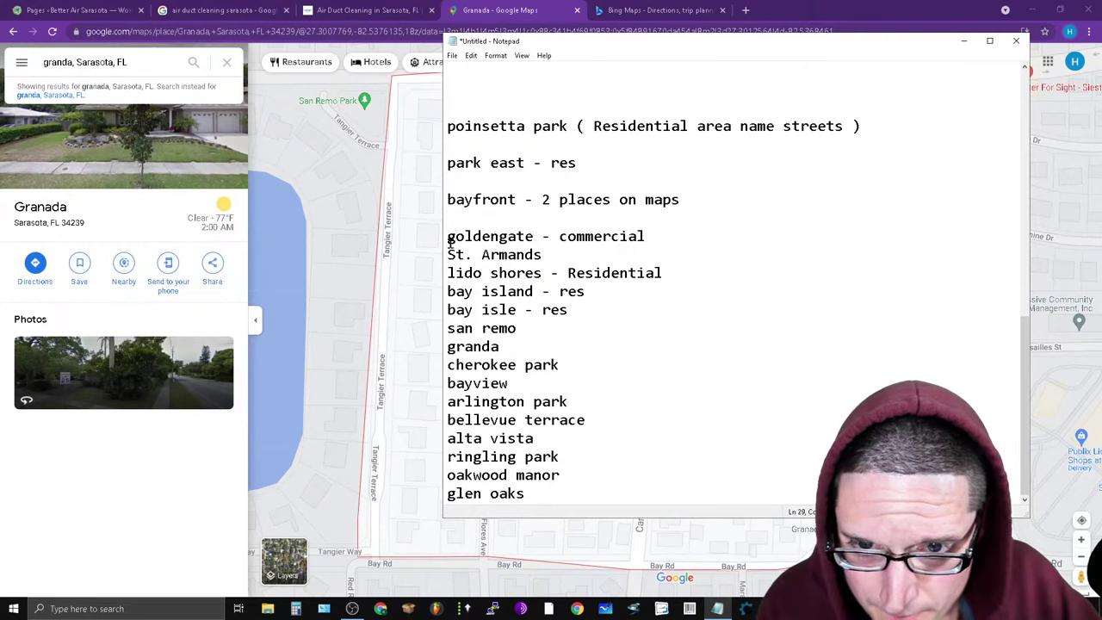
{"action": "key", "text": "BackSpace"}
{"action": "left_click", "coordinate": [444, 218]}
{"action": "key", "text": "BackSpace"}
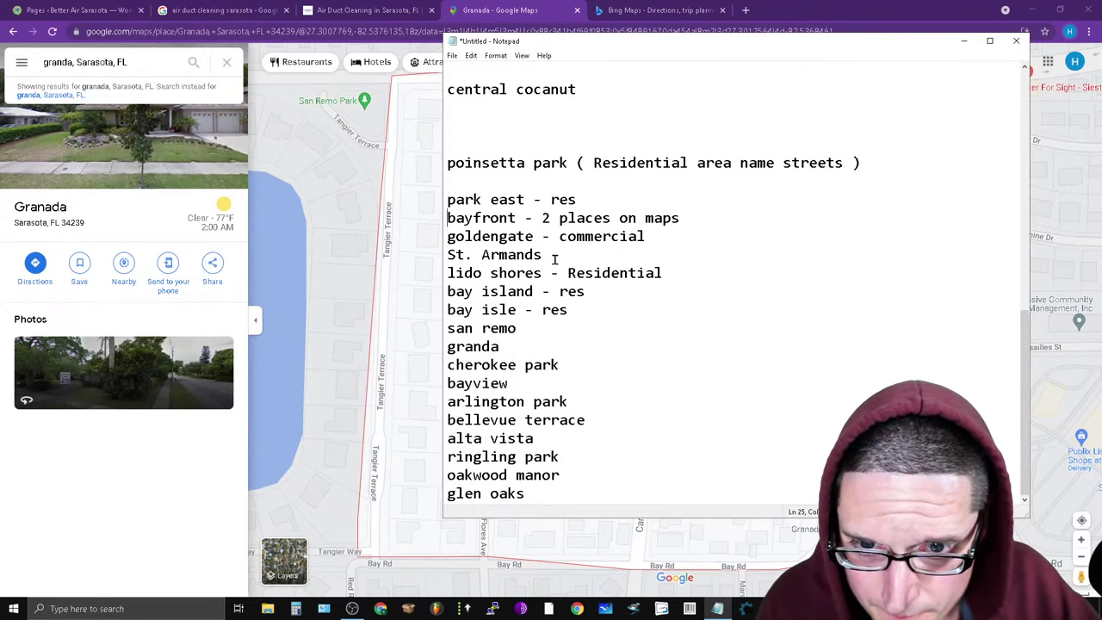
{"action": "left_click", "coordinate": [446, 200]}
{"action": "key", "text": "BackSpace"}
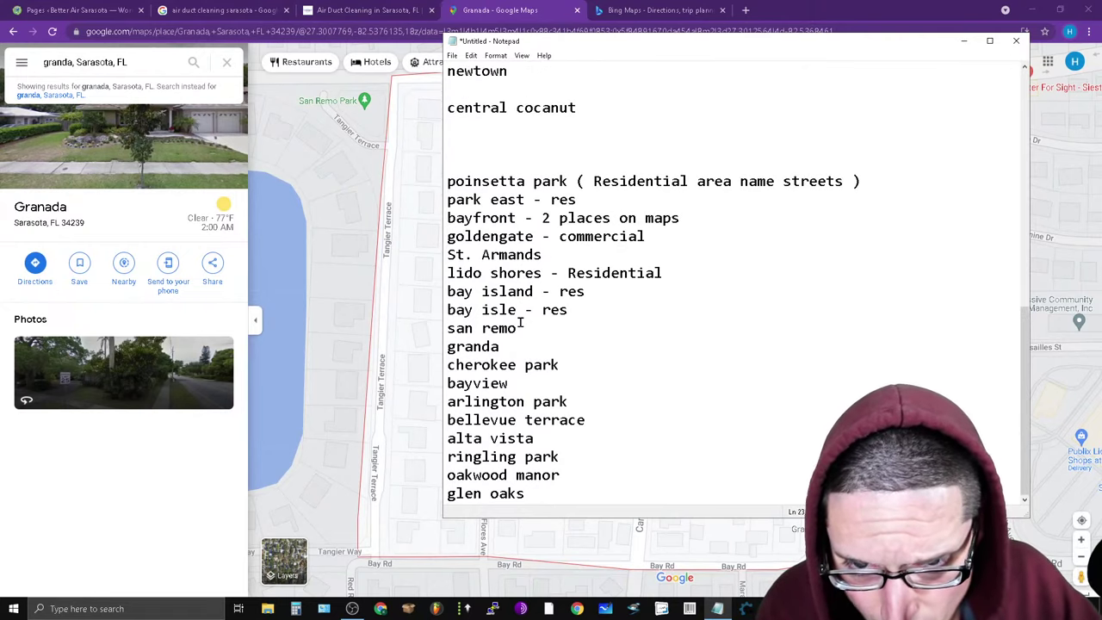
Copy 'cherokee park' from the Notepad list and return to the browser.
{"action": "left_click_drag", "start_coordinate": [580, 369], "coordinate": [436, 376]}
{"action": "right_click", "coordinate": [520, 371]}
{"action": "left_click", "coordinate": [575, 407]}
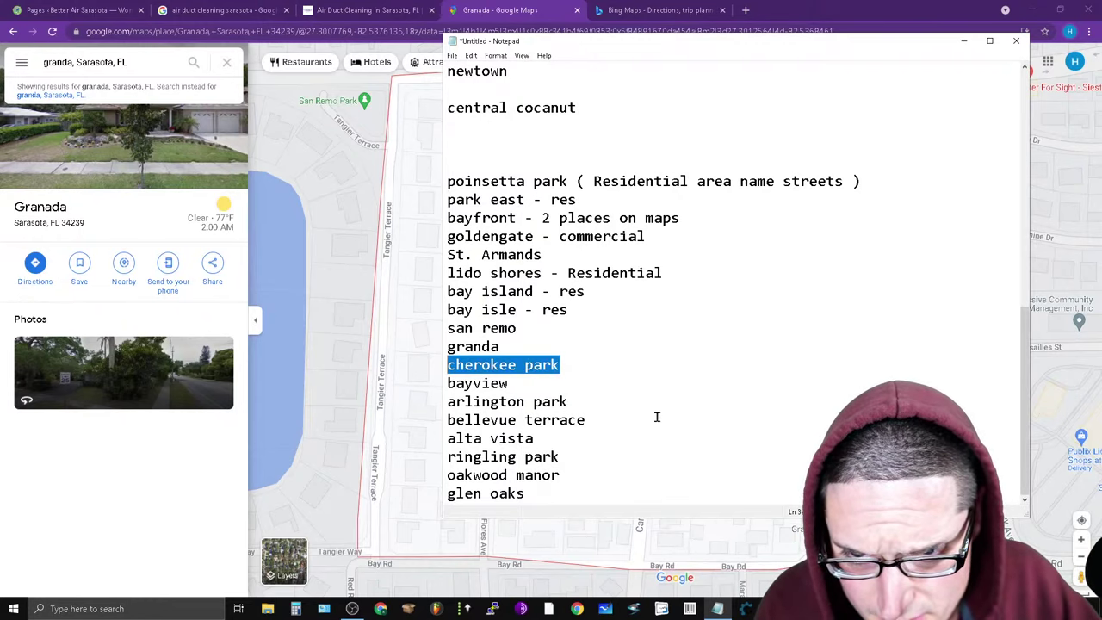
{"action": "left_click", "coordinate": [701, 9]}
In a new tab, Google 'cherokee park town or burrogh county'.
{"action": "left_click", "coordinate": [746, 10]}
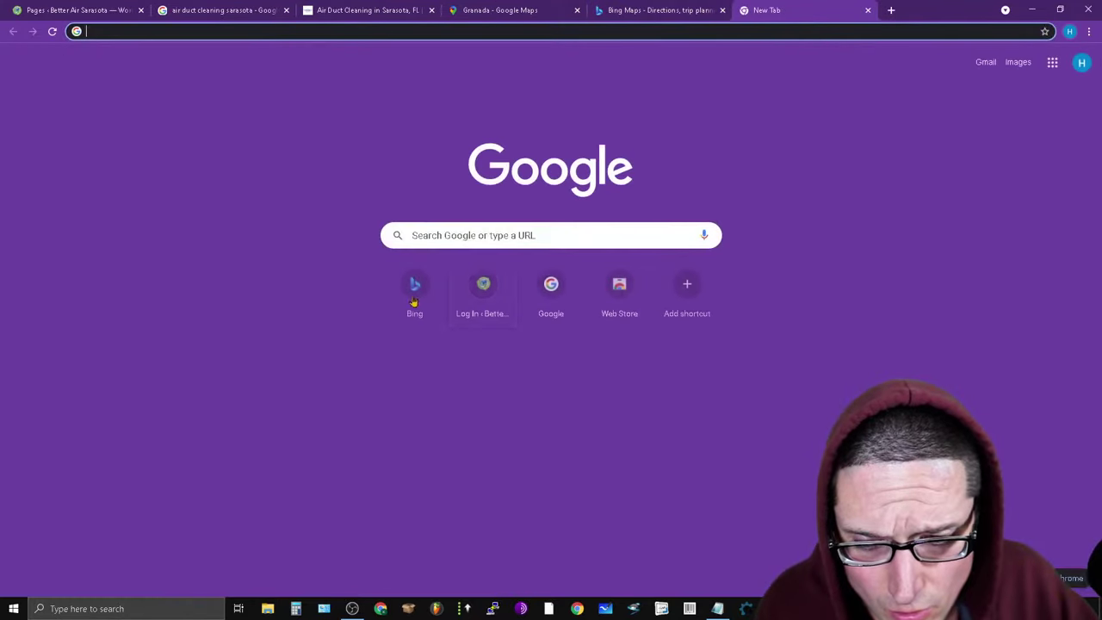
{"action": "left_click", "coordinate": [450, 232]}
{"action": "right_click", "coordinate": [450, 233]}
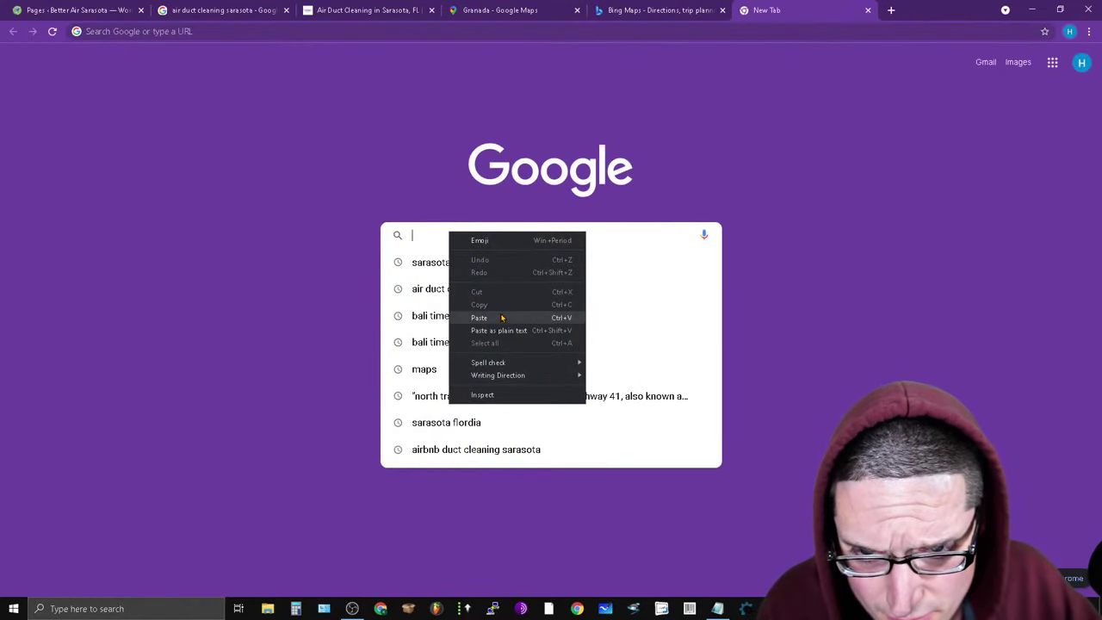
{"action": "left_click", "coordinate": [505, 316]}
{"action": "type", "text": "town"}
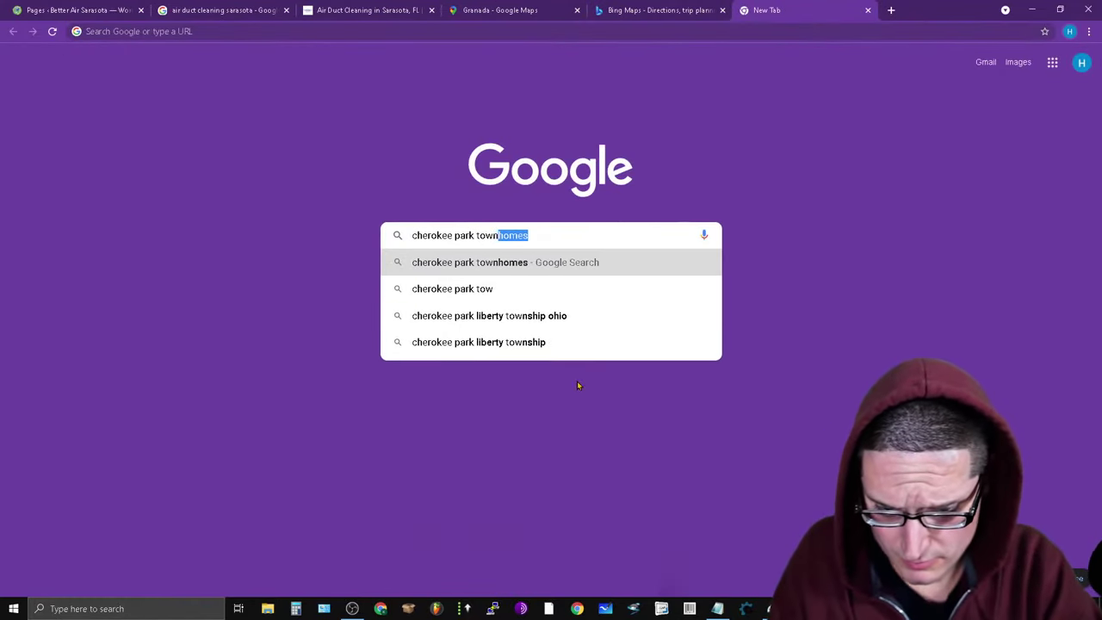
{"action": "type", "text": " or burro"}
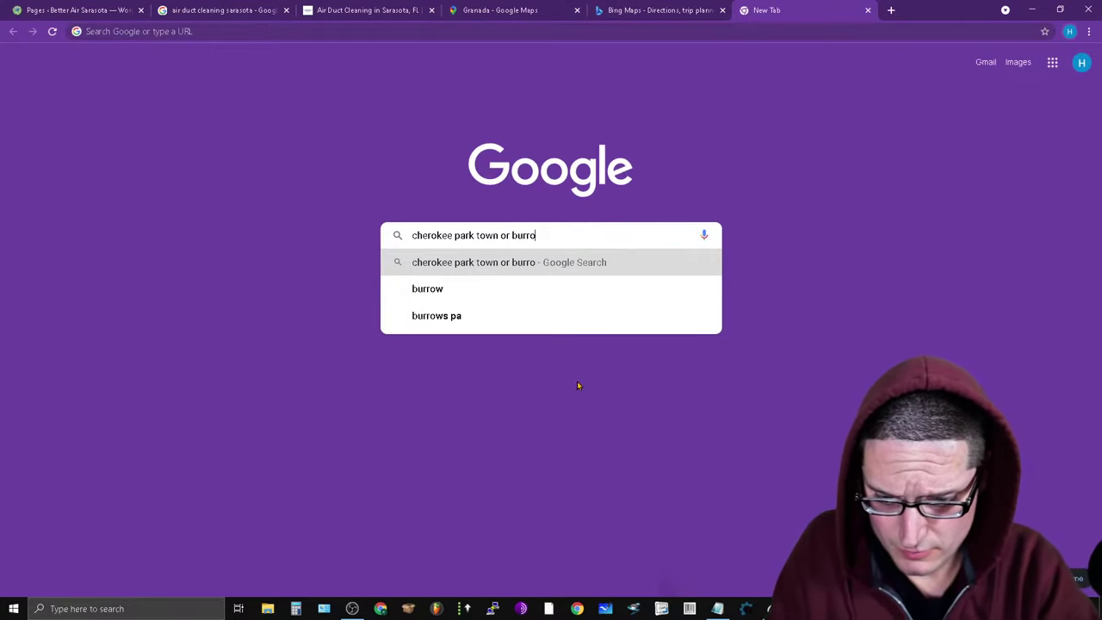
{"action": "type", "text": "gh"}
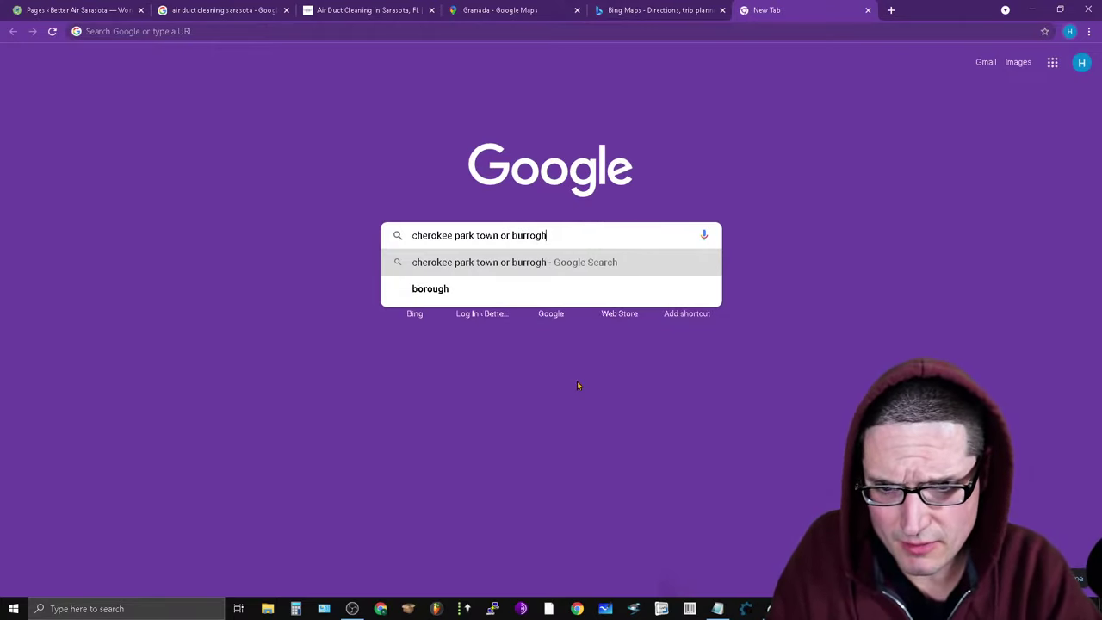
{"action": "type", "text": " county"}
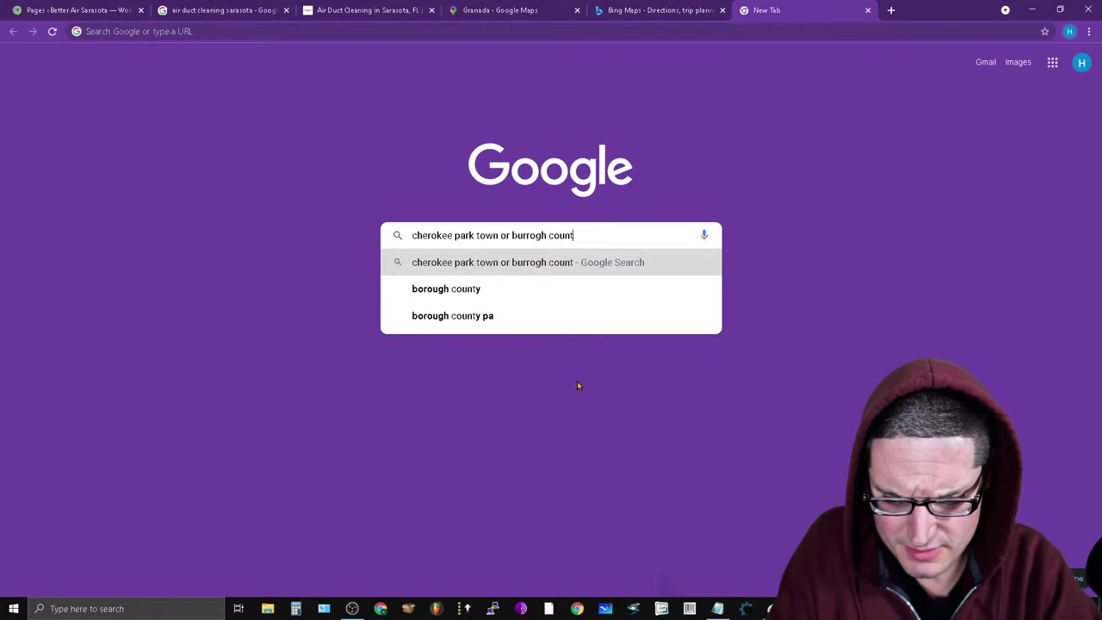
{"action": "key", "text": "Return"}
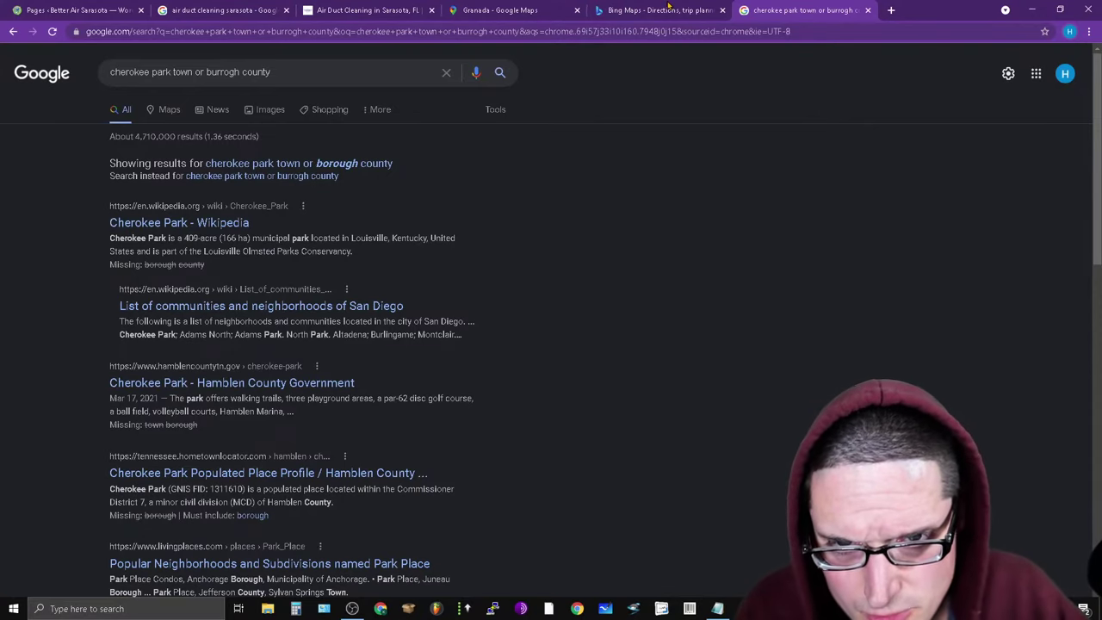
Delete the blank lines above poinsetta park and around newtown in Notepad.
{"action": "left_click", "coordinate": [717, 609]}
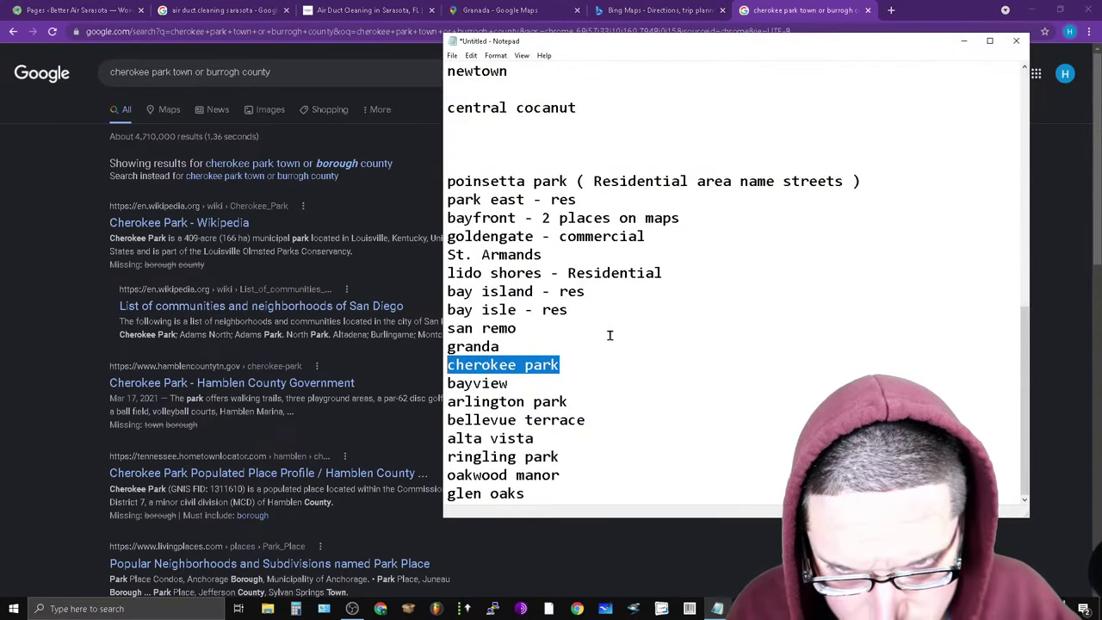
{"action": "key", "text": "Down"}
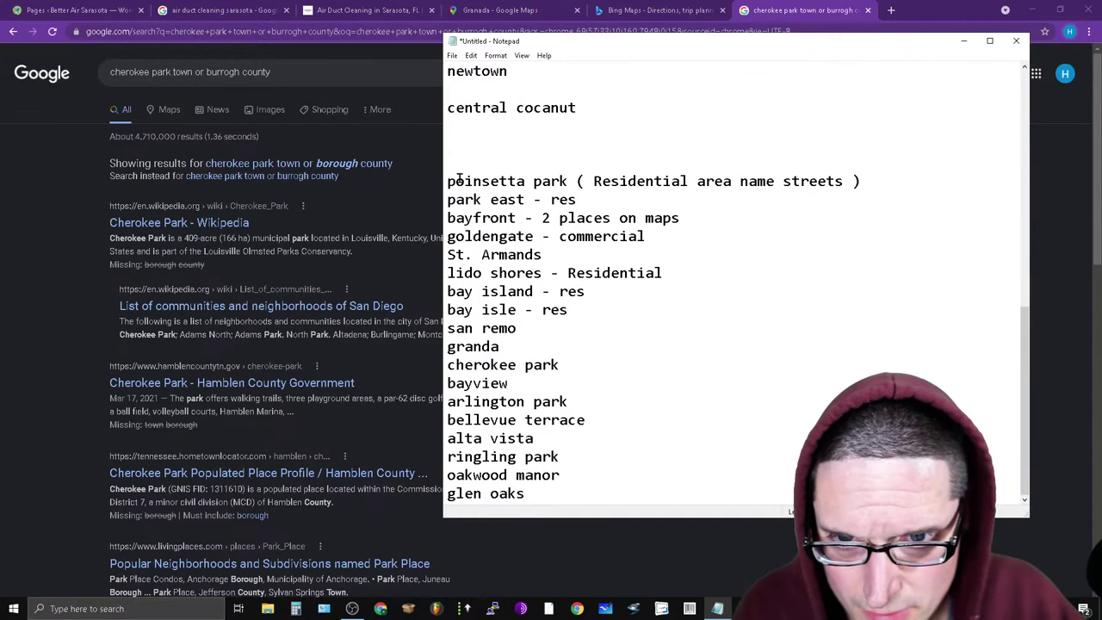
{"action": "scroll", "coordinate": [692, 249], "scroll_direction": "up", "scroll_amount": 10}
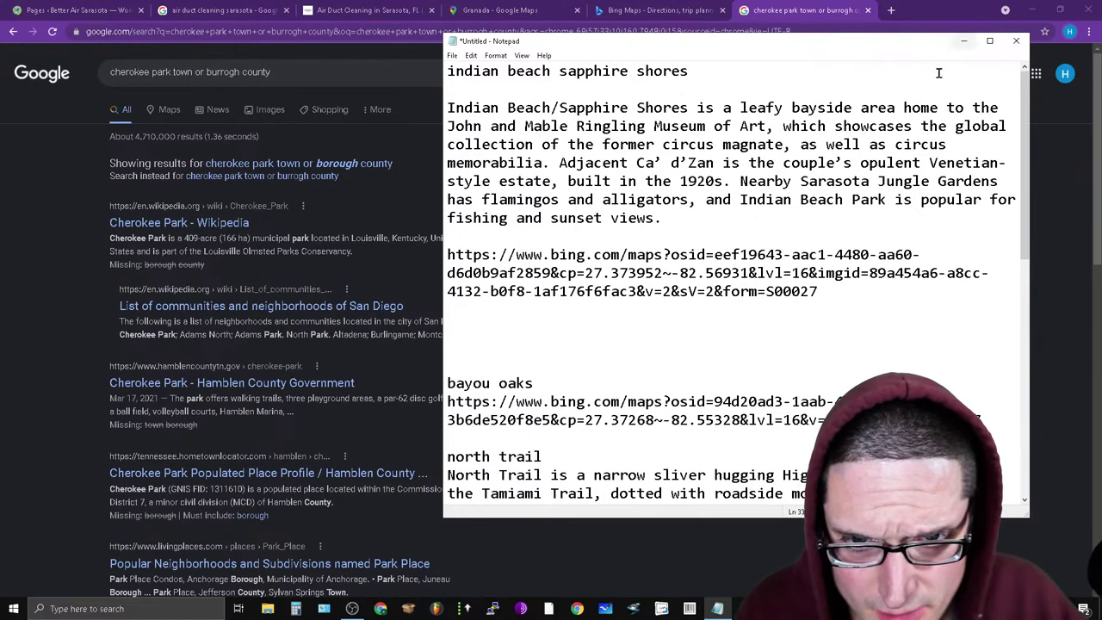
{"action": "scroll", "coordinate": [761, 401], "scroll_direction": "down", "scroll_amount": 3}
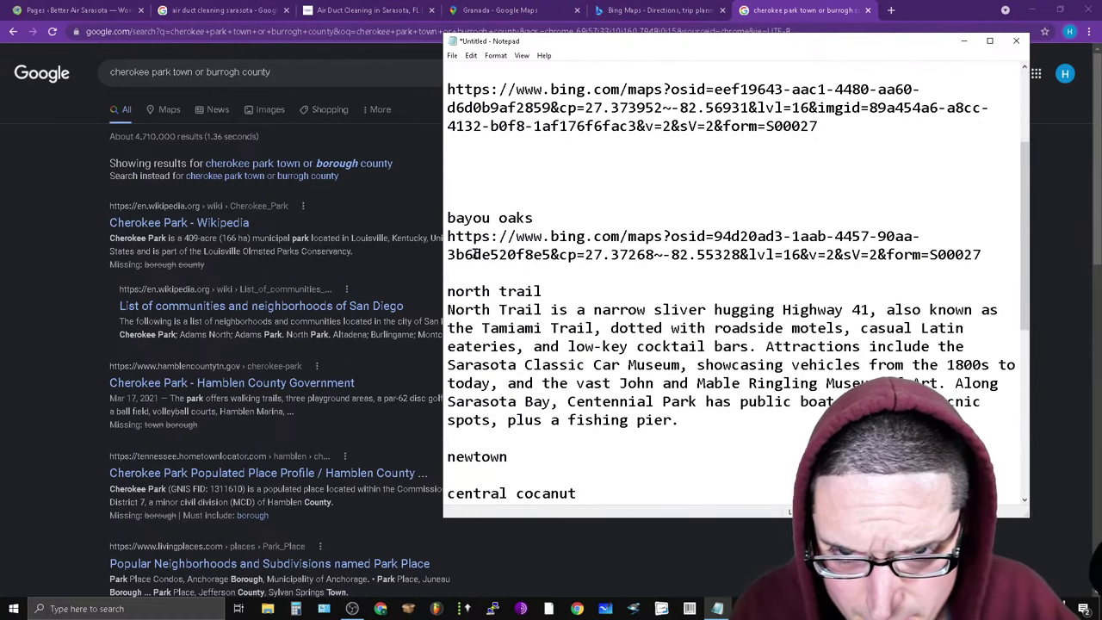
{"action": "scroll", "coordinate": [825, 347], "scroll_direction": "down", "scroll_amount": 3}
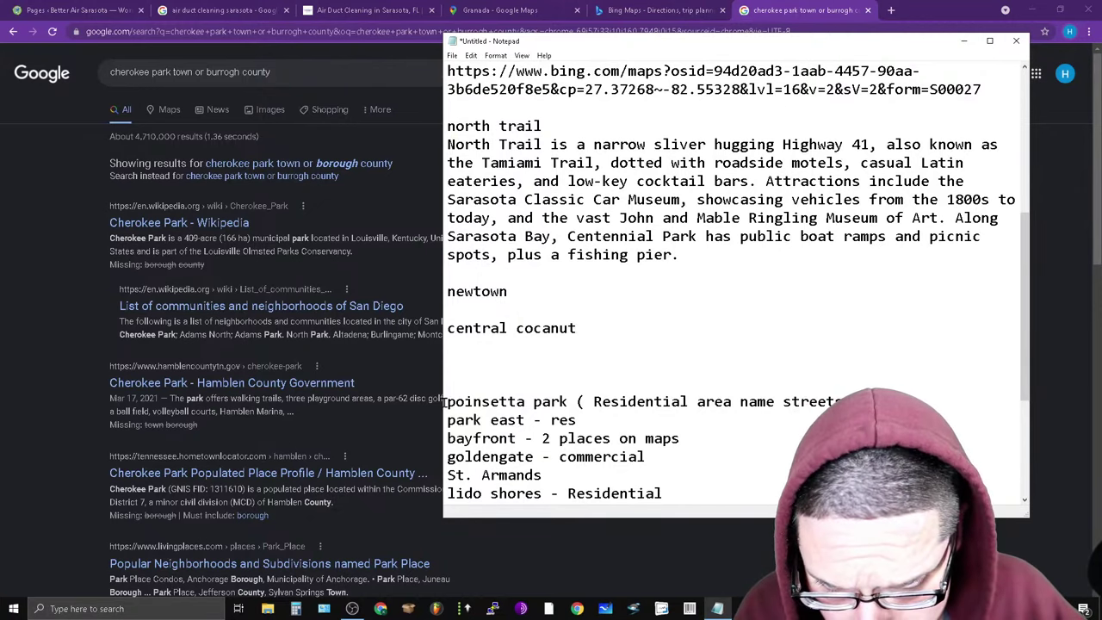
{"action": "key", "text": "BackSpace"}
{"action": "key", "text": "BackSpace"}
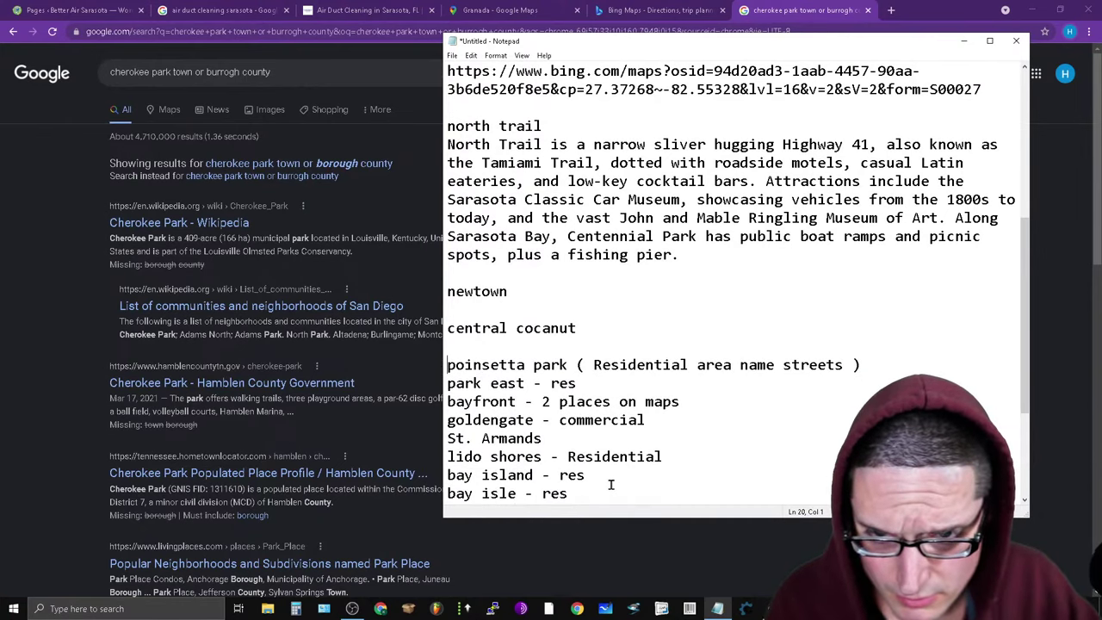
{"action": "key", "text": "BackSpace"}
{"action": "left_click", "coordinate": [473, 313]}
{"action": "key", "text": "BackSpace"}
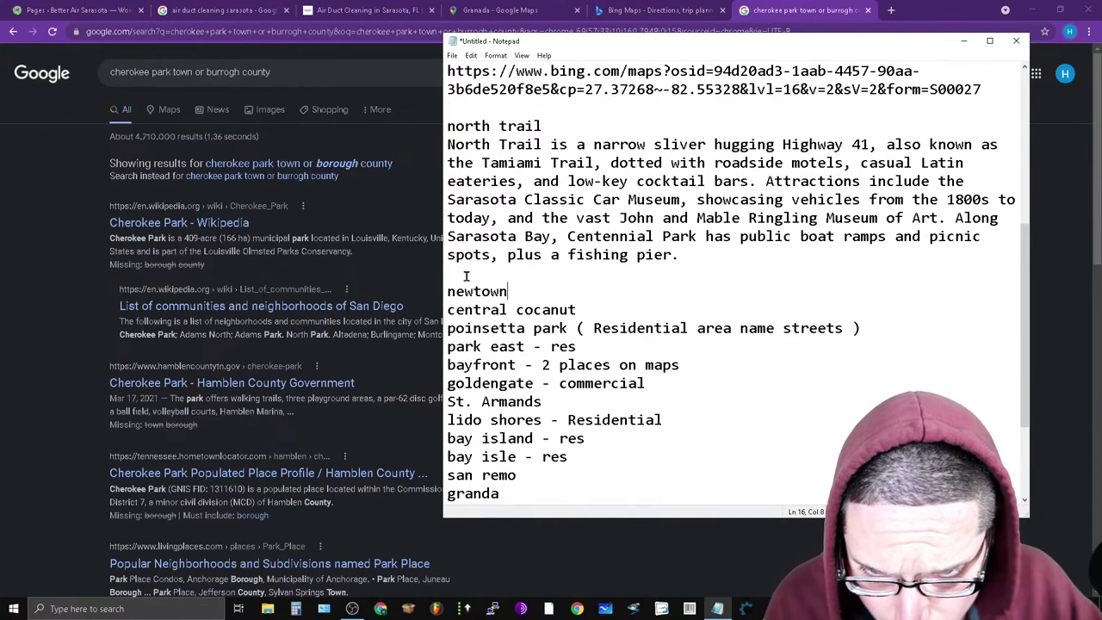
{"action": "left_click", "coordinate": [466, 274]}
{"action": "key", "text": "BackSpace"}
Delete the blank lines above bayou oaks and above the first Bing Maps link.
{"action": "scroll", "coordinate": [663, 448], "scroll_direction": "down", "scroll_amount": 3}
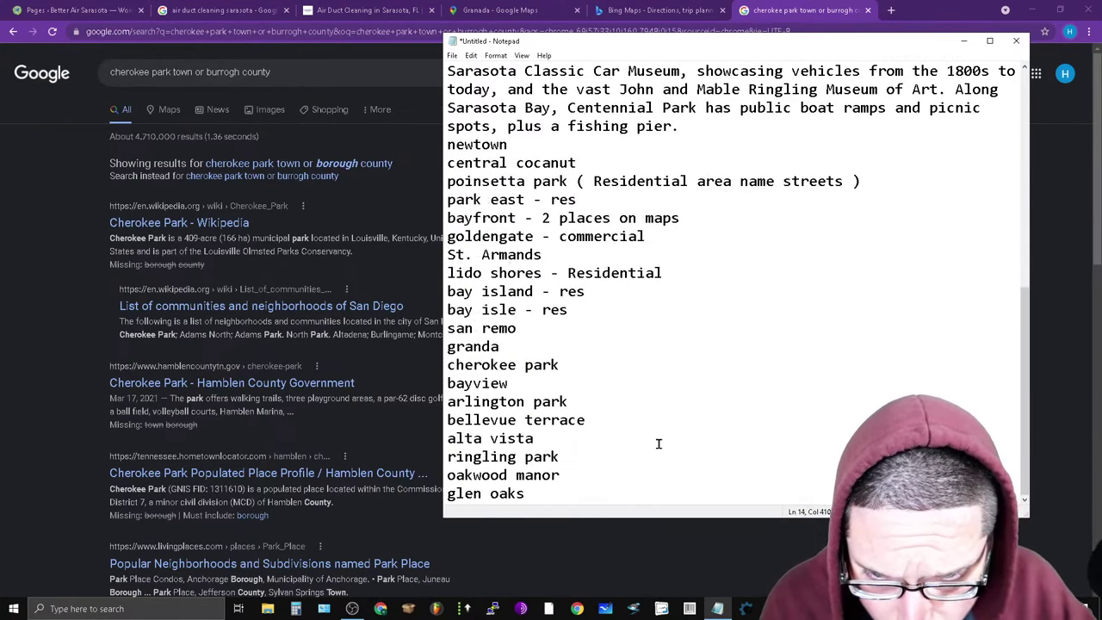
{"action": "scroll", "coordinate": [656, 413], "scroll_direction": "up", "scroll_amount": 10}
{"action": "left_click", "coordinate": [485, 373]}
{"action": "key", "text": "BackSpace"}
{"action": "key", "text": "BackSpace"}
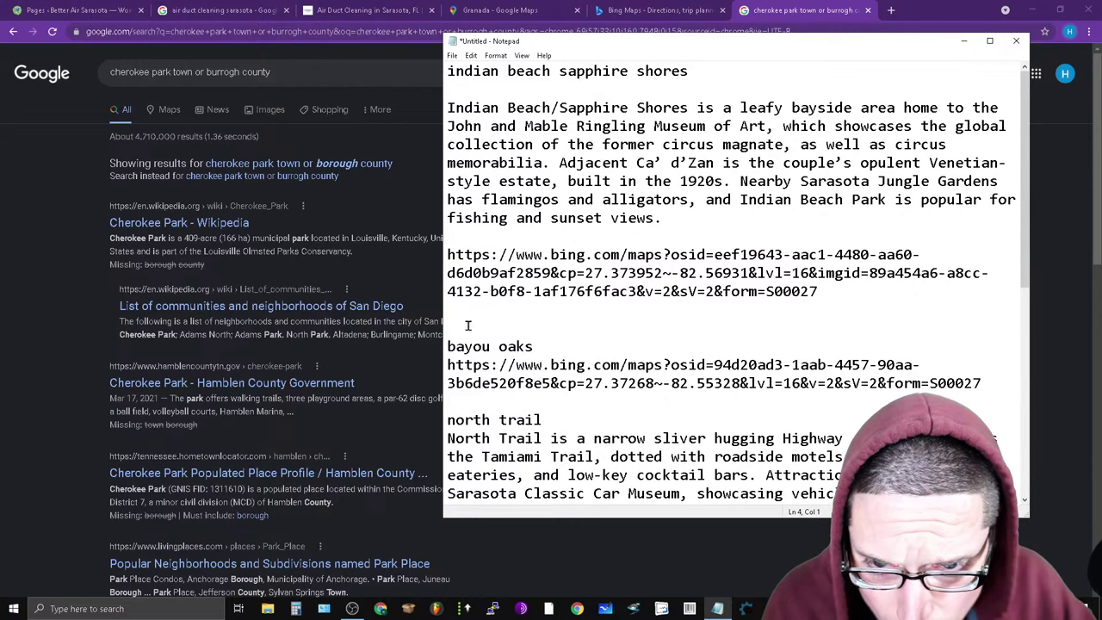
{"action": "left_click", "coordinate": [447, 346]}
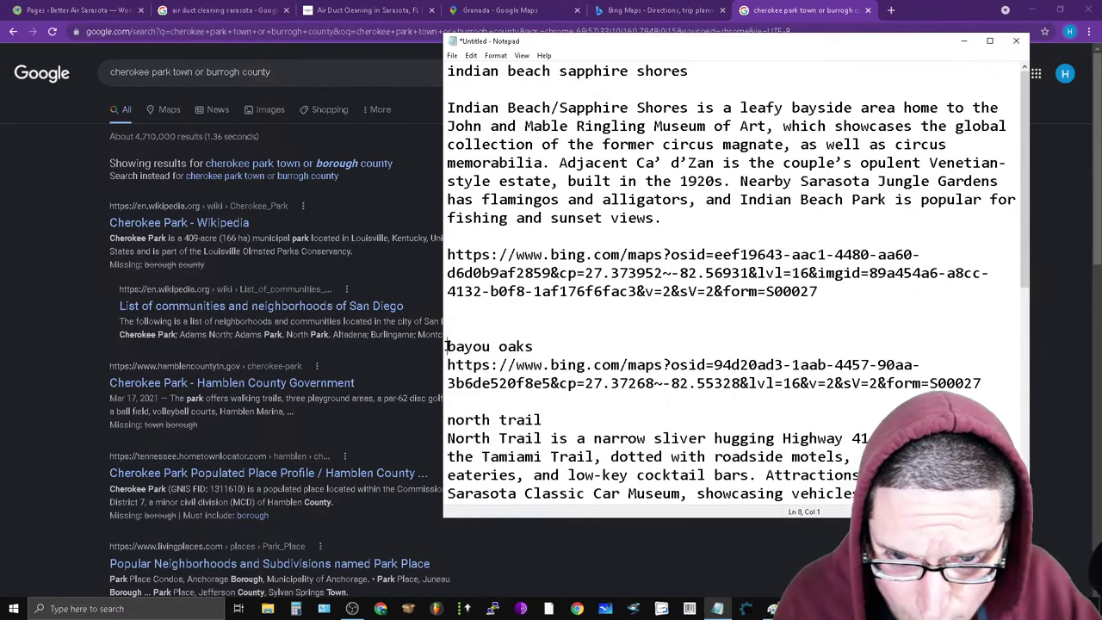
{"action": "key", "text": "BackSpace"}
{"action": "left_click", "coordinate": [445, 256]}
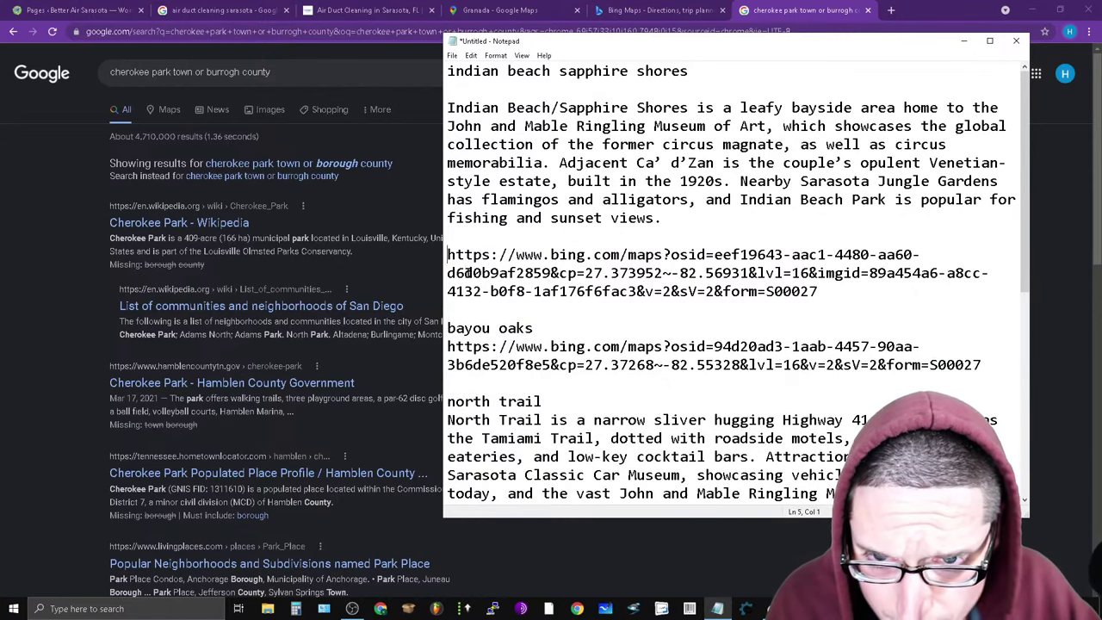
{"action": "key", "text": "BackSpace"}
Remove the last blank lines above bayou oaks and north trail.
{"action": "left_click", "coordinate": [445, 309]}
{"action": "key", "text": "BackSpace"}
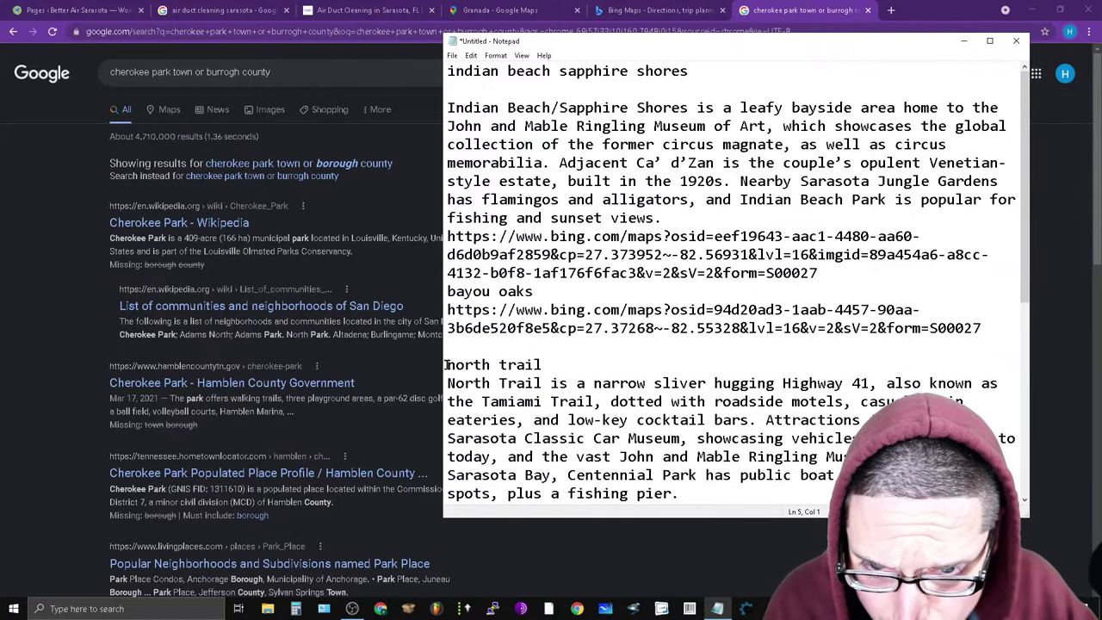
{"action": "left_click", "coordinate": [446, 364]}
{"action": "key", "text": "BackSpace"}
{"action": "scroll", "coordinate": [589, 392], "scroll_direction": "down", "scroll_amount": 6}
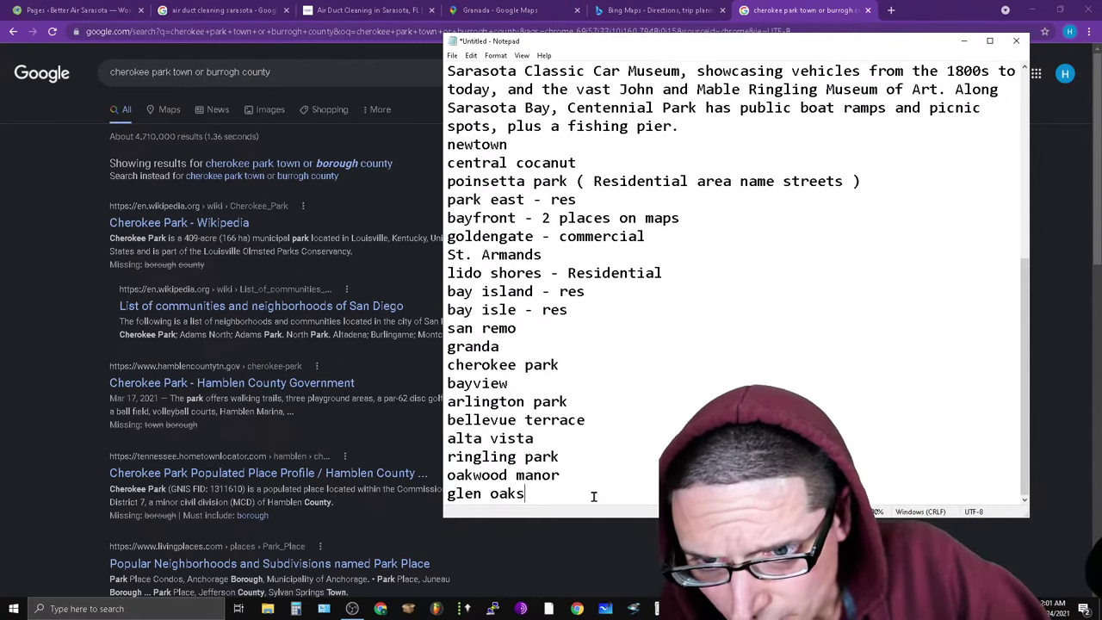
Copy the neighborhood names from newtown down to glen oaks.
{"action": "left_click_drag", "start_coordinate": [594, 493], "coordinate": [447, 145]}
{"action": "right_click", "coordinate": [470, 151]}
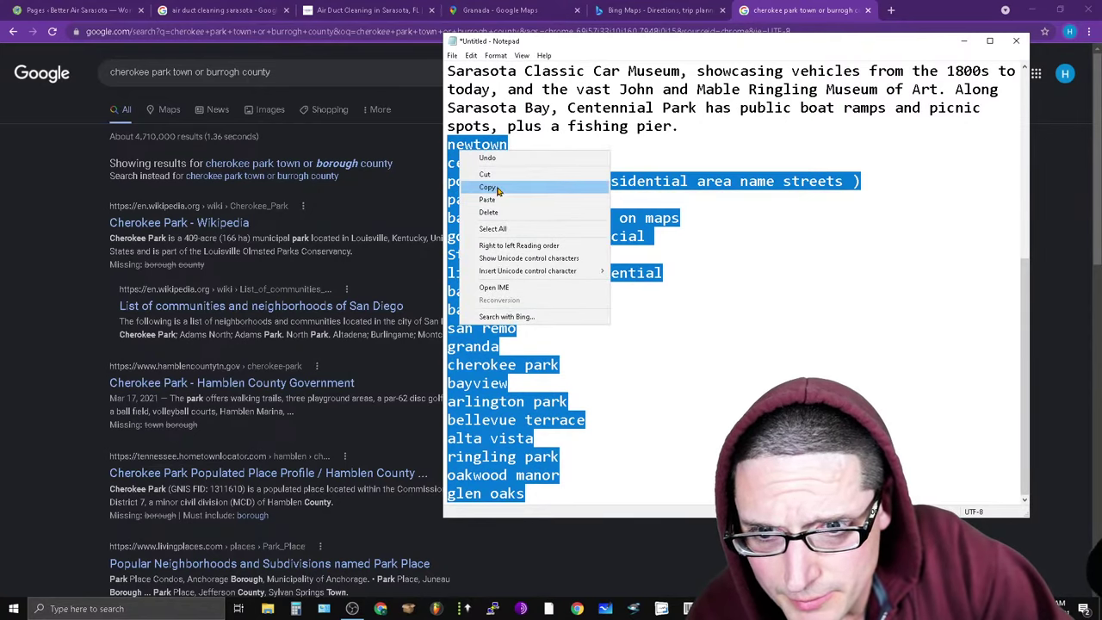
{"action": "left_click", "coordinate": [497, 189]}
{"action": "left_click", "coordinate": [675, 609]}
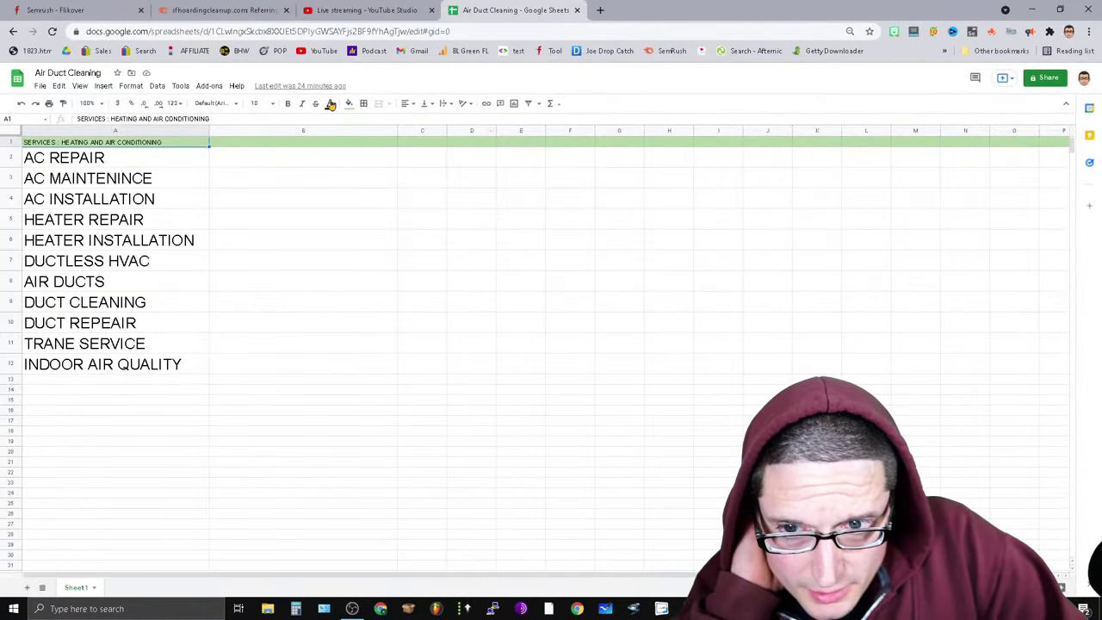
Paste the newtown-to-glen oaks names into B2:B21 and begin the 'HVAC Near Me' header in B1.
{"action": "left_click", "coordinate": [311, 143]}
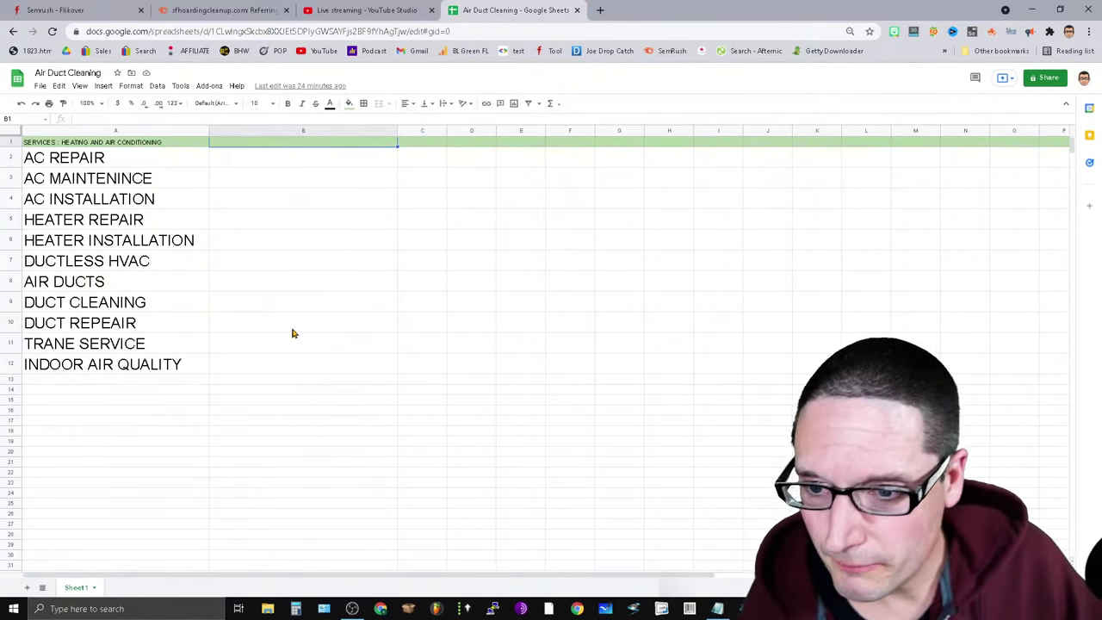
{"action": "left_click_drag", "start_coordinate": [260, 159], "coordinate": [275, 370]}
{"action": "key", "text": "ctrl+v"}
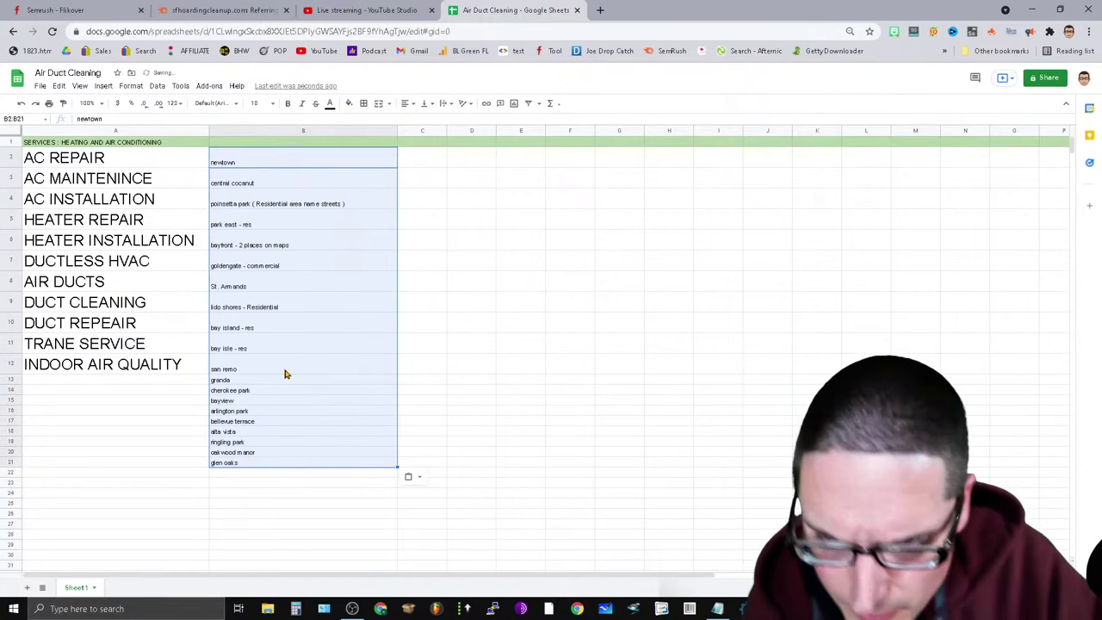
{"action": "left_click", "coordinate": [233, 143]}
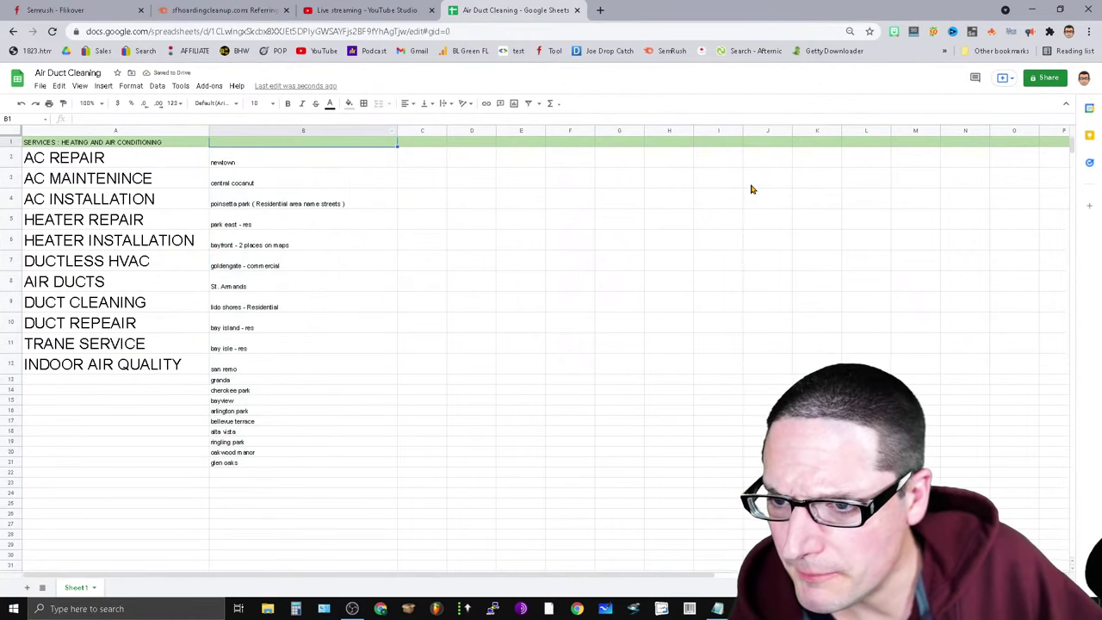
{"action": "type", "text": "HVAC Near Me"}
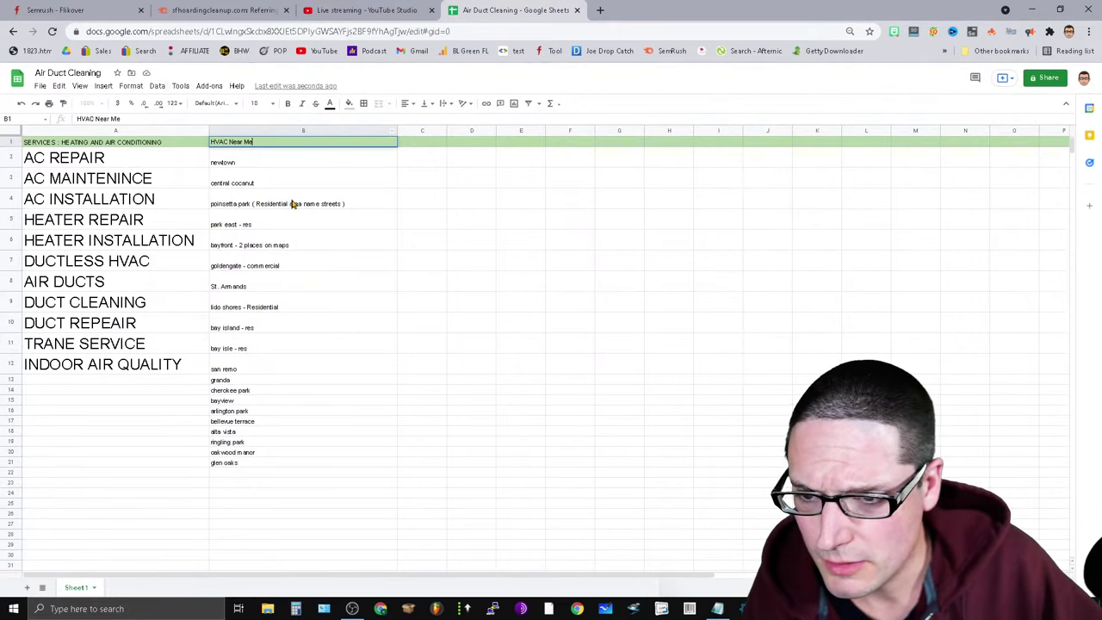
Enter 'north trail' in cell B22.
{"action": "left_click", "coordinate": [717, 609]}
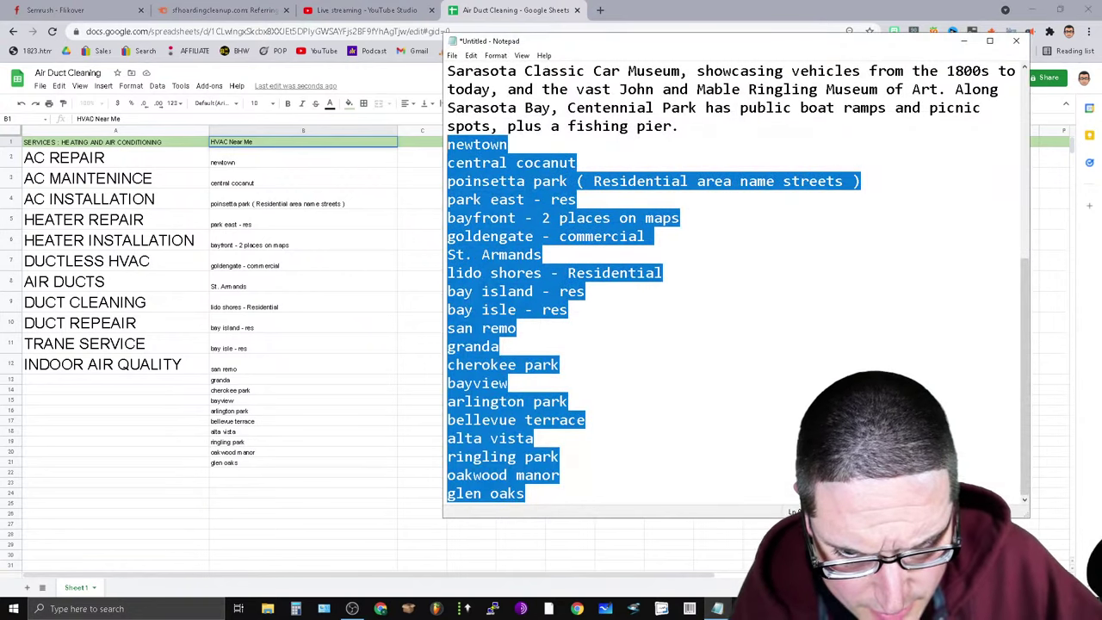
{"action": "left_click", "coordinate": [701, 400]}
{"action": "scroll", "coordinate": [680, 413], "scroll_direction": "up", "scroll_amount": 3}
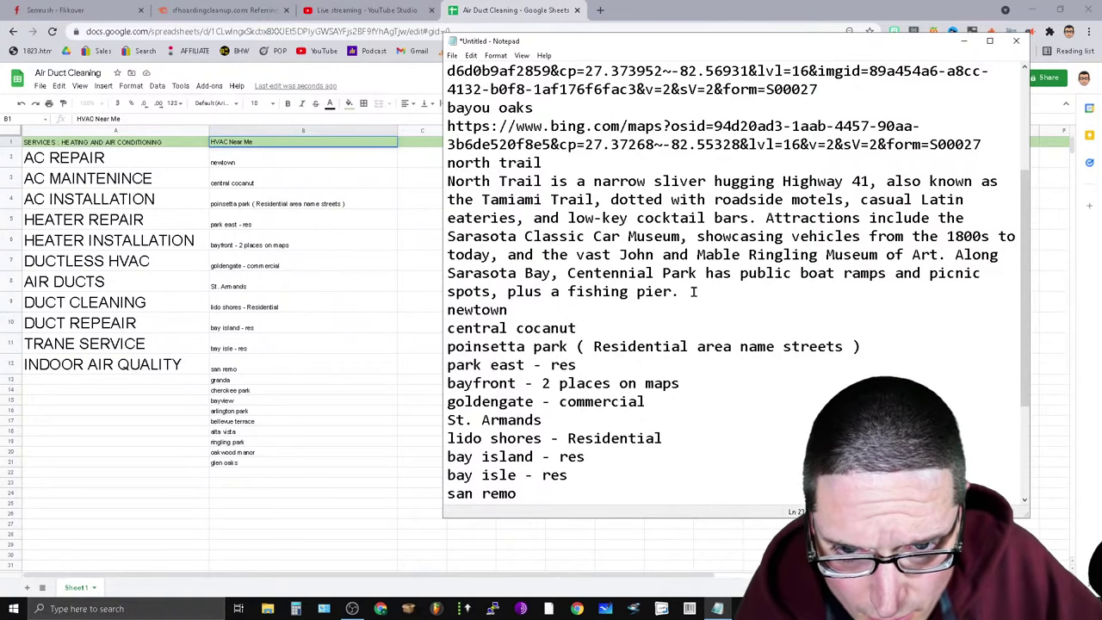
{"action": "left_click_drag", "start_coordinate": [698, 292], "coordinate": [500, 258]}
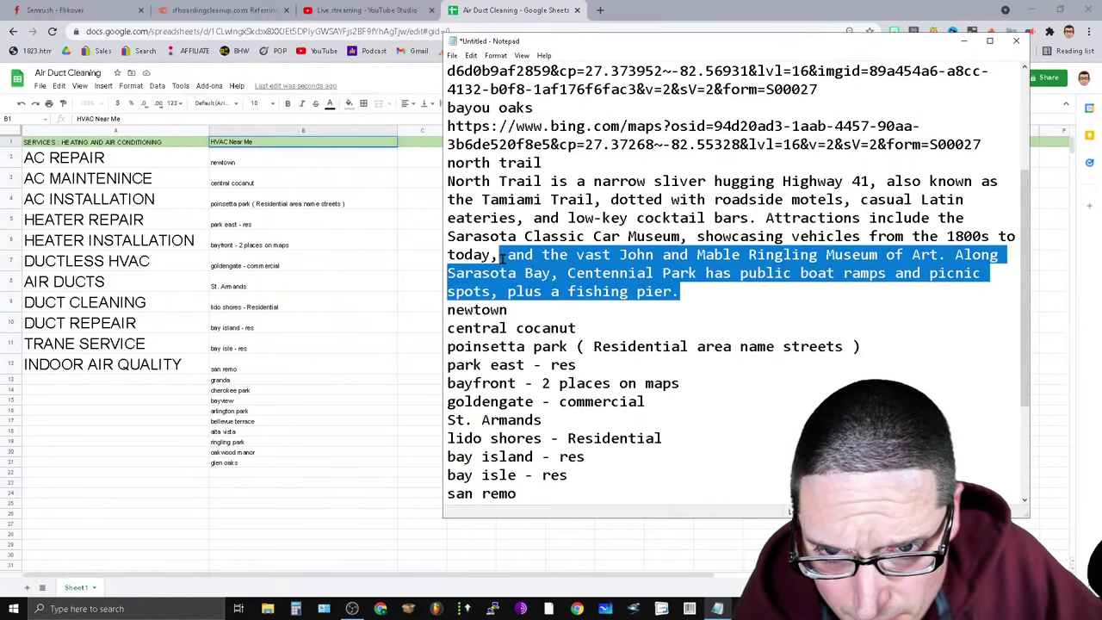
{"action": "left_click", "coordinate": [220, 477]}
{"action": "type", "text": "n"}
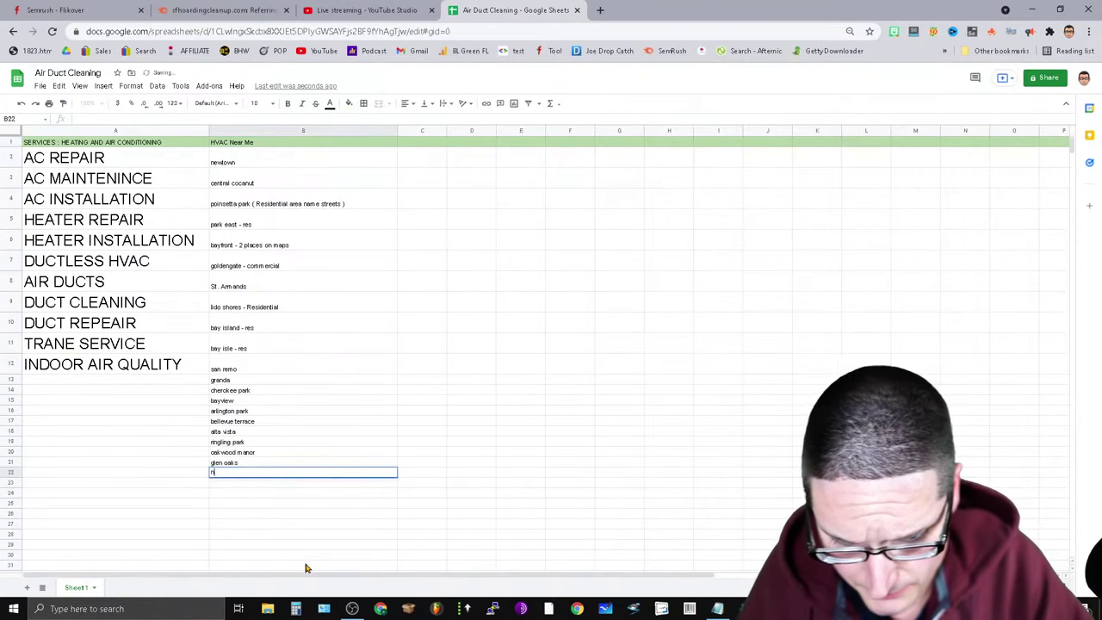
{"action": "type", "text": "orth tra"}
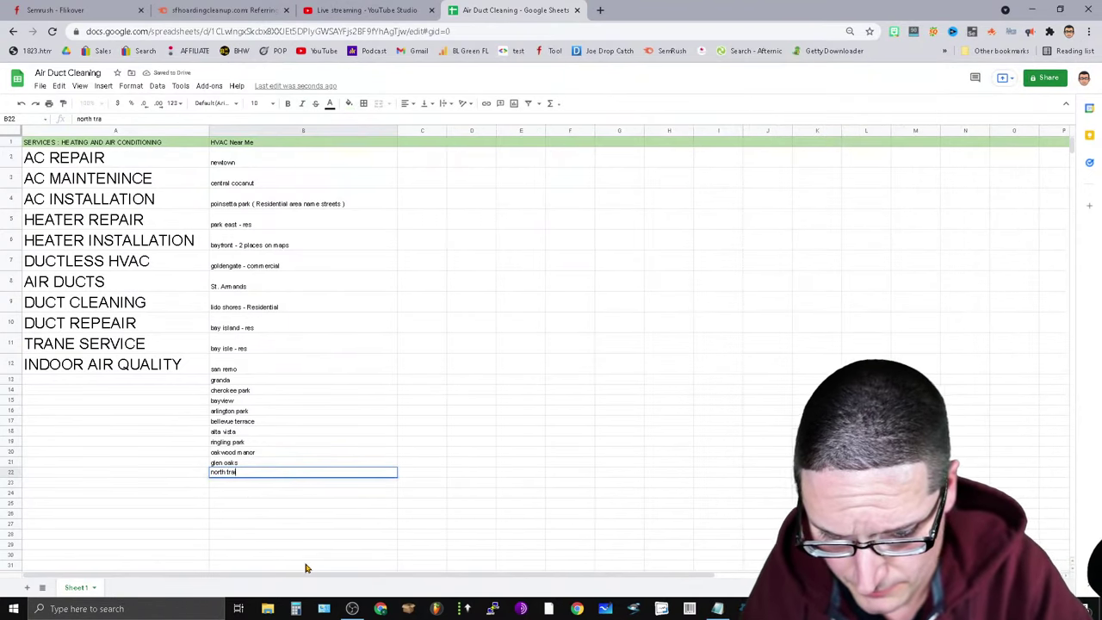
{"action": "type", "text": "il"}
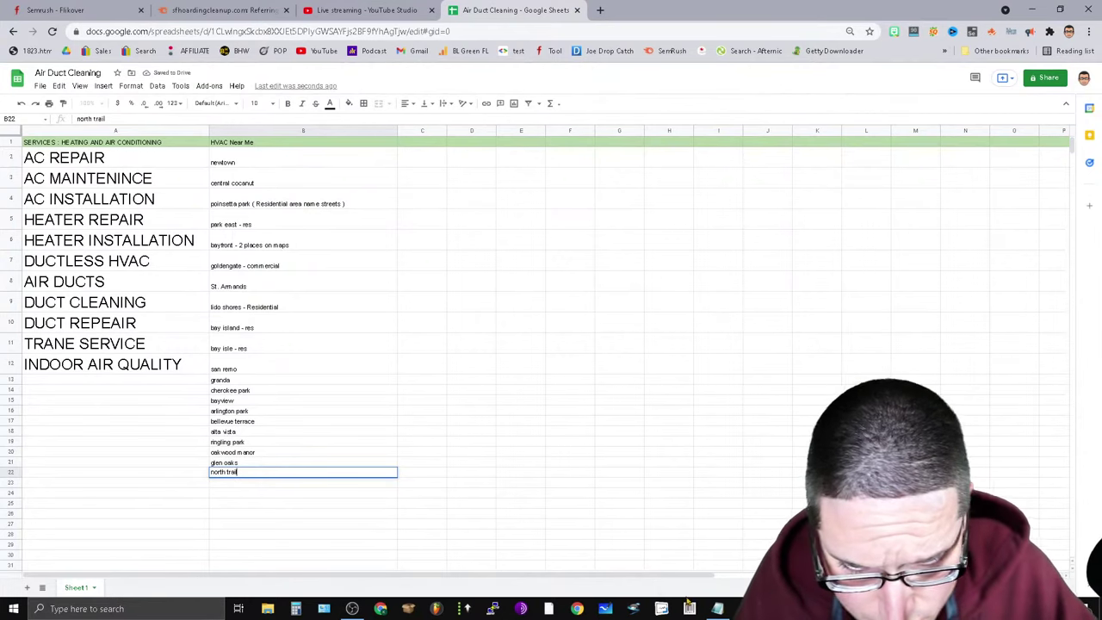
Copy 'bayou oaks' from Notepad and paste it into cell B23.
{"action": "left_click", "coordinate": [662, 609]}
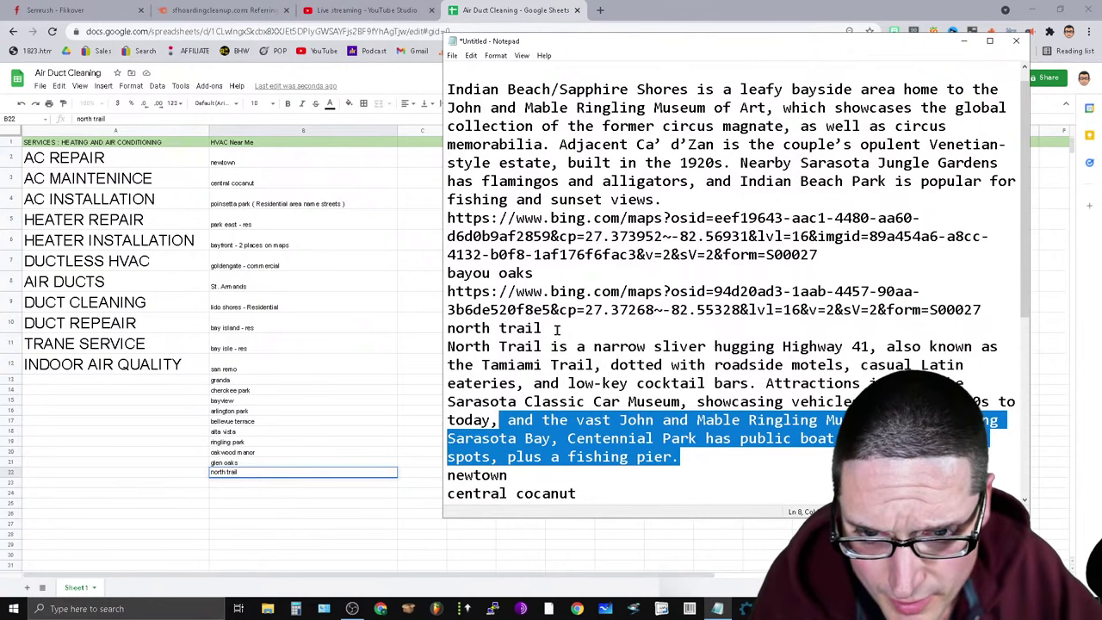
{"action": "left_click_drag", "start_coordinate": [558, 330], "coordinate": [403, 337]}
{"action": "left_click_drag", "start_coordinate": [545, 272], "coordinate": [429, 279]}
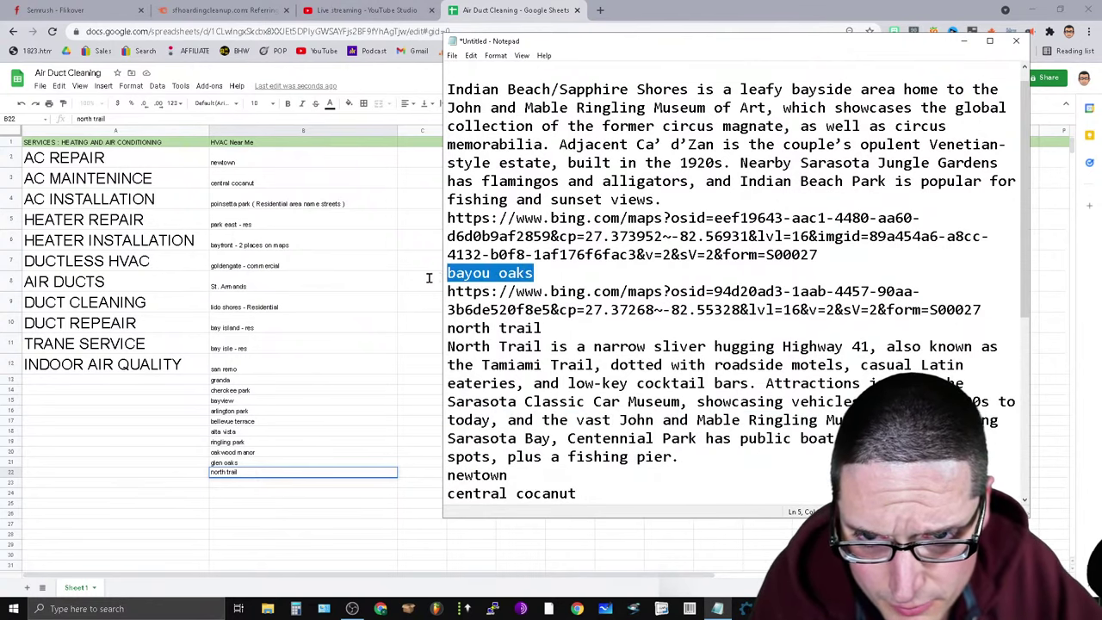
{"action": "right_click", "coordinate": [487, 274]}
{"action": "left_click", "coordinate": [532, 320]}
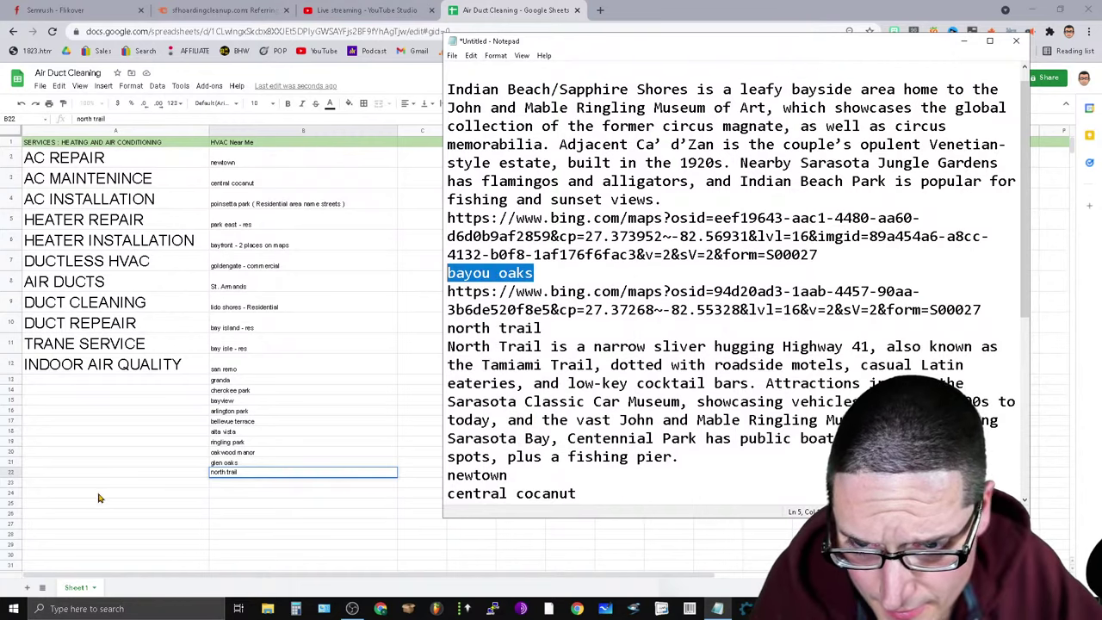
{"action": "left_click", "coordinate": [224, 485]}
{"action": "right_click", "coordinate": [224, 484]}
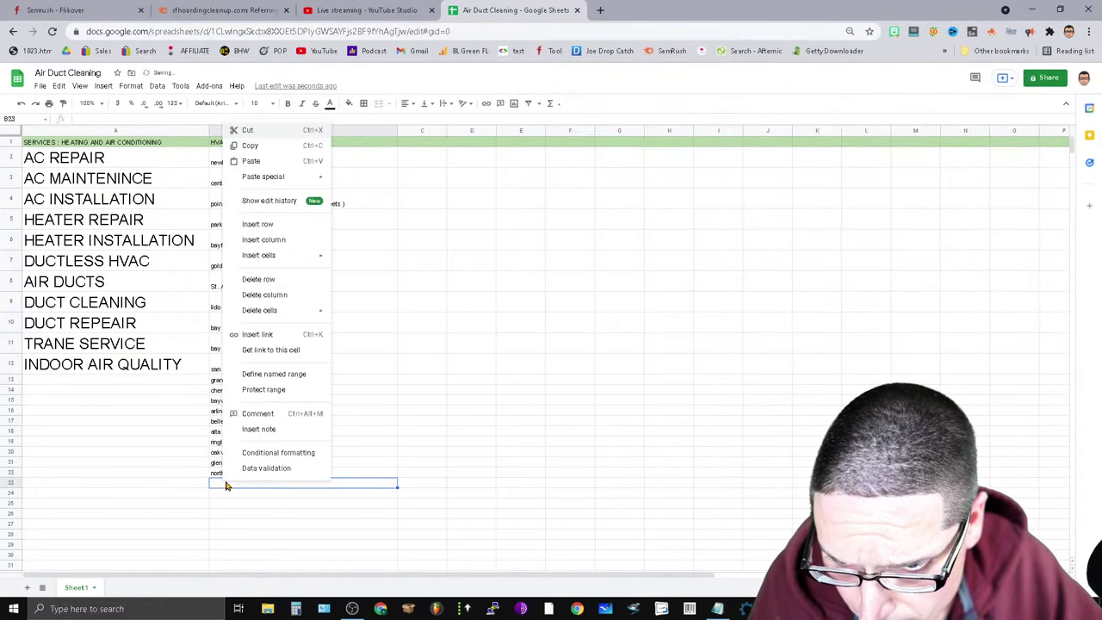
{"action": "left_click", "coordinate": [256, 165]}
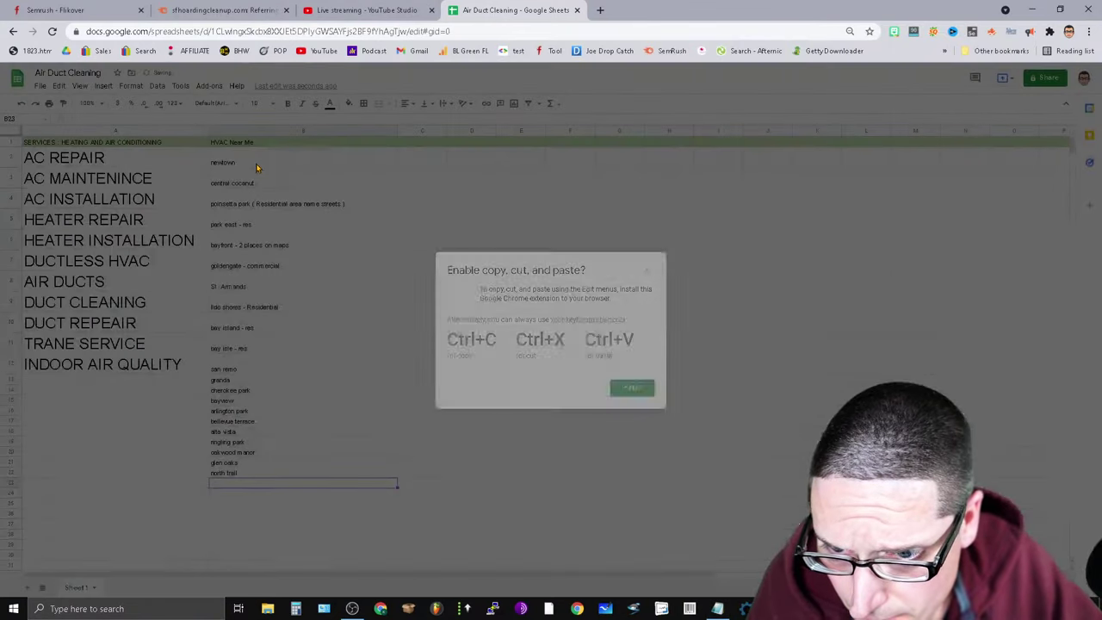
{"action": "left_click", "coordinate": [647, 271]}
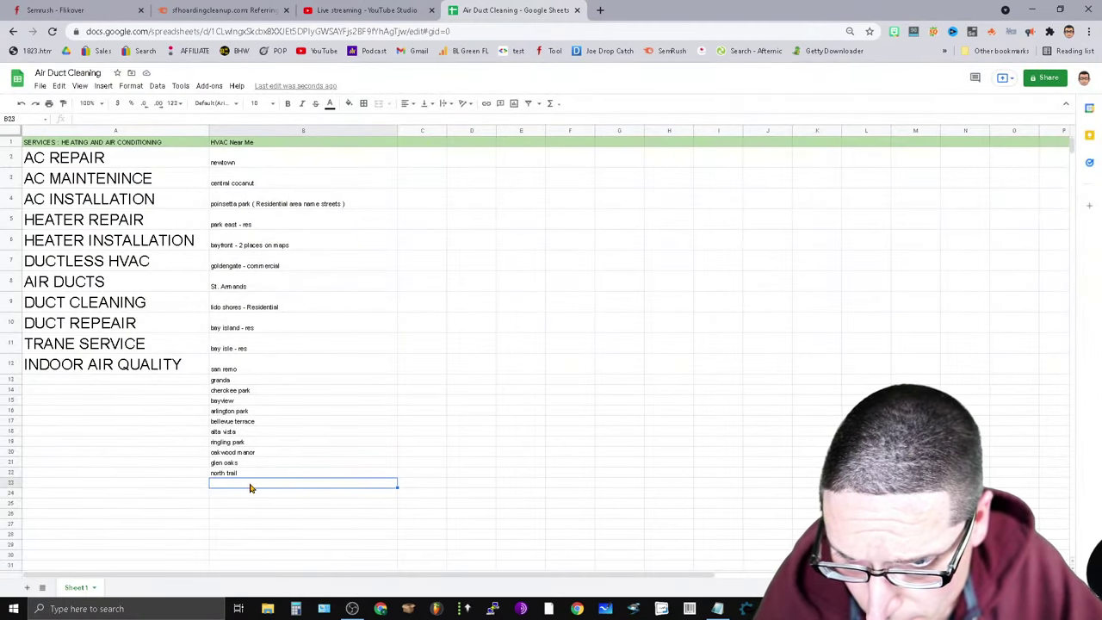
{"action": "key", "text": "ctrl+v"}
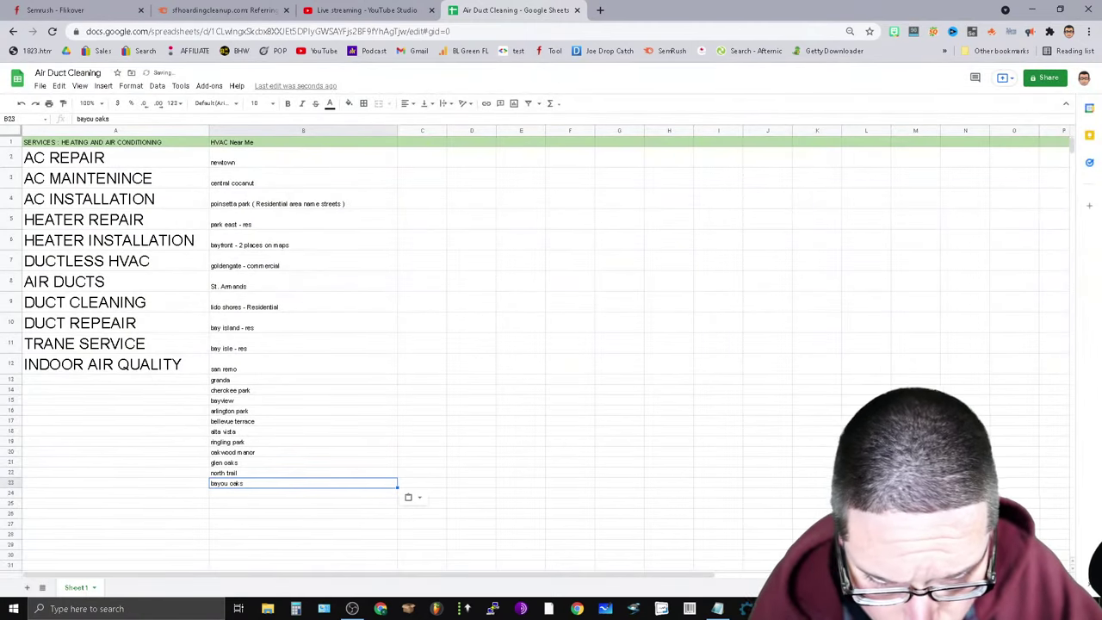
Paste 'Indian Beach/Sapphire Shores' into B24, then select the names in B2:B24.
{"action": "key", "text": "alt+Tab"}
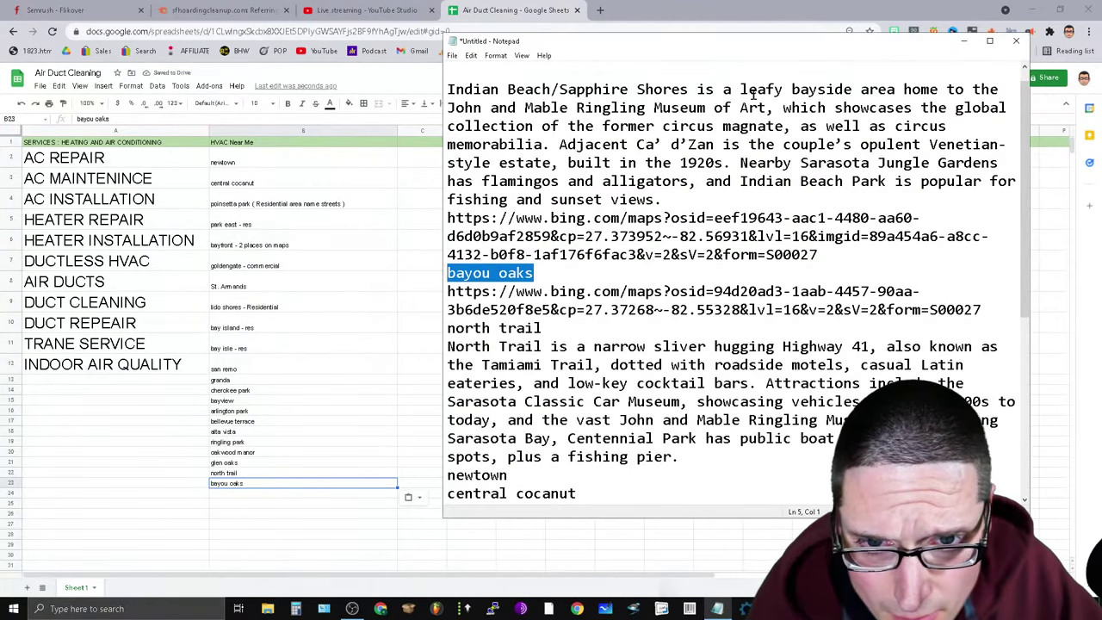
{"action": "left_click_drag", "start_coordinate": [691, 89], "coordinate": [447, 89]}
{"action": "right_click", "coordinate": [477, 91]}
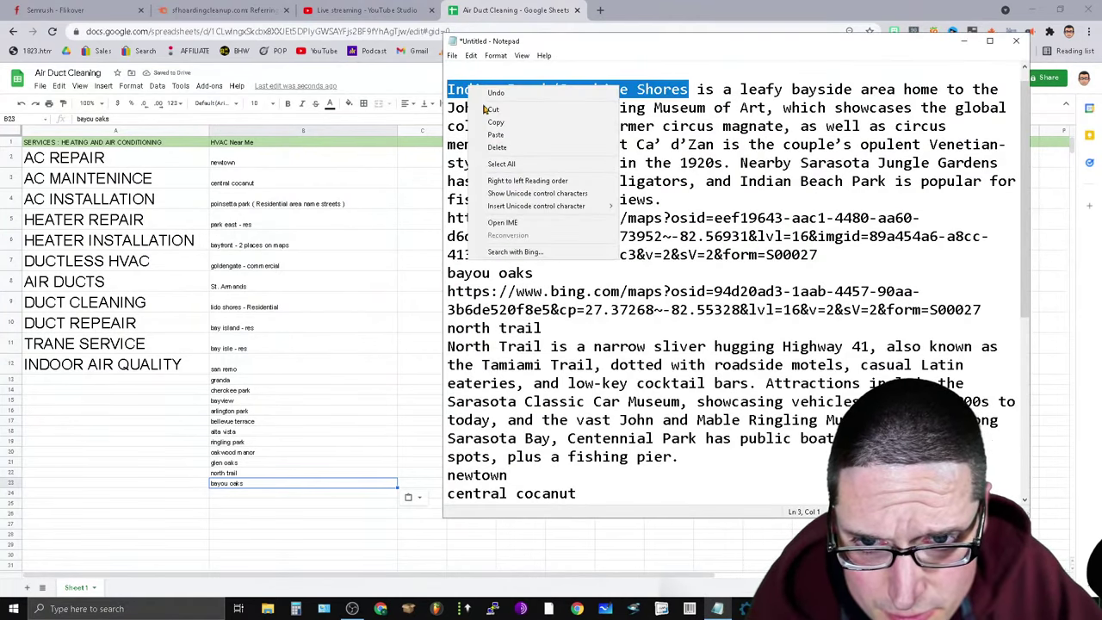
{"action": "left_click", "coordinate": [499, 130]}
{"action": "left_click", "coordinate": [217, 497]}
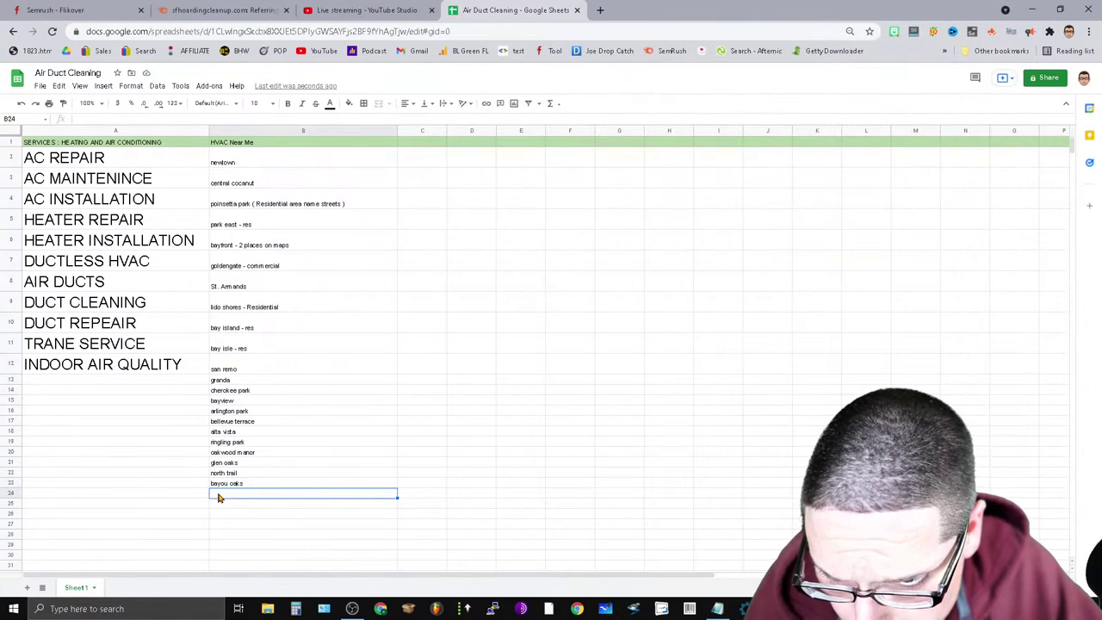
{"action": "key", "text": "ctrl+v"}
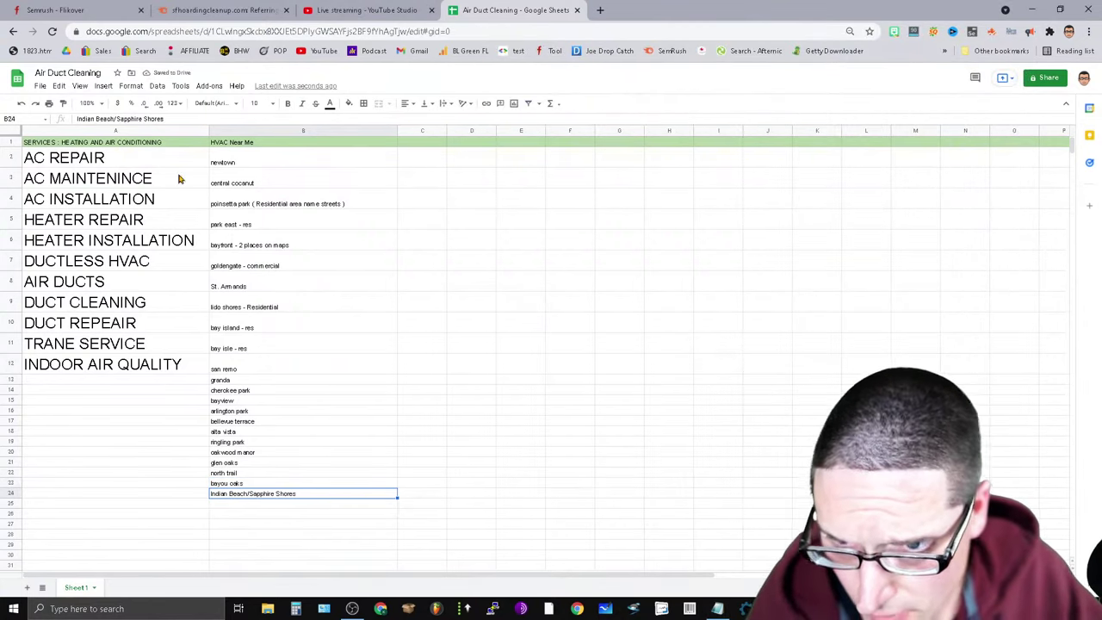
{"action": "left_click", "coordinate": [232, 163]}
{"action": "left_click_drag", "start_coordinate": [237, 160], "coordinate": [254, 498]}
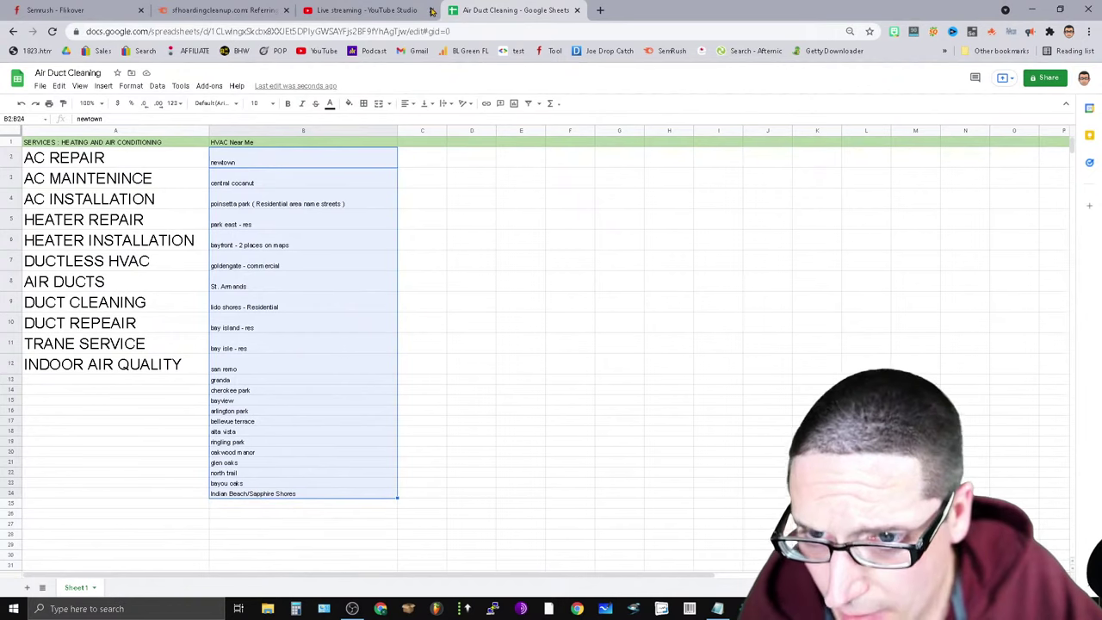
Enlarge the B2:B24 names to font size 24, then settle on 18.
{"action": "left_click", "coordinate": [273, 104]}
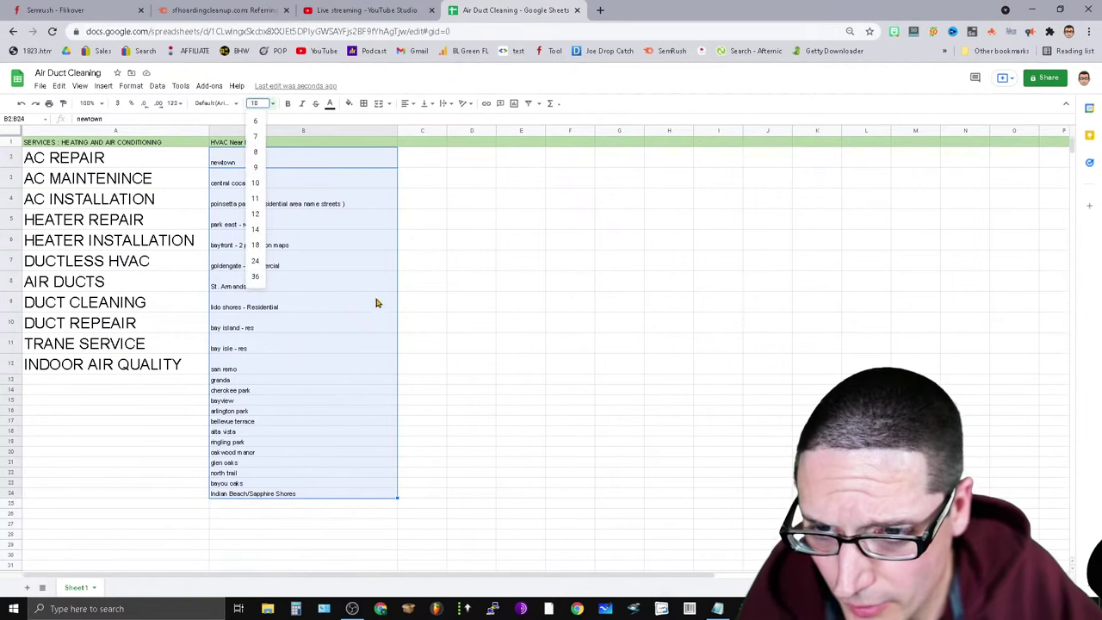
{"action": "left_click", "coordinate": [261, 265]}
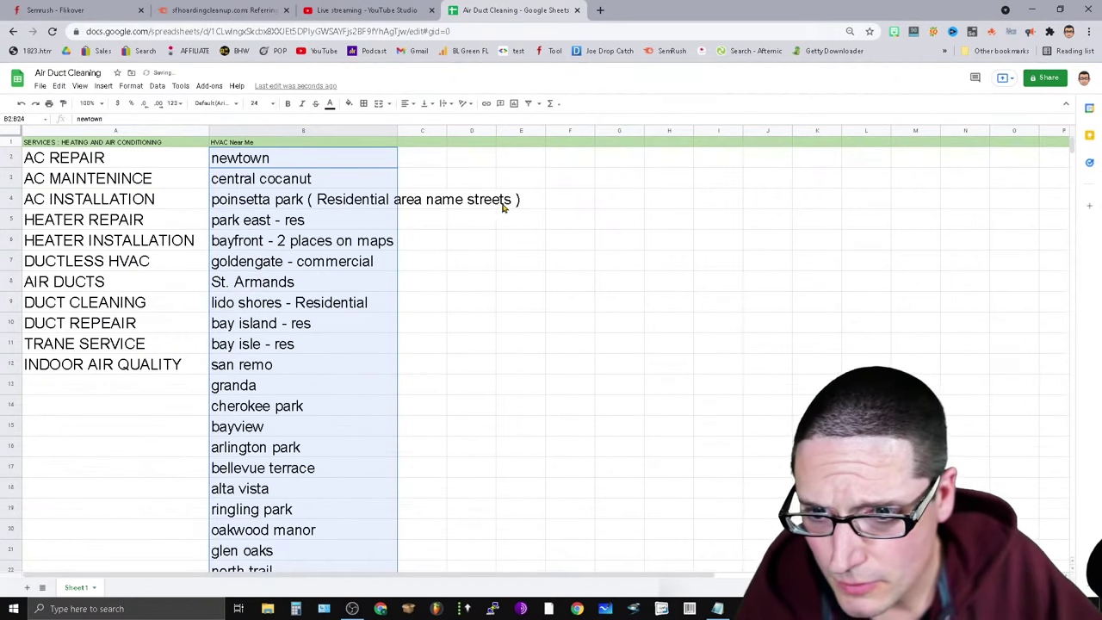
{"action": "left_click", "coordinate": [272, 104]}
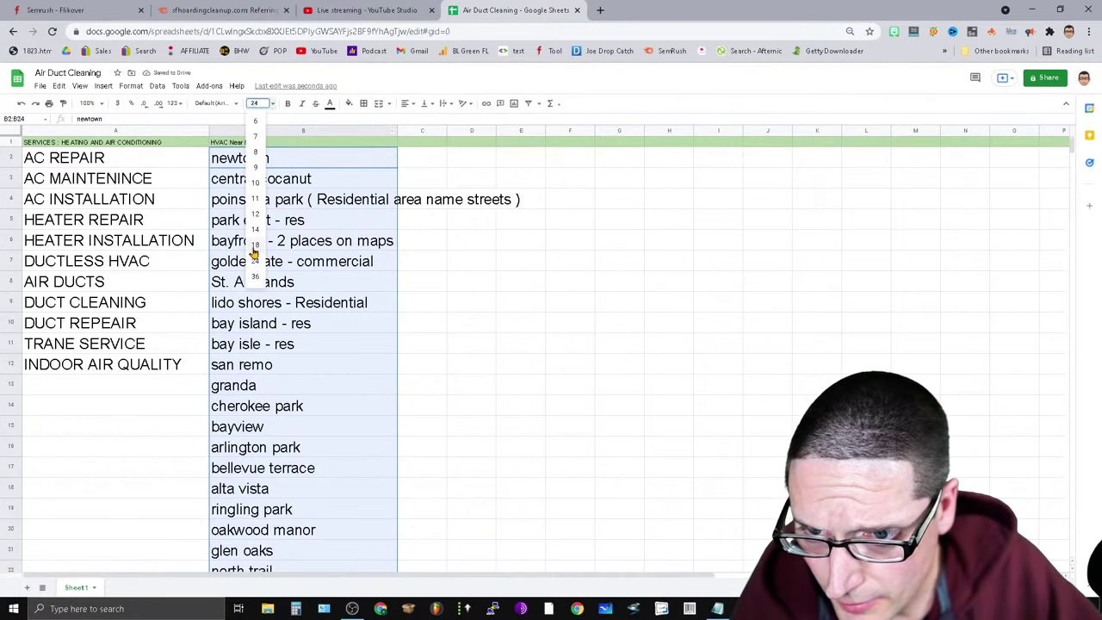
{"action": "left_click", "coordinate": [255, 249]}
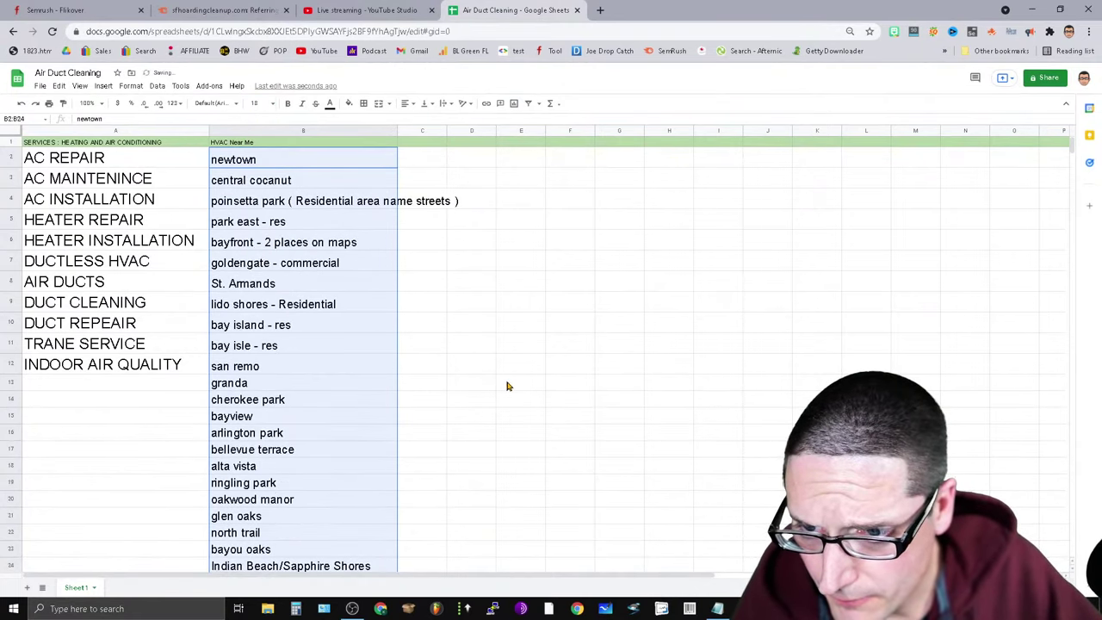
{"action": "scroll", "coordinate": [431, 397], "scroll_direction": "down", "scroll_amount": 2}
{"action": "scroll", "coordinate": [382, 512], "scroll_direction": "up", "scroll_amount": 2}
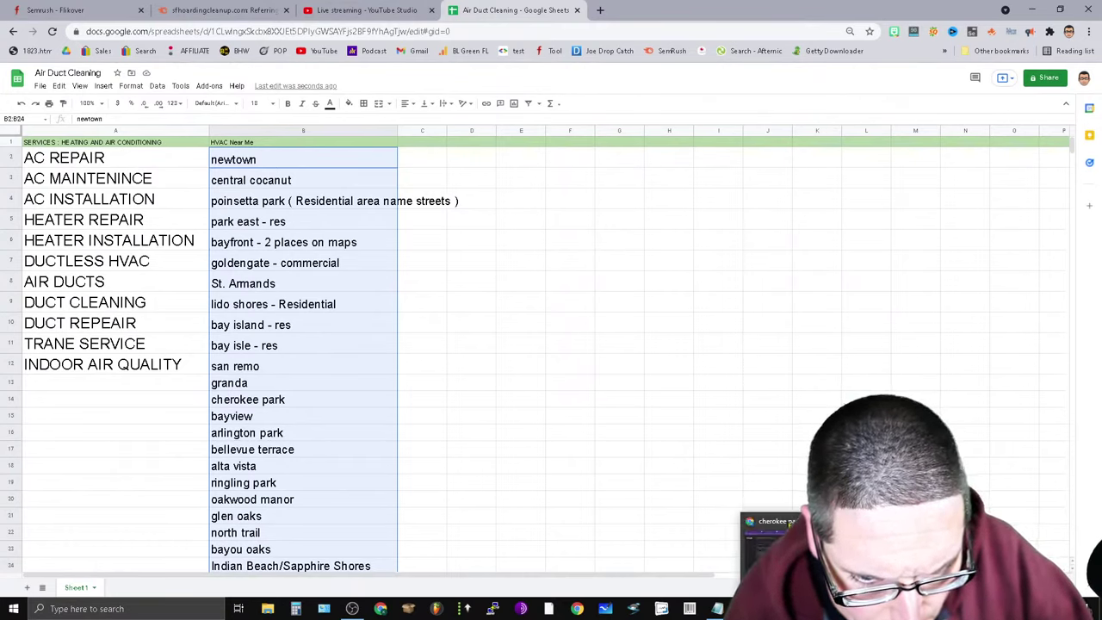
Close the Cherokee Park search, Bing Maps and Granada map tabs in the research browser.
{"action": "left_click", "coordinate": [771, 539]}
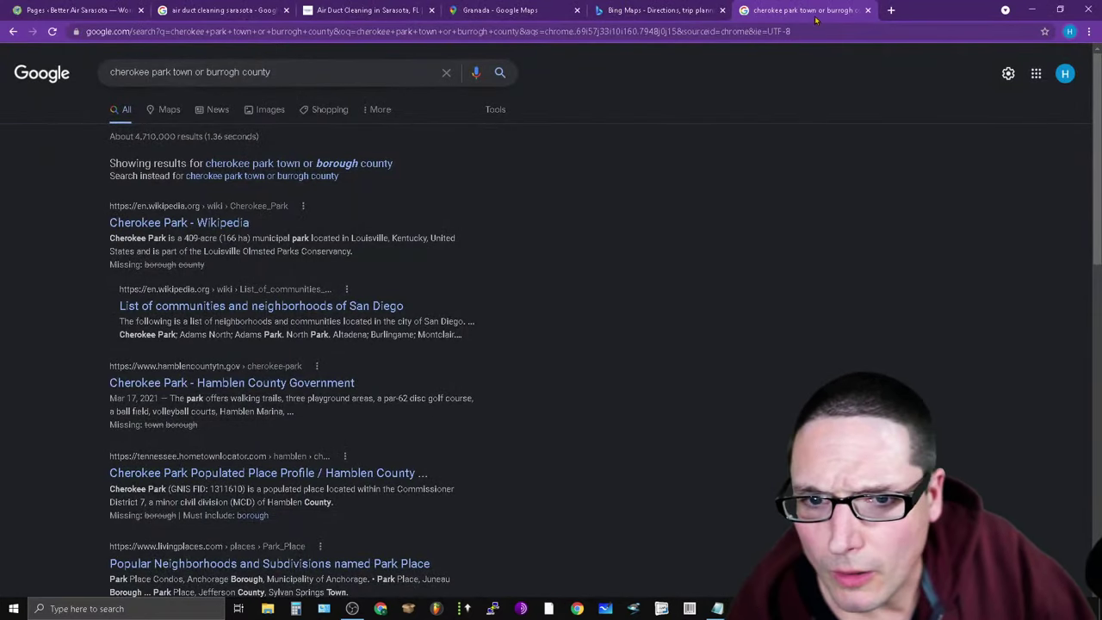
{"action": "left_click", "coordinate": [868, 10]}
{"action": "left_click", "coordinate": [722, 10]}
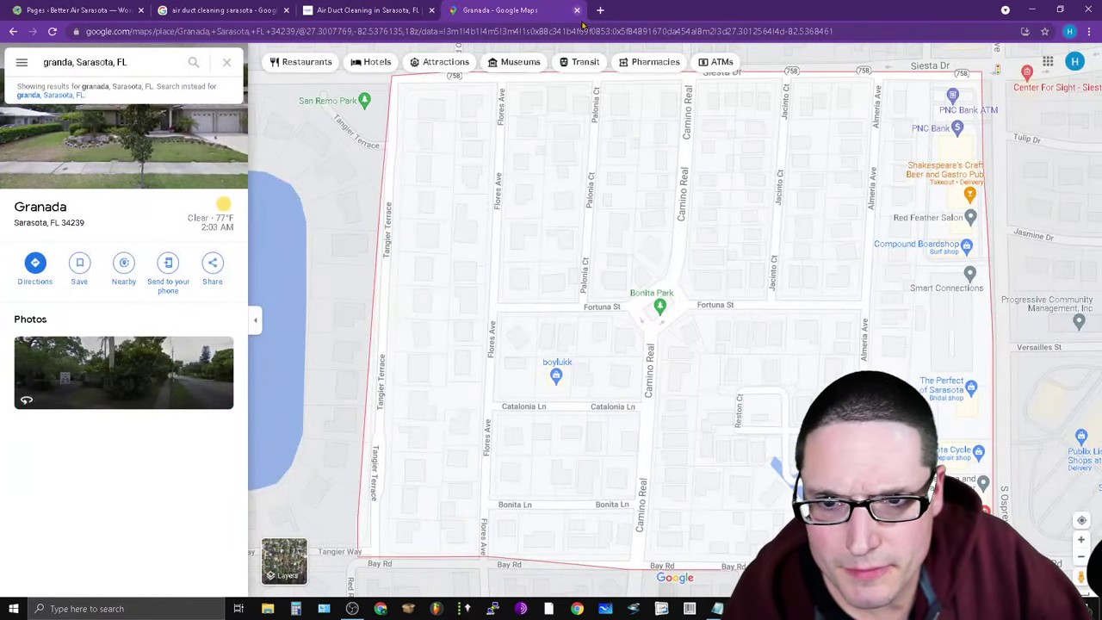
{"action": "left_click", "coordinate": [577, 10]}
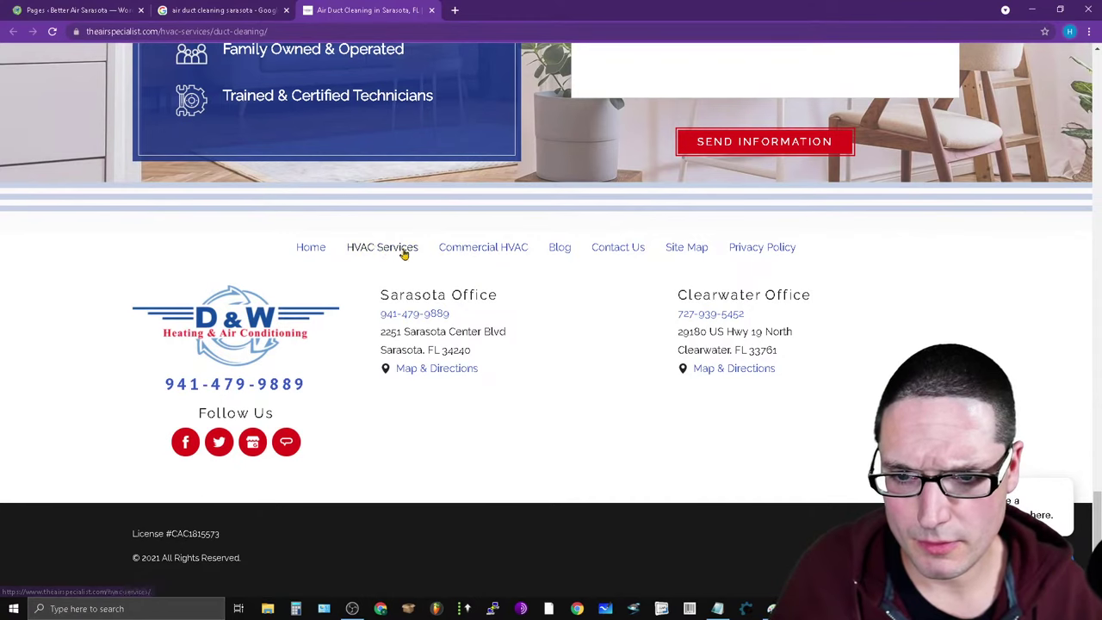
Move between windows to reach the D&W duct cleaning site.
{"action": "left_click", "coordinate": [91, 7]}
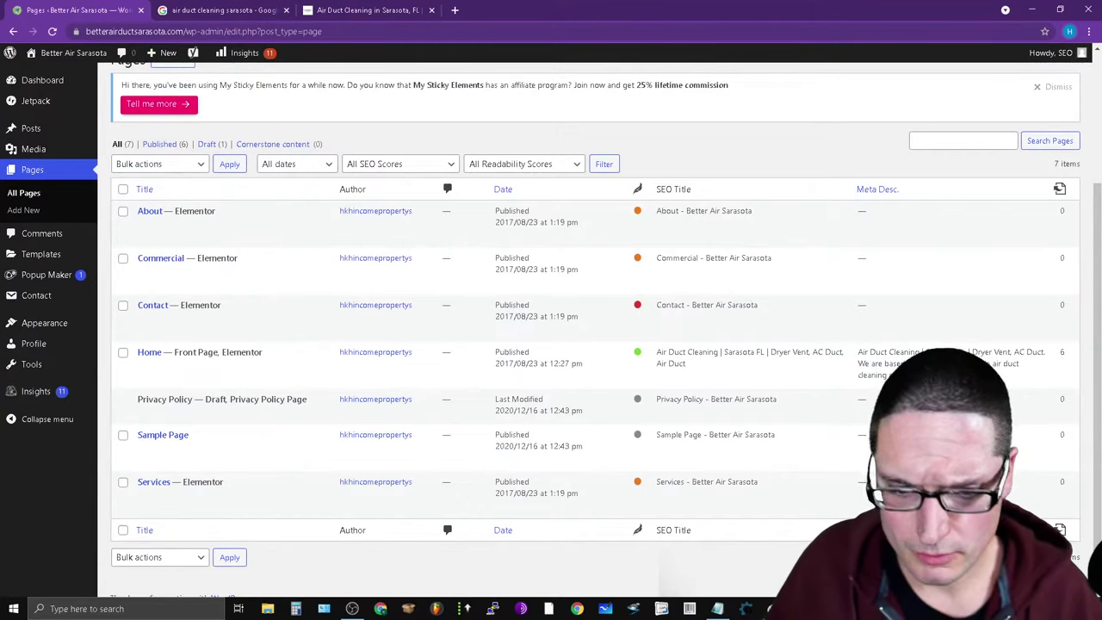
{"action": "key", "text": "alt+Tab"}
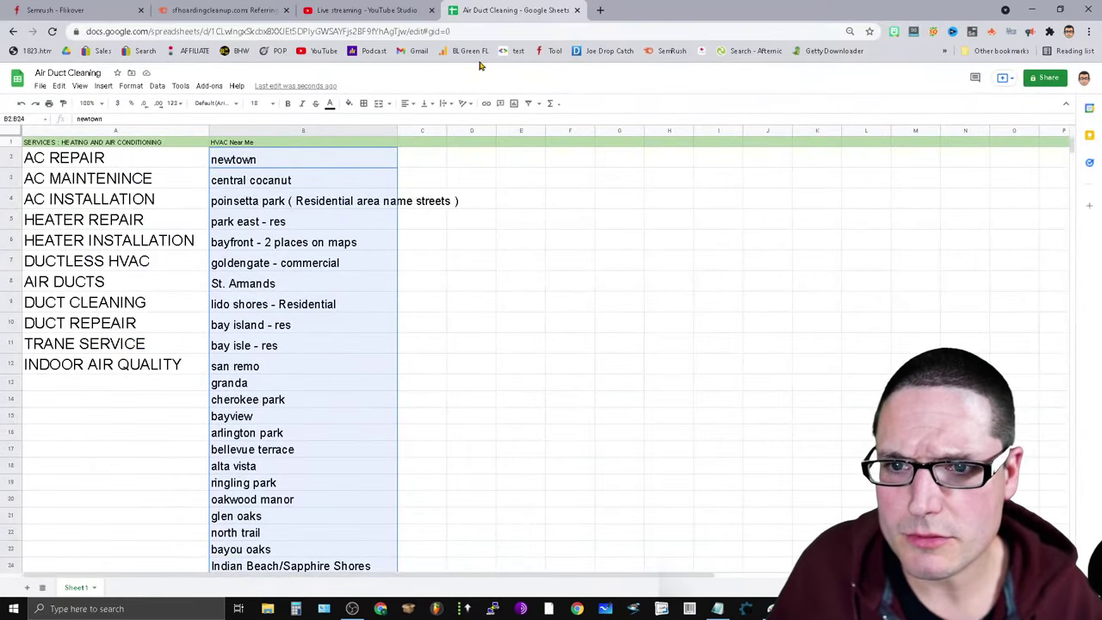
{"action": "key", "text": "alt+Tab"}
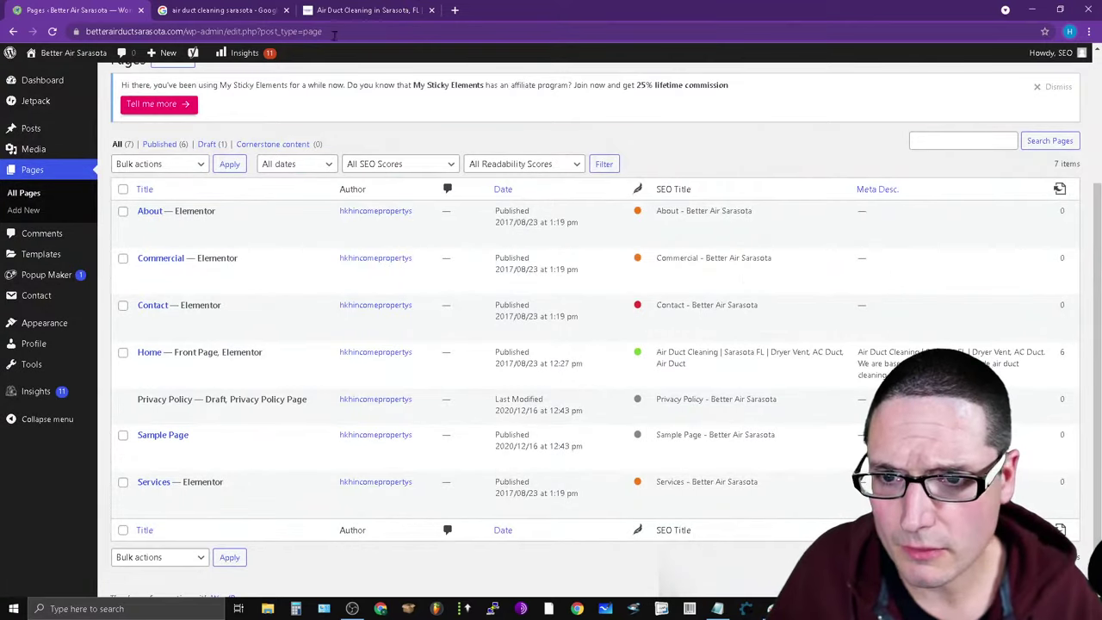
{"action": "left_click", "coordinate": [386, 9]}
{"action": "scroll", "coordinate": [743, 310], "scroll_direction": "up", "scroll_amount": 15}
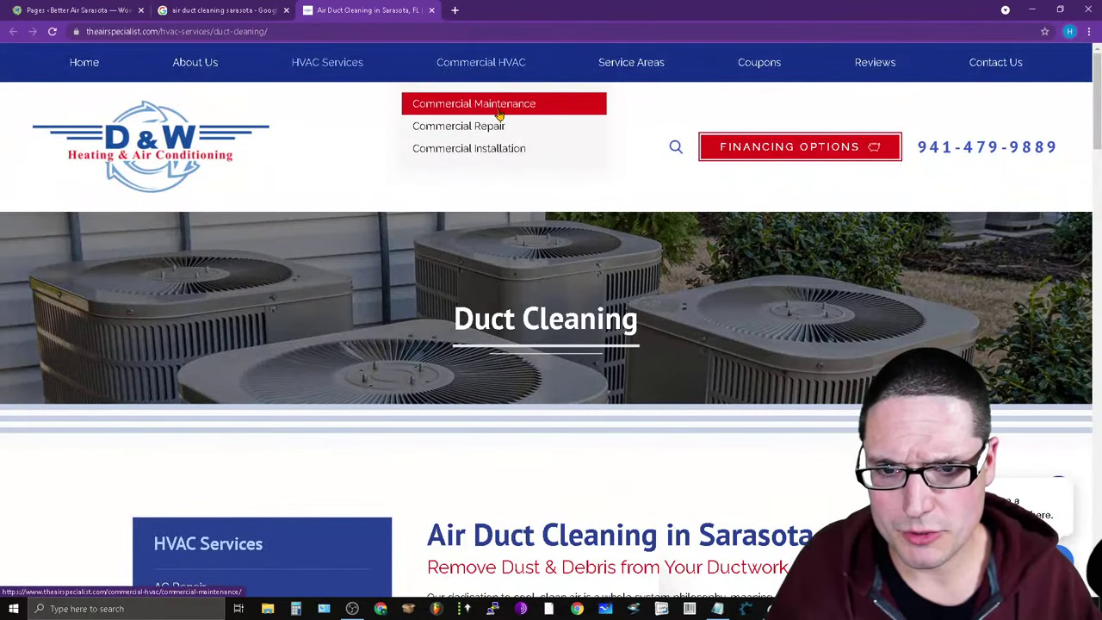
Browse the Commercial HVAC, Commercial Repair and Commercial Installation pages, ending on Commercial HVAC.
{"action": "mouse_move", "coordinate": [485, 79]}
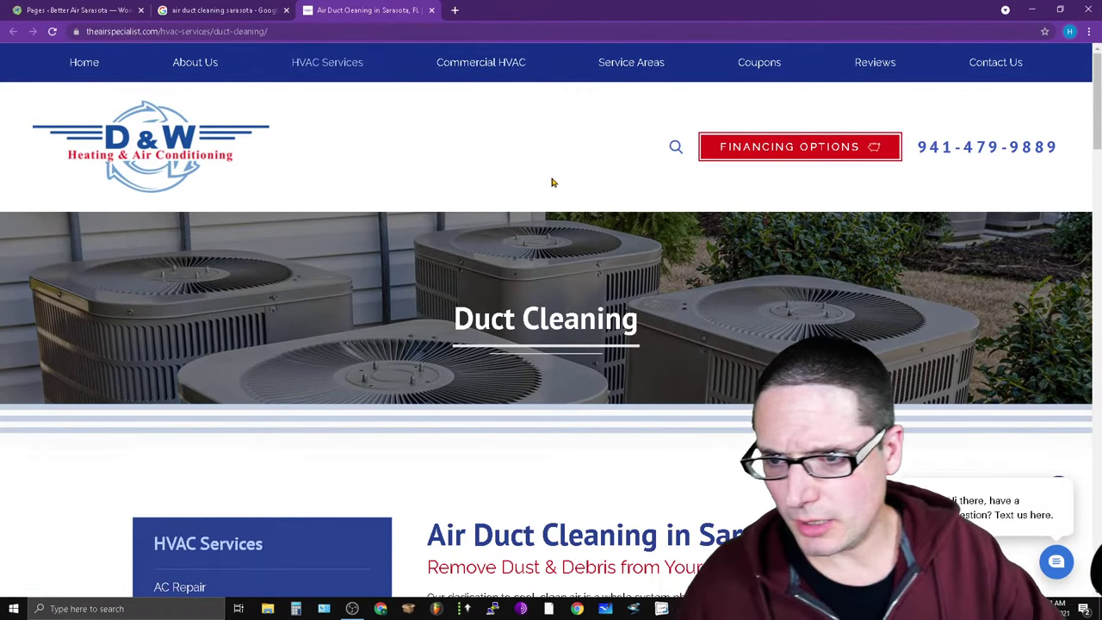
{"action": "left_click", "coordinate": [476, 64]}
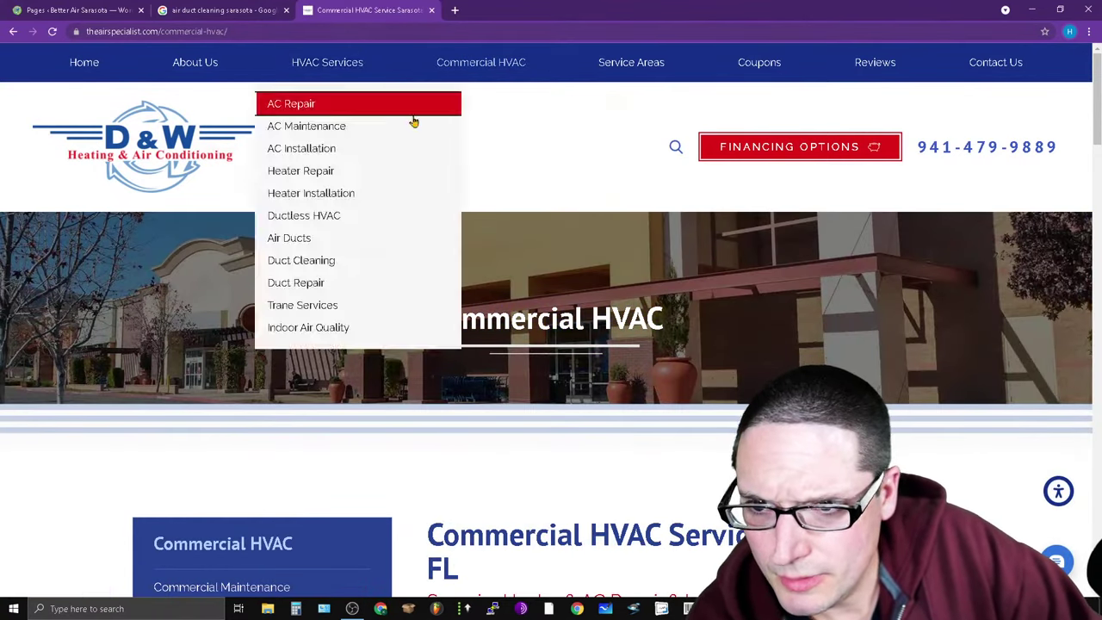
{"action": "left_click", "coordinate": [436, 128]}
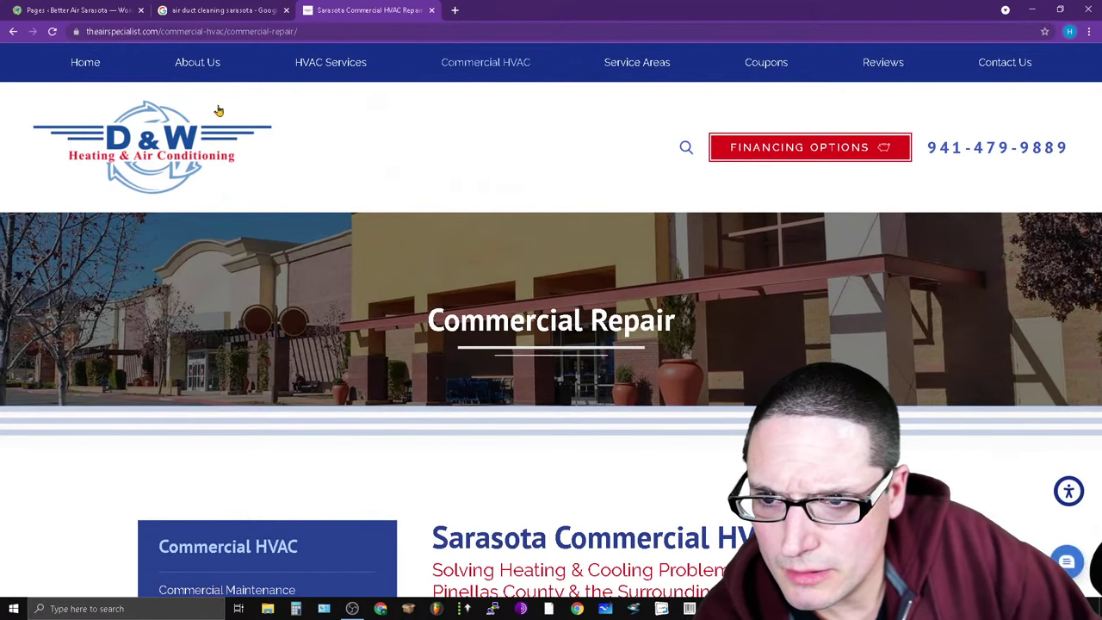
{"action": "mouse_move", "coordinate": [494, 71]}
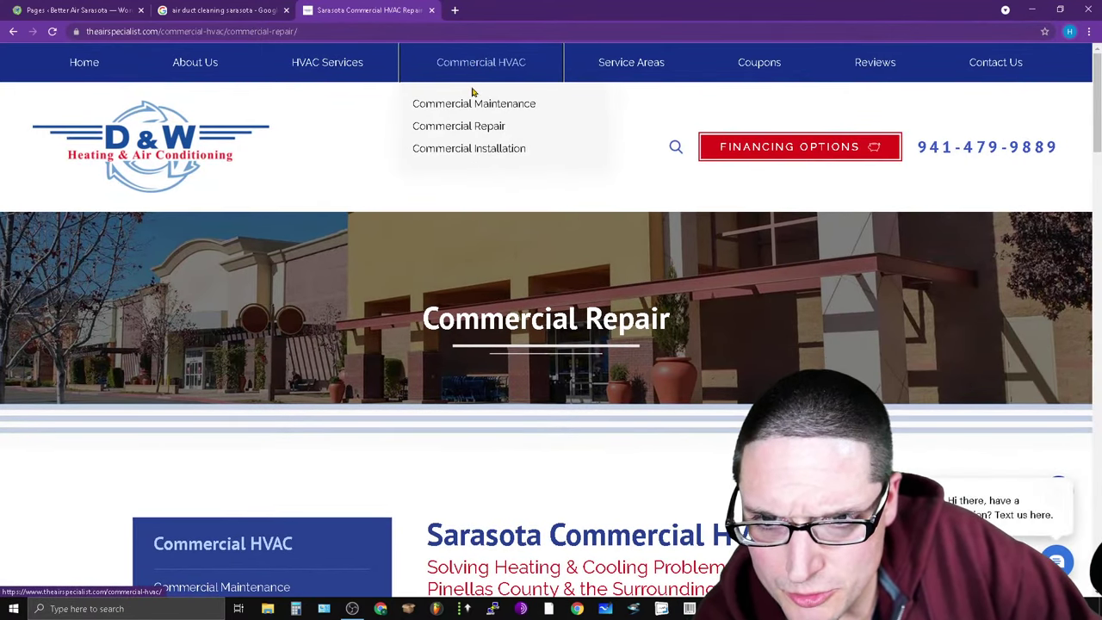
{"action": "left_click", "coordinate": [464, 150]}
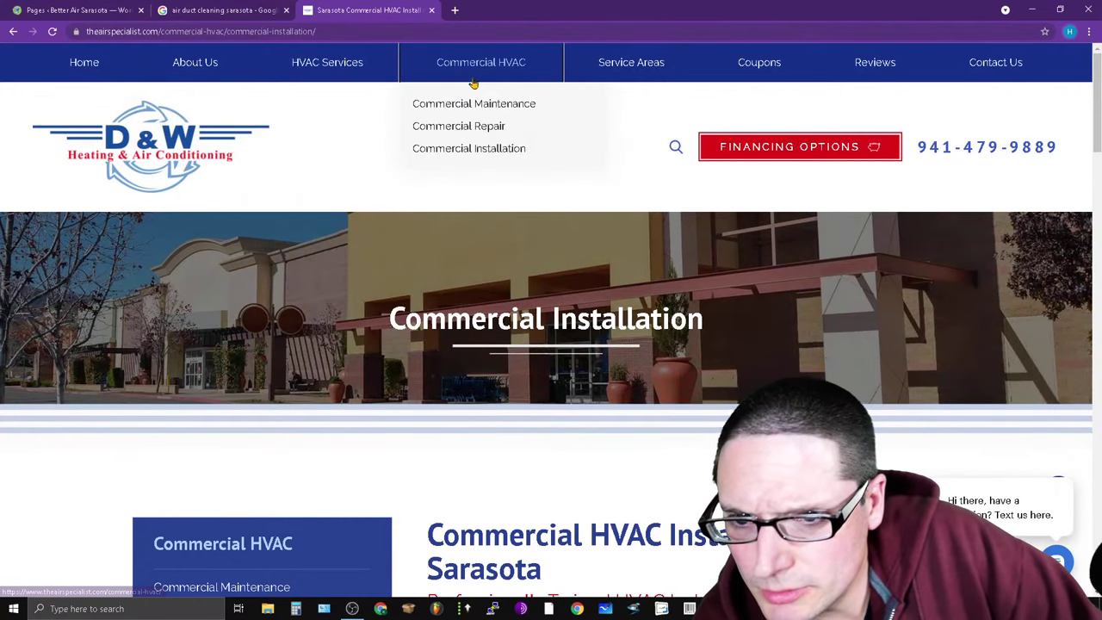
{"action": "mouse_move", "coordinate": [518, 77]}
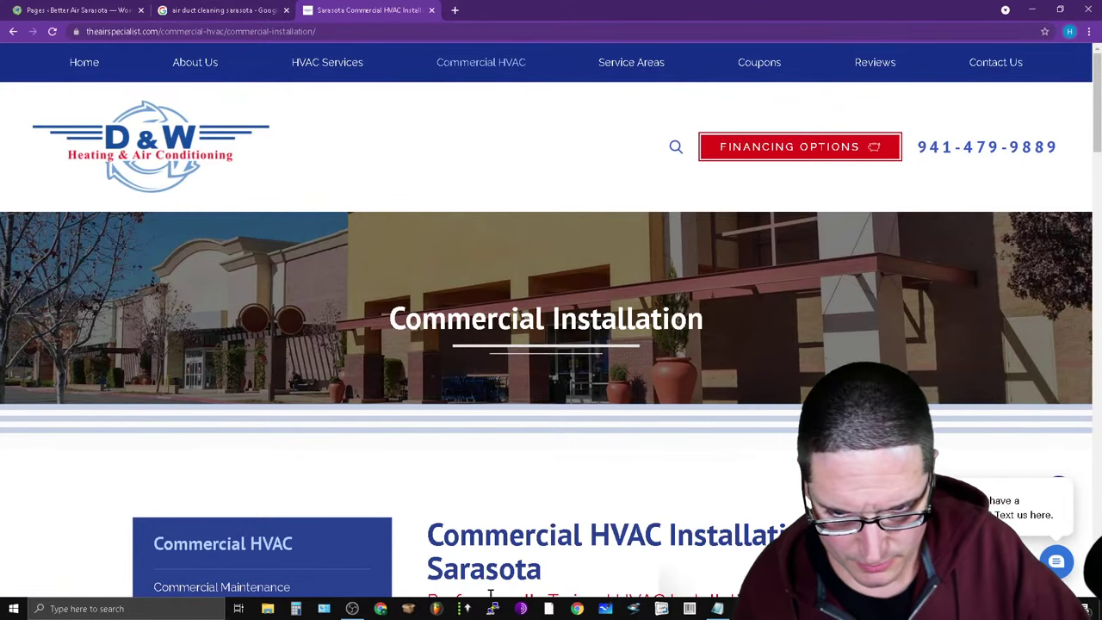
{"action": "left_click", "coordinate": [503, 76]}
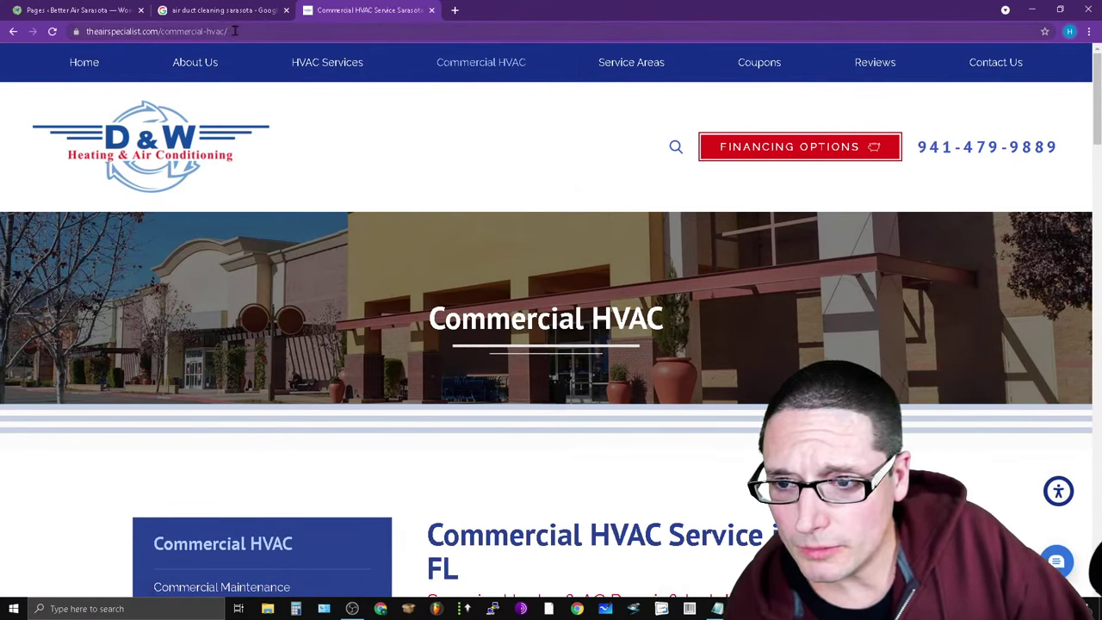
Copy the commercial-hvac/ slug from the page address and return to the Air Duct Cleaning sheet.
{"action": "left_click", "coordinate": [160, 35]}
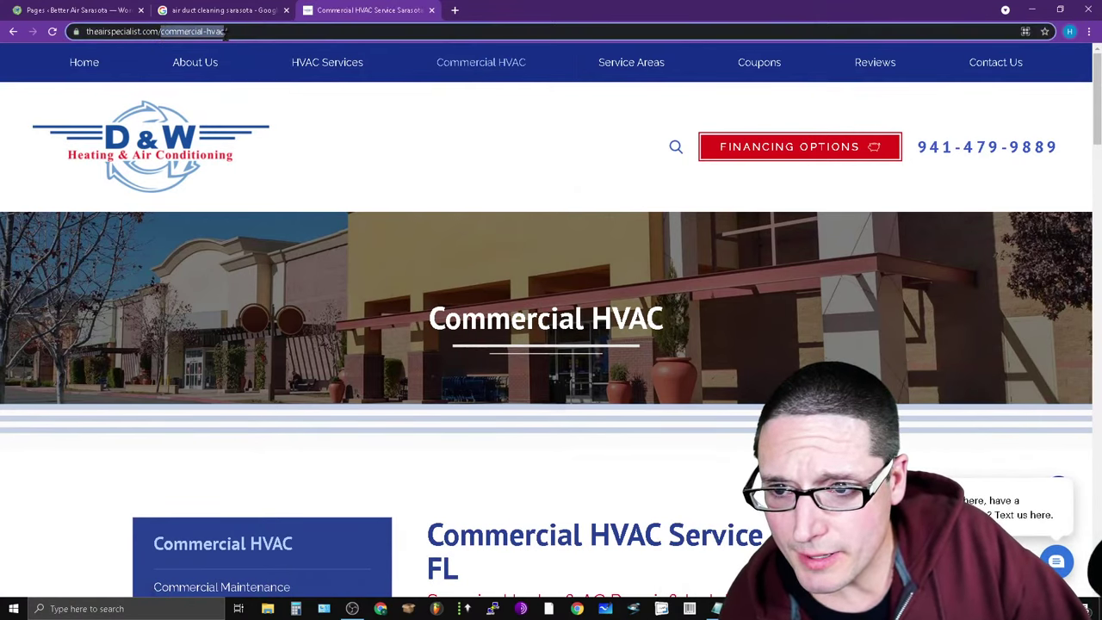
{"action": "left_click_drag", "start_coordinate": [274, 31], "coordinate": [209, 31]}
{"action": "right_click", "coordinate": [224, 34]}
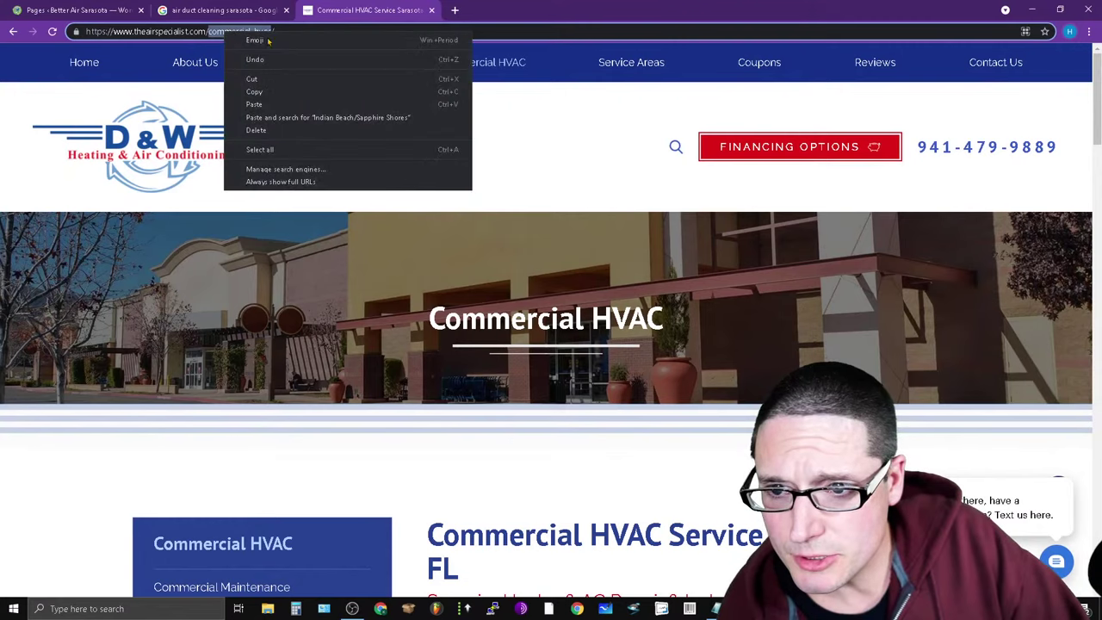
{"action": "left_click", "coordinate": [273, 91]}
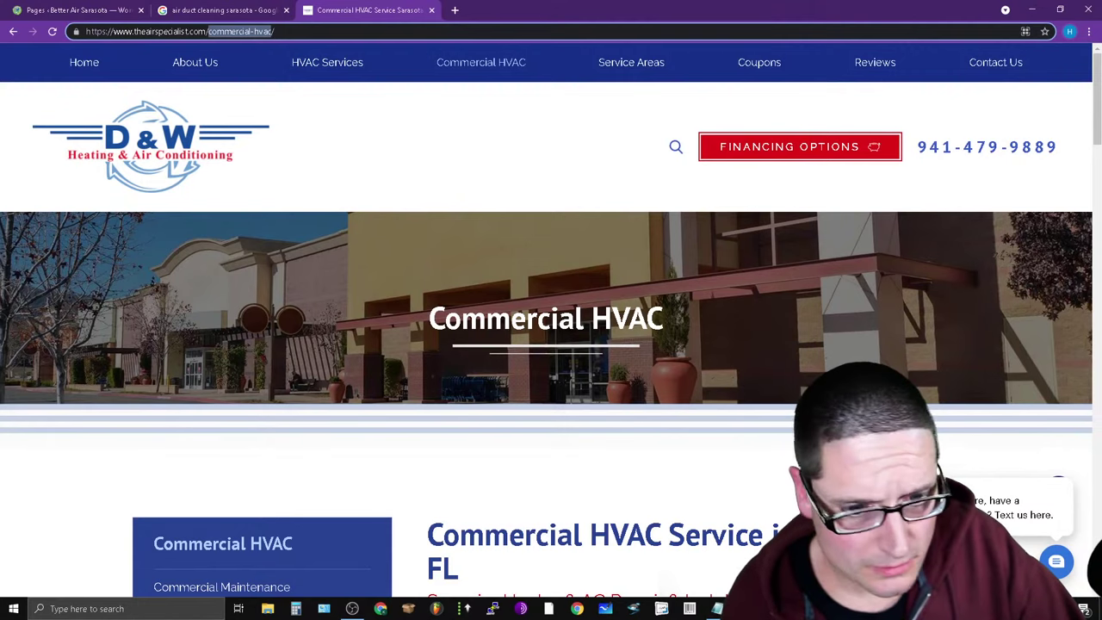
{"action": "left_click", "coordinate": [663, 607]}
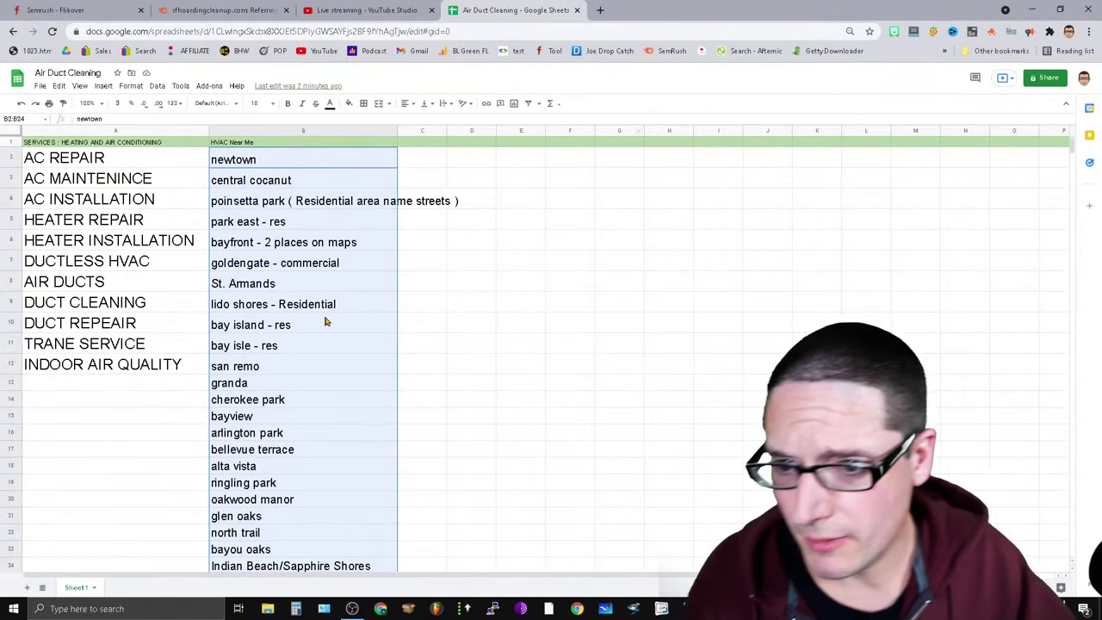
Widen columns B and C and paste commercial-hvac as the C1 heading.
{"action": "left_click", "coordinate": [87, 144]}
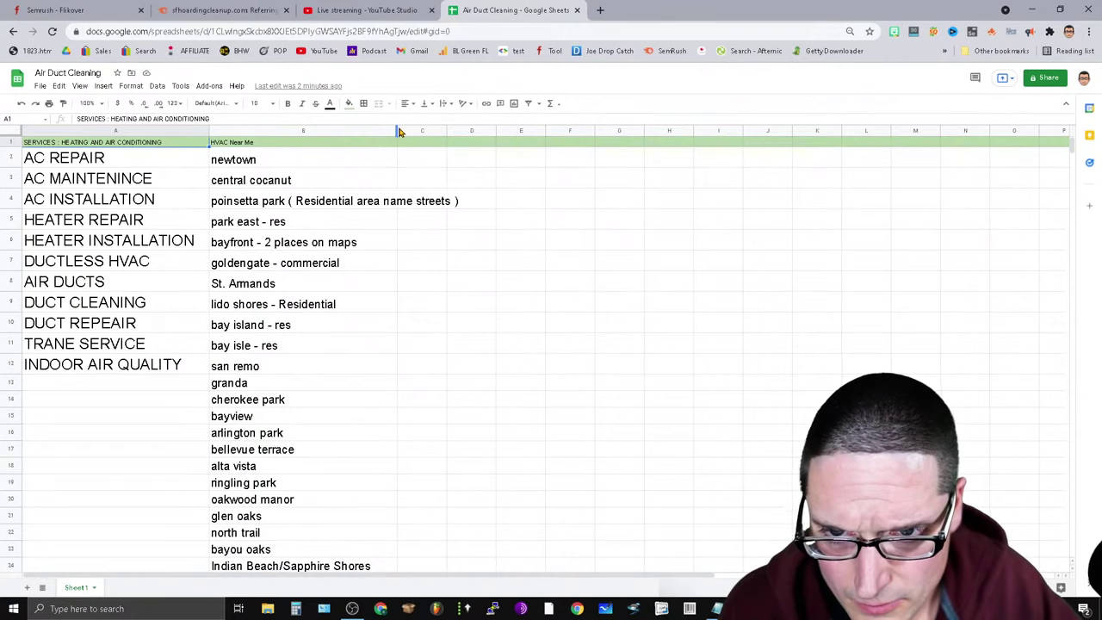
{"action": "left_click_drag", "start_coordinate": [398, 130], "coordinate": [478, 131]}
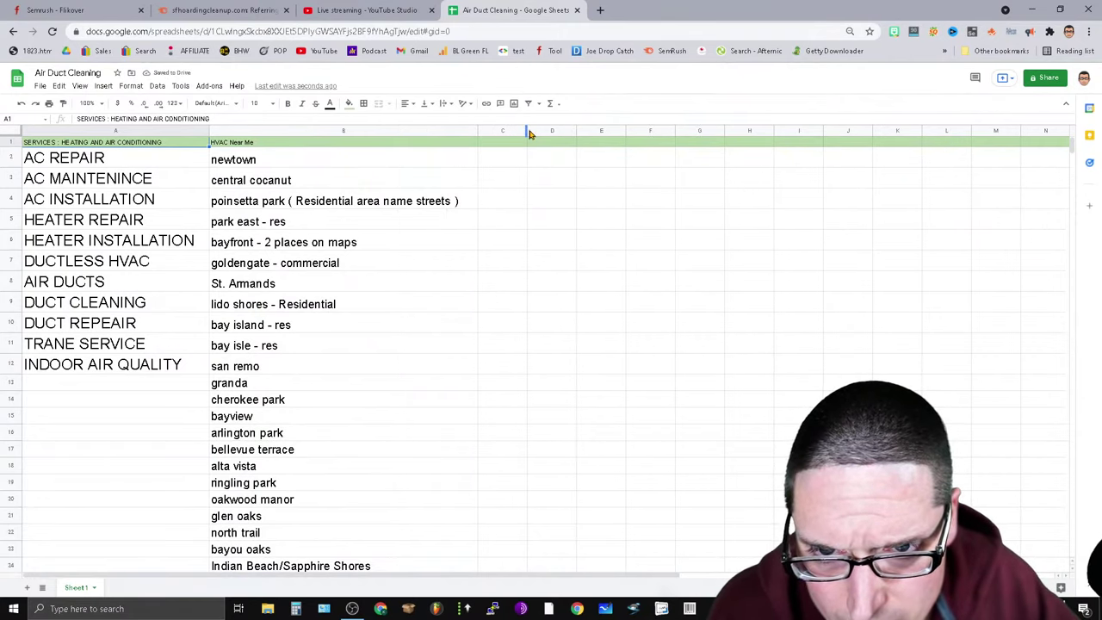
{"action": "left_click_drag", "start_coordinate": [526, 130], "coordinate": [808, 163]}
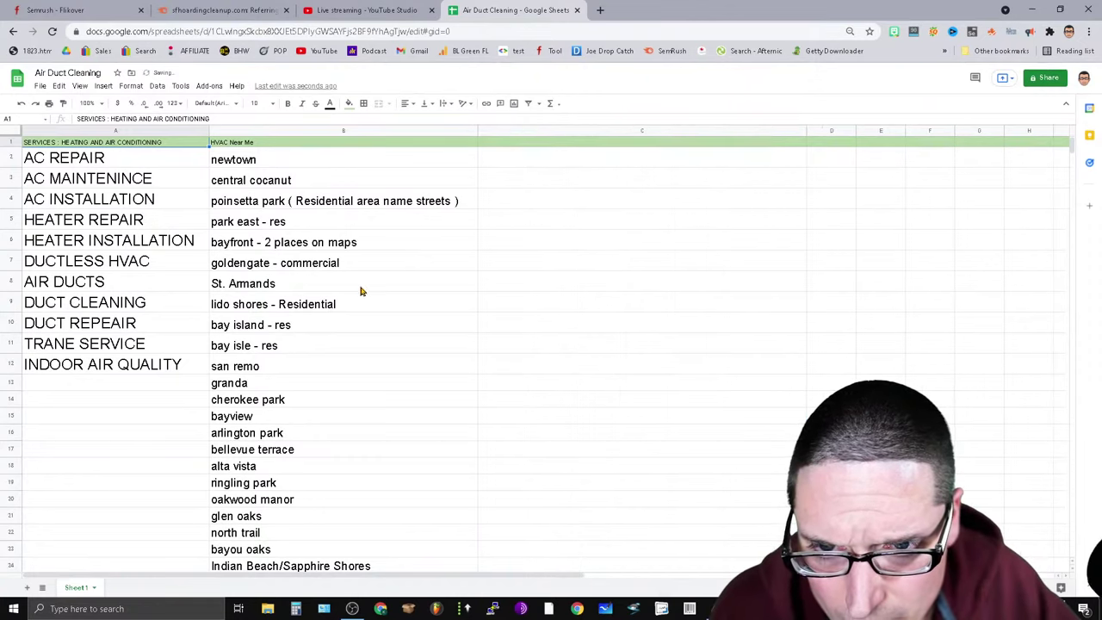
{"action": "left_click", "coordinate": [513, 143]}
{"action": "key", "text": "ctrl+v"}
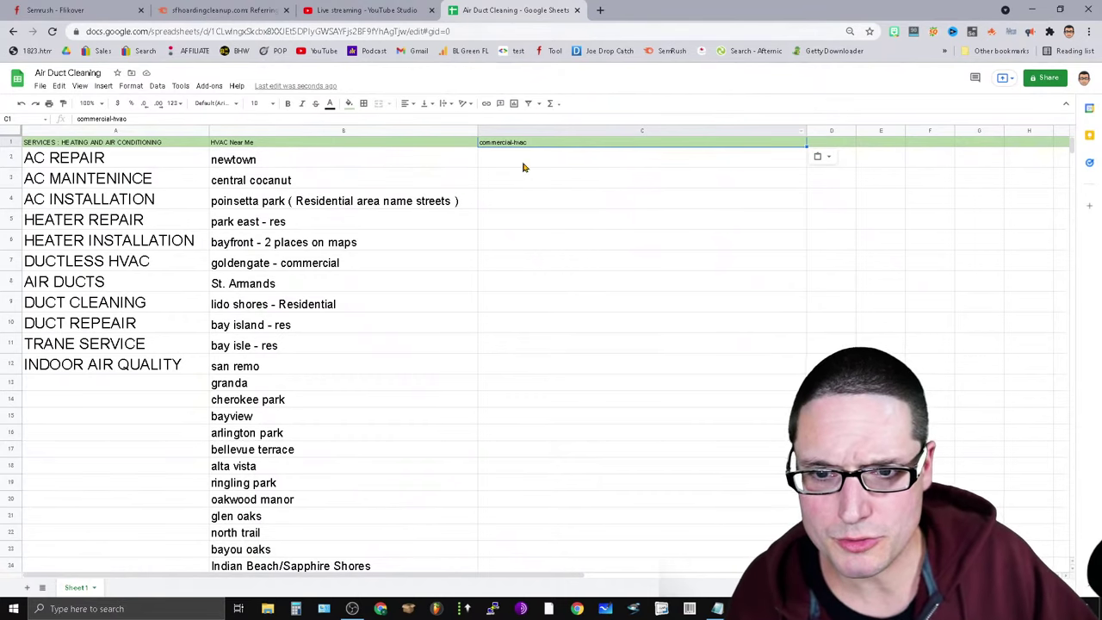
Check the site's Commercial HVAC page again and paste the slug back in the sheet.
{"action": "key", "text": "alt+Tab"}
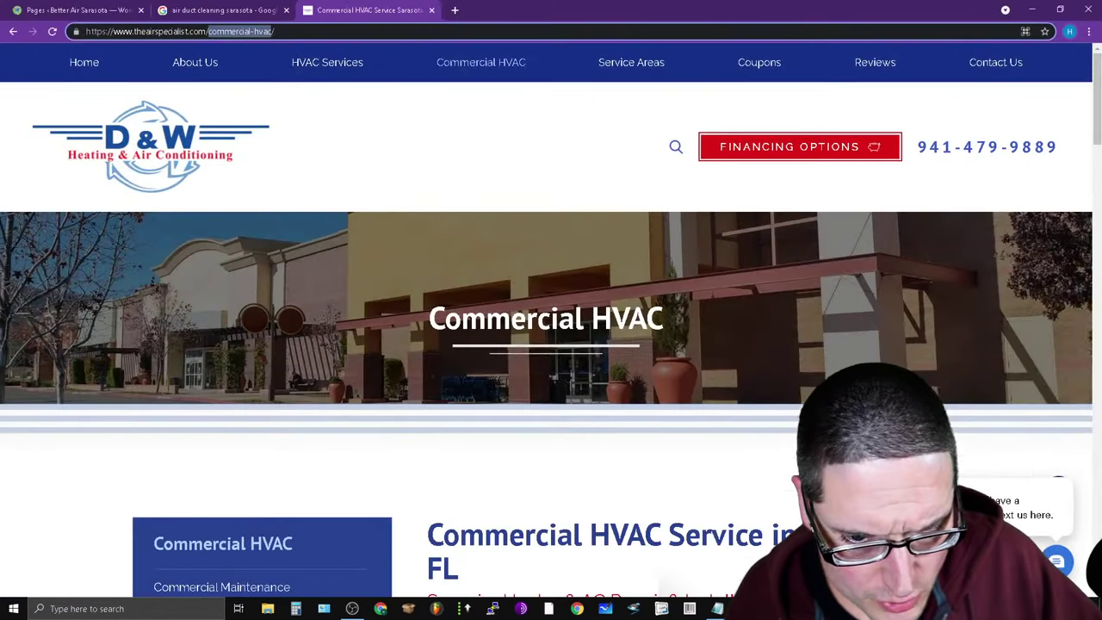
{"action": "mouse_move", "coordinate": [494, 78]}
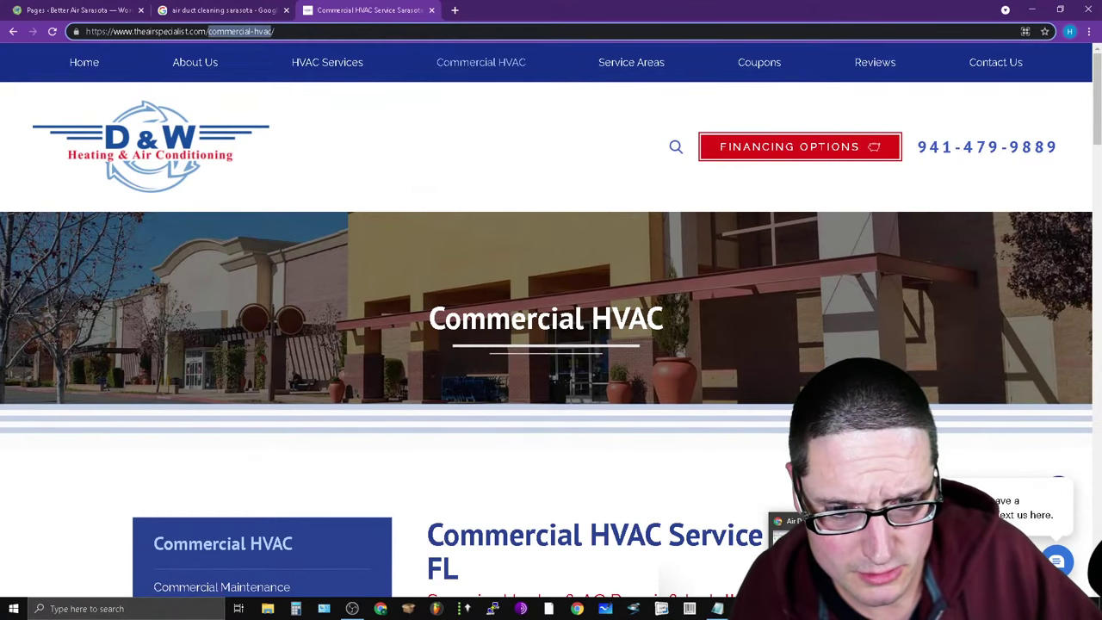
{"action": "key", "text": "alt+Tab"}
{"action": "key", "text": "ctrl+v"}
List matience, repair and installation in cells C2 to C4.
{"action": "left_click", "coordinate": [513, 167]}
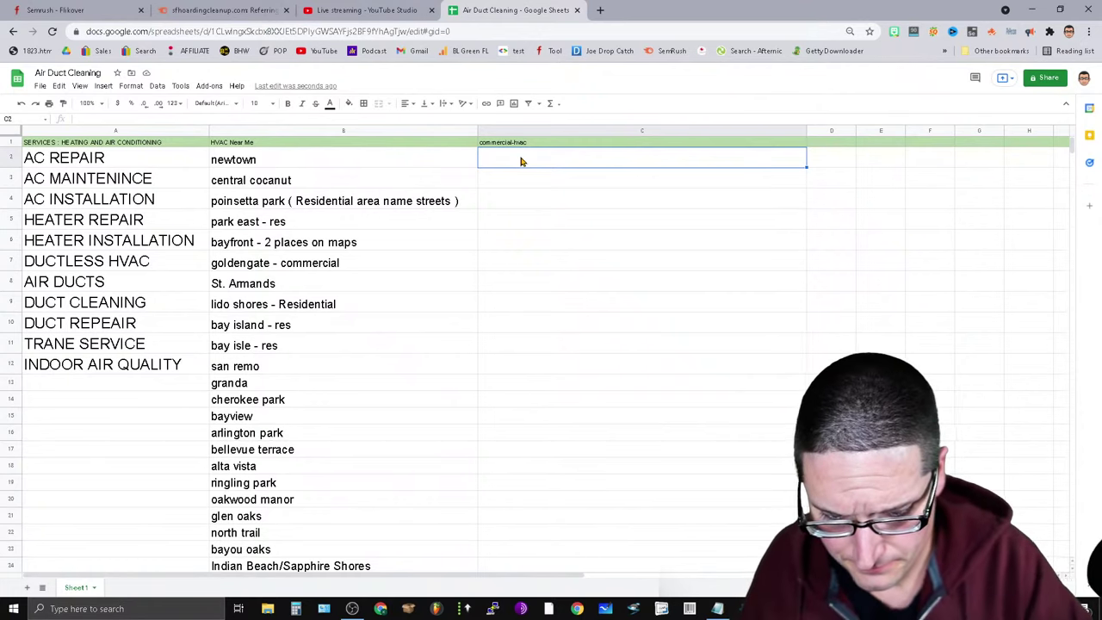
{"action": "type", "text": "matience"}
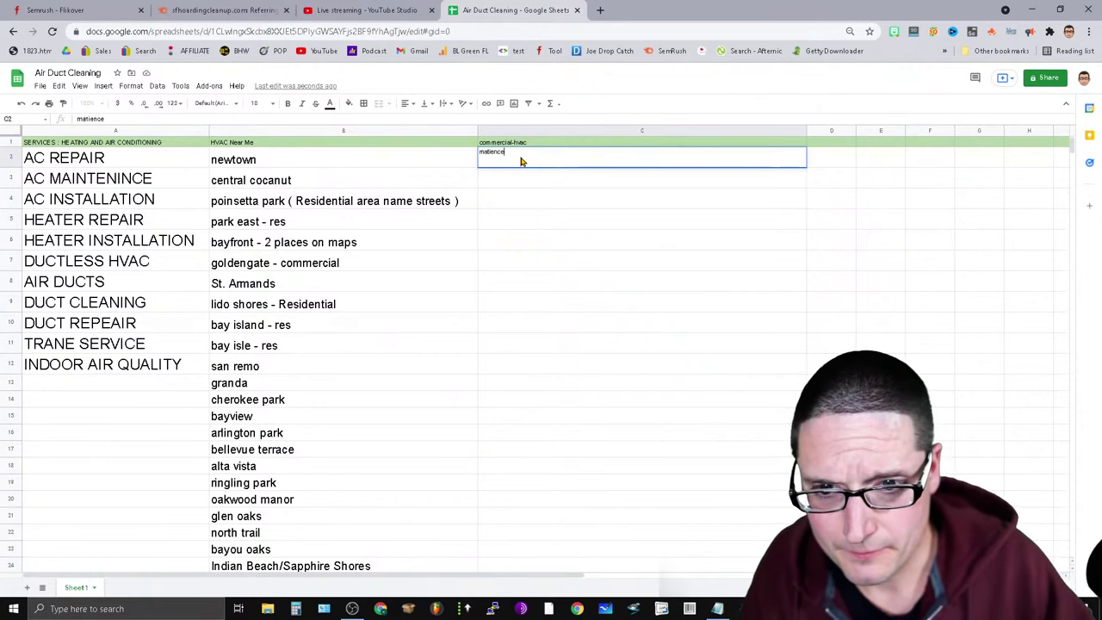
{"action": "key", "text": "Return"}
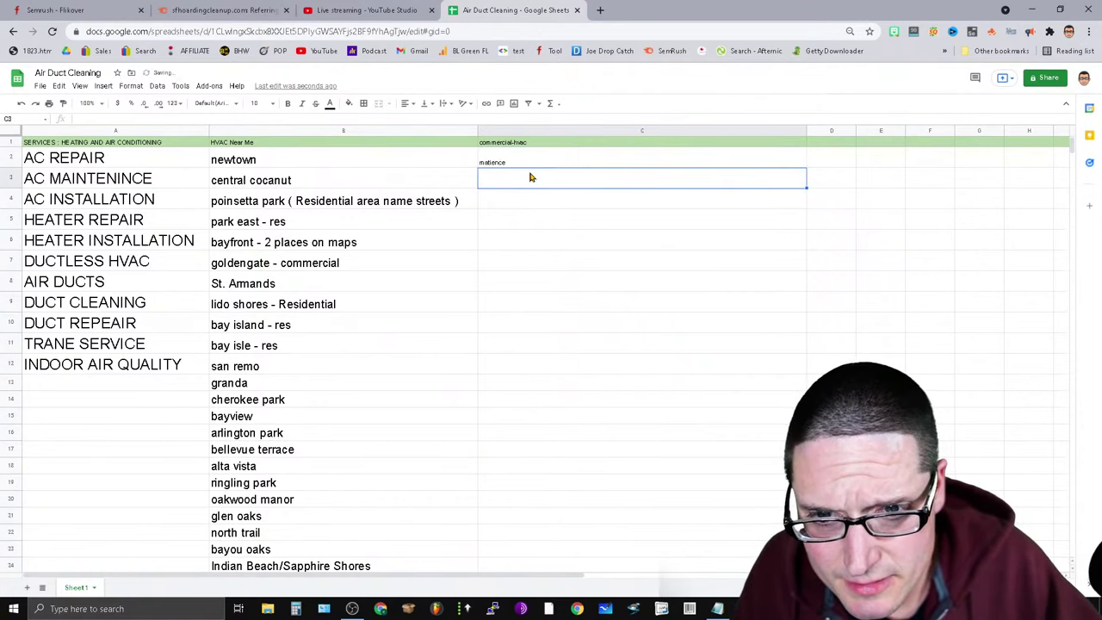
{"action": "type", "text": "repair"}
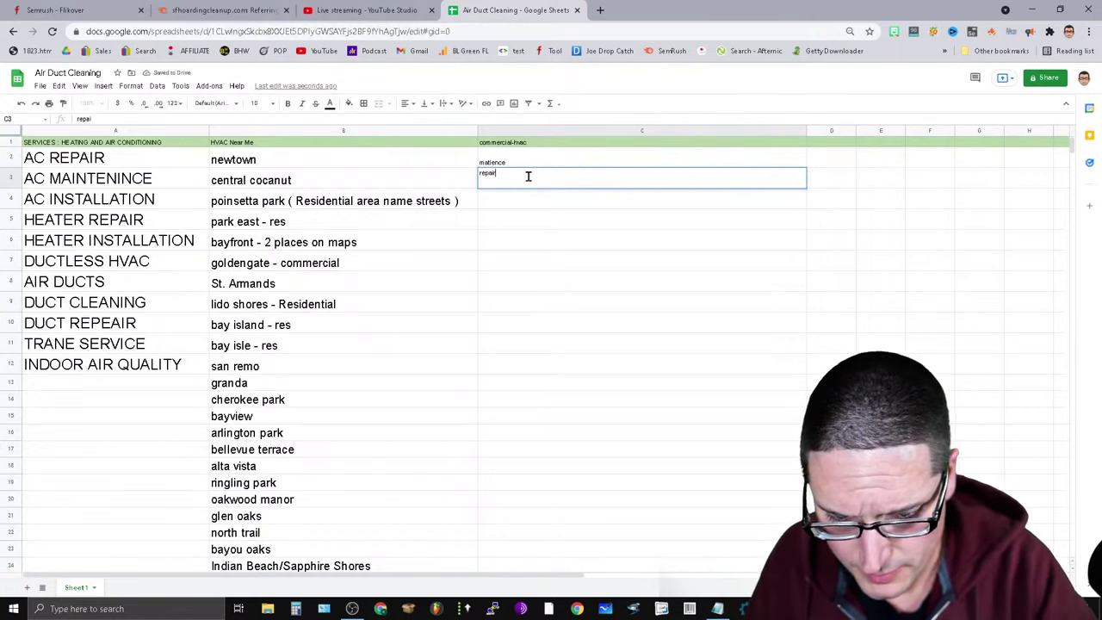
{"action": "key", "text": "Return"}
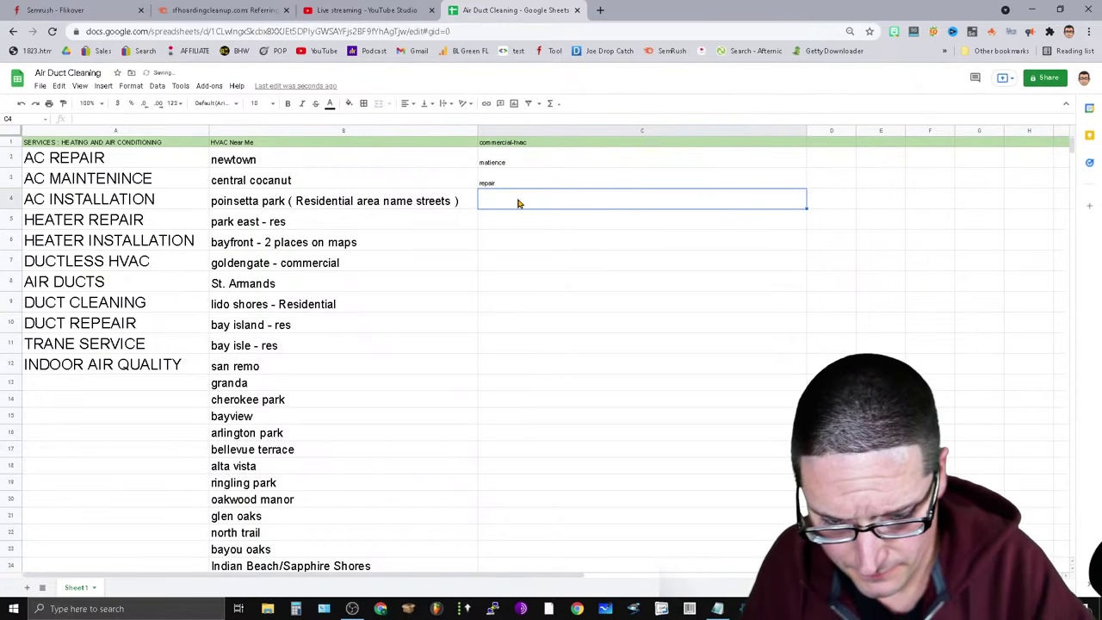
{"action": "type", "text": "installation"}
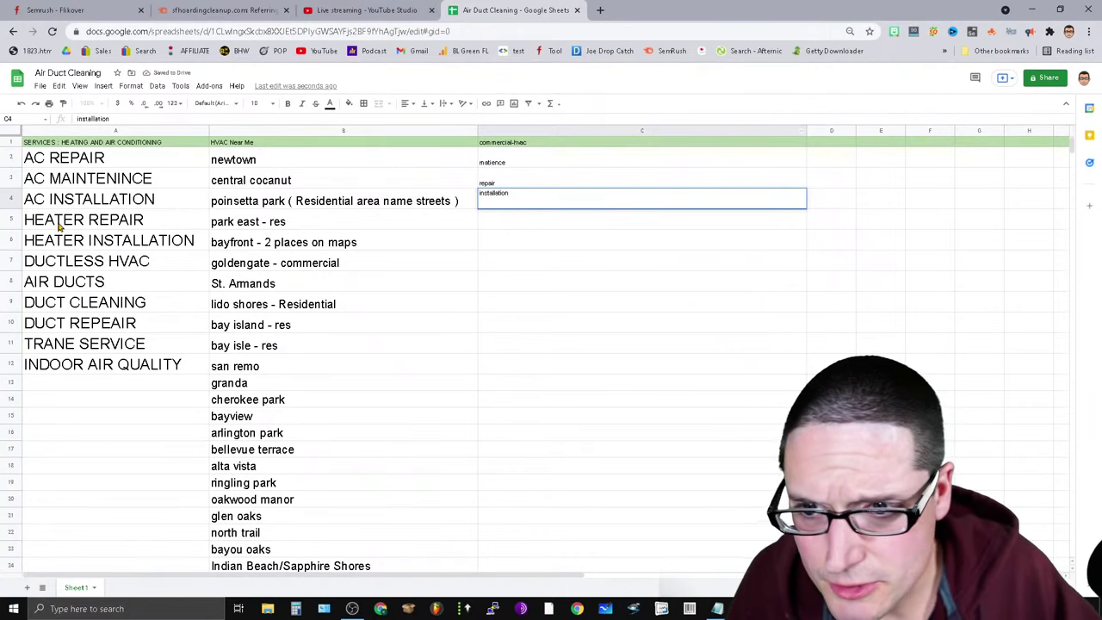
{"action": "left_click", "coordinate": [491, 145]}
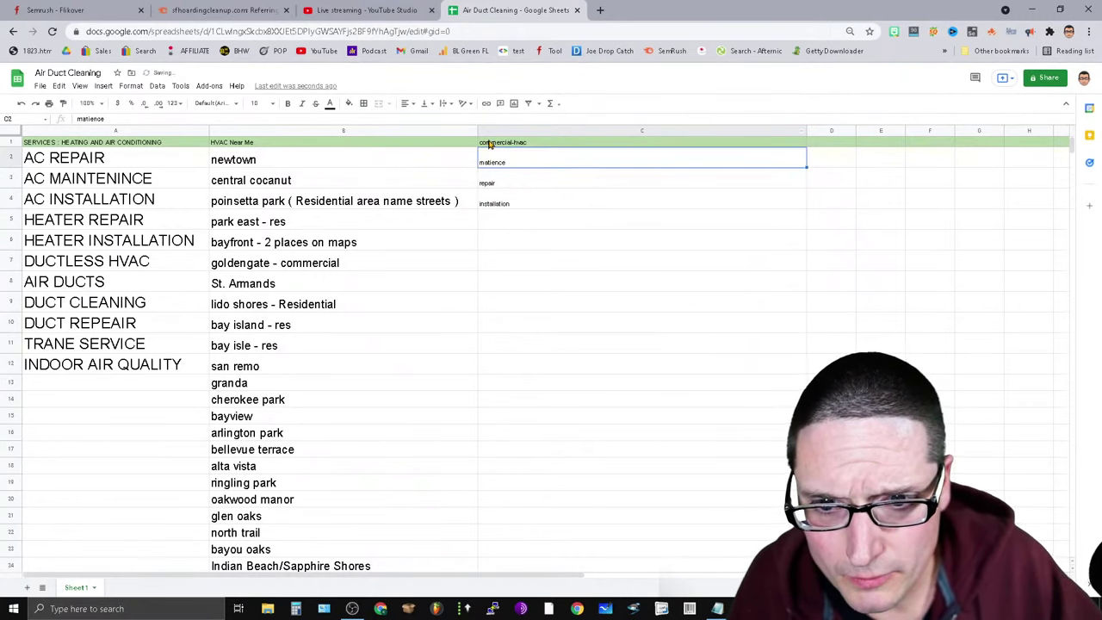
Copy 'commercial' from the heading and prefix C2 so it reads commercial matience.
{"action": "double_click", "coordinate": [96, 119]}
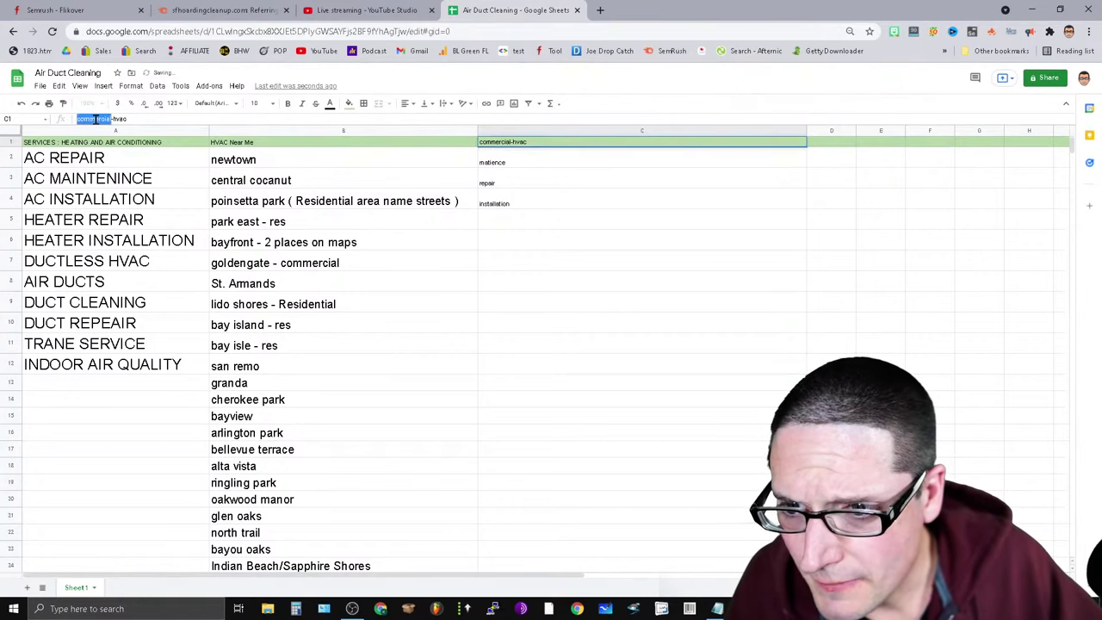
{"action": "right_click", "coordinate": [96, 119]}
{"action": "left_click", "coordinate": [133, 164]}
{"action": "left_click", "coordinate": [482, 164]}
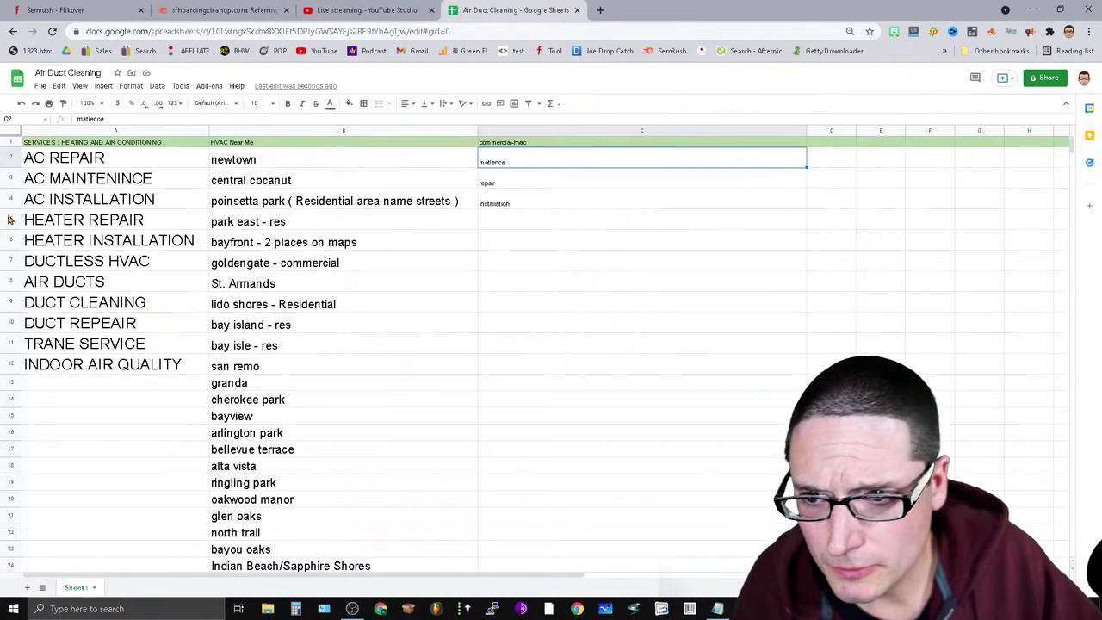
{"action": "left_click", "coordinate": [77, 121]}
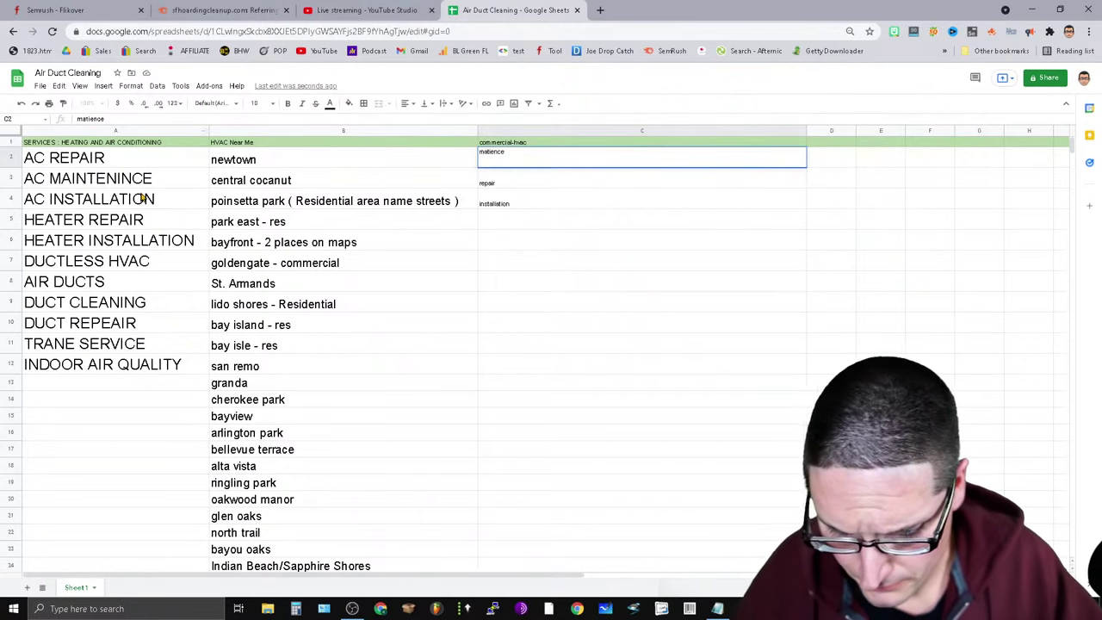
{"action": "type", "text": "commercial"}
{"action": "key", "text": "Return"}
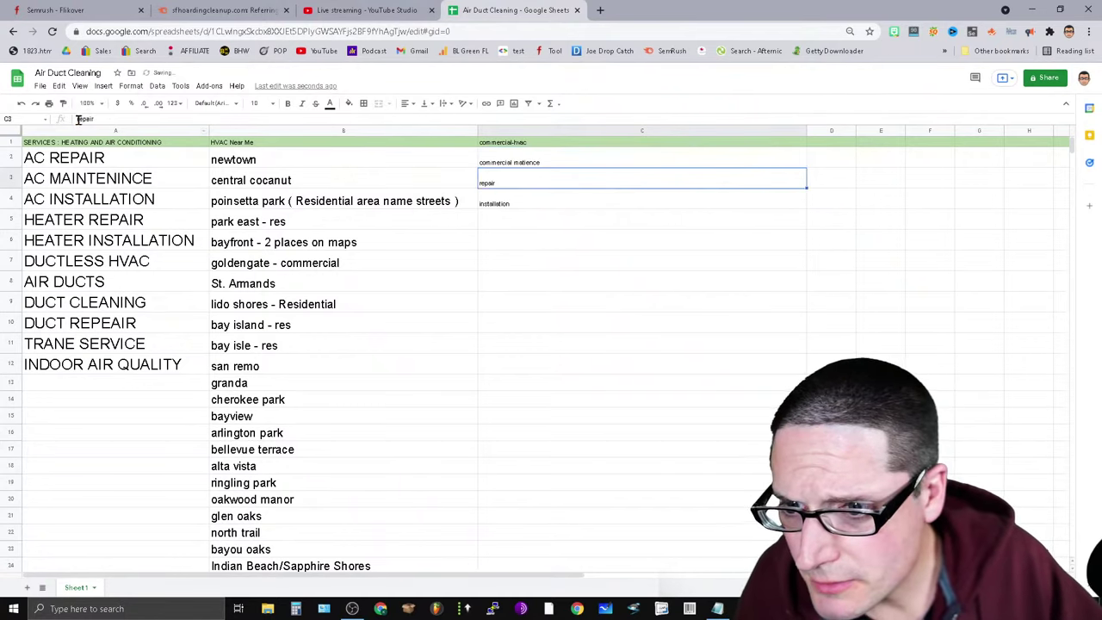
Prefix C3 and C4 with 'commercial' to give commercial repair and commercial installation.
{"action": "left_click", "coordinate": [78, 120]}
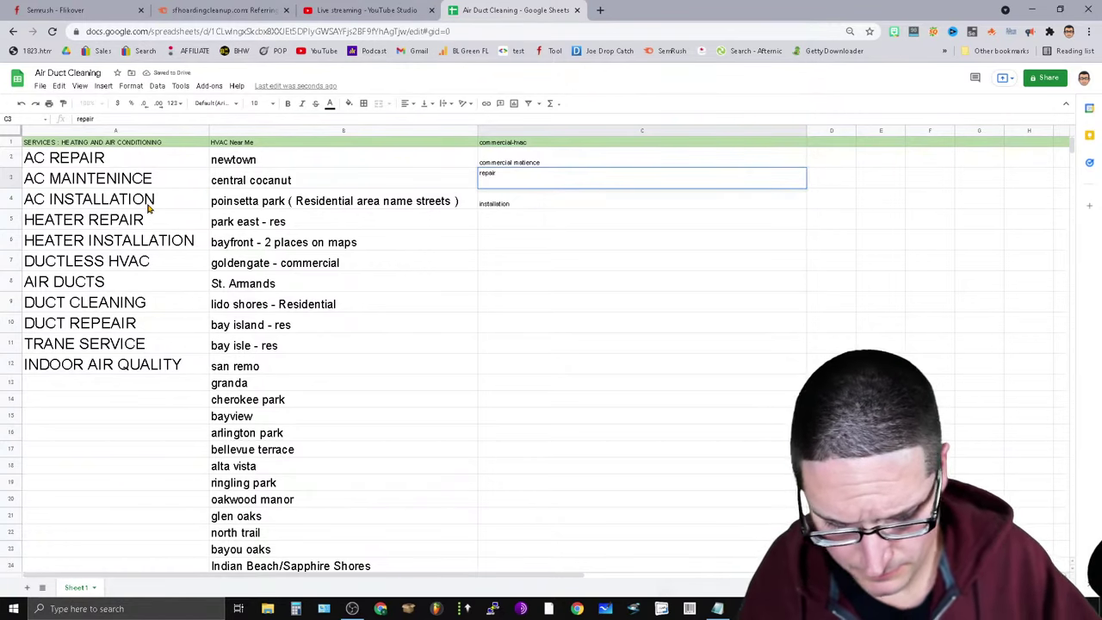
{"action": "type", "text": "commercial"}
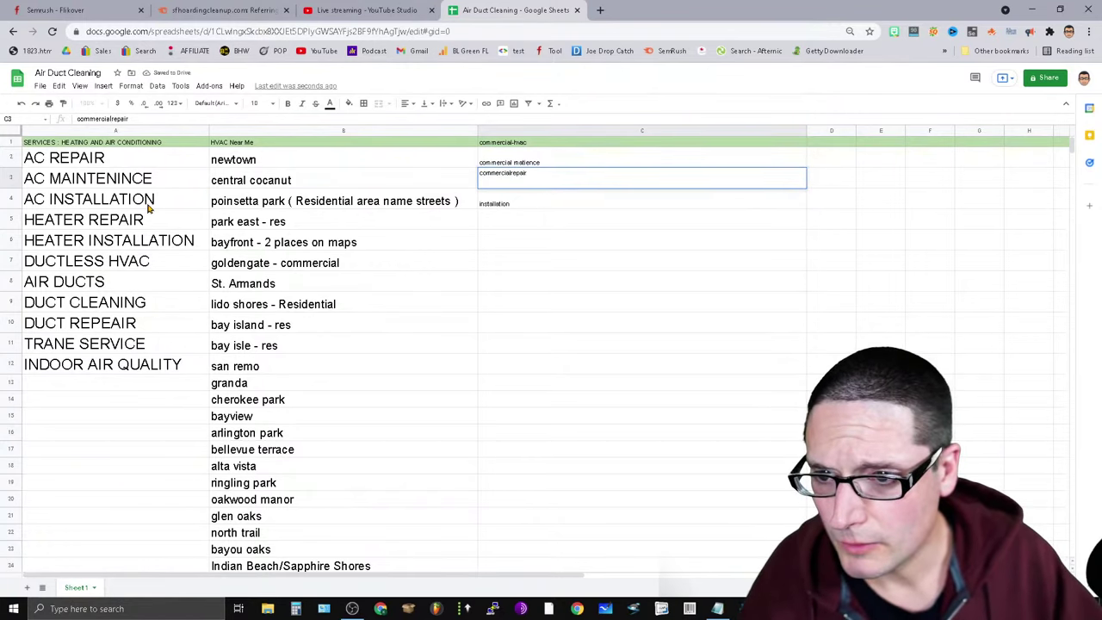
{"action": "key", "text": "Return"}
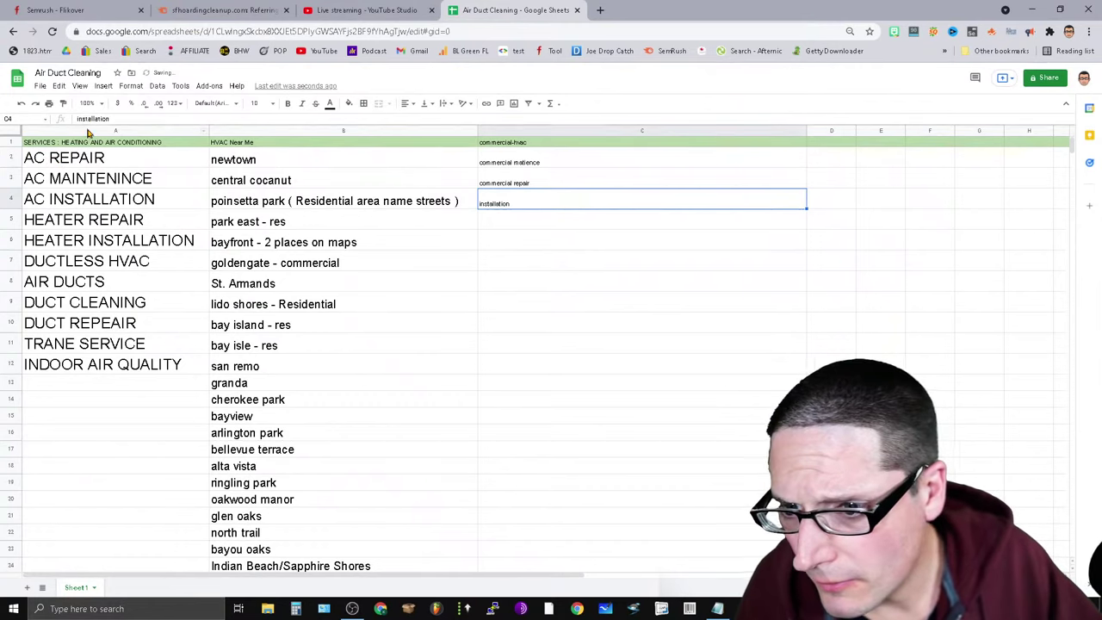
{"action": "left_click", "coordinate": [88, 132]}
{"action": "left_click", "coordinate": [495, 204]}
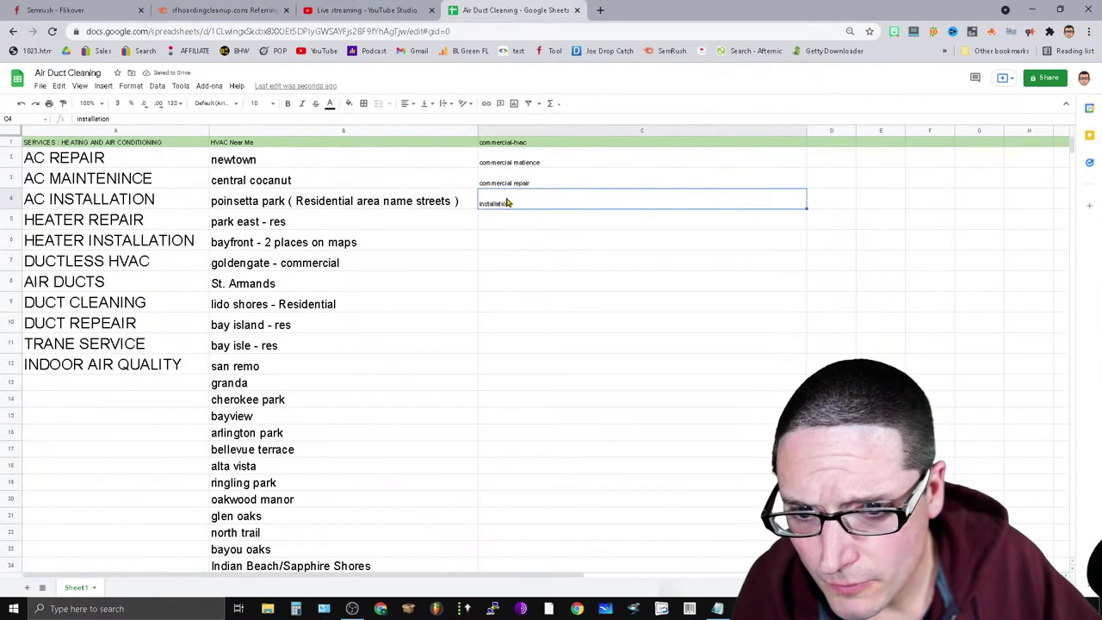
{"action": "left_click", "coordinate": [79, 122]}
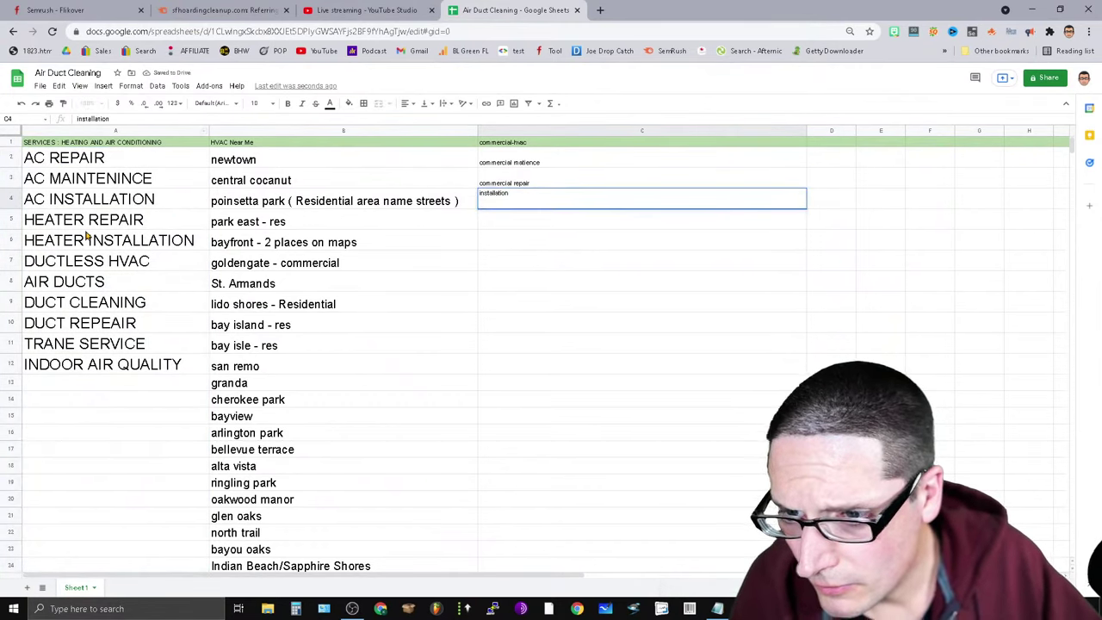
{"action": "type", "text": "commercial"}
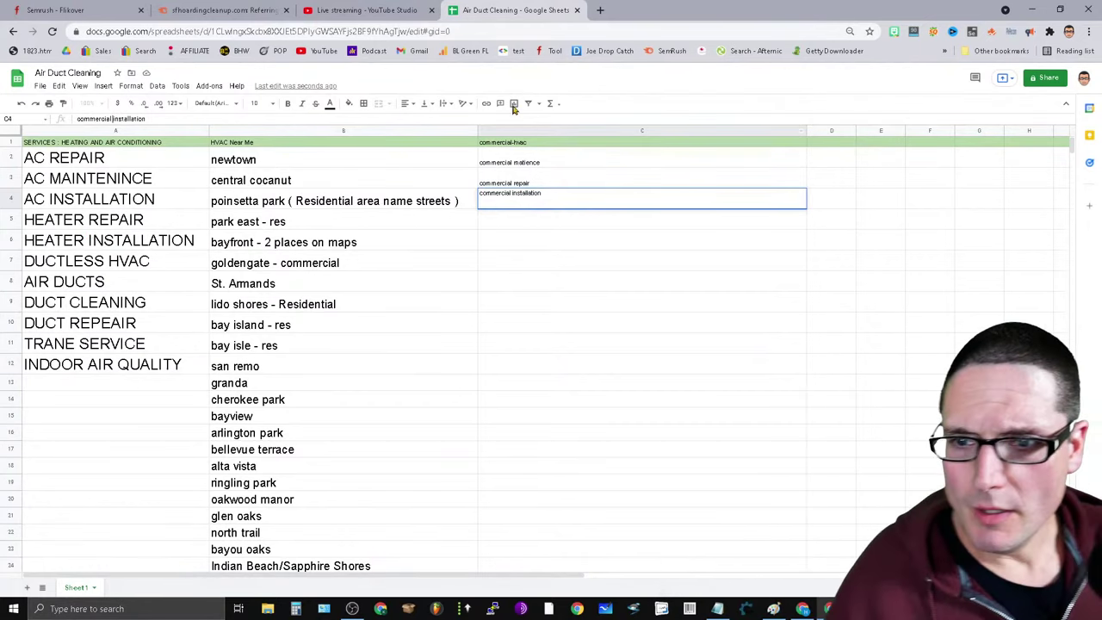
{"action": "left_click", "coordinate": [202, 9]}
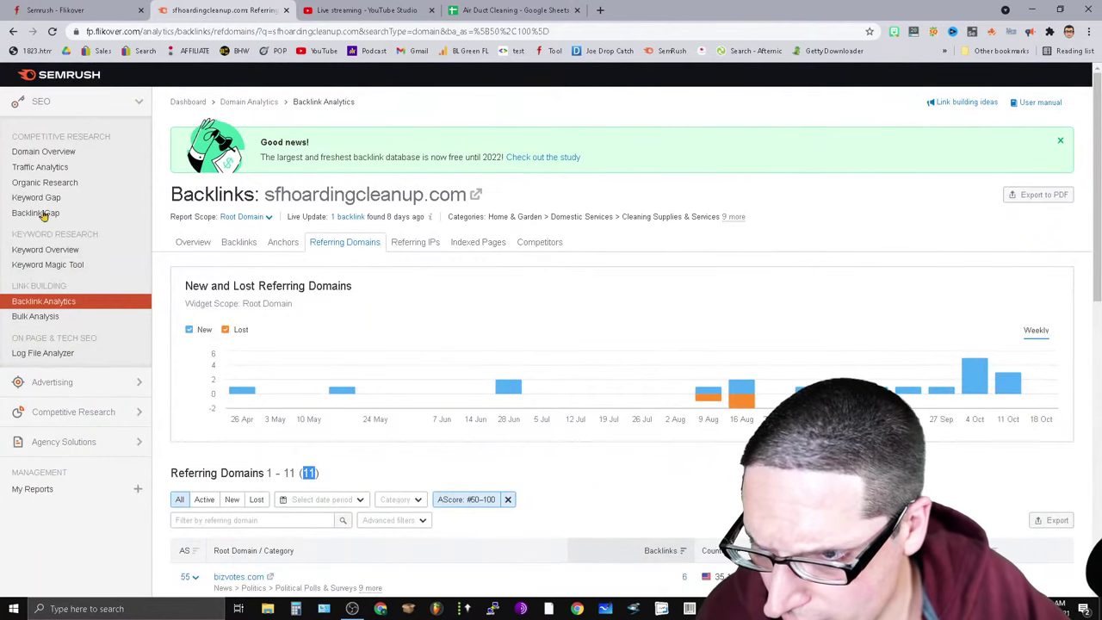
Search the Keyword Magic Tool for 'commercial hvac repair', correcting the misspelled 'commercial hva' query.
{"action": "left_click", "coordinate": [55, 267]}
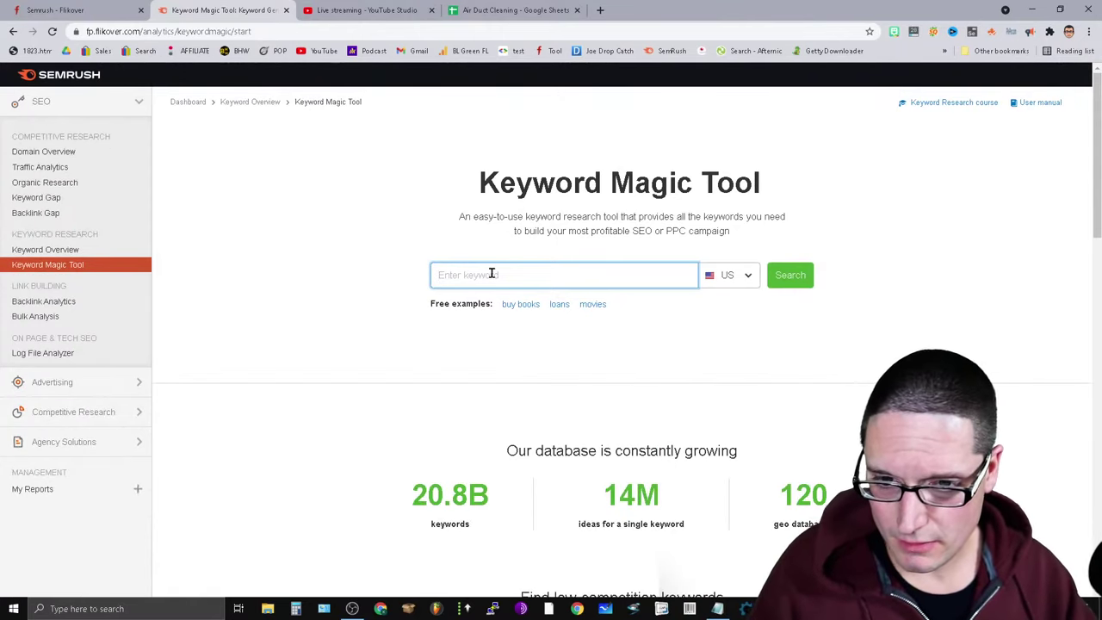
{"action": "type", "text": "commercial"}
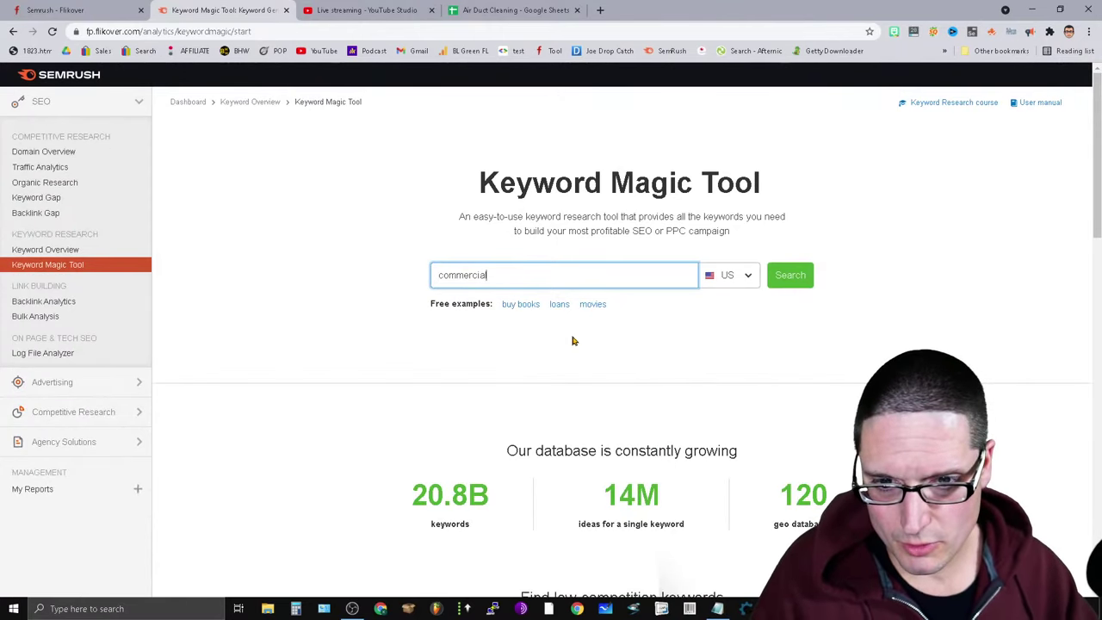
{"action": "type", "text": " hva repair"}
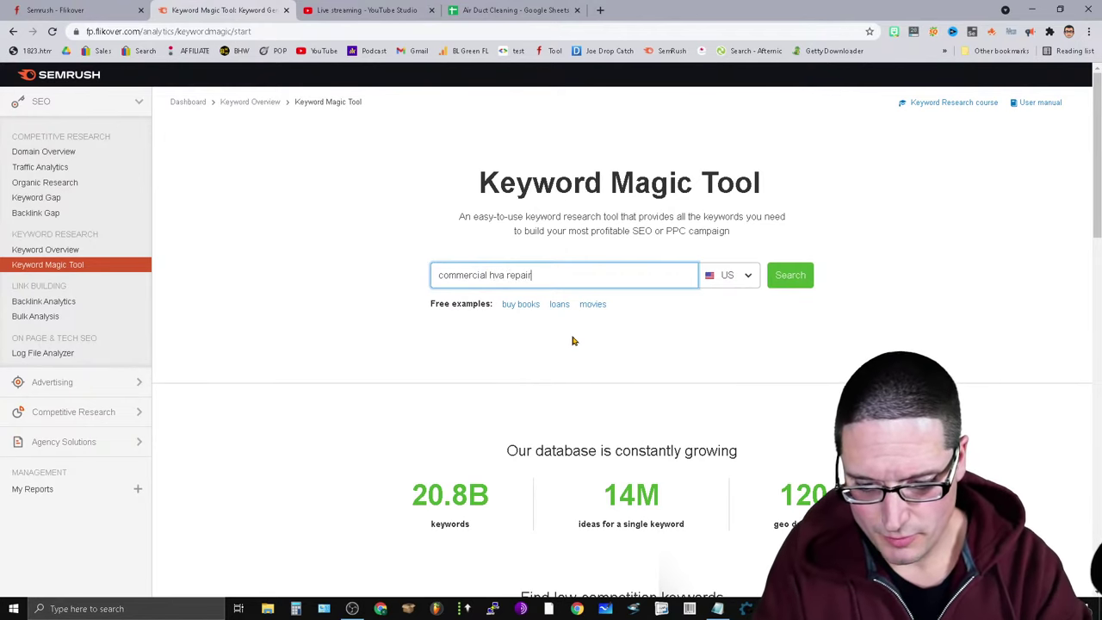
{"action": "key", "text": "Return"}
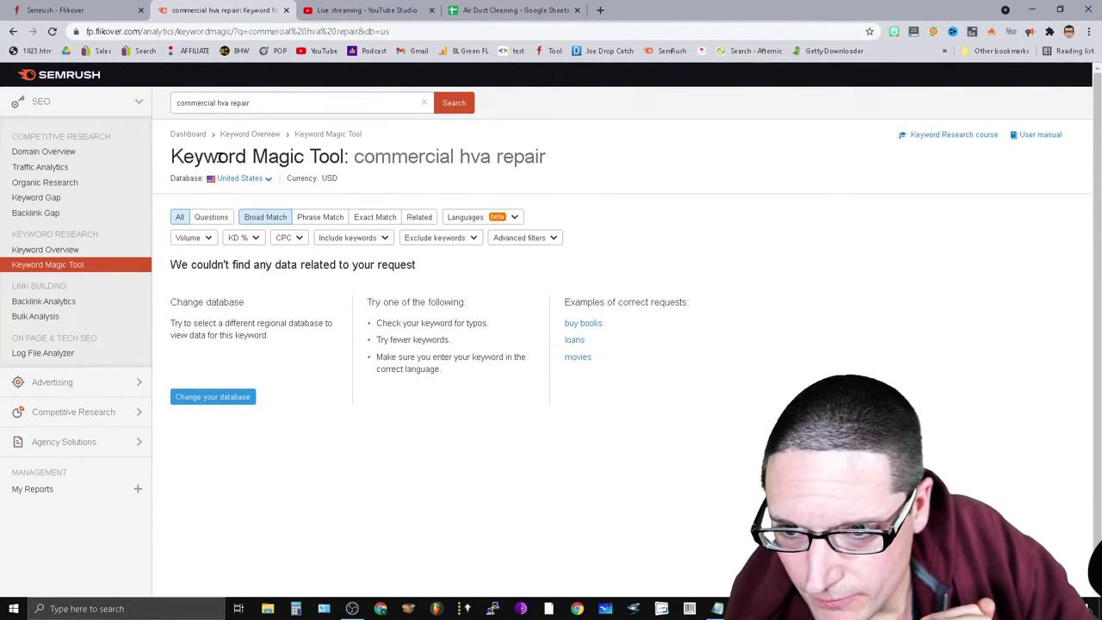
{"action": "left_click", "coordinate": [229, 104]}
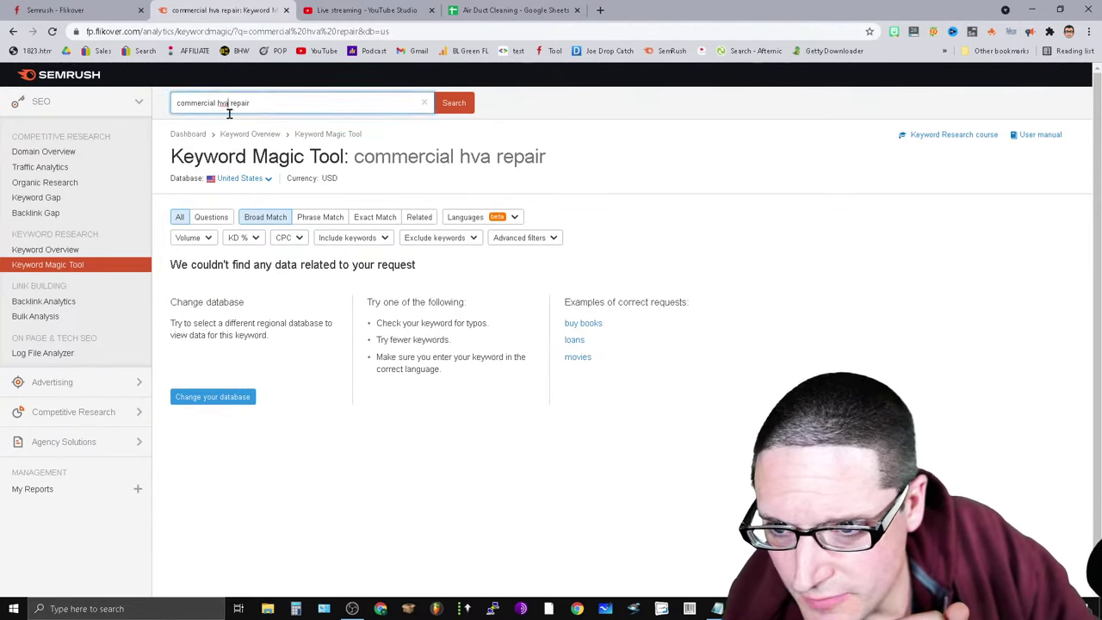
{"action": "type", "text": "c"}
{"action": "key", "text": "Return"}
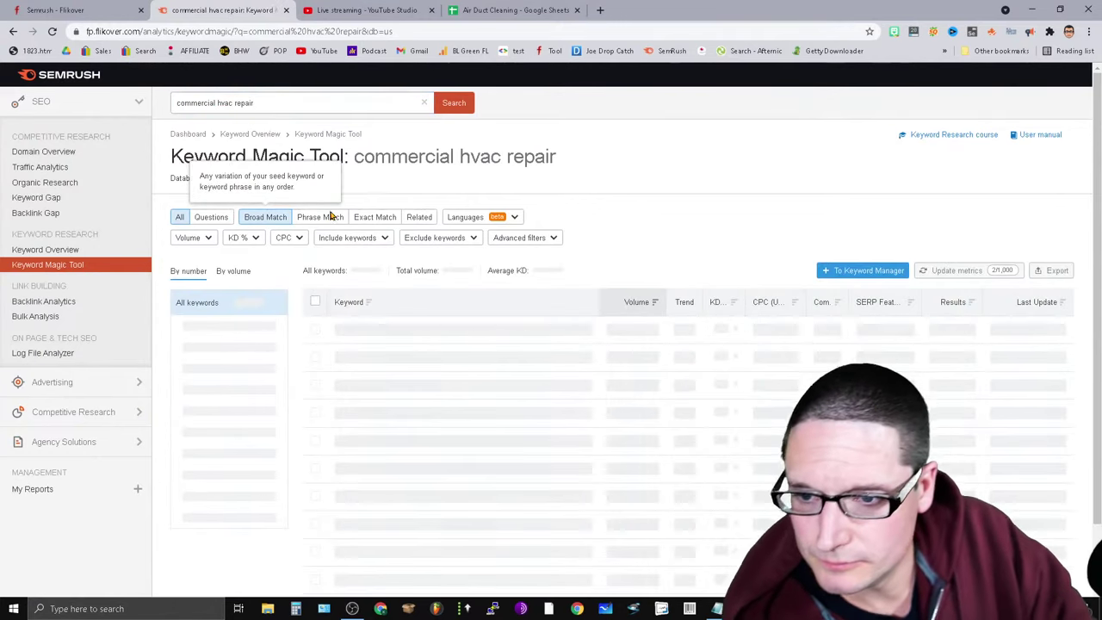
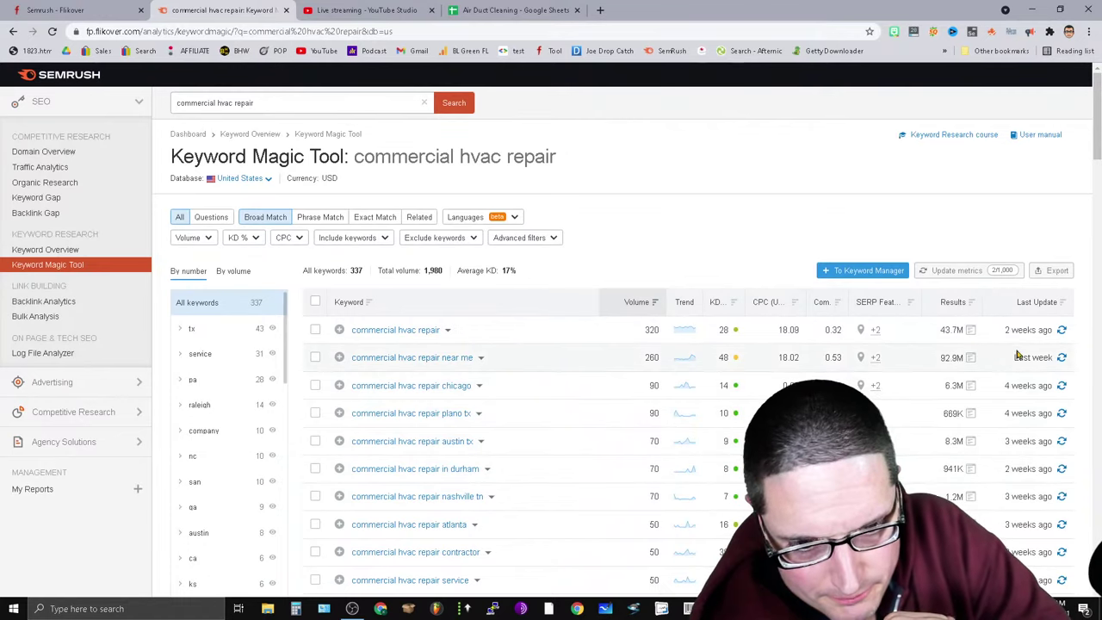
Review the Semrush commercial hvac repair keyword ideas, then switch to the Air Duct Cleaning spreadsheet.
{"action": "scroll", "coordinate": [1086, 175], "scroll_direction": "down", "scroll_amount": 3}
{"action": "scroll", "coordinate": [1086, 175], "scroll_direction": "up", "scroll_amount": 3}
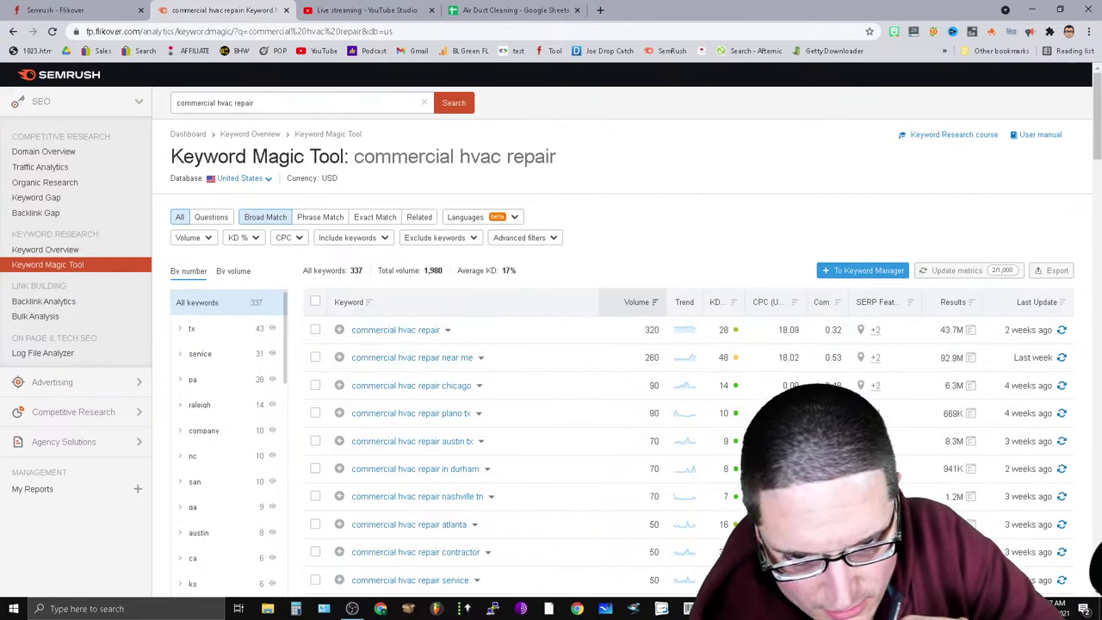
{"action": "left_click", "coordinate": [517, 9]}
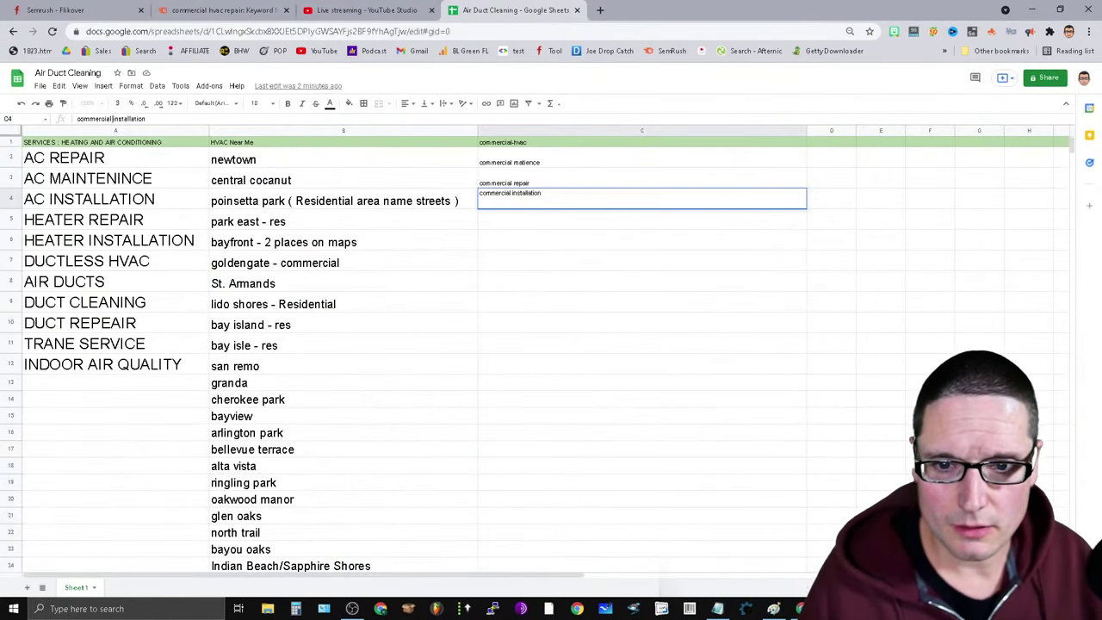
Insert 'hvac' after 'commercial' in C2, C3 and C4 for the maintenance, repair and installation keywords.
{"action": "left_click", "coordinate": [544, 163]}
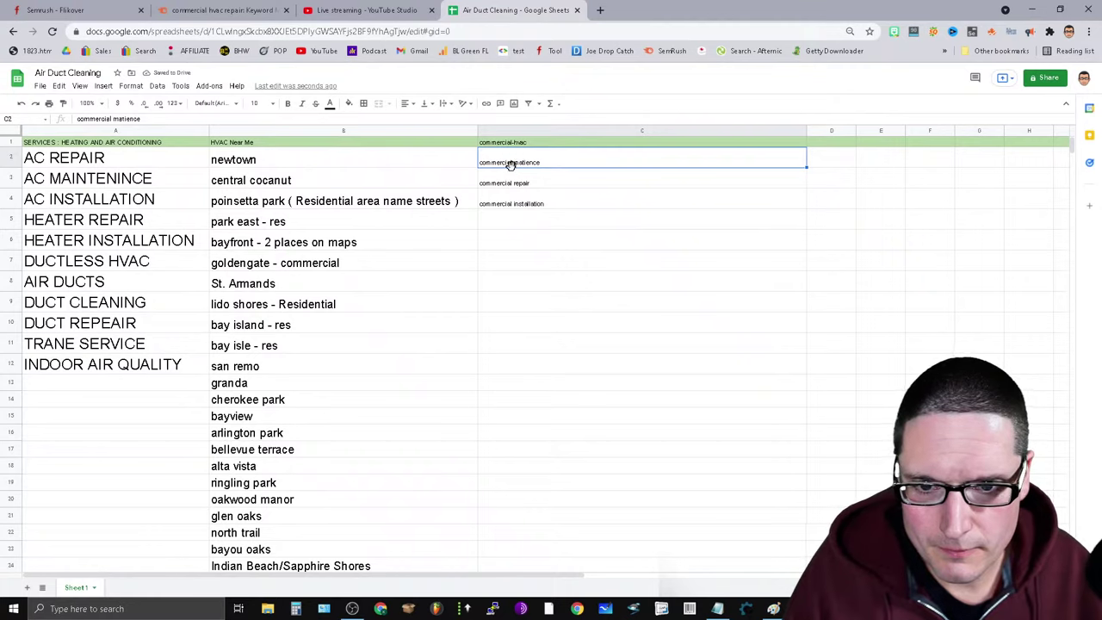
{"action": "left_click", "coordinate": [111, 118]}
{"action": "type", "text": "hvac"}
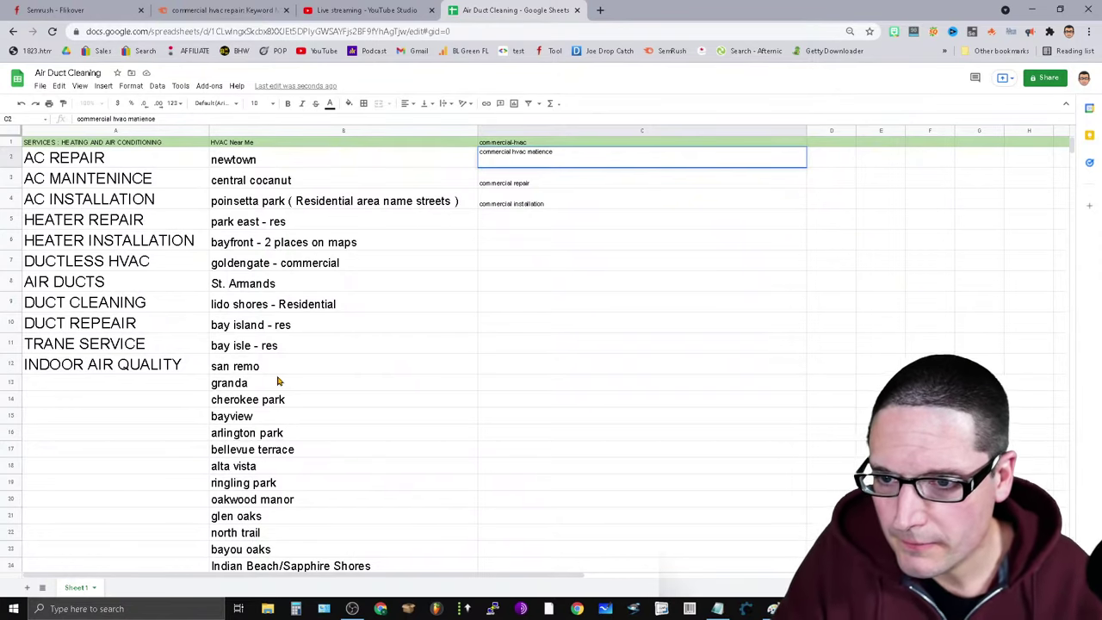
{"action": "double_click", "coordinate": [121, 119]}
{"action": "right_click", "coordinate": [118, 119]}
{"action": "left_click", "coordinate": [130, 173]}
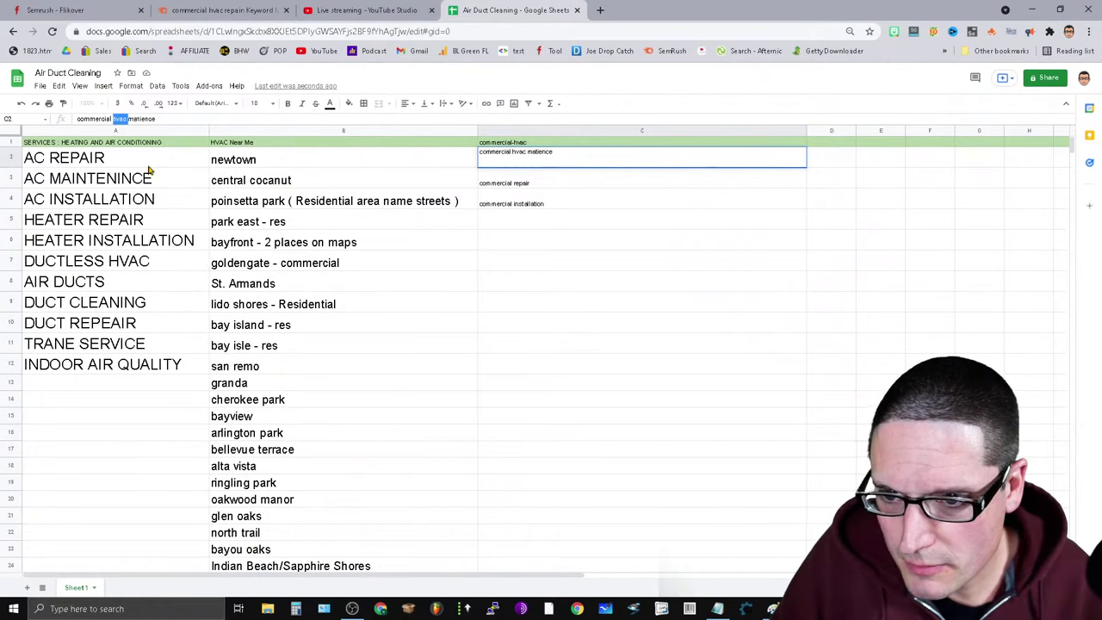
{"action": "key", "text": "Return"}
{"action": "left_click", "coordinate": [110, 119]}
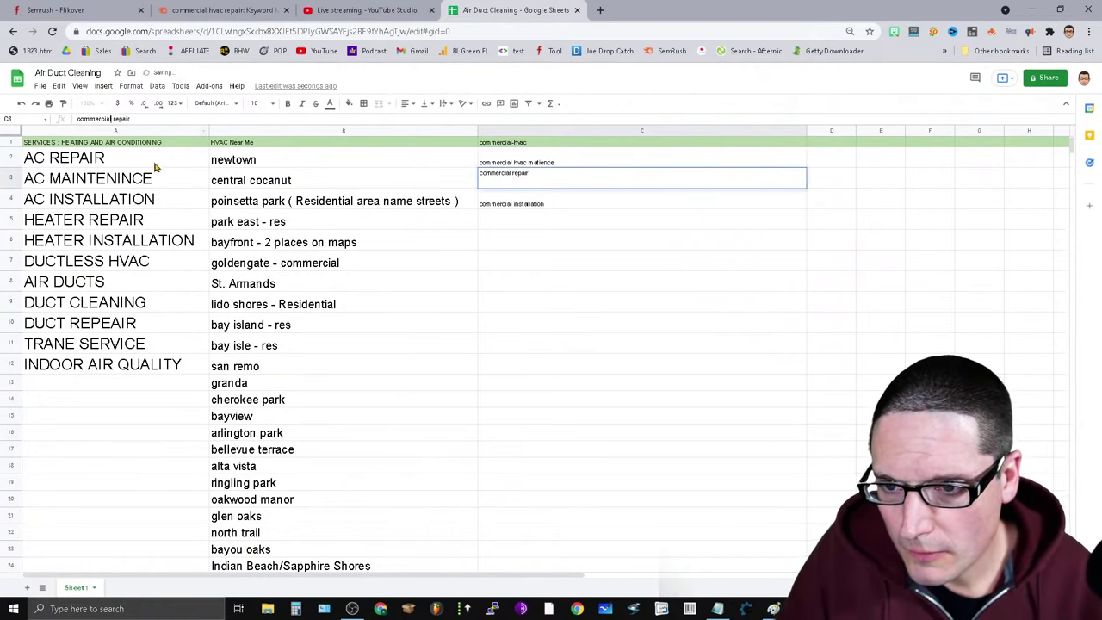
{"action": "key", "text": "ctrl+v"}
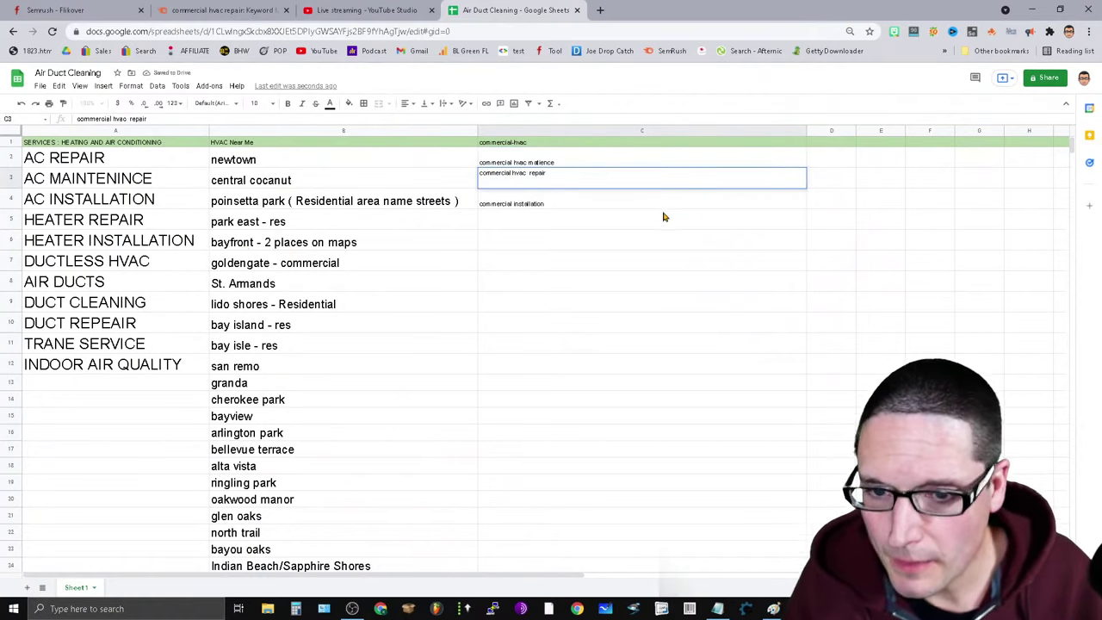
{"action": "key", "text": "Return"}
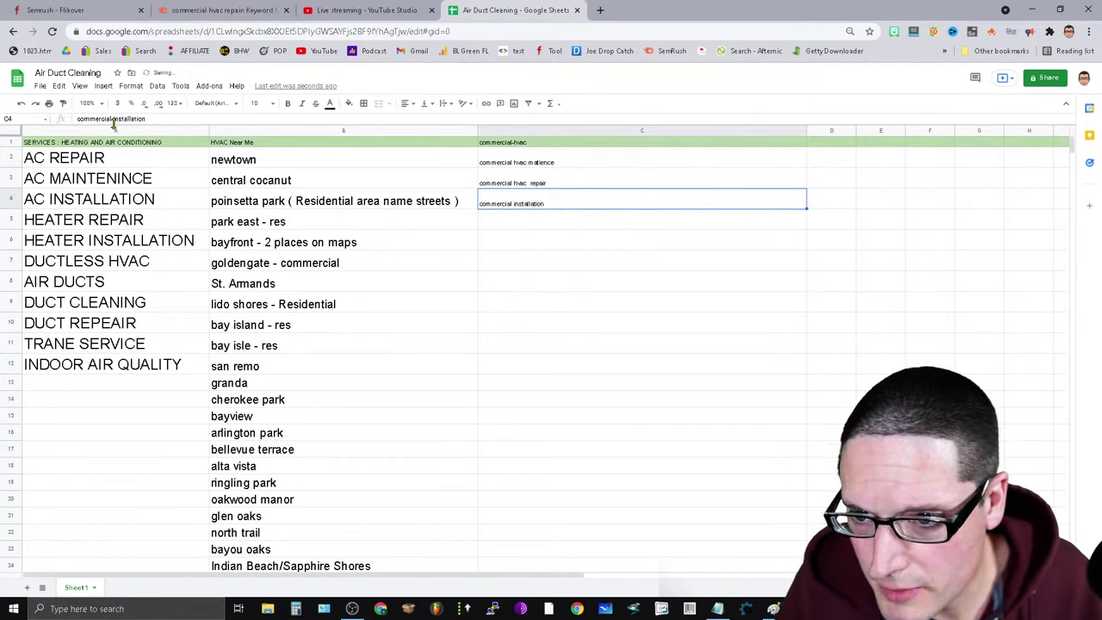
{"action": "left_click", "coordinate": [112, 119]}
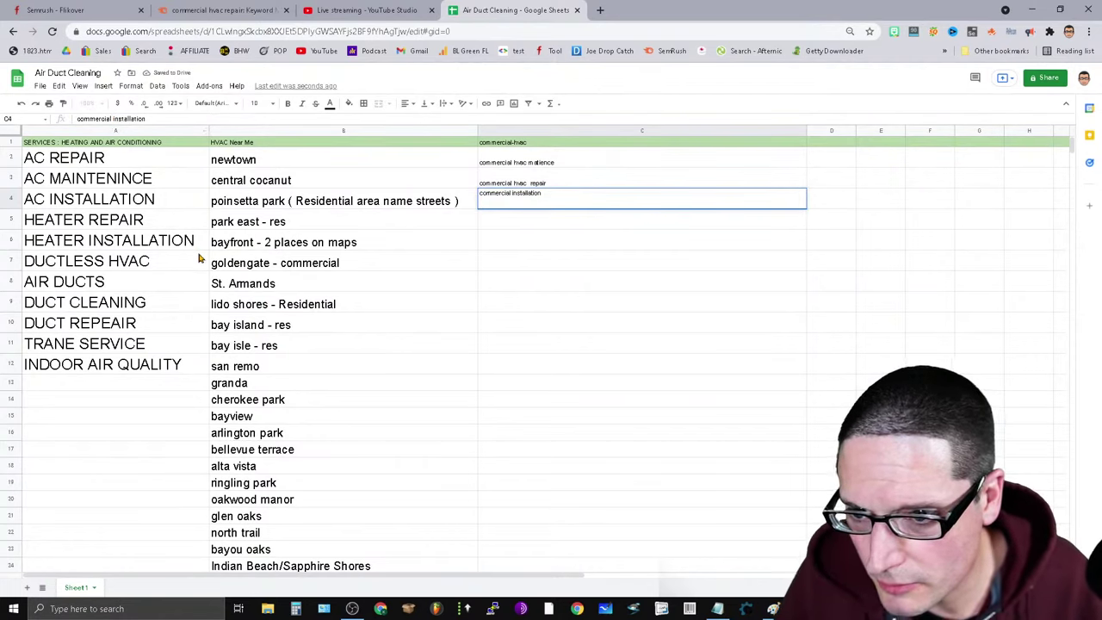
{"action": "key", "text": "ctrl+v"}
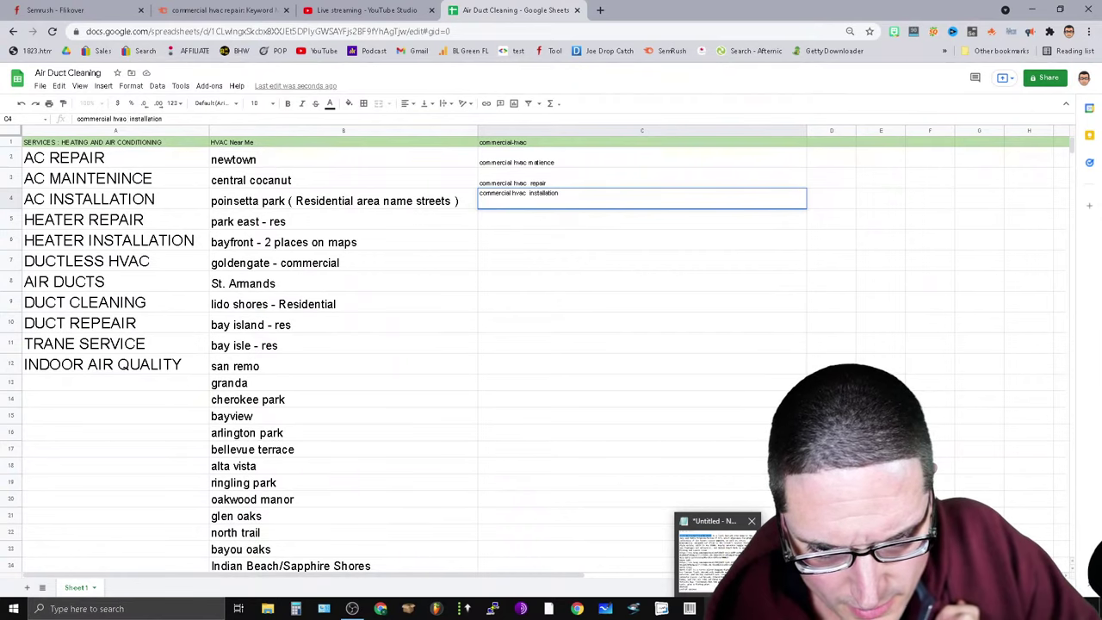
Add a website.com/hvac-near-me/ line atop the Notepad neighborhood notes, then return to the spreadsheet.
{"action": "left_click", "coordinate": [720, 529]}
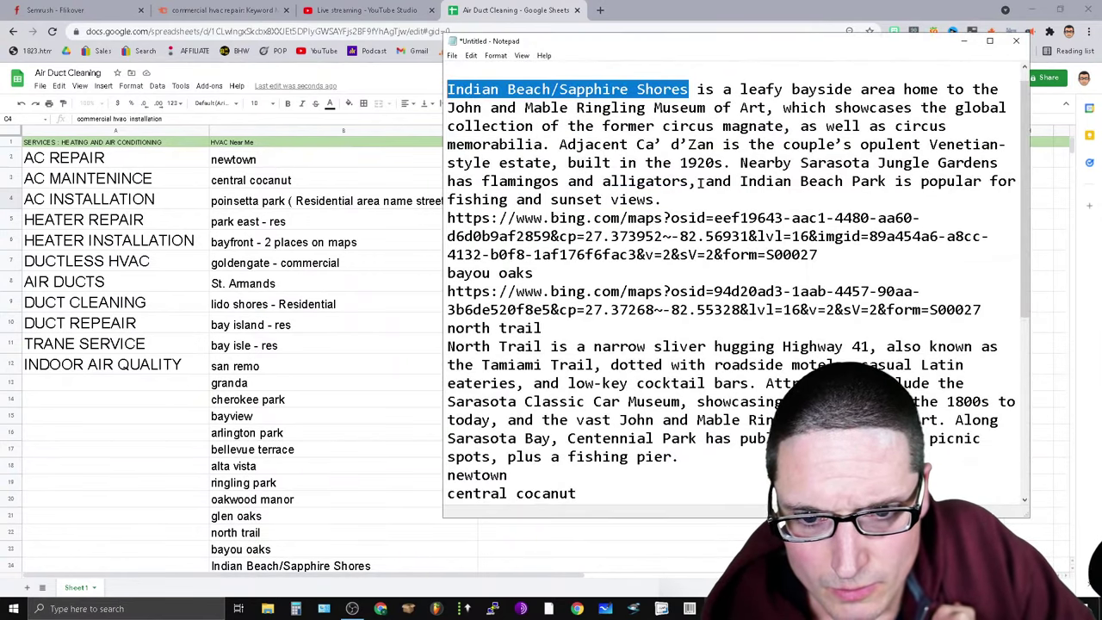
{"action": "scroll", "coordinate": [690, 352], "scroll_direction": "up", "scroll_amount": 1}
{"action": "left_click", "coordinate": [449, 71]}
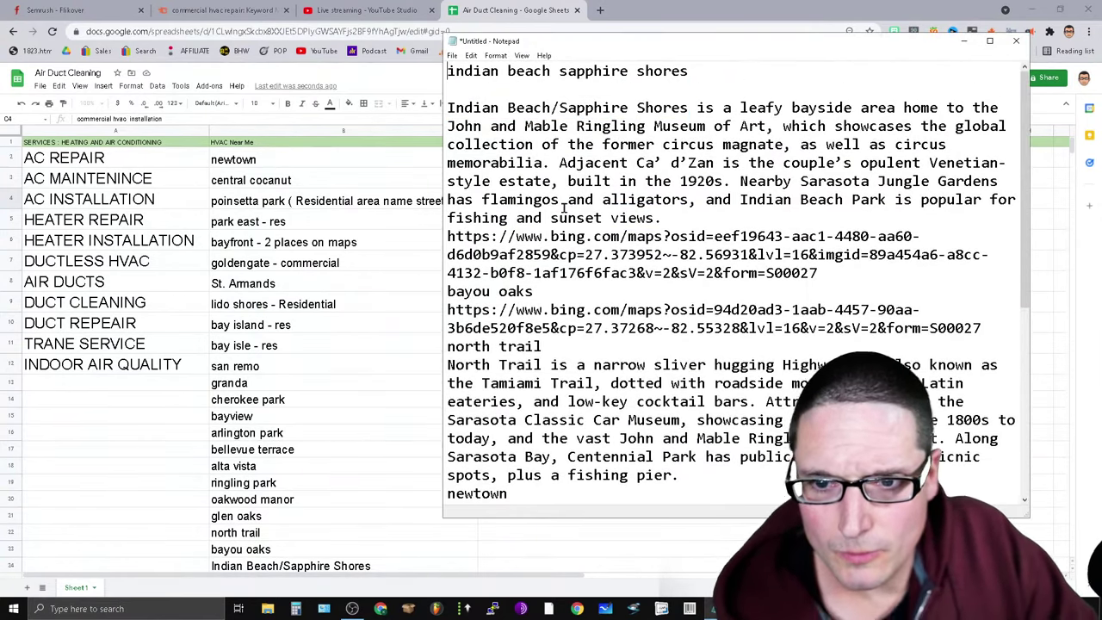
{"action": "key", "text": "Return"}
{"action": "key", "text": "Return"}
{"action": "key", "text": "Return"}
{"action": "key", "text": "Return"}
{"action": "key", "text": "Up"}
{"action": "key", "text": "Up"}
{"action": "key", "text": "Up"}
{"action": "type", "text": "w"}
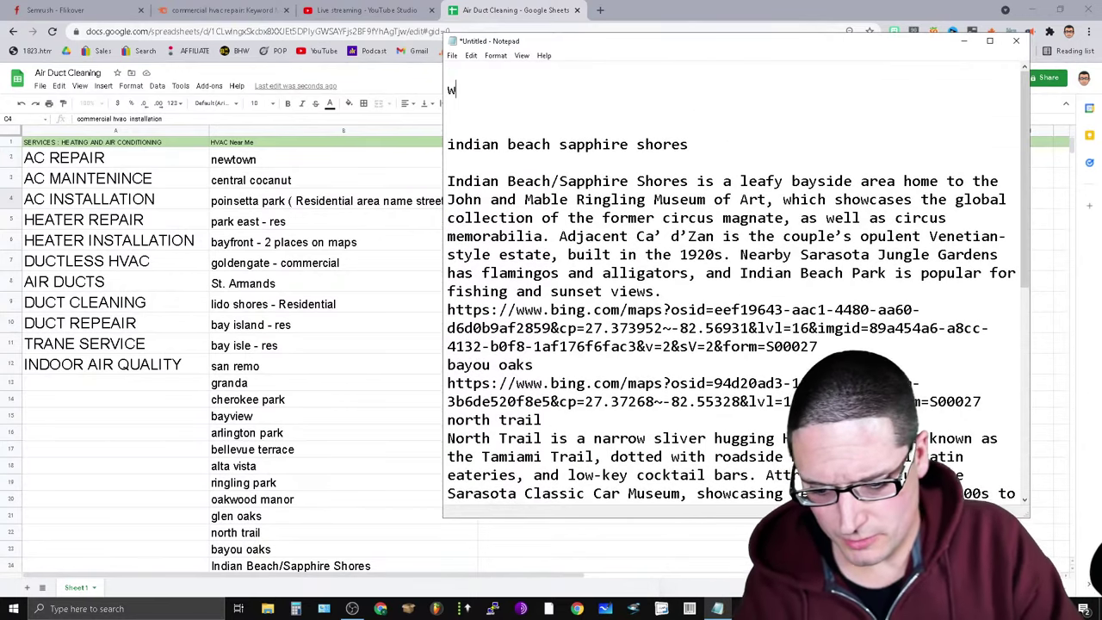
{"action": "type", "text": "ebsite.com"}
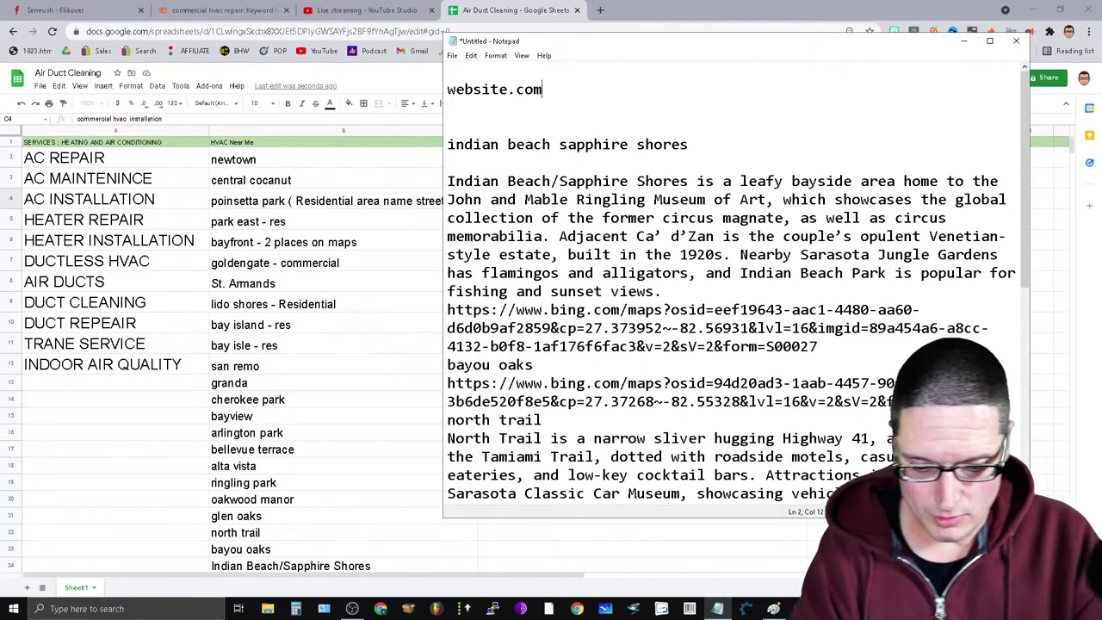
{"action": "type", "text": "/hvac"}
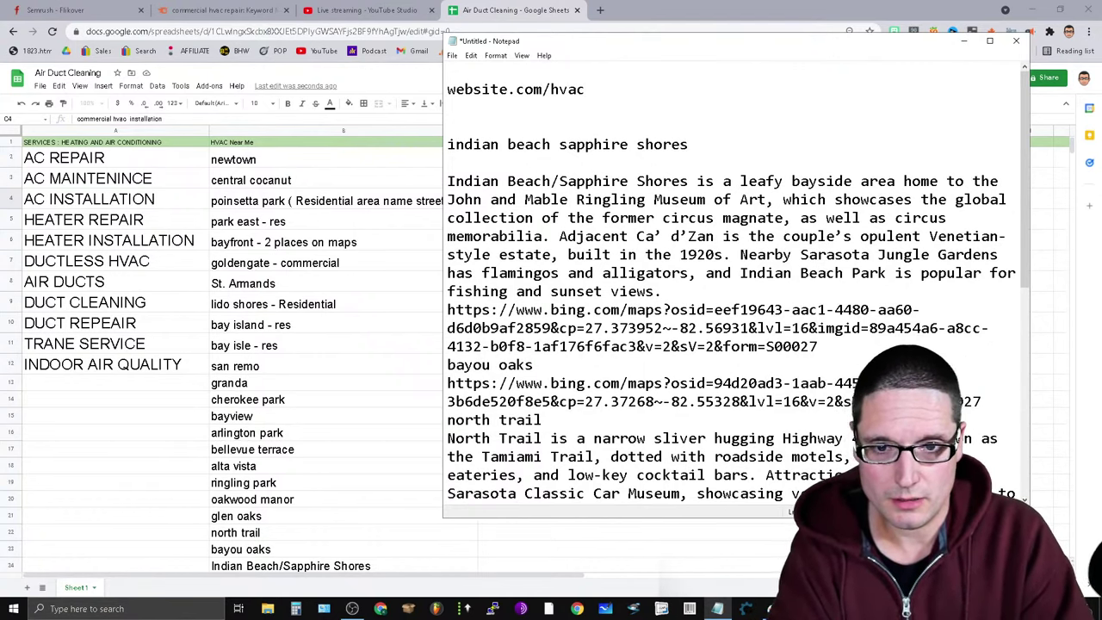
{"action": "type", "text": "-nea"}
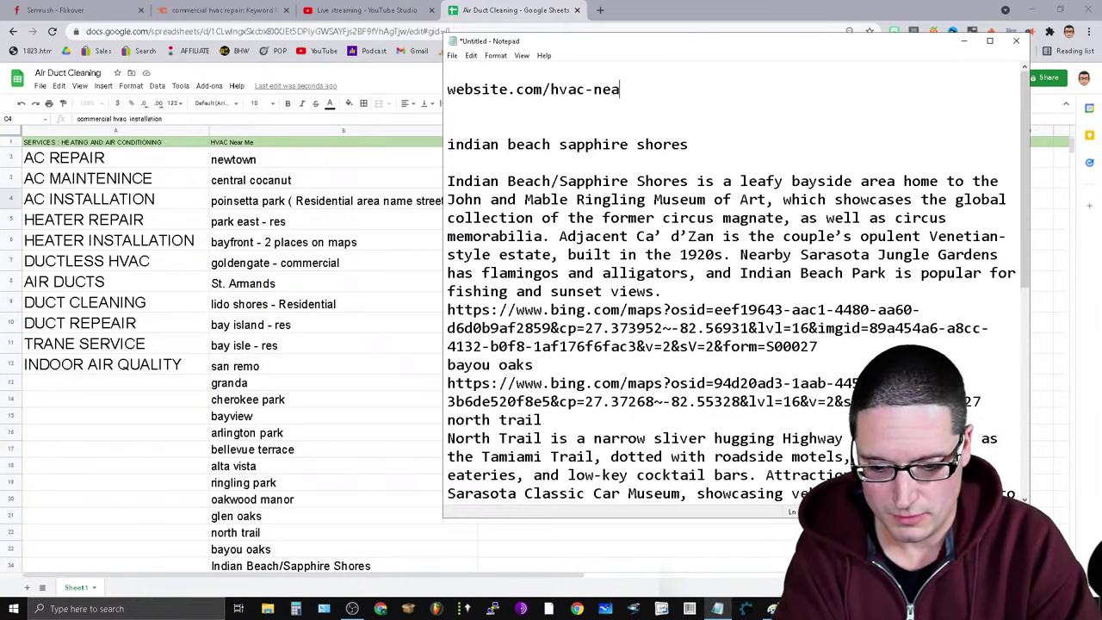
{"action": "type", "text": "r-me/"}
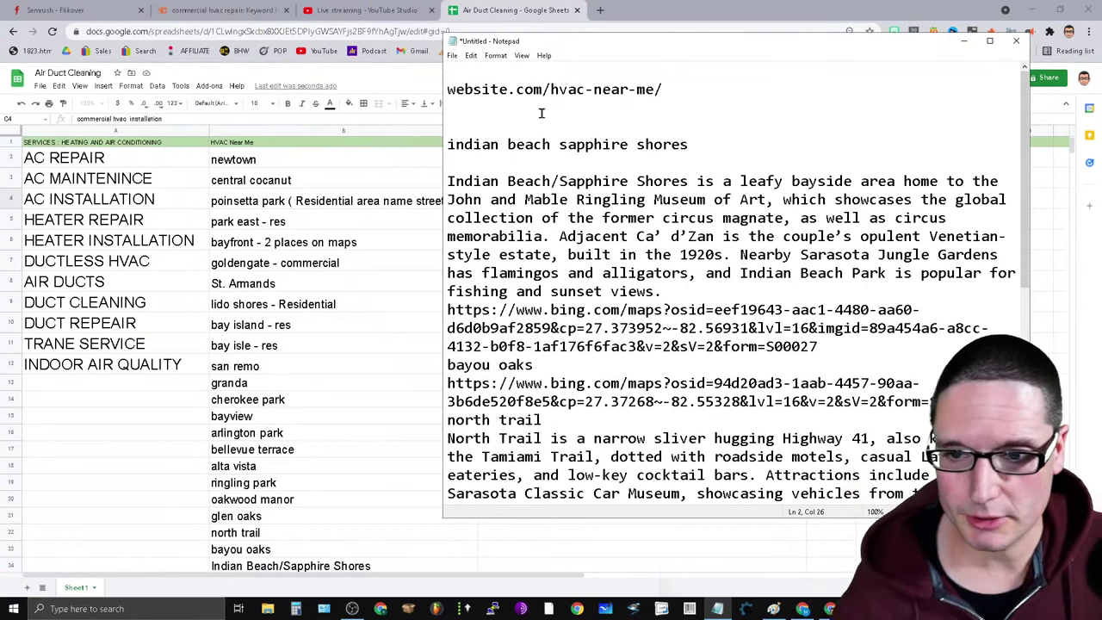
{"action": "left_click_drag", "start_coordinate": [721, 45], "coordinate": [813, 111]}
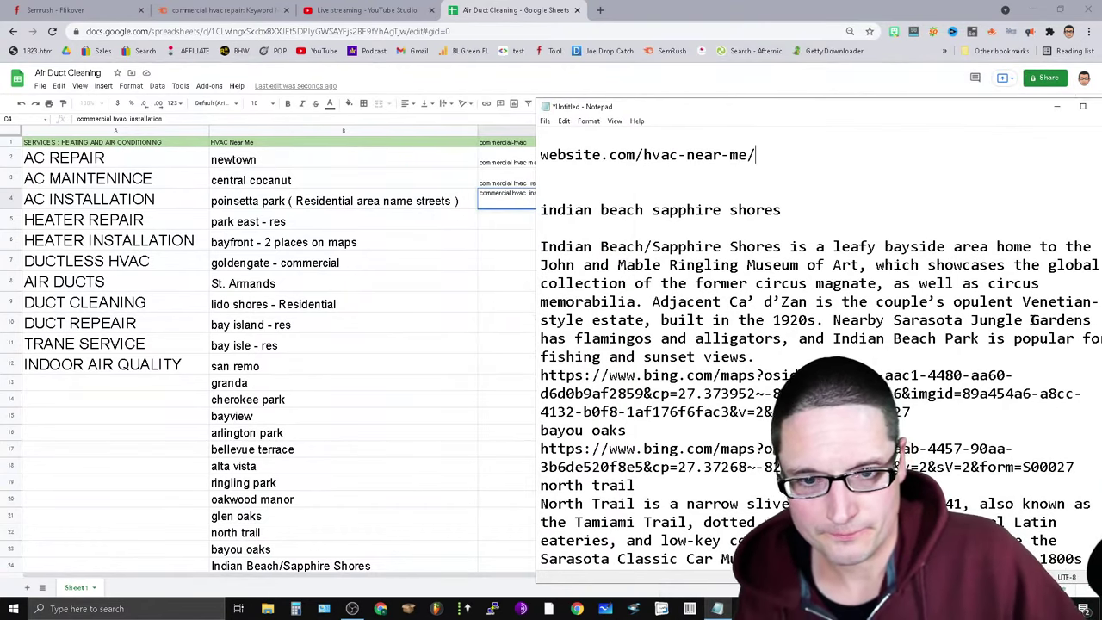
{"action": "type", "text": "newton"}
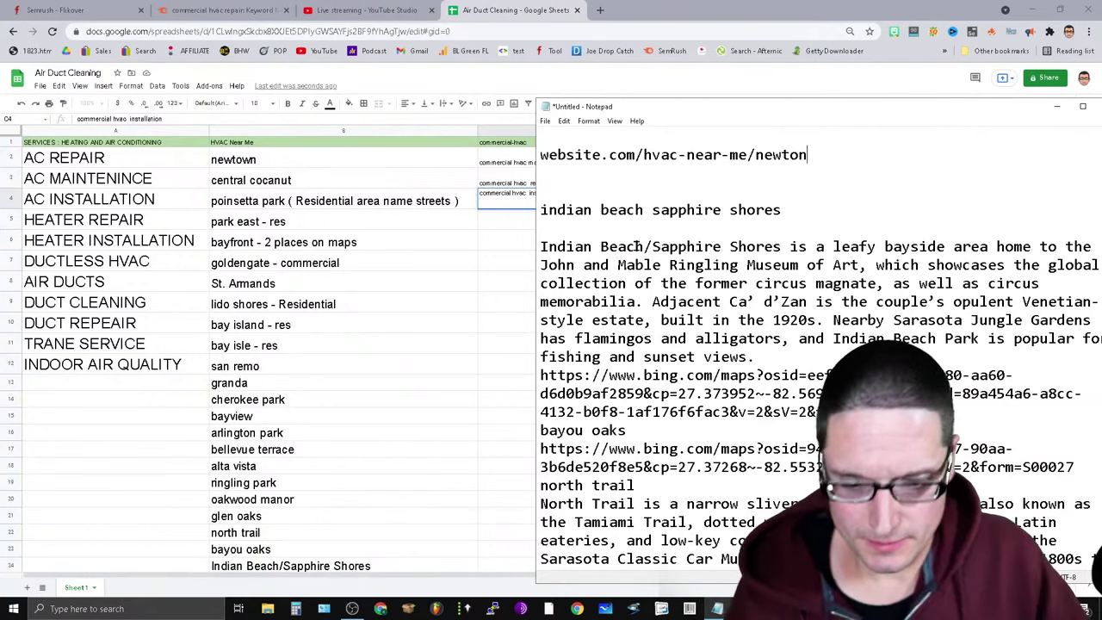
{"action": "type", "text": "-a"}
{"action": "key", "text": "BackSpace"}
{"action": "key", "text": "BackSpace"}
{"action": "key", "text": "BackSpace"}
{"action": "key", "text": "BackSpace"}
{"action": "key", "text": "BackSpace"}
{"action": "key", "text": "BackSpace"}
{"action": "key", "text": "BackSpace"}
{"action": "key", "text": "BackSpace"}
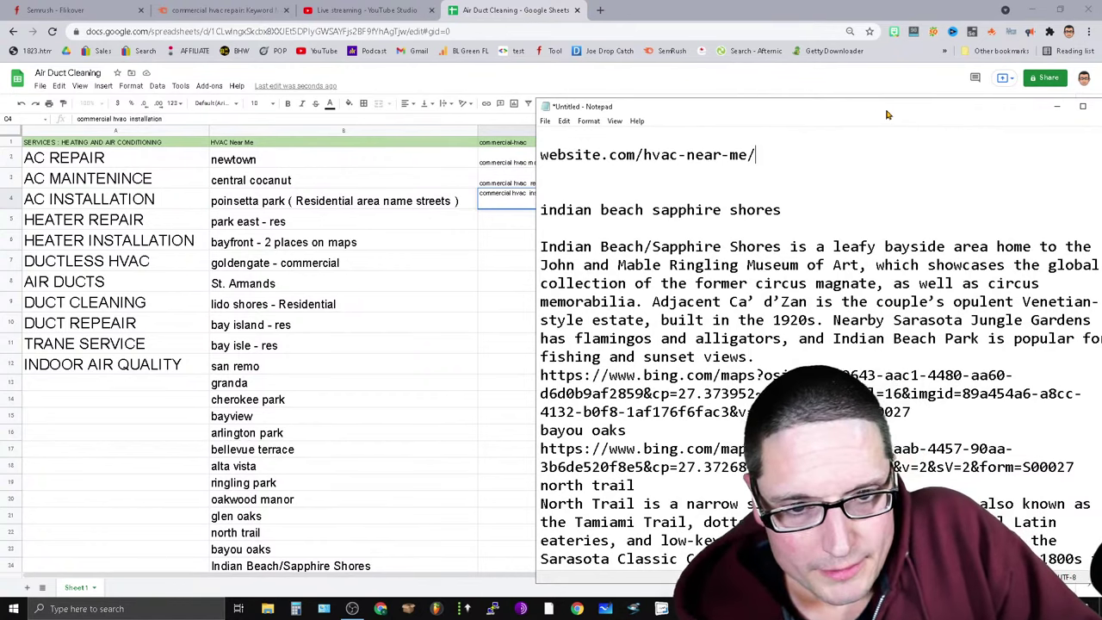
{"action": "left_click_drag", "start_coordinate": [887, 113], "coordinate": [828, 116]}
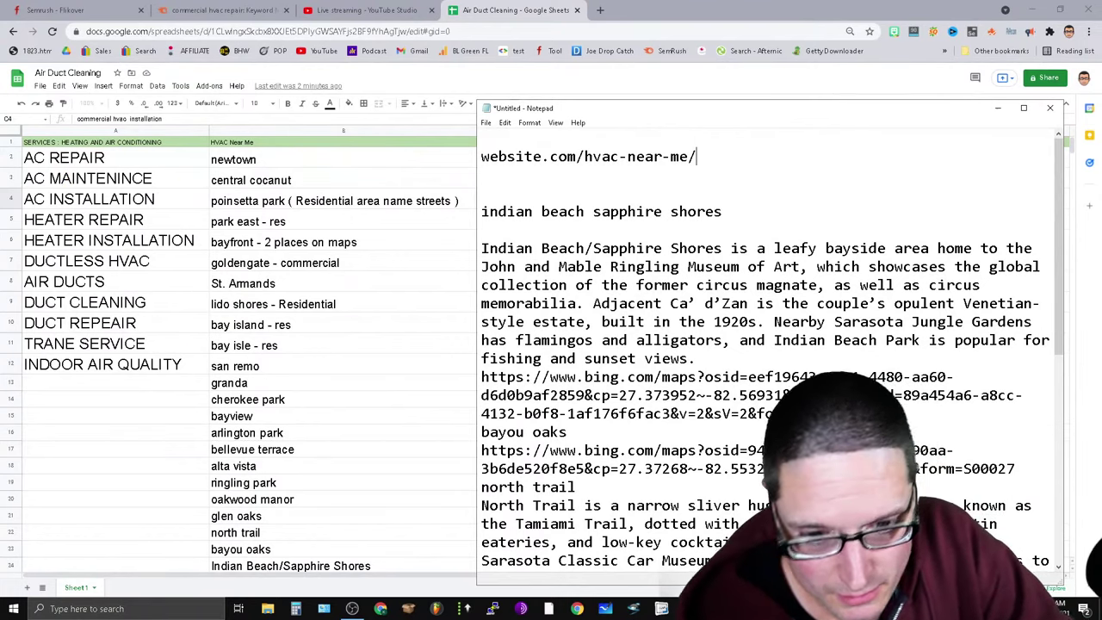
{"action": "key", "text": "alt+Tab"}
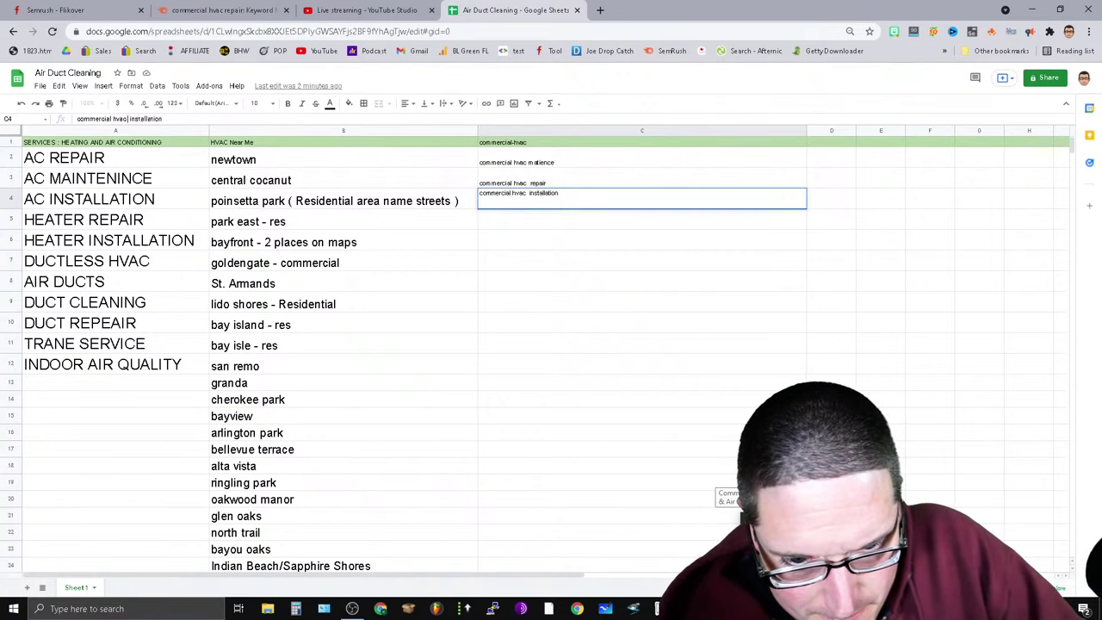
{"action": "key", "text": "alt+Tab"}
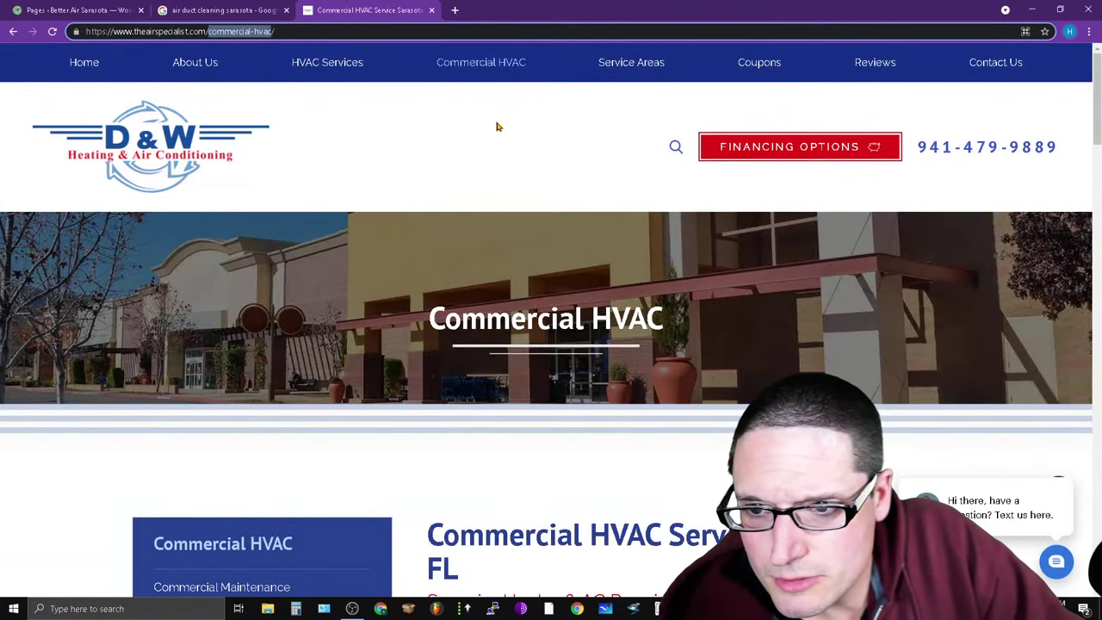
{"action": "left_click", "coordinate": [500, 65]}
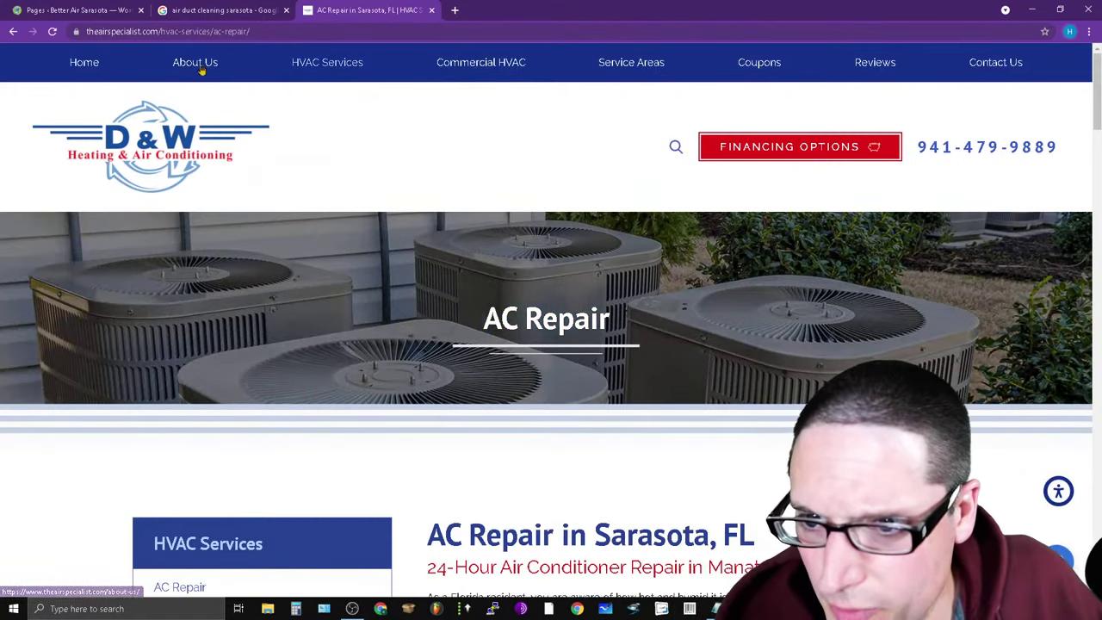
{"action": "mouse_move", "coordinate": [362, 90]}
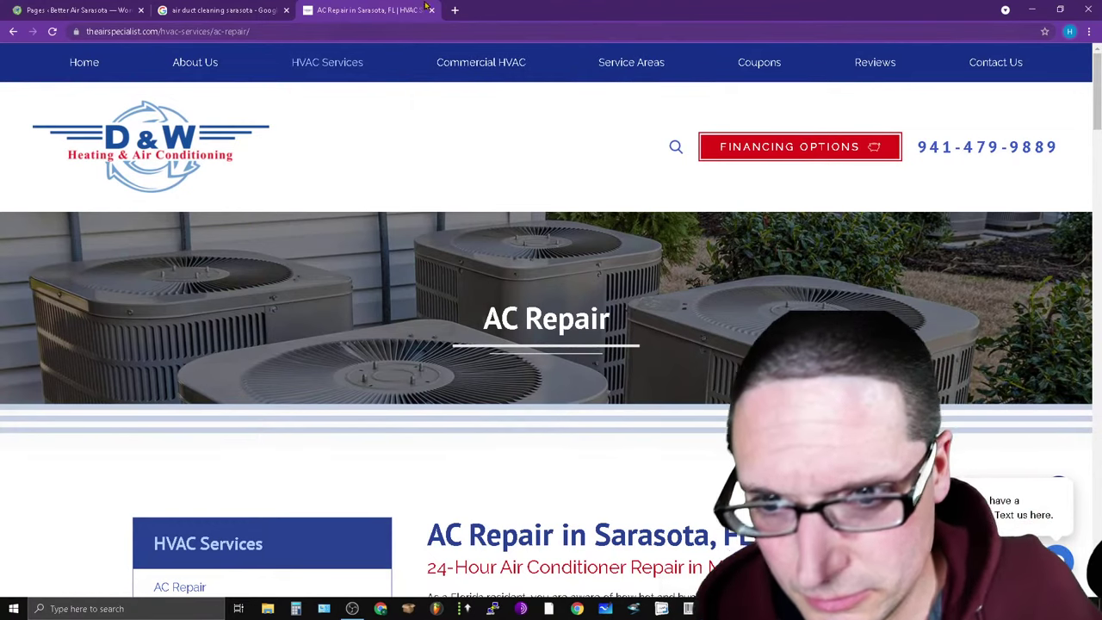
{"action": "mouse_move", "coordinate": [194, 135]}
{"action": "mouse_move", "coordinate": [331, 63]}
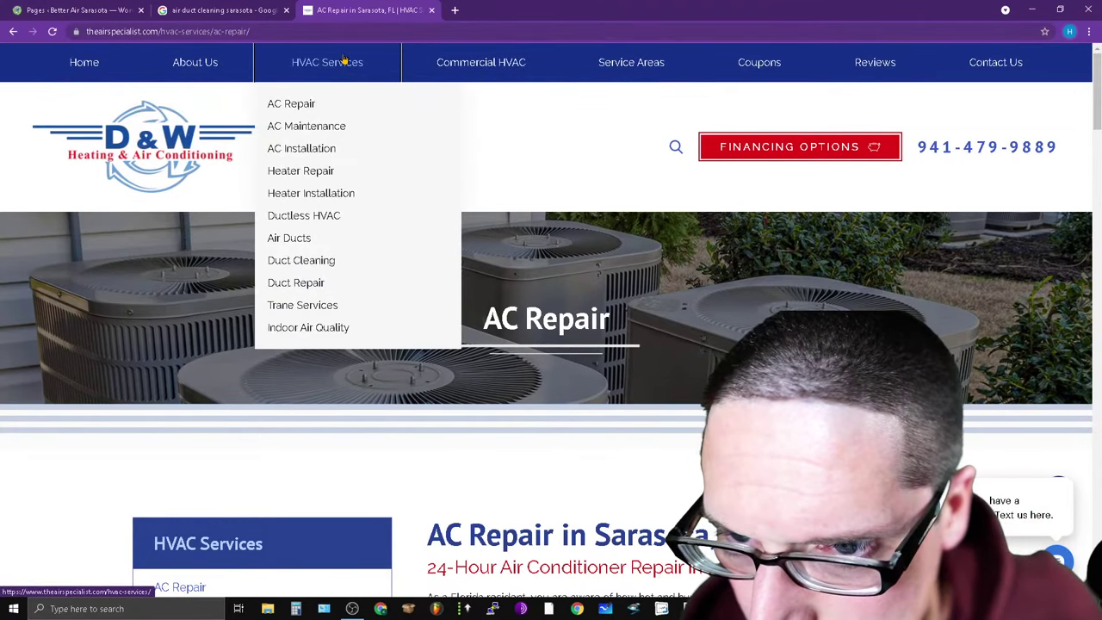
{"action": "left_click", "coordinate": [296, 129]}
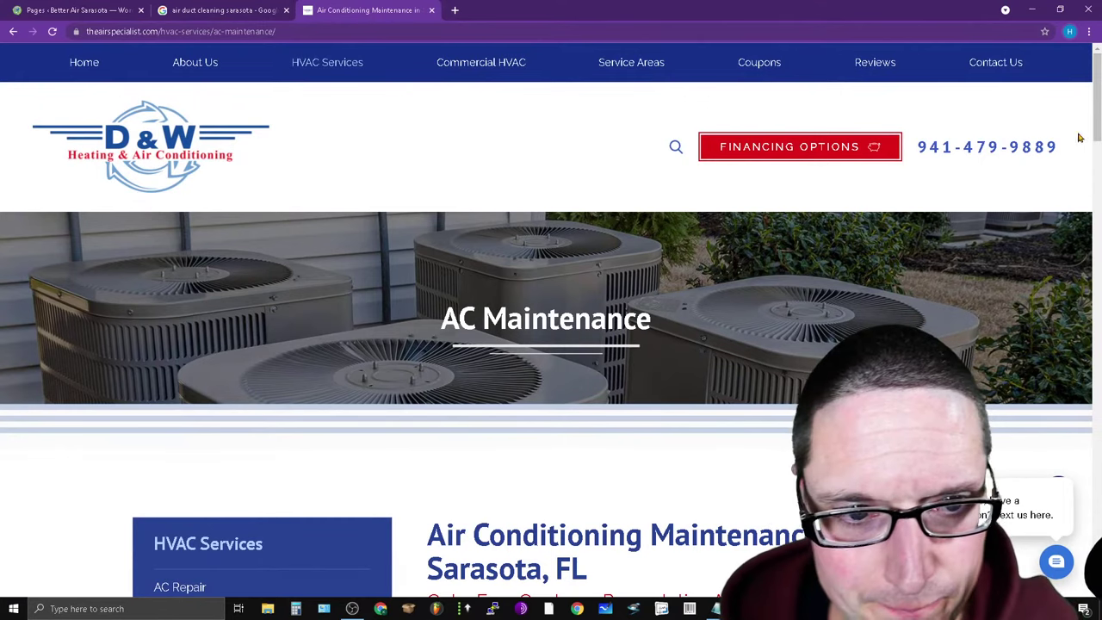
{"action": "mouse_move", "coordinate": [365, 61]}
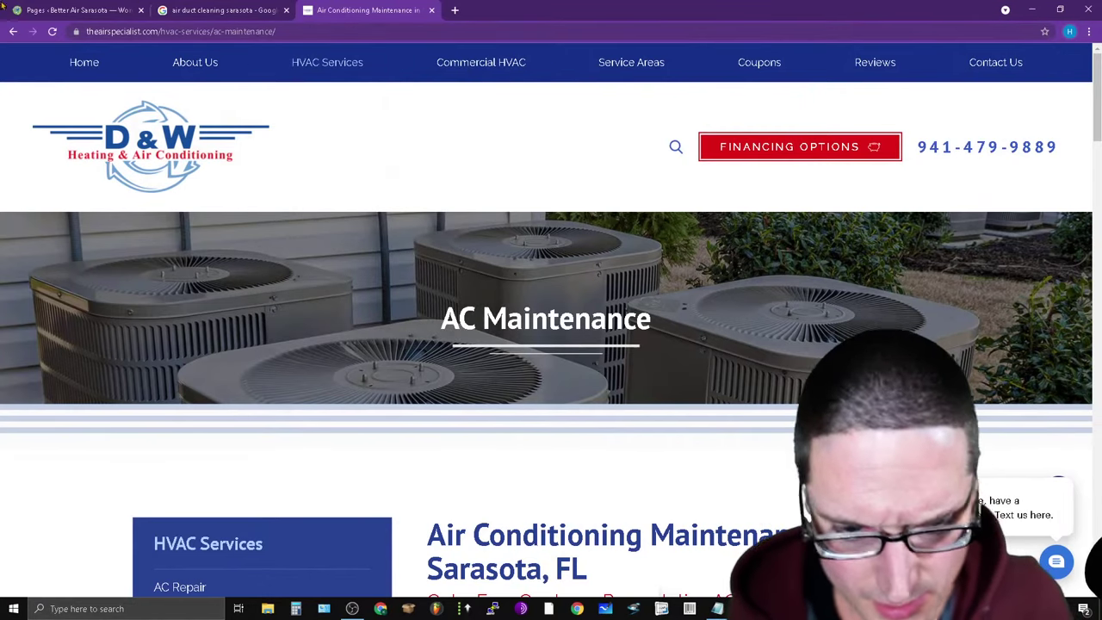
{"action": "left_click", "coordinate": [172, 31]}
{"action": "right_click", "coordinate": [147, 32]}
{"action": "left_click", "coordinate": [196, 95]}
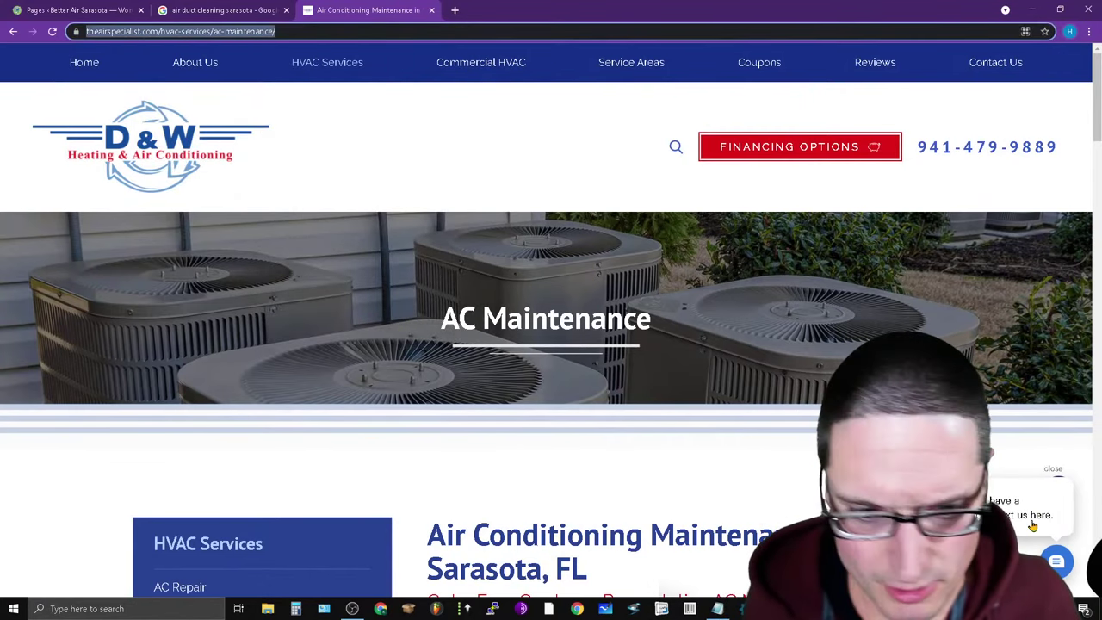
{"action": "key", "text": "alt+Tab"}
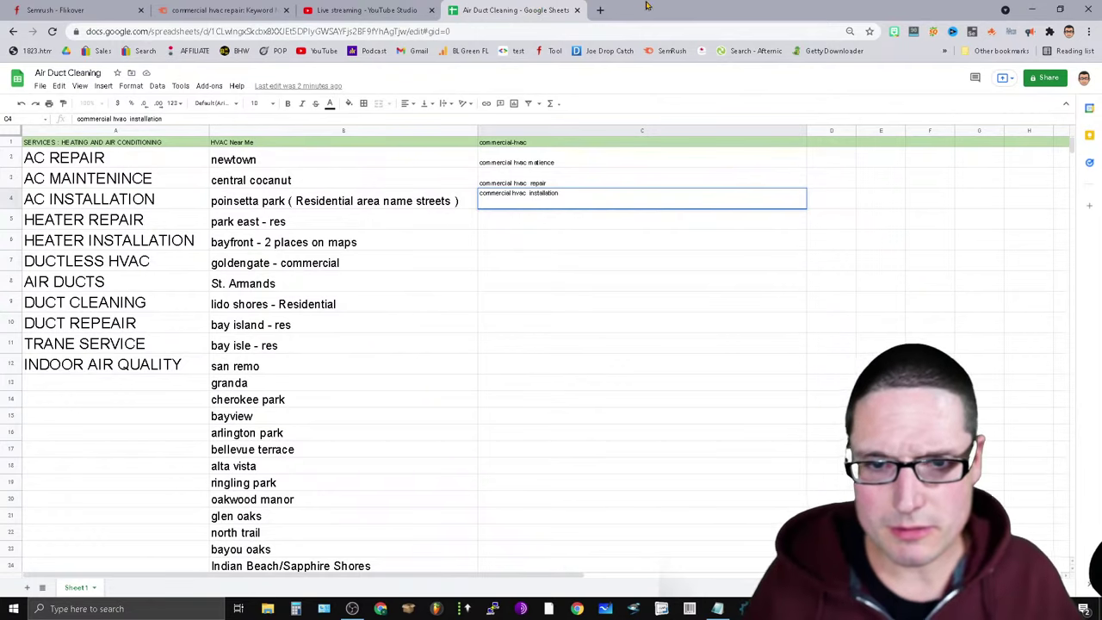
Load the D&W Air Conditioning Maintenance page in a new tab, then check the YouTube Studio stream.
{"action": "left_click", "coordinate": [601, 10]}
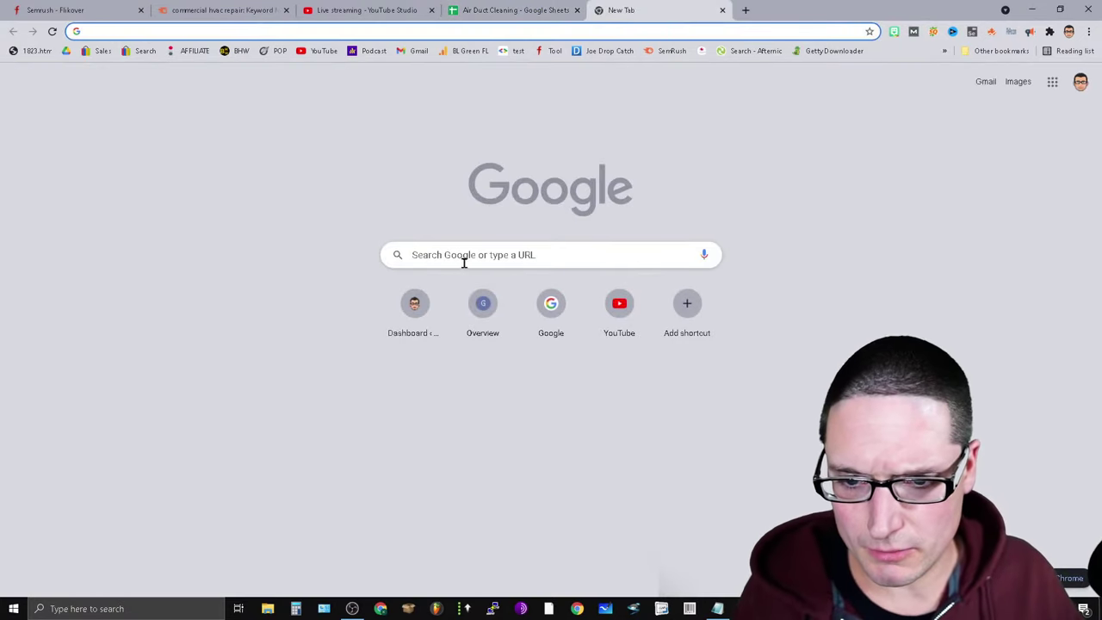
{"action": "key", "text": "ctrl+v"}
{"action": "key", "text": "Return"}
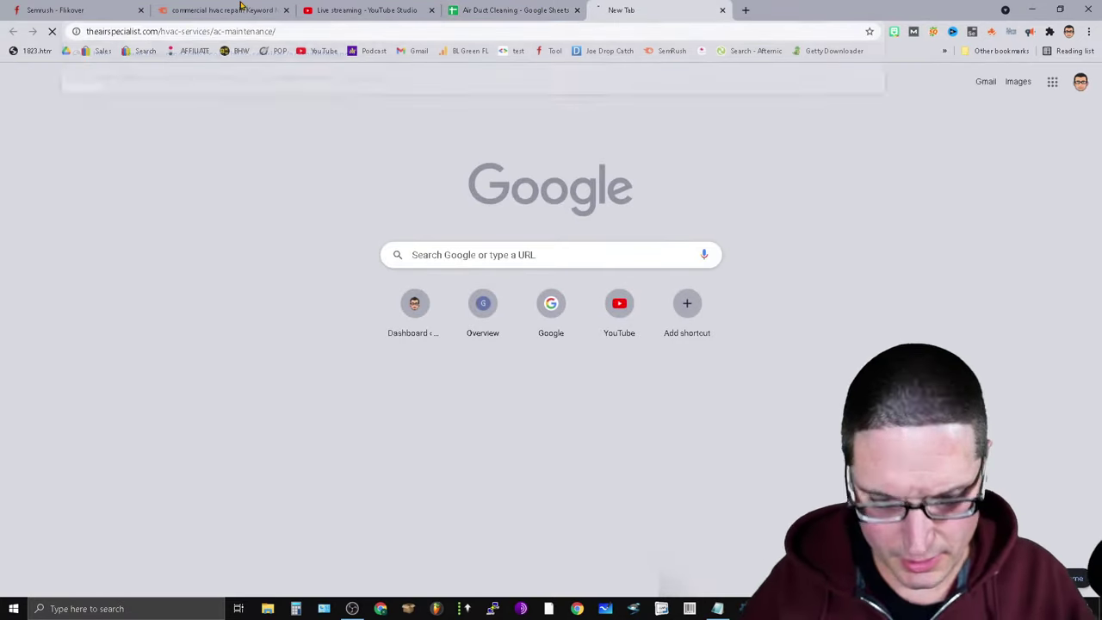
{"action": "left_click", "coordinate": [362, 9]}
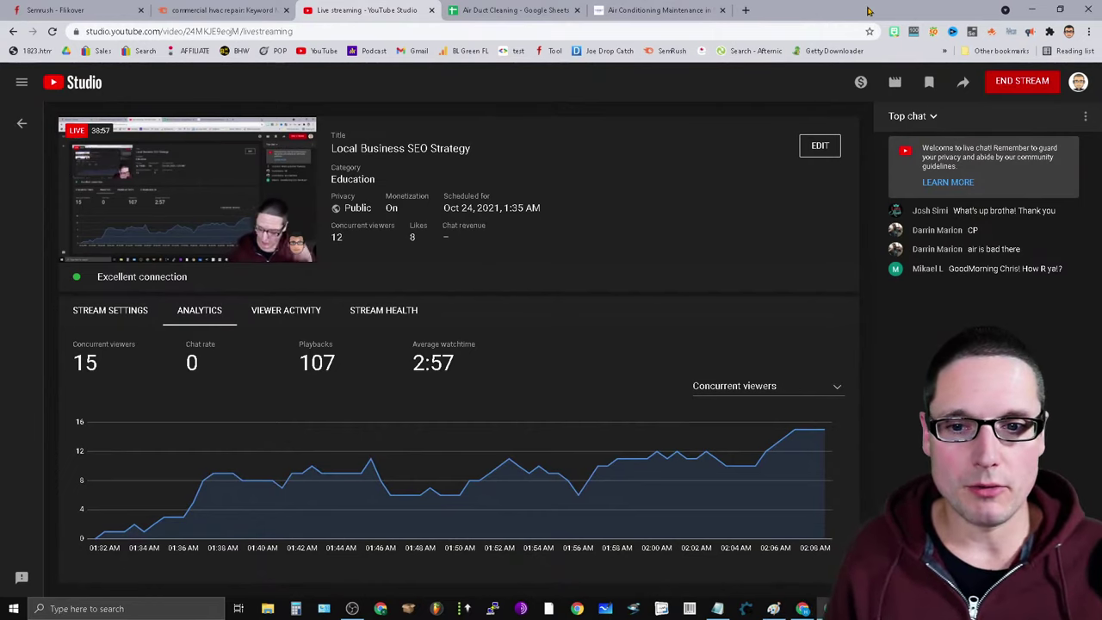
Navigate from the D&W AC Maintenance page to the site's home page via the nav bar.
{"action": "left_click", "coordinate": [650, 9]}
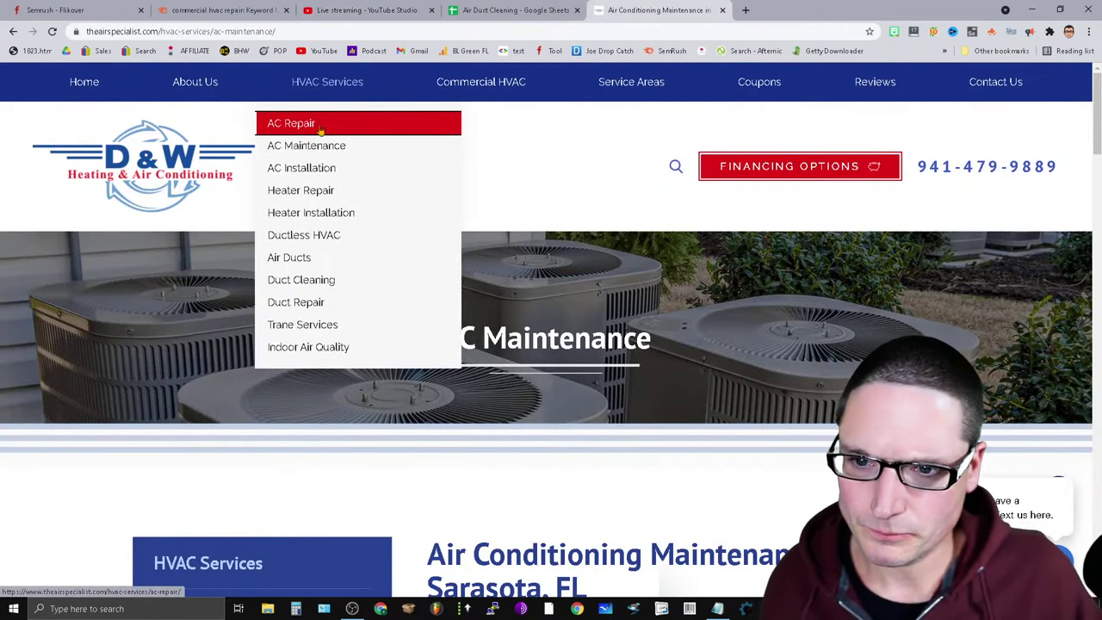
{"action": "mouse_move", "coordinate": [454, 148]}
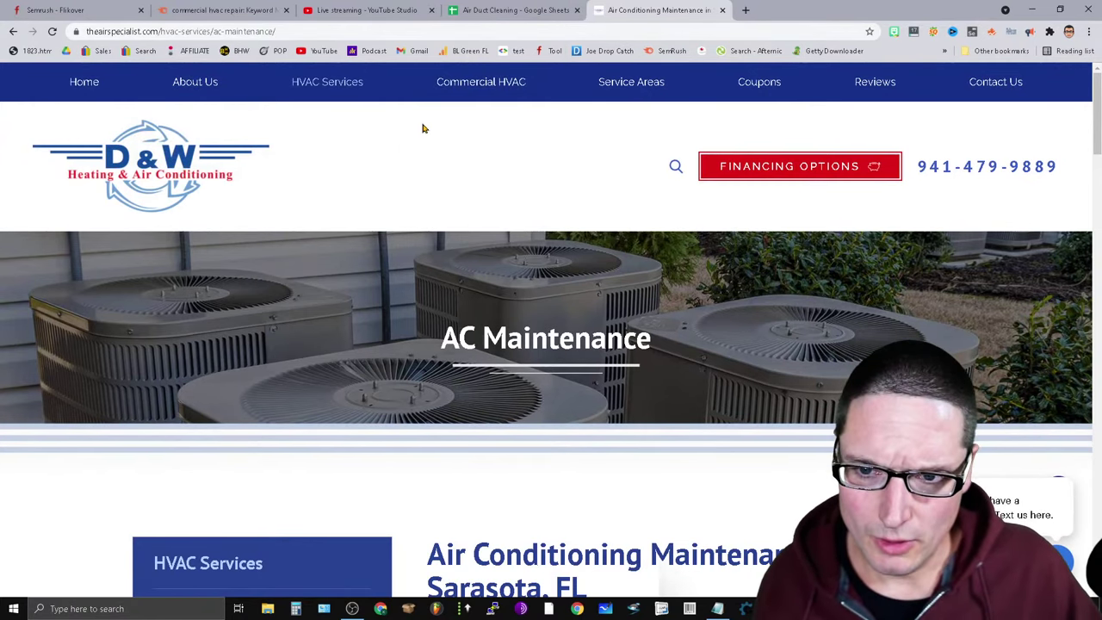
{"action": "mouse_move", "coordinate": [308, 148]}
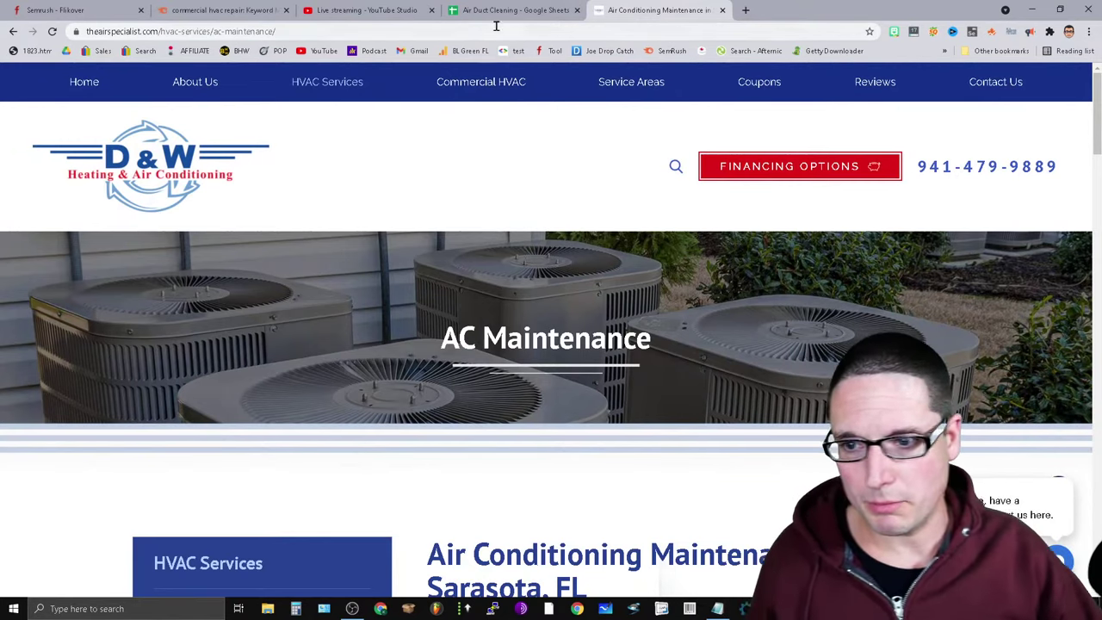
{"action": "left_click", "coordinate": [84, 81]}
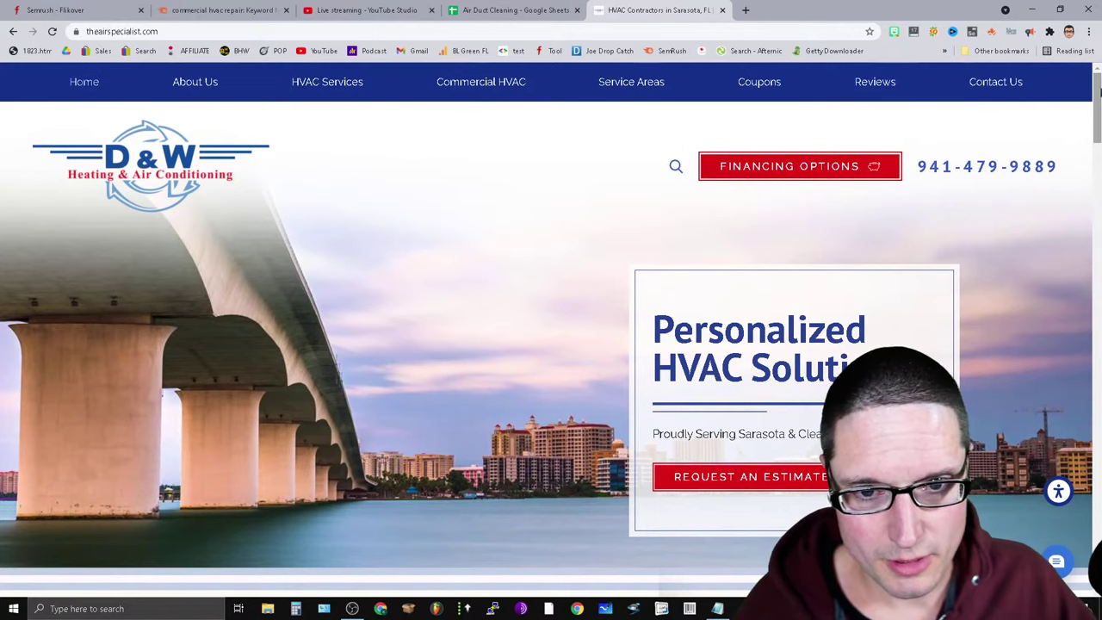
Copy the home page's SEO title from SEO Pro and review the home page content.
{"action": "left_click", "coordinate": [992, 31]}
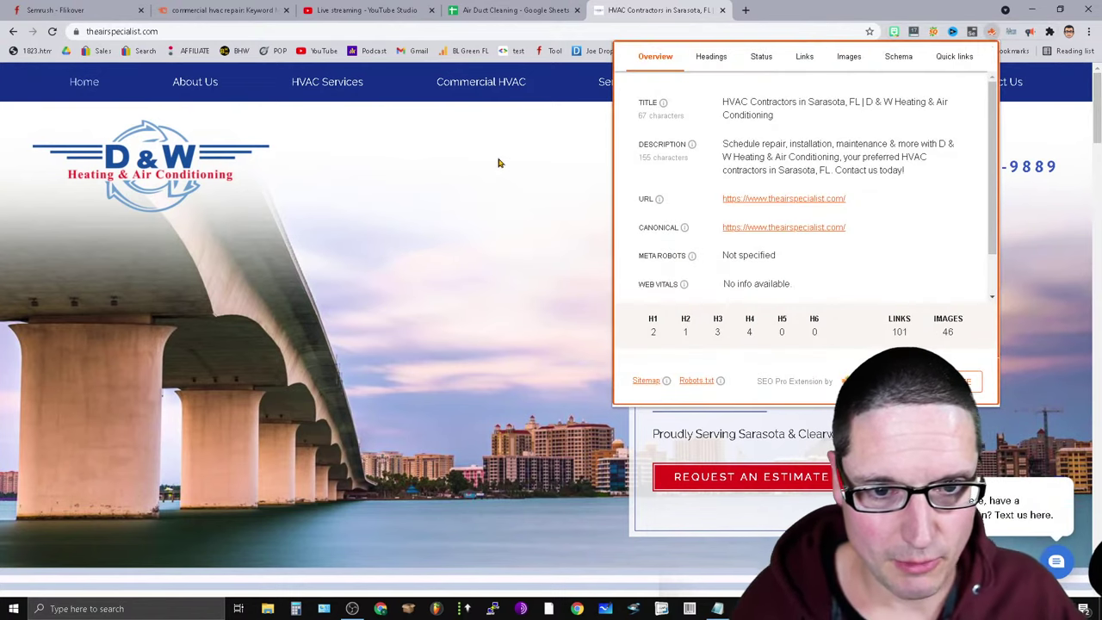
{"action": "left_click_drag", "start_coordinate": [788, 116], "coordinate": [723, 101]}
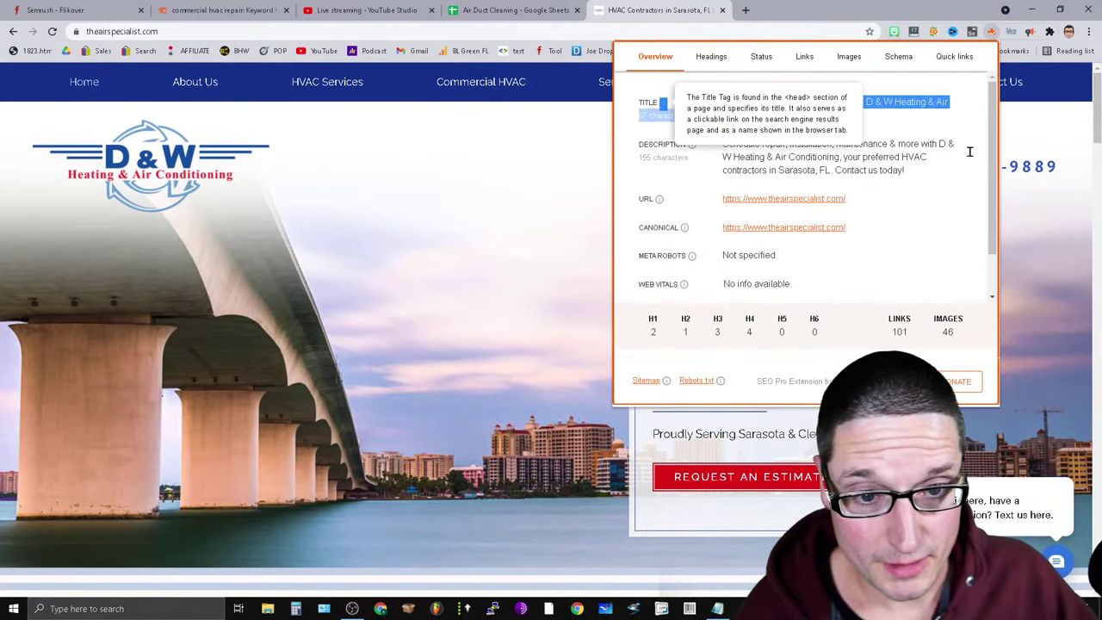
{"action": "key", "text": "Escape"}
{"action": "scroll", "coordinate": [551, 345], "scroll_direction": "down", "scroll_amount": 5}
{"action": "scroll", "coordinate": [552, 345], "scroll_direction": "down", "scroll_amount": 15}
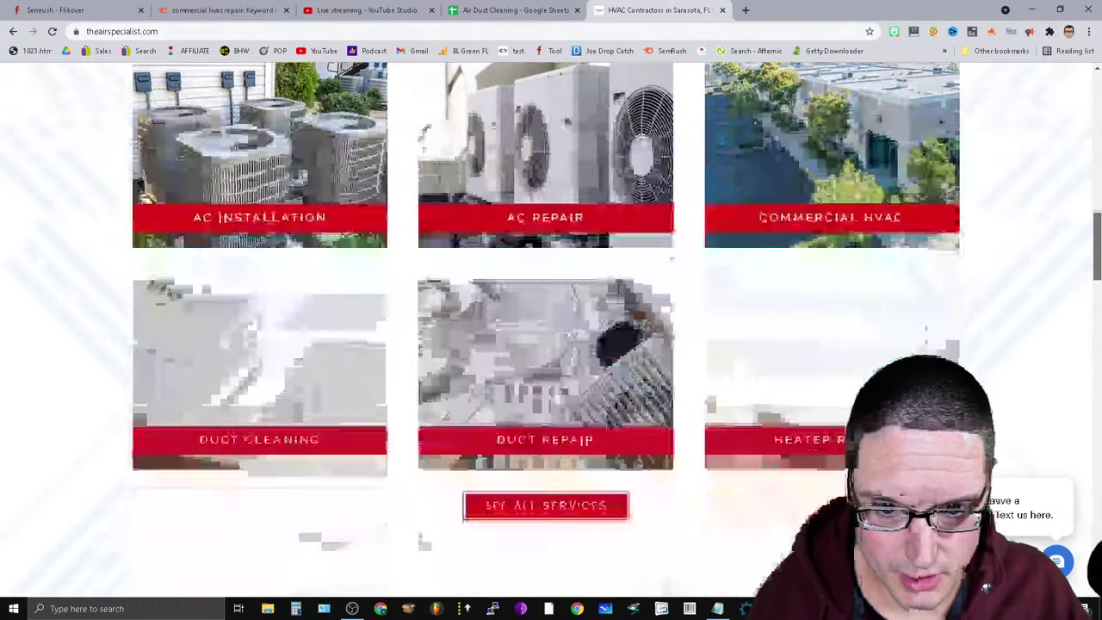
{"action": "scroll", "coordinate": [313, 213], "scroll_direction": "up", "scroll_amount": 3}
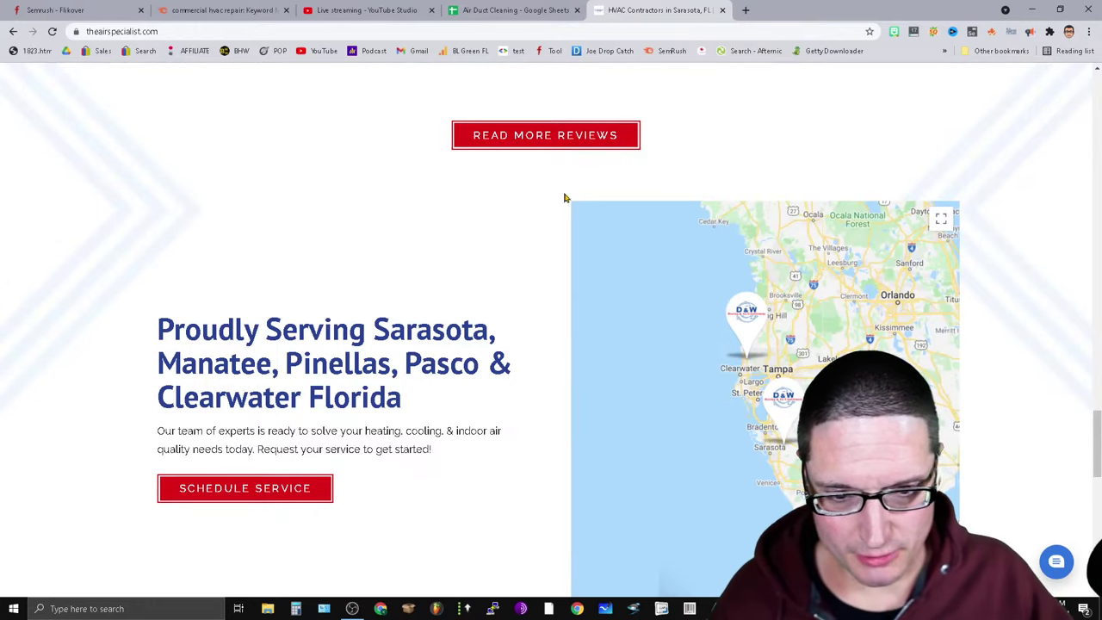
{"action": "scroll", "coordinate": [644, 426], "scroll_direction": "up", "scroll_amount": 5}
{"action": "scroll", "coordinate": [575, 288], "scroll_direction": "up", "scroll_amount": 8}
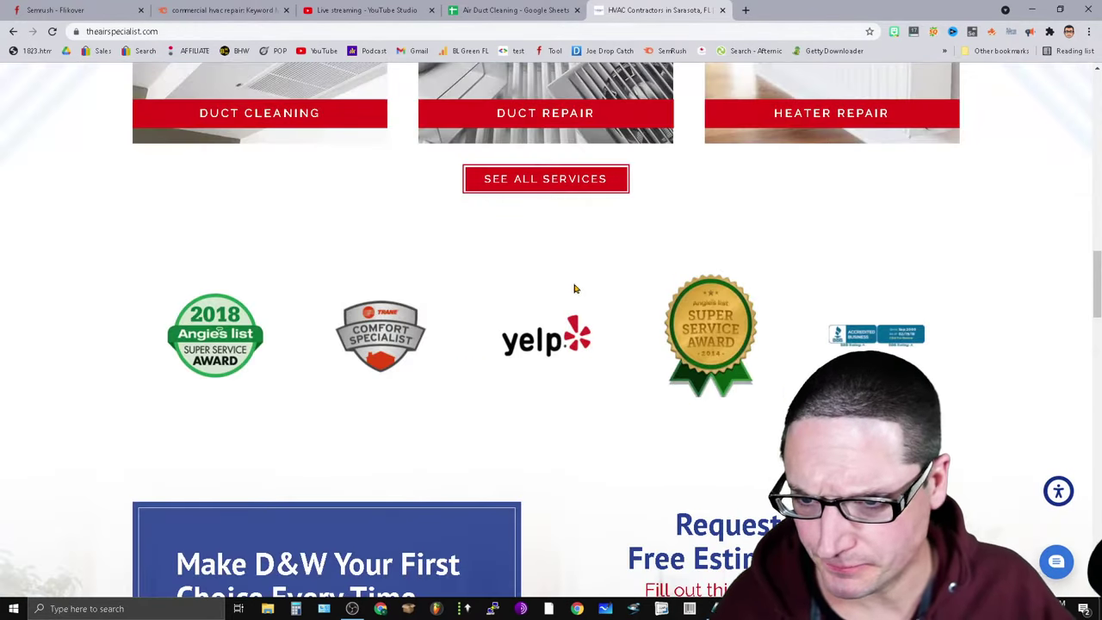
{"action": "scroll", "coordinate": [270, 278], "scroll_direction": "down", "scroll_amount": 4}
{"action": "scroll", "coordinate": [487, 456], "scroll_direction": "down", "scroll_amount": 10}
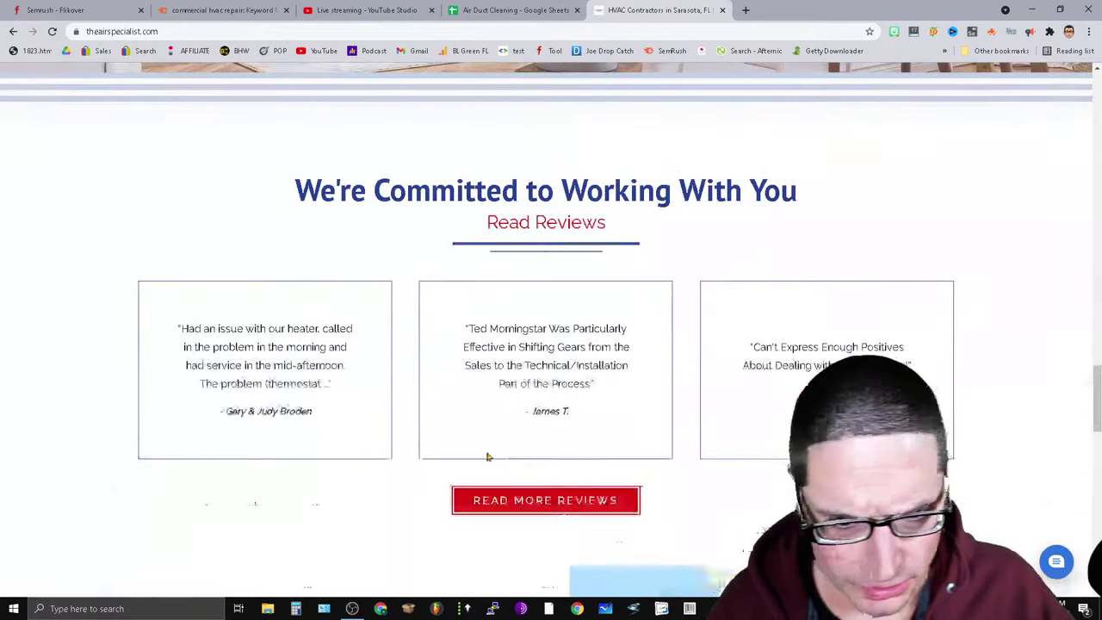
{"action": "scroll", "coordinate": [603, 549], "scroll_direction": "down", "scroll_amount": 6}
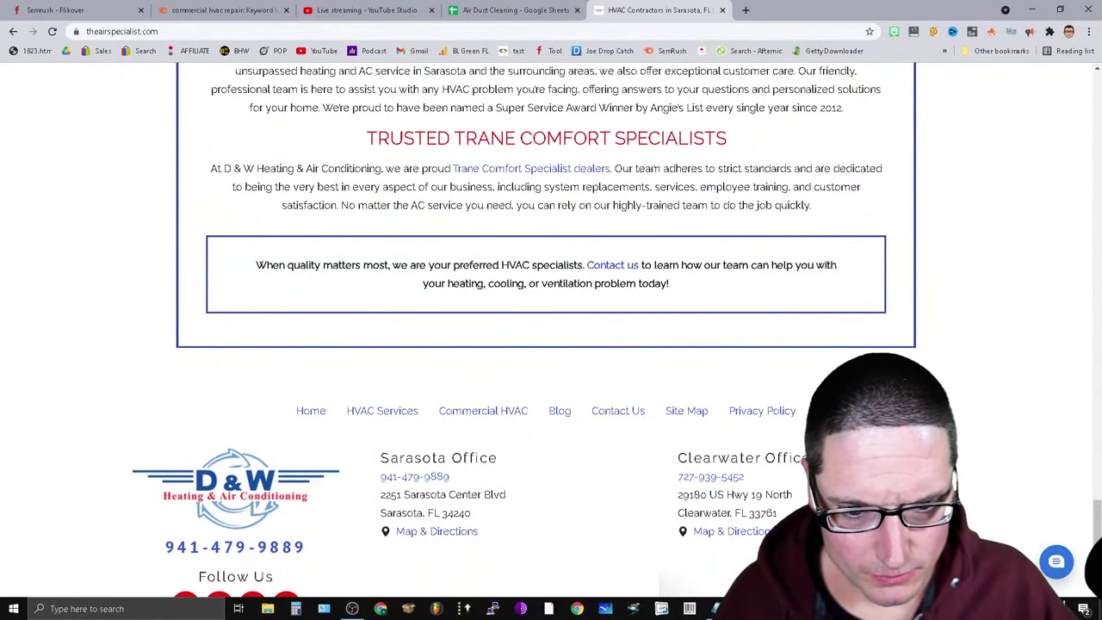
{"action": "scroll", "coordinate": [1096, 592], "scroll_direction": "down", "scroll_amount": 2}
{"action": "scroll", "coordinate": [1095, 591], "scroll_direction": "up", "scroll_amount": 20}
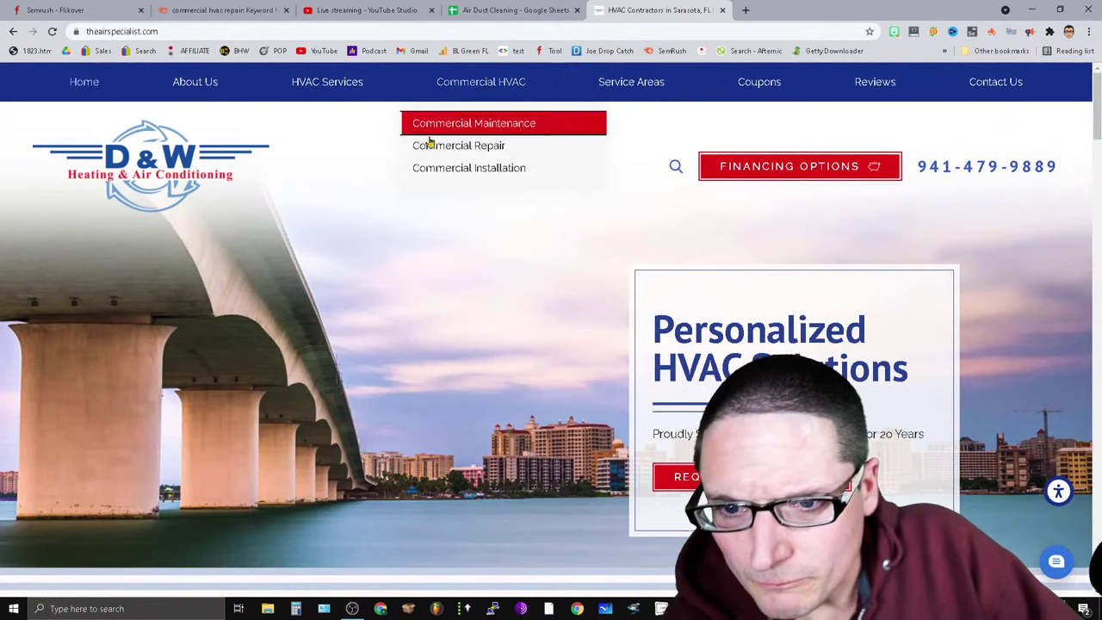
Open the AC Repair service page from HVAC Services and launch SEOquake on it.
{"action": "mouse_move", "coordinate": [361, 94]}
{"action": "left_click", "coordinate": [322, 123]}
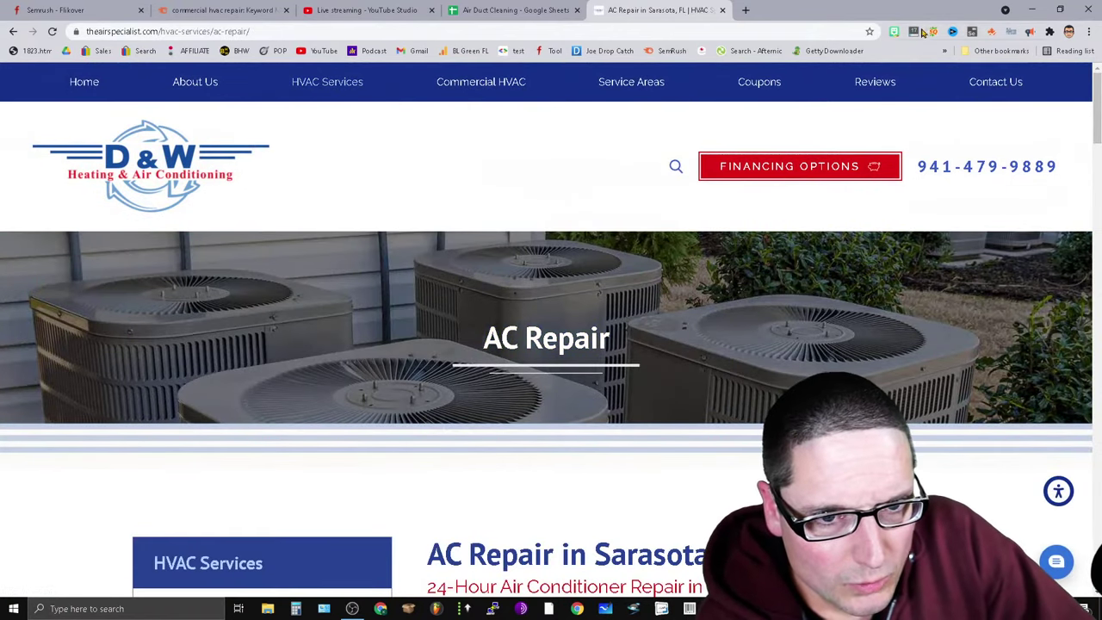
{"action": "left_click", "coordinate": [931, 32]}
Open the AC Repair keyword density report and select its 1170 total words.
{"action": "left_click", "coordinate": [713, 55]}
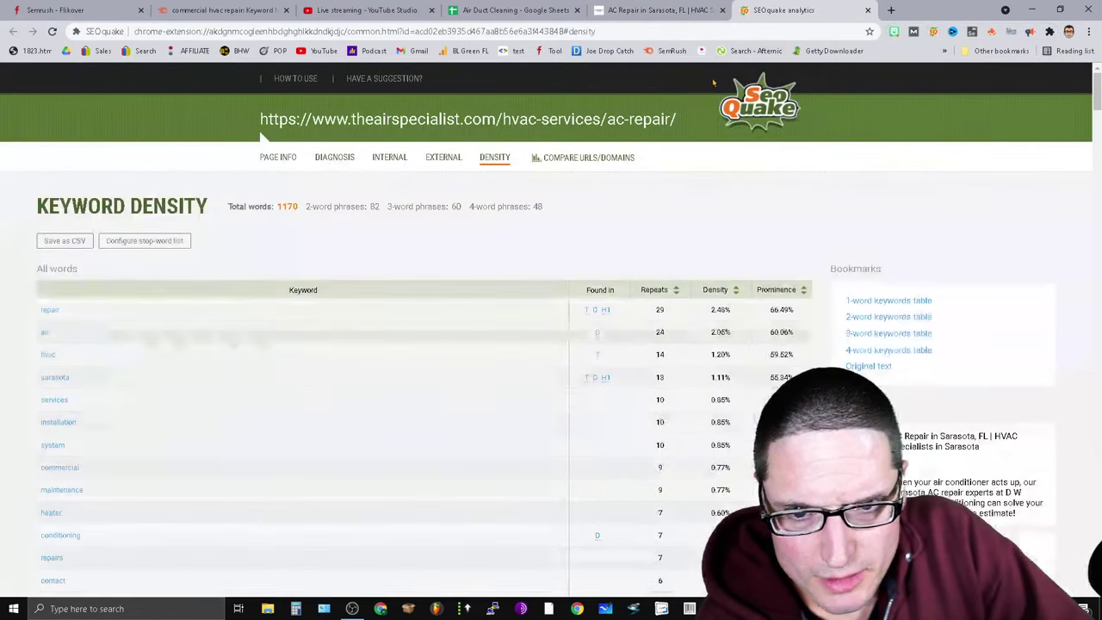
{"action": "double_click", "coordinate": [287, 206]}
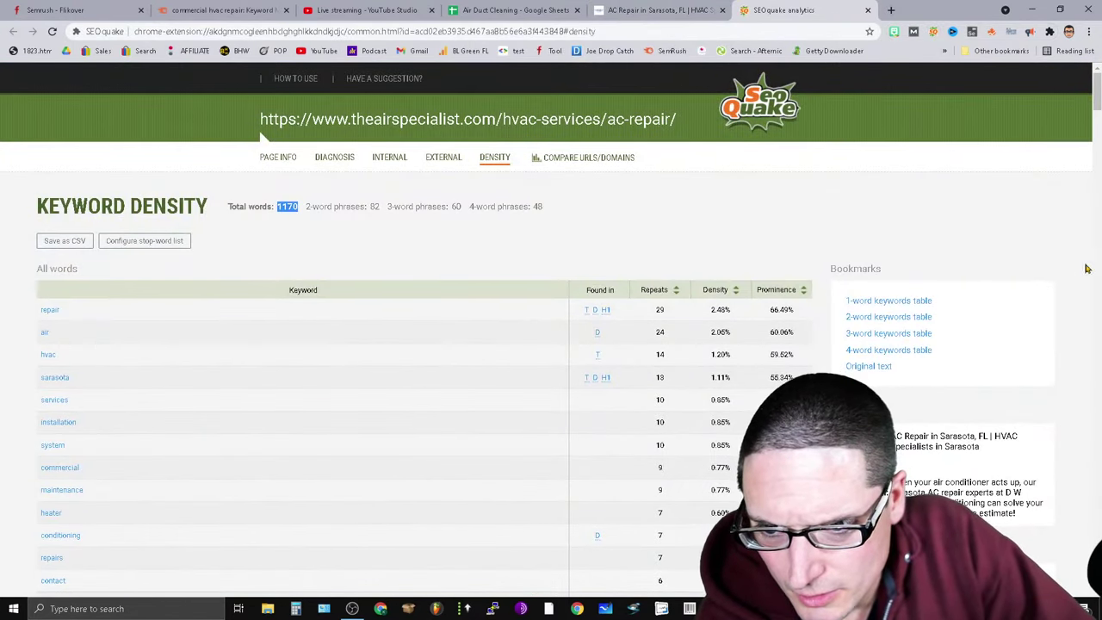
{"action": "left_click", "coordinate": [666, 11]}
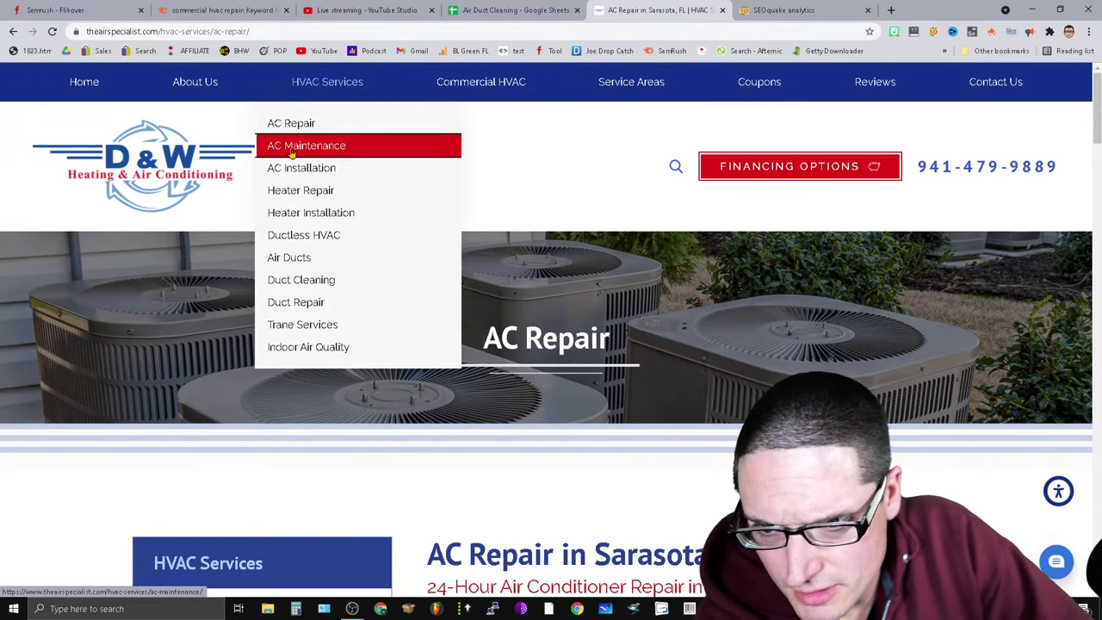
Open the AC Maintenance page's SEOquake density report and select its 1183 total words.
{"action": "left_click", "coordinate": [291, 146]}
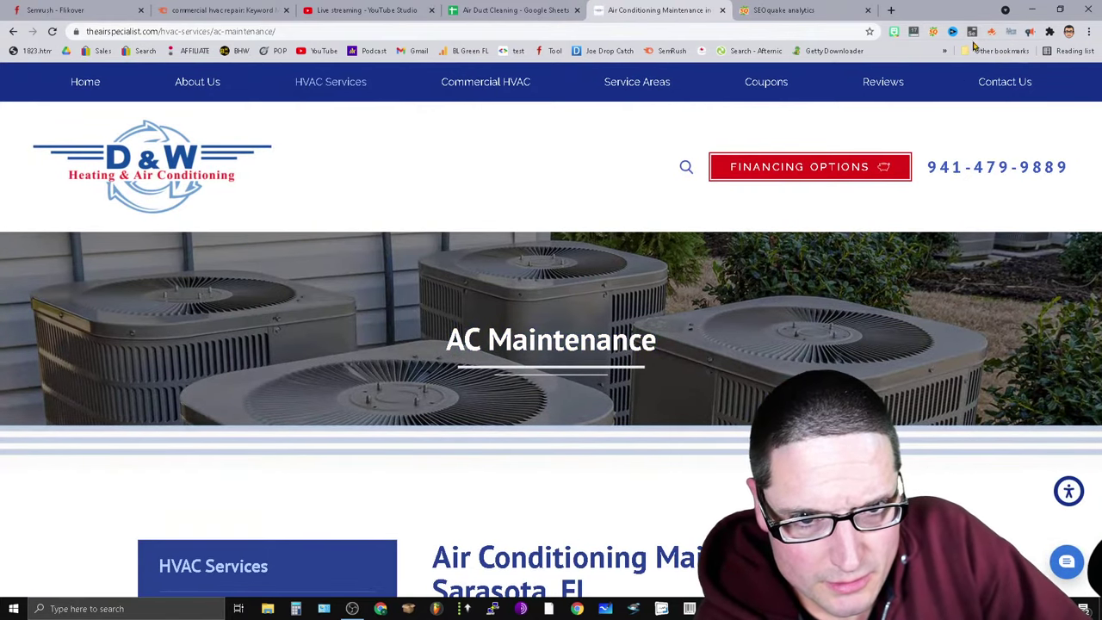
{"action": "left_click", "coordinate": [934, 31]}
{"action": "left_click", "coordinate": [721, 55]}
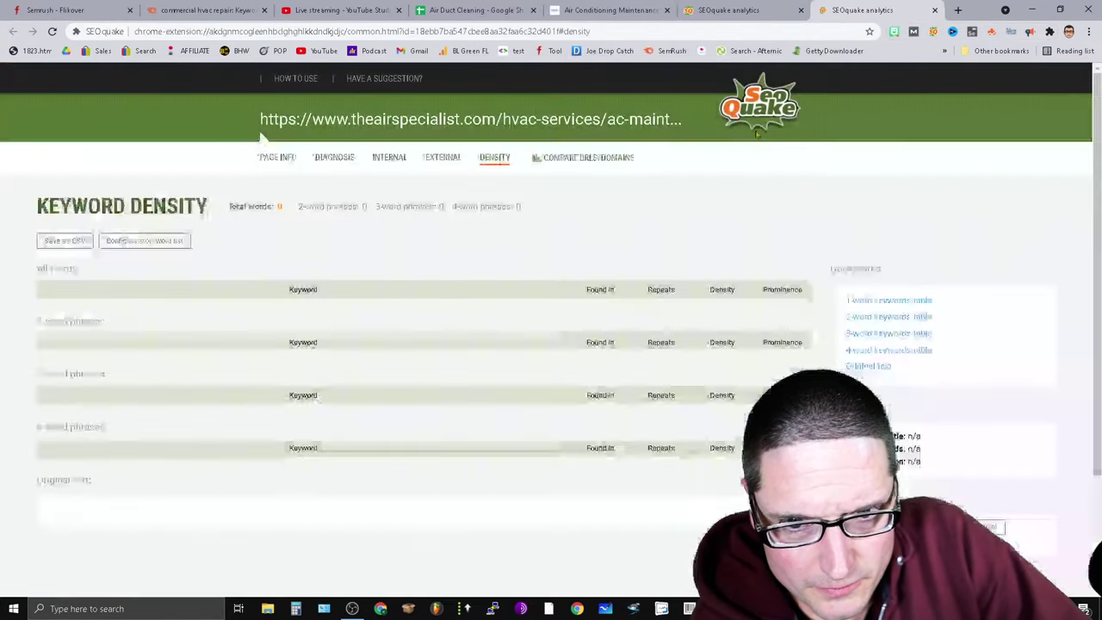
{"action": "double_click", "coordinate": [293, 206]}
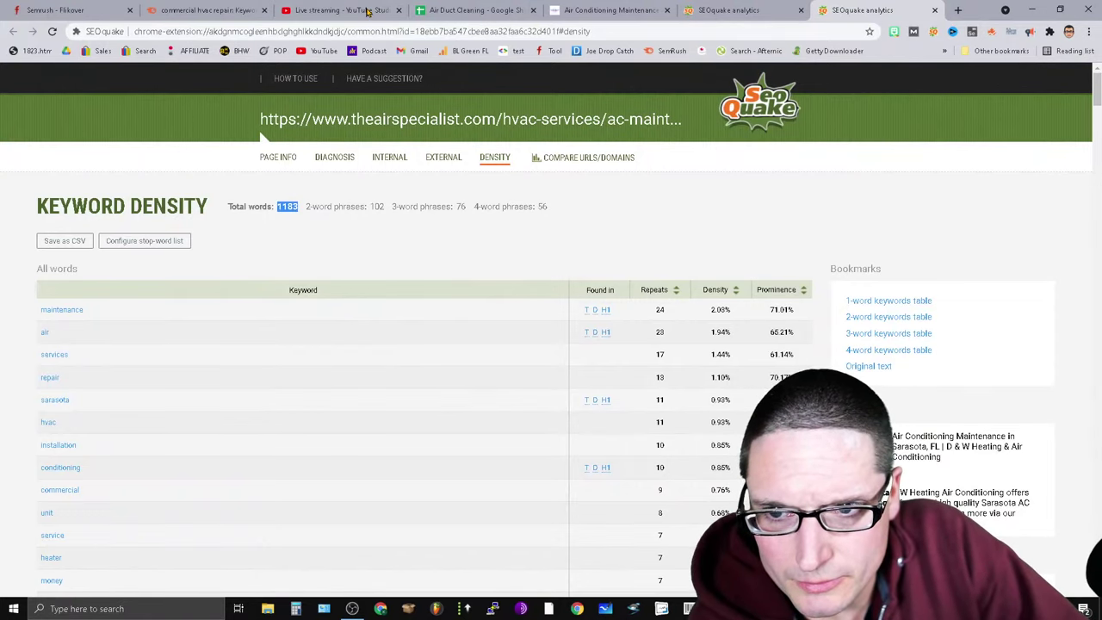
{"action": "left_click", "coordinate": [566, 7]}
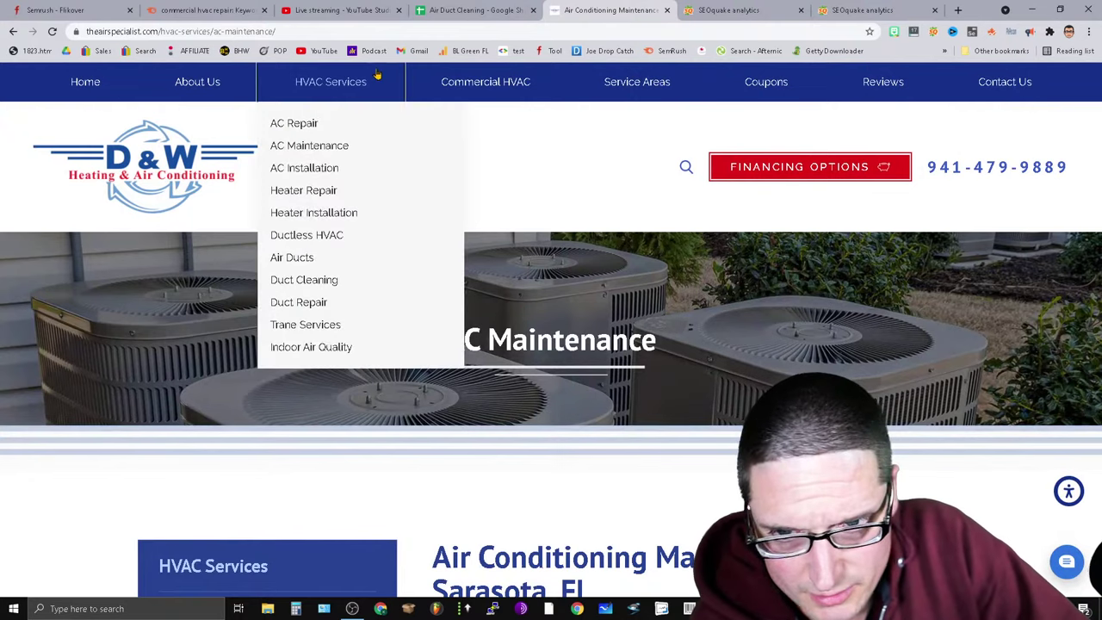
Open the AC Installation page's SEOquake density report and select its 1067 total words.
{"action": "mouse_move", "coordinate": [338, 90]}
{"action": "left_click", "coordinate": [325, 178]}
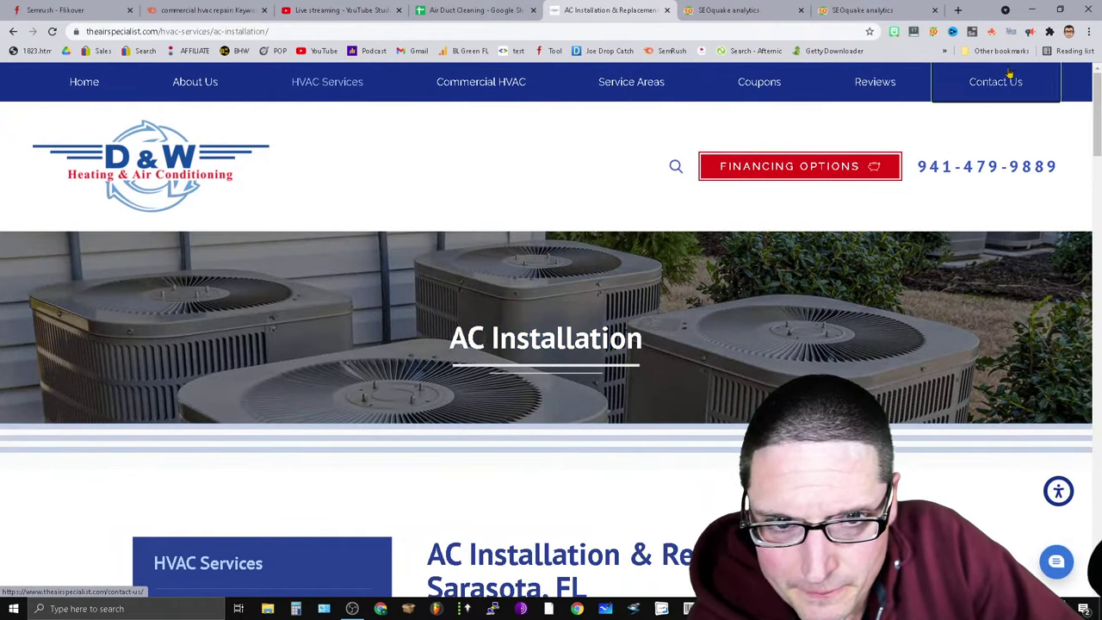
{"action": "left_click", "coordinate": [935, 35]}
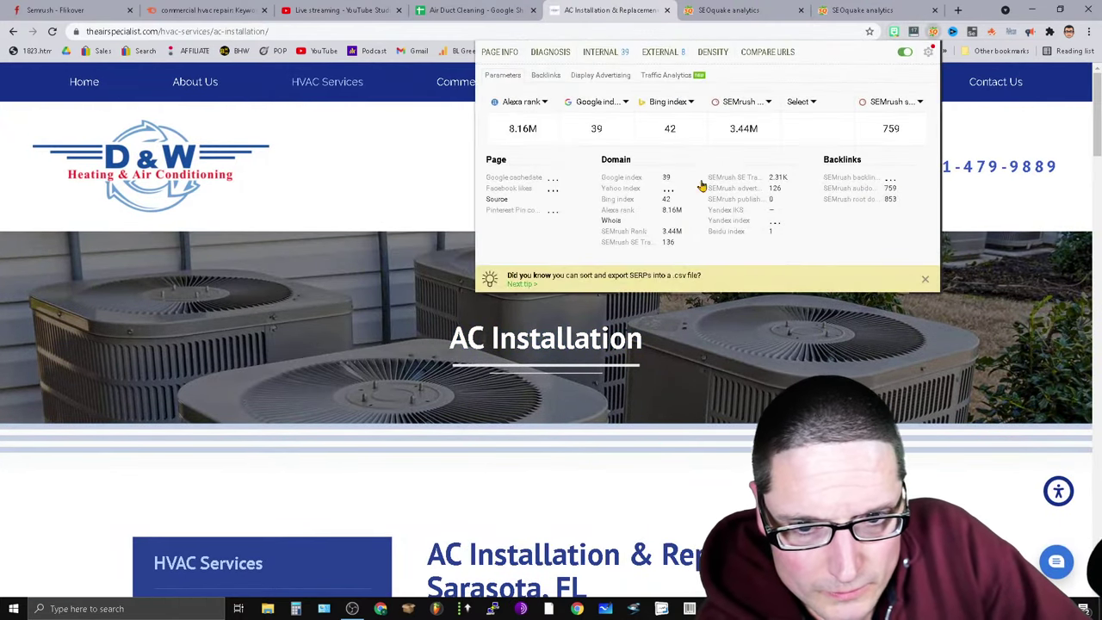
{"action": "left_click", "coordinate": [713, 52]}
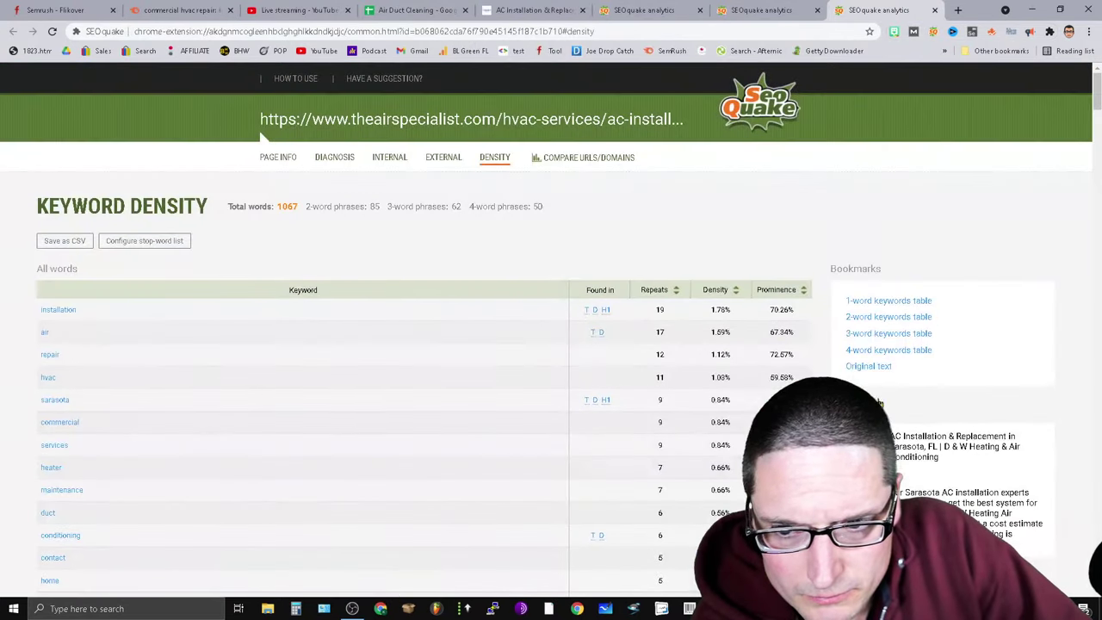
{"action": "double_click", "coordinate": [288, 206]}
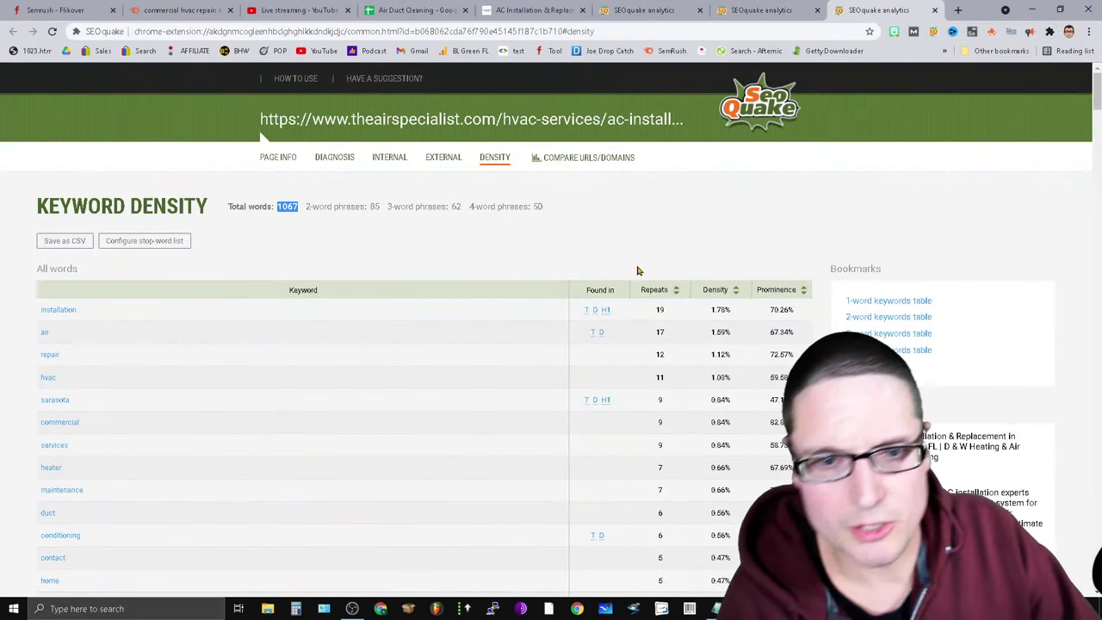
Search Google for 'hvac ac repair sarasota' in a new tab.
{"action": "left_click", "coordinate": [958, 10]}
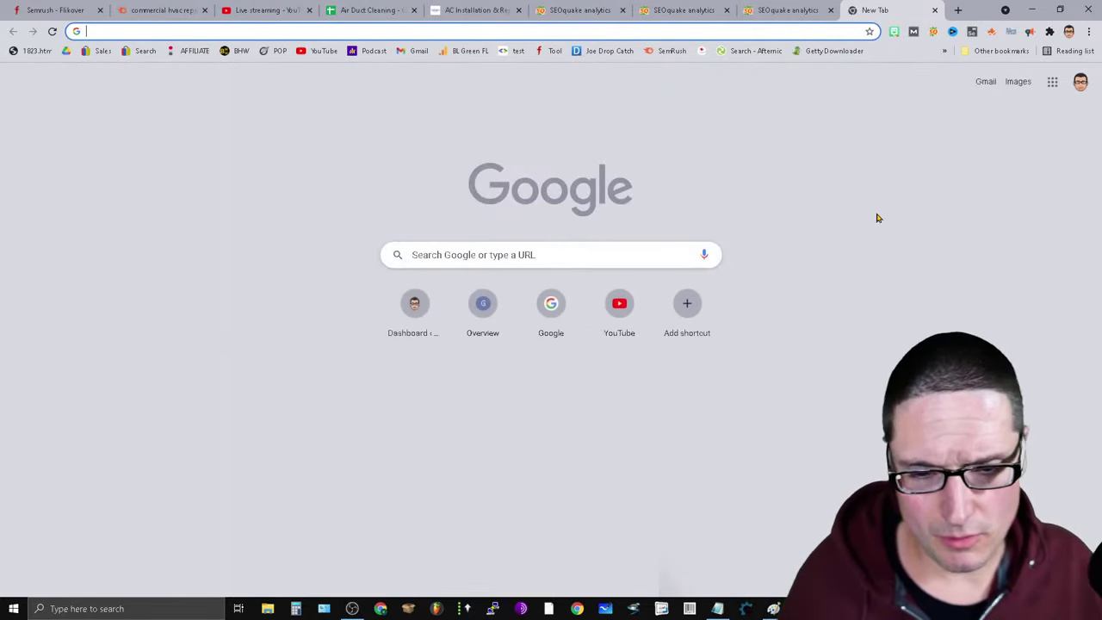
{"action": "left_click", "coordinate": [589, 261]}
{"action": "type", "text": "a"}
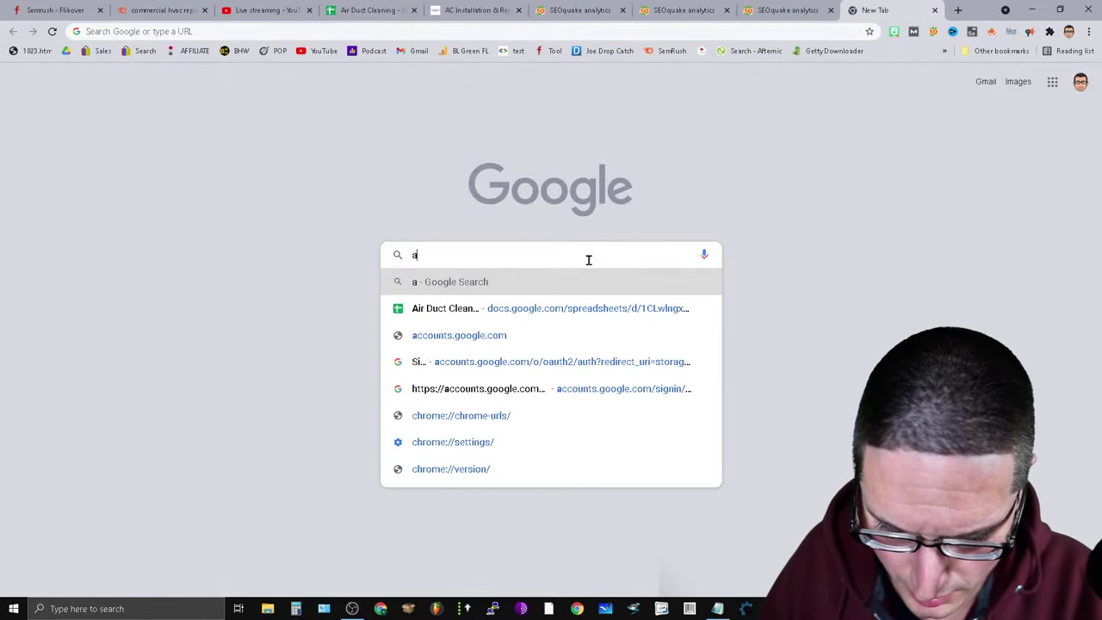
{"action": "key", "text": "BackSpace"}
{"action": "type", "text": "hv"}
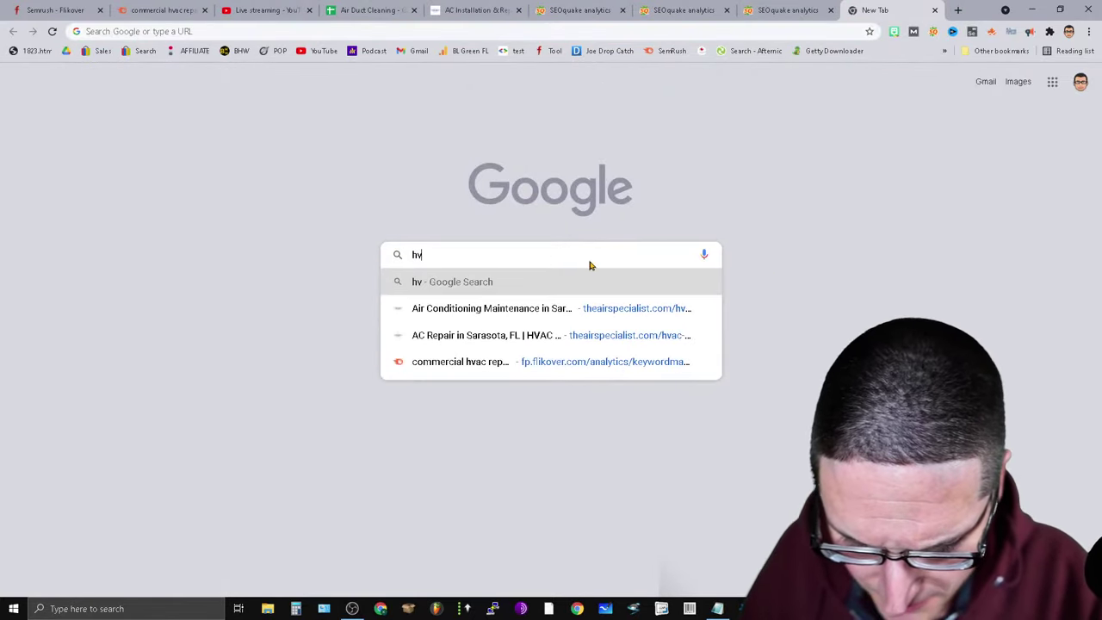
{"action": "type", "text": "ac "}
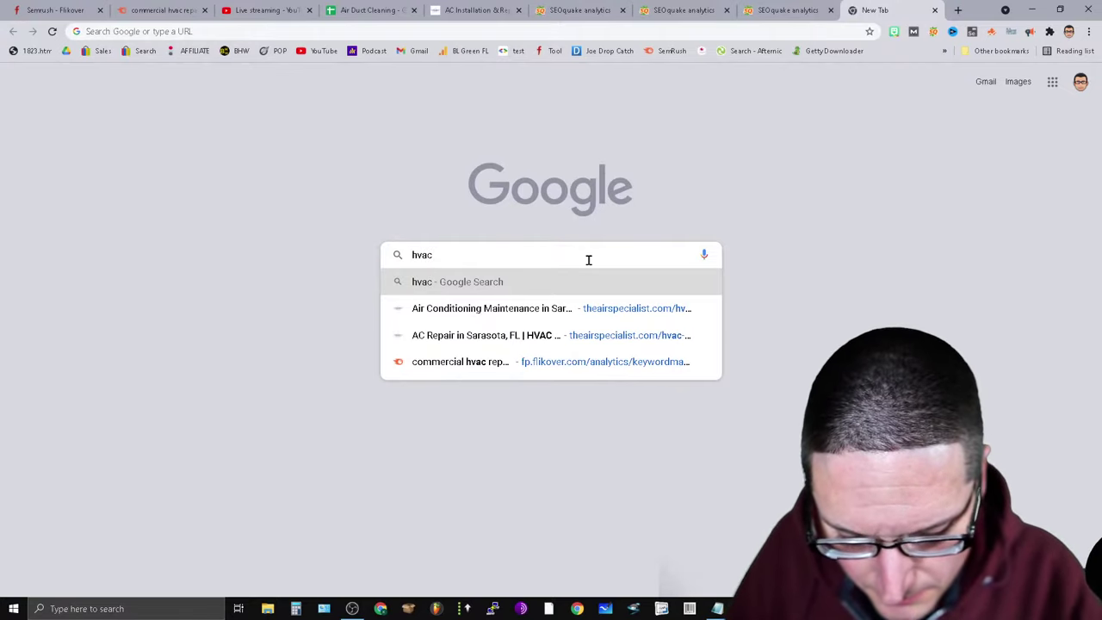
{"action": "type", "text": "ac rep"}
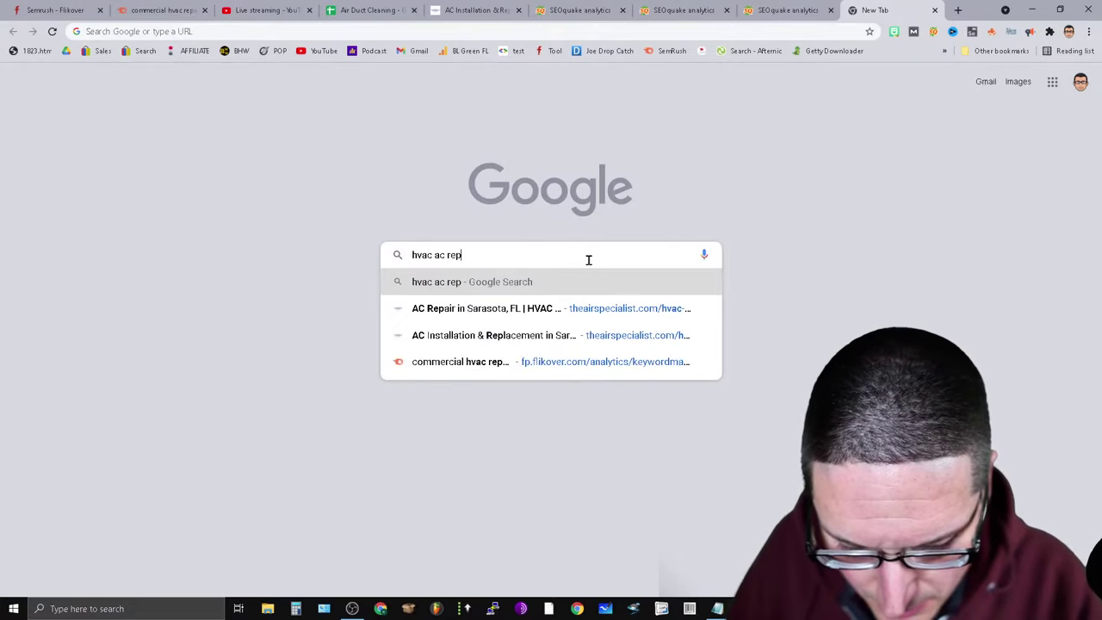
{"action": "type", "text": "air sarasota"}
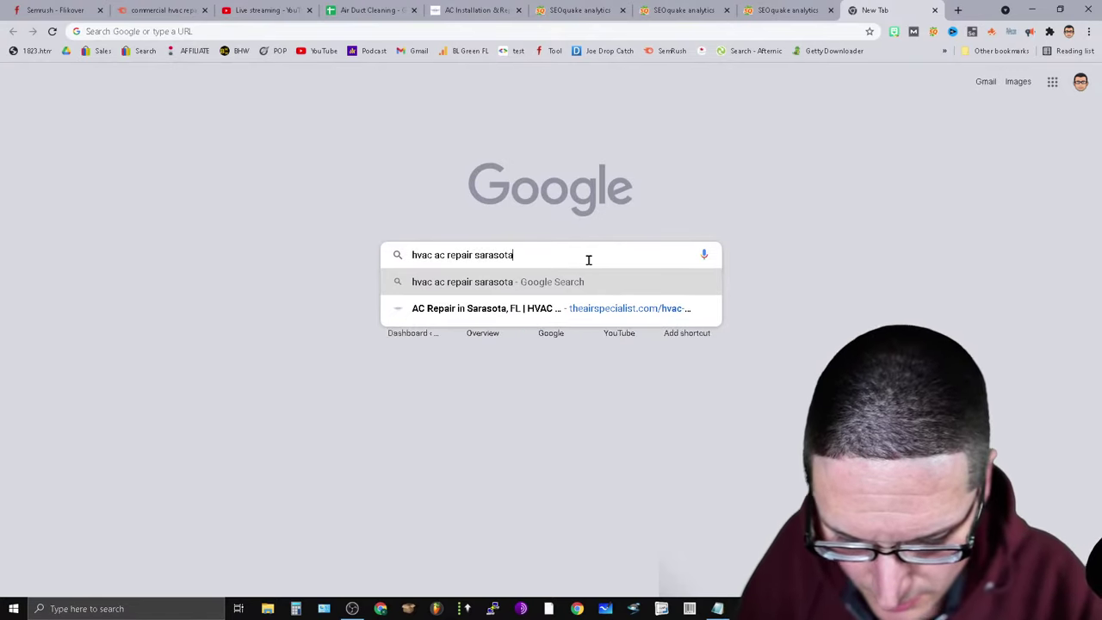
{"action": "key", "text": "Return"}
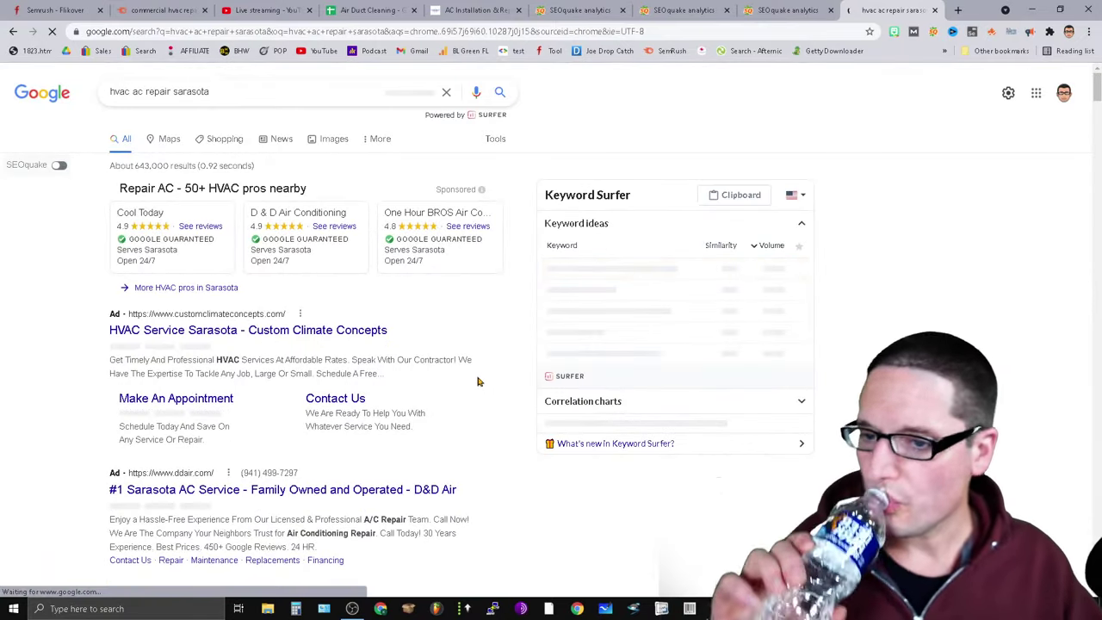
Find the D & W Heating & Air listing in the results, open it, then close it.
{"action": "scroll", "coordinate": [482, 388], "scroll_direction": "down", "scroll_amount": 4}
{"action": "scroll", "coordinate": [363, 510], "scroll_direction": "down", "scroll_amount": 2}
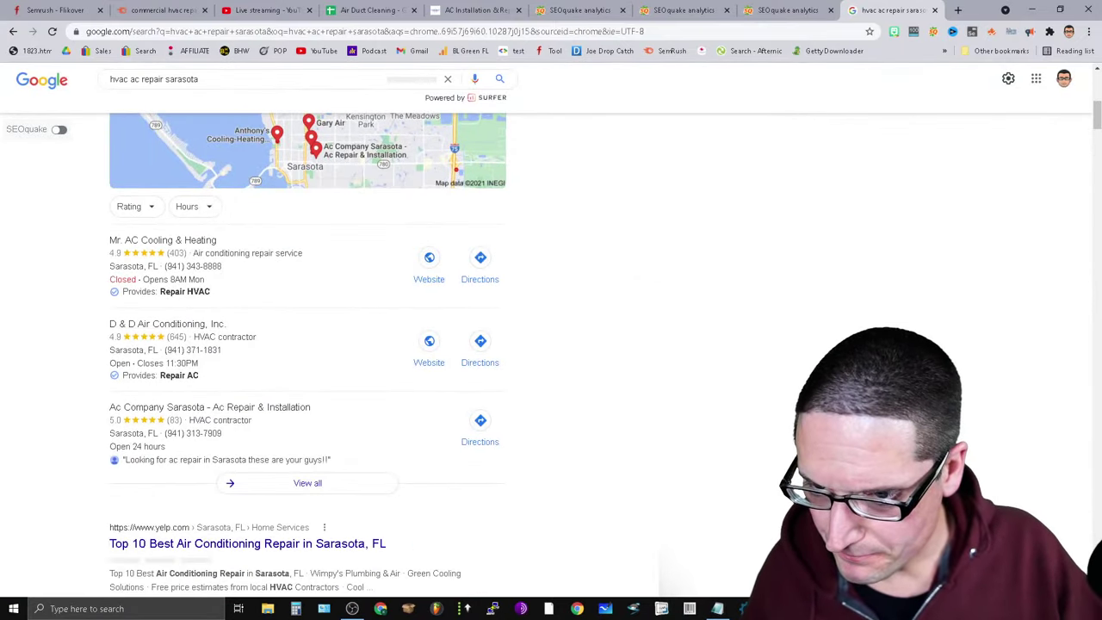
{"action": "scroll", "coordinate": [637, 440], "scroll_direction": "down", "scroll_amount": 2}
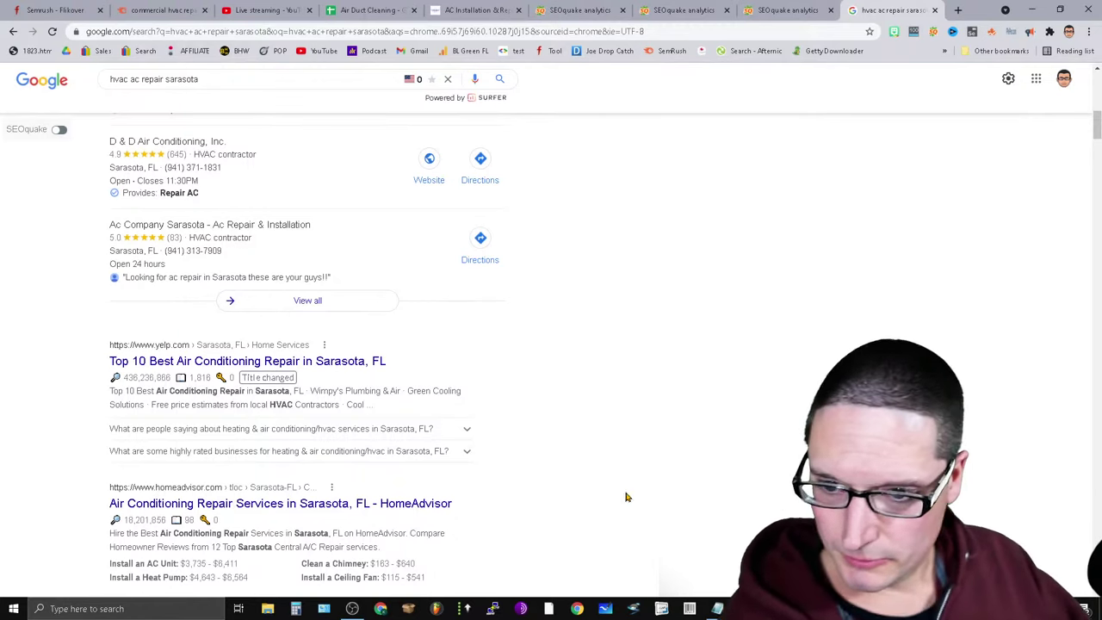
{"action": "scroll", "coordinate": [300, 331], "scroll_direction": "down", "scroll_amount": 2}
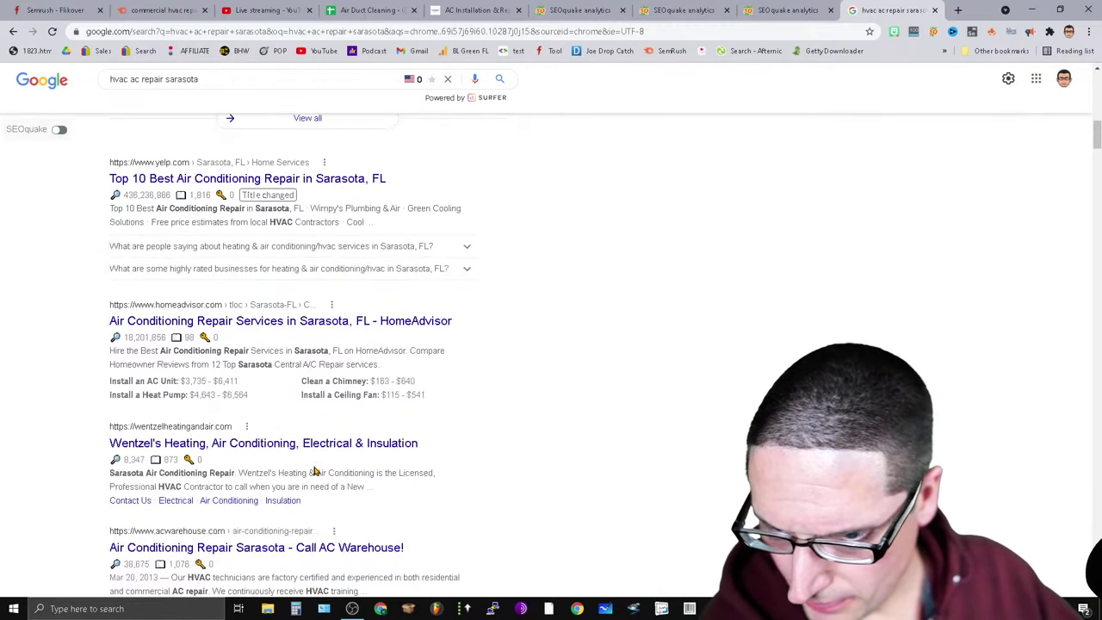
{"action": "scroll", "coordinate": [502, 581], "scroll_direction": "down", "scroll_amount": 2}
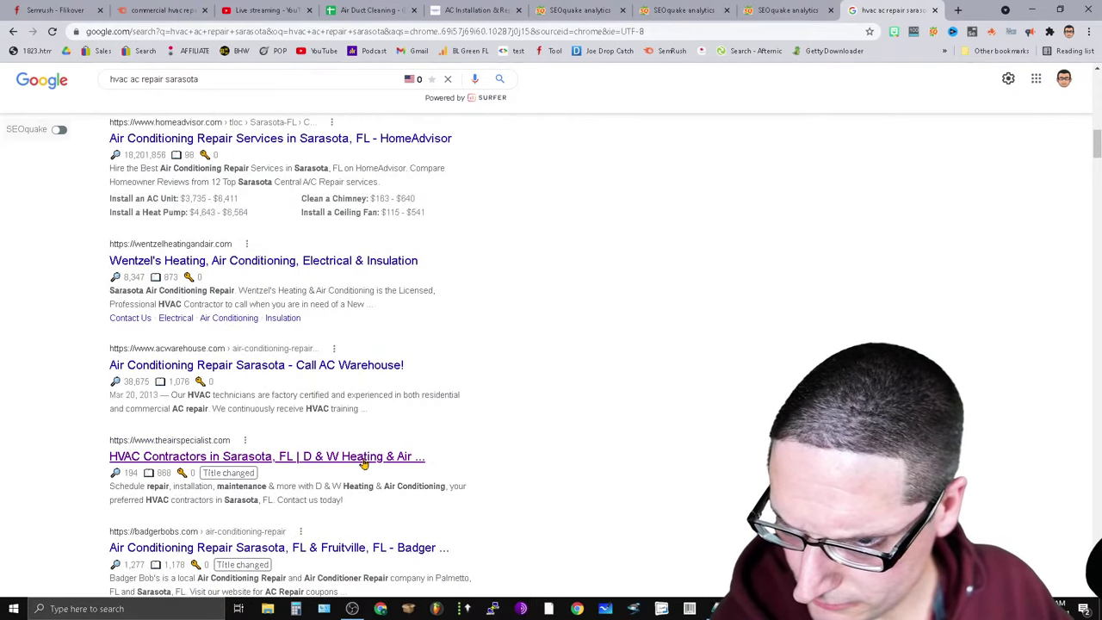
{"action": "left_click", "coordinate": [363, 458]}
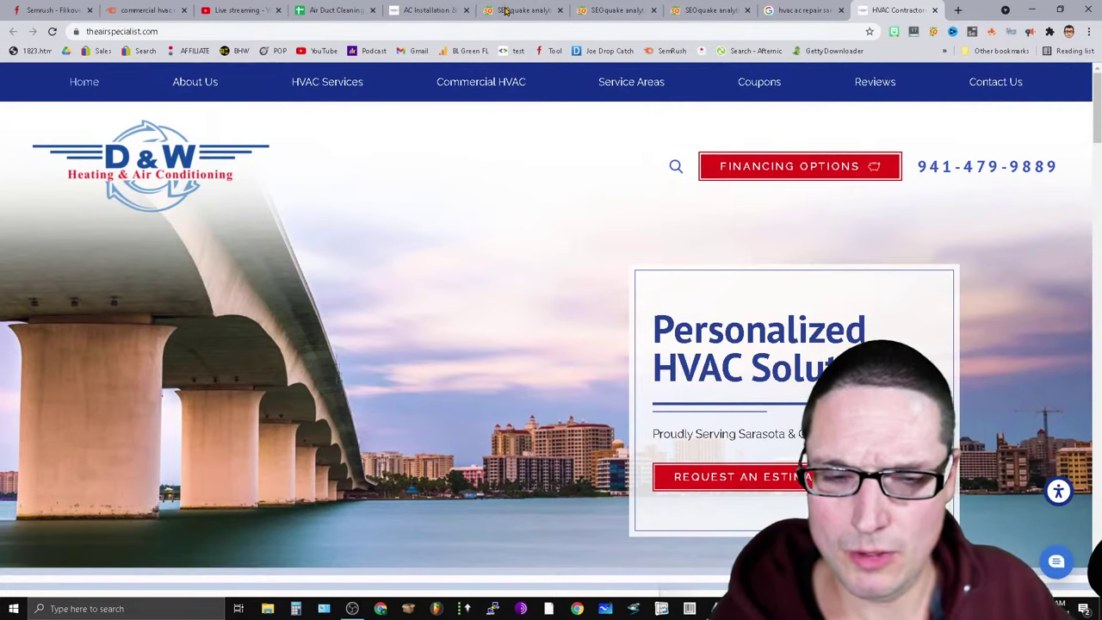
{"action": "left_click", "coordinate": [934, 10]}
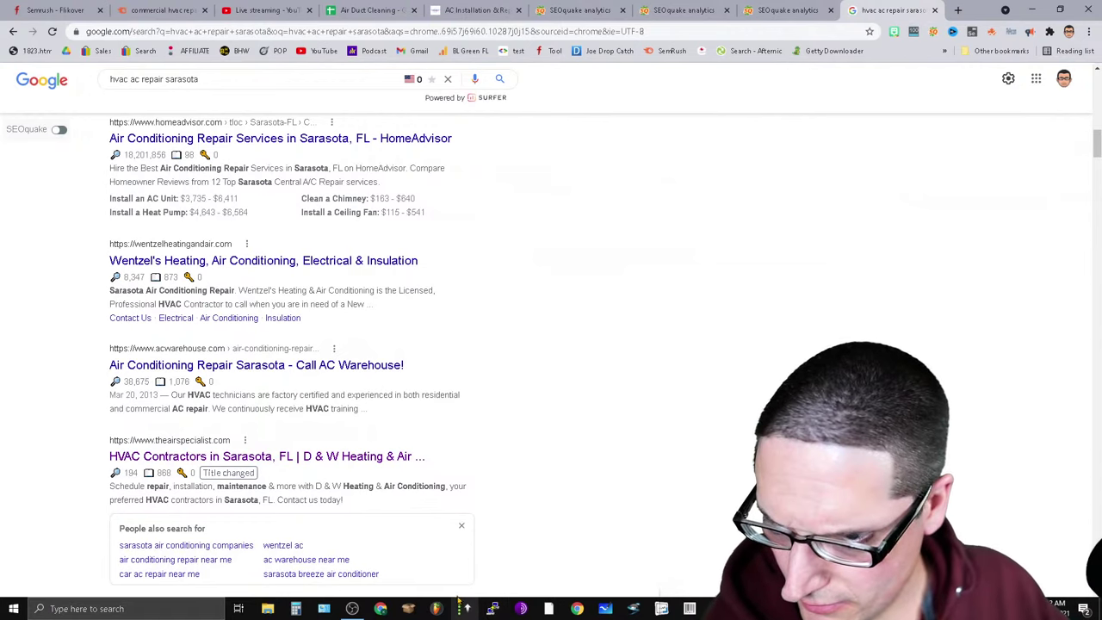
{"action": "right_click", "coordinate": [317, 358]}
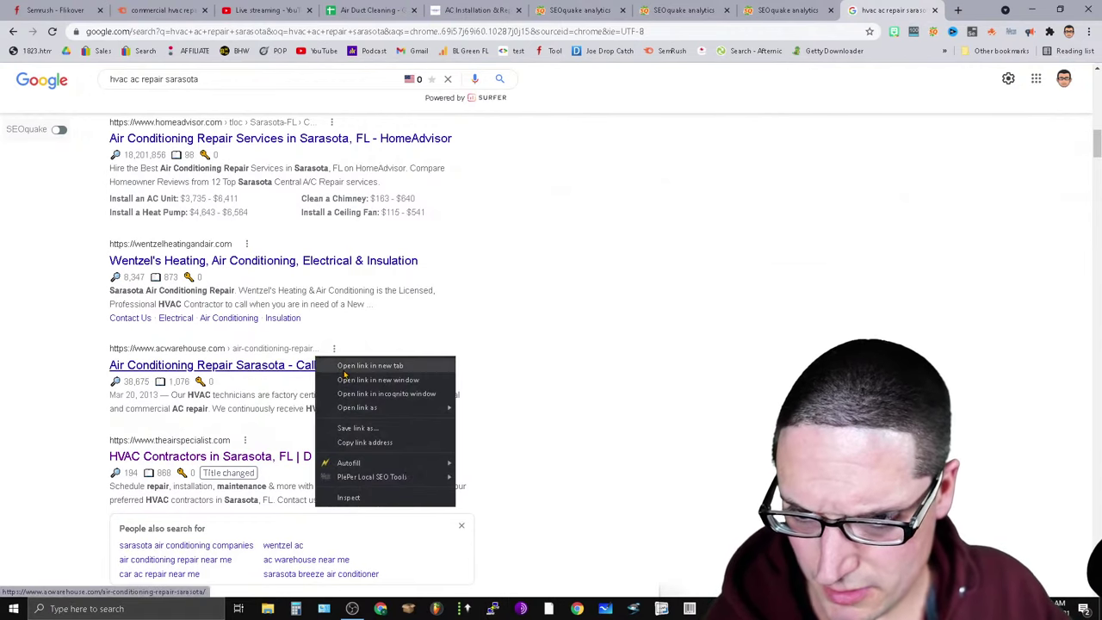
{"action": "left_click", "coordinate": [353, 367]}
{"action": "key", "text": "ctrl+Tab"}
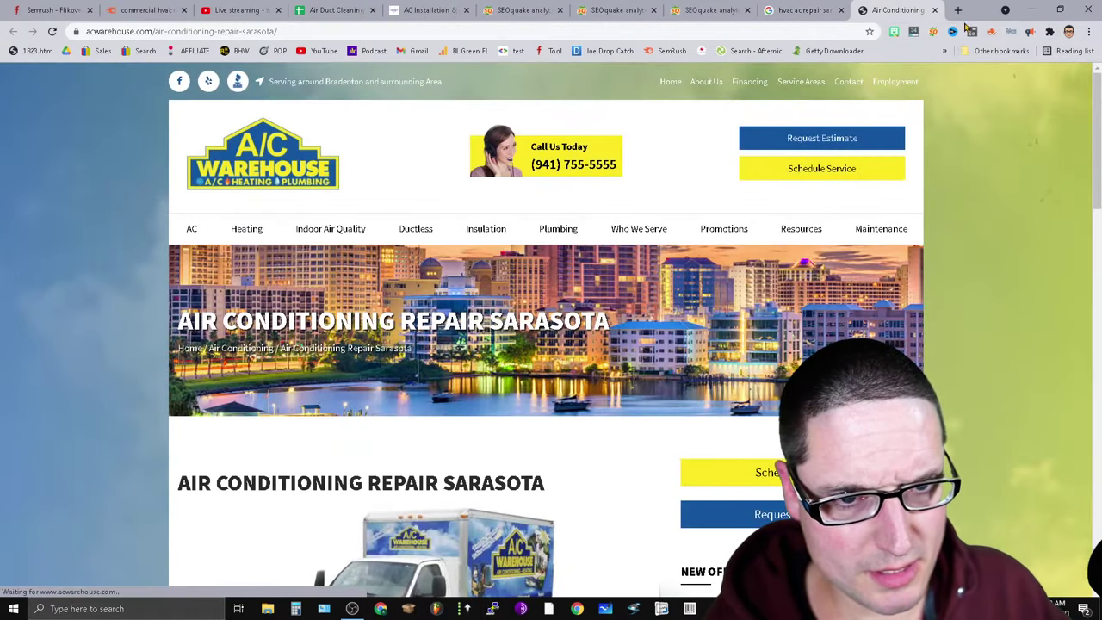
{"action": "left_click", "coordinate": [934, 32]}
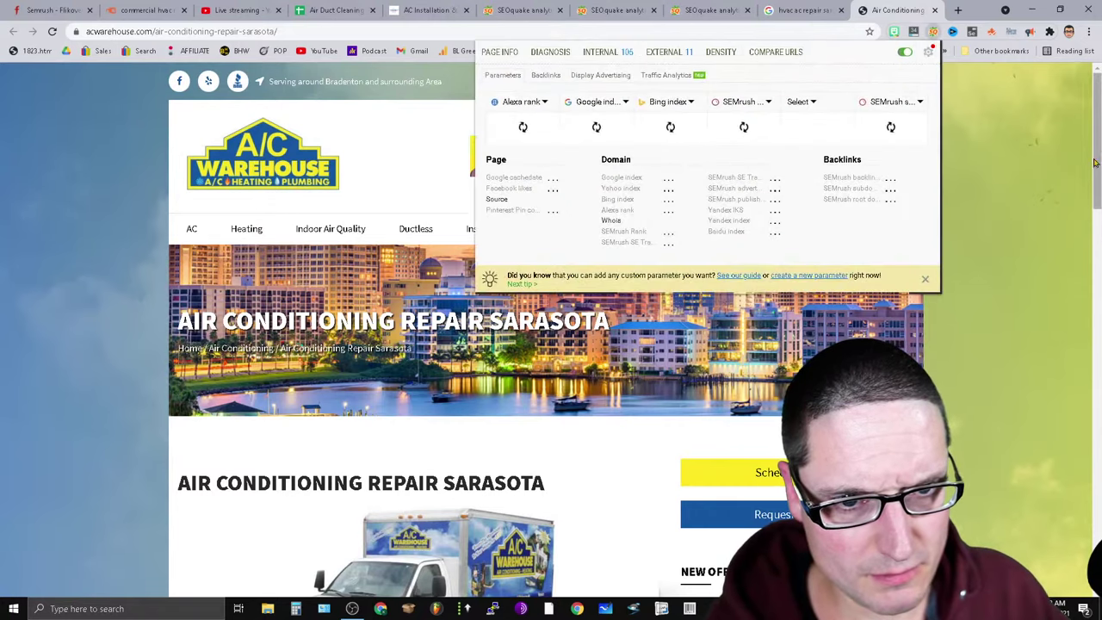
{"action": "left_click", "coordinate": [729, 49]}
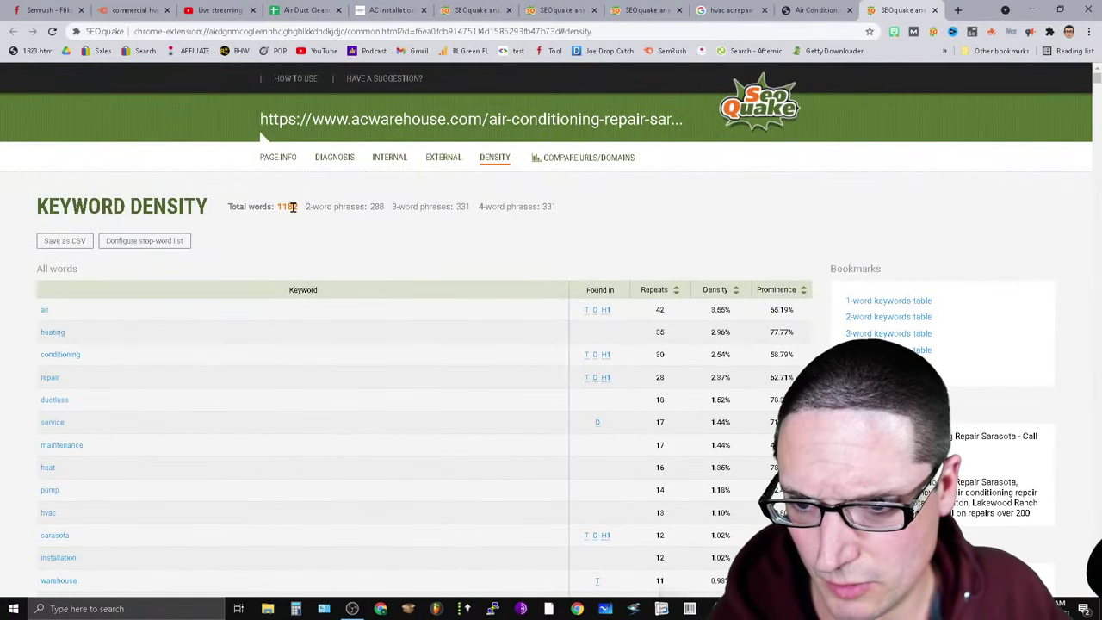
{"action": "double_click", "coordinate": [292, 207]}
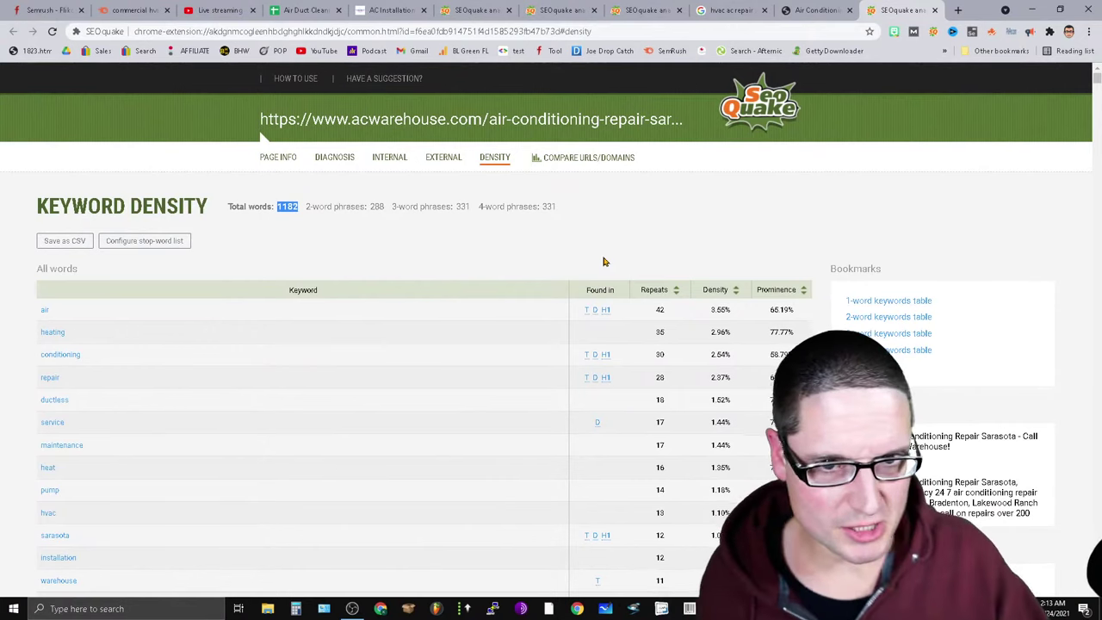
{"action": "left_click", "coordinate": [935, 10]}
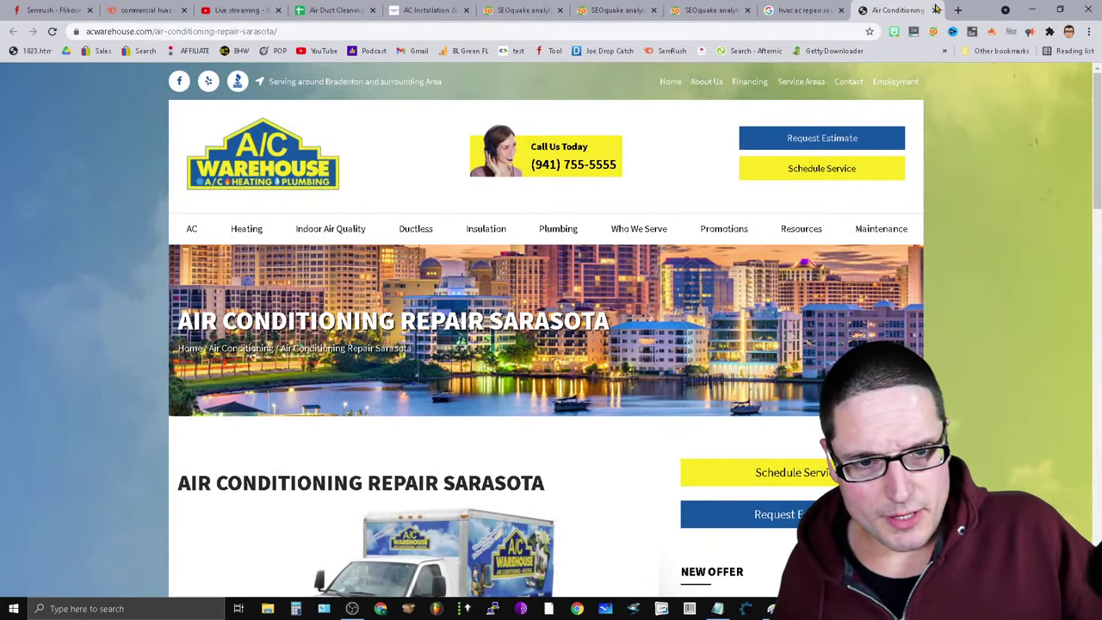
{"action": "left_click", "coordinate": [934, 10]}
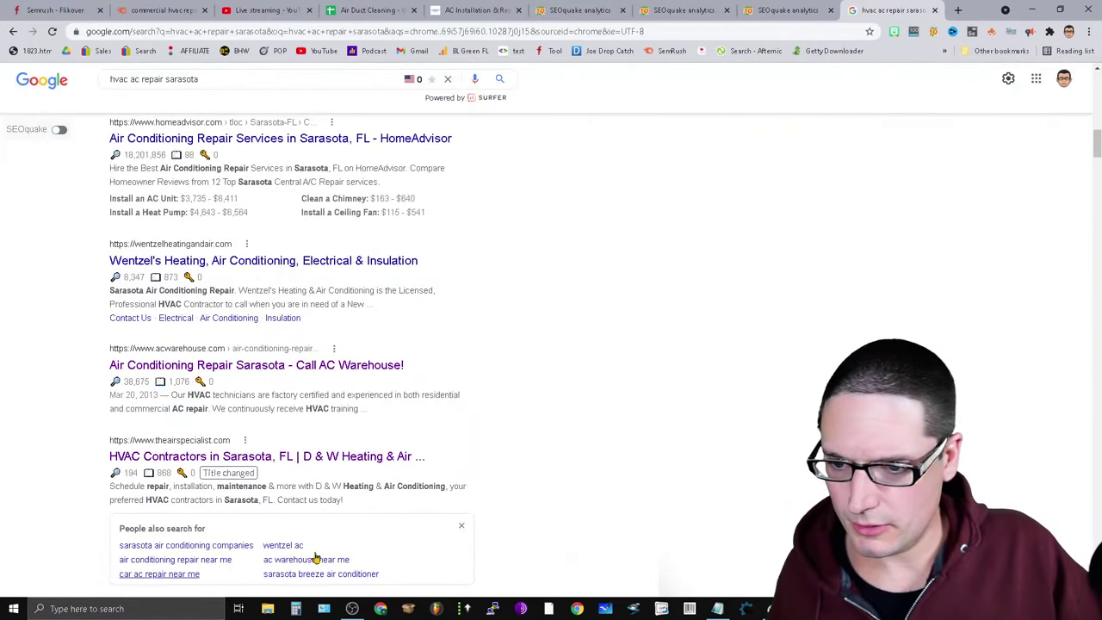
Compare the Google results with the Notepad notes, then return to the 1067-word AC Installation density report.
{"action": "scroll", "coordinate": [316, 558], "scroll_direction": "down", "scroll_amount": 5}
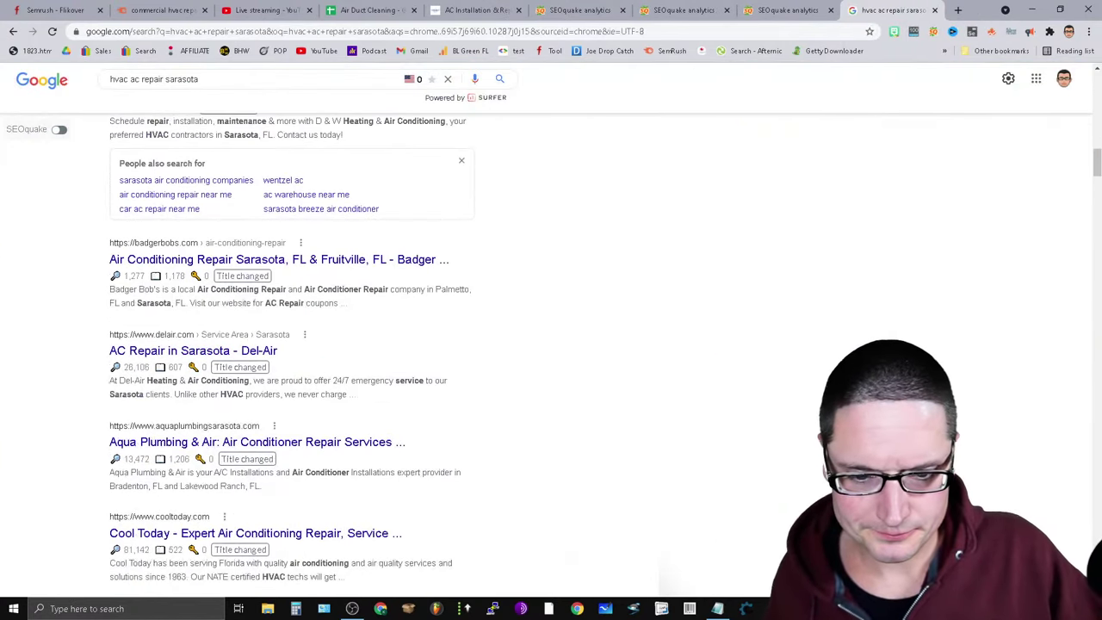
{"action": "left_click", "coordinate": [715, 609]}
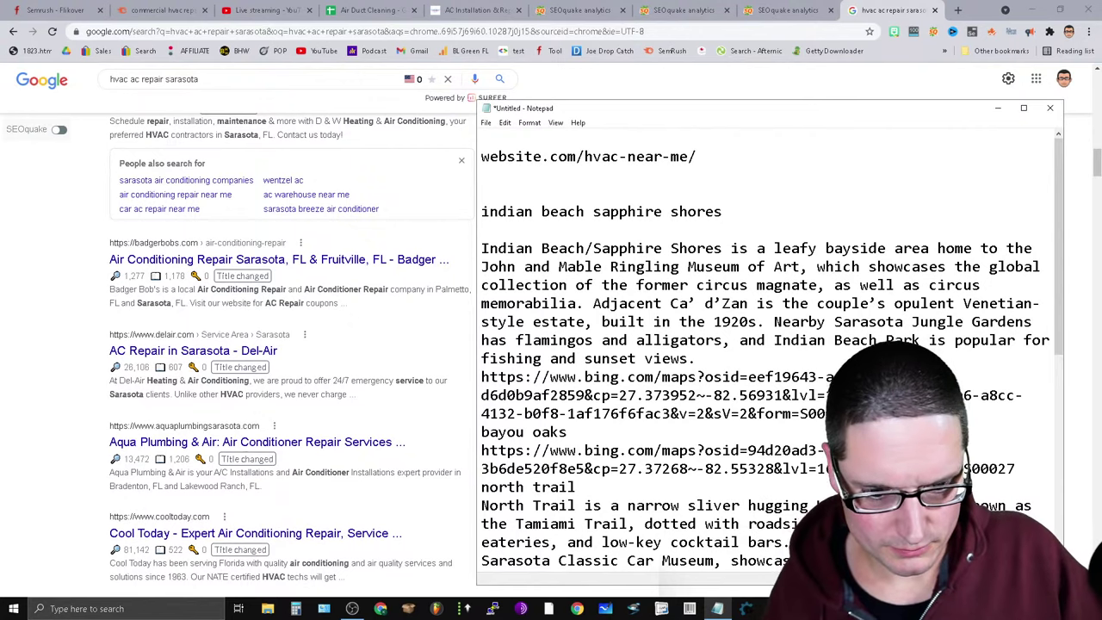
{"action": "left_click", "coordinate": [335, 147]}
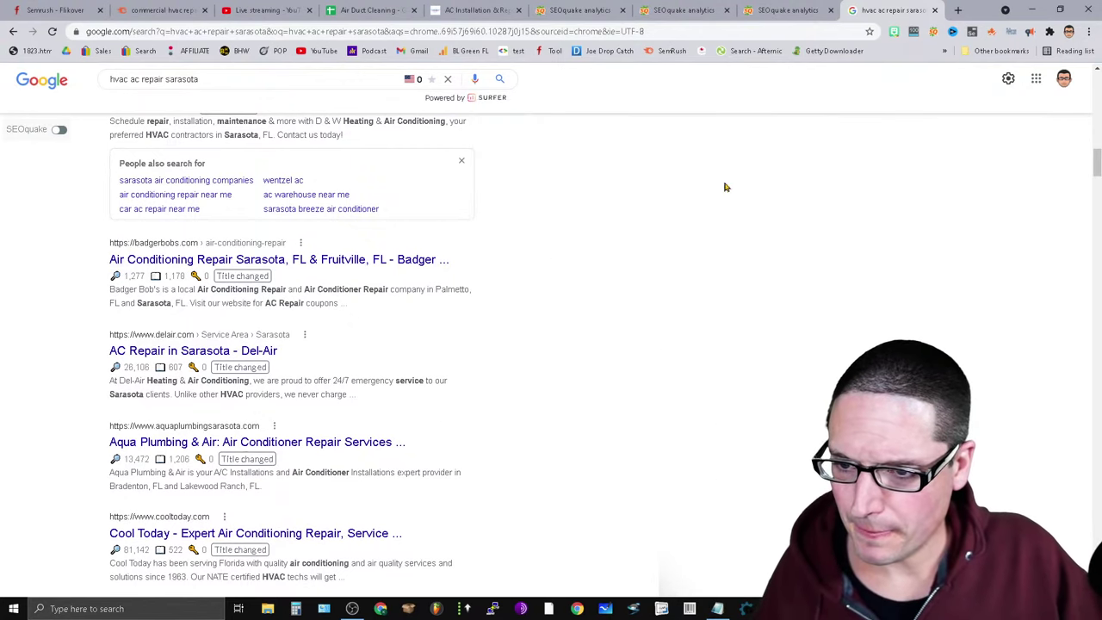
{"action": "scroll", "coordinate": [581, 526], "scroll_direction": "down", "scroll_amount": 4}
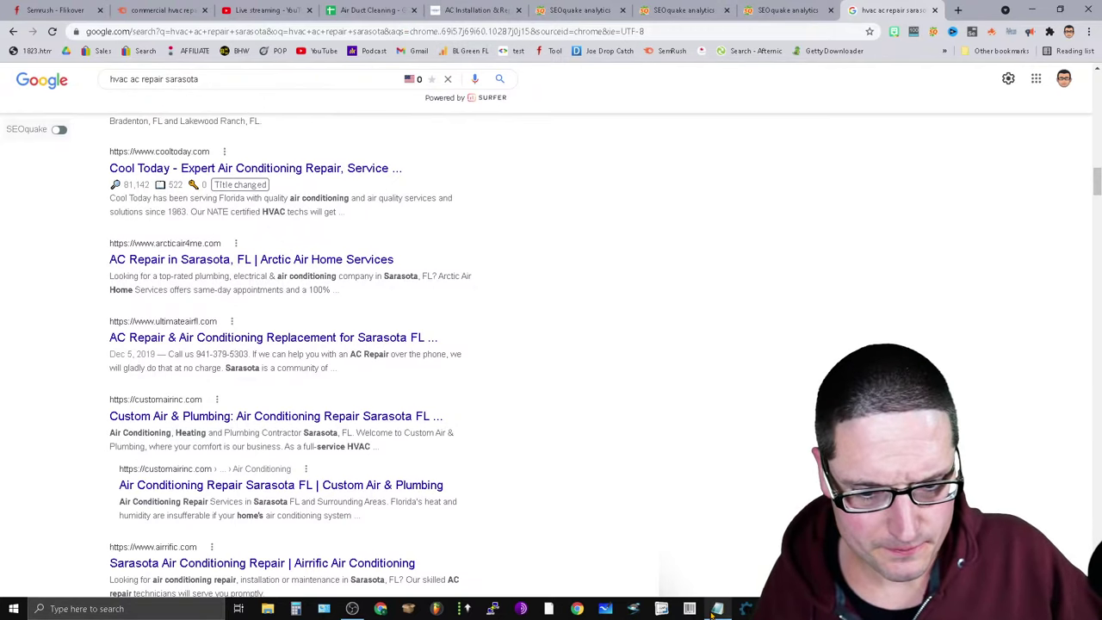
{"action": "left_click", "coordinate": [751, 541]}
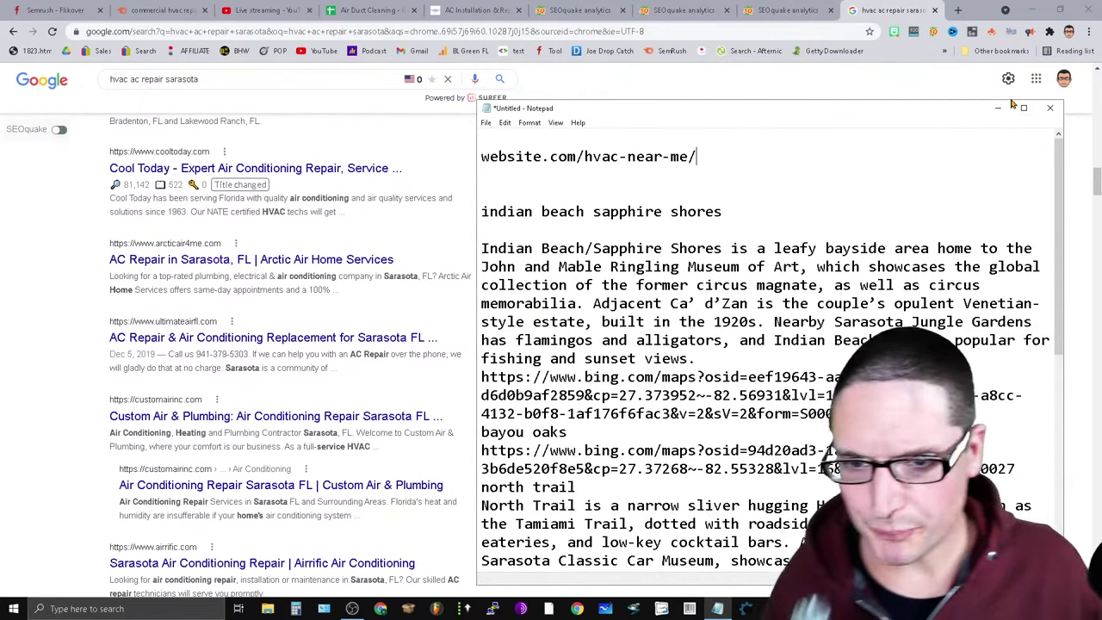
{"action": "left_click", "coordinate": [805, 9]}
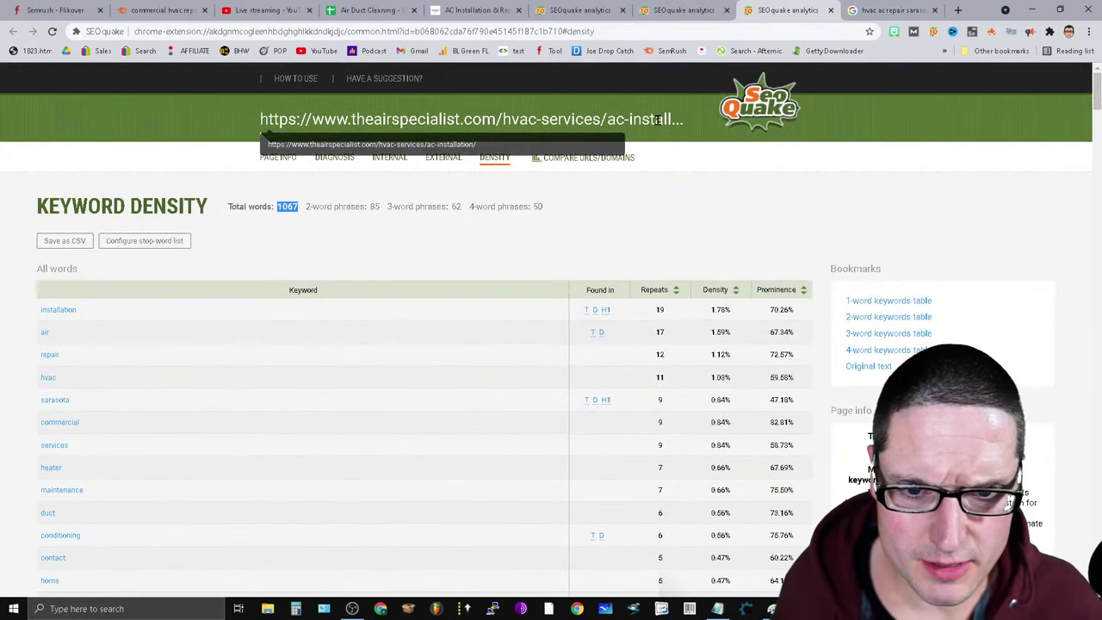
Review the AC Installation density report, including installation at 1.78% and the 3-word keywords table.
{"action": "double_click", "coordinate": [720, 309]}
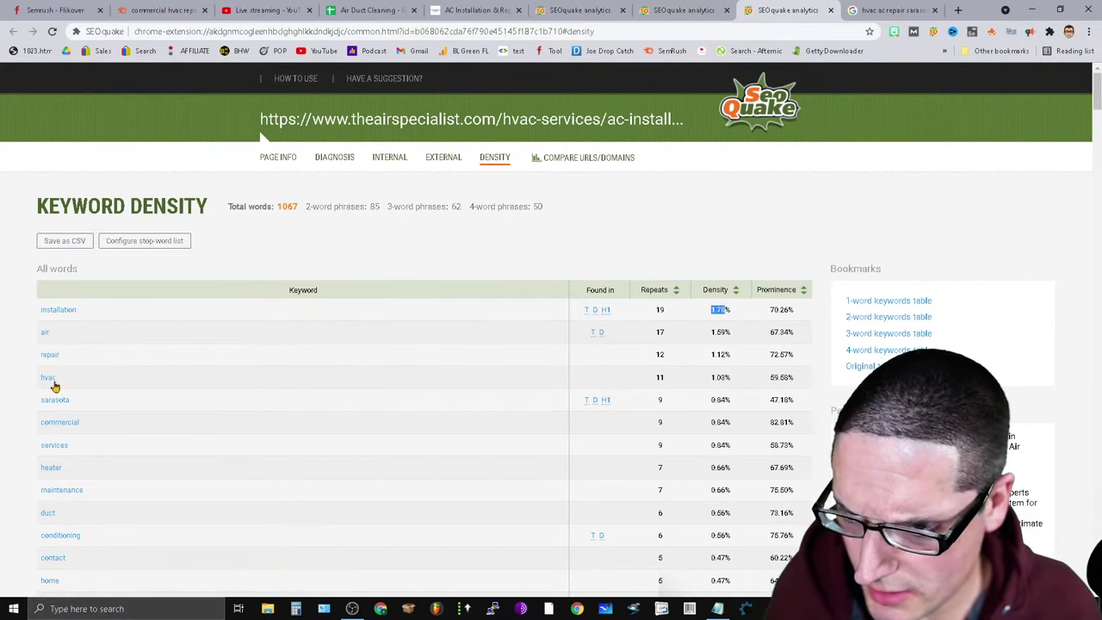
{"action": "left_click", "coordinate": [727, 378]}
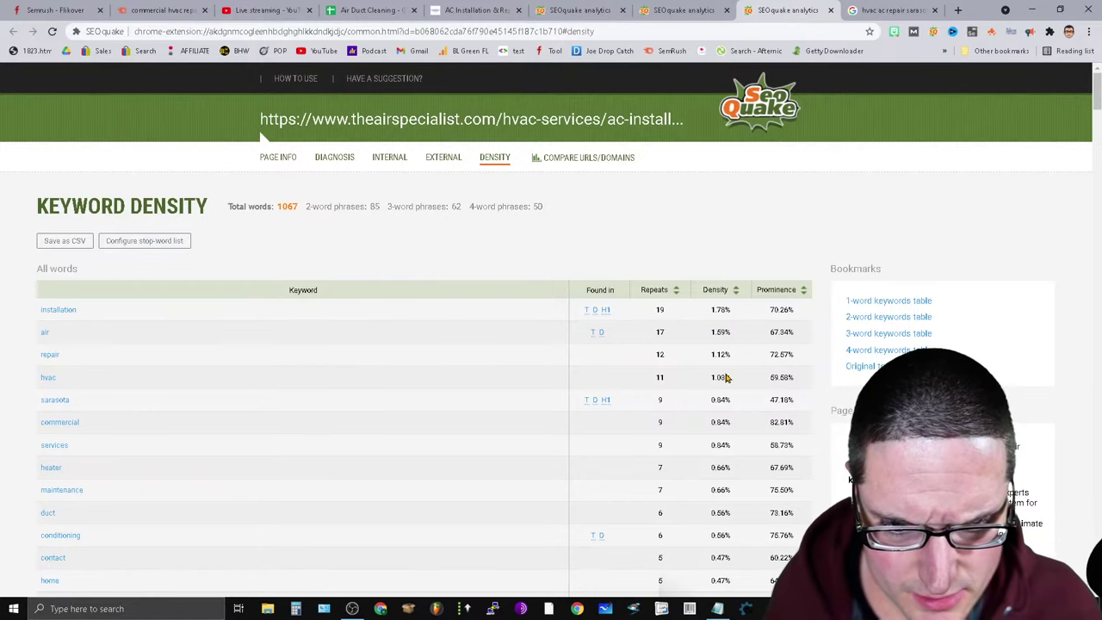
{"action": "left_click", "coordinate": [724, 310]}
{"action": "scroll", "coordinate": [1089, 185], "scroll_direction": "down", "scroll_amount": 5}
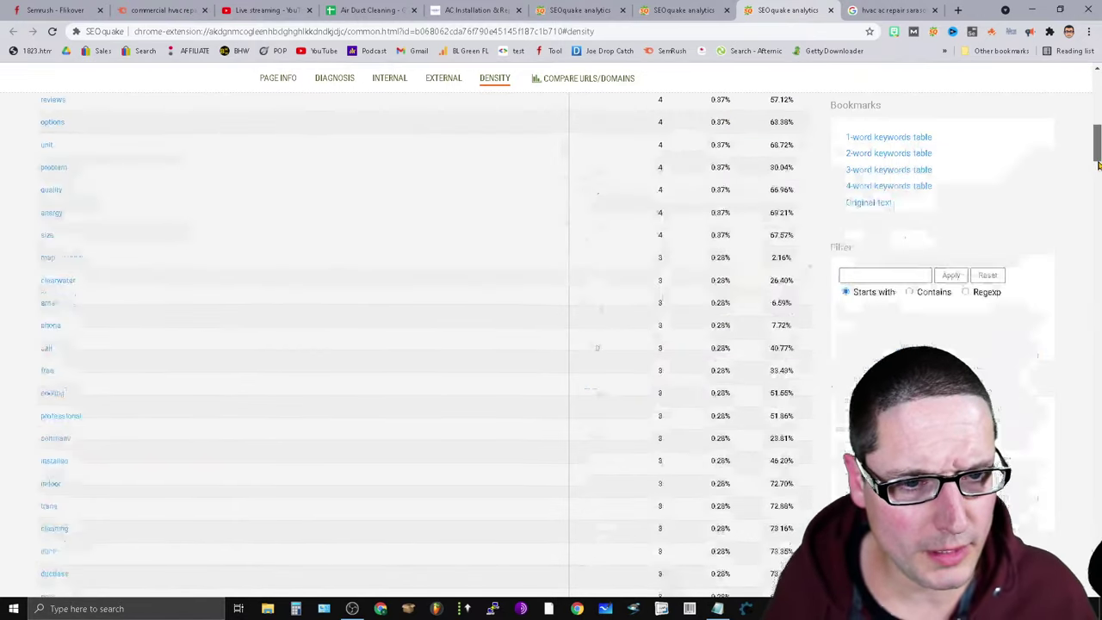
{"action": "scroll", "coordinate": [939, 345], "scroll_direction": "up", "scroll_amount": 3}
{"action": "scroll", "coordinate": [839, 472], "scroll_direction": "up", "scroll_amount": 2}
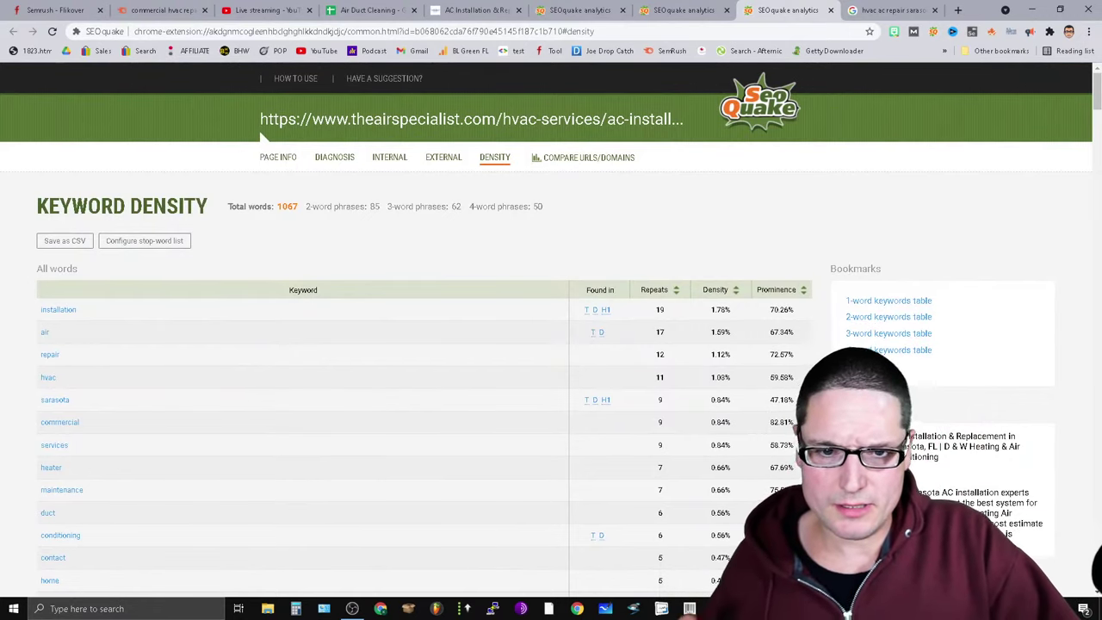
{"action": "left_click", "coordinate": [889, 334]}
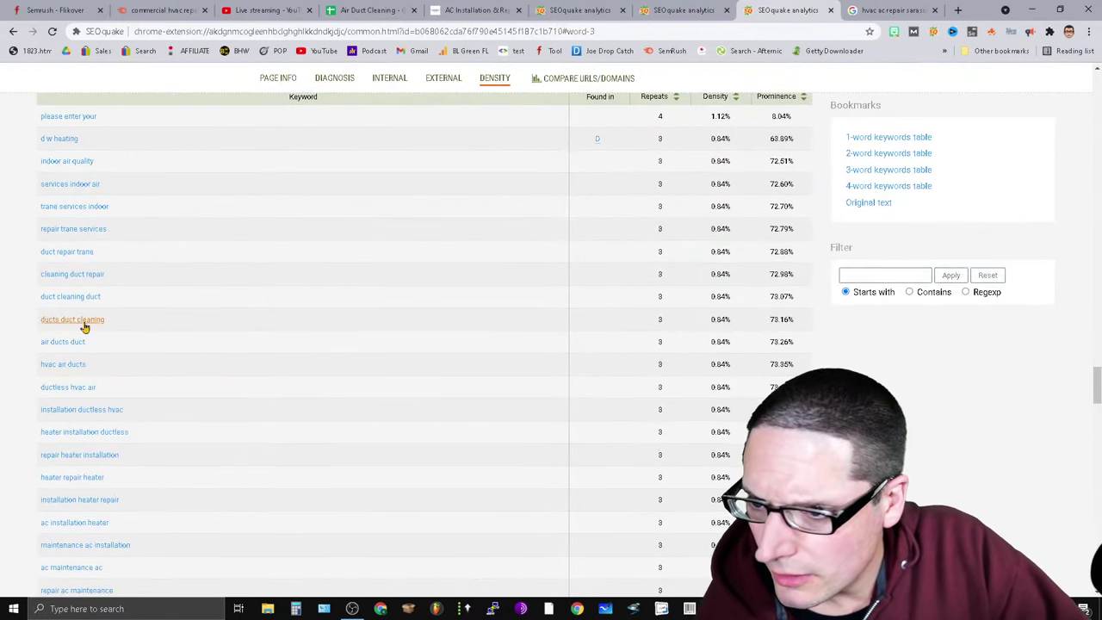
{"action": "scroll", "coordinate": [275, 371], "scroll_direction": "up", "scroll_amount": 3}
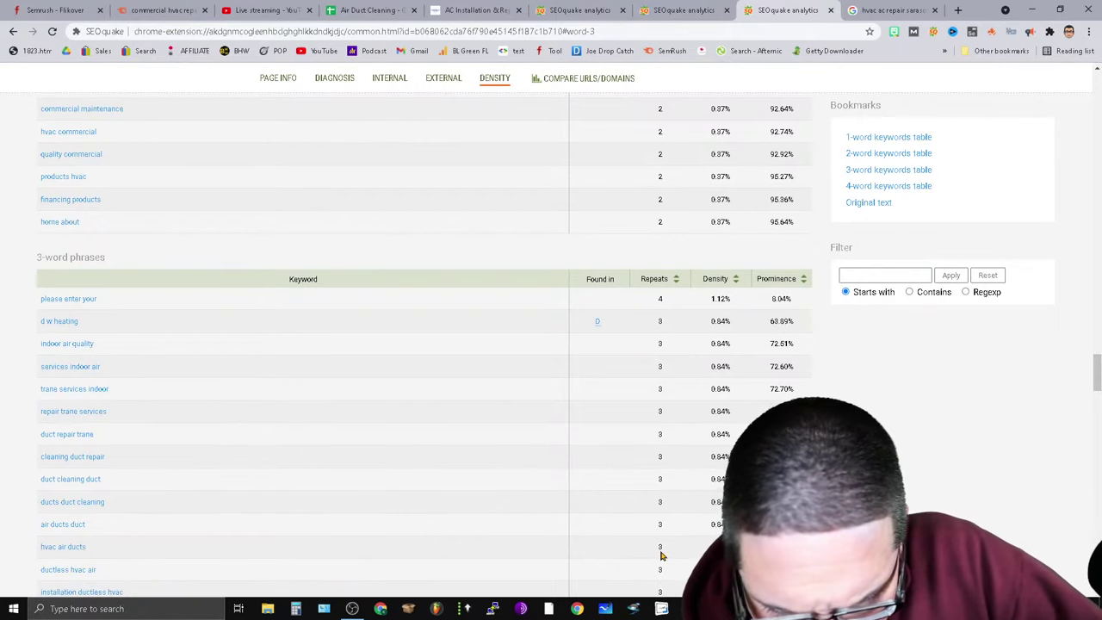
{"action": "scroll", "coordinate": [202, 564], "scroll_direction": "down", "scroll_amount": 2}
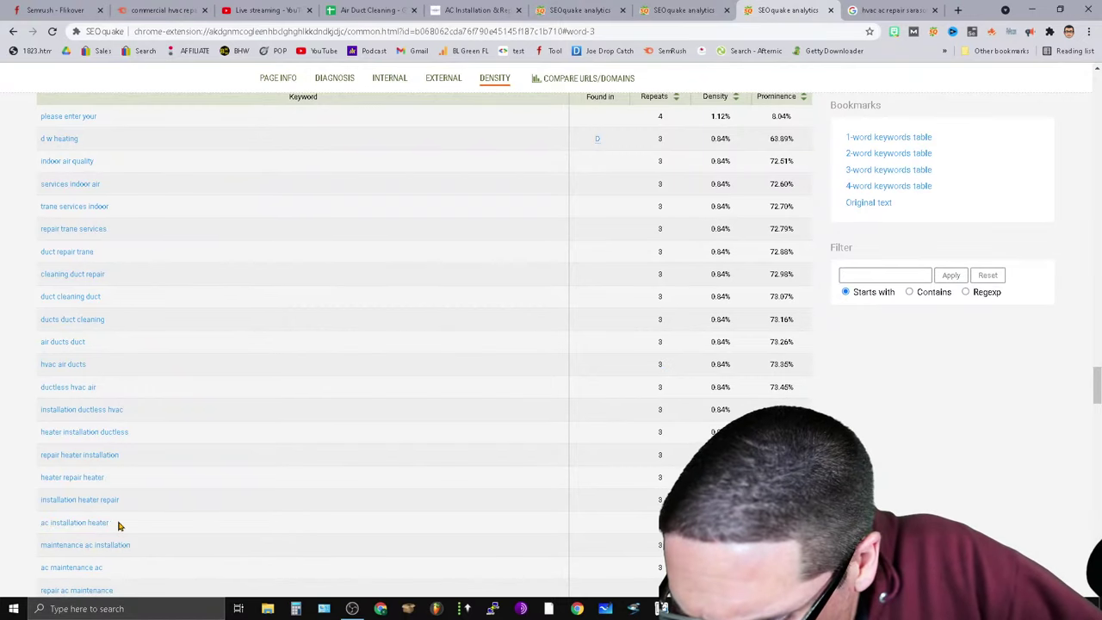
{"action": "scroll", "coordinate": [121, 525], "scroll_direction": "down", "scroll_amount": 3}
{"action": "scroll", "coordinate": [132, 473], "scroll_direction": "down", "scroll_amount": 5}
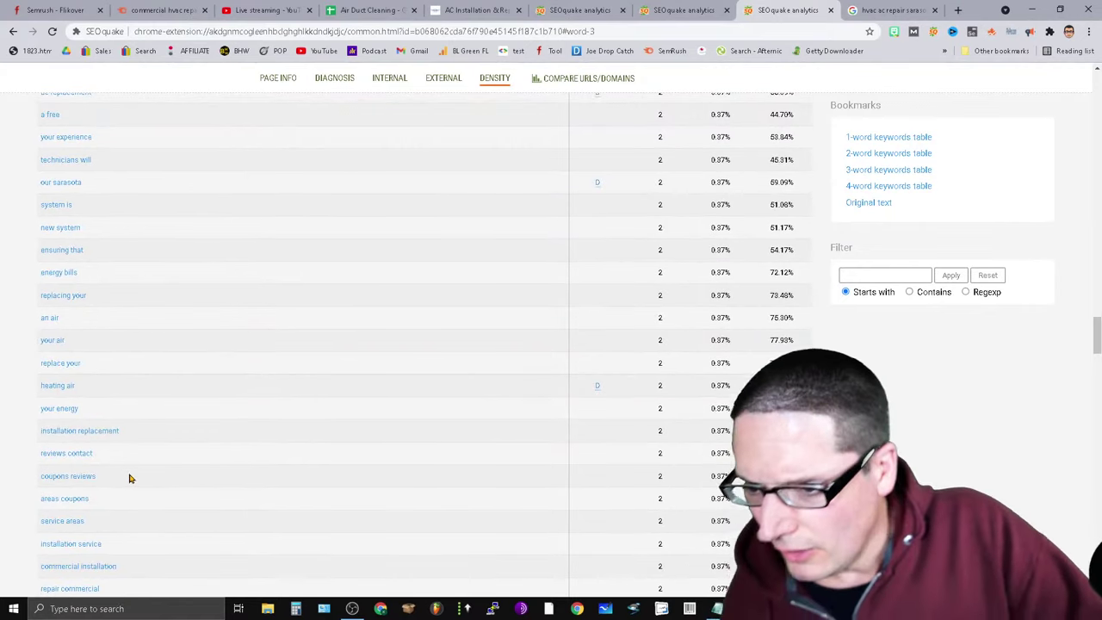
Close the keyword density report tabs and the hvac ac repair sarasota search tab.
{"action": "left_click", "coordinate": [832, 10]}
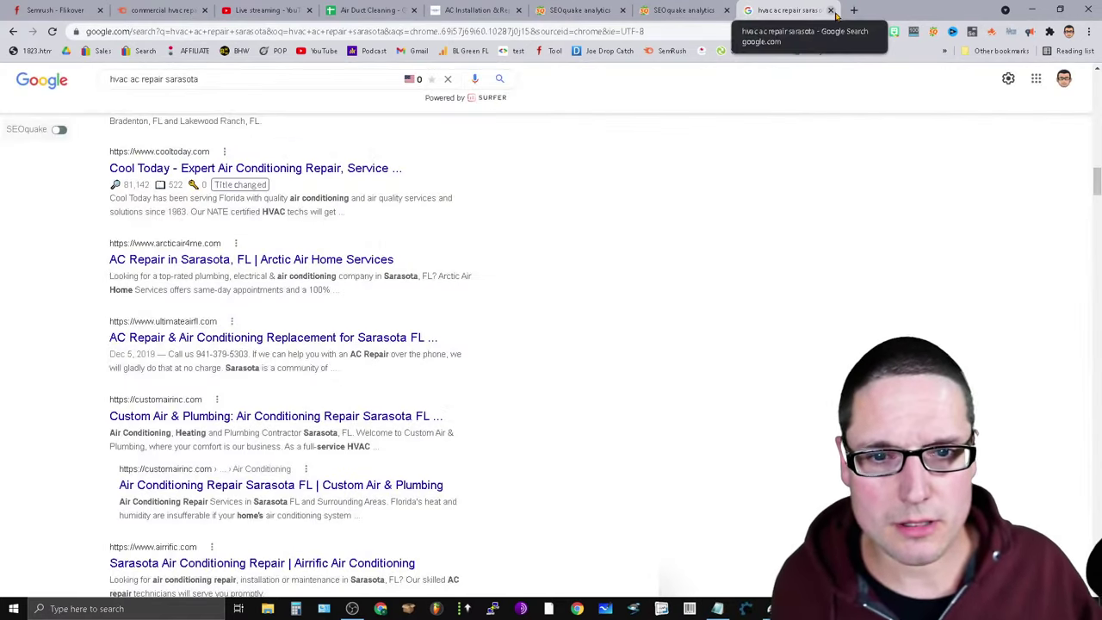
{"action": "left_click", "coordinate": [832, 10]}
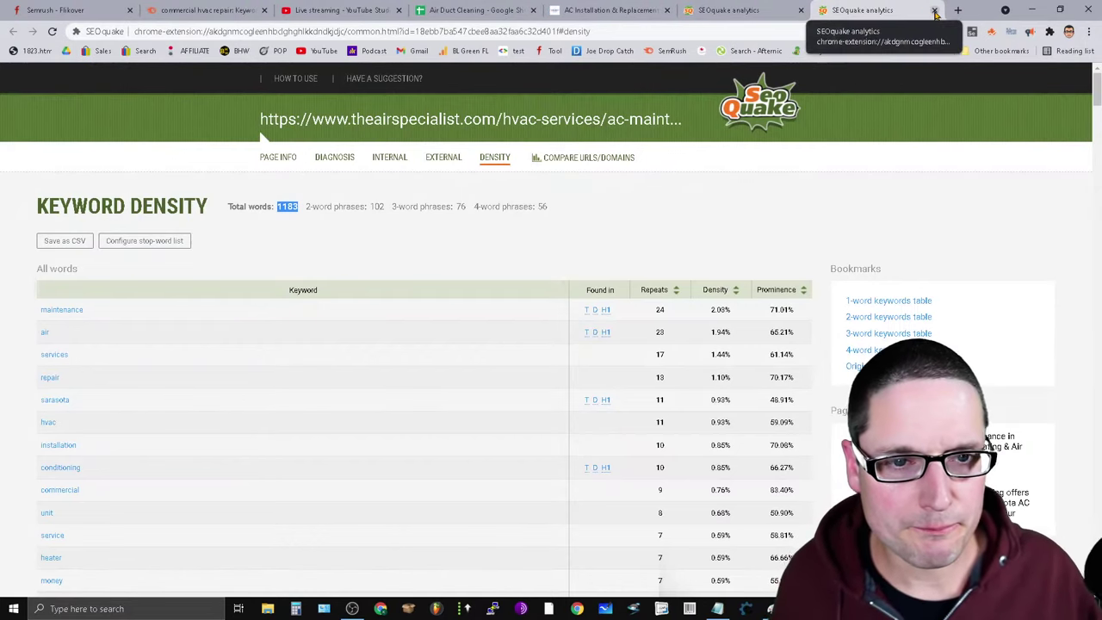
{"action": "left_click", "coordinate": [868, 11]}
{"action": "left_click", "coordinate": [868, 10]}
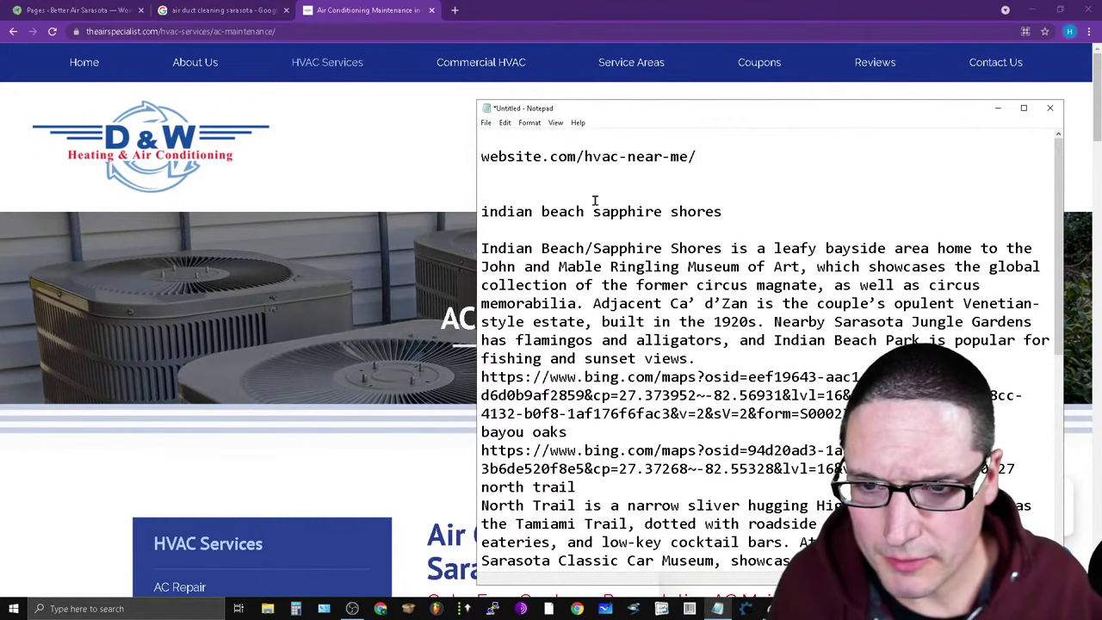
Go via Heater Installation to D&W's Service Areas page and select the 'Our Service Areas Include:' heading.
{"action": "mouse_move", "coordinate": [511, 76]}
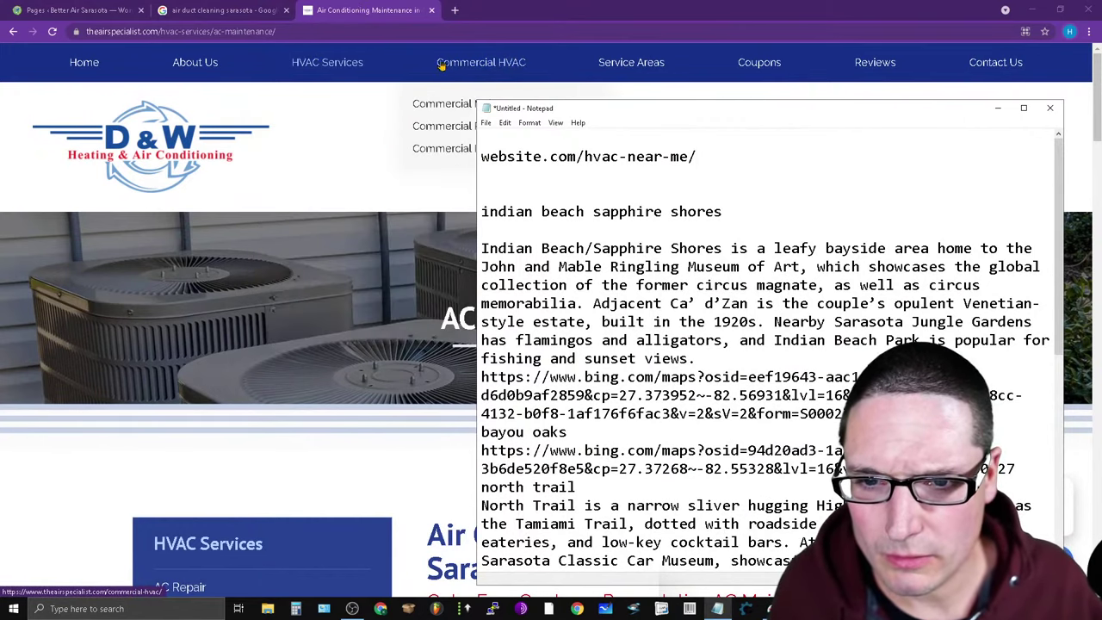
{"action": "left_click", "coordinate": [308, 190]}
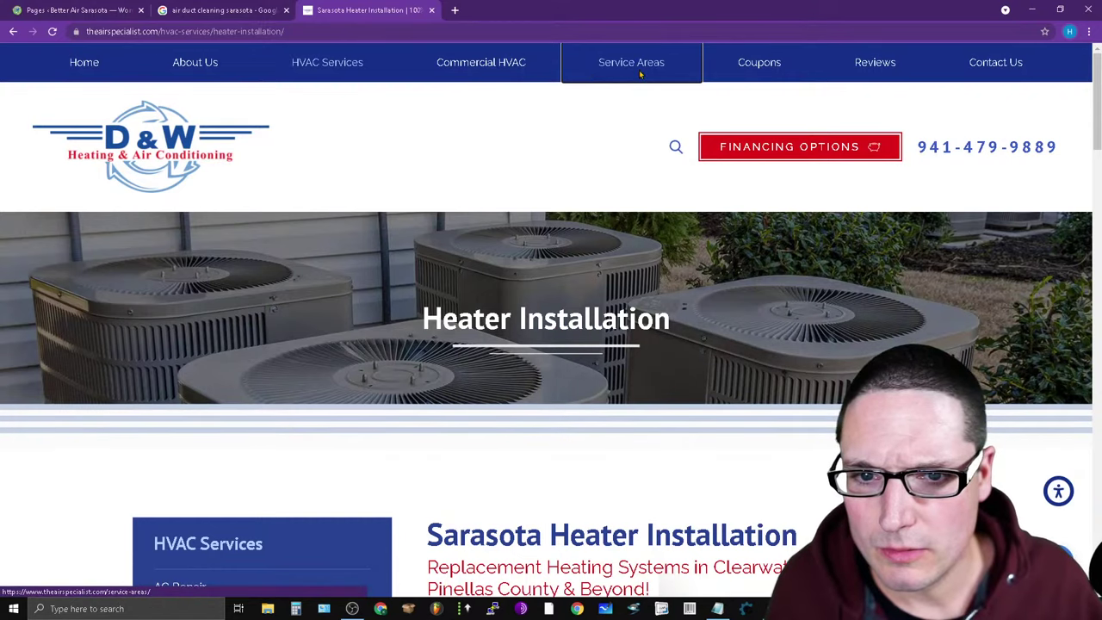
{"action": "left_click", "coordinate": [639, 70]}
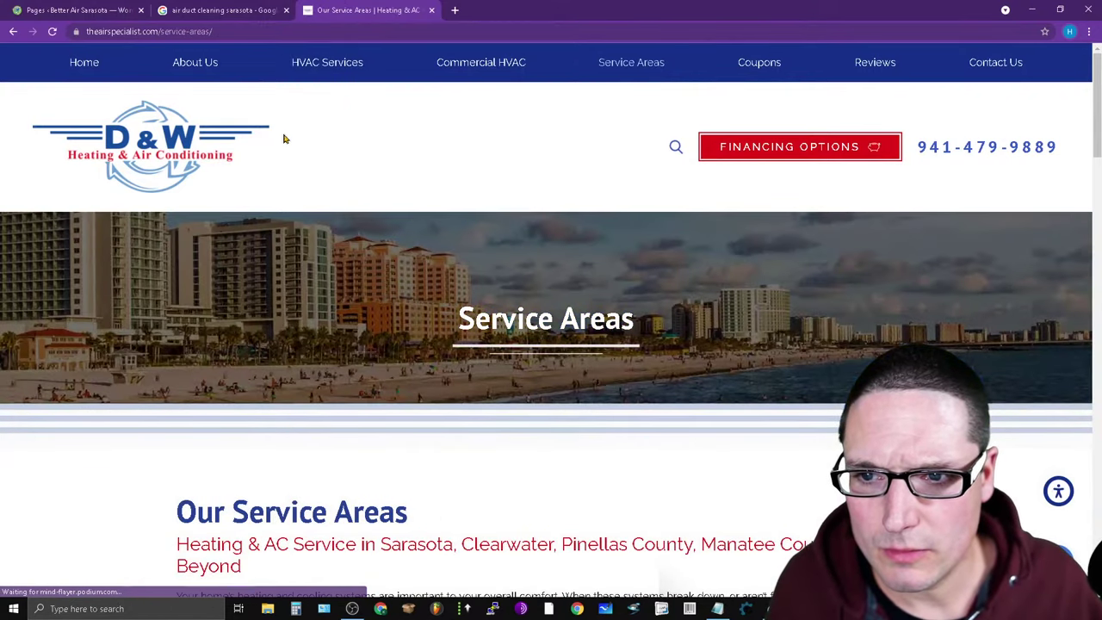
{"action": "scroll", "coordinate": [443, 422], "scroll_direction": "down", "scroll_amount": 8}
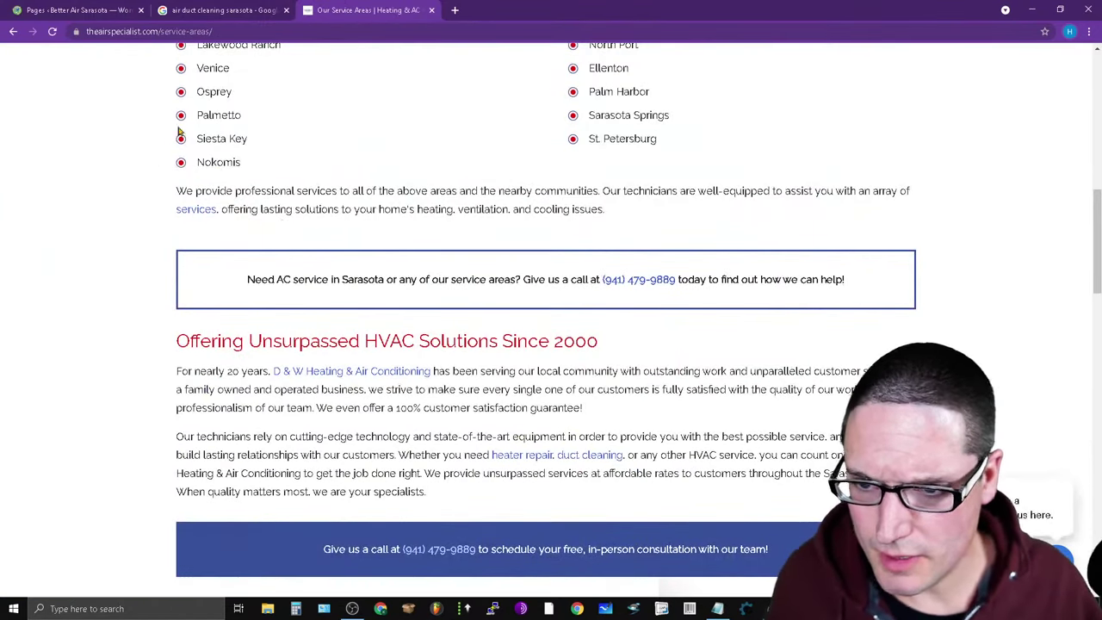
{"action": "scroll", "coordinate": [574, 191], "scroll_direction": "up", "scroll_amount": 2}
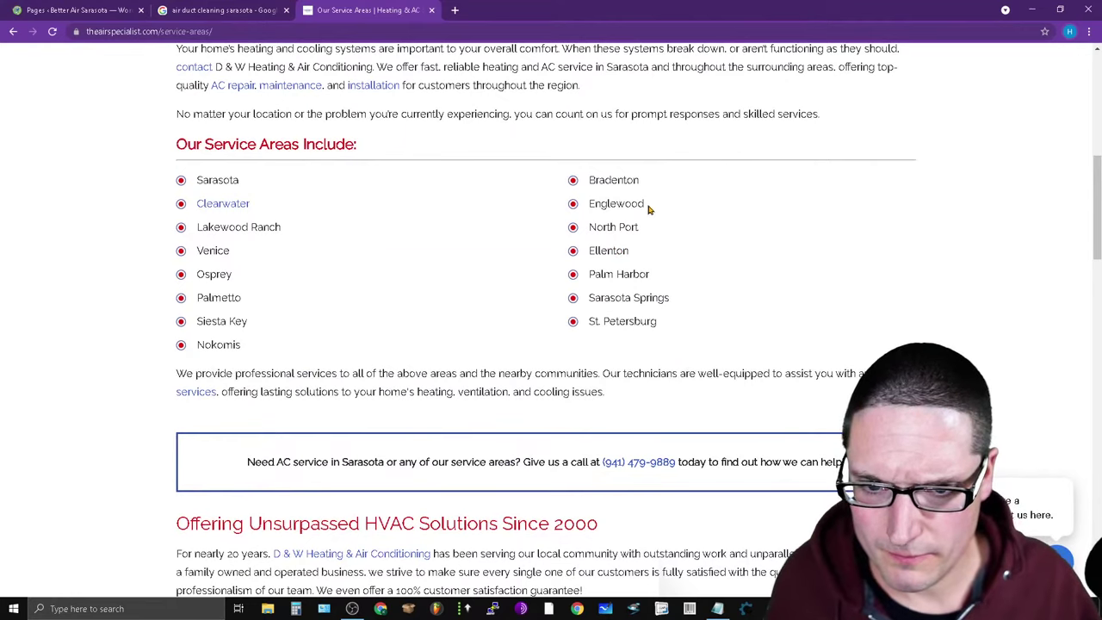
{"action": "left_click_drag", "start_coordinate": [647, 208], "coordinate": [568, 204]}
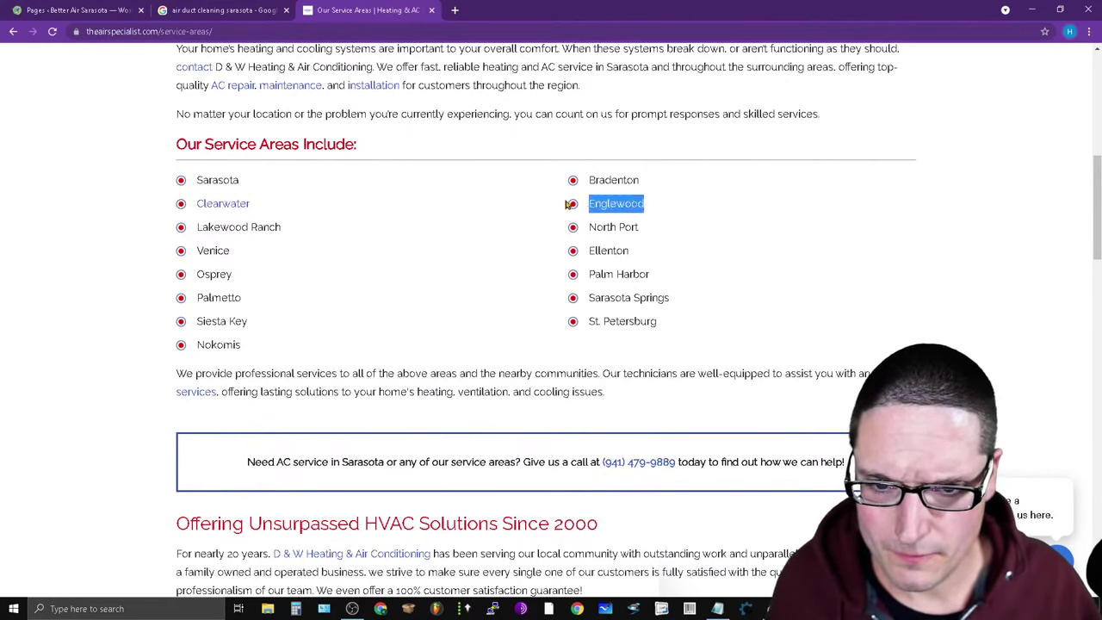
{"action": "left_click_drag", "start_coordinate": [374, 153], "coordinate": [131, 154]}
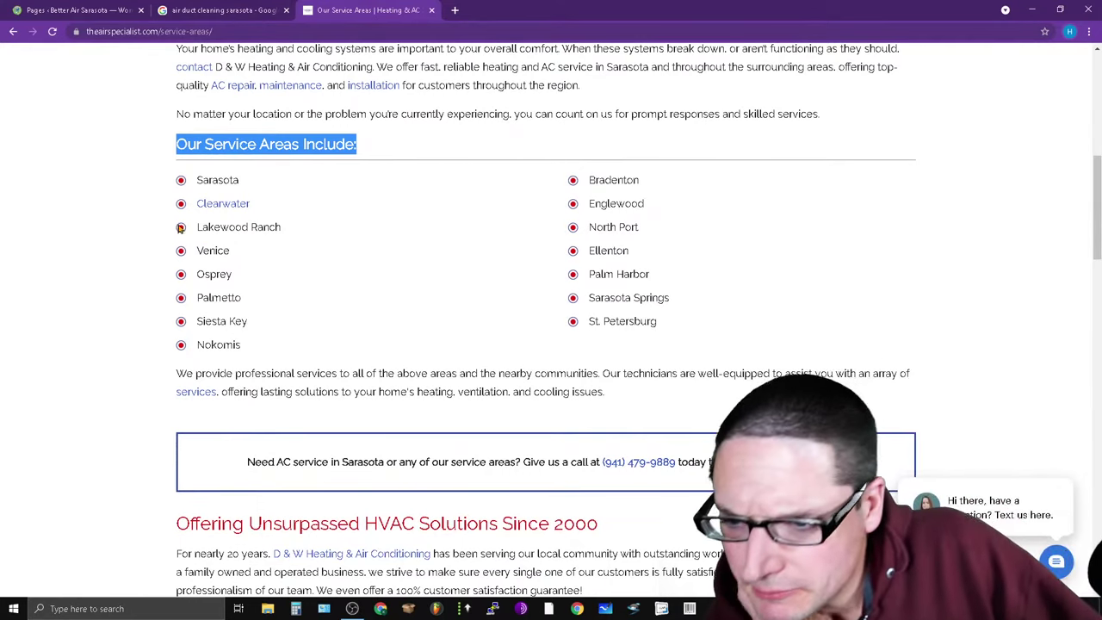
Preview the Clearwater service area page, close it, and browse the Service Areas city list.
{"action": "left_click", "coordinate": [214, 207]}
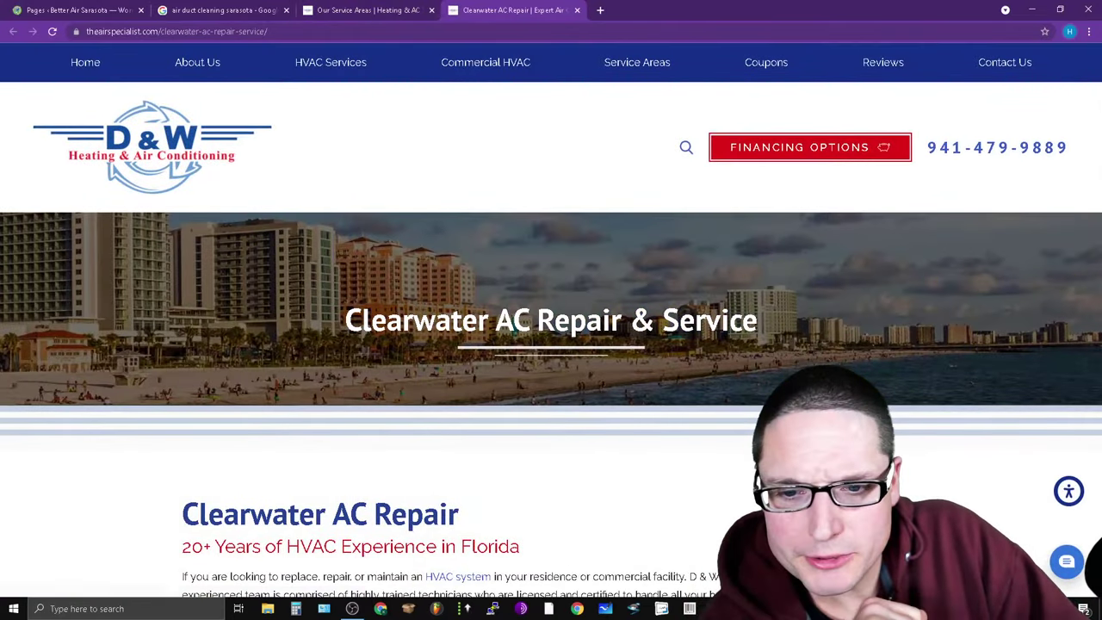
{"action": "scroll", "coordinate": [352, 364], "scroll_direction": "down", "scroll_amount": 20}
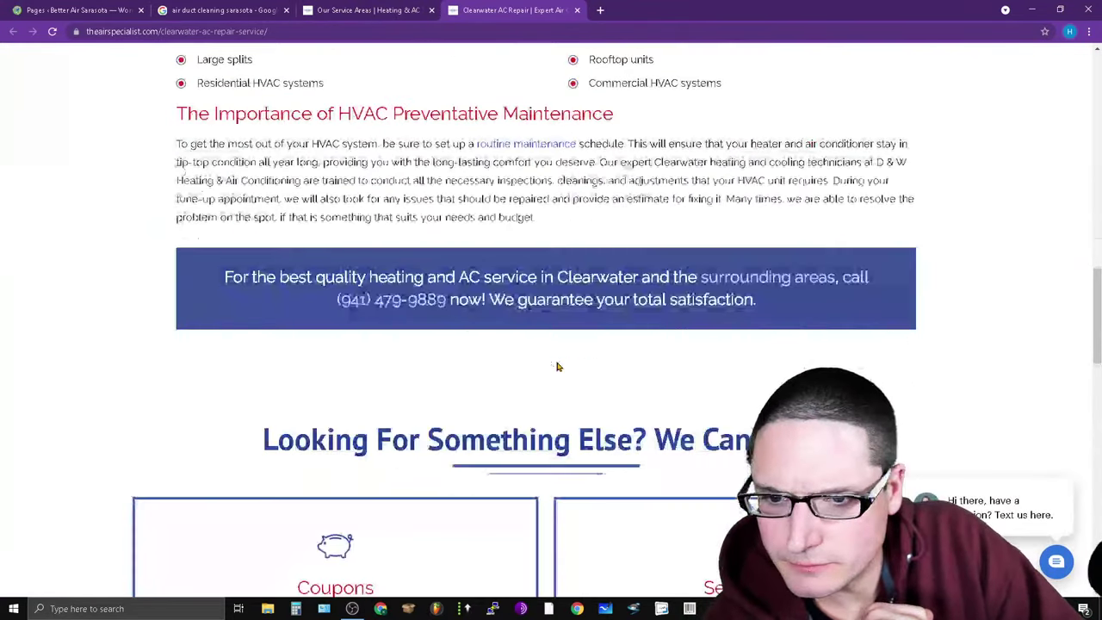
{"action": "scroll", "coordinate": [560, 366], "scroll_direction": "down", "scroll_amount": 5}
{"action": "scroll", "coordinate": [560, 366], "scroll_direction": "up", "scroll_amount": 20}
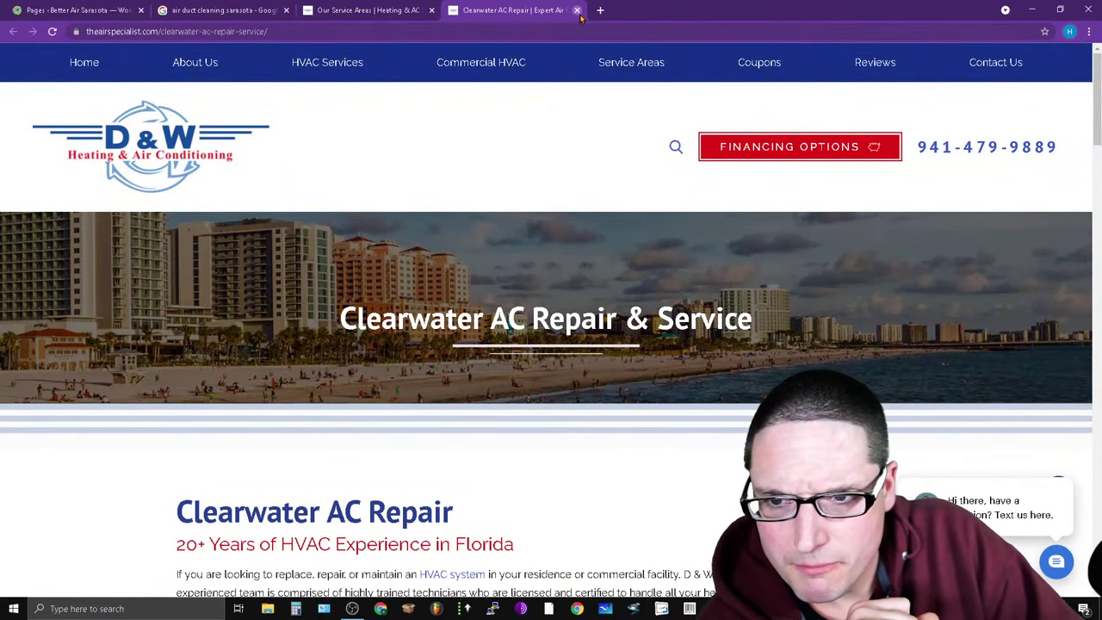
{"action": "left_click", "coordinate": [578, 11]}
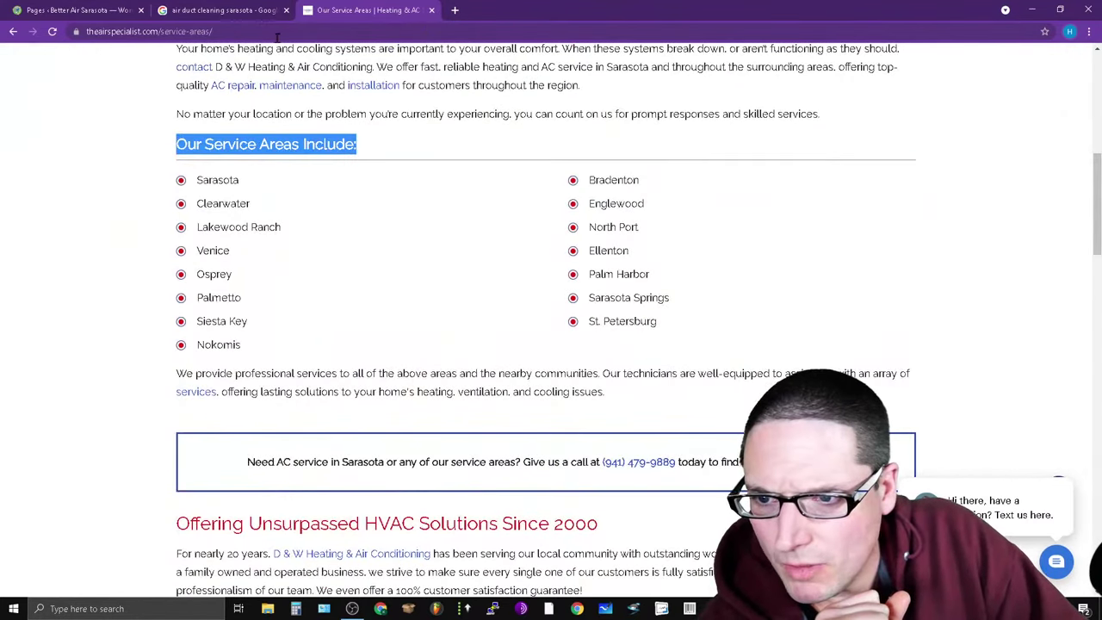
{"action": "scroll", "coordinate": [422, 503], "scroll_direction": "up", "scroll_amount": 6}
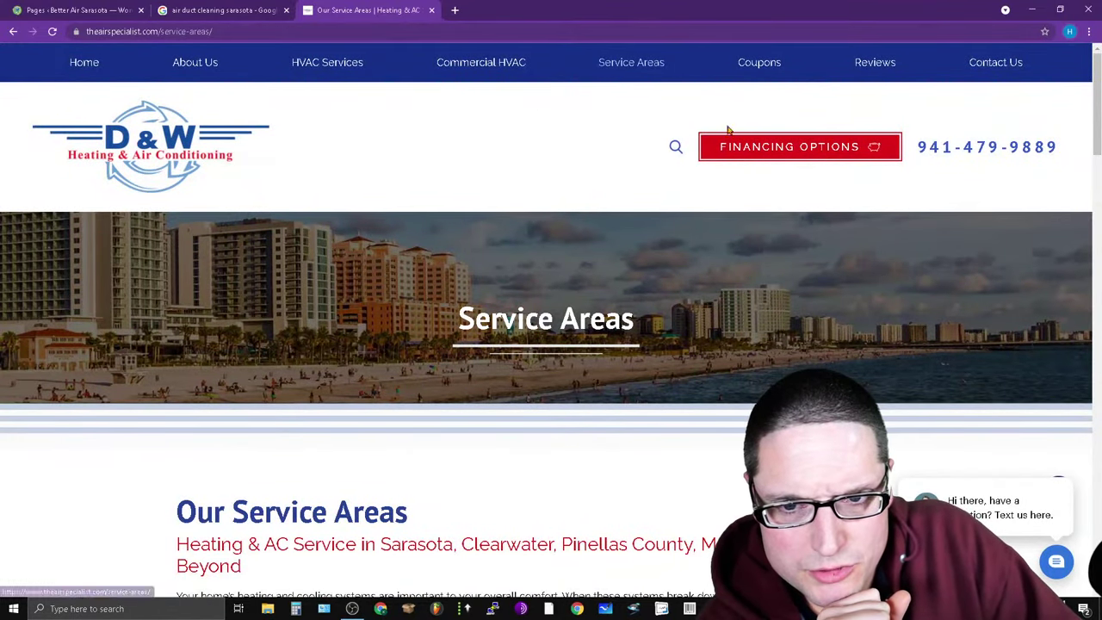
{"action": "scroll", "coordinate": [703, 87], "scroll_direction": "down", "scroll_amount": 15}
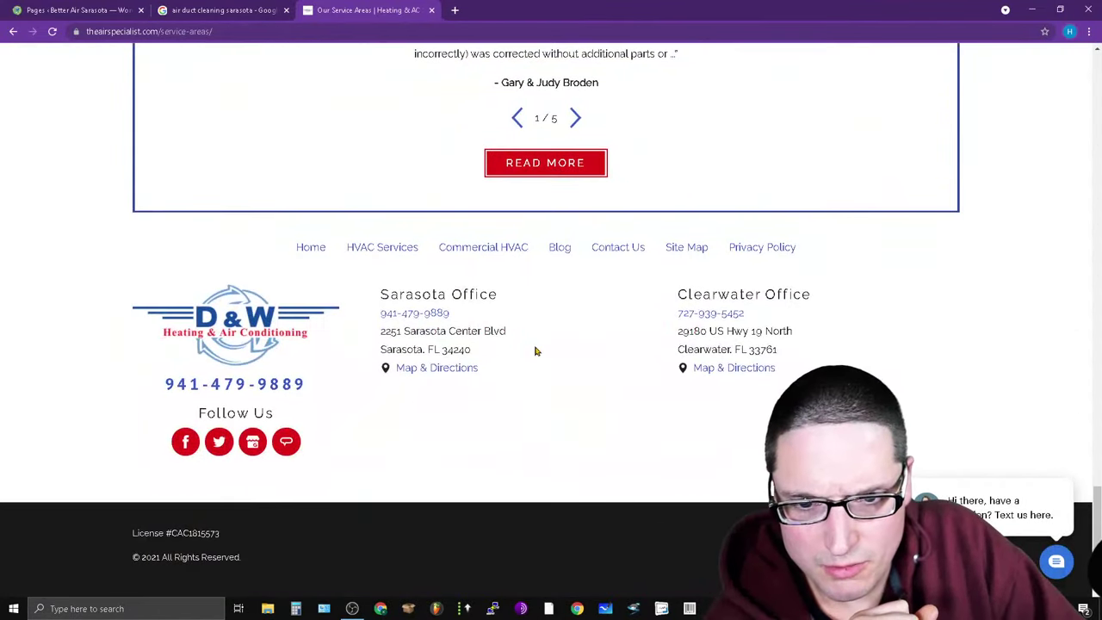
{"action": "scroll", "coordinate": [535, 351], "scroll_direction": "up", "scroll_amount": 15}
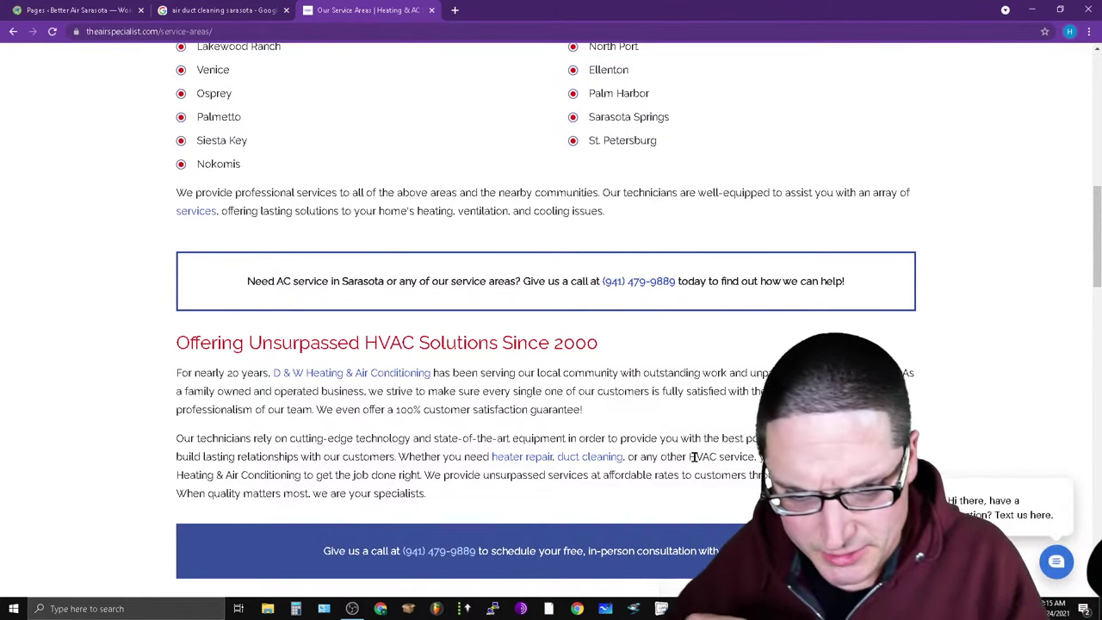
{"action": "scroll", "coordinate": [575, 351], "scroll_direction": "down", "scroll_amount": 10}
{"action": "scroll", "coordinate": [504, 538], "scroll_direction": "down", "scroll_amount": 8}
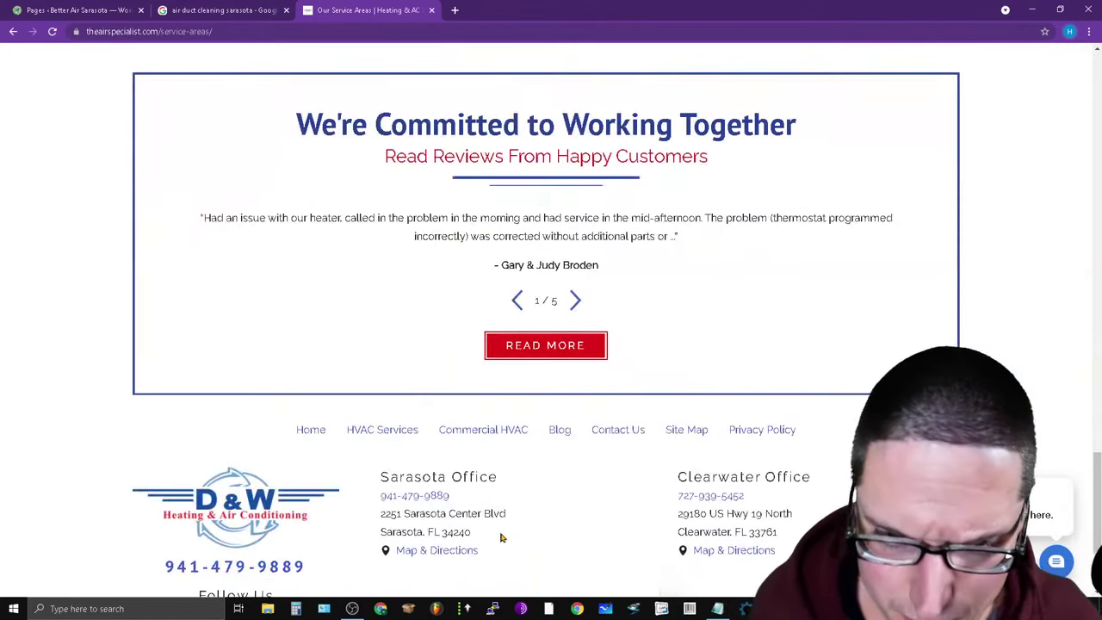
{"action": "scroll", "coordinate": [34, 448], "scroll_direction": "down", "scroll_amount": 2}
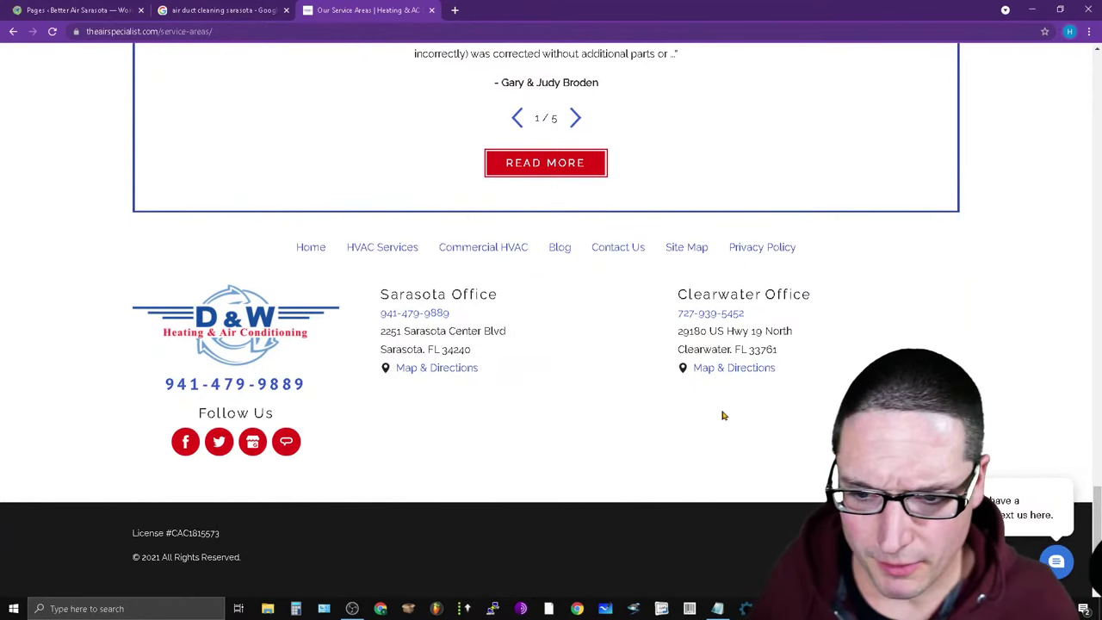
{"action": "scroll", "coordinate": [517, 410], "scroll_direction": "up", "scroll_amount": 10}
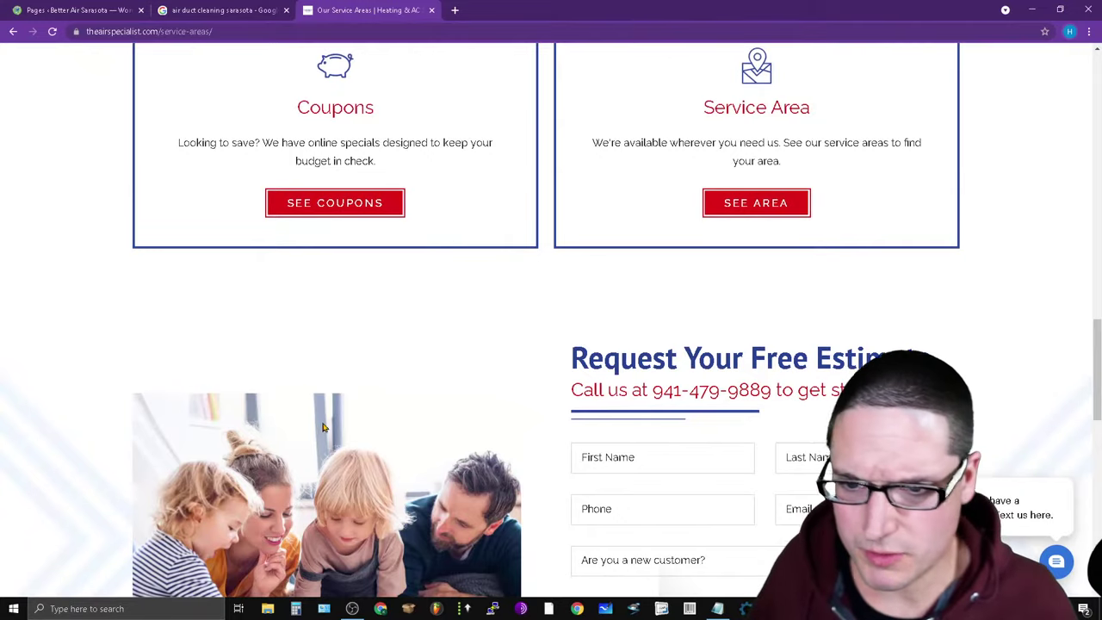
{"action": "scroll", "coordinate": [323, 426], "scroll_direction": "up", "scroll_amount": 20}
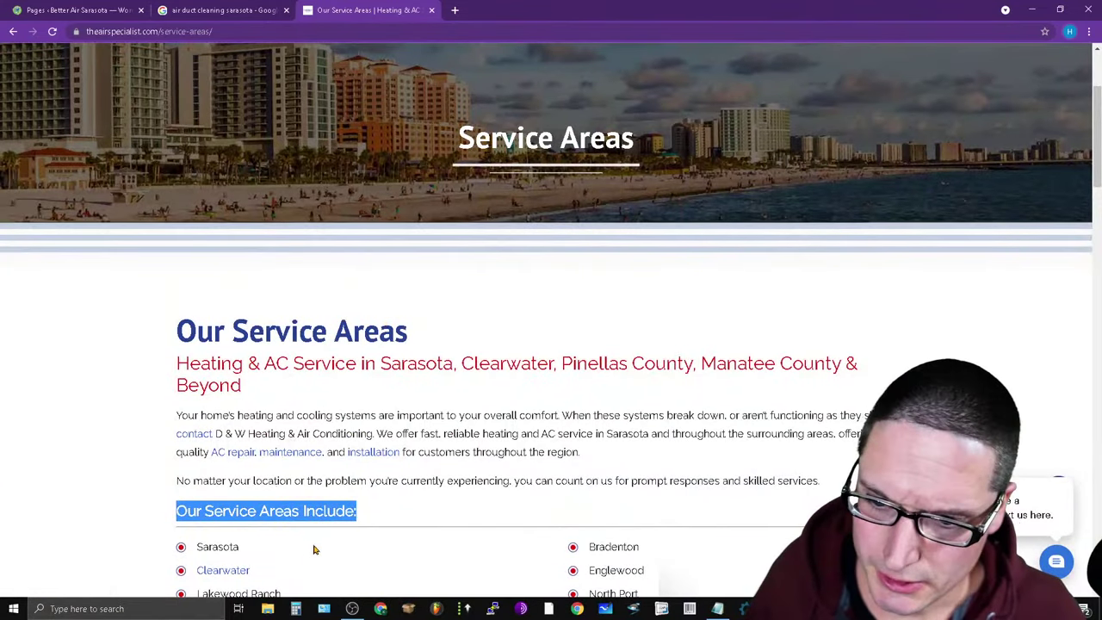
{"action": "scroll", "coordinate": [332, 517], "scroll_direction": "down", "scroll_amount": 2}
Reopen the Clearwater AC Repair page, copy its web address, and switch to the other Chrome window.
{"action": "left_click", "coordinate": [213, 388]}
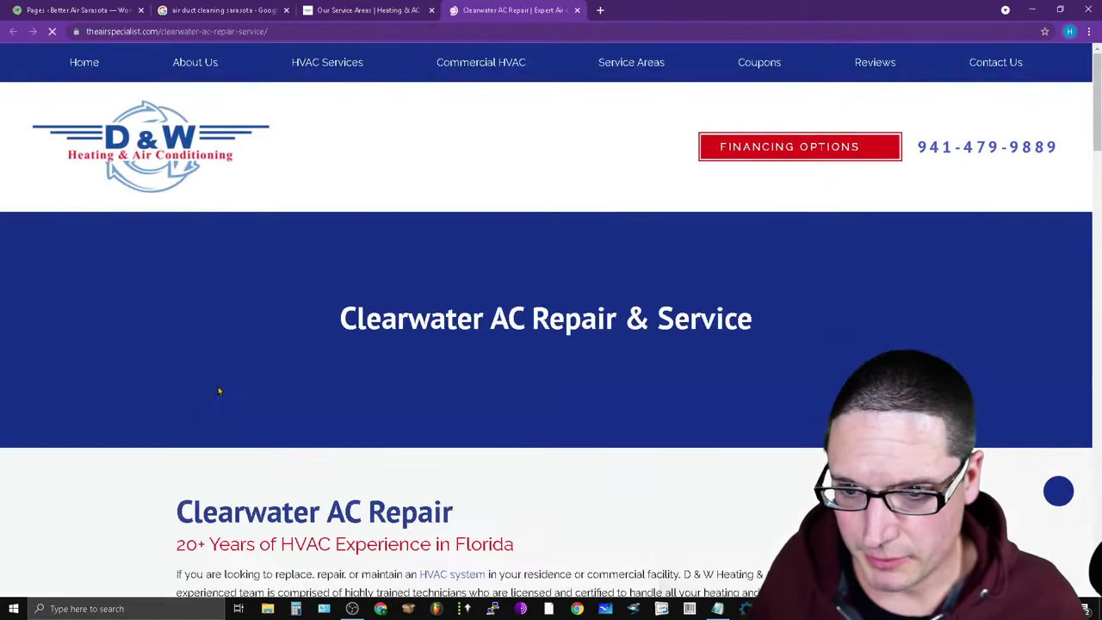
{"action": "left_click", "coordinate": [283, 32]}
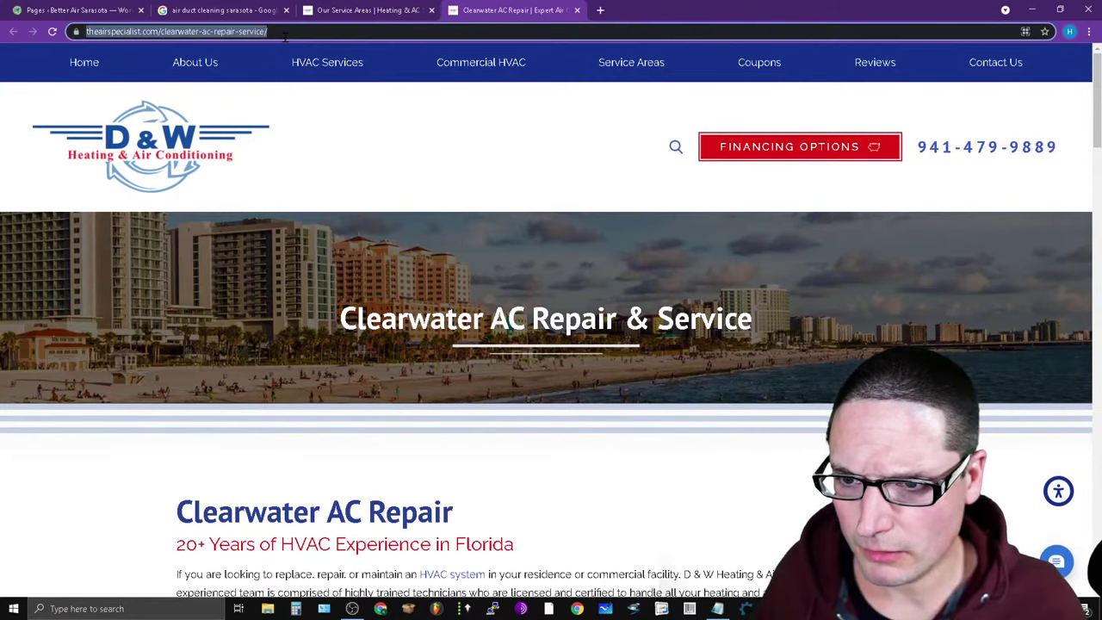
{"action": "mouse_move", "coordinate": [216, 75]}
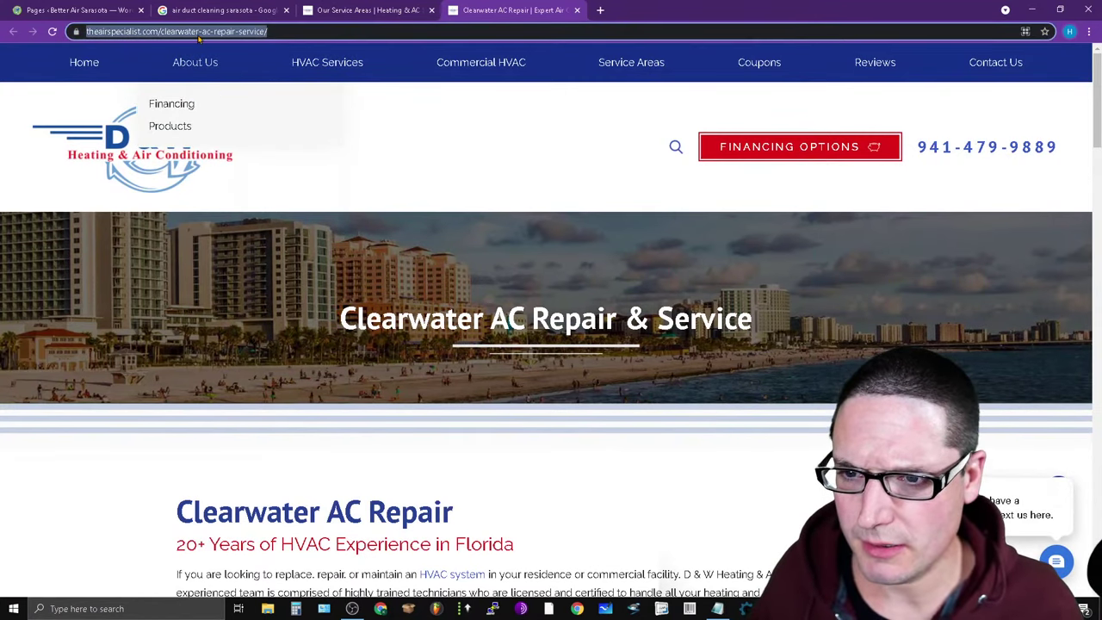
{"action": "right_click", "coordinate": [287, 32]}
{"action": "left_click", "coordinate": [345, 92]}
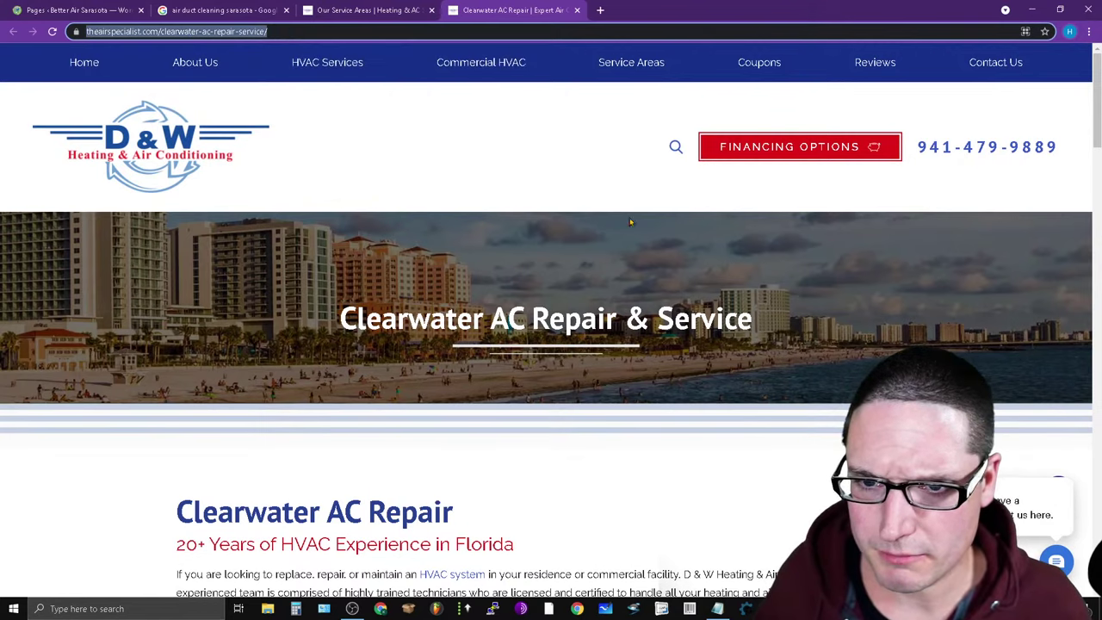
{"action": "key", "text": "alt+Tab"}
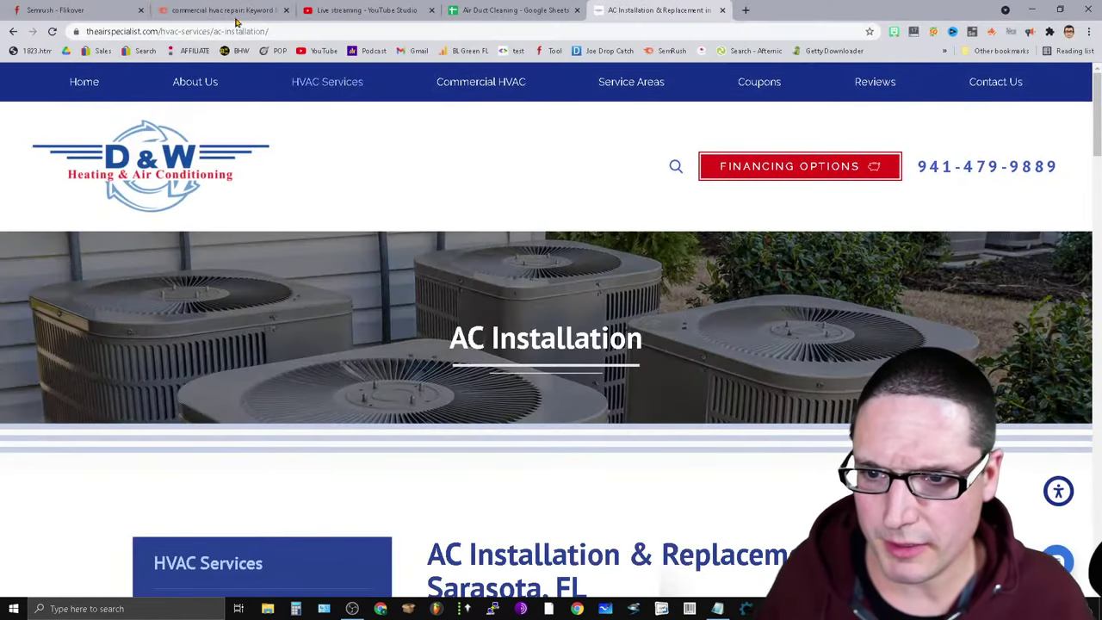
Load the copied Clearwater AC Repair address in this window.
{"action": "left_click", "coordinate": [246, 35]}
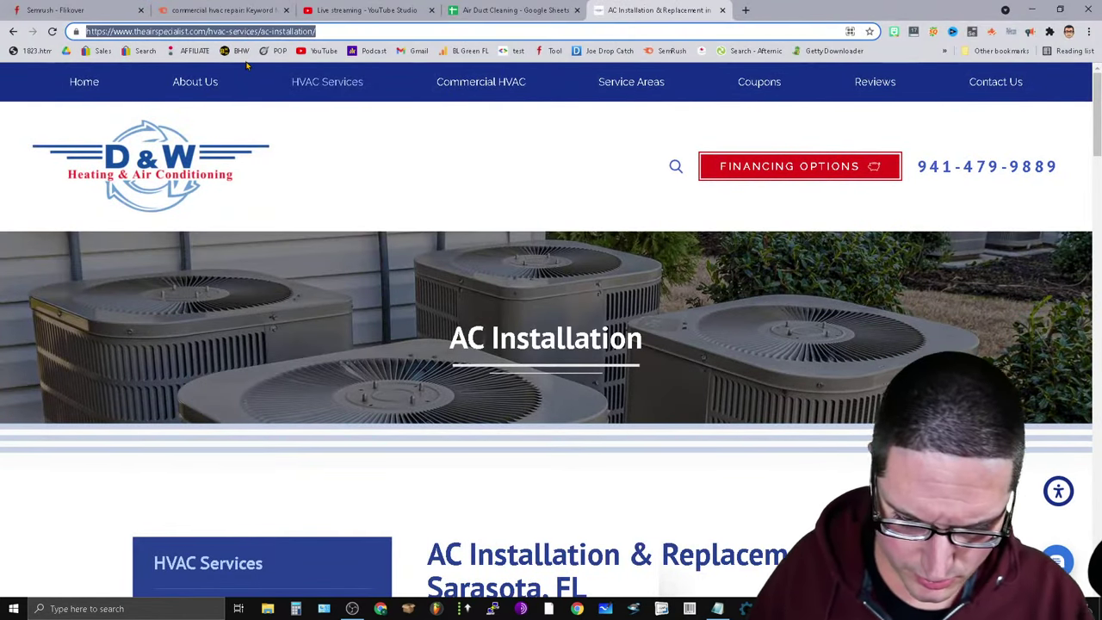
{"action": "key", "text": "ctrl+v"}
{"action": "key", "text": "Return"}
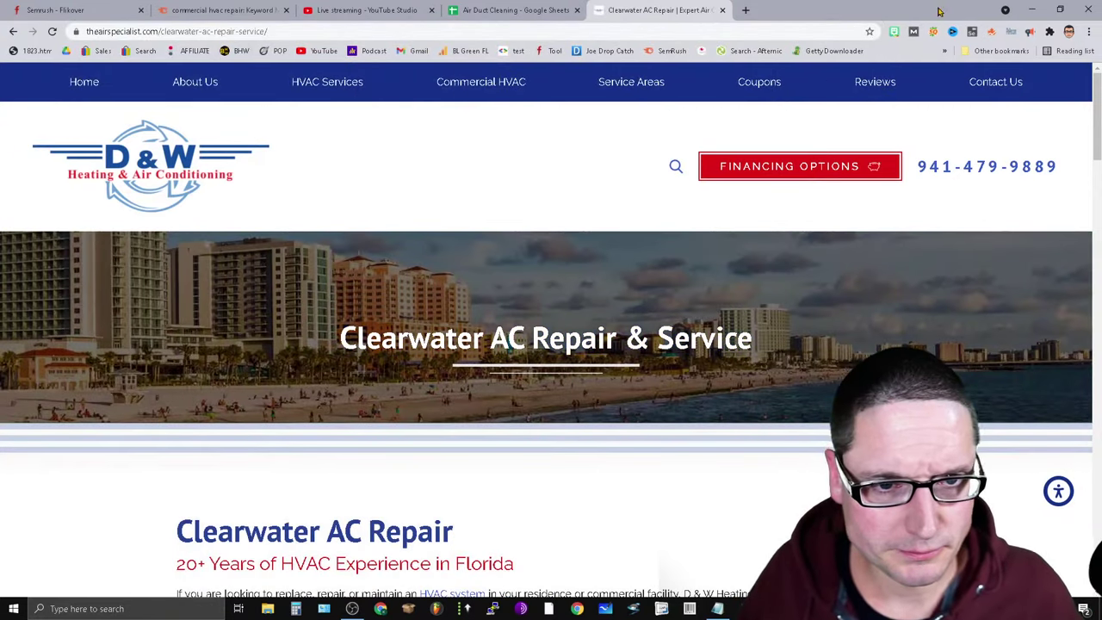
Check the page's SEOquake keyword density, noting 1063 total words, then return to the spreadsheet.
{"action": "left_click", "coordinate": [933, 31]}
{"action": "left_click", "coordinate": [713, 52]}
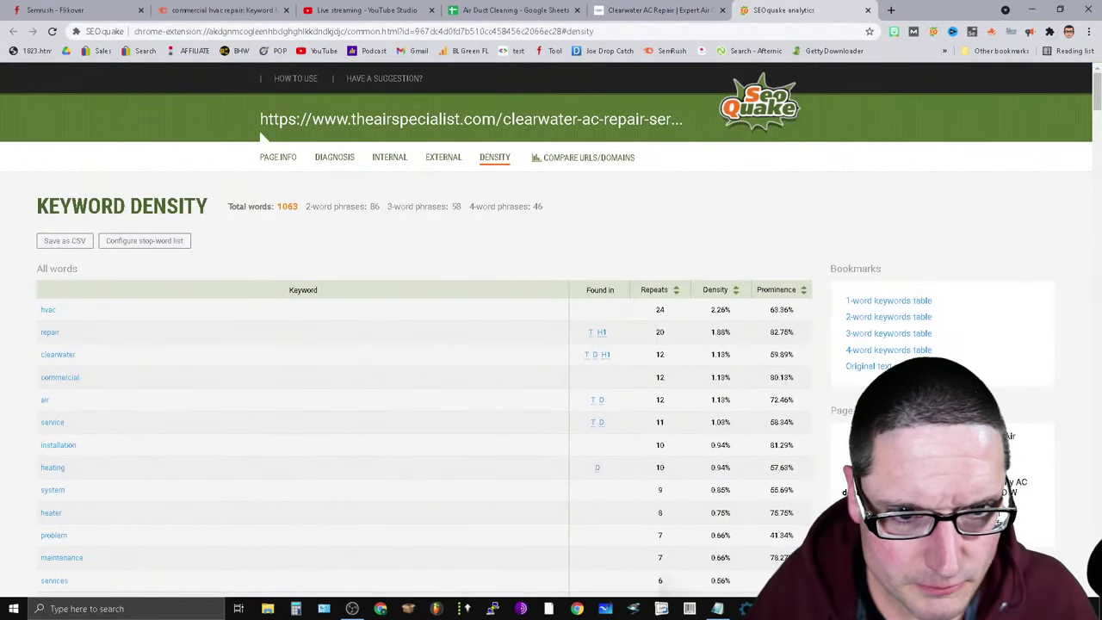
{"action": "double_click", "coordinate": [287, 206]}
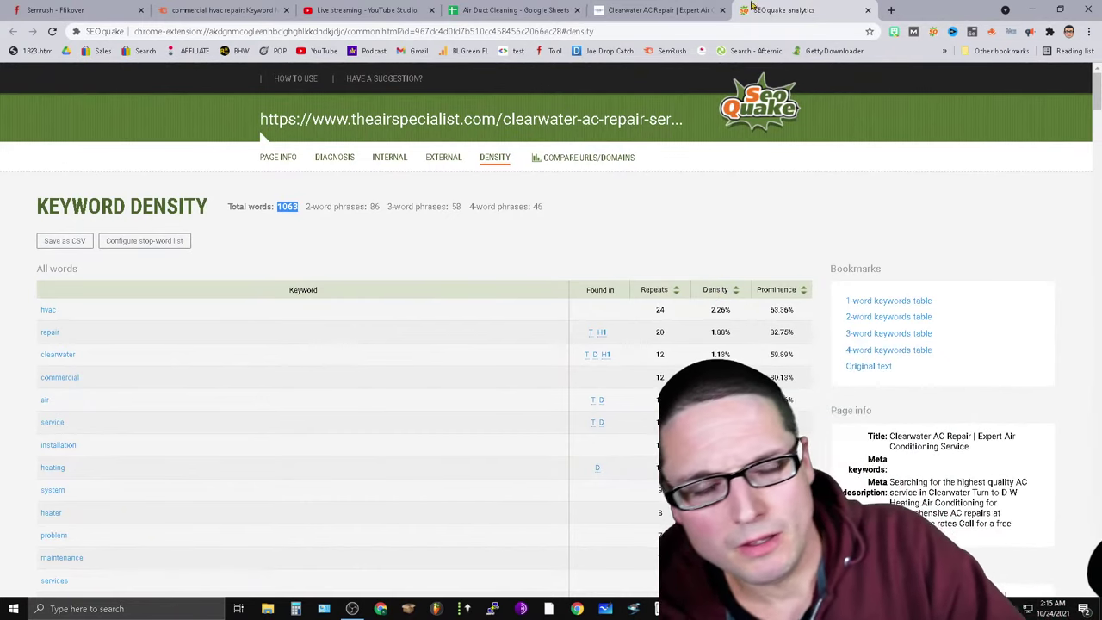
{"action": "left_click", "coordinate": [868, 10]}
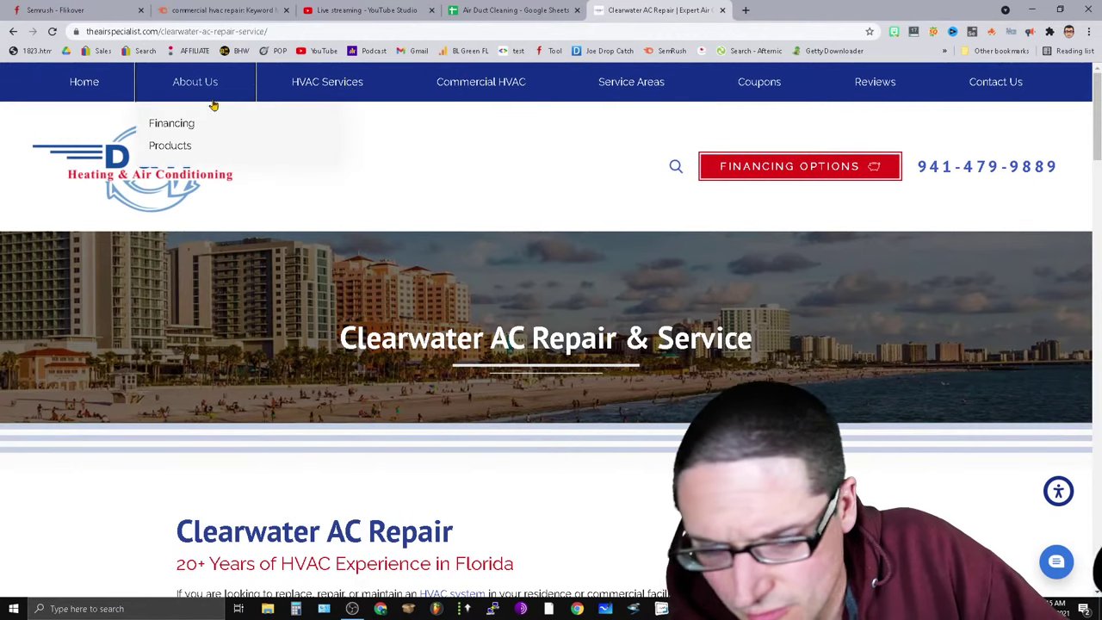
{"action": "mouse_move", "coordinate": [352, 81]}
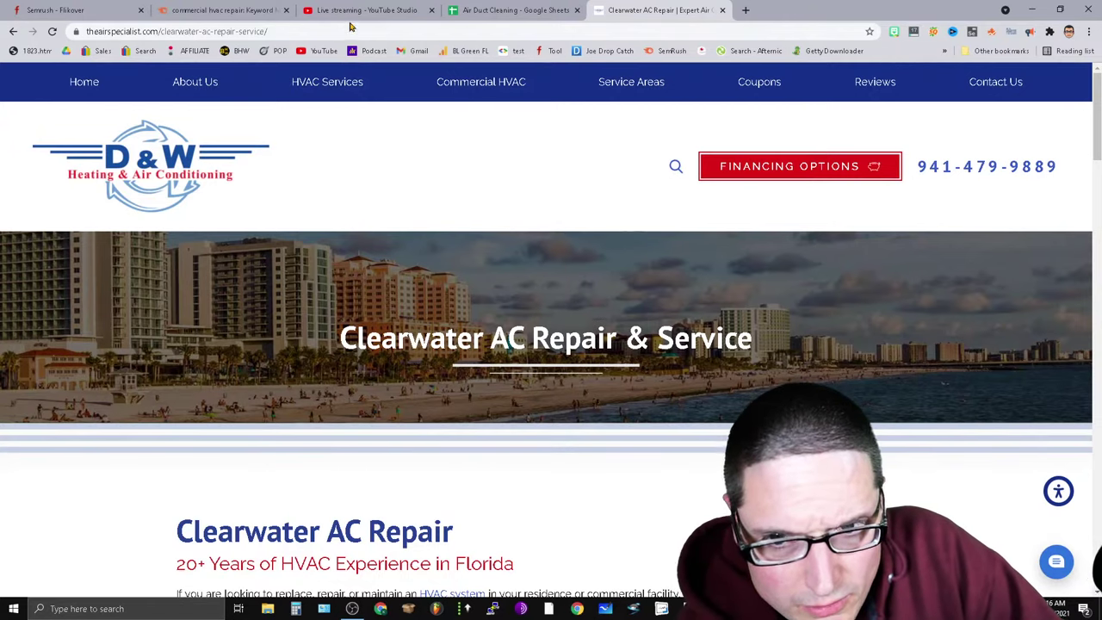
{"action": "left_click", "coordinate": [517, 10]}
Fill A13 red with white text reading '1,200-1,300 words'.
{"action": "scroll", "coordinate": [430, 448], "scroll_direction": "down", "scroll_amount": 3}
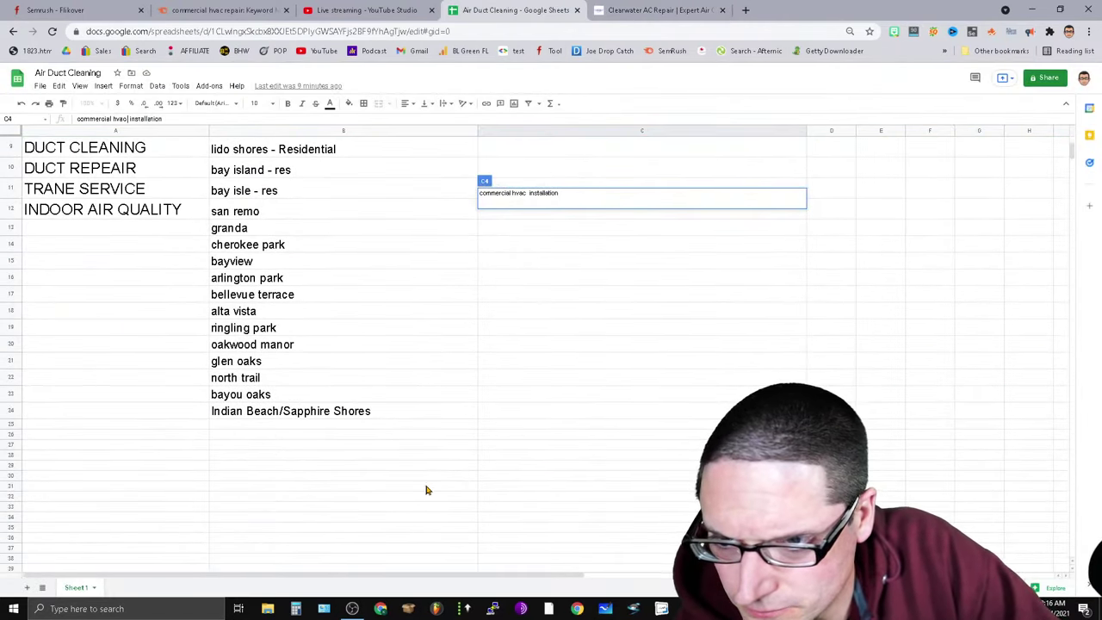
{"action": "left_click", "coordinate": [47, 230]}
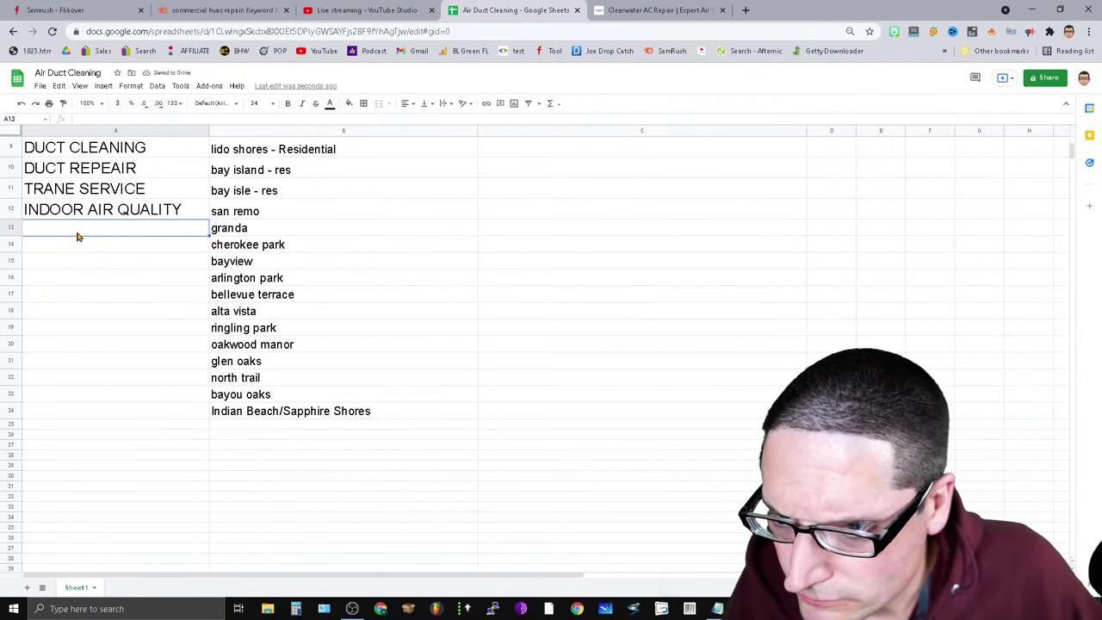
{"action": "left_click", "coordinate": [349, 104]}
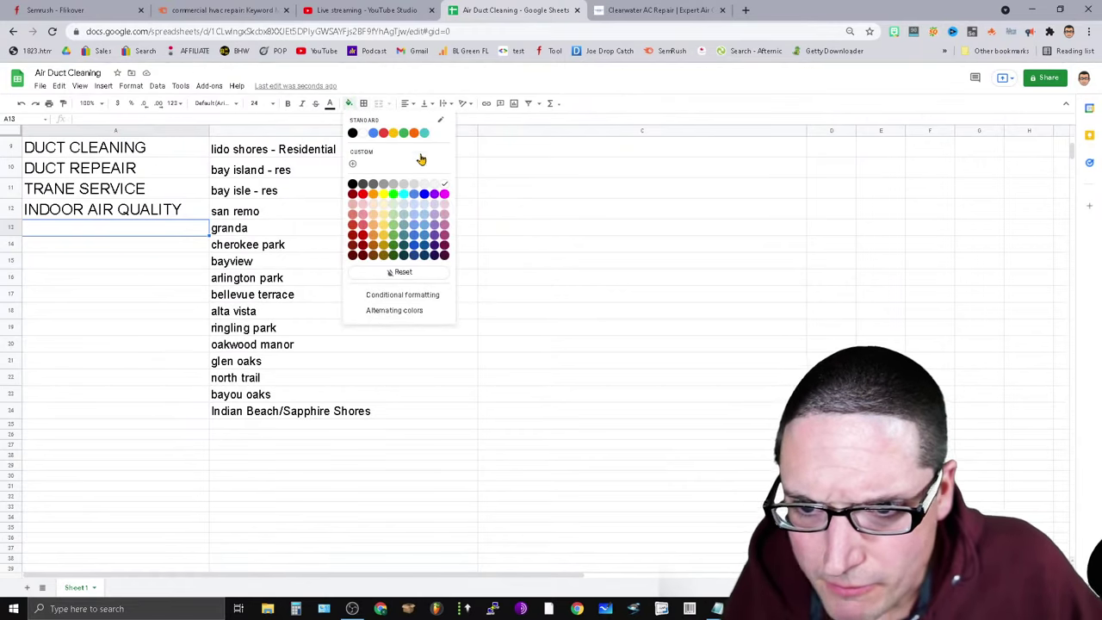
{"action": "left_click", "coordinate": [383, 134]}
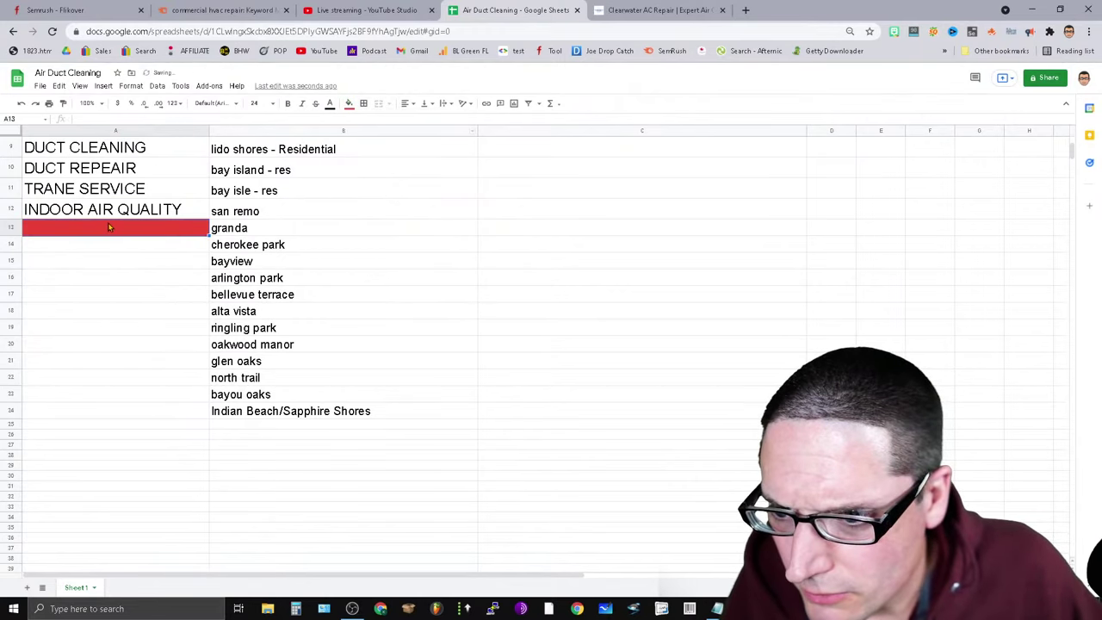
{"action": "left_click", "coordinate": [331, 105]}
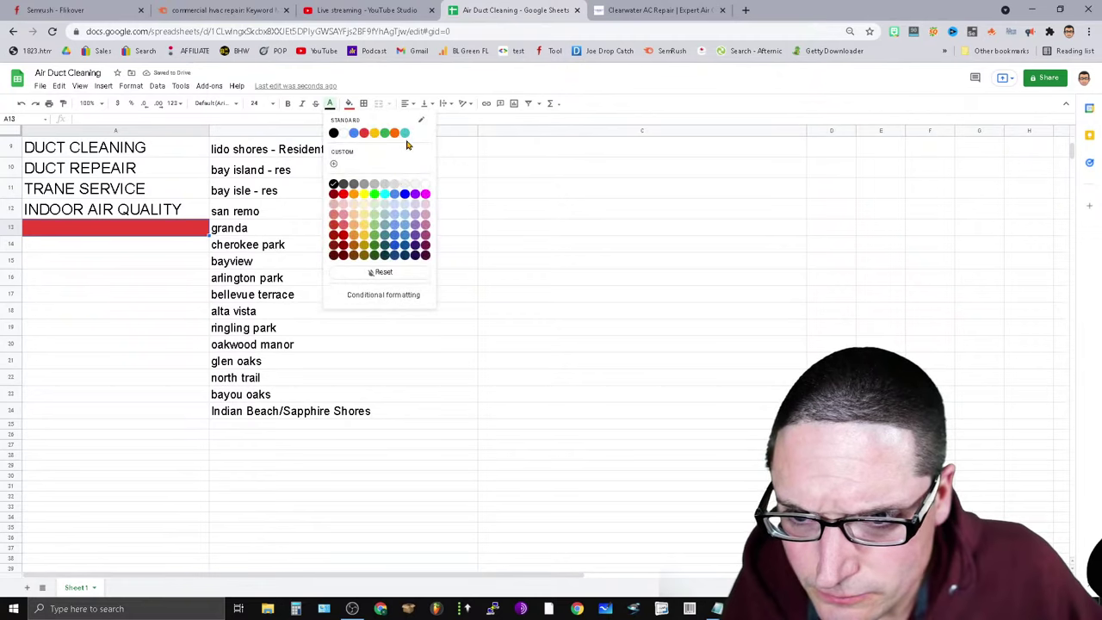
{"action": "left_click", "coordinate": [343, 134]}
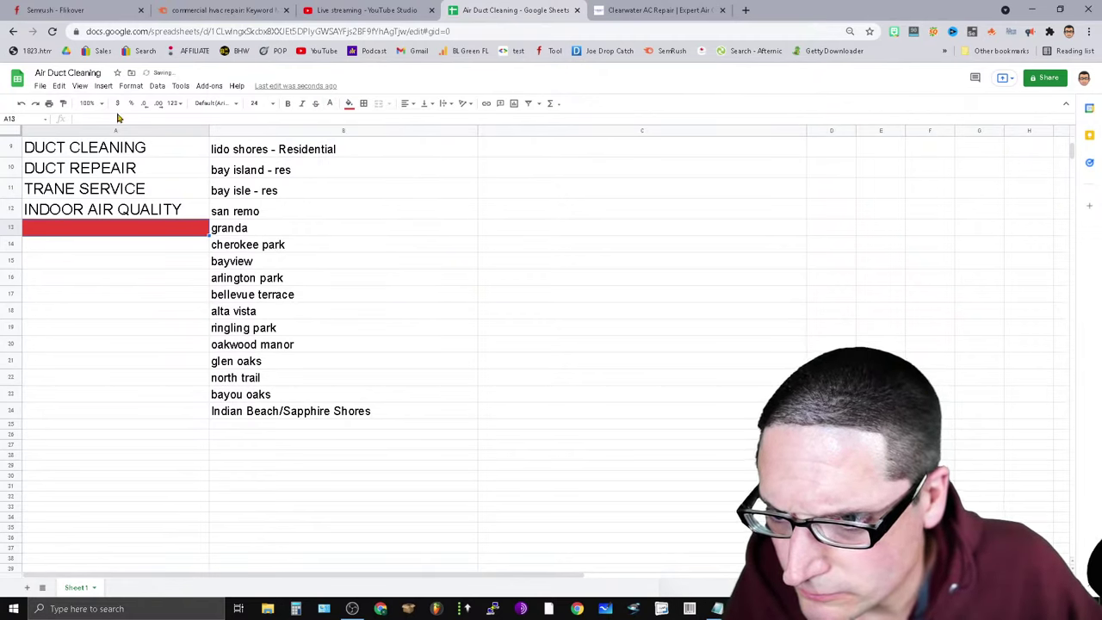
{"action": "type", "text": "12"}
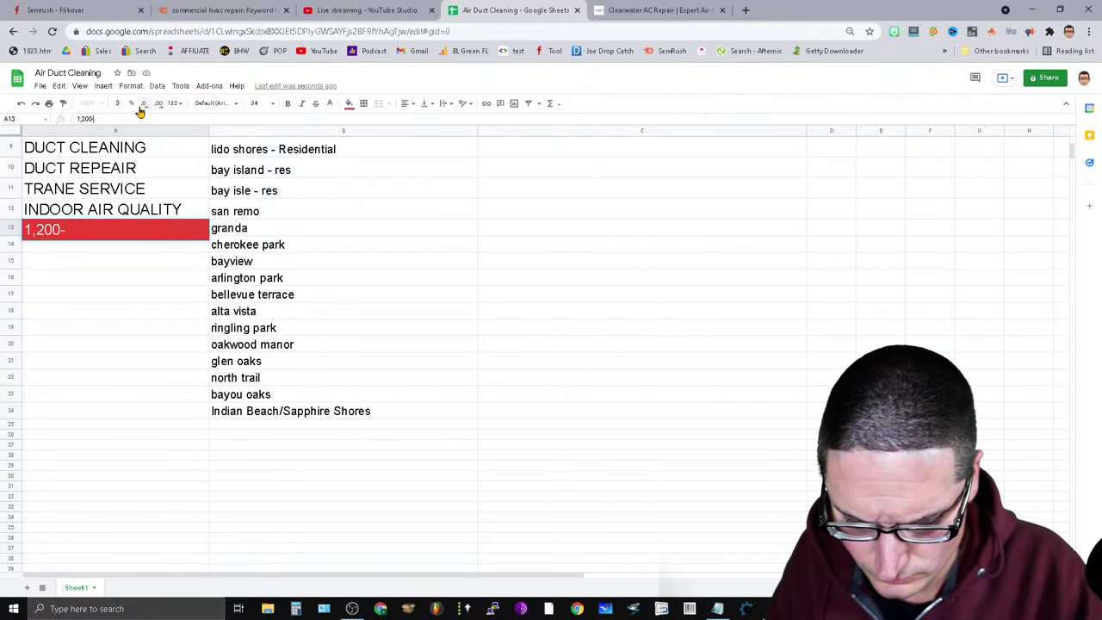
{"action": "type", "text": "00-1,300 words"}
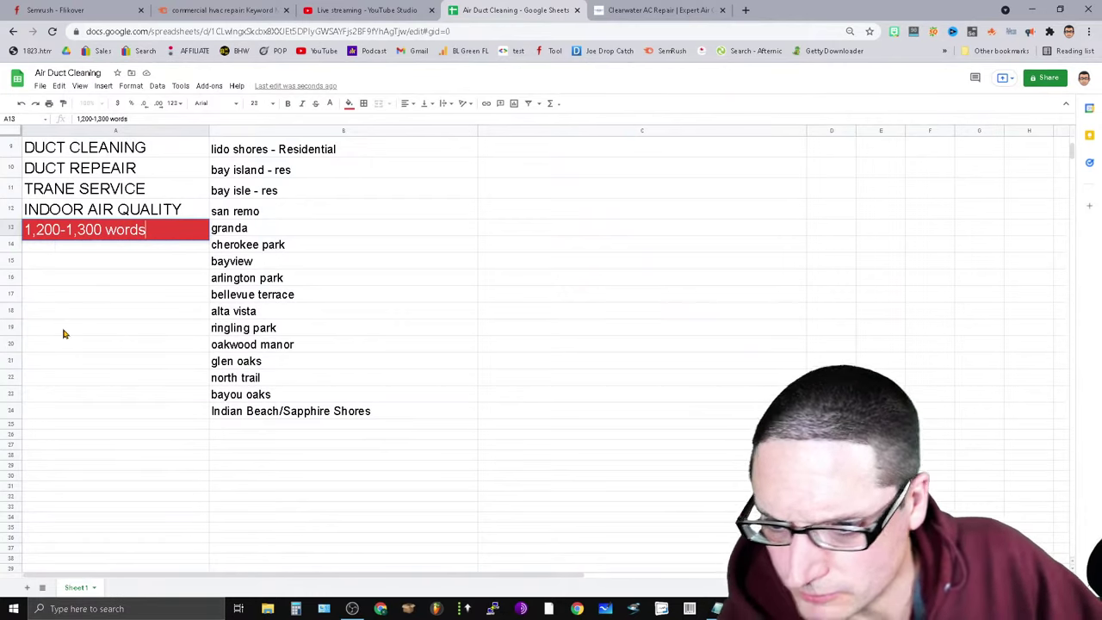
{"action": "key", "text": "Return"}
Start entering 11 in A14 and narrow column C.
{"action": "type", "text": "11 articles"}
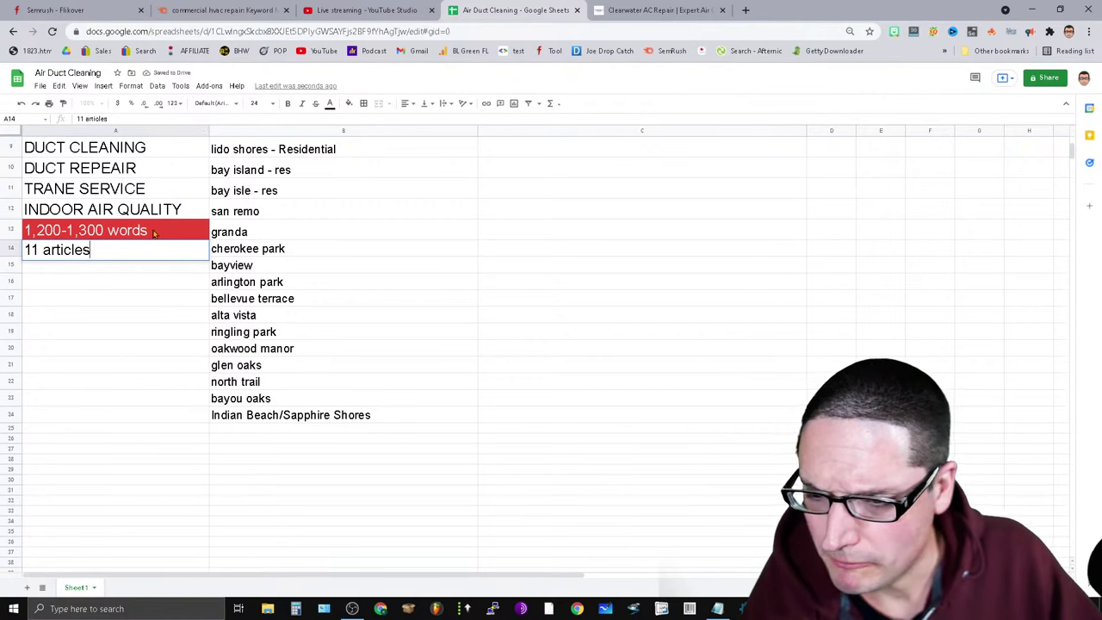
{"action": "scroll", "coordinate": [277, 466], "scroll_direction": "up", "scroll_amount": 3}
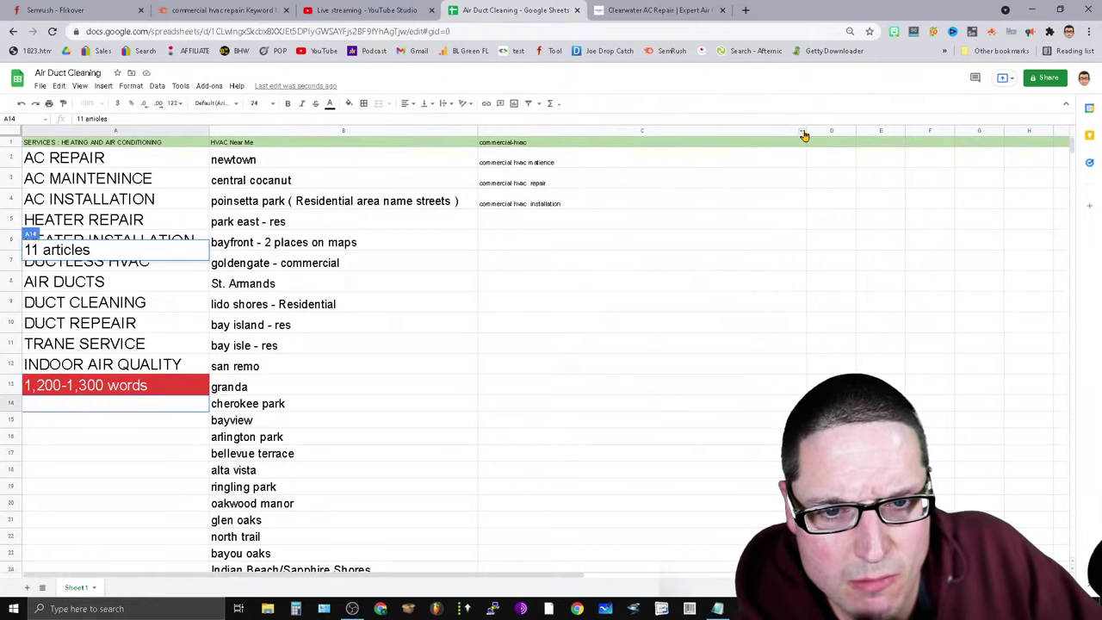
{"action": "left_click_drag", "start_coordinate": [806, 130], "coordinate": [597, 150]}
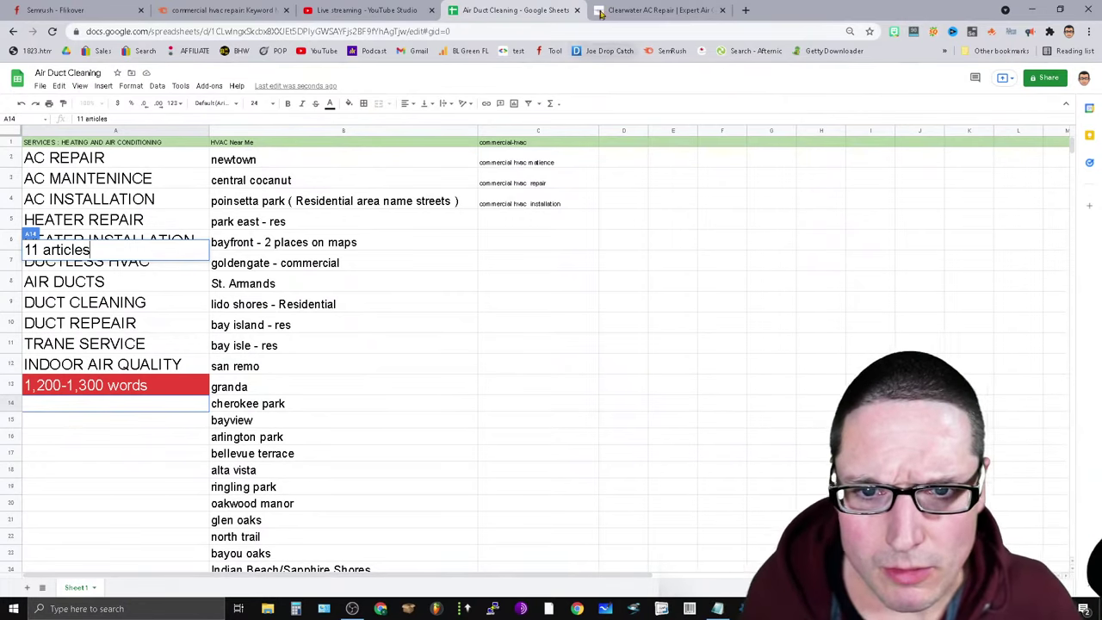
Inspect the D&W homepage's H1 and H2 headings in SEO Pro's Headings tab.
{"action": "left_click", "coordinate": [660, 9]}
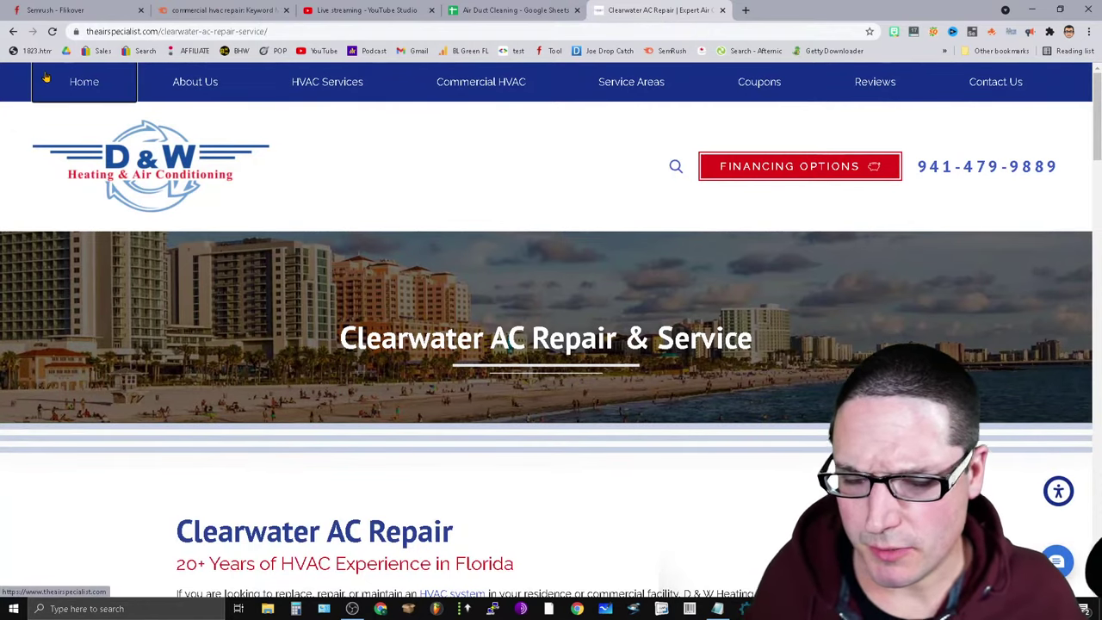
{"action": "left_click", "coordinate": [120, 83]}
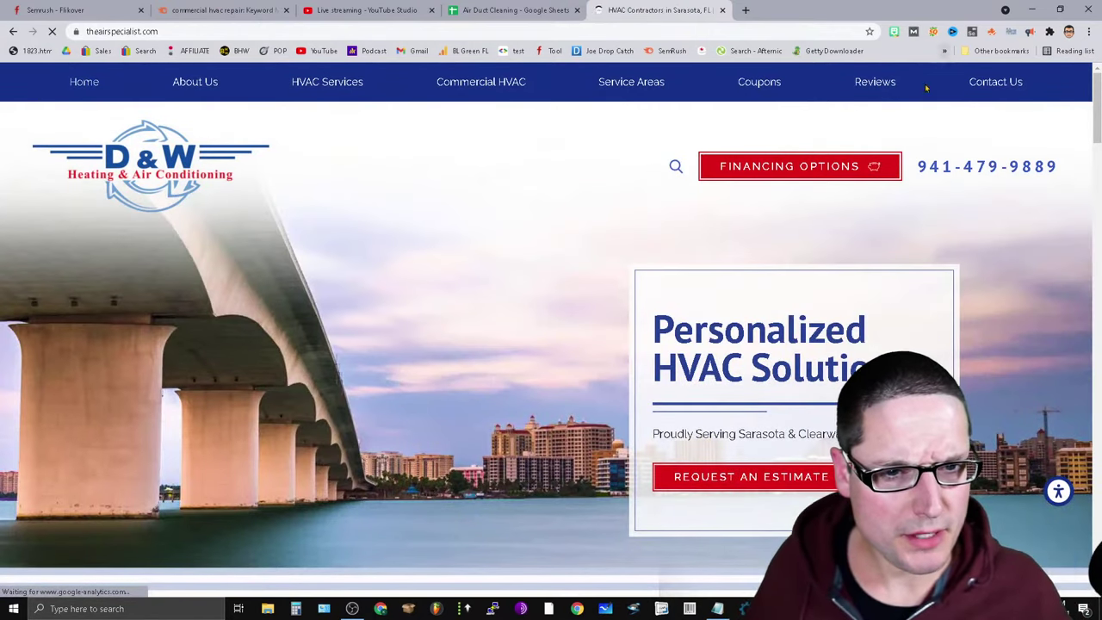
{"action": "left_click", "coordinate": [991, 32]}
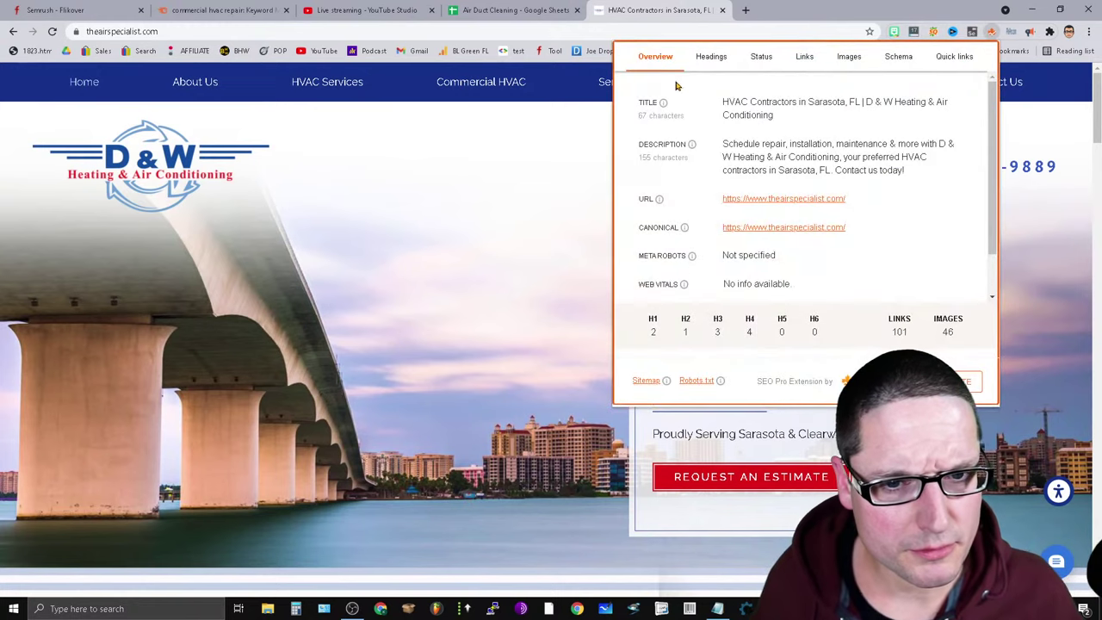
{"action": "left_click", "coordinate": [712, 59]}
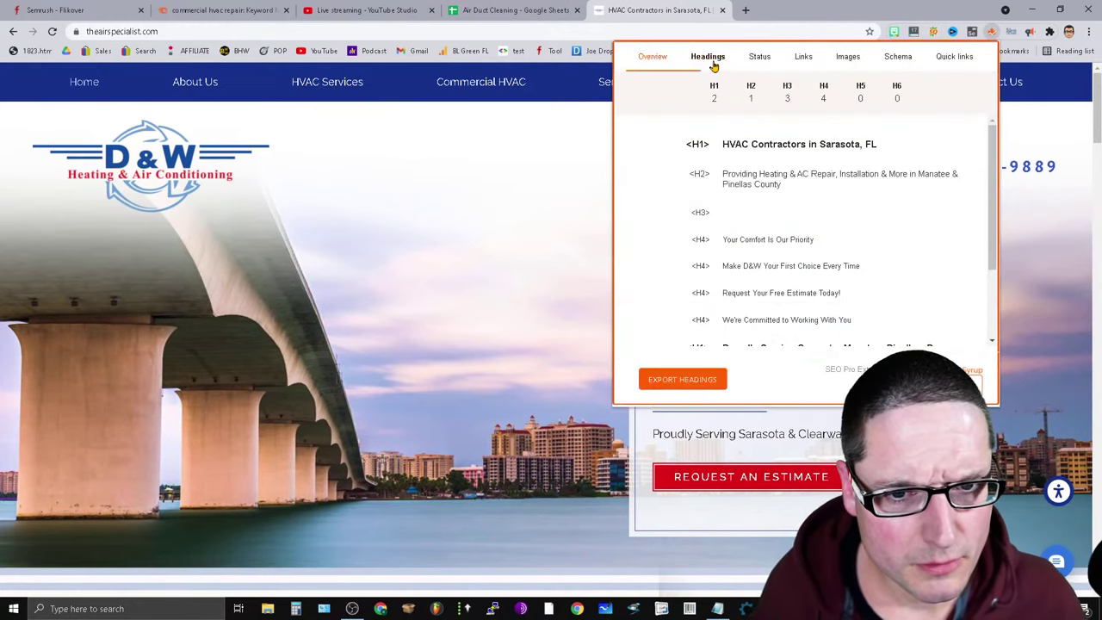
{"action": "left_click_drag", "start_coordinate": [900, 148], "coordinate": [820, 142]}
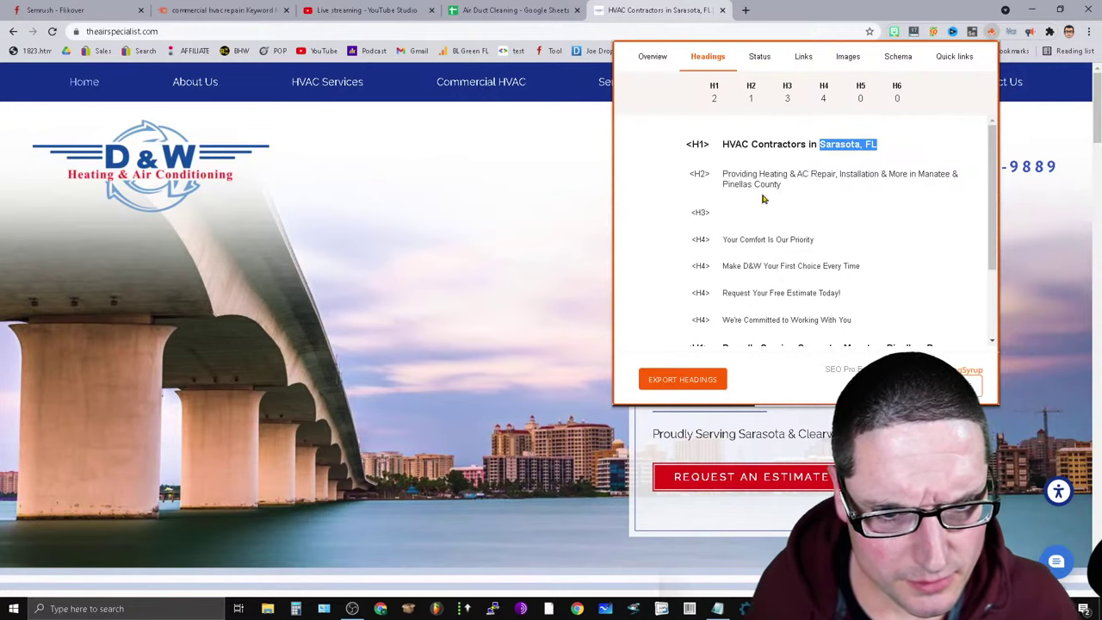
{"action": "left_click_drag", "start_coordinate": [782, 187], "coordinate": [711, 185]}
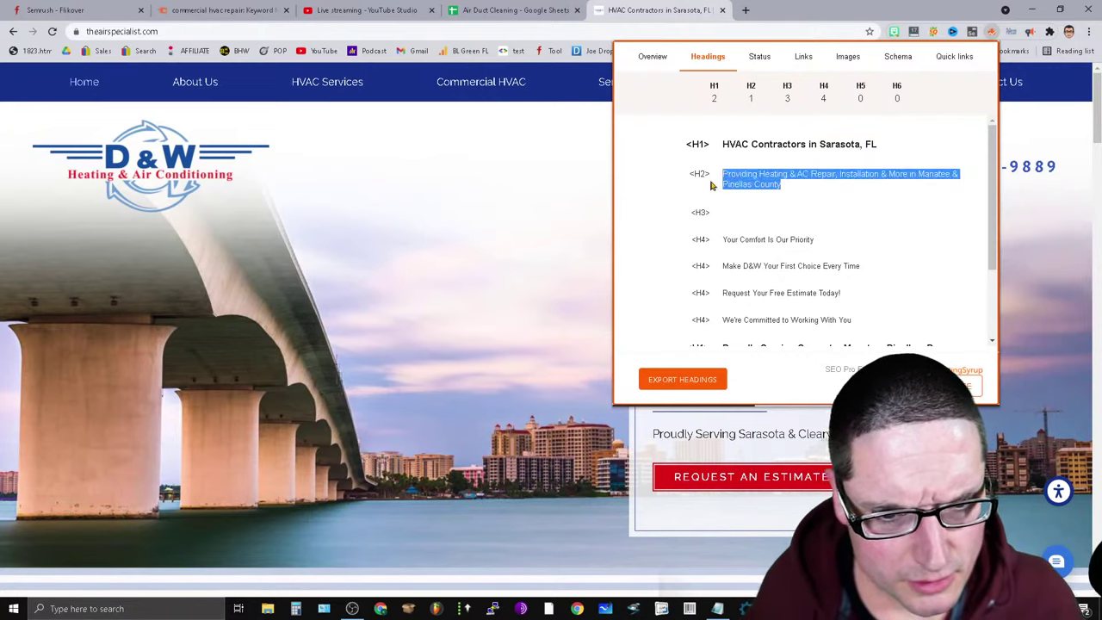
{"action": "scroll", "coordinate": [820, 189], "scroll_direction": "down", "scroll_amount": 2}
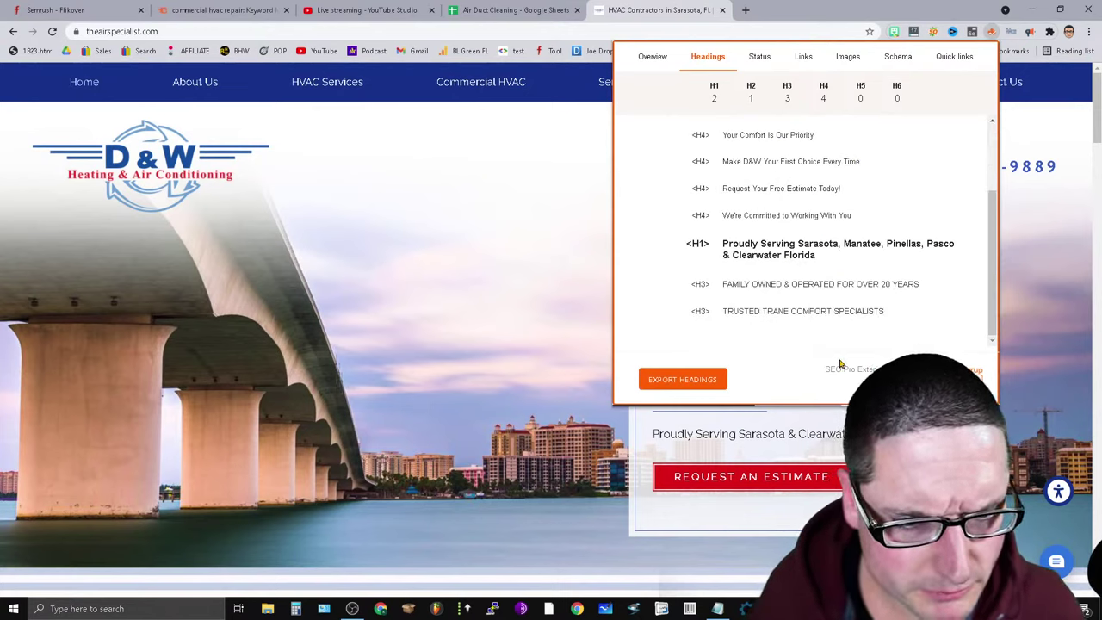
{"action": "left_click_drag", "start_coordinate": [830, 258], "coordinate": [769, 248]}
{"action": "left_click", "coordinate": [904, 257]}
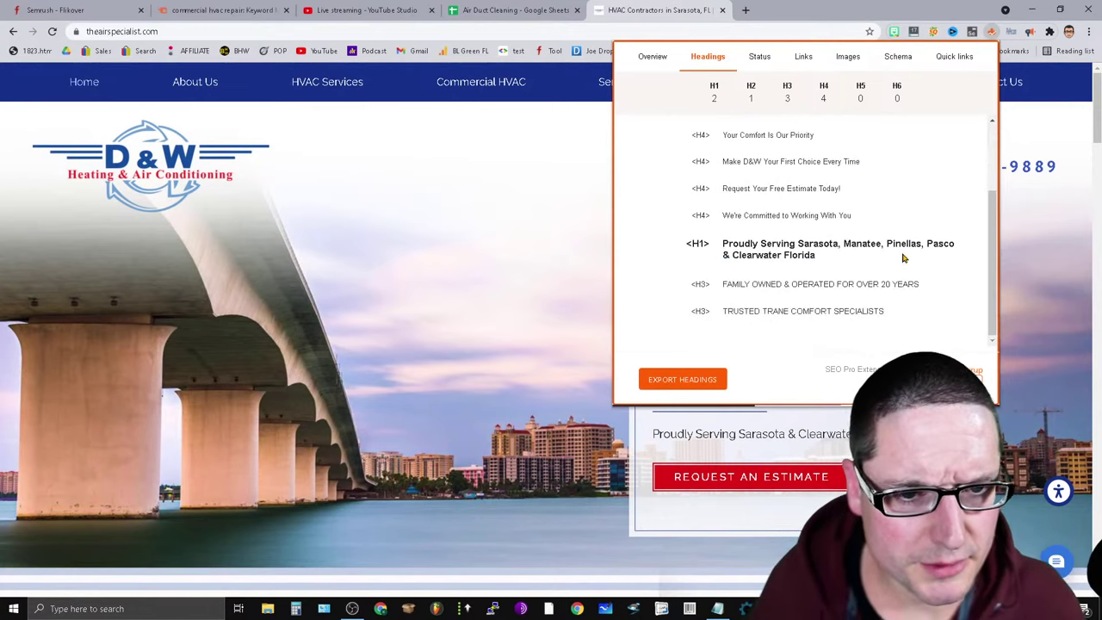
{"action": "left_click_drag", "start_coordinate": [823, 256], "coordinate": [745, 244]}
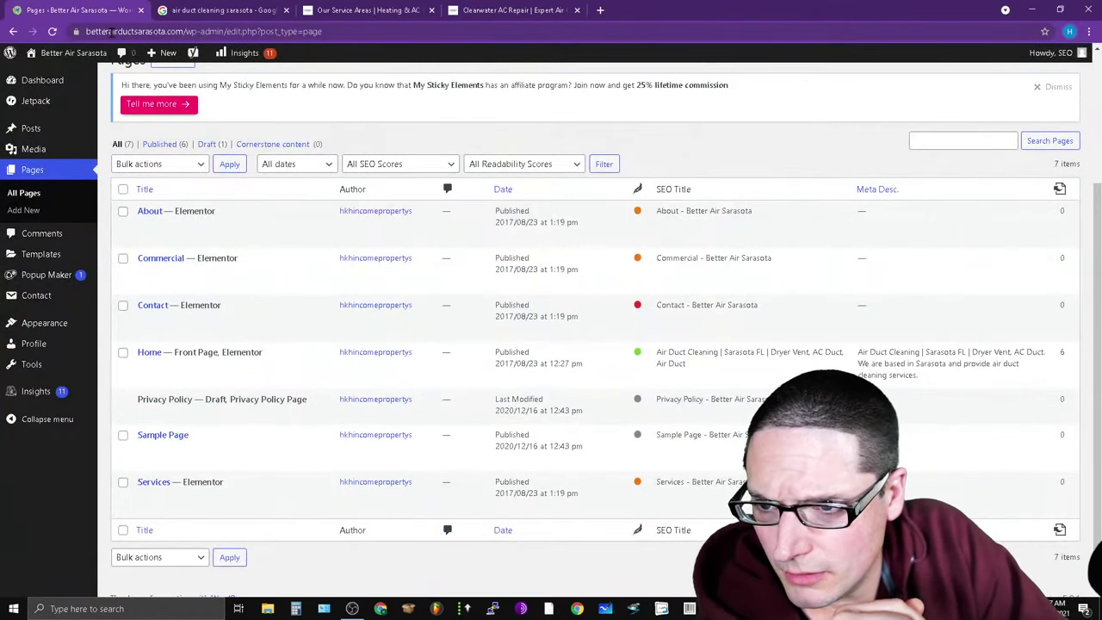
Open the Better Air Sarasota site address in a new tab, removing the stray trailing w.
{"action": "left_click_drag", "start_coordinate": [220, 31], "coordinate": [87, 32]}
{"action": "right_click", "coordinate": [129, 31]}
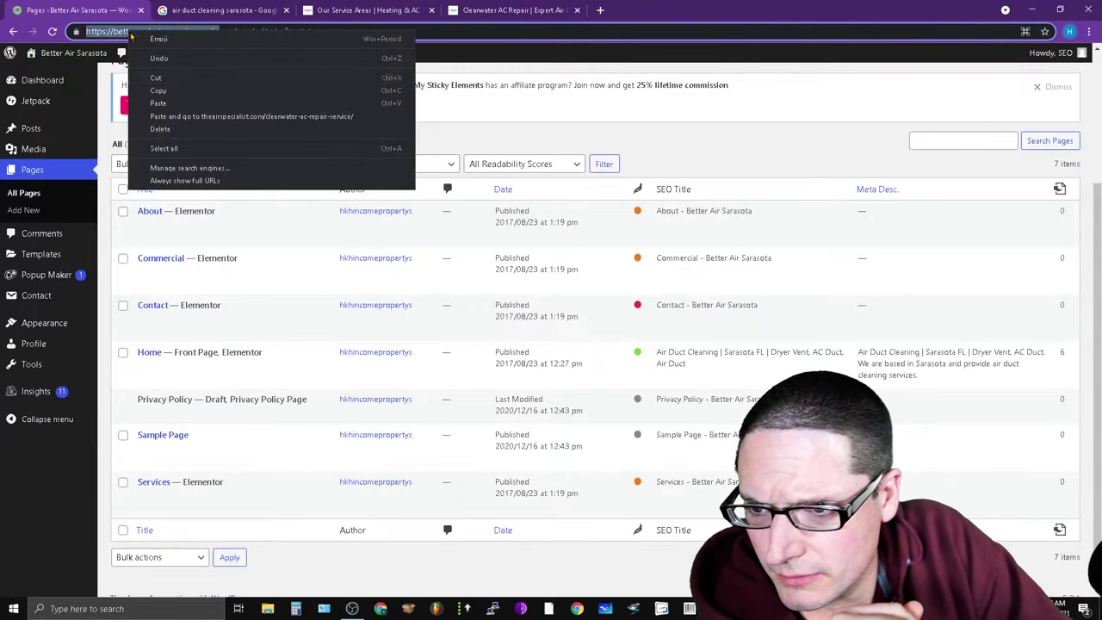
{"action": "left_click", "coordinate": [205, 87]}
{"action": "left_click", "coordinate": [600, 9]}
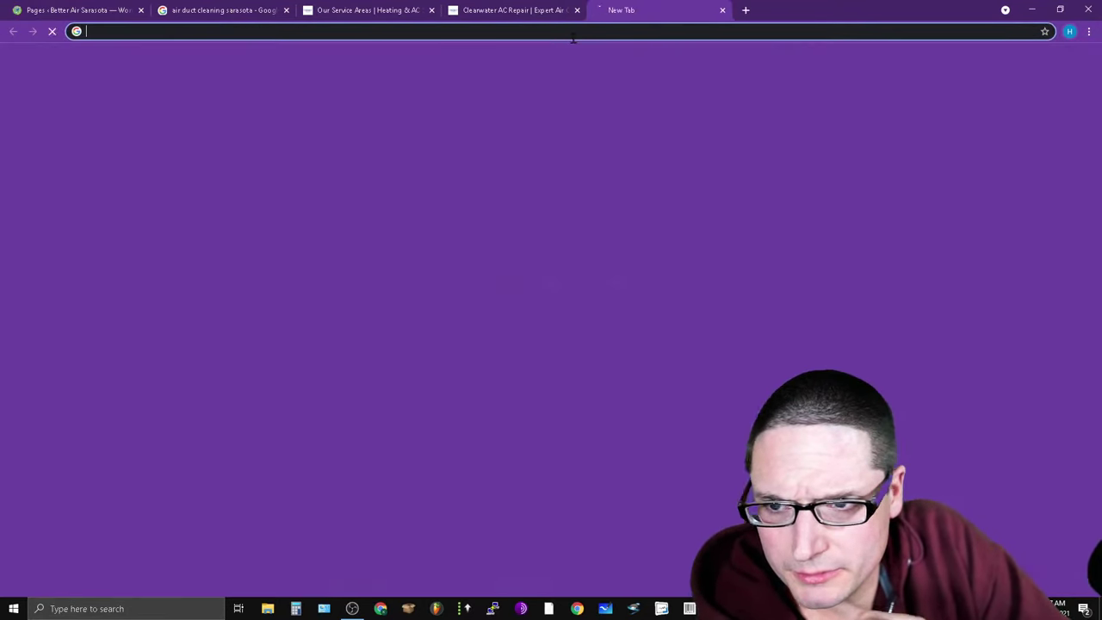
{"action": "key", "text": "ctrl+v"}
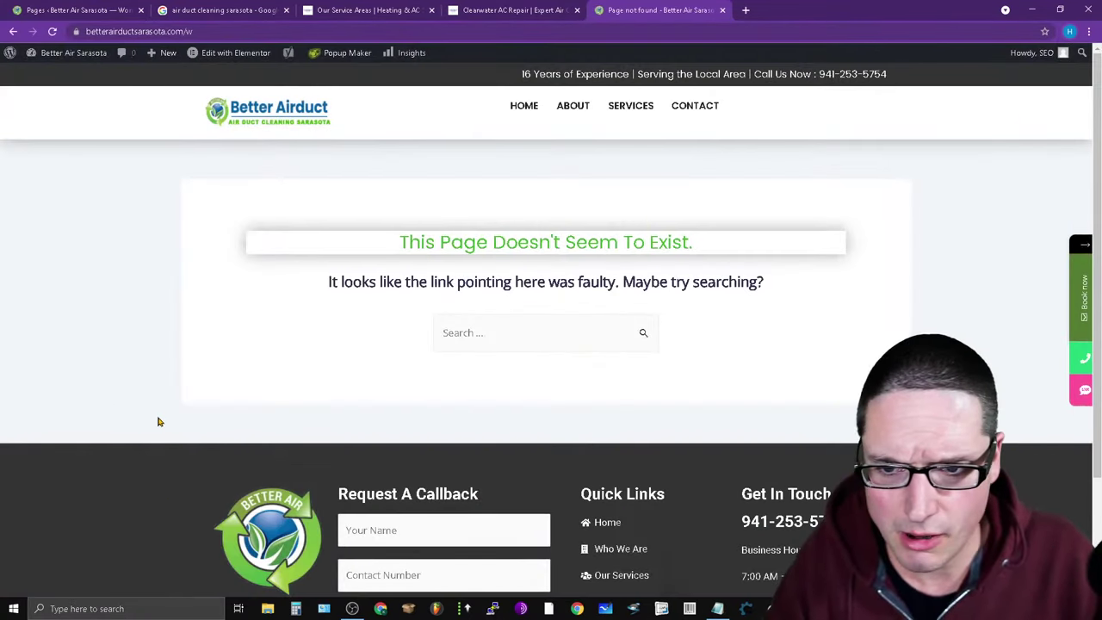
{"action": "left_click", "coordinate": [217, 31]}
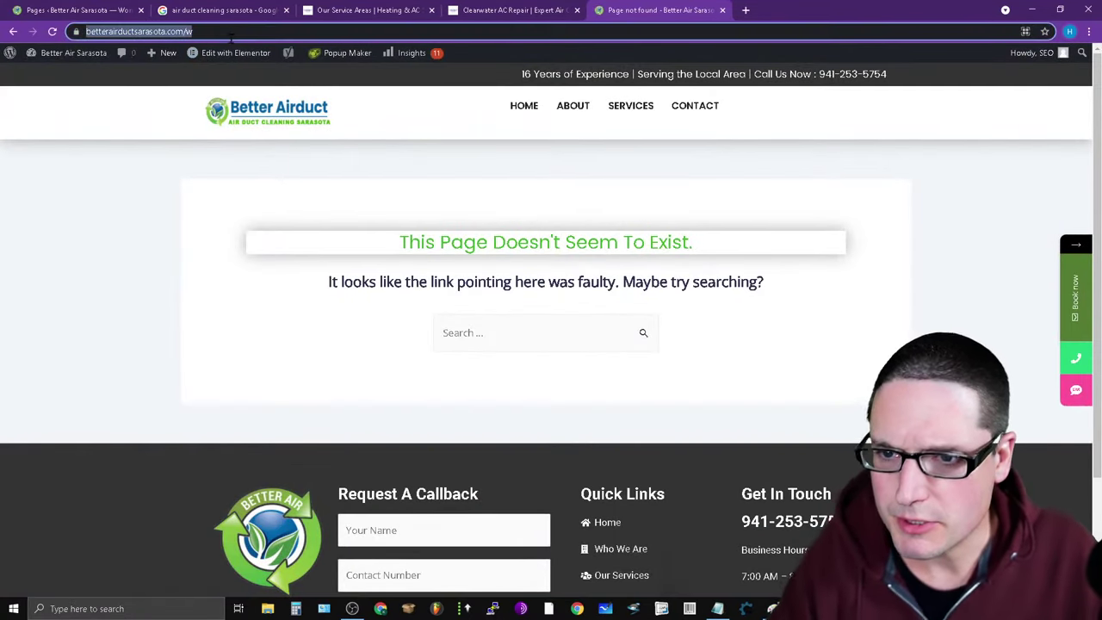
{"action": "left_click", "coordinate": [218, 31]}
{"action": "key", "text": "BackSpace"}
{"action": "key", "text": "Return"}
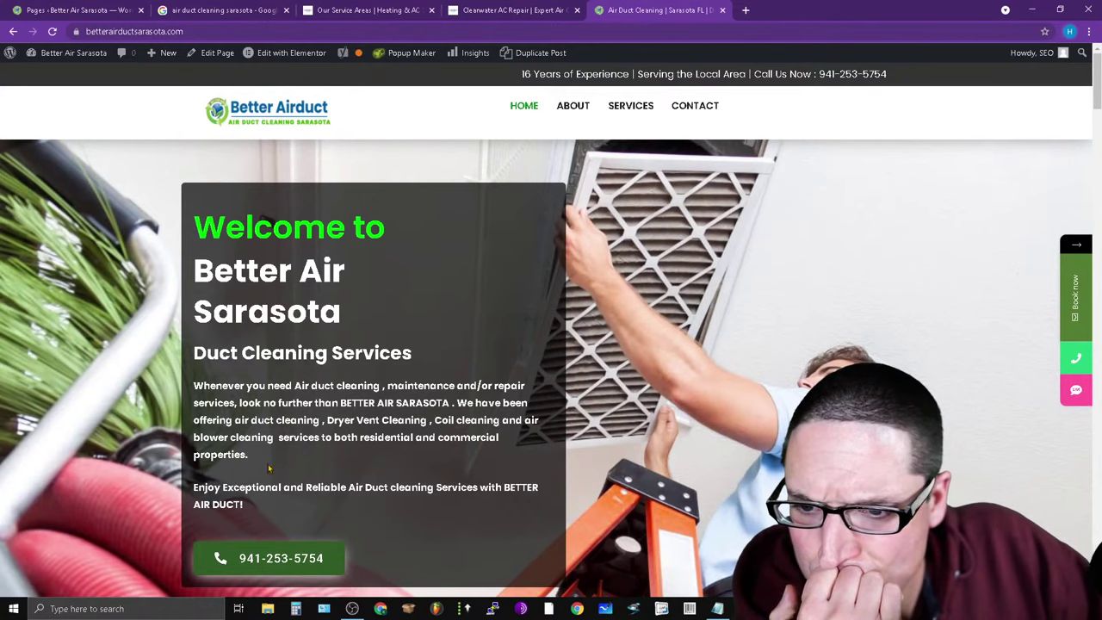
Scroll the Better Air Sarasota homepage and go to its Services page.
{"action": "double_click", "coordinate": [275, 310]}
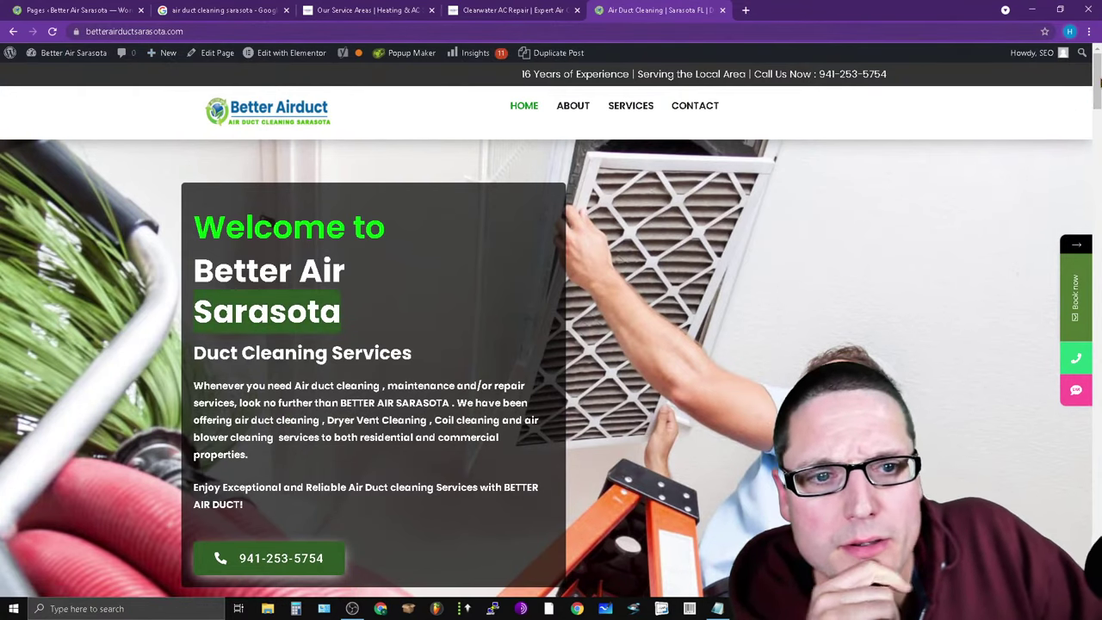
{"action": "scroll", "coordinate": [792, 164], "scroll_direction": "down", "scroll_amount": 15}
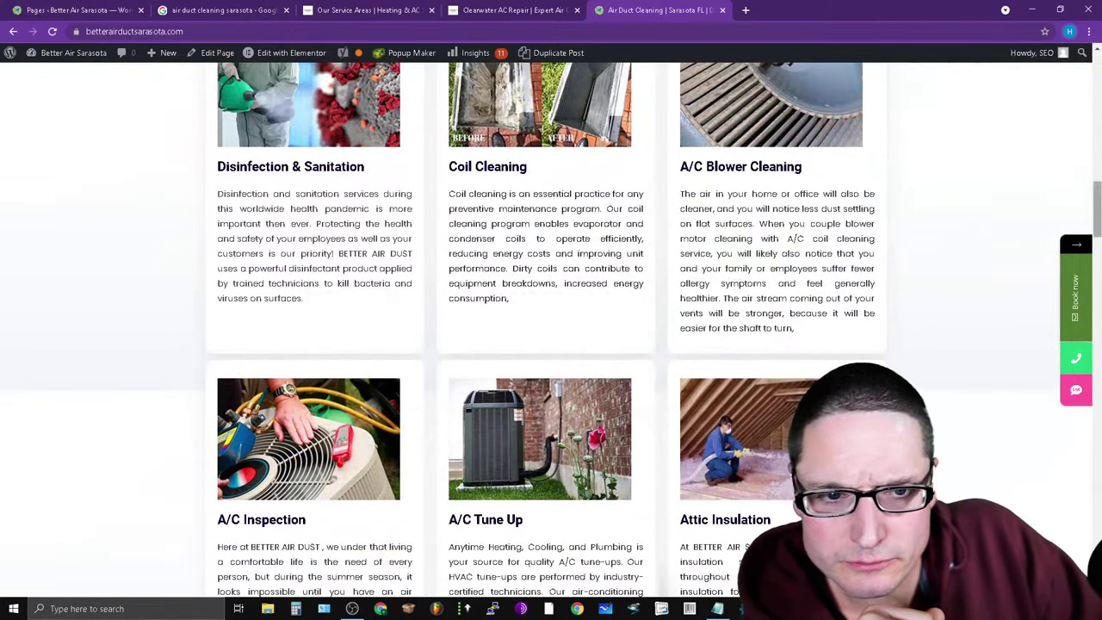
{"action": "scroll", "coordinate": [551, 327], "scroll_direction": "down", "scroll_amount": 4}
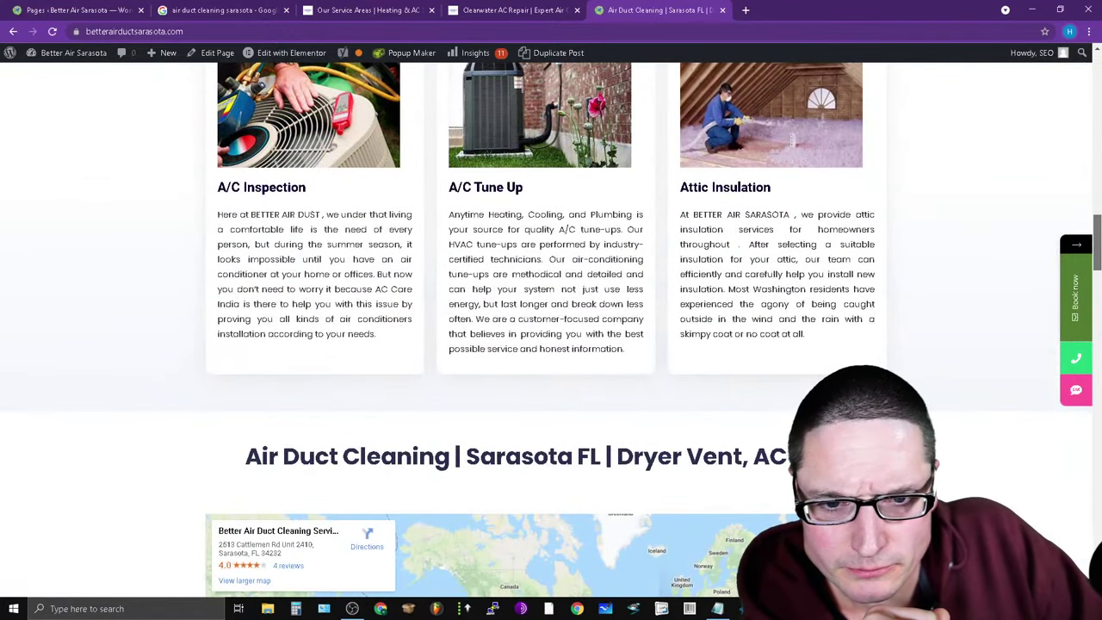
{"action": "scroll", "coordinate": [551, 327], "scroll_direction": "down", "scroll_amount": 20}
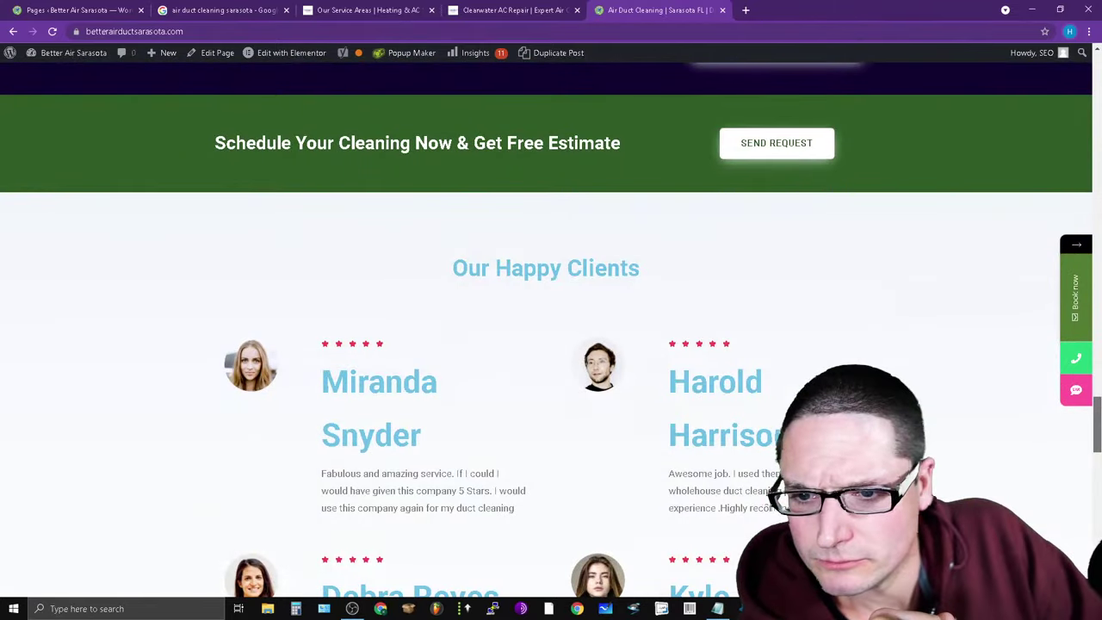
{"action": "scroll", "coordinate": [482, 136], "scroll_direction": "up", "scroll_amount": 20}
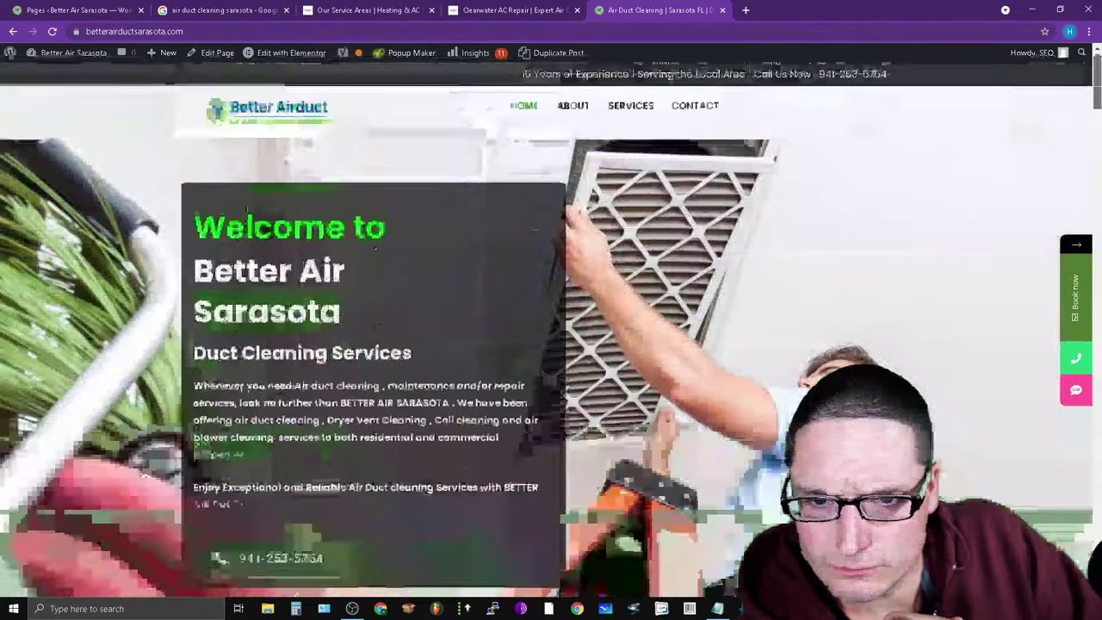
{"action": "left_click", "coordinate": [629, 110]}
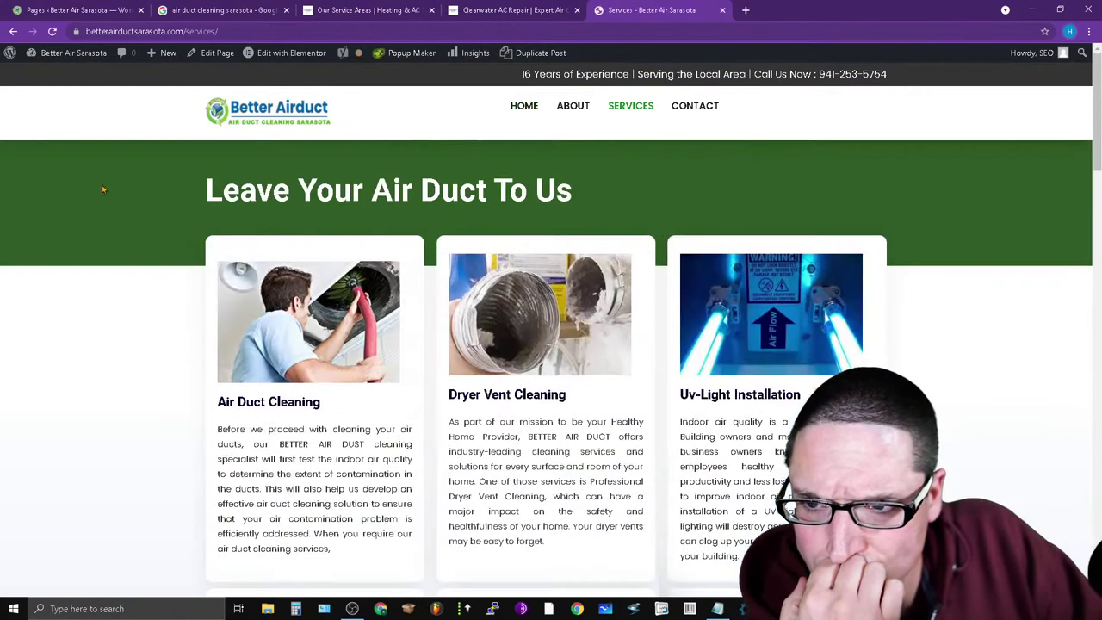
{"action": "scroll", "coordinate": [422, 336], "scroll_direction": "down", "scroll_amount": 2}
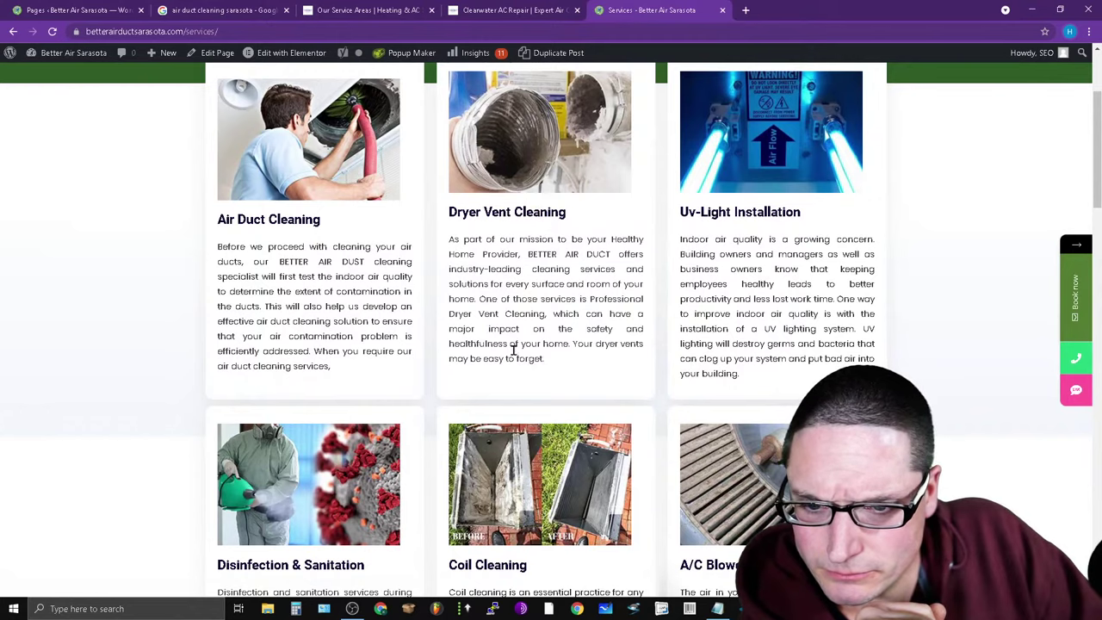
{"action": "scroll", "coordinate": [625, 574], "scroll_direction": "up", "scroll_amount": 2}
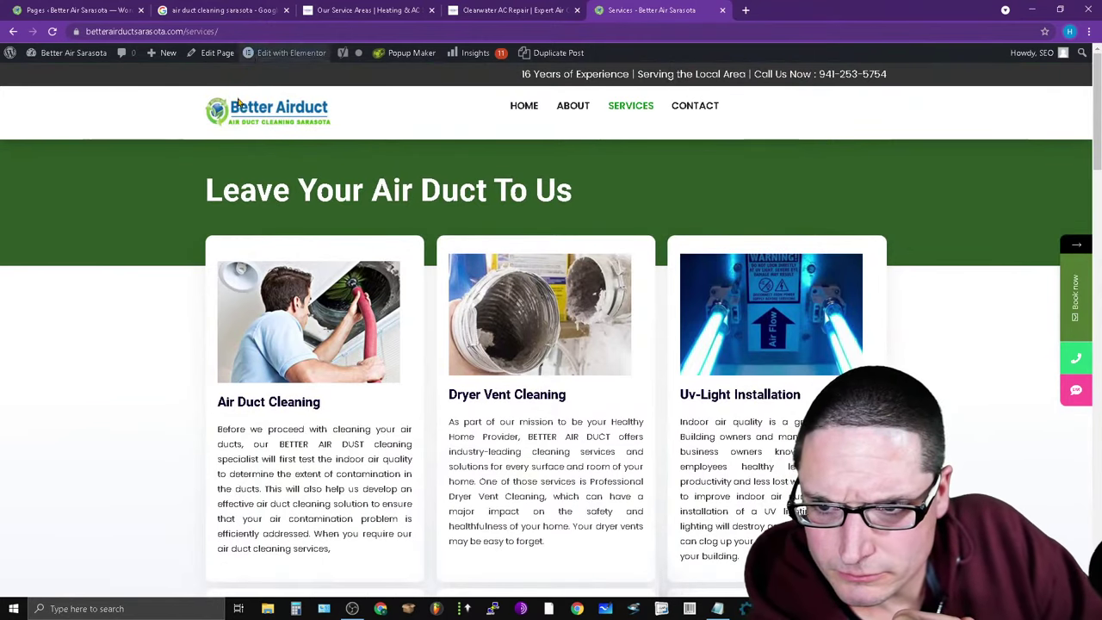
{"action": "scroll", "coordinate": [430, 387], "scroll_direction": "down", "scroll_amount": 10}
{"action": "scroll", "coordinate": [425, 387], "scroll_direction": "up", "scroll_amount": 10}
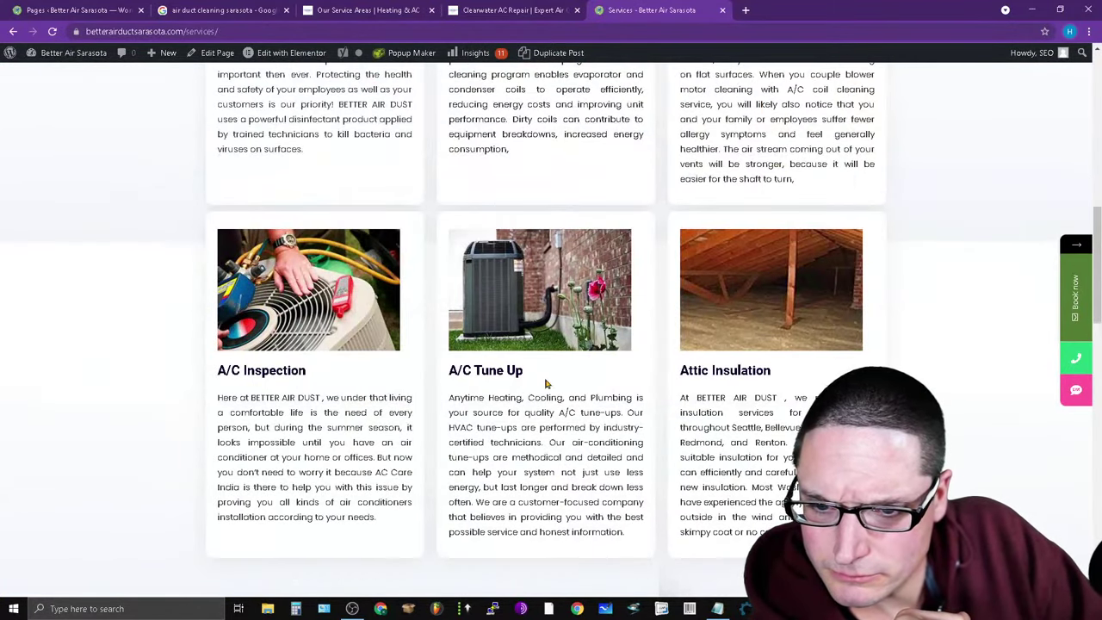
{"action": "left_click_drag", "start_coordinate": [545, 384], "coordinate": [482, 375]}
{"action": "left_click", "coordinate": [733, 374]}
{"action": "scroll", "coordinate": [732, 374], "scroll_direction": "up", "scroll_amount": 2}
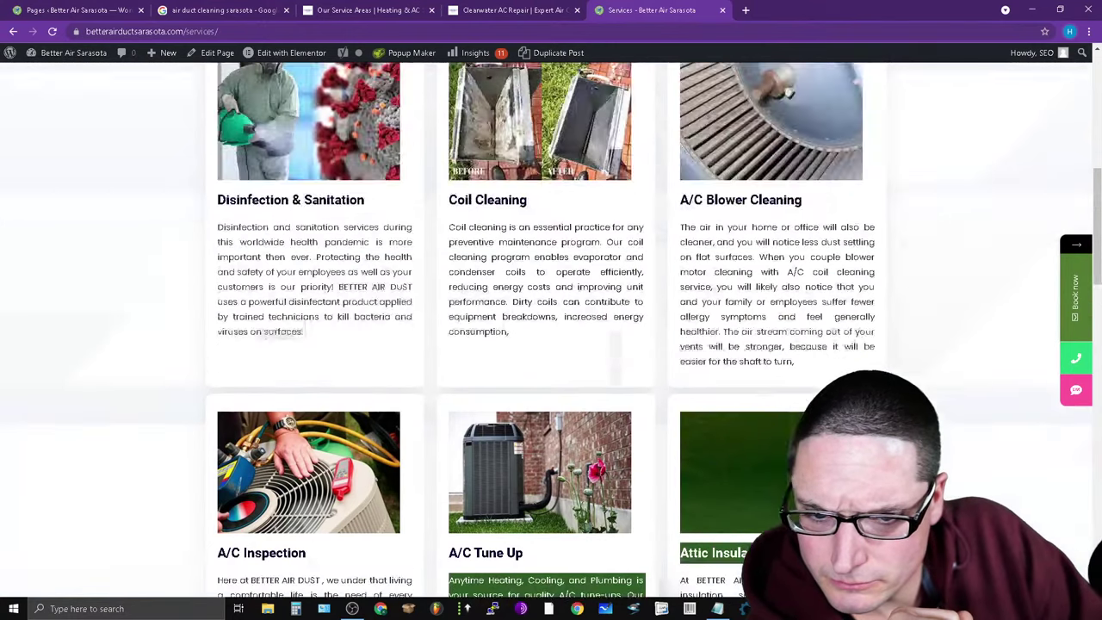
{"action": "scroll", "coordinate": [614, 357], "scroll_direction": "up", "scroll_amount": 4}
{"action": "scroll", "coordinate": [727, 289], "scroll_direction": "up", "scroll_amount": 2}
{"action": "scroll", "coordinate": [726, 289], "scroll_direction": "down", "scroll_amount": 2}
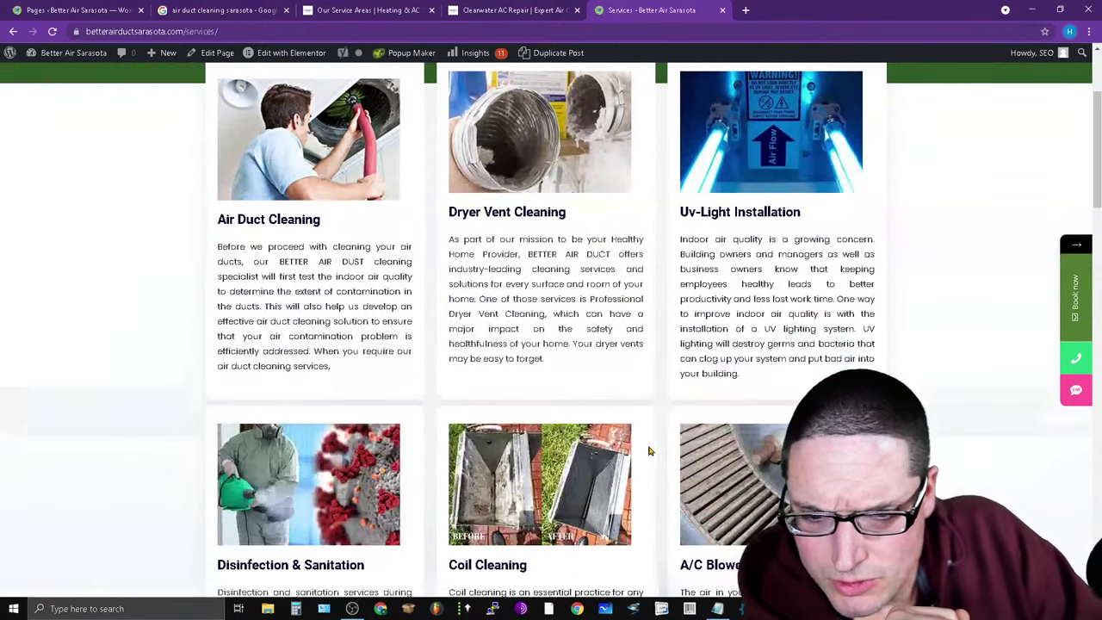
{"action": "scroll", "coordinate": [726, 288], "scroll_direction": "up", "scroll_amount": 2}
{"action": "scroll", "coordinate": [477, 376], "scroll_direction": "down", "scroll_amount": 4}
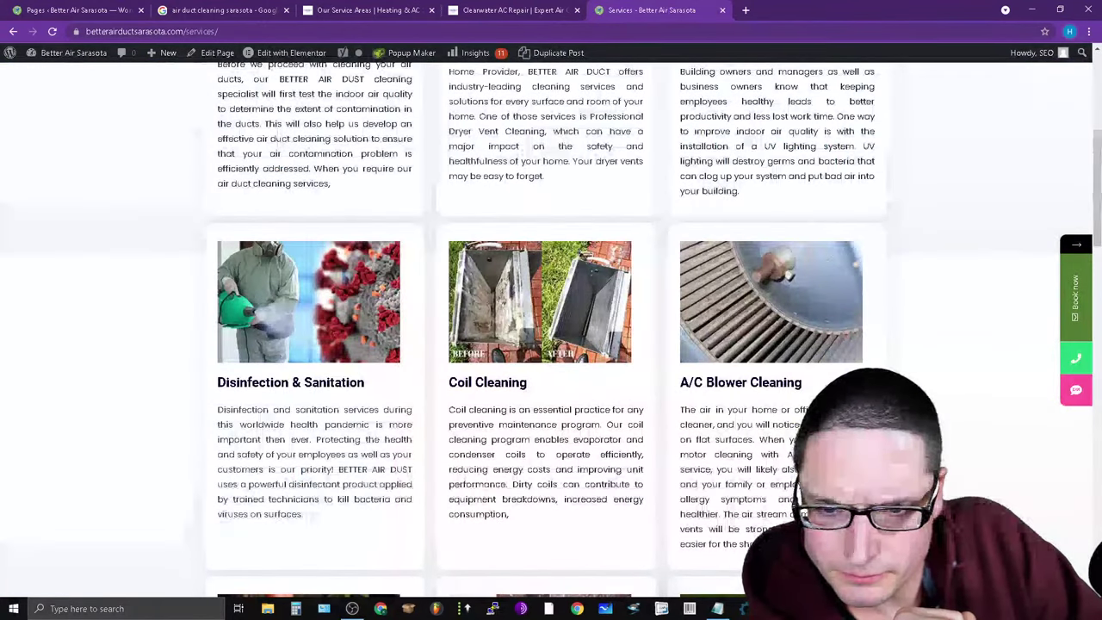
{"action": "scroll", "coordinate": [616, 437], "scroll_direction": "down", "scroll_amount": 6}
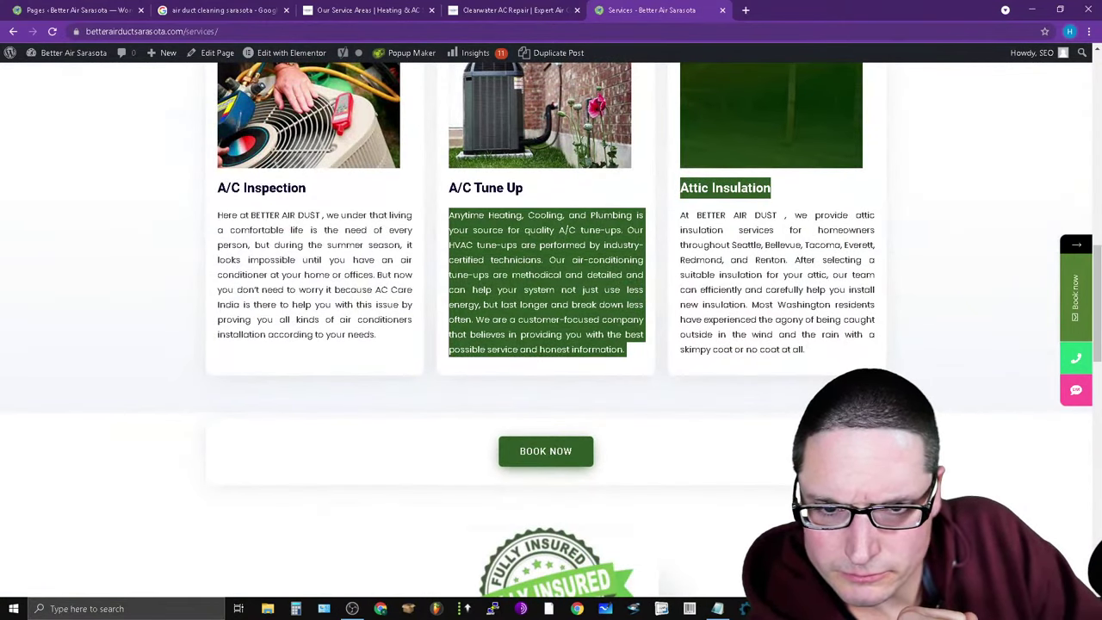
{"action": "scroll", "coordinate": [647, 421], "scroll_direction": "up", "scroll_amount": 4}
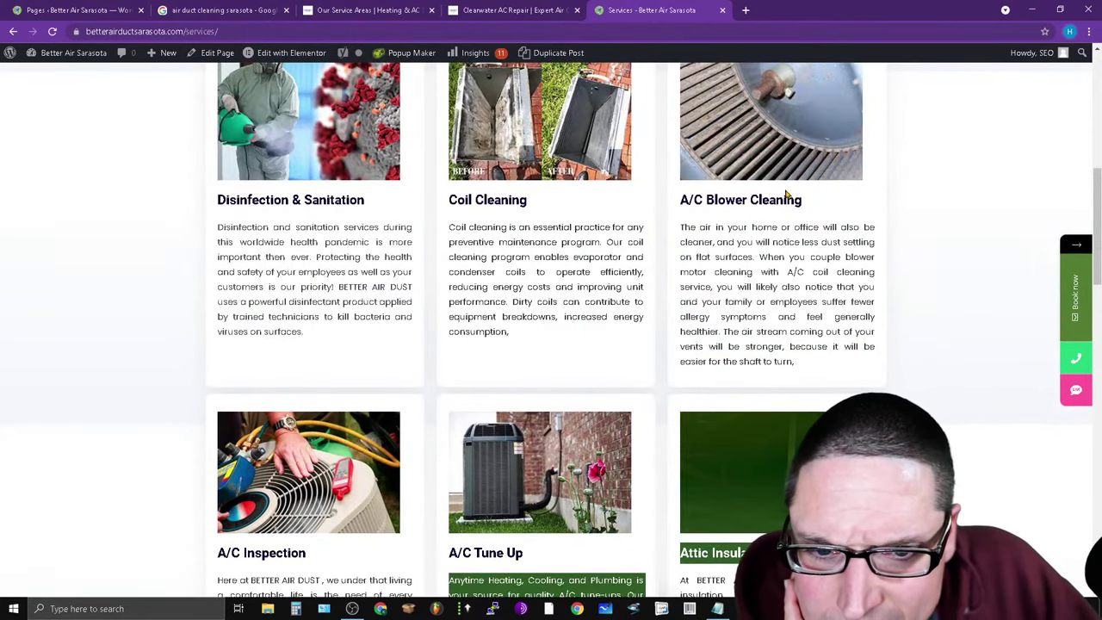
{"action": "scroll", "coordinate": [724, 532], "scroll_direction": "up", "scroll_amount": 4}
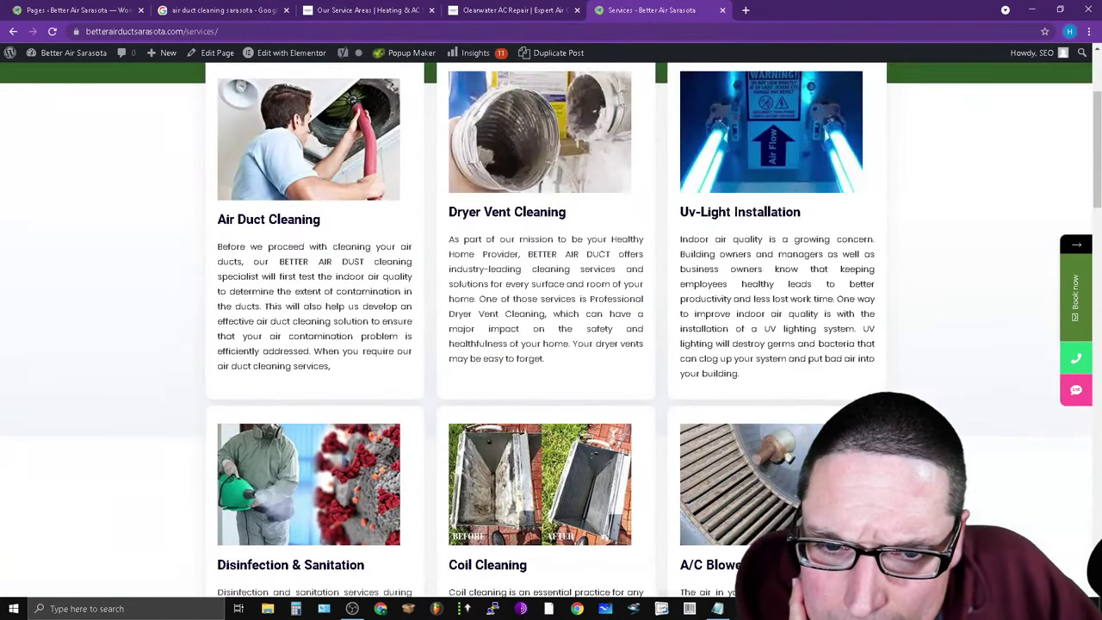
{"action": "scroll", "coordinate": [437, 492], "scroll_direction": "up", "scroll_amount": 2}
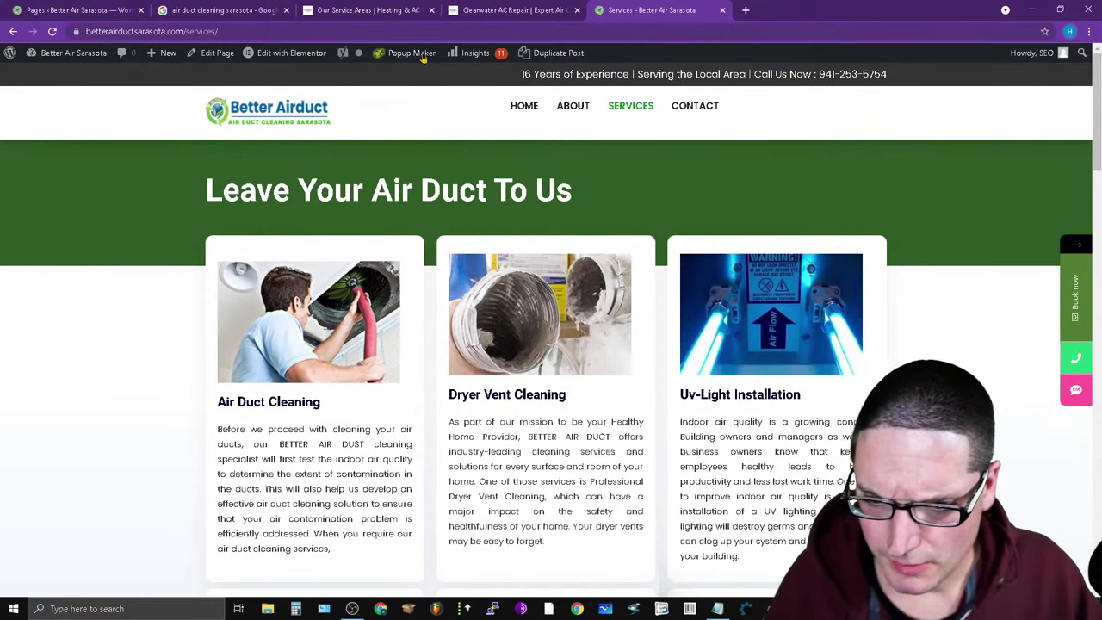
{"action": "scroll", "coordinate": [469, 381], "scroll_direction": "down", "scroll_amount": 2}
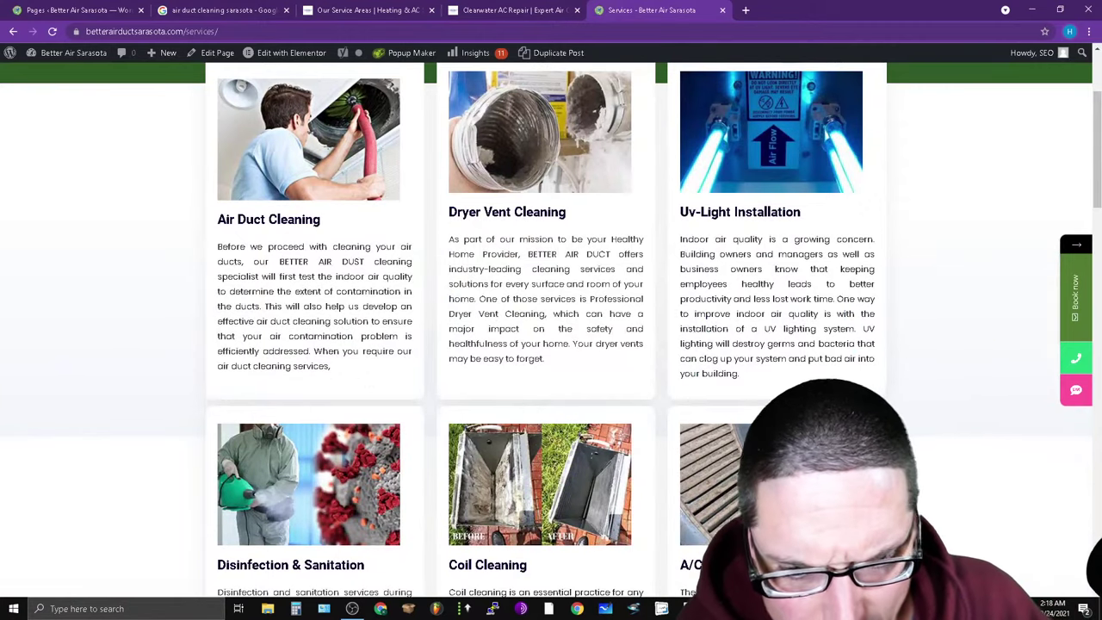
{"action": "scroll", "coordinate": [470, 380], "scroll_direction": "down", "scroll_amount": 4}
{"action": "scroll", "coordinate": [150, 112], "scroll_direction": "up", "scroll_amount": 6}
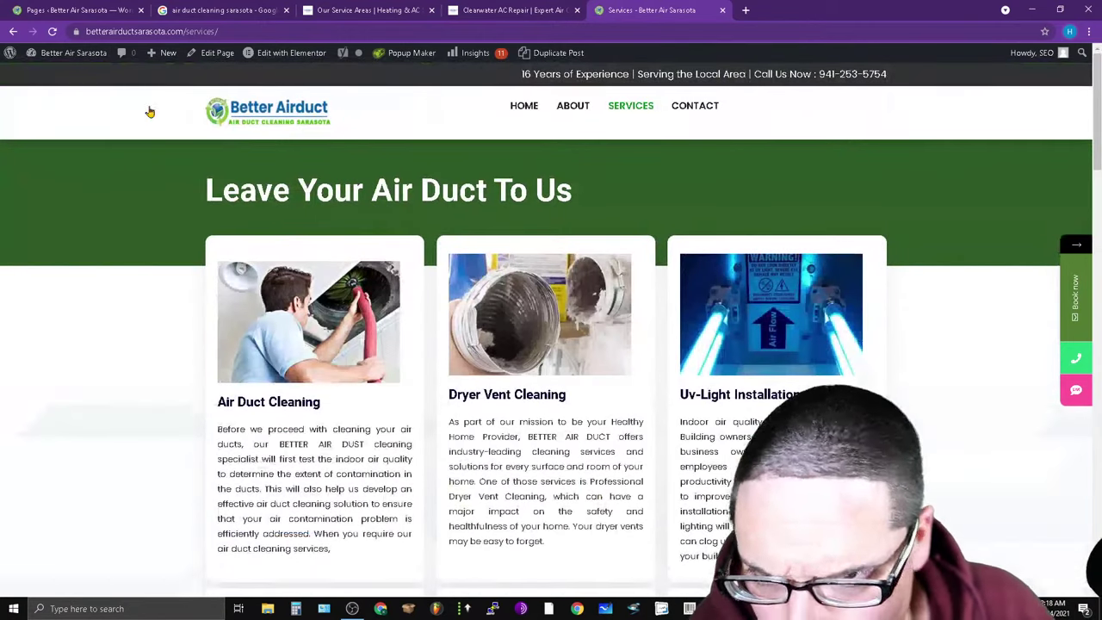
{"action": "mouse_move", "coordinate": [556, 58]}
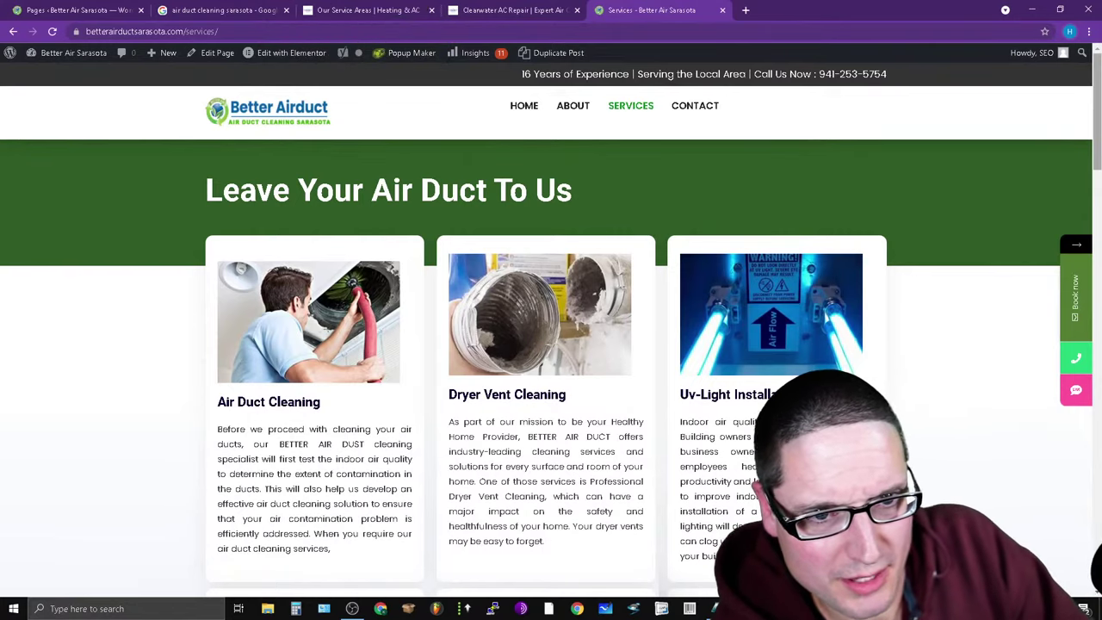
{"action": "scroll", "coordinate": [652, 121], "scroll_direction": "down", "scroll_amount": 3}
{"action": "scroll", "coordinate": [652, 120], "scroll_direction": "up", "scroll_amount": 3}
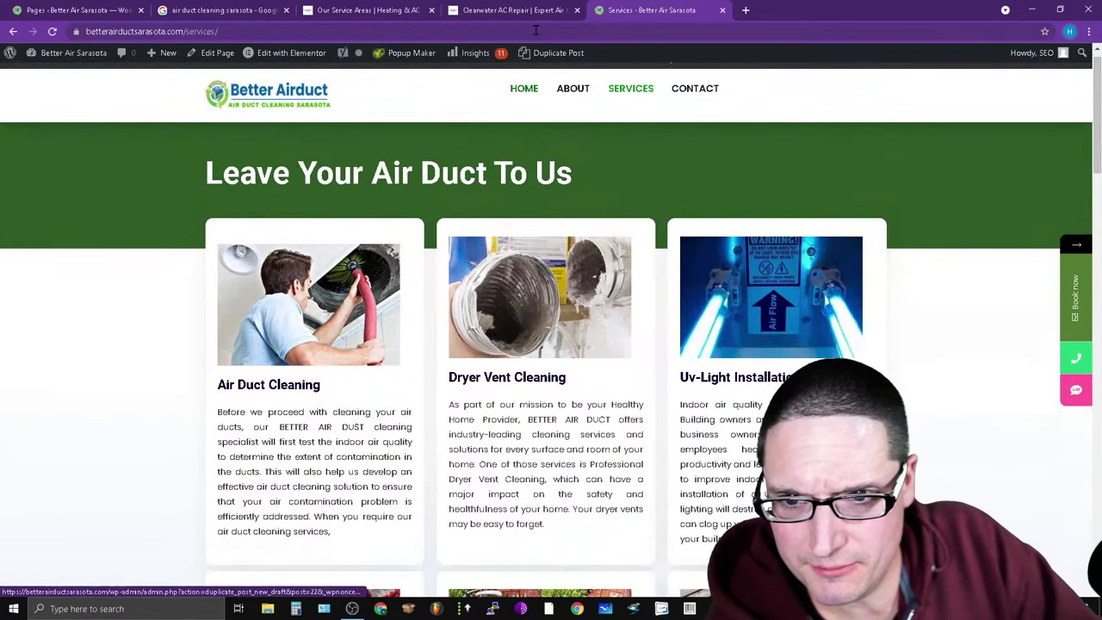
{"action": "left_click", "coordinate": [509, 8]}
{"action": "left_click", "coordinate": [652, 9]}
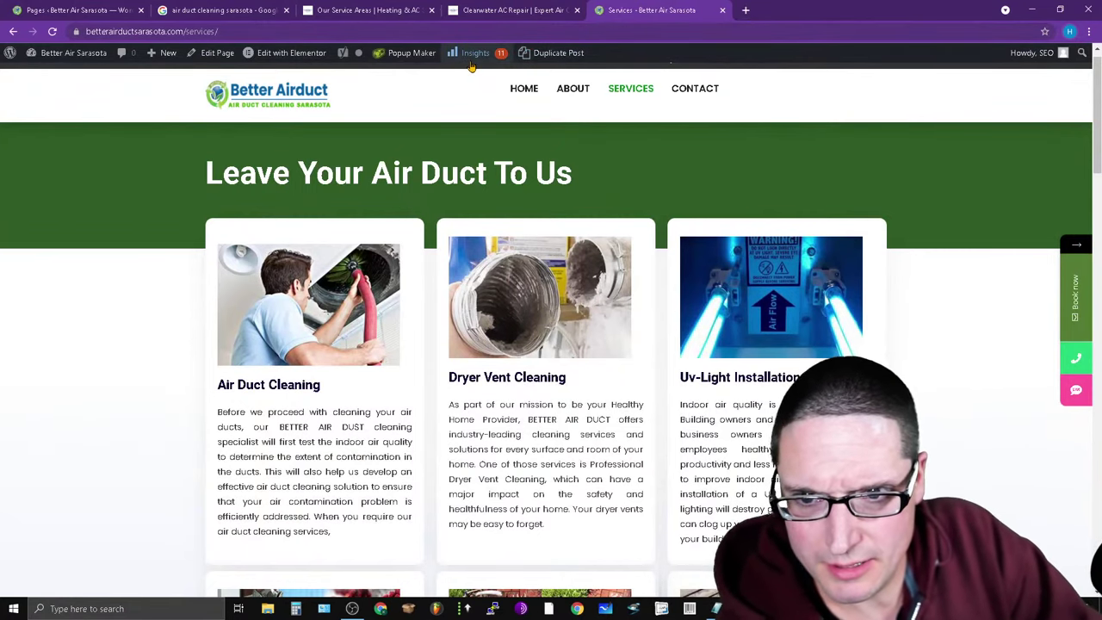
{"action": "mouse_move", "coordinate": [412, 52]}
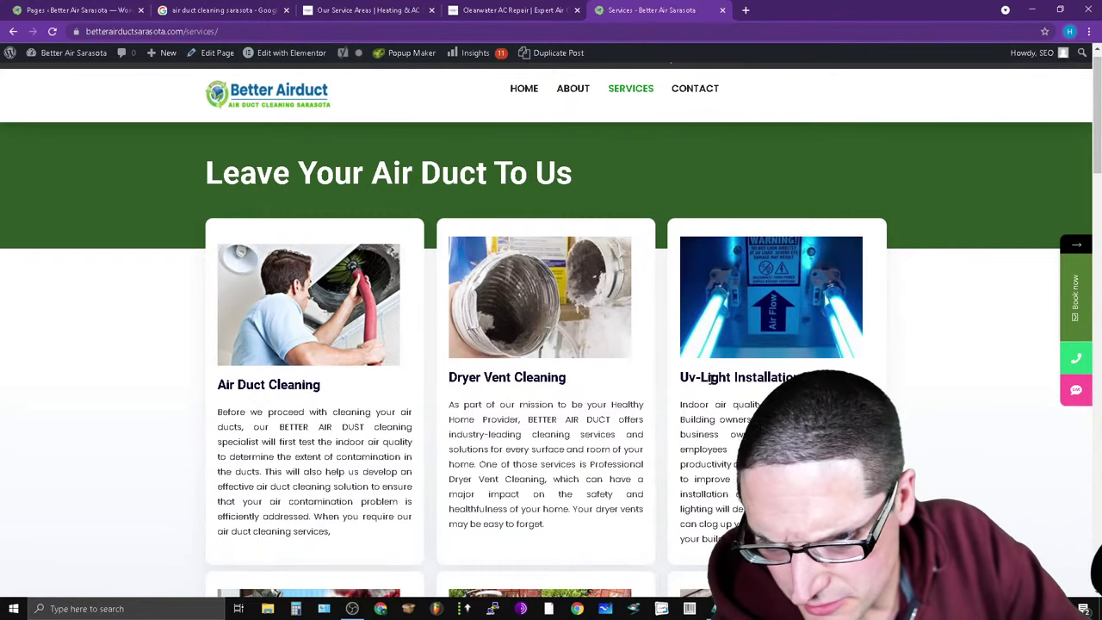
{"action": "left_click_drag", "start_coordinate": [560, 528], "coordinate": [548, 482]}
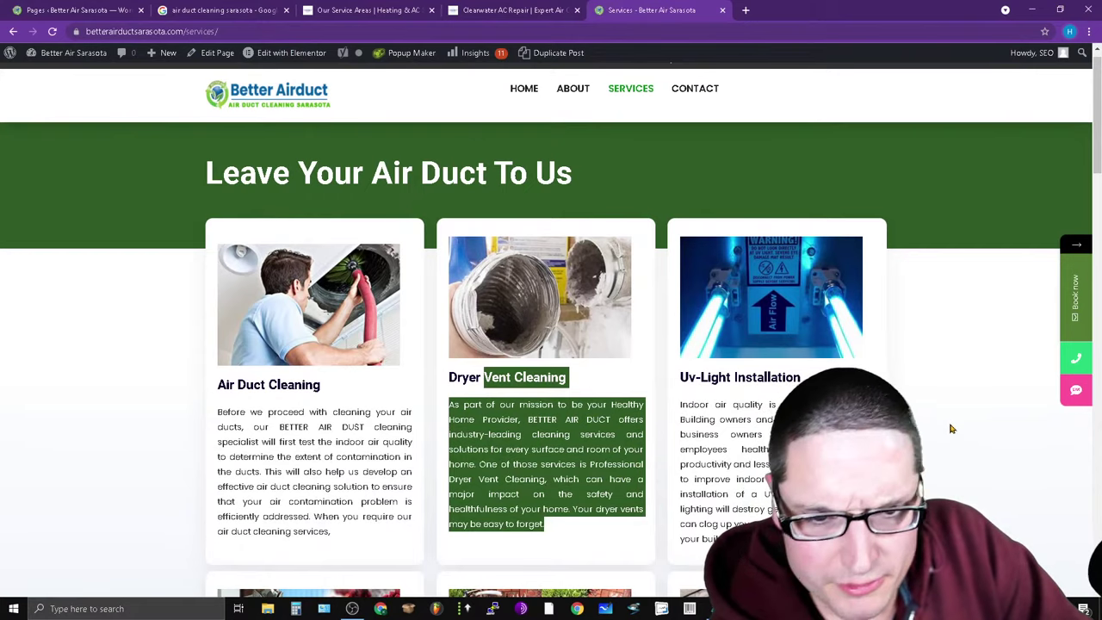
{"action": "left_click", "coordinate": [548, 483]}
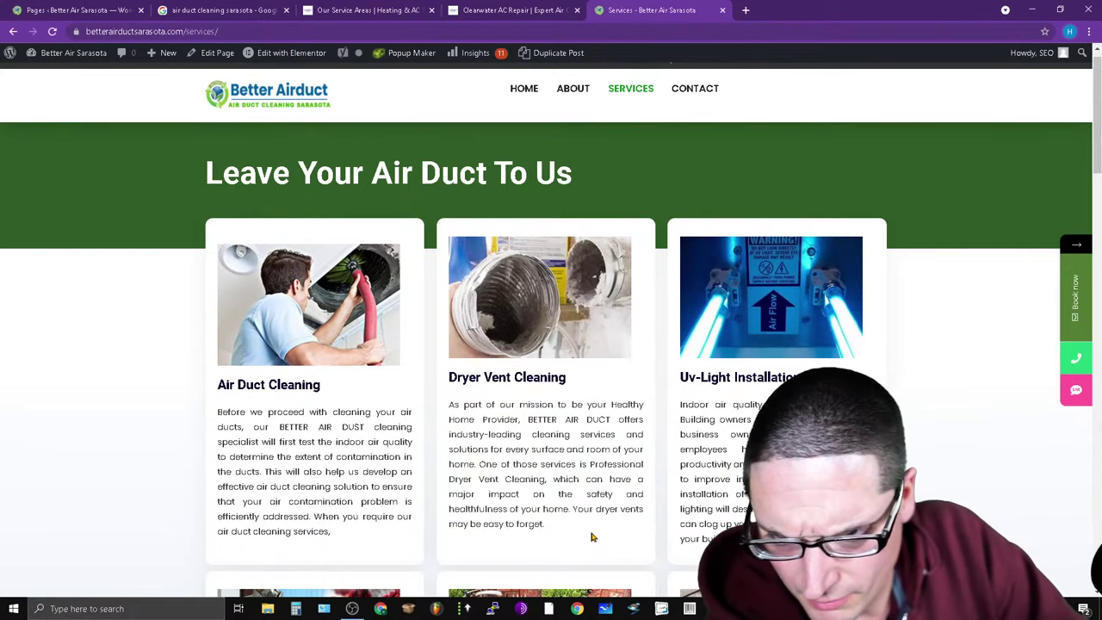
{"action": "scroll", "coordinate": [374, 538], "scroll_direction": "down", "scroll_amount": 8}
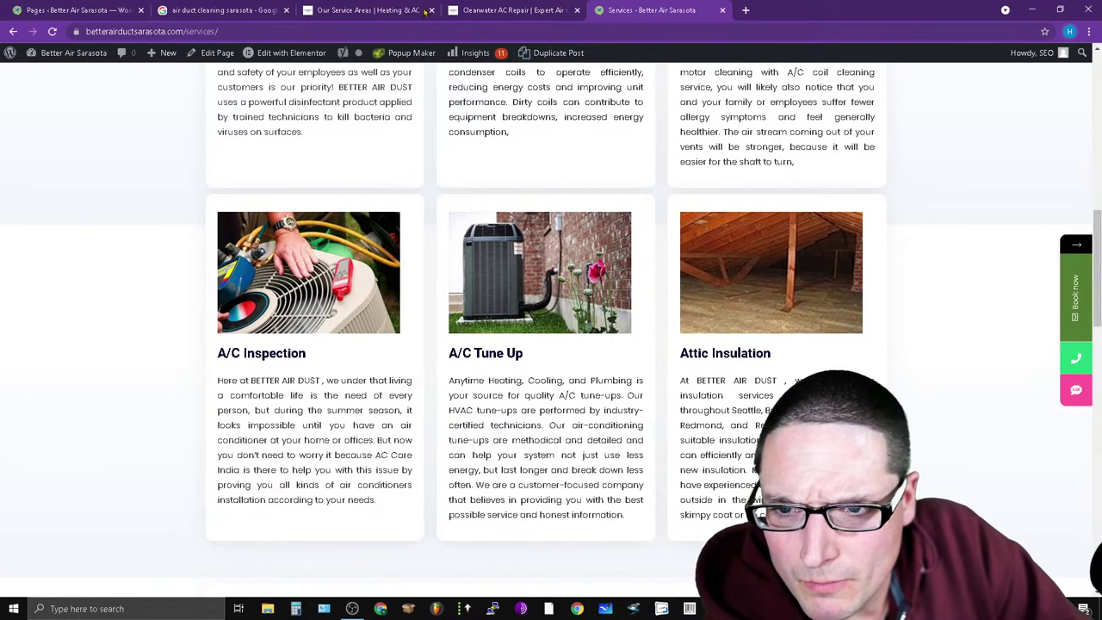
Bring the other Chrome window forward and switch to the Air Duct Cleaning spreadsheet tab.
{"action": "left_click", "coordinate": [35, 7]}
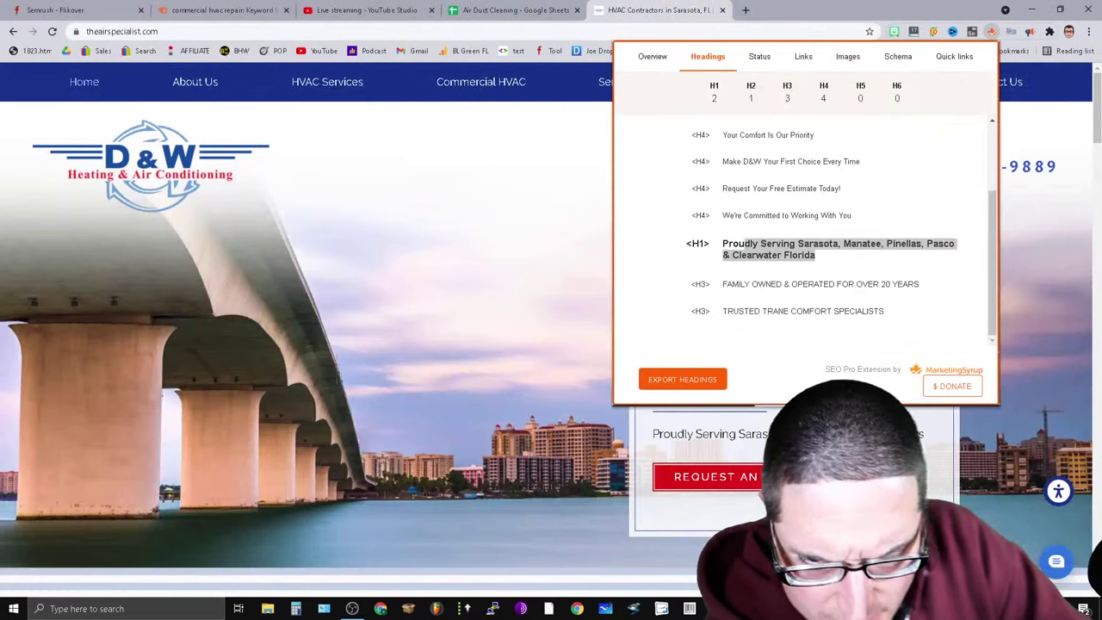
{"action": "left_click", "coordinate": [521, 8]}
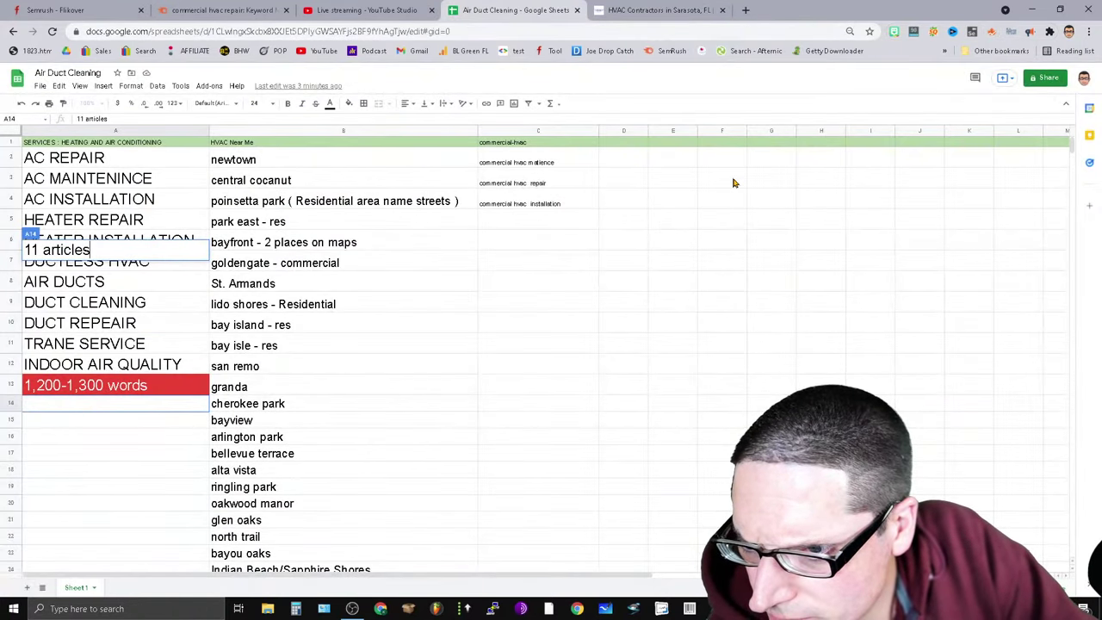
Shrink the spreadsheet window over the WordPress window and commit 11 articles in A14.
{"action": "left_click", "coordinate": [1062, 11]}
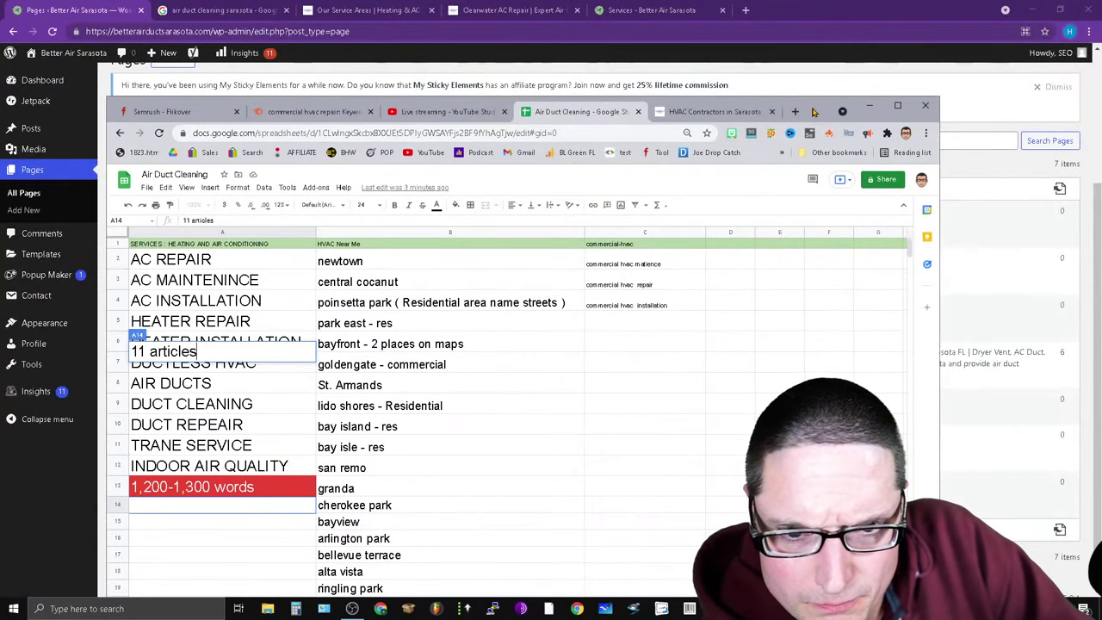
{"action": "left_click_drag", "start_coordinate": [814, 112], "coordinate": [718, 185]}
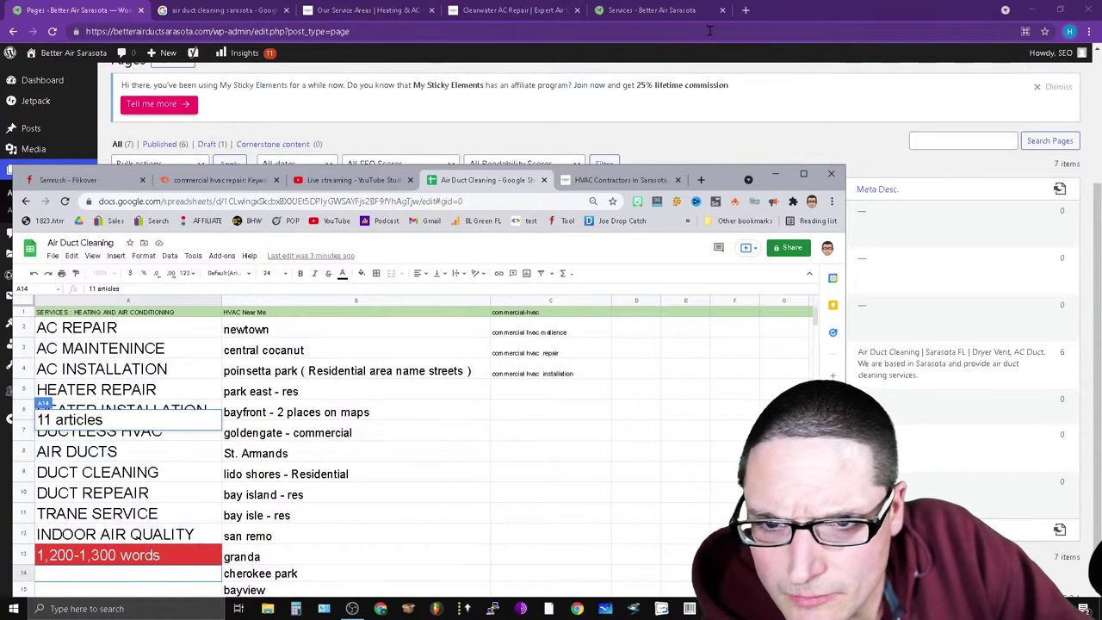
{"action": "left_click", "coordinate": [659, 10]}
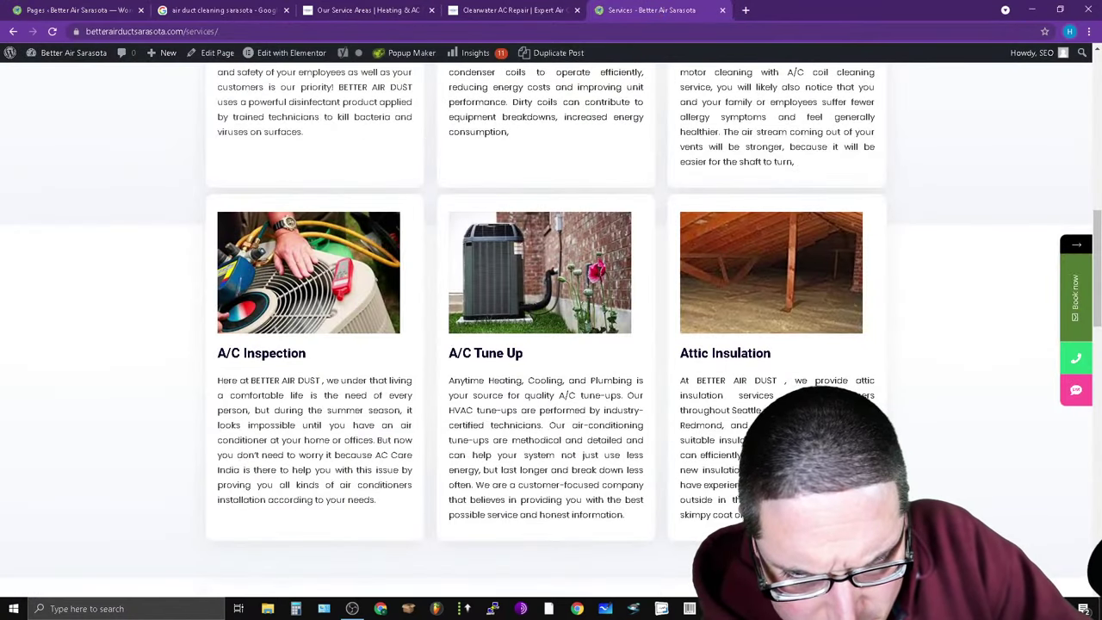
{"action": "key", "text": "alt+Tab"}
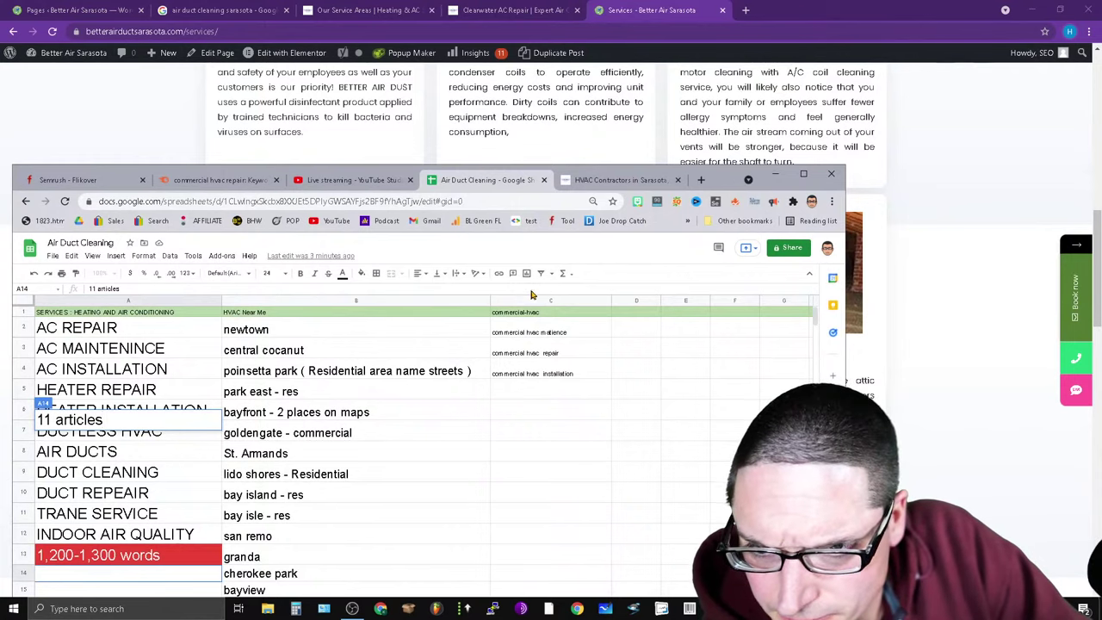
{"action": "left_click_drag", "start_coordinate": [719, 181], "coordinate": [813, 430]}
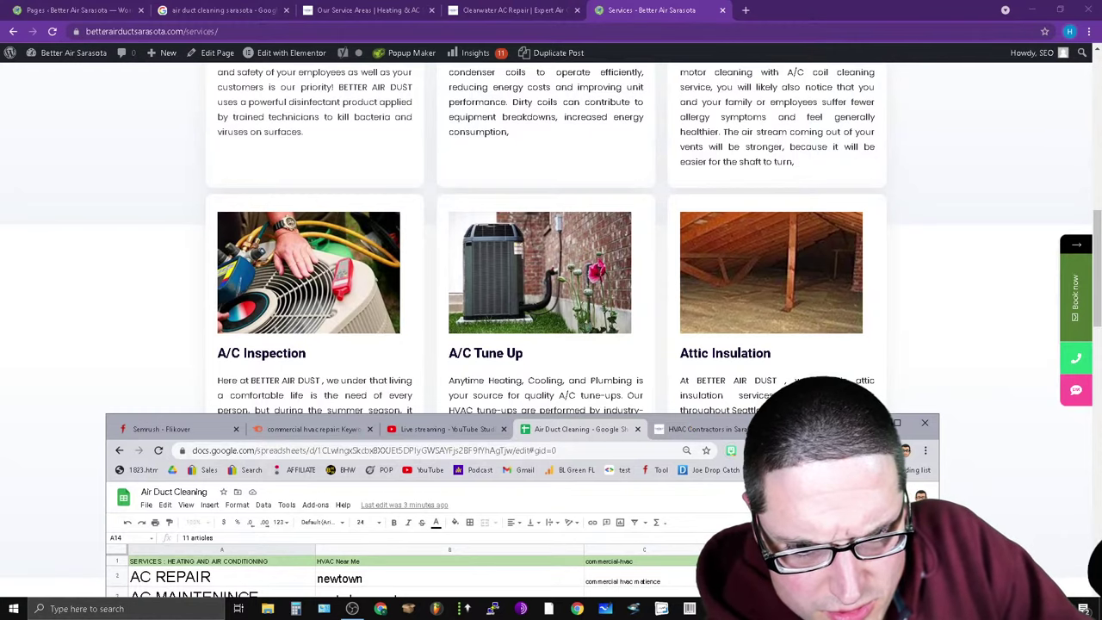
{"action": "left_click_drag", "start_coordinate": [822, 428], "coordinate": [880, 91]}
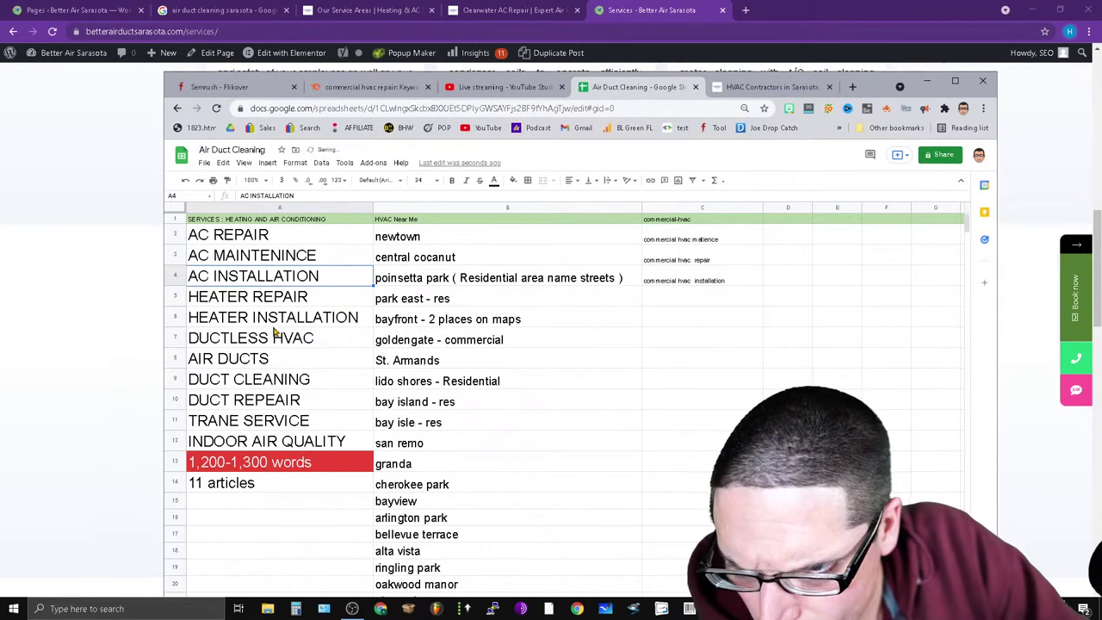
{"action": "left_click", "coordinate": [280, 319]}
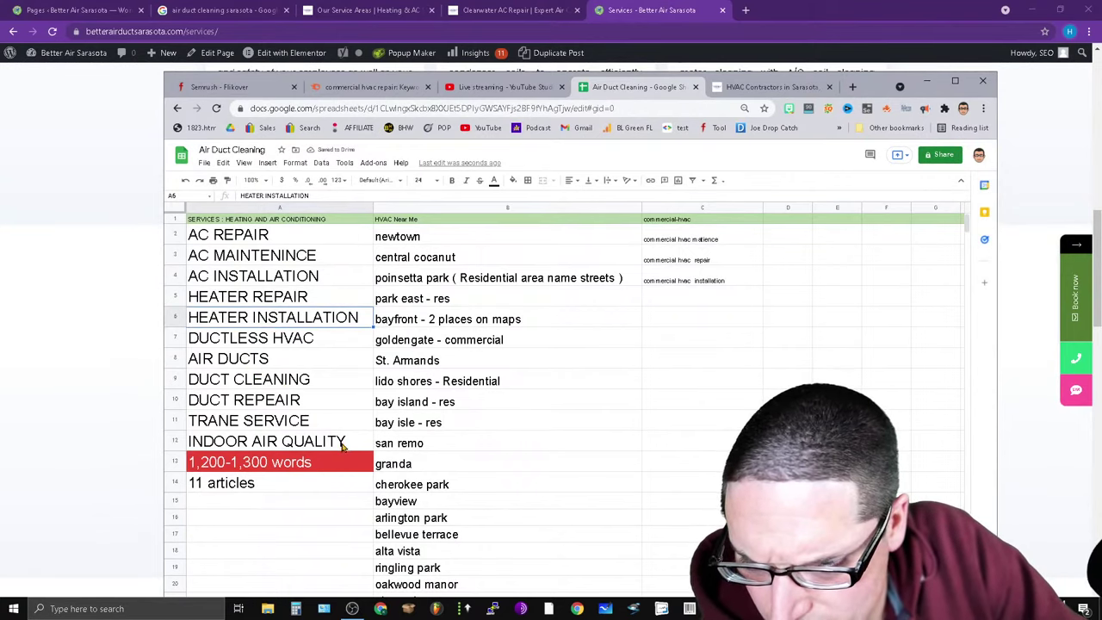
{"action": "left_click", "coordinate": [1075, 159]}
Scroll through the Better Air Sarasota Services page reviewing service cards, Book Now and Fully Insured badge.
{"action": "scroll", "coordinate": [841, 271], "scroll_direction": "down", "scroll_amount": 1}
{"action": "scroll", "coordinate": [840, 271], "scroll_direction": "up", "scroll_amount": 5}
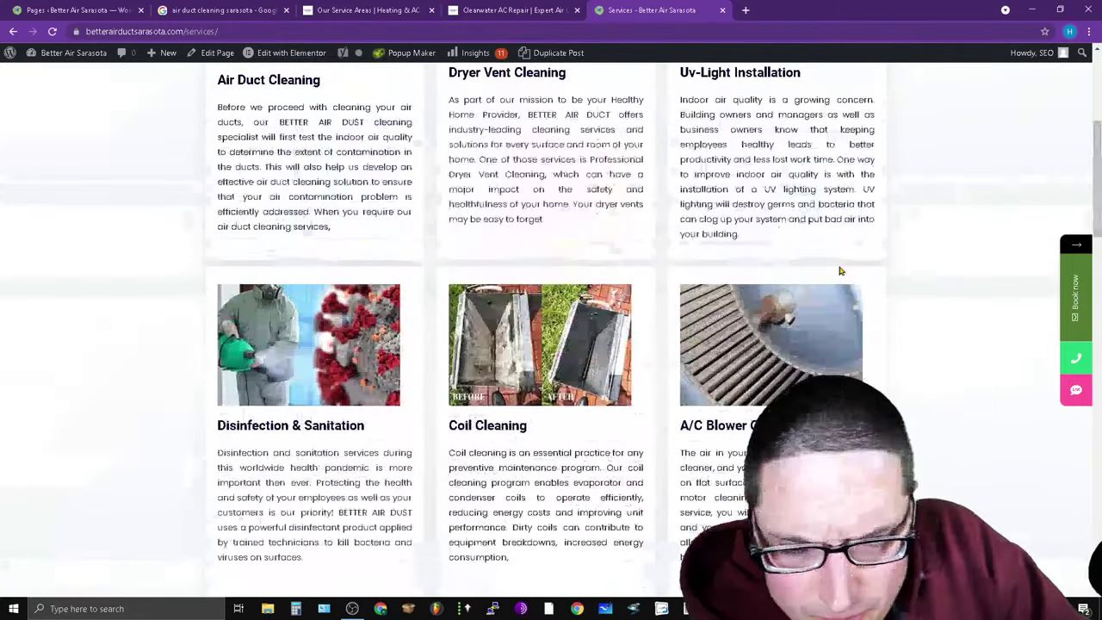
{"action": "scroll", "coordinate": [937, 315], "scroll_direction": "up", "scroll_amount": 4}
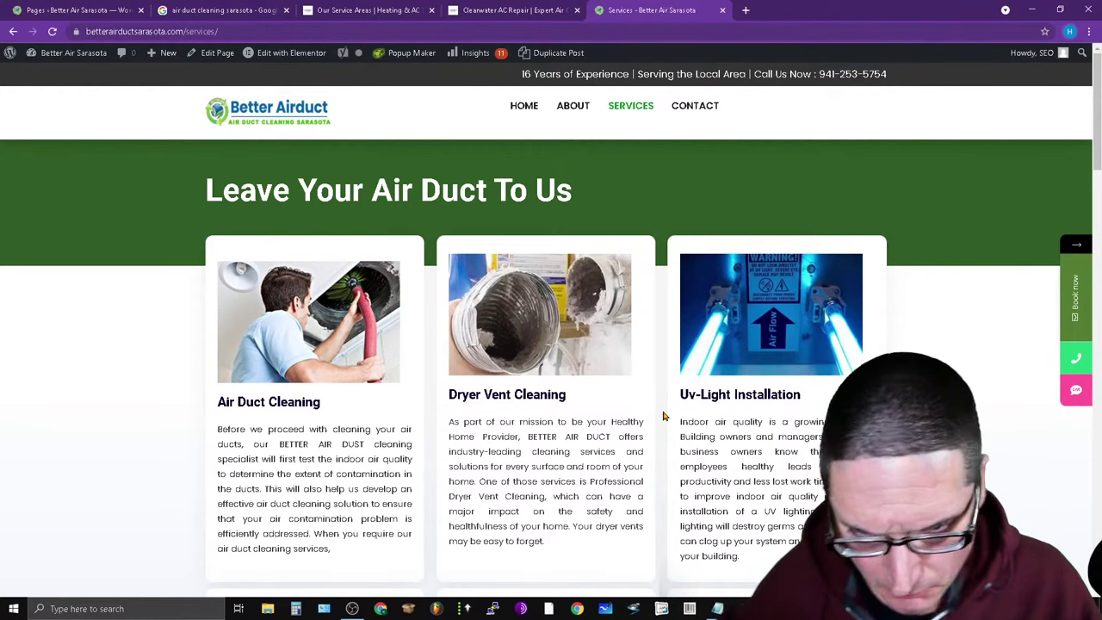
{"action": "scroll", "coordinate": [663, 416], "scroll_direction": "down", "scroll_amount": 5}
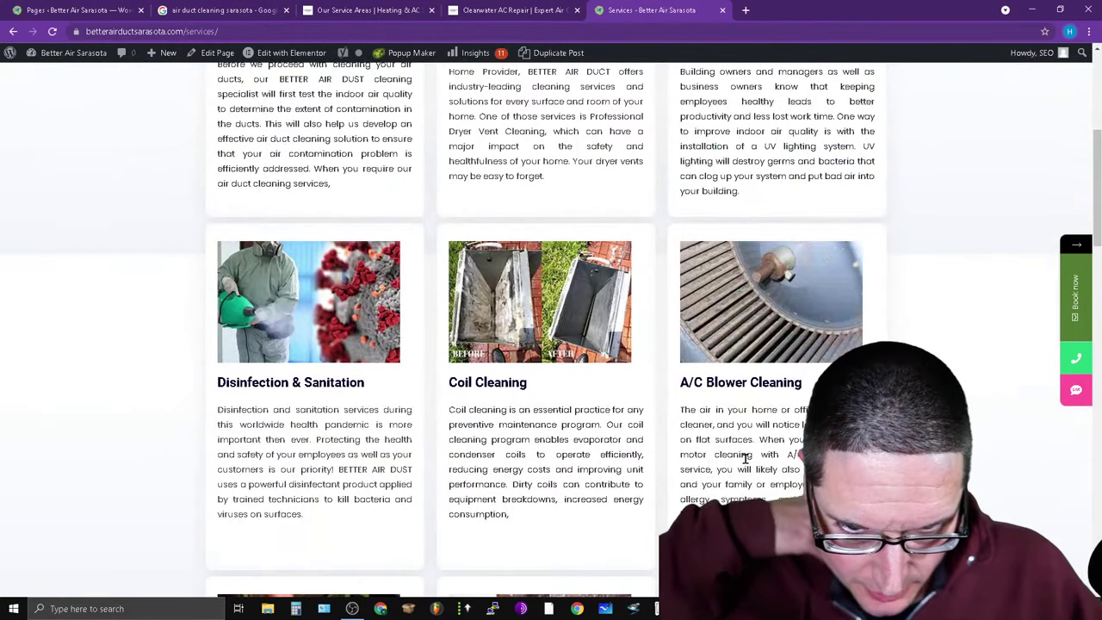
{"action": "scroll", "coordinate": [722, 446], "scroll_direction": "down", "scroll_amount": 5}
{"action": "scroll", "coordinate": [722, 446], "scroll_direction": "down", "scroll_amount": 2}
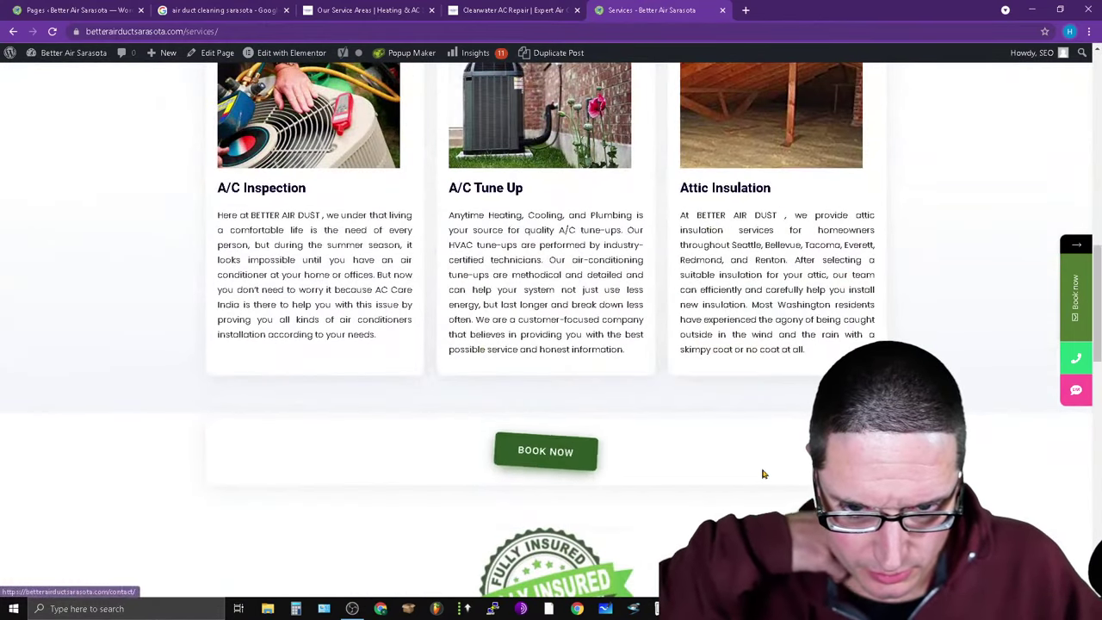
{"action": "scroll", "coordinate": [775, 469], "scroll_direction": "up", "scroll_amount": 6}
{"action": "scroll", "coordinate": [805, 199], "scroll_direction": "down", "scroll_amount": 6}
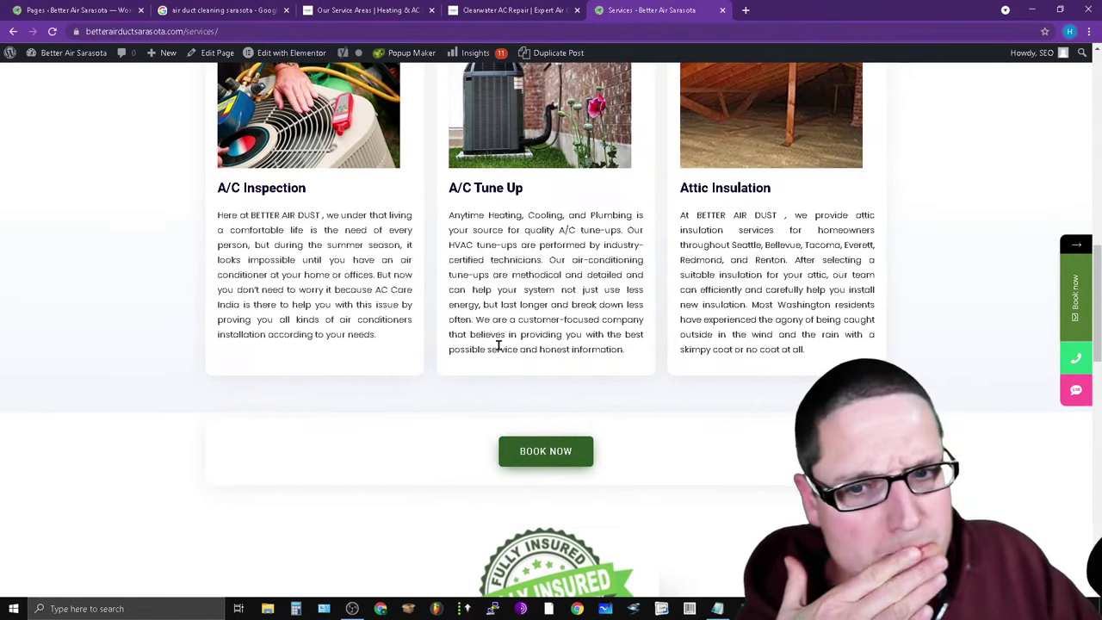
{"action": "scroll", "coordinate": [731, 299], "scroll_direction": "up", "scroll_amount": 6}
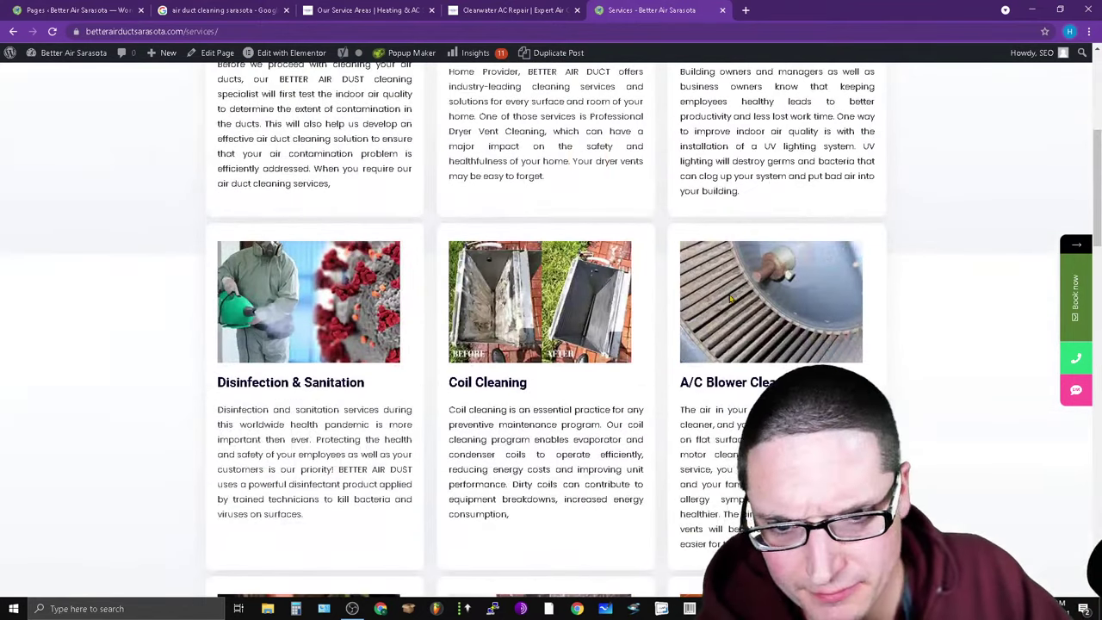
{"action": "scroll", "coordinate": [731, 299], "scroll_direction": "up", "scroll_amount": 2}
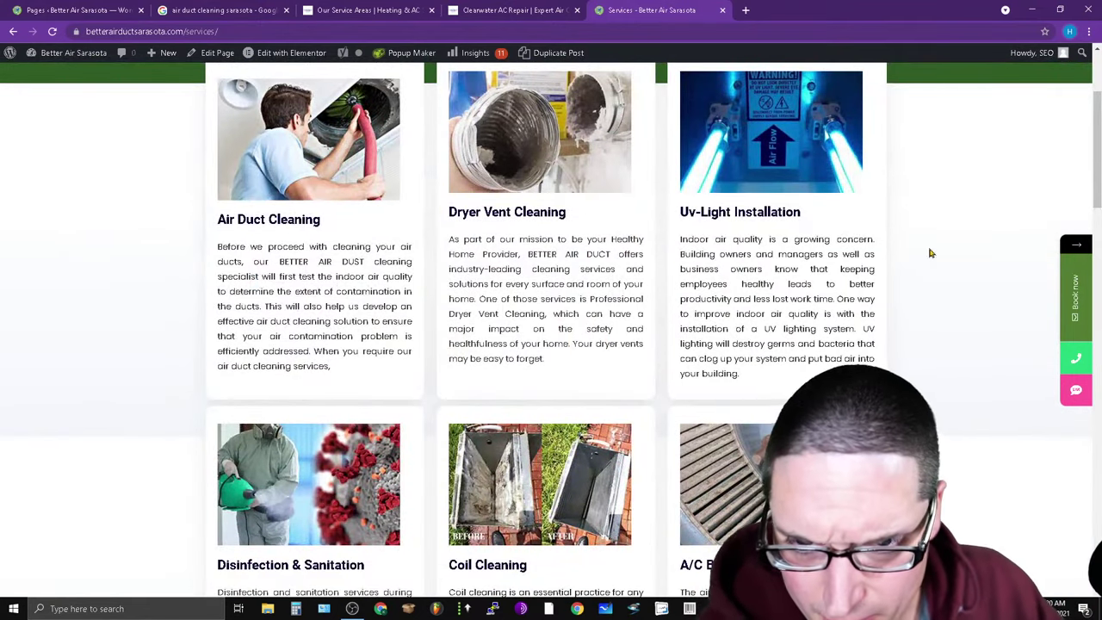
{"action": "scroll", "coordinate": [693, 401], "scroll_direction": "up", "scroll_amount": 2}
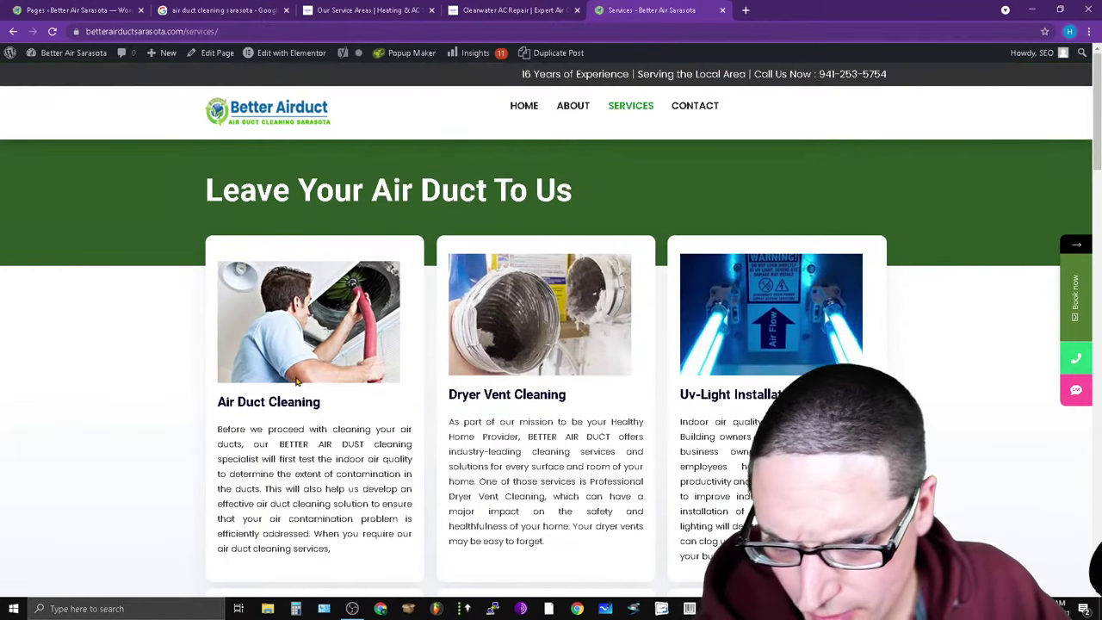
{"action": "scroll", "coordinate": [582, 420], "scroll_direction": "down", "scroll_amount": 13}
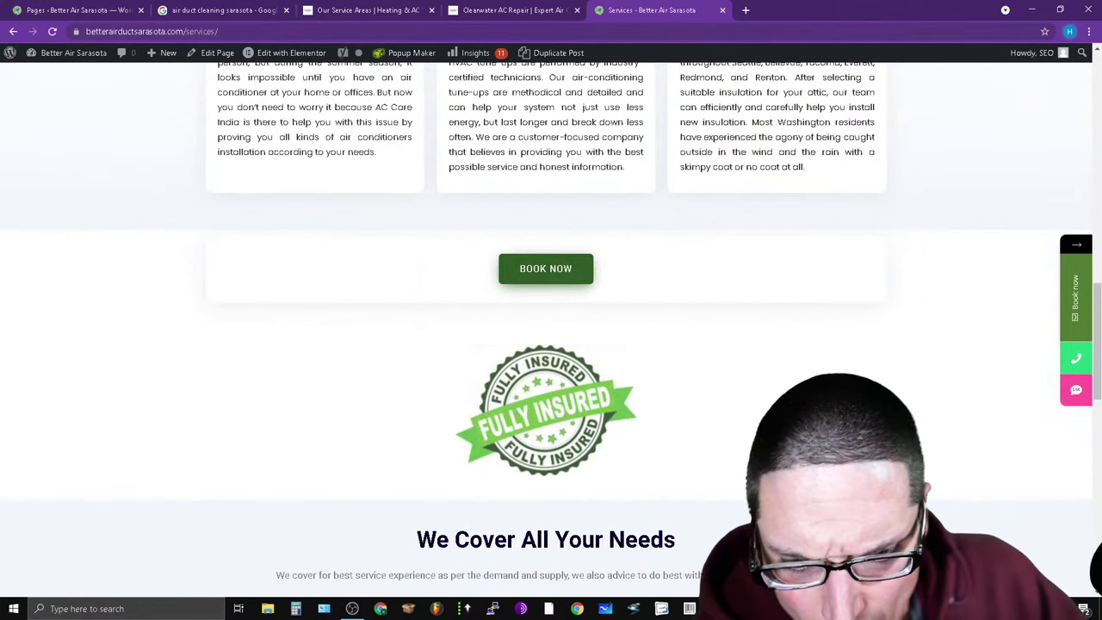
{"action": "scroll", "coordinate": [720, 485], "scroll_direction": "up", "scroll_amount": 8}
Open the D&W competitor's Products page from the About Us menu.
{"action": "left_click", "coordinate": [515, 9]}
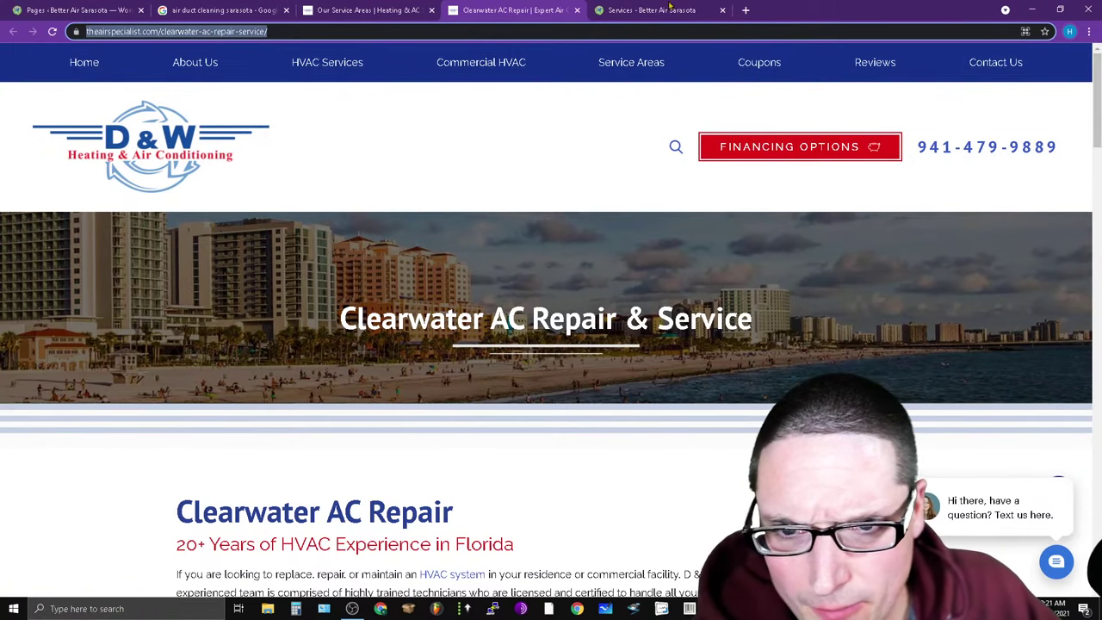
{"action": "mouse_move", "coordinate": [197, 72]}
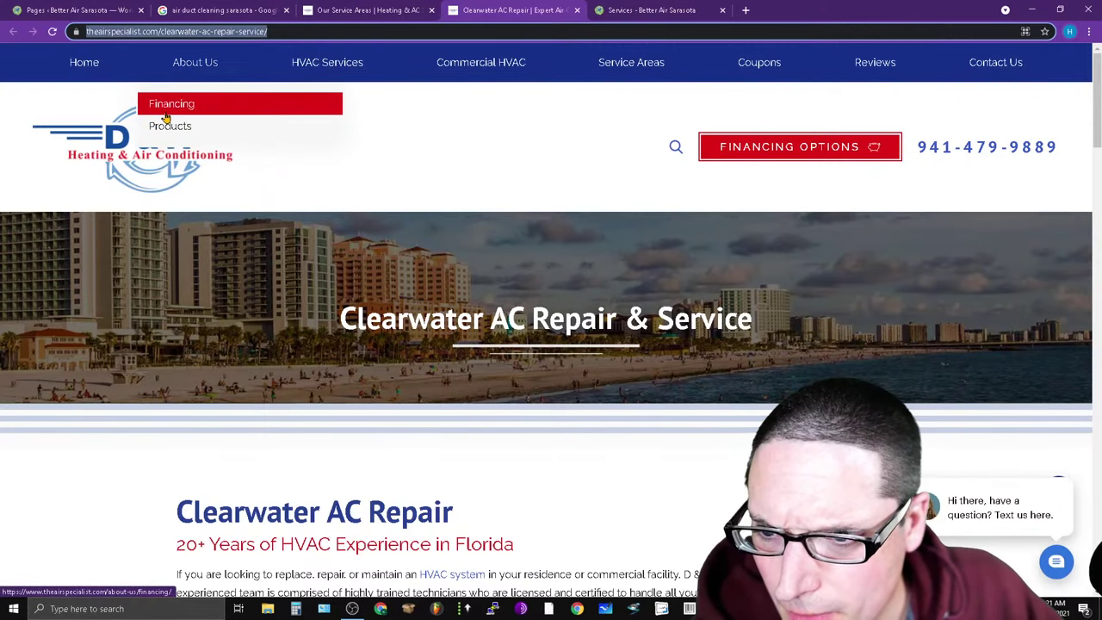
{"action": "left_click", "coordinate": [243, 135]}
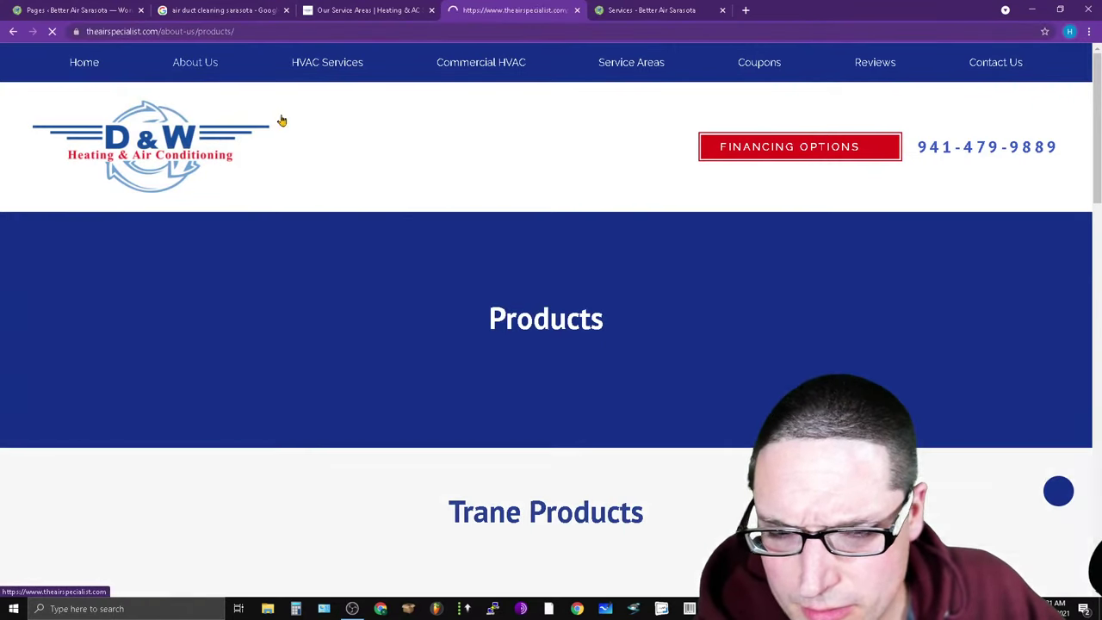
View Better Air Sarasota's About Us page, then bring the Air Duct Cleaning spreadsheet forward.
{"action": "key", "text": "ctrl+Tab"}
{"action": "scroll", "coordinate": [471, 379], "scroll_direction": "up", "scroll_amount": 2}
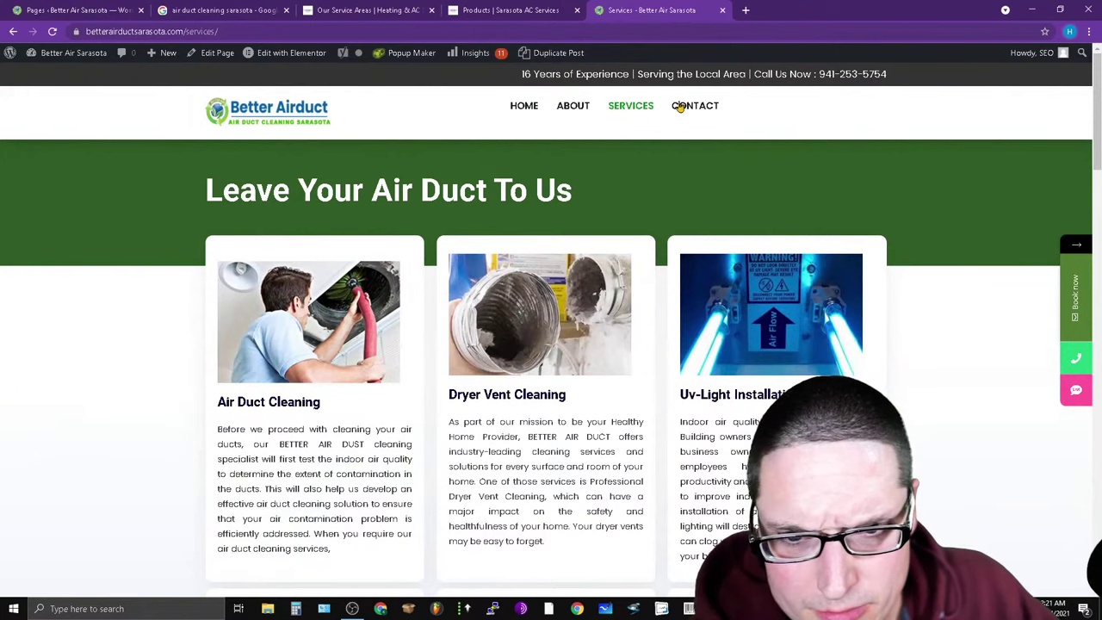
{"action": "left_click", "coordinate": [573, 105]}
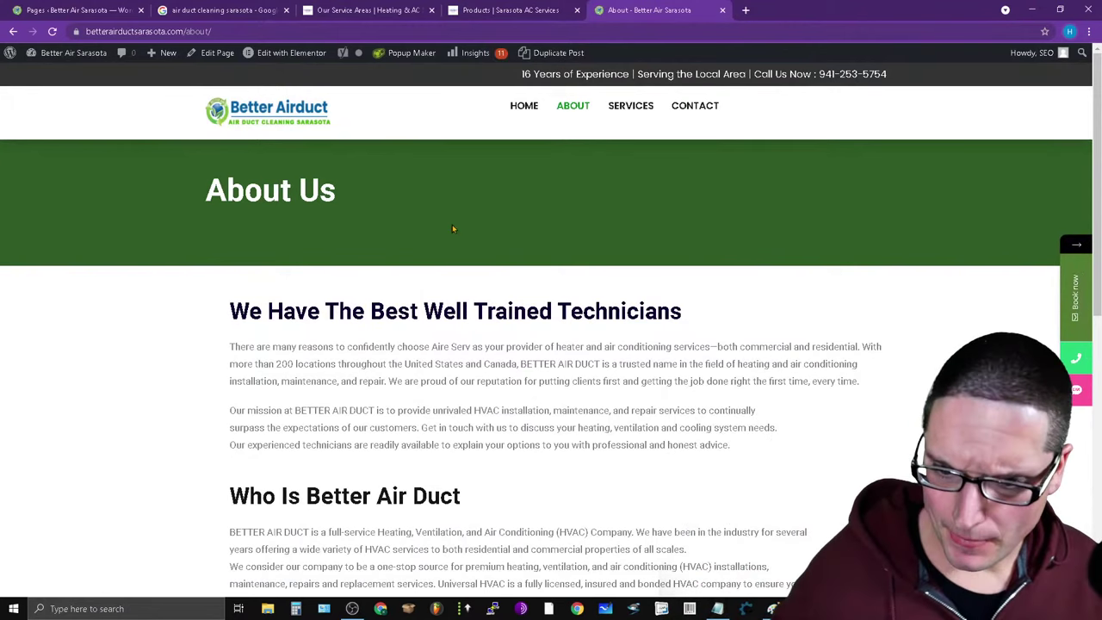
{"action": "scroll", "coordinate": [574, 323], "scroll_direction": "down", "scroll_amount": 6}
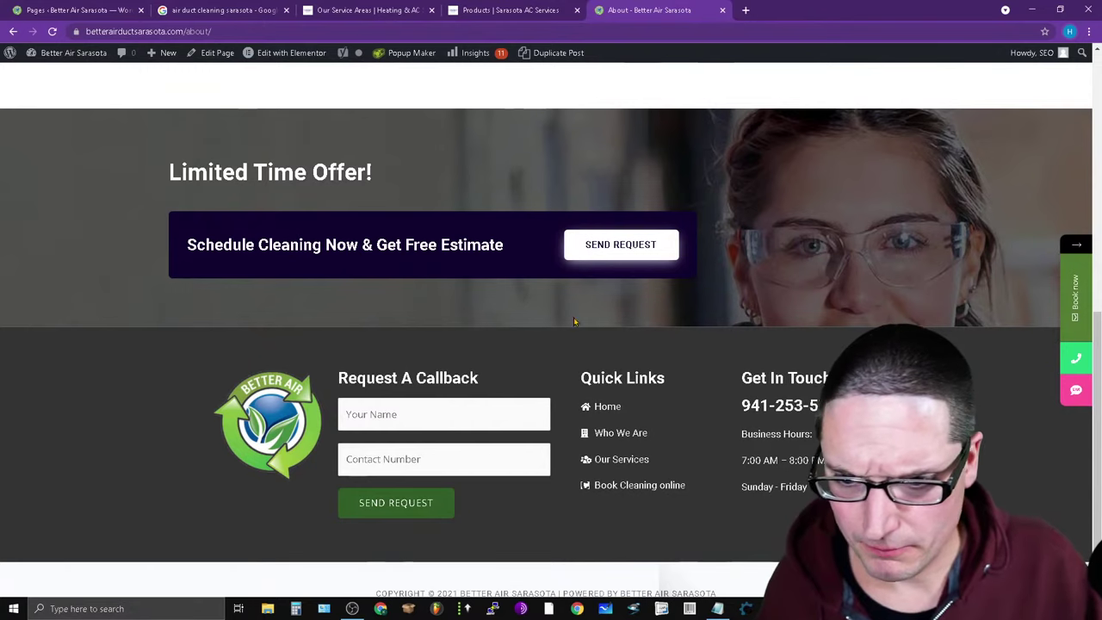
{"action": "scroll", "coordinate": [574, 323], "scroll_direction": "down", "scroll_amount": 1}
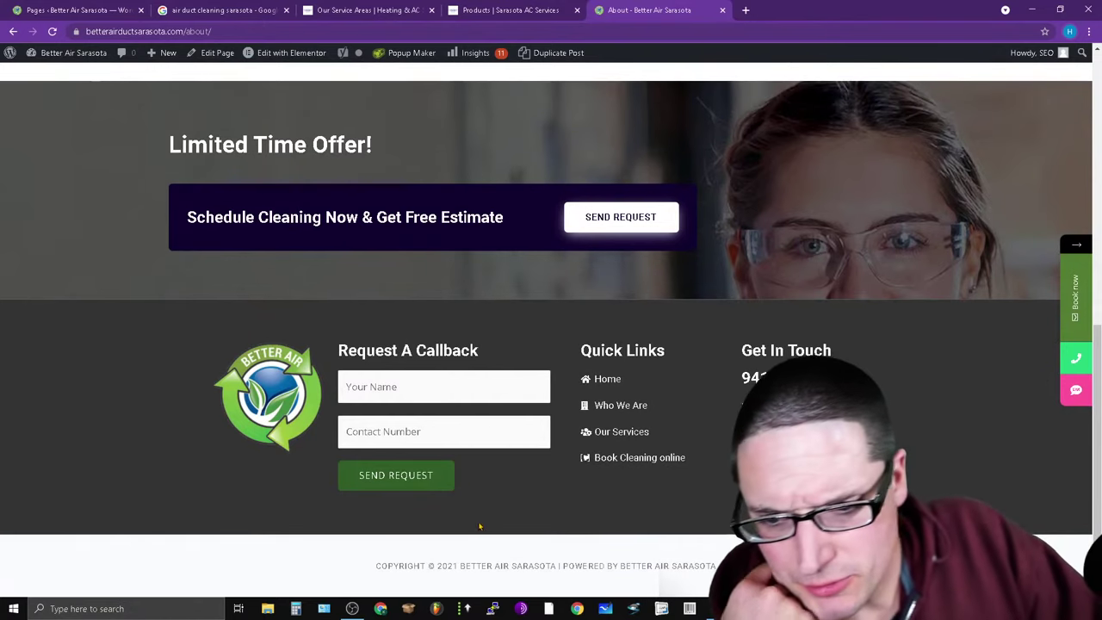
{"action": "key", "text": "Home"}
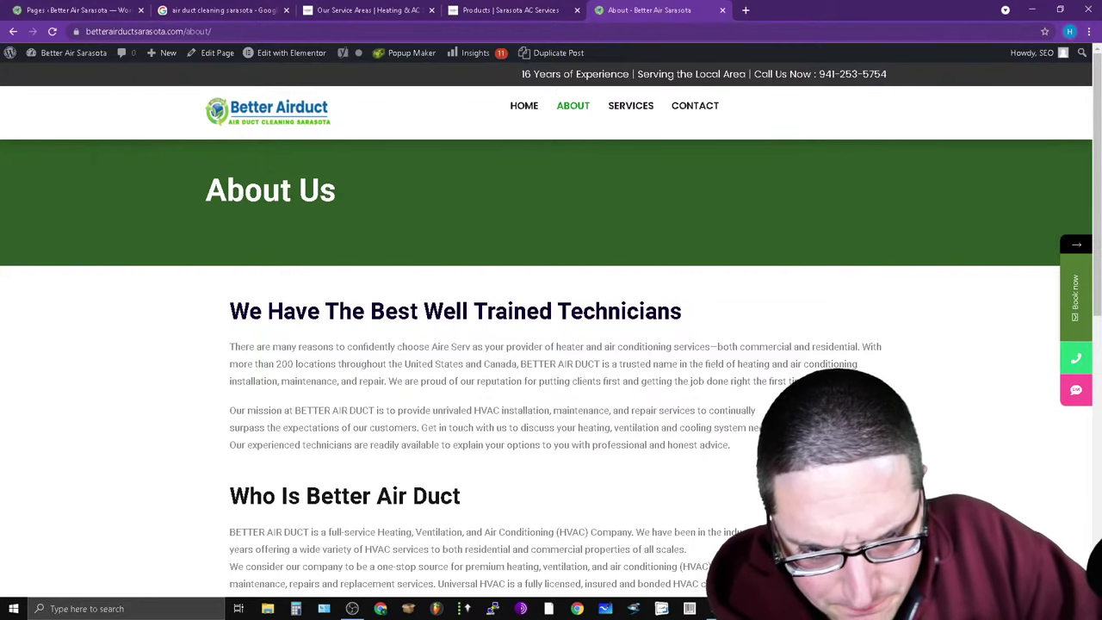
{"action": "key", "text": "alt+Tab"}
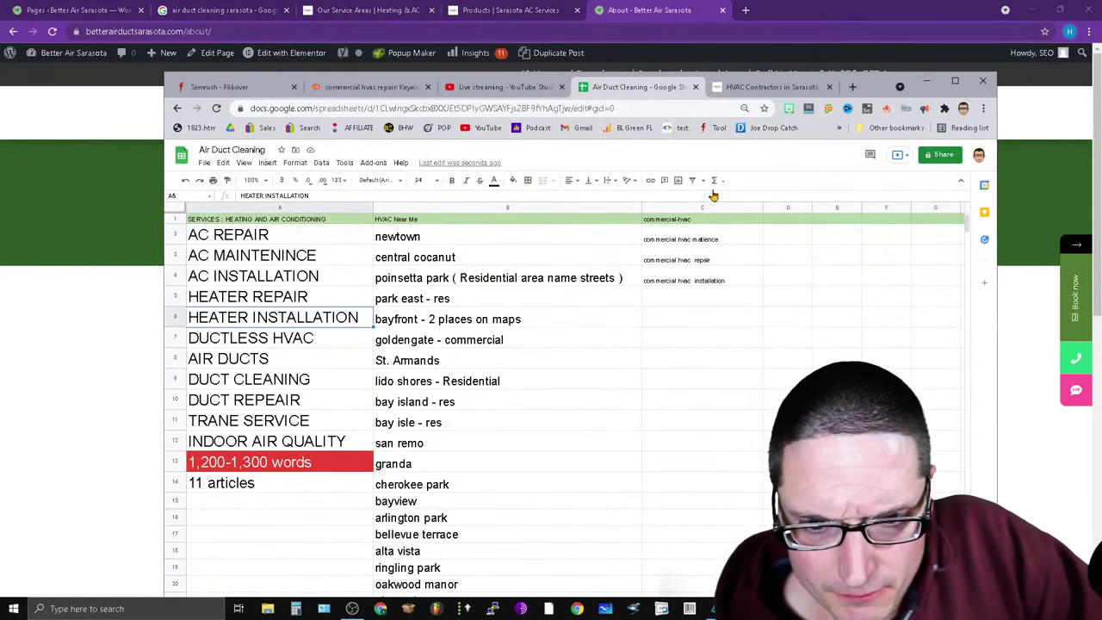
Enter About, Meet The Team and Privacy as headers in D1–F1, then return to D&W's Products page.
{"action": "left_click", "coordinate": [786, 222]}
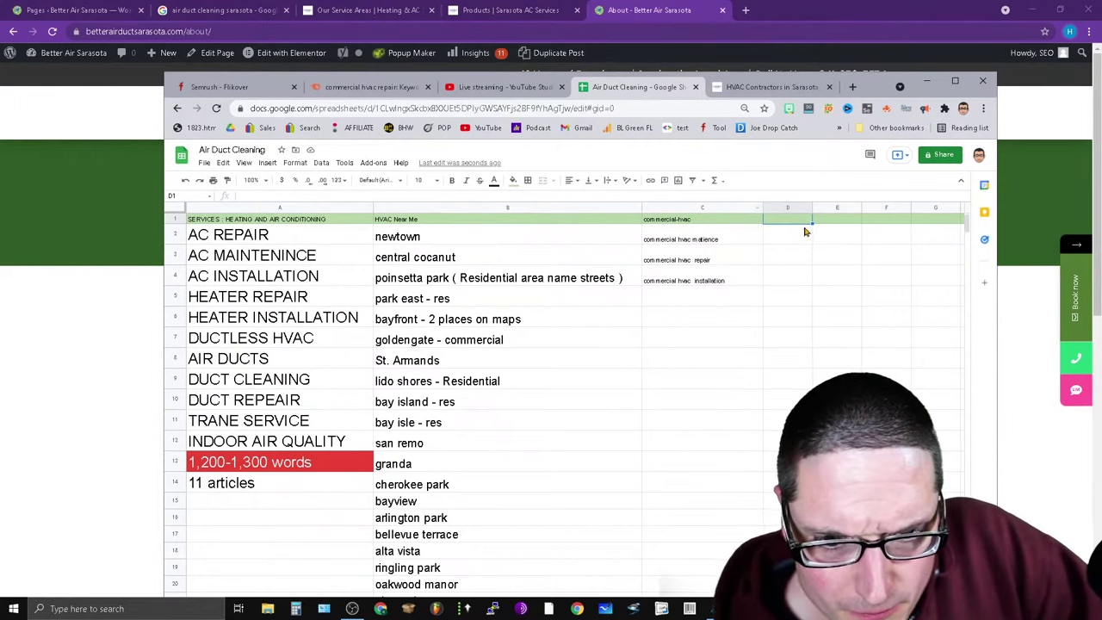
{"action": "left_click", "coordinate": [290, 194]}
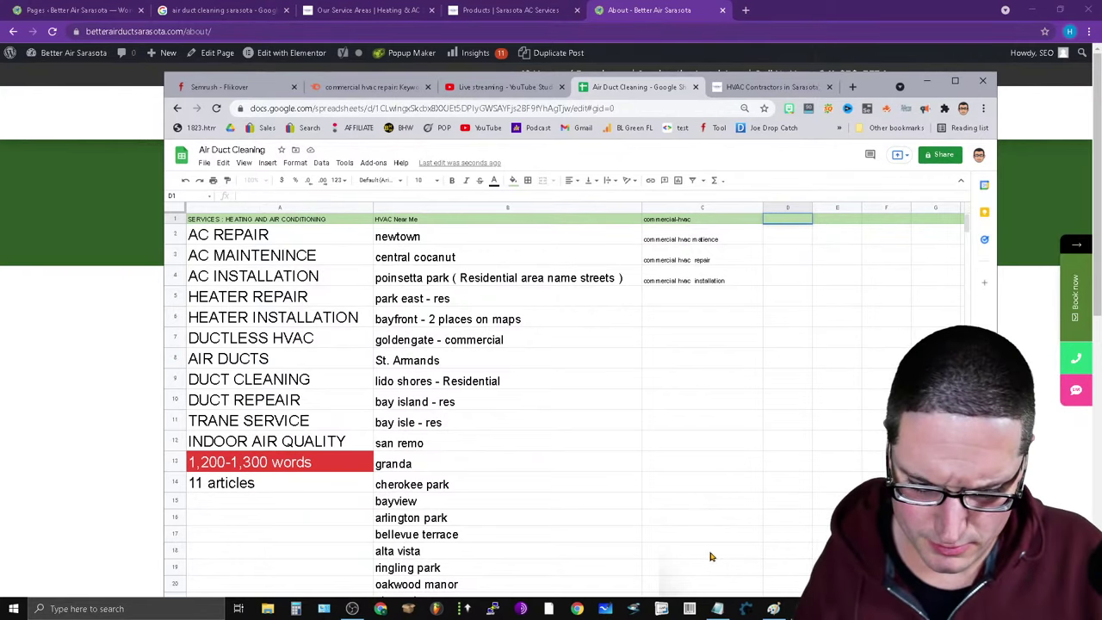
{"action": "type", "text": "m"}
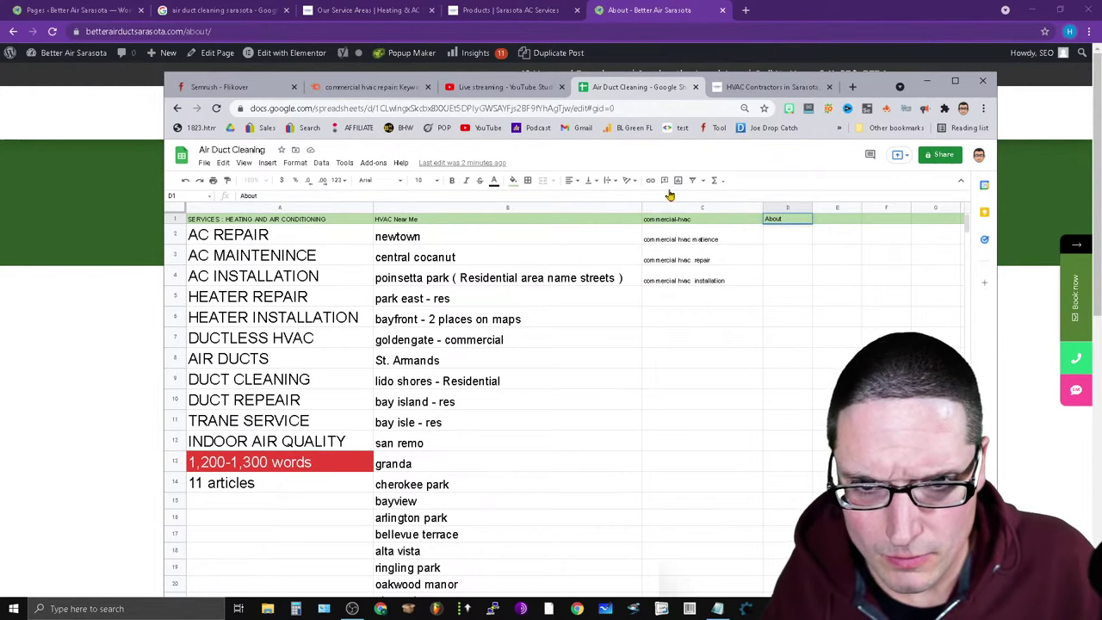
{"action": "left_click", "coordinate": [828, 222]}
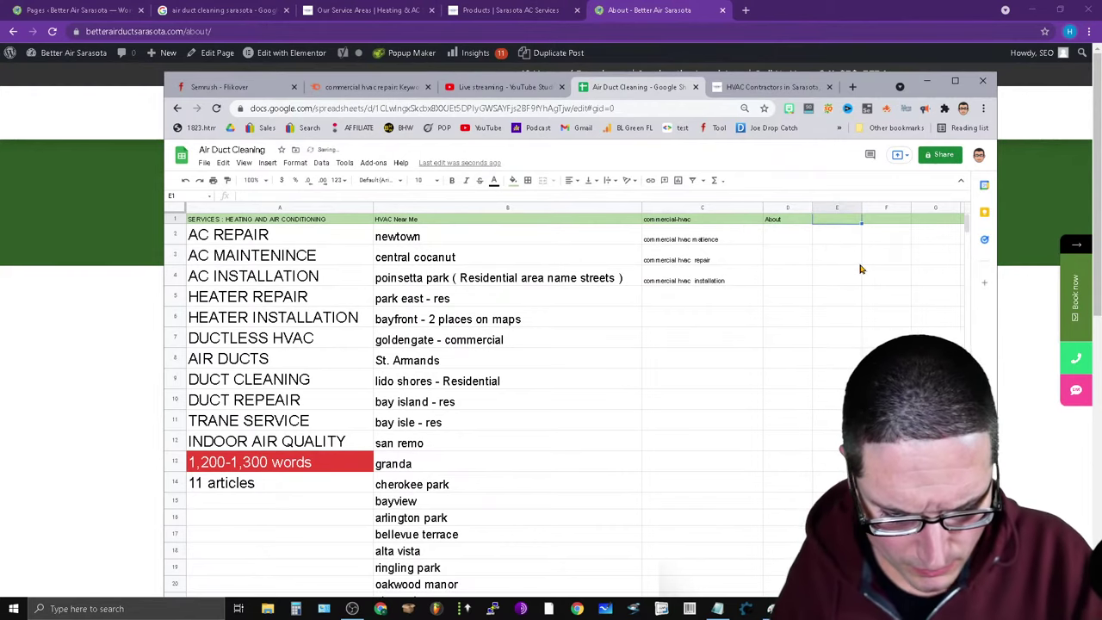
{"action": "type", "text": "Meet The Team"}
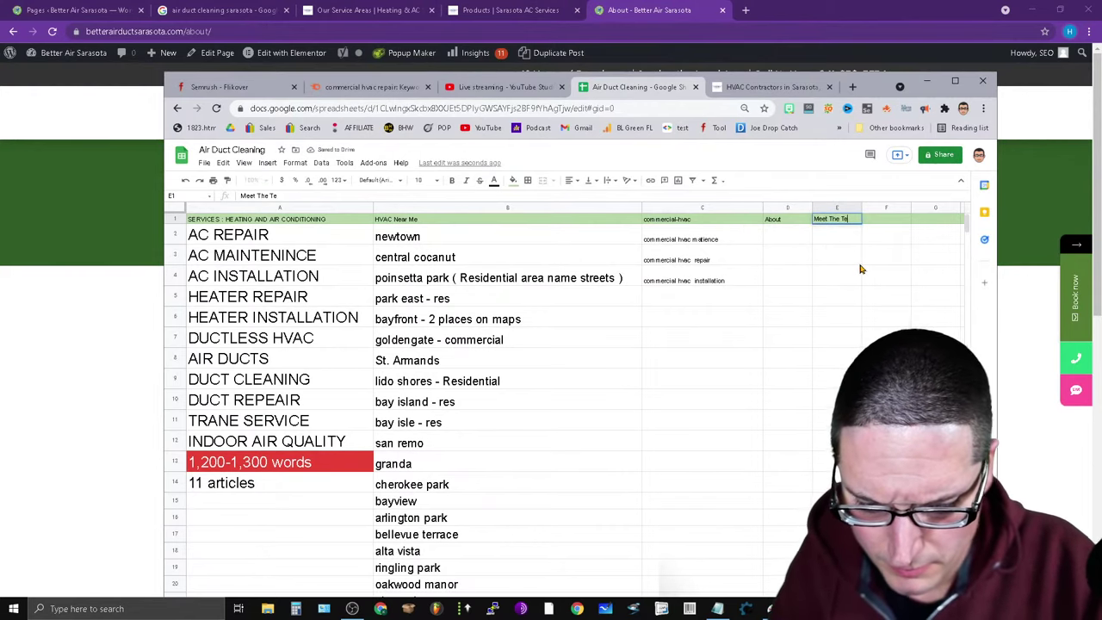
{"action": "left_click", "coordinate": [895, 222]}
{"action": "type", "text": "Privacy"}
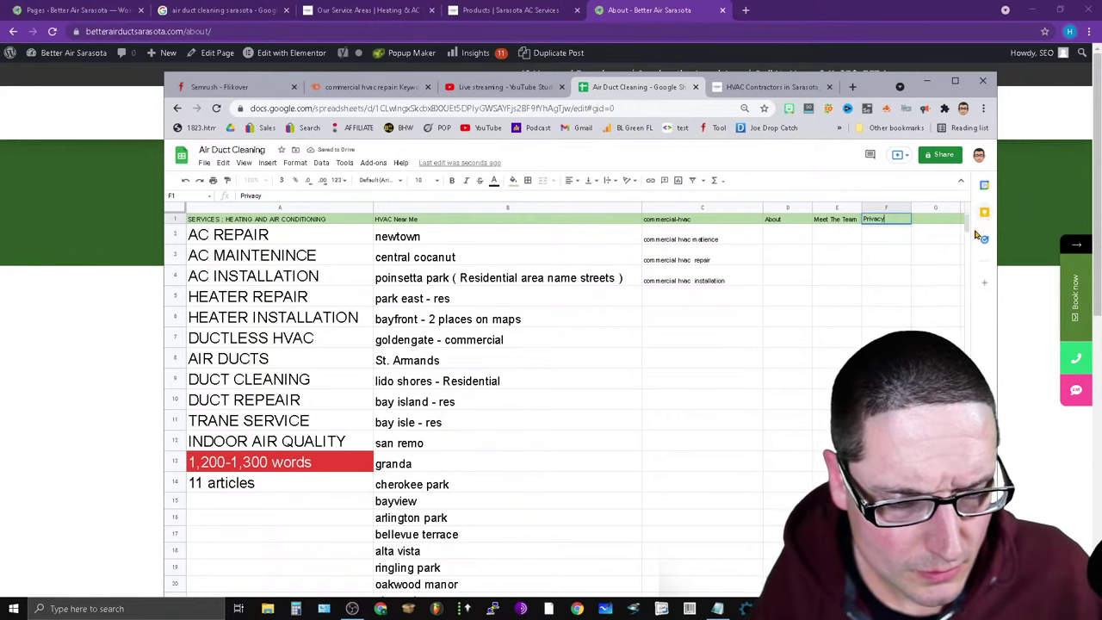
{"action": "left_click", "coordinate": [658, 10]}
{"action": "left_click", "coordinate": [516, 9]}
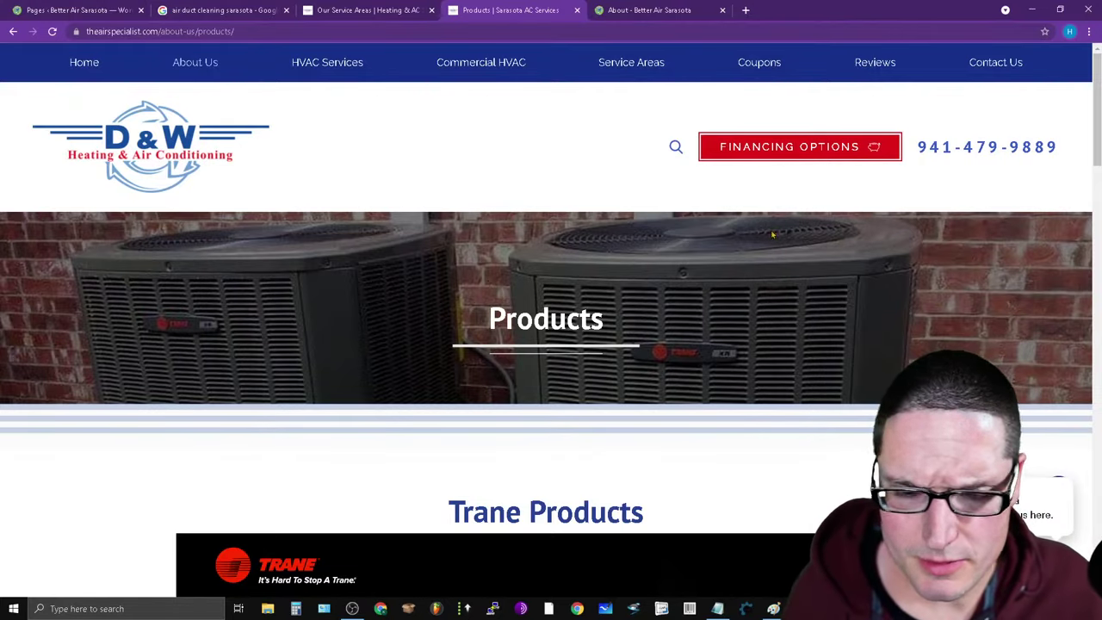
Scroll D&W's Products page to the footer, then go from Better Air Sarasota's About page to its home page.
{"action": "scroll", "coordinate": [772, 234], "scroll_direction": "down", "scroll_amount": 15}
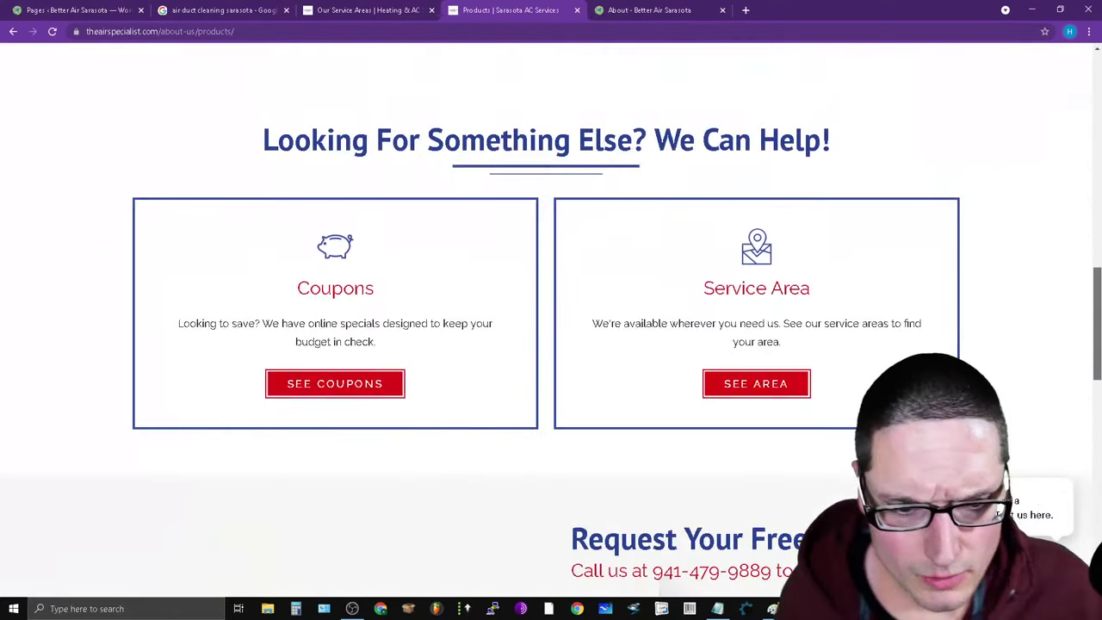
{"action": "scroll", "coordinate": [551, 320], "scroll_direction": "down", "scroll_amount": 10}
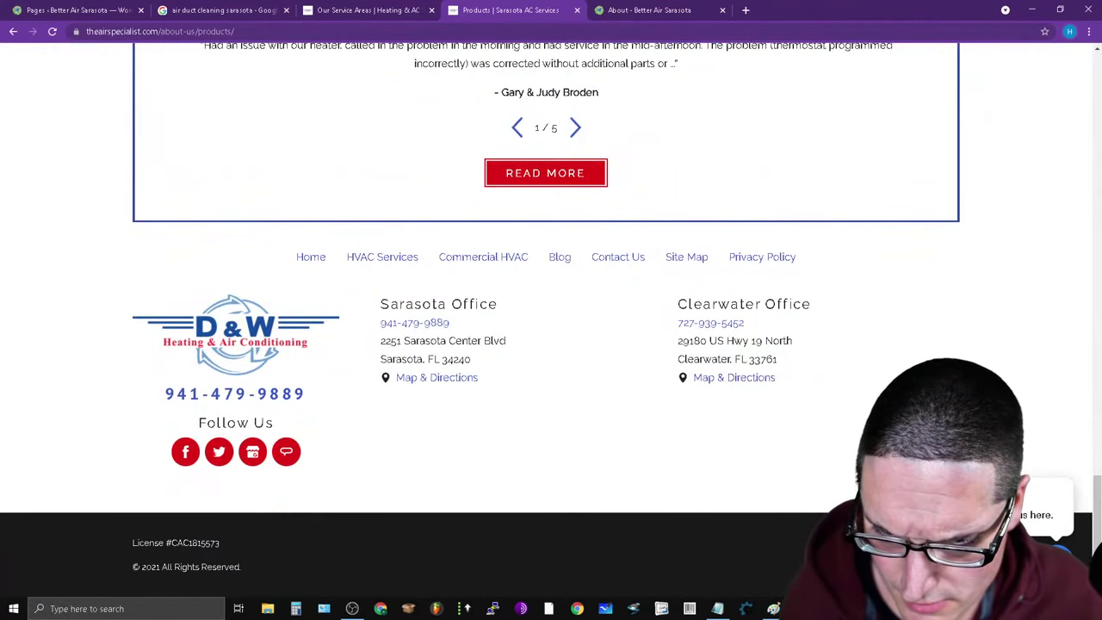
{"action": "left_click", "coordinate": [639, 9]}
{"action": "scroll", "coordinate": [526, 491], "scroll_direction": "down", "scroll_amount": 15}
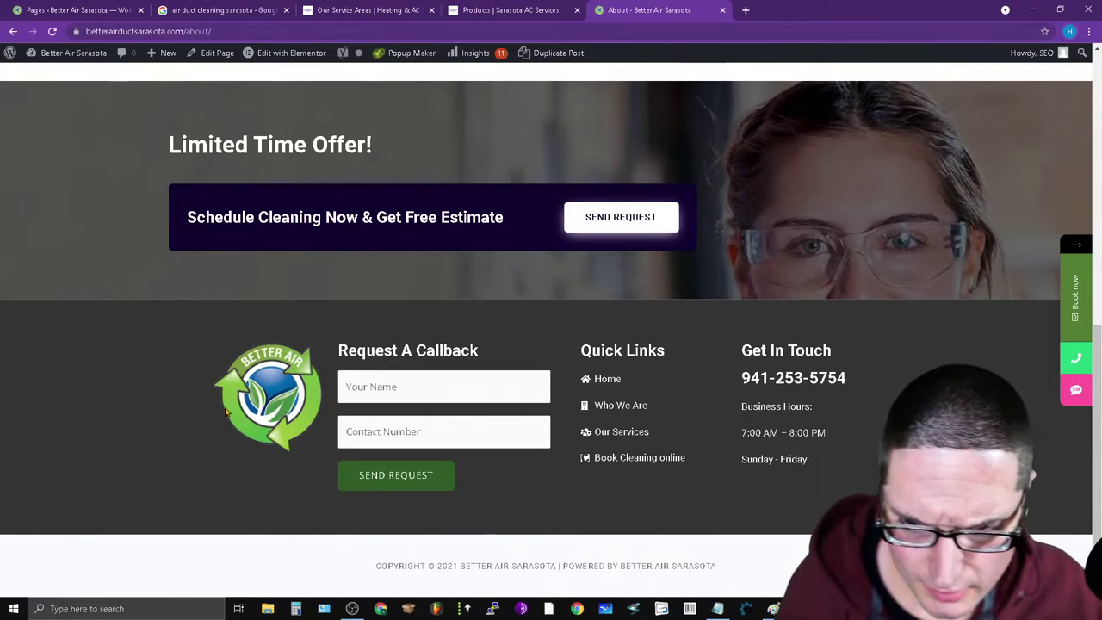
{"action": "scroll", "coordinate": [338, 528], "scroll_direction": "up", "scroll_amount": 15}
{"action": "scroll", "coordinate": [329, 528], "scroll_direction": "down", "scroll_amount": 15}
{"action": "scroll", "coordinate": [184, 502], "scroll_direction": "up", "scroll_amount": 15}
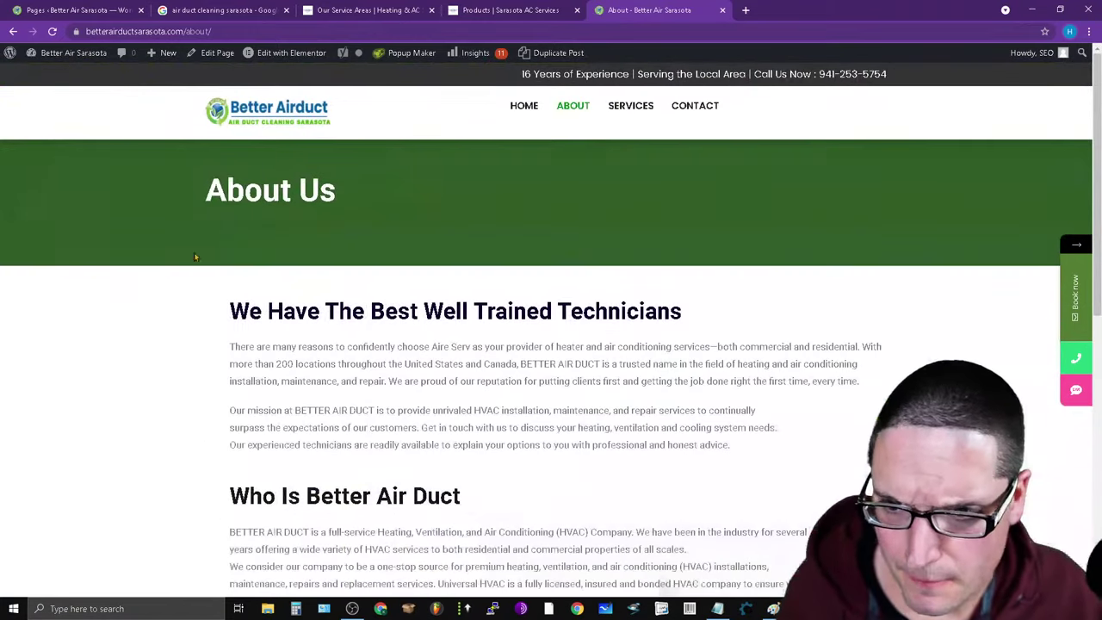
{"action": "left_click", "coordinate": [299, 135]}
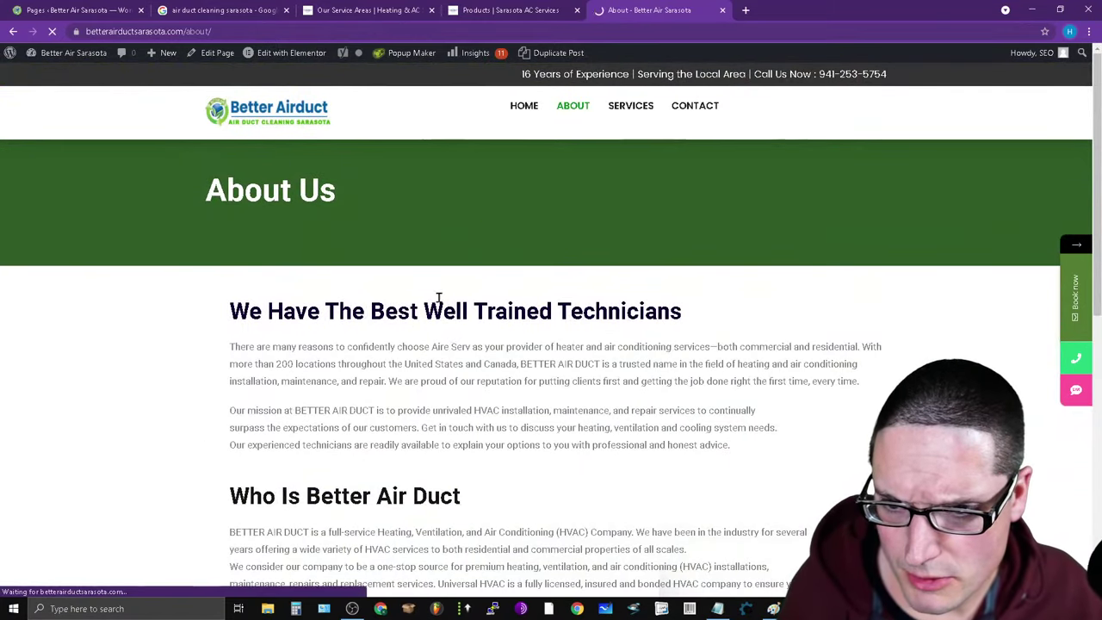
{"action": "scroll", "coordinate": [556, 514], "scroll_direction": "down", "scroll_amount": 10}
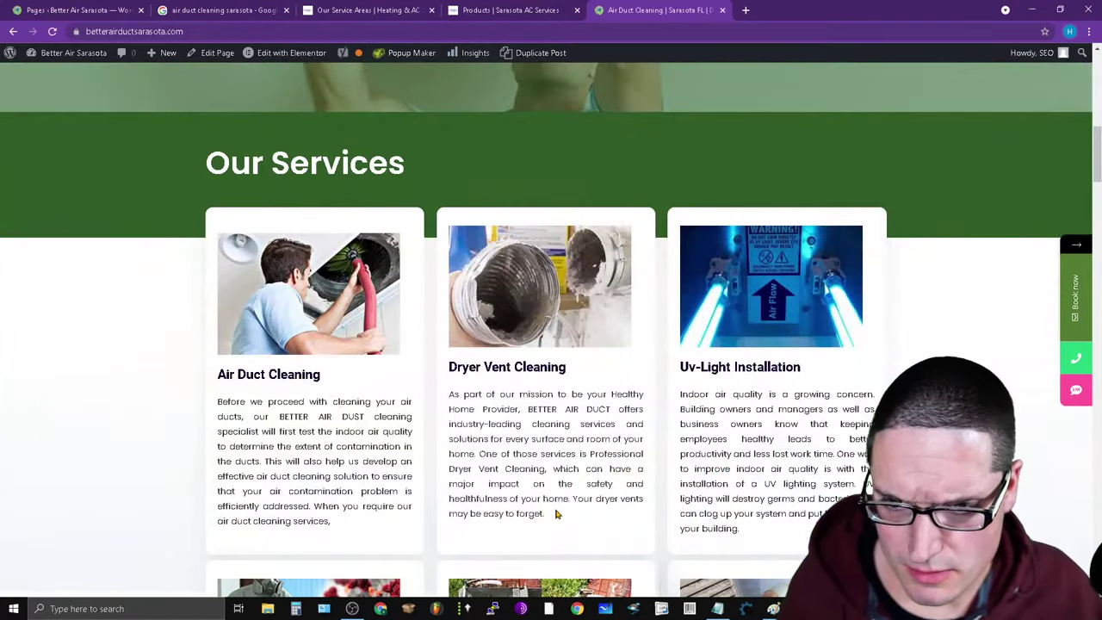
Scroll through the Better Air Sarasota home page, close the Special Offer popup, and return to the spreadsheet.
{"action": "scroll", "coordinate": [557, 514], "scroll_direction": "up", "scroll_amount": 4}
{"action": "scroll", "coordinate": [408, 447], "scroll_direction": "up", "scroll_amount": 4}
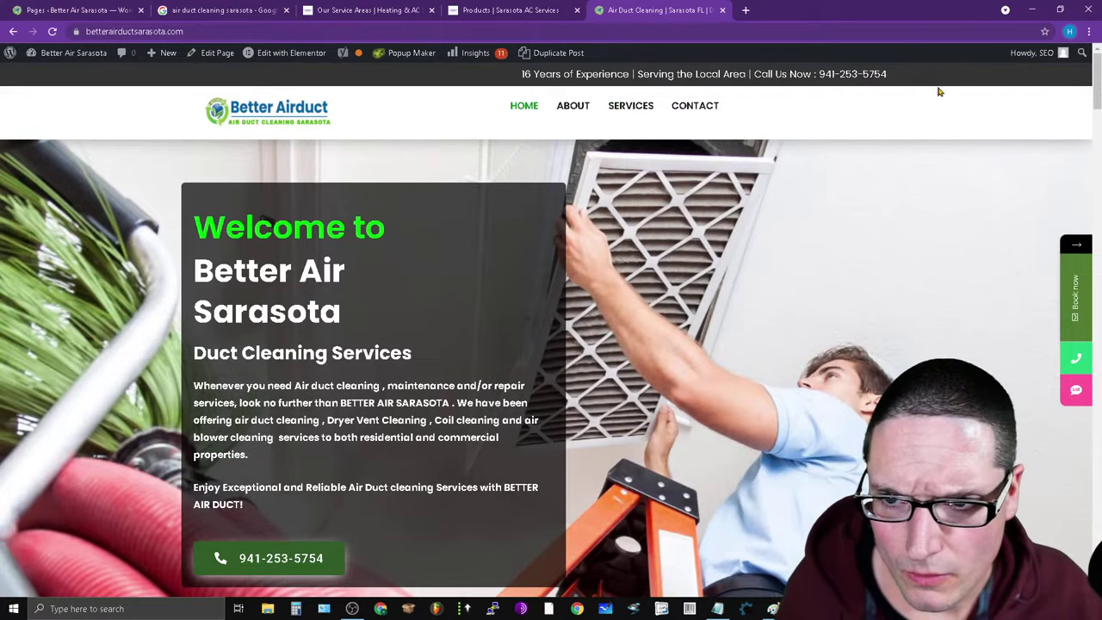
{"action": "scroll", "coordinate": [939, 91], "scroll_direction": "down", "scroll_amount": 15}
{"action": "scroll", "coordinate": [940, 91], "scroll_direction": "up", "scroll_amount": 8}
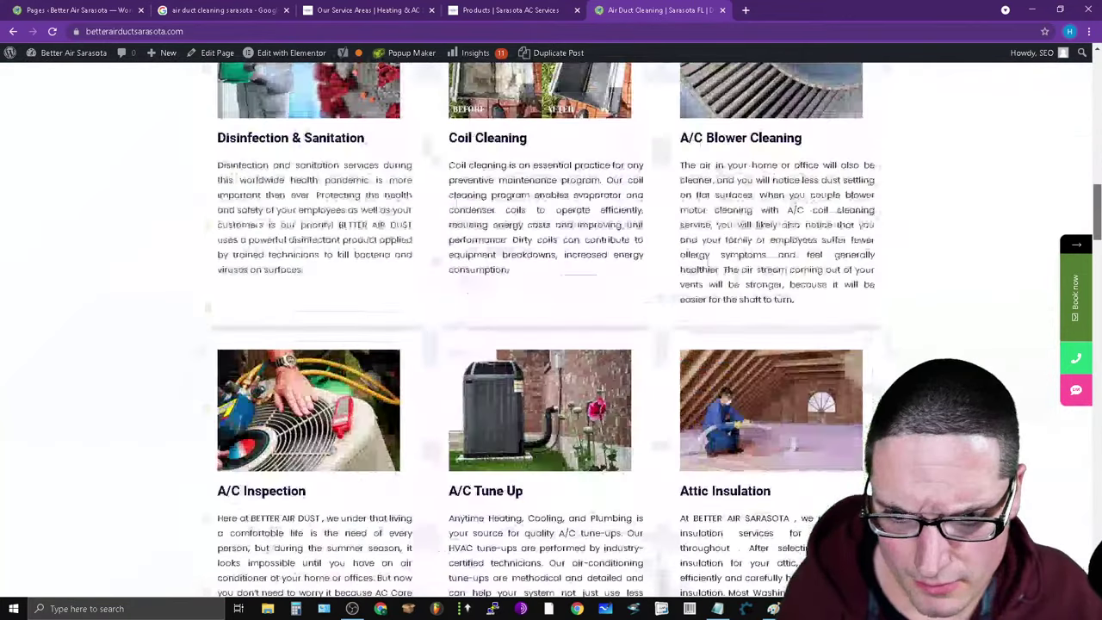
{"action": "scroll", "coordinate": [230, 203], "scroll_direction": "up", "scroll_amount": 5}
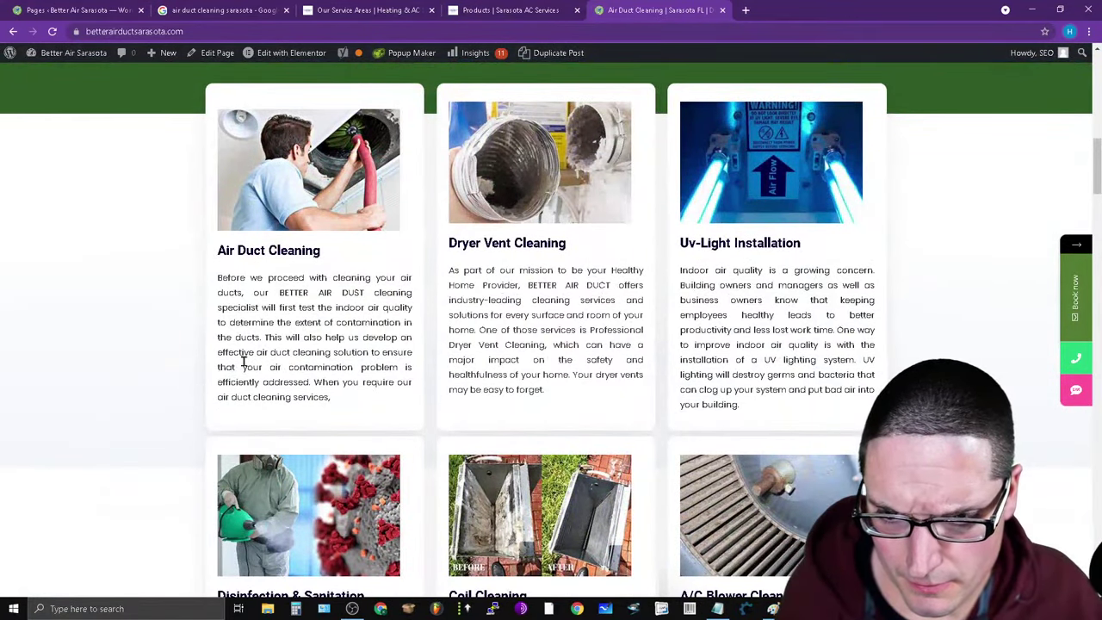
{"action": "scroll", "coordinate": [510, 424], "scroll_direction": "down", "scroll_amount": 8}
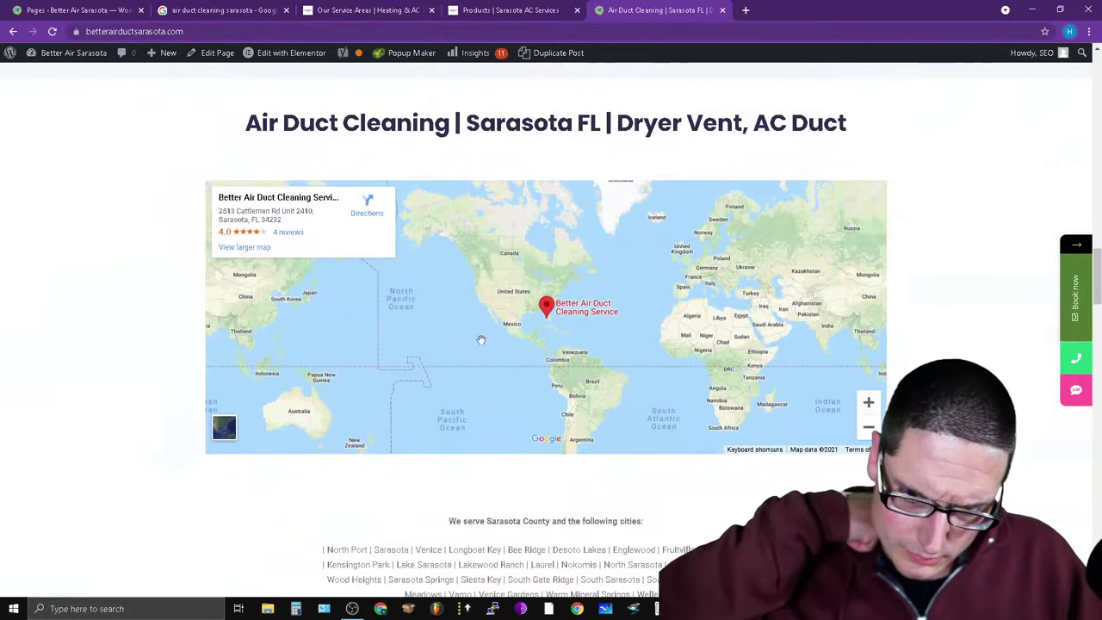
{"action": "scroll", "coordinate": [479, 339], "scroll_direction": "down", "scroll_amount": 4}
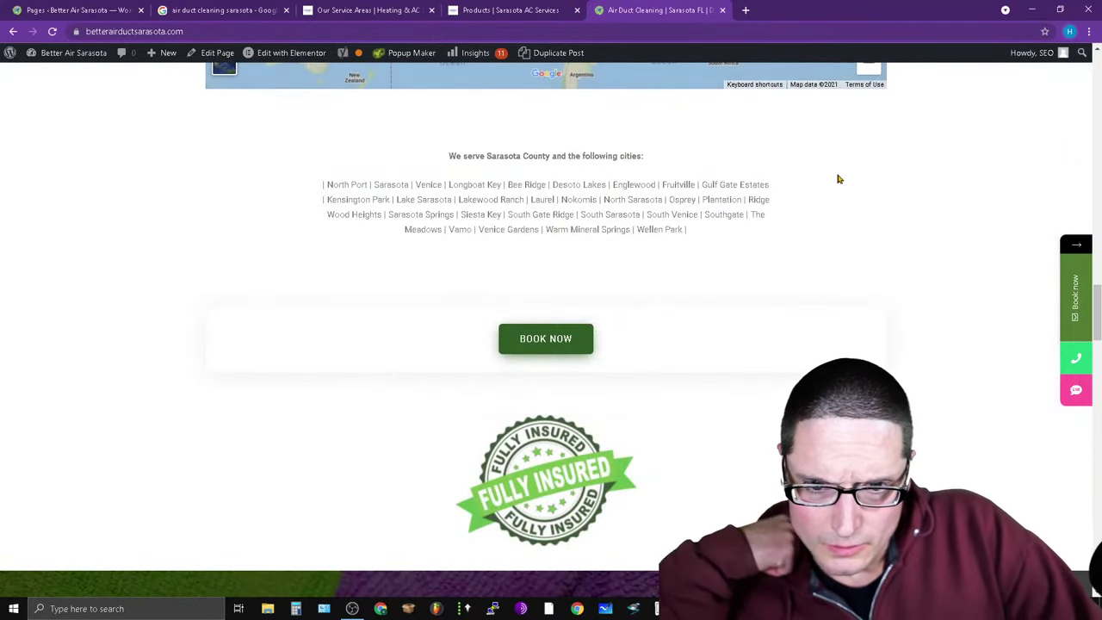
{"action": "scroll", "coordinate": [857, 314], "scroll_direction": "down", "scroll_amount": 4}
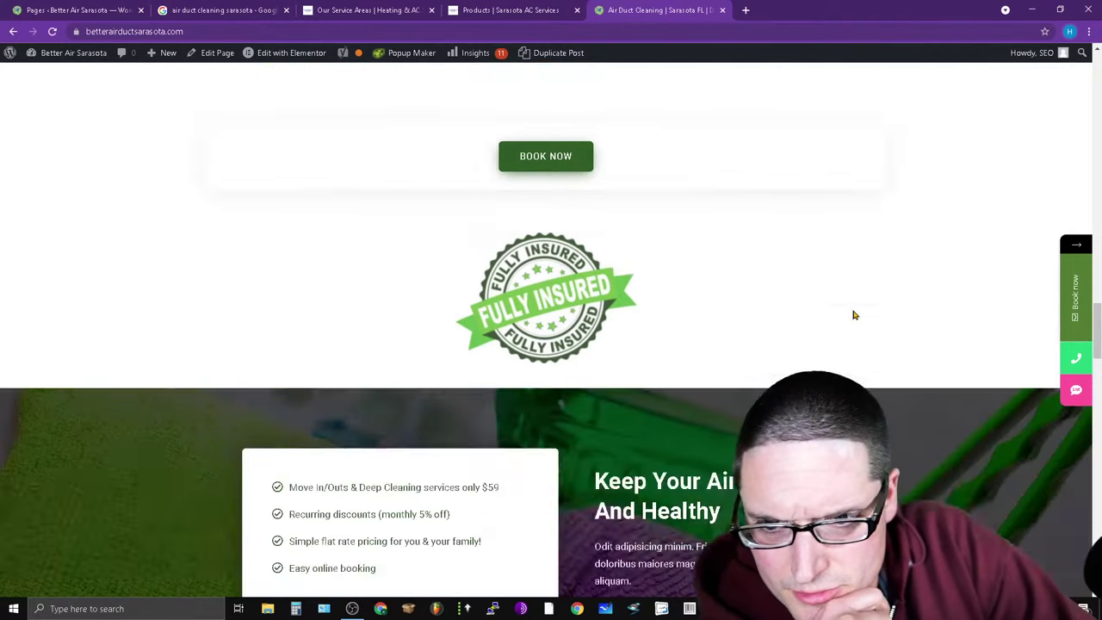
{"action": "scroll", "coordinate": [614, 375], "scroll_direction": "down", "scroll_amount": 20}
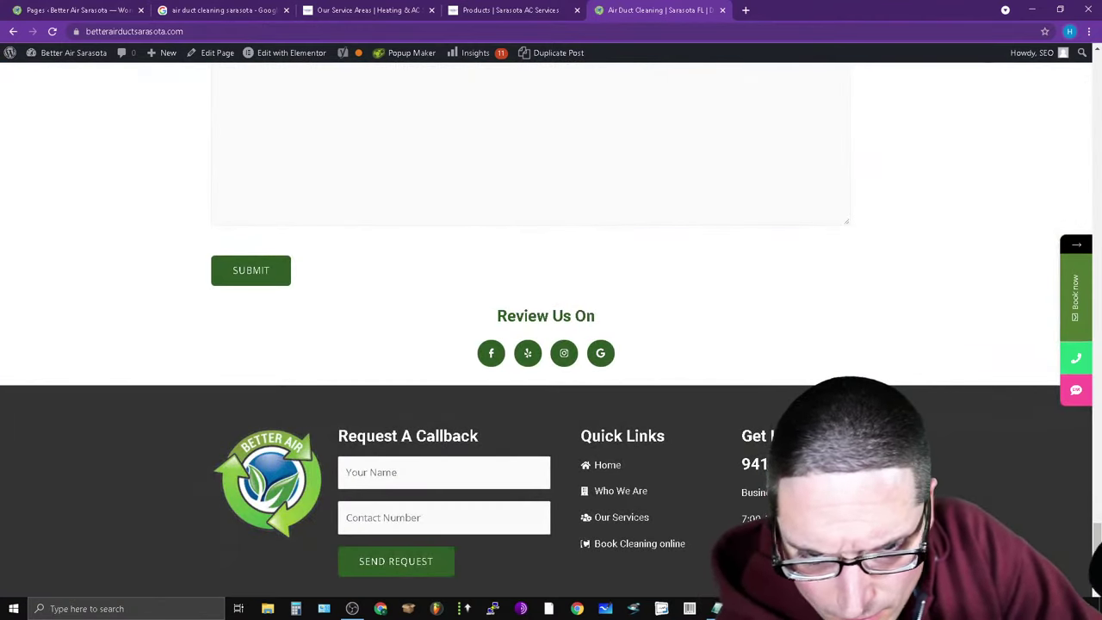
{"action": "scroll", "coordinate": [458, 456], "scroll_direction": "down", "scroll_amount": 2}
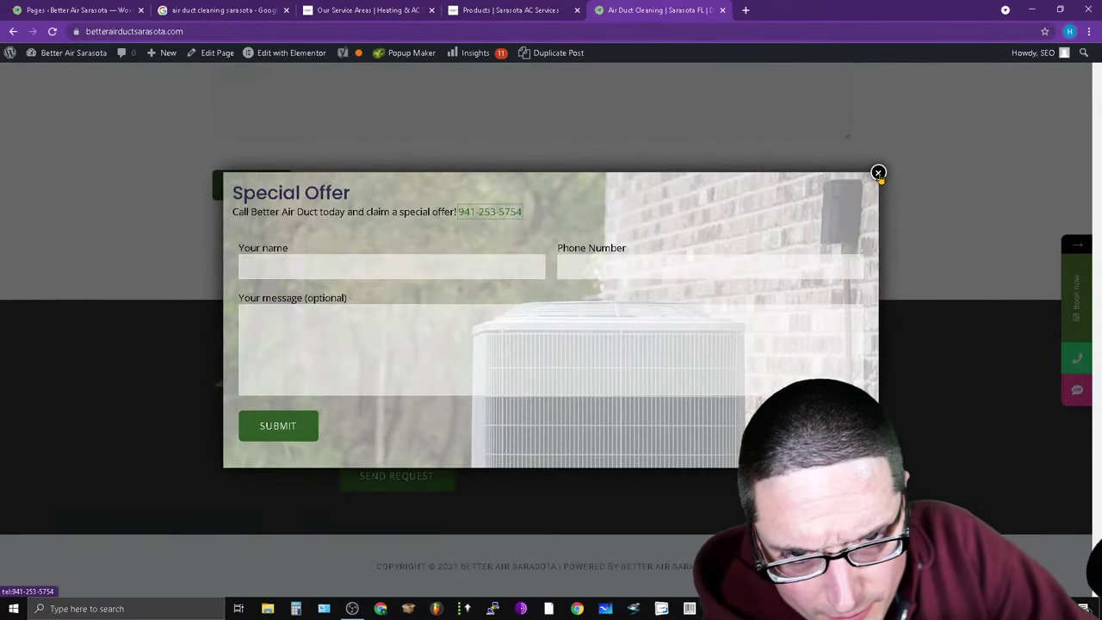
{"action": "left_click", "coordinate": [879, 172]}
{"action": "key", "text": "alt+Tab"}
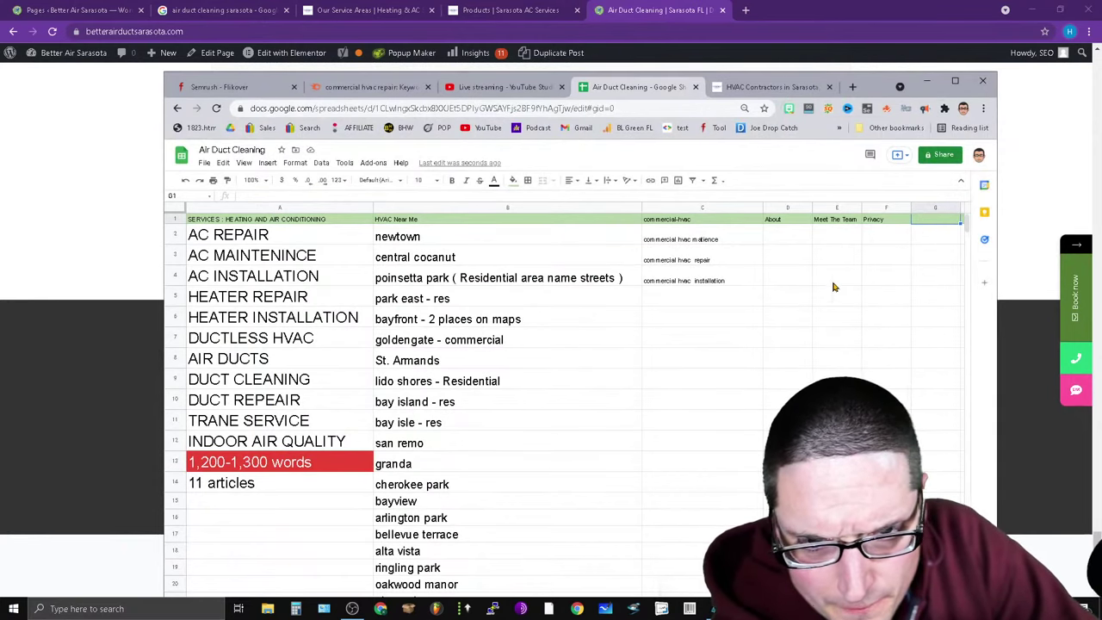
Fill cell E2 under Meet The Team with red and change its text colour.
{"action": "left_click", "coordinate": [785, 236]}
{"action": "left_click", "coordinate": [842, 242]}
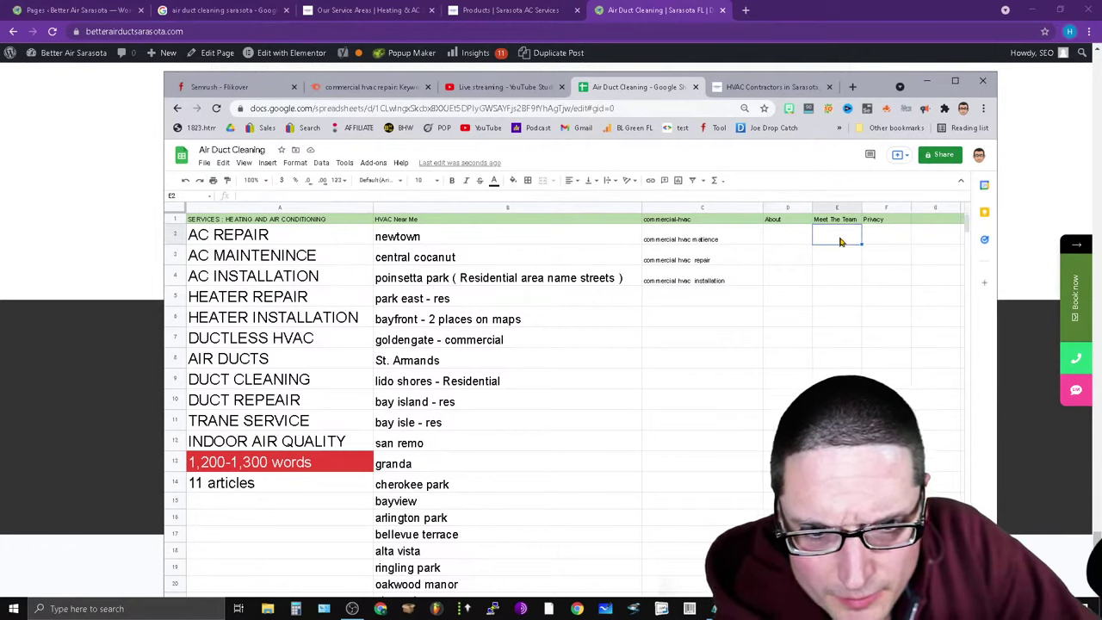
{"action": "left_click", "coordinate": [512, 180]}
{"action": "left_click", "coordinate": [547, 210]}
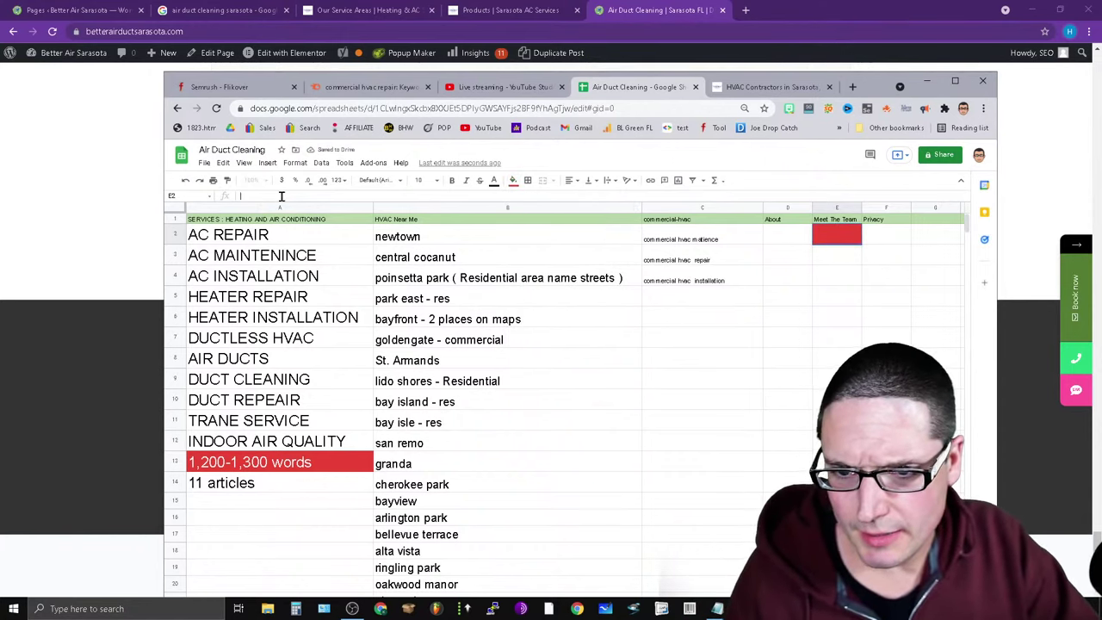
{"action": "left_click", "coordinate": [495, 183]}
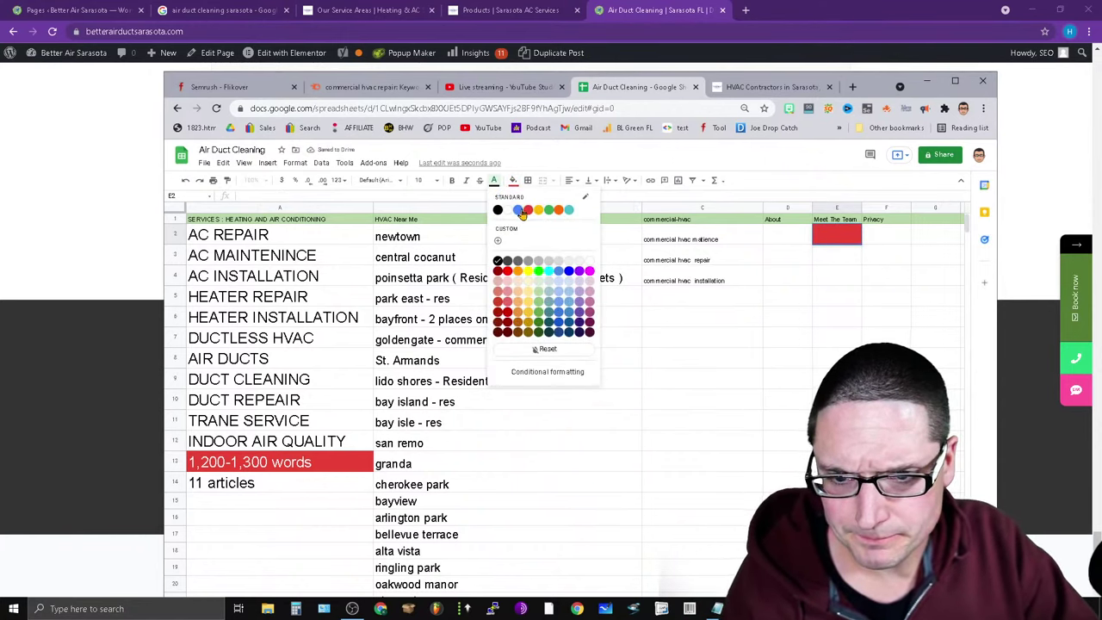
{"action": "left_click", "coordinate": [507, 211]}
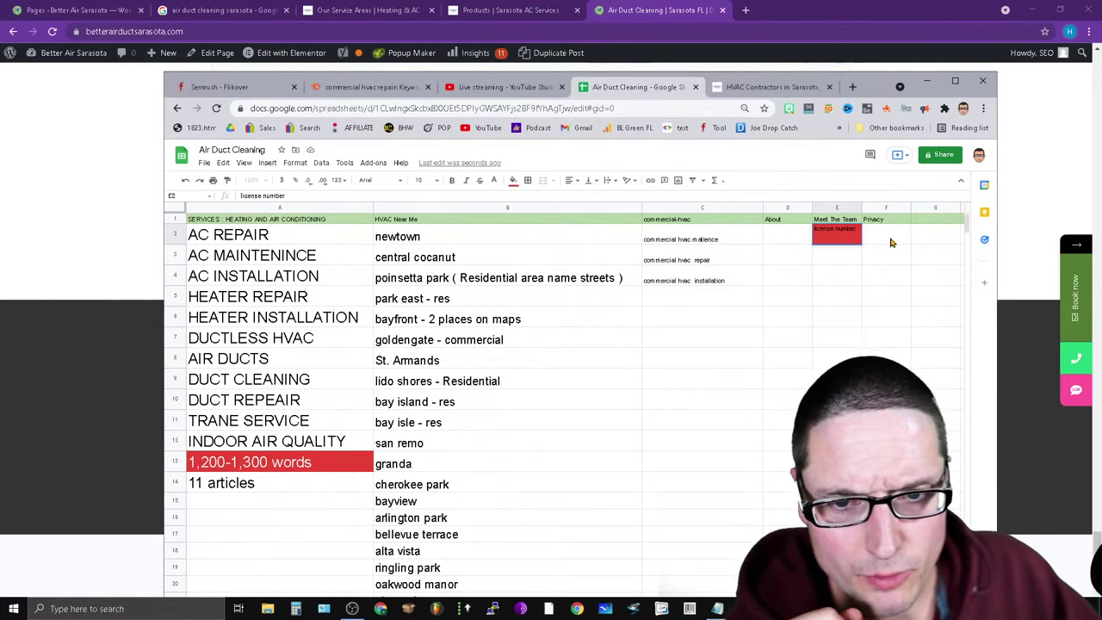
Check D&W's Coupons page, which offers no coupons, then start a Google search in a new tab.
{"action": "left_click", "coordinate": [356, 9]}
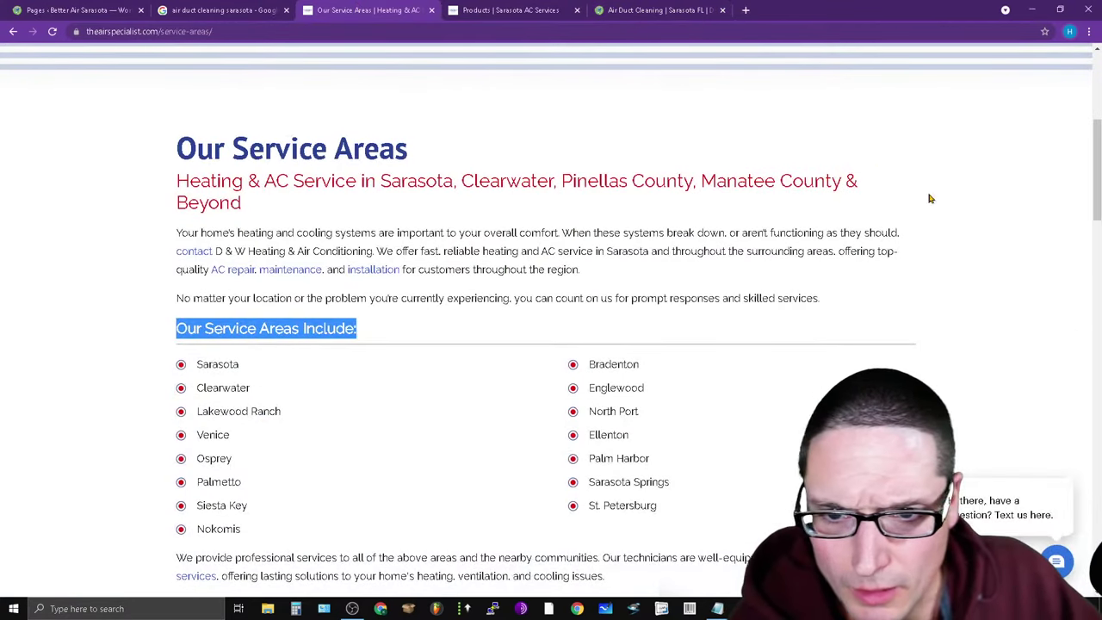
{"action": "scroll", "coordinate": [1083, 444], "scroll_direction": "up", "scroll_amount": 5}
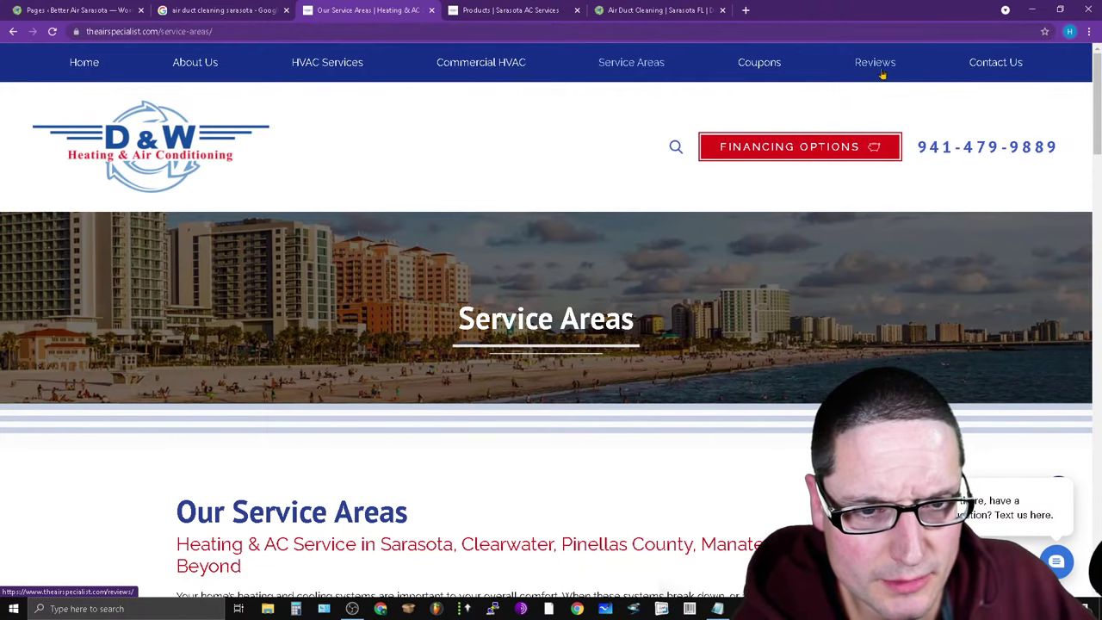
{"action": "left_click", "coordinate": [756, 71]}
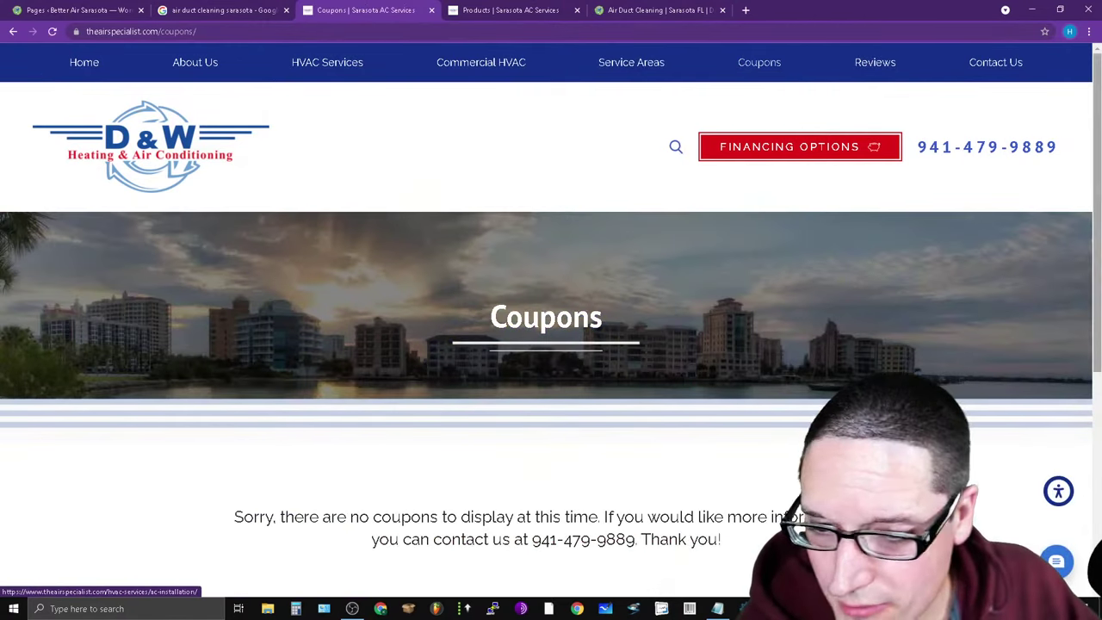
{"action": "scroll", "coordinate": [1096, 593], "scroll_direction": "down", "scroll_amount": 4}
{"action": "scroll", "coordinate": [551, 344], "scroll_direction": "up", "scroll_amount": 3}
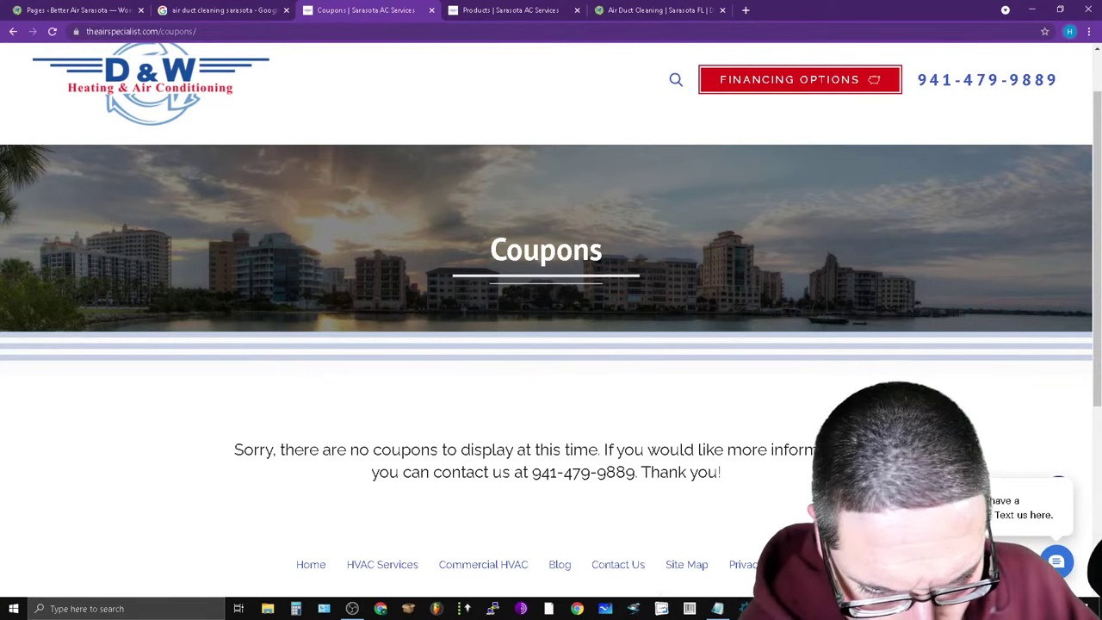
{"action": "left_click", "coordinate": [746, 9]}
{"action": "left_click", "coordinate": [511, 241]}
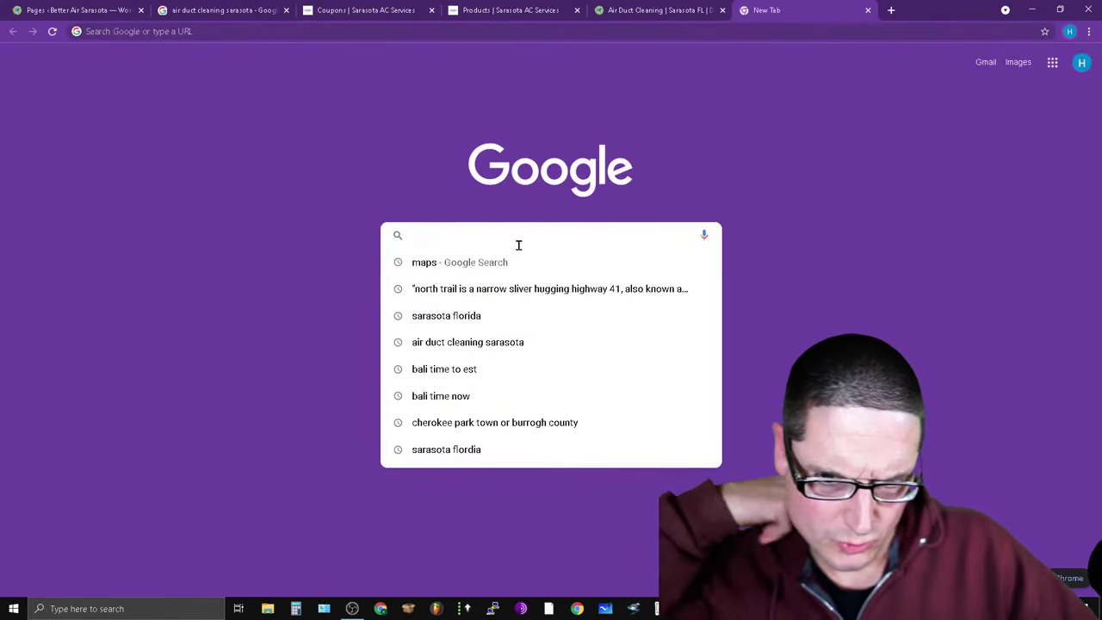
Search 'air duct cleaning sarasota' and open T.I.E.S. 360's website in a new tab.
{"action": "left_click", "coordinate": [438, 351]}
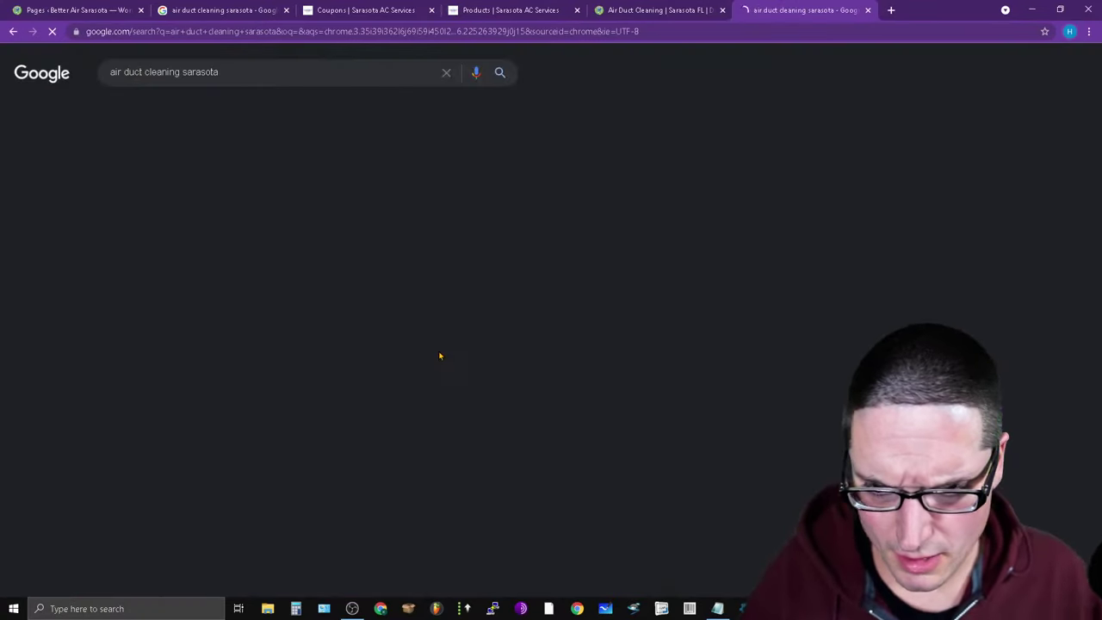
{"action": "scroll", "coordinate": [396, 416], "scroll_direction": "down", "scroll_amount": 4}
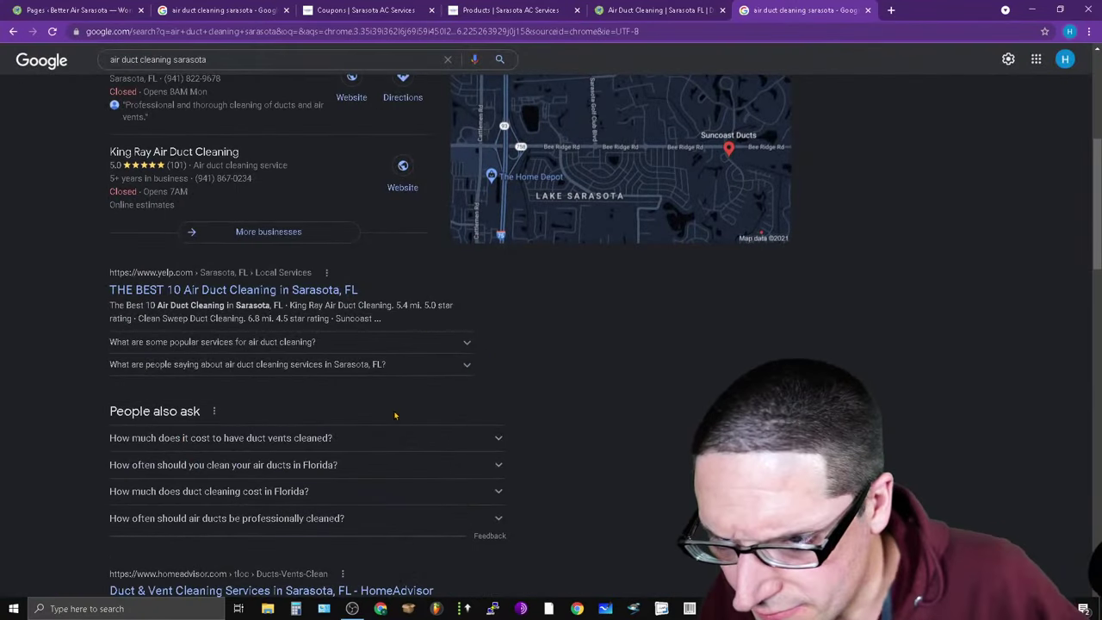
{"action": "scroll", "coordinate": [414, 382], "scroll_direction": "up", "scroll_amount": 4}
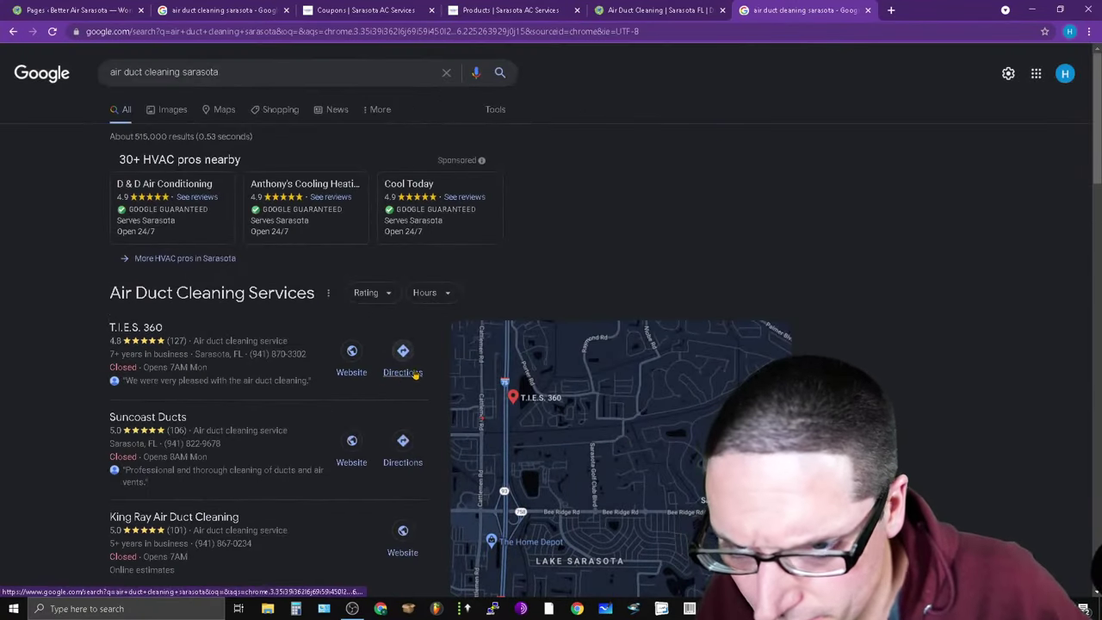
{"action": "right_click", "coordinate": [351, 353]}
{"action": "left_click", "coordinate": [384, 362]}
{"action": "left_click", "coordinate": [866, 10]}
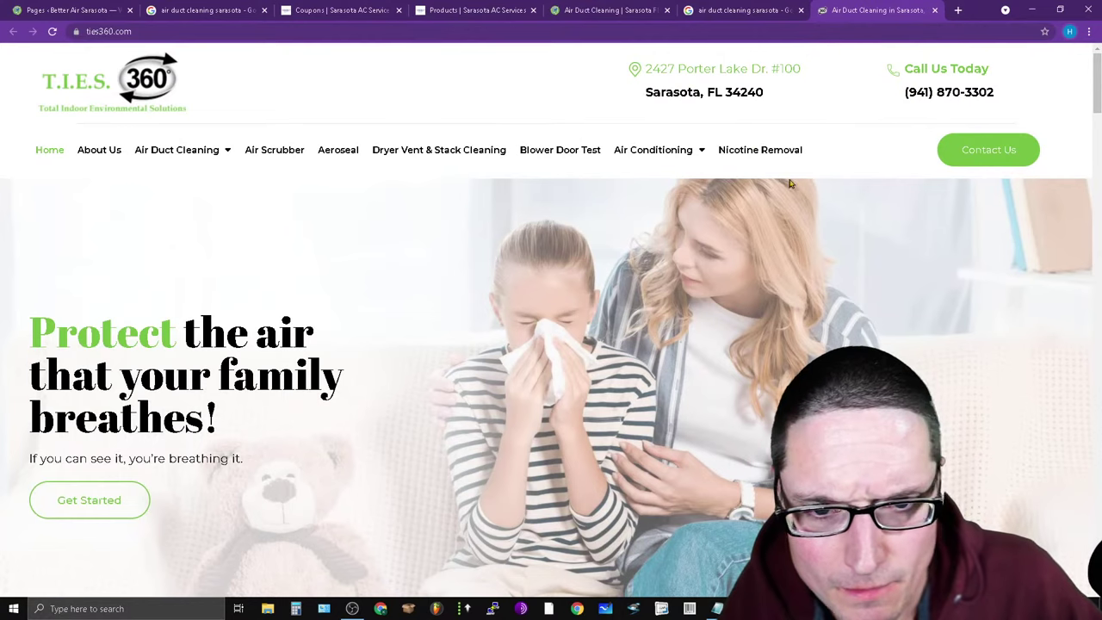
Look through the T.I.E.S. 360 site's menus and footer, then return to the search results.
{"action": "mouse_move", "coordinate": [640, 155]}
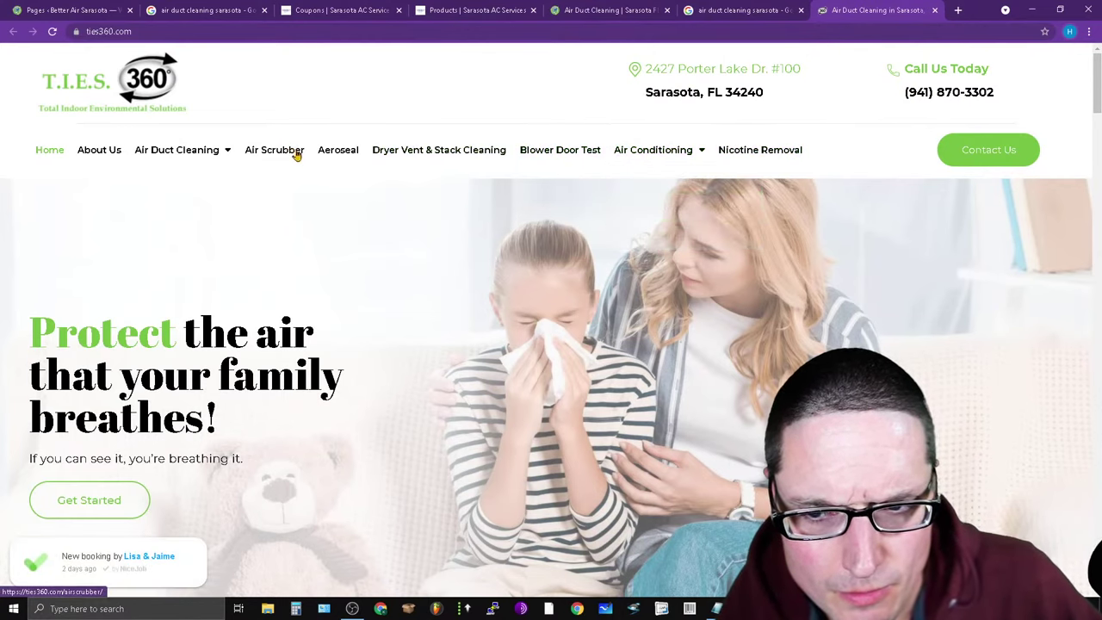
{"action": "mouse_move", "coordinate": [208, 162]}
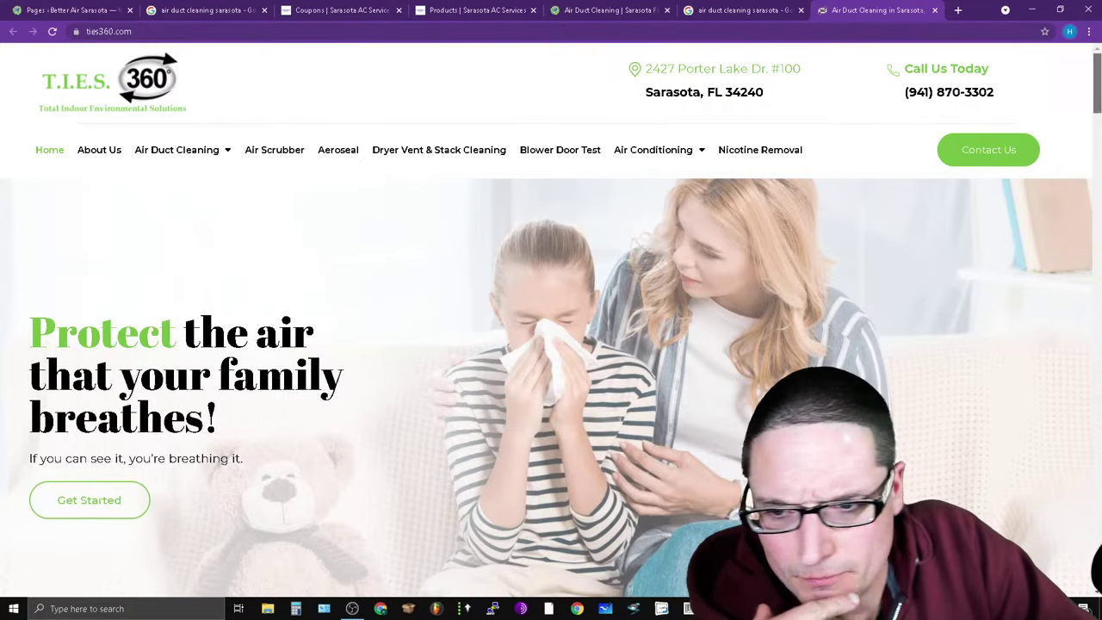
{"action": "scroll", "coordinate": [551, 345], "scroll_direction": "down", "scroll_amount": 5}
{"action": "scroll", "coordinate": [551, 344], "scroll_direction": "down", "scroll_amount": 15}
{"action": "scroll", "coordinate": [551, 344], "scroll_direction": "down", "scroll_amount": 15}
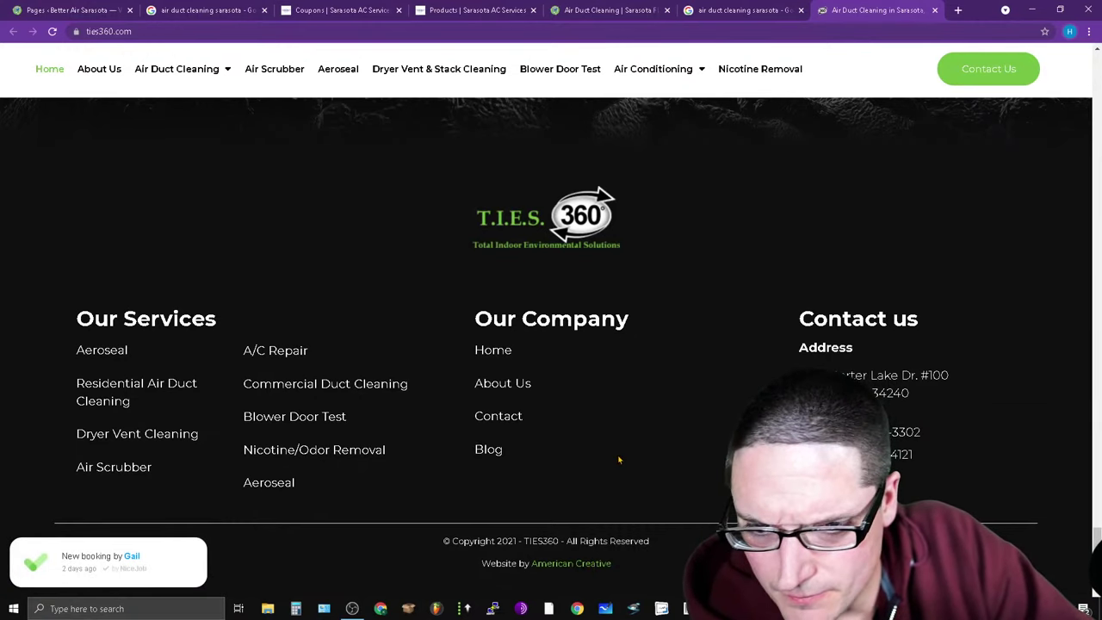
{"action": "scroll", "coordinate": [619, 460], "scroll_direction": "up", "scroll_amount": 4}
{"action": "left_click_drag", "start_coordinate": [1097, 527], "coordinate": [1099, 91]}
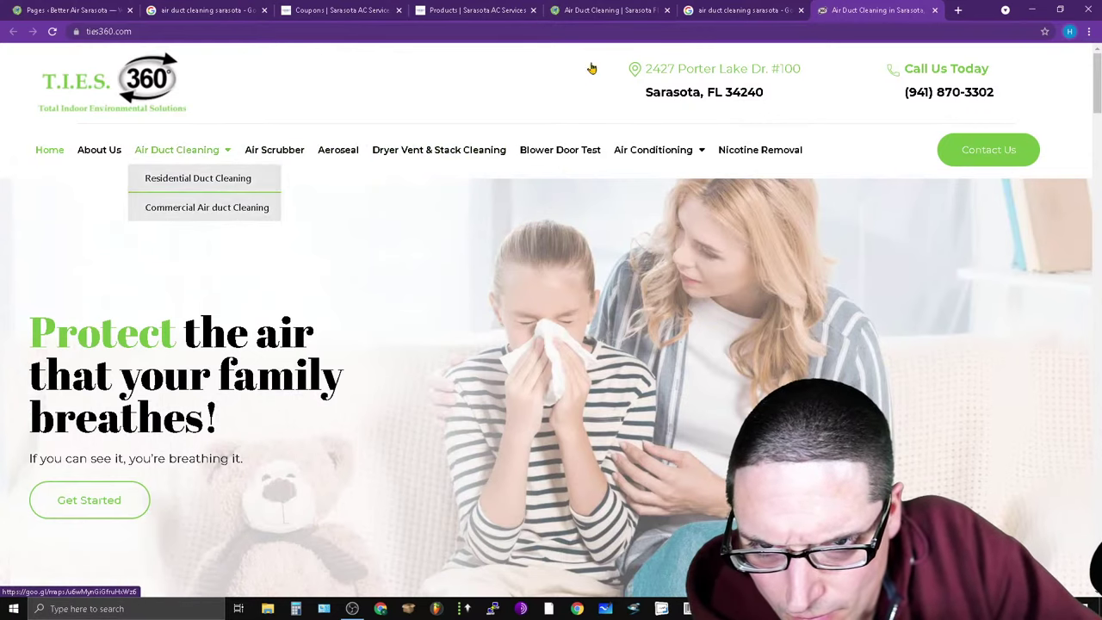
{"action": "left_click", "coordinate": [740, 10]}
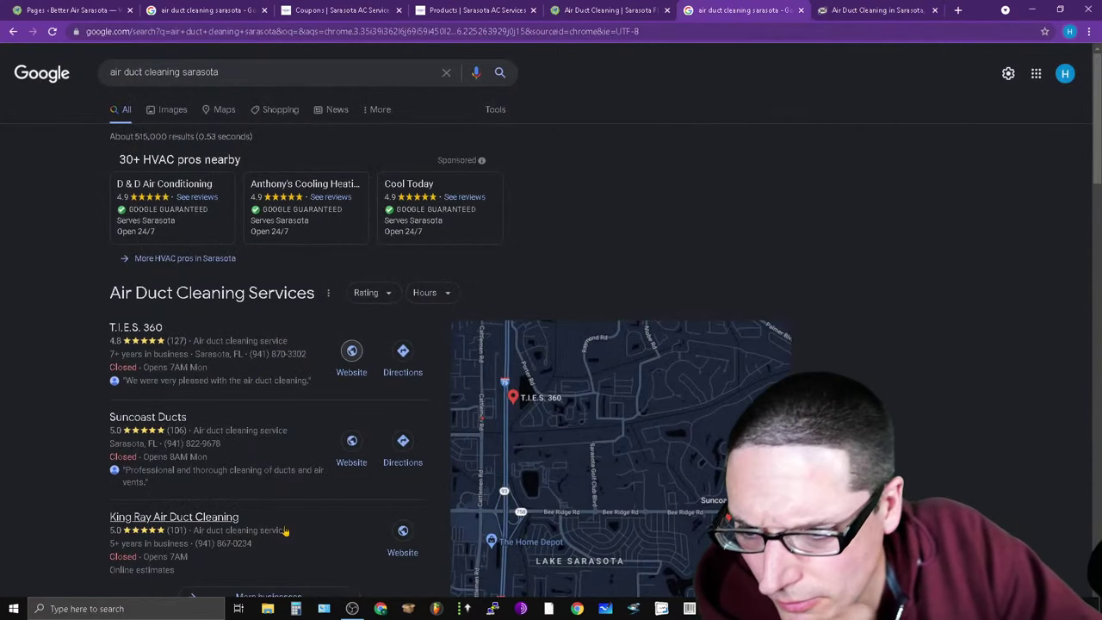
{"action": "left_click", "coordinate": [291, 80]}
{"action": "right_click", "coordinate": [332, 444]}
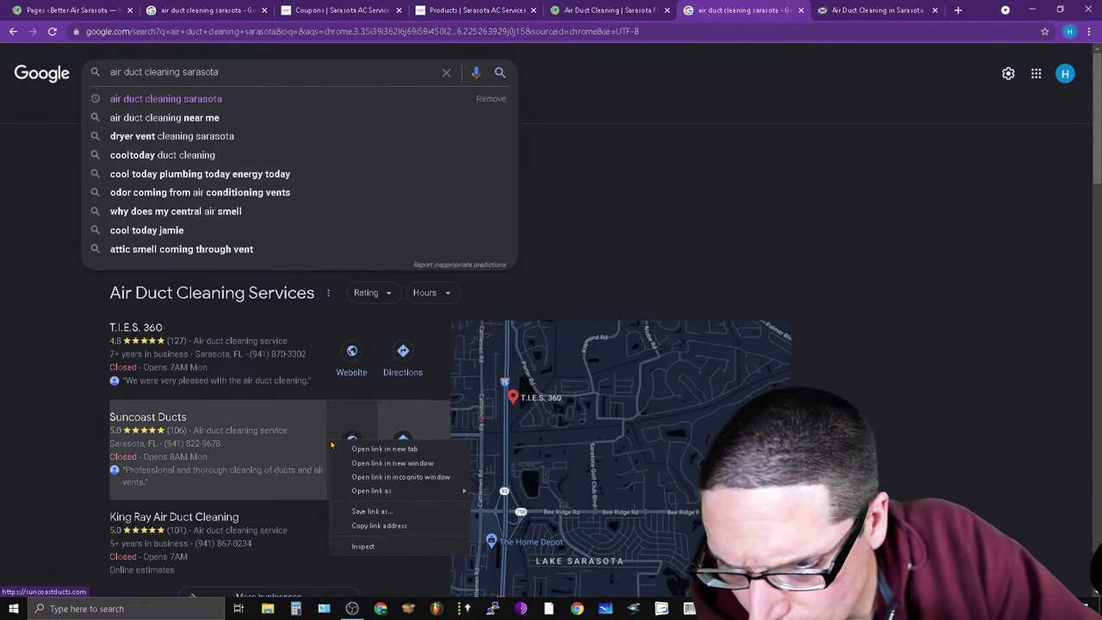
{"action": "right_click", "coordinate": [349, 441]}
{"action": "left_click", "coordinate": [402, 448]}
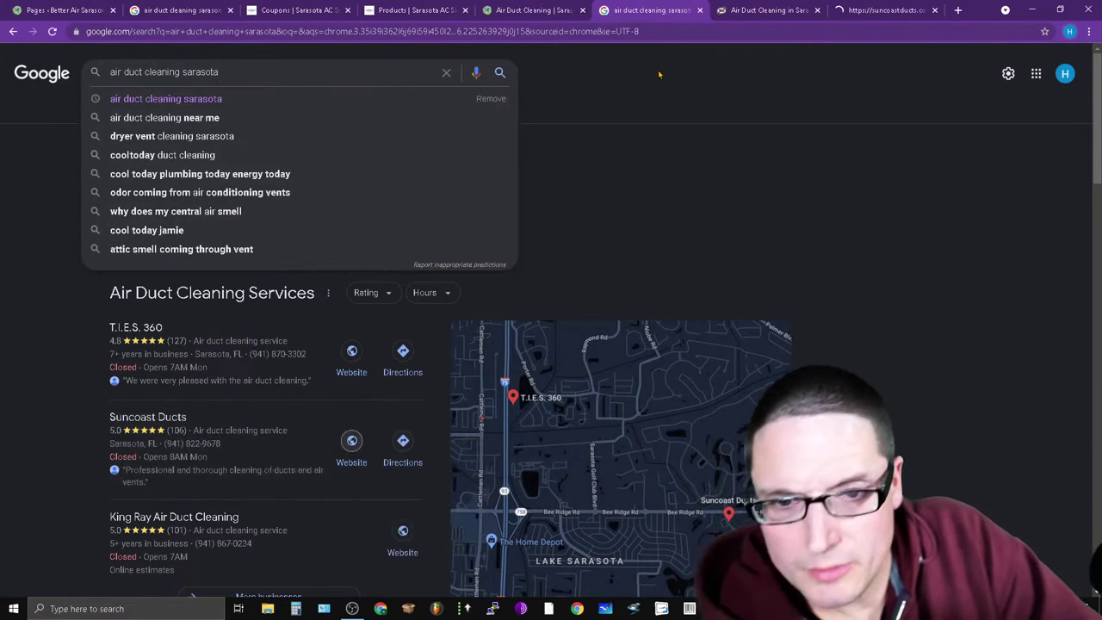
{"action": "left_click", "coordinate": [872, 11]}
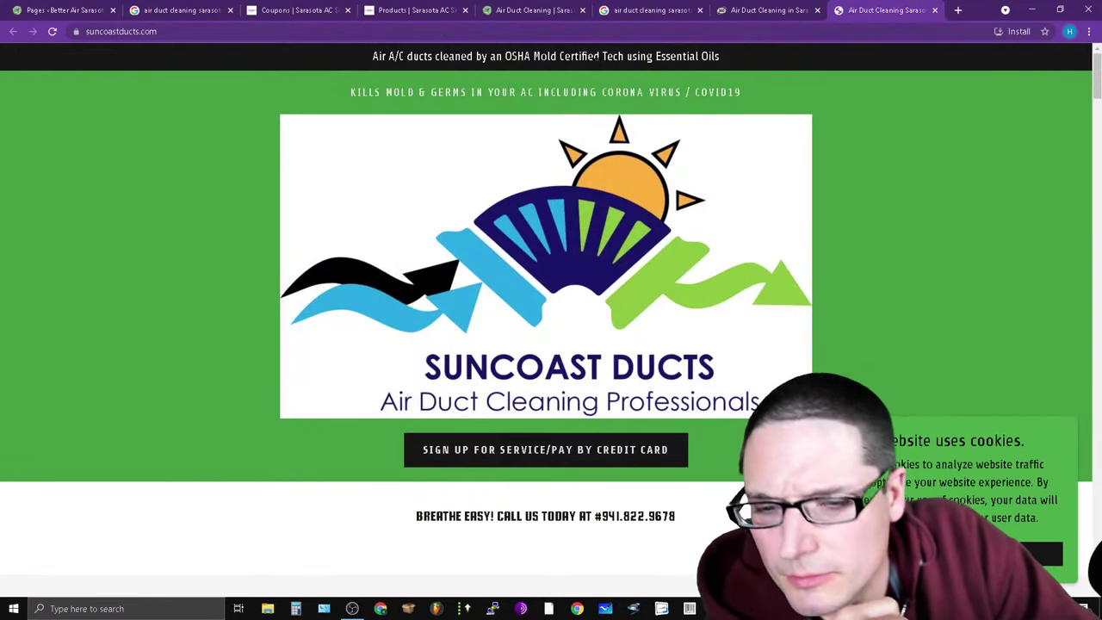
{"action": "scroll", "coordinate": [529, 441], "scroll_direction": "down", "scroll_amount": 5}
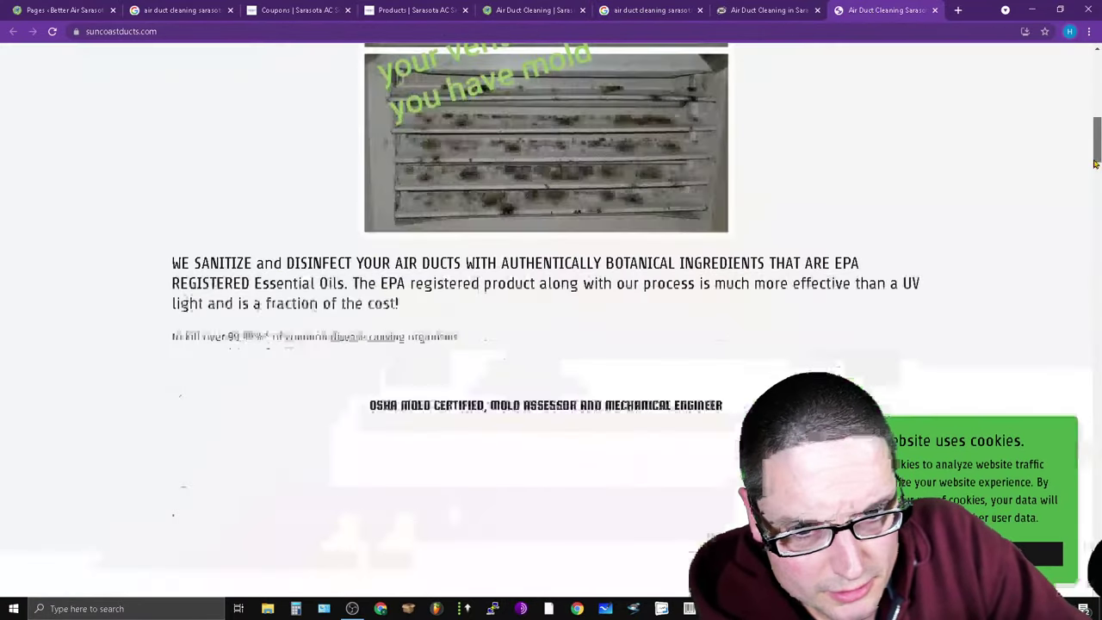
{"action": "scroll", "coordinate": [1046, 285], "scroll_direction": "down", "scroll_amount": 10}
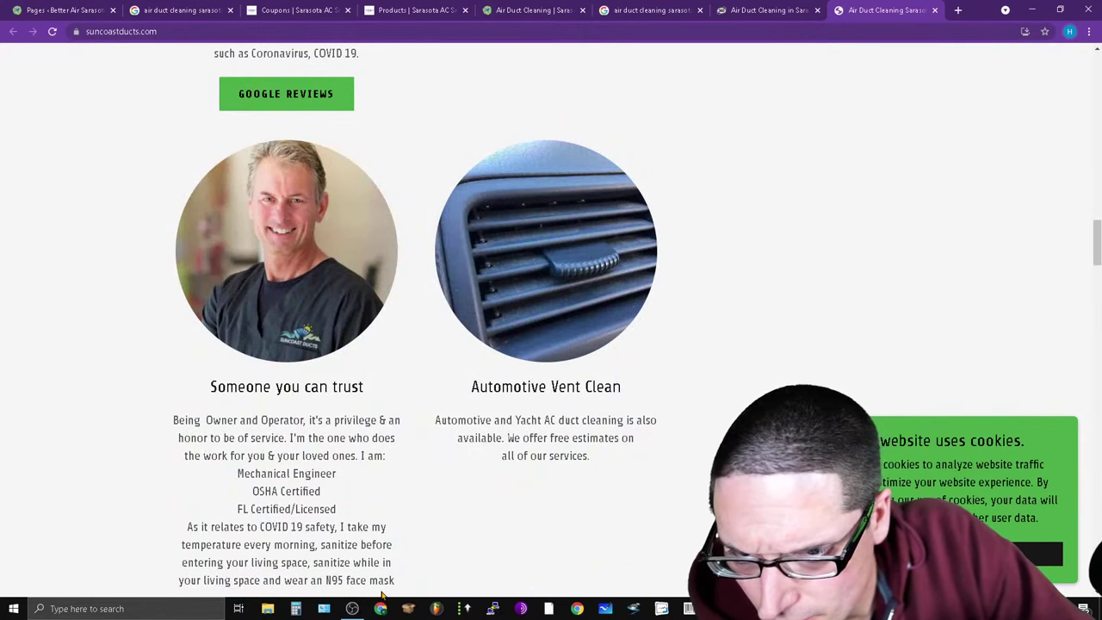
{"action": "scroll", "coordinate": [522, 434], "scroll_direction": "up", "scroll_amount": 5}
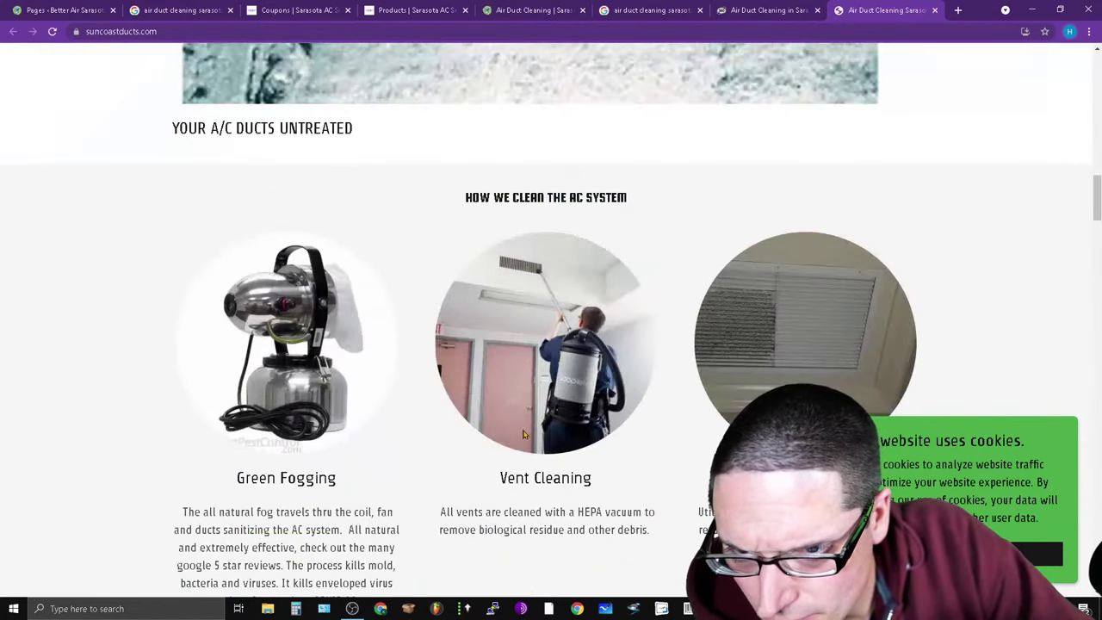
{"action": "left_click", "coordinate": [936, 11]}
{"action": "left_click", "coordinate": [741, 10]}
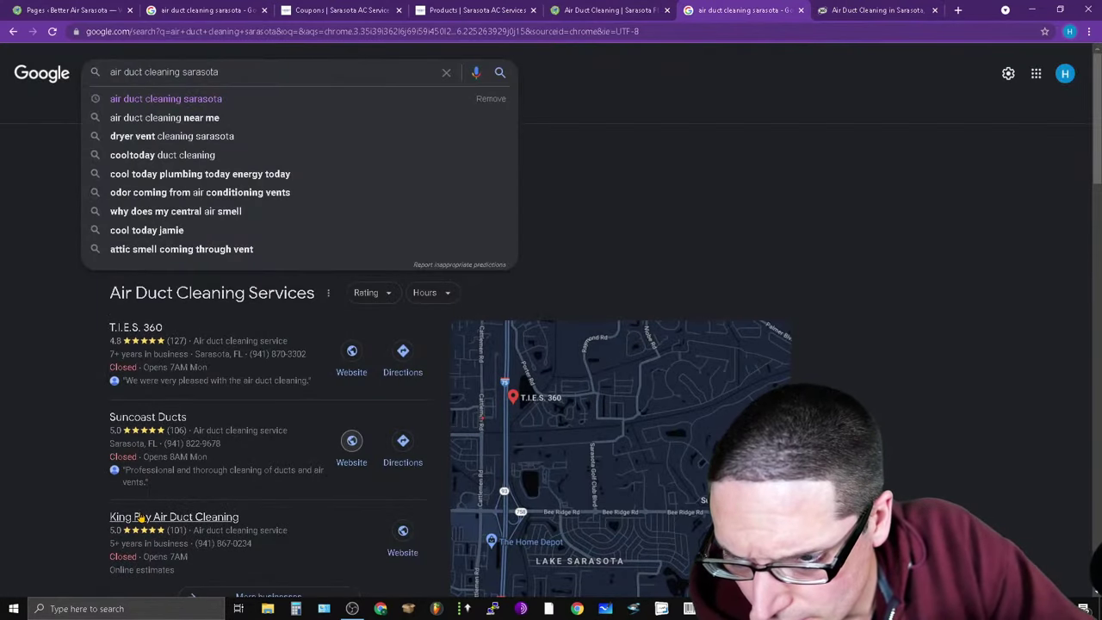
Open King Ray Air Duct Cleaning's website in a new tab and look over its homepage.
{"action": "right_click", "coordinate": [409, 536]}
{"action": "left_click", "coordinate": [443, 423]}
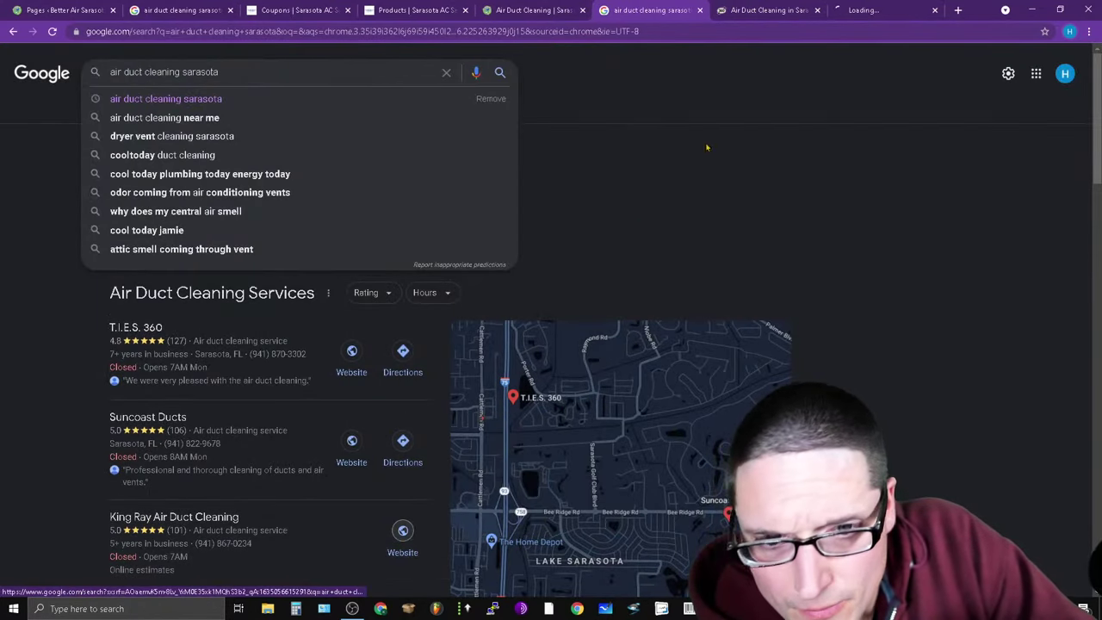
{"action": "left_click", "coordinate": [864, 10]}
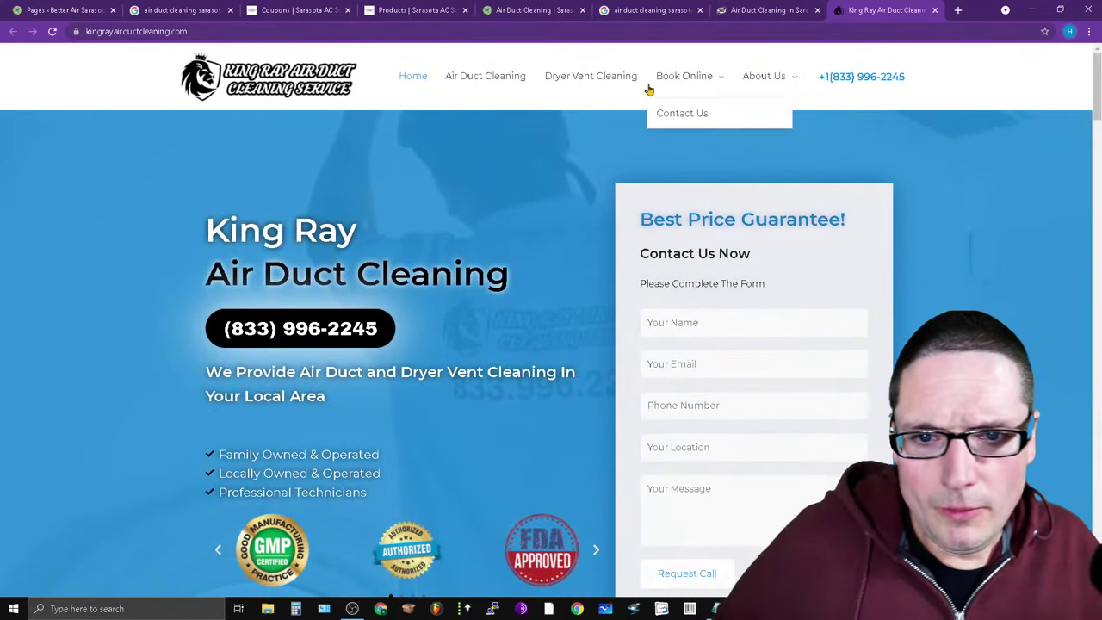
{"action": "mouse_move", "coordinate": [664, 90]}
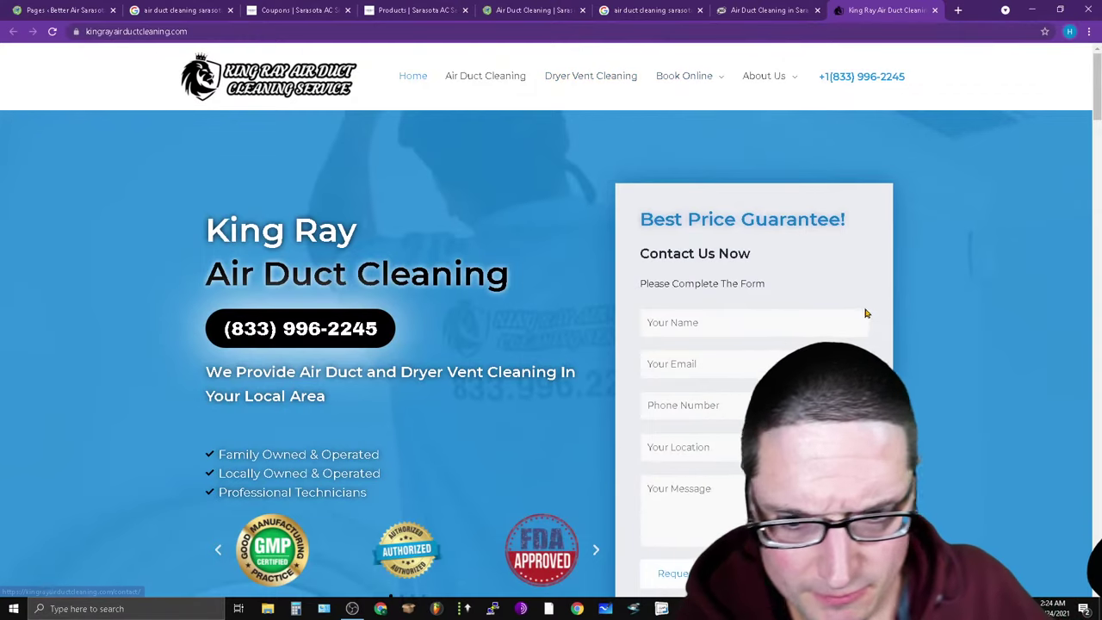
{"action": "scroll", "coordinate": [867, 313], "scroll_direction": "down", "scroll_amount": 9}
{"action": "scroll", "coordinate": [411, 306], "scroll_direction": "up", "scroll_amount": 9}
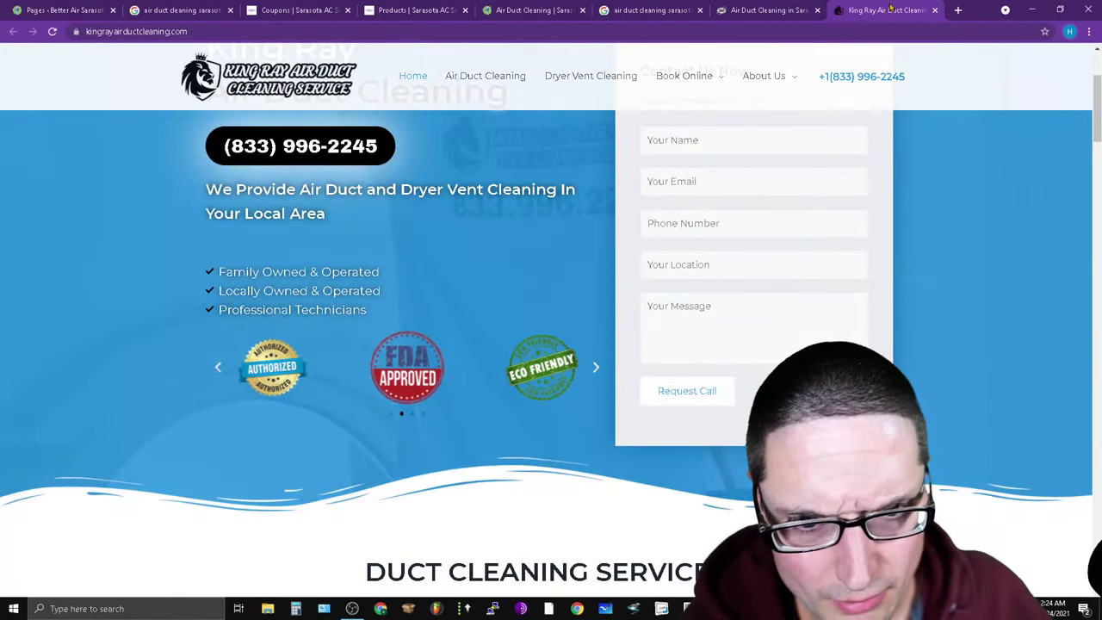
{"action": "left_click_drag", "start_coordinate": [1096, 102], "coordinate": [1096, 164]}
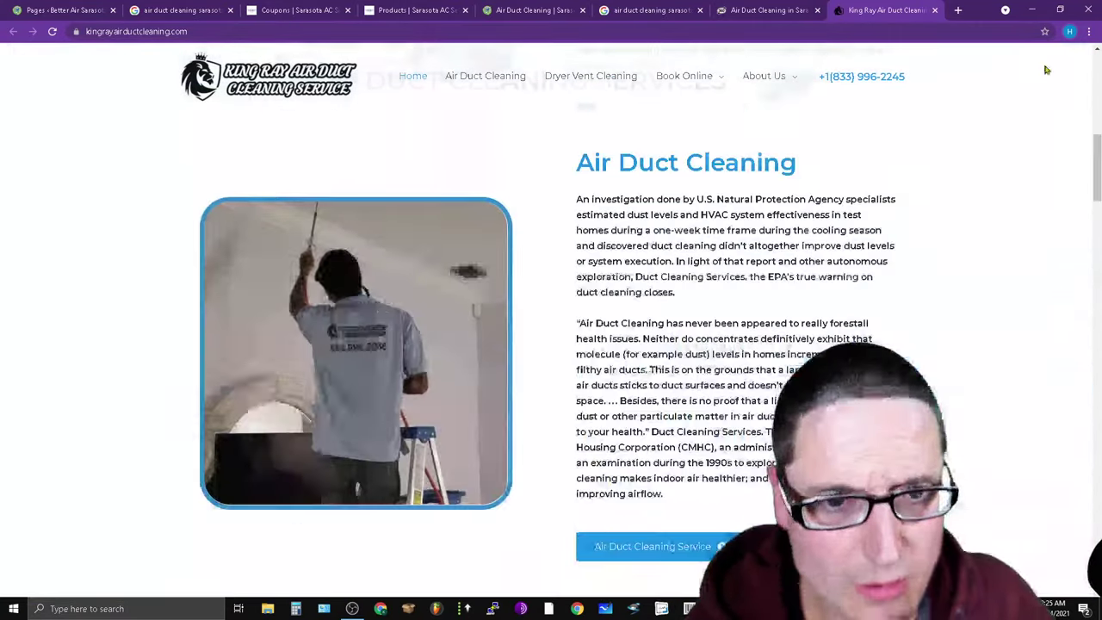
Close the King Ray tab and review the Better Air Sarasota and D&W Products pages.
{"action": "left_click", "coordinate": [934, 10]}
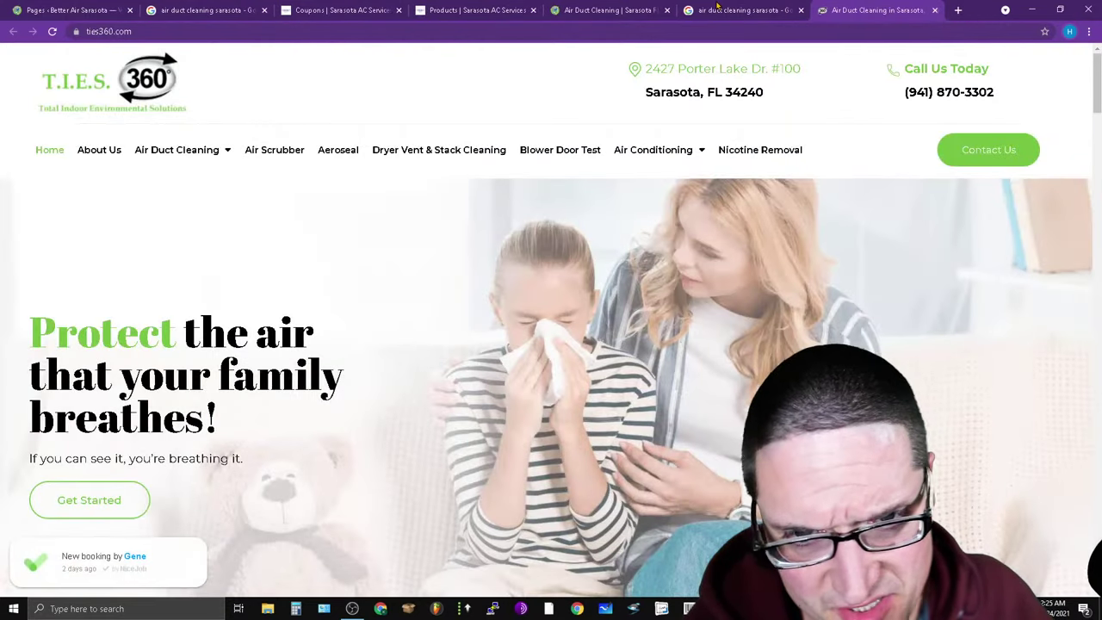
{"action": "left_click", "coordinate": [710, 8]}
{"action": "left_click", "coordinate": [609, 7]}
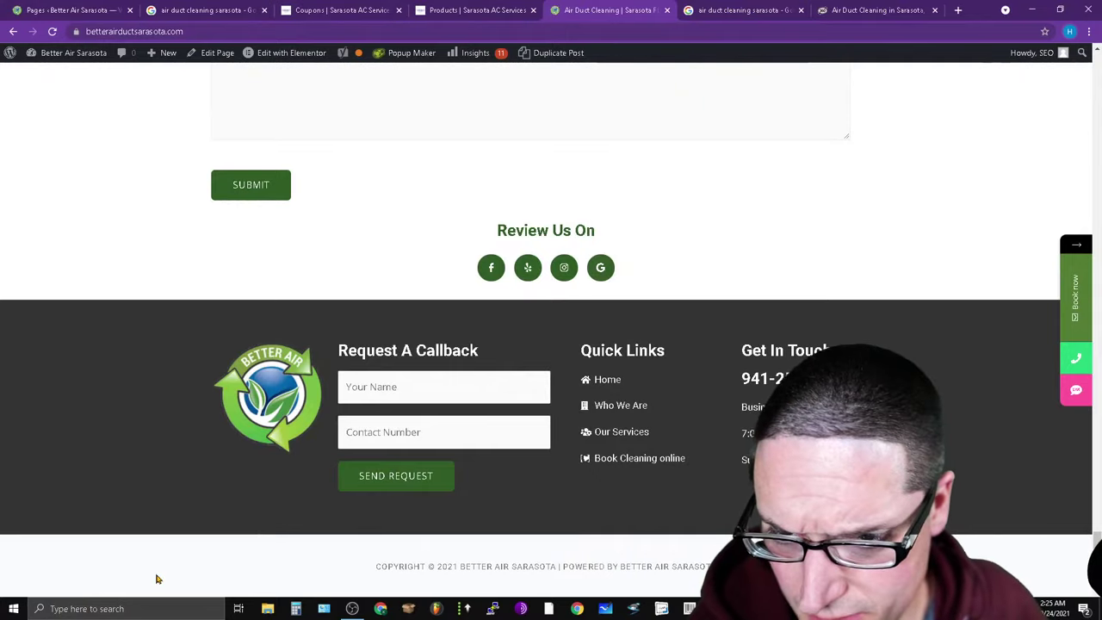
{"action": "scroll", "coordinate": [698, 424], "scroll_direction": "up", "scroll_amount": 5}
{"action": "scroll", "coordinate": [690, 500], "scroll_direction": "up", "scroll_amount": 20}
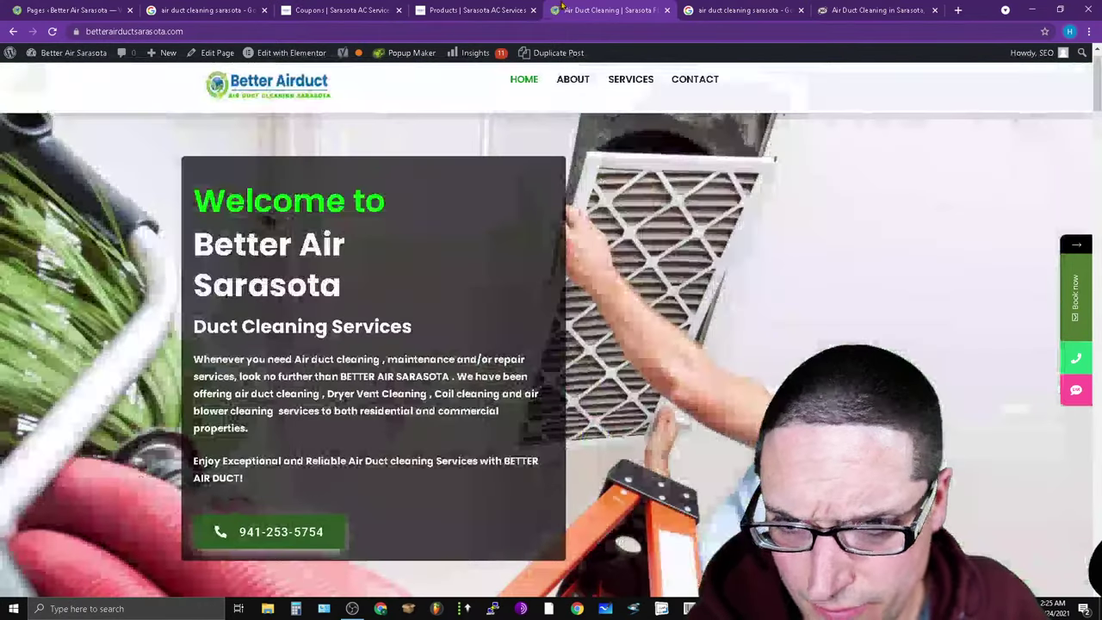
{"action": "left_click", "coordinate": [479, 10]}
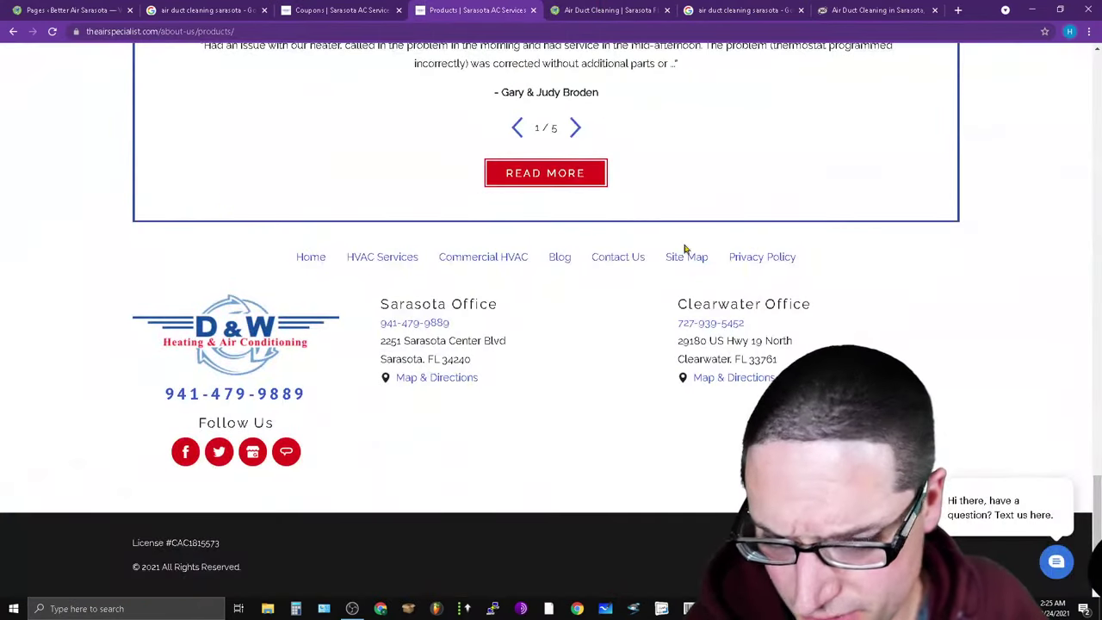
{"action": "scroll", "coordinate": [594, 516], "scroll_direction": "up", "scroll_amount": 5}
{"action": "scroll", "coordinate": [551, 526], "scroll_direction": "up", "scroll_amount": 10}
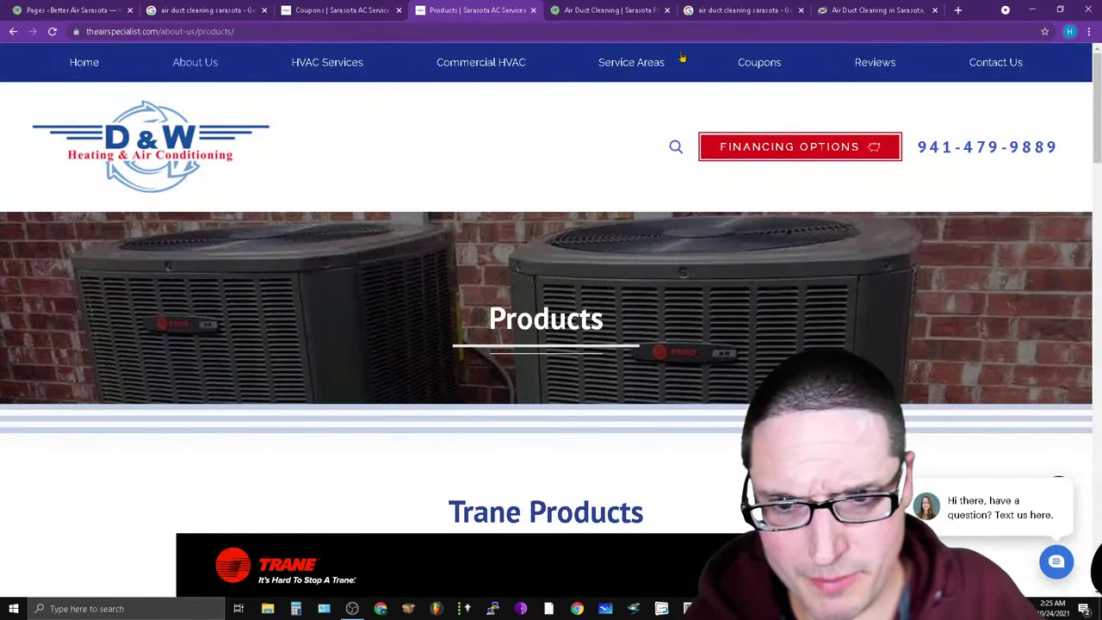
{"action": "mouse_move", "coordinate": [282, 76]}
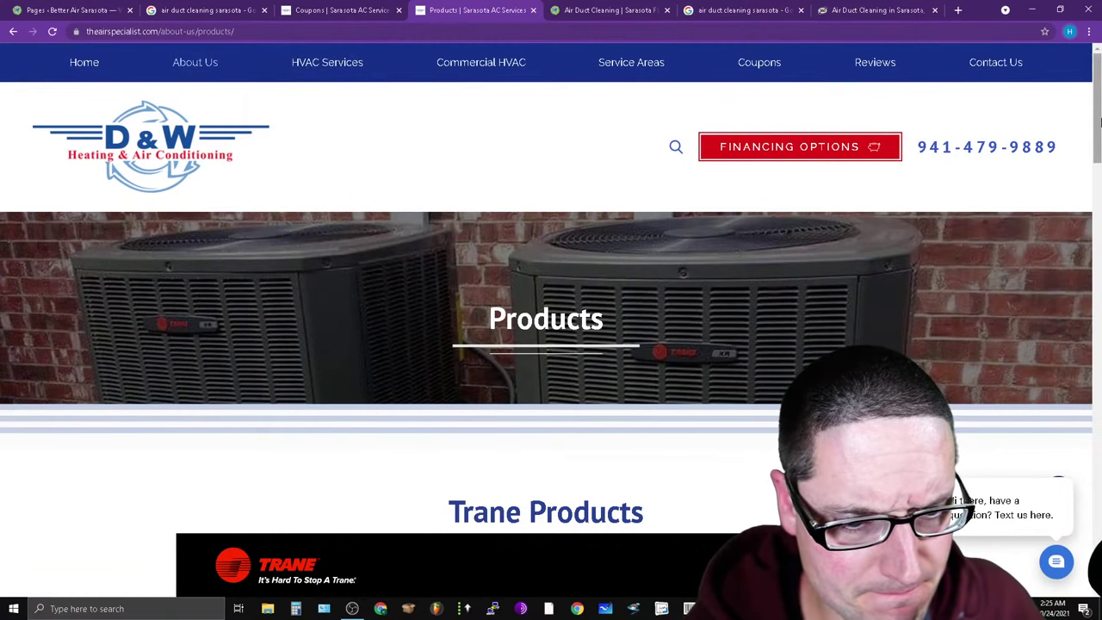
Recheck the T.I.E.S. 360 site and the search results, then return to the spreadsheet.
{"action": "left_click", "coordinate": [864, 10]}
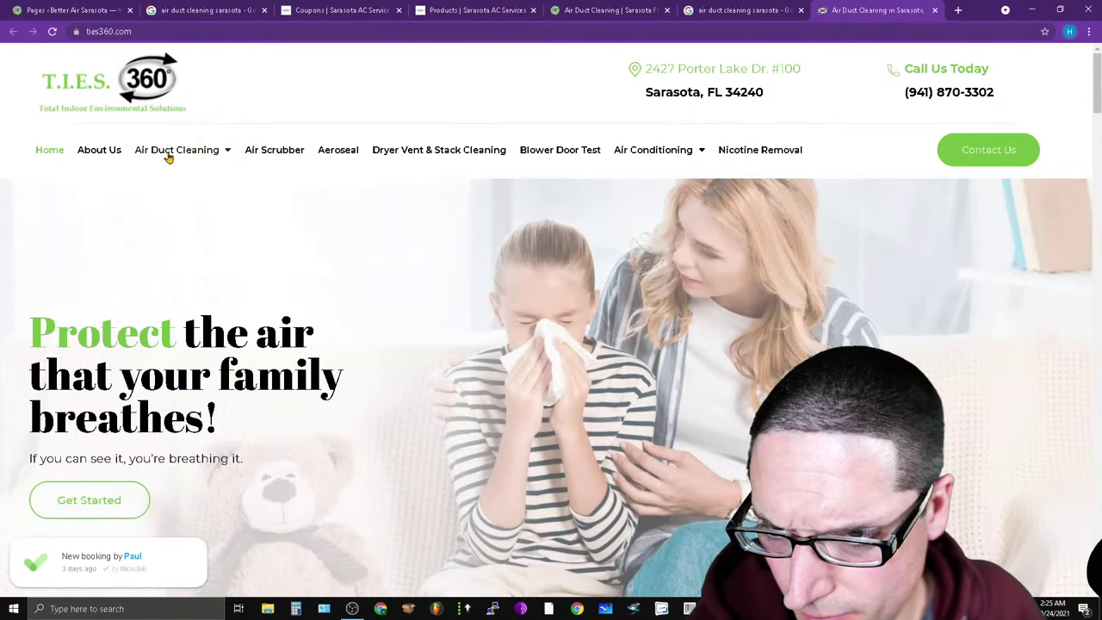
{"action": "left_click", "coordinate": [742, 11]}
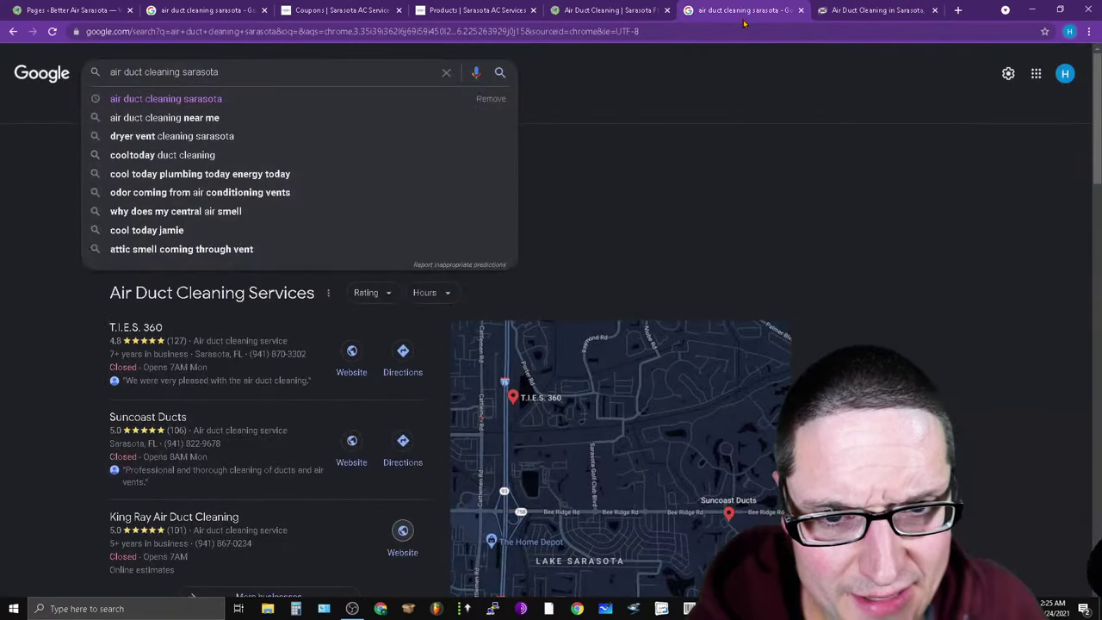
{"action": "left_click", "coordinate": [868, 10]}
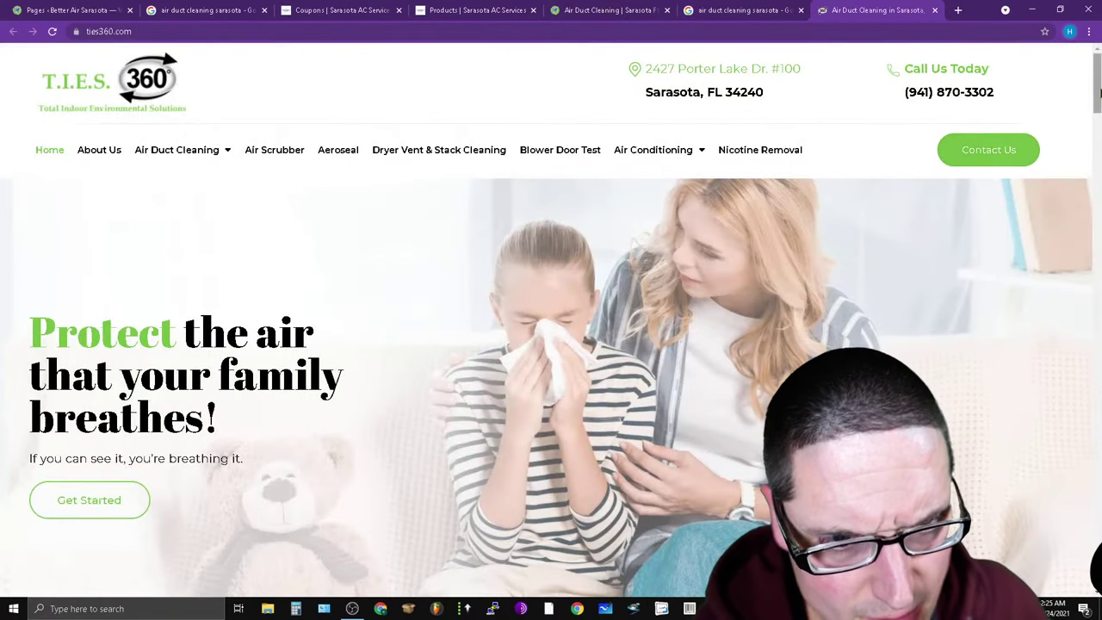
{"action": "scroll", "coordinate": [1025, 149], "scroll_direction": "down", "scroll_amount": 8}
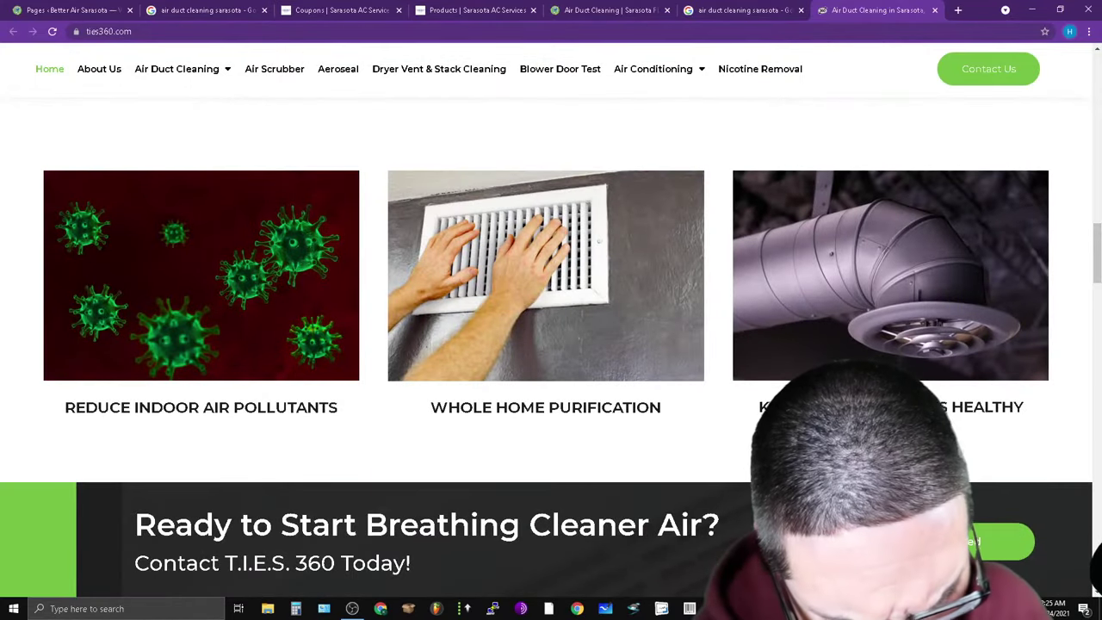
{"action": "key", "text": "alt+Tab"}
Maximize the spreadsheet and add headers SITEMAP HTML in G1 and COPYRIGHT in H1.
{"action": "left_click", "coordinate": [955, 80]}
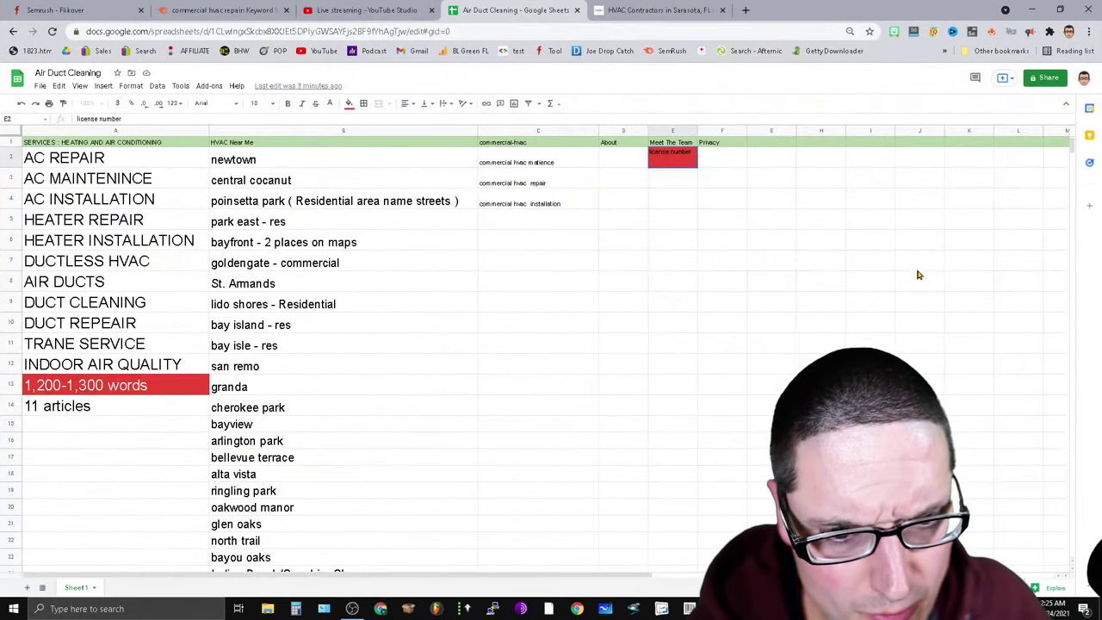
{"action": "left_click", "coordinate": [761, 145]}
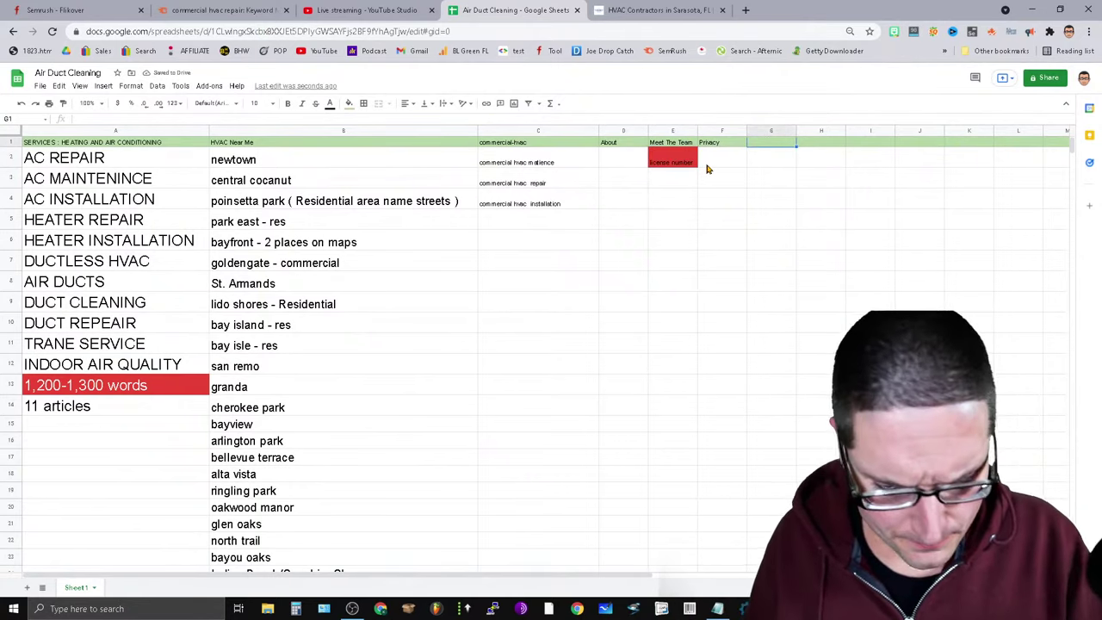
{"action": "type", "text": "SitEMAP"}
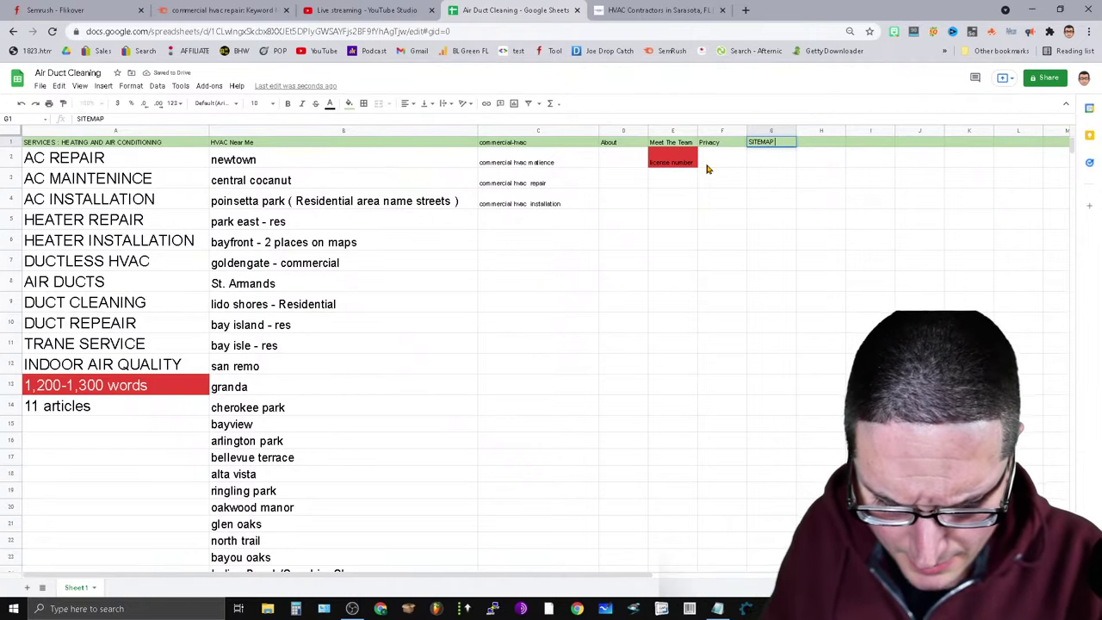
{"action": "type", "text": " HT"}
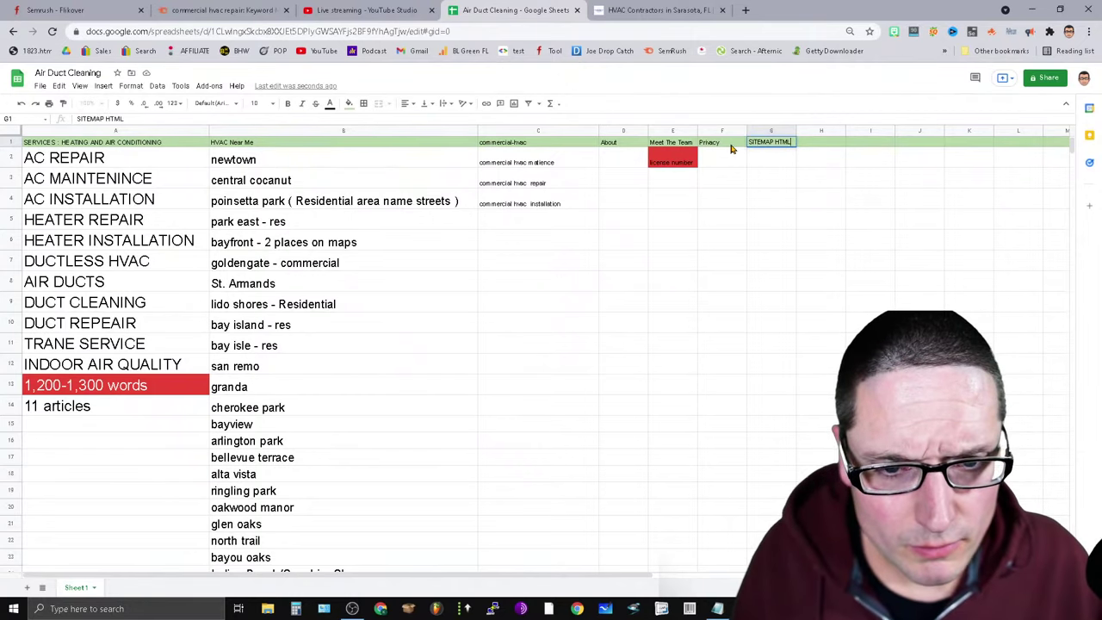
{"action": "type", "text": "ML"}
{"action": "left_click", "coordinate": [737, 145]}
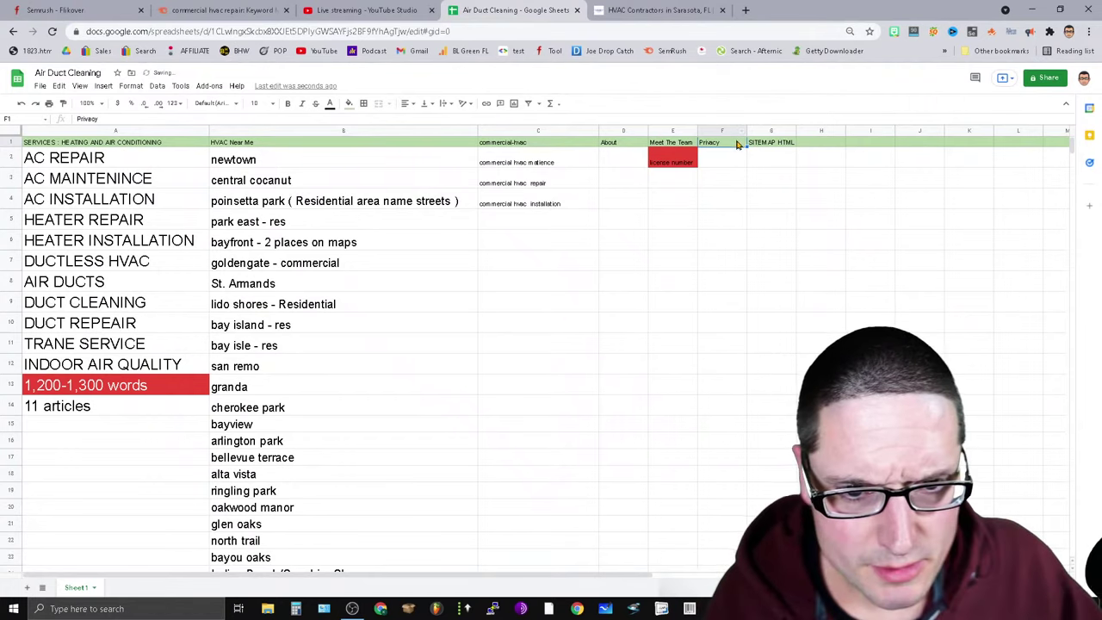
{"action": "key", "text": "Right"}
{"action": "key", "text": "Right"}
{"action": "type", "text": "CO"}
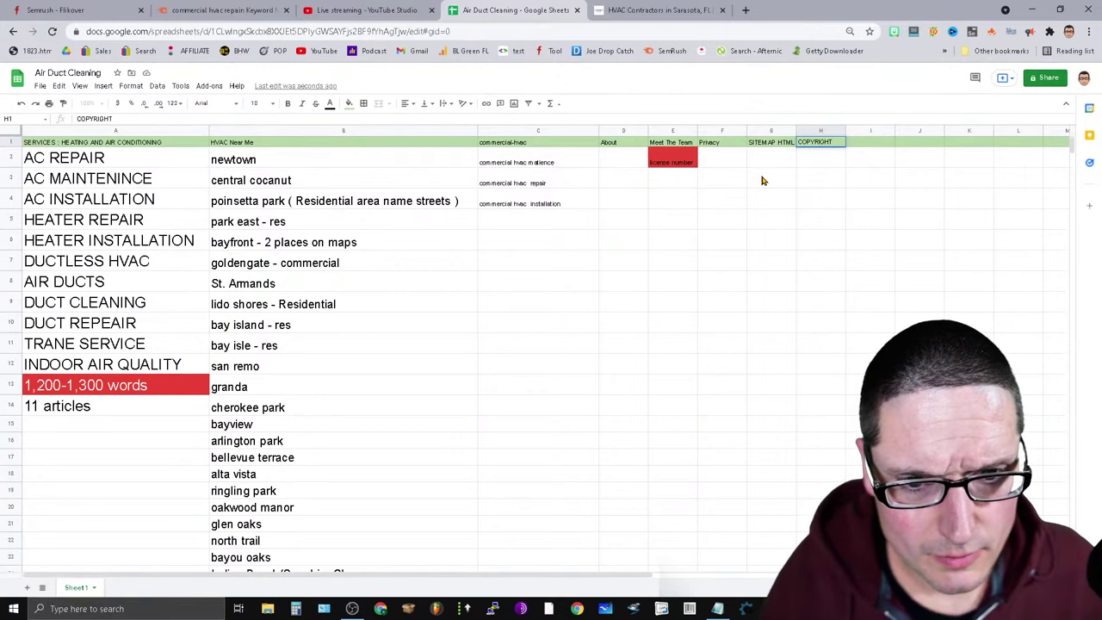
{"action": "left_click", "coordinate": [719, 145]}
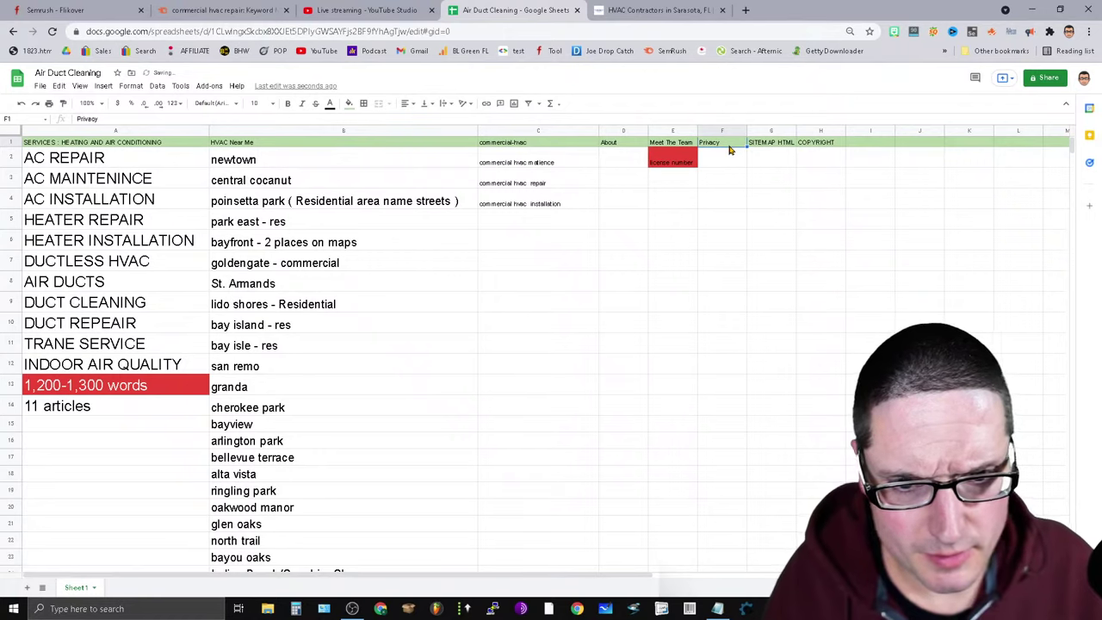
Change the F1 header to PRIVACY and the D1 header to ABOUT US.
{"action": "type", "text": "COPYRIGHT"}
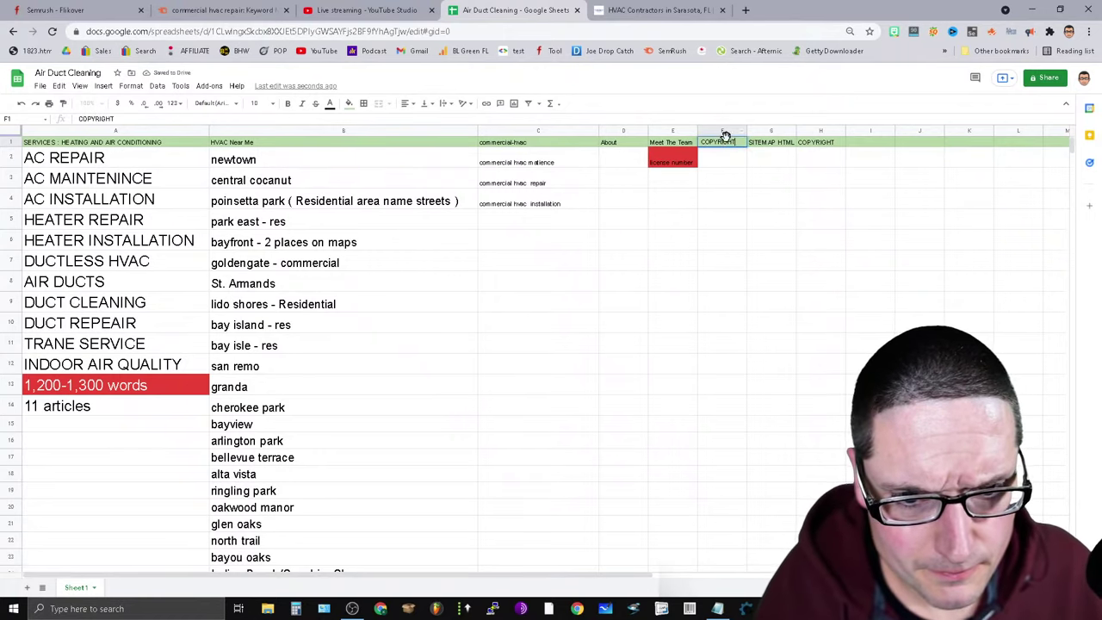
{"action": "type", "text": " / PRIVACY"}
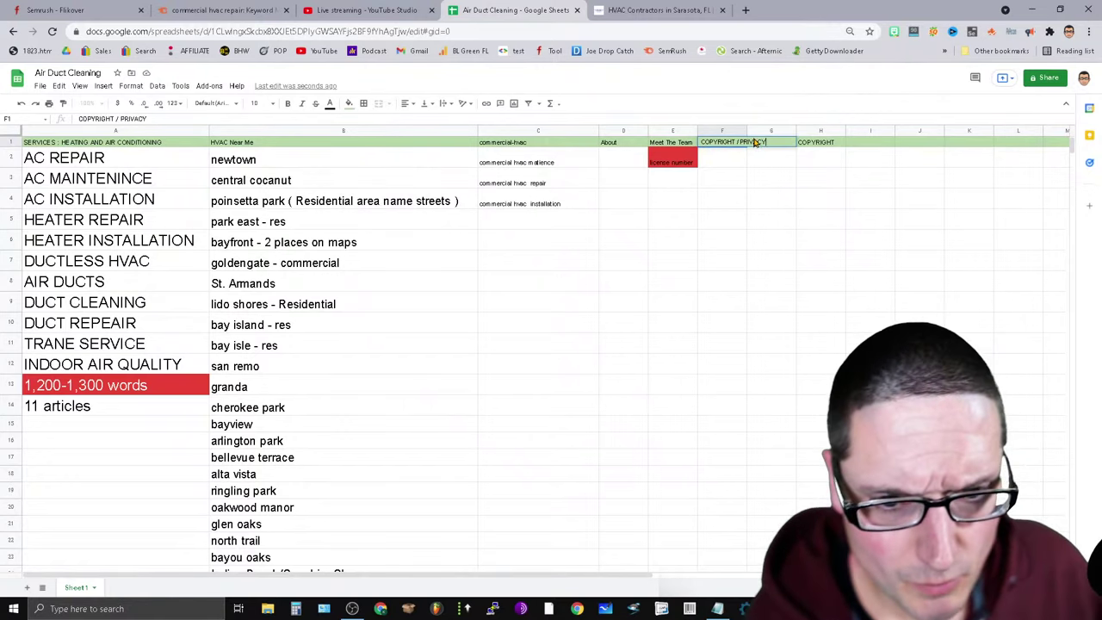
{"action": "left_click_drag", "start_coordinate": [740, 145], "coordinate": [694, 148]}
{"action": "key", "text": "BackSpace"}
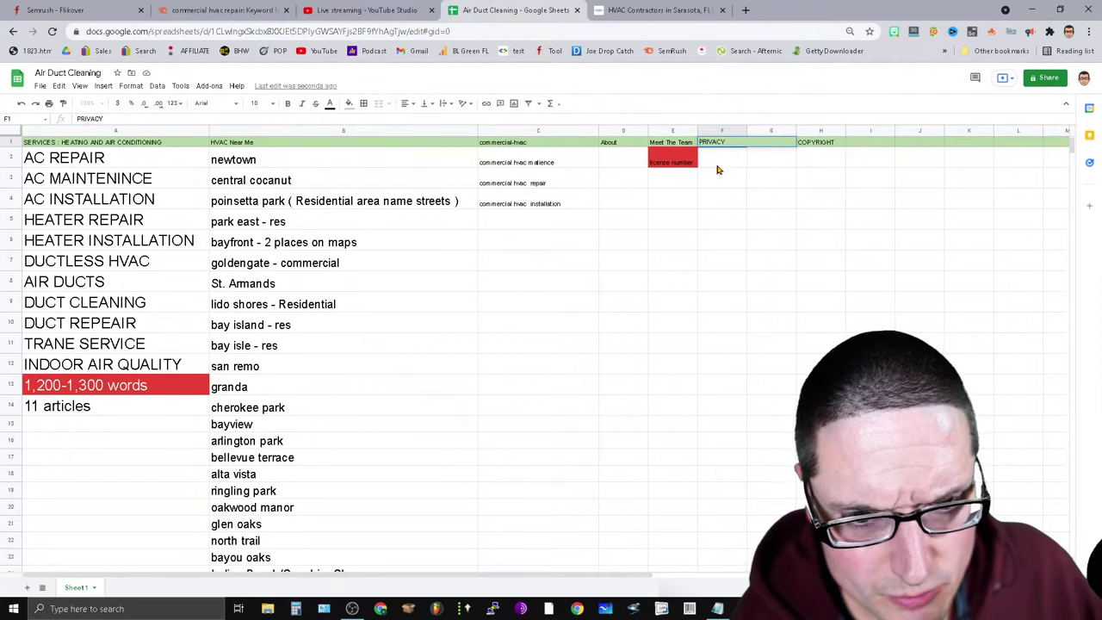
{"action": "left_click", "coordinate": [832, 144]}
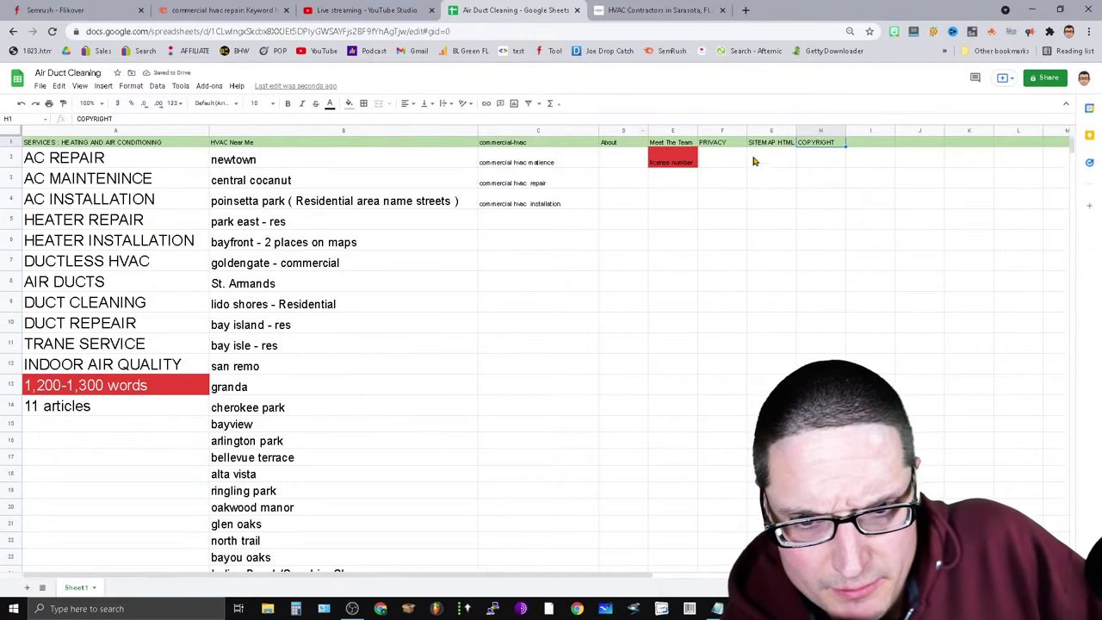
{"action": "left_click", "coordinate": [860, 144]}
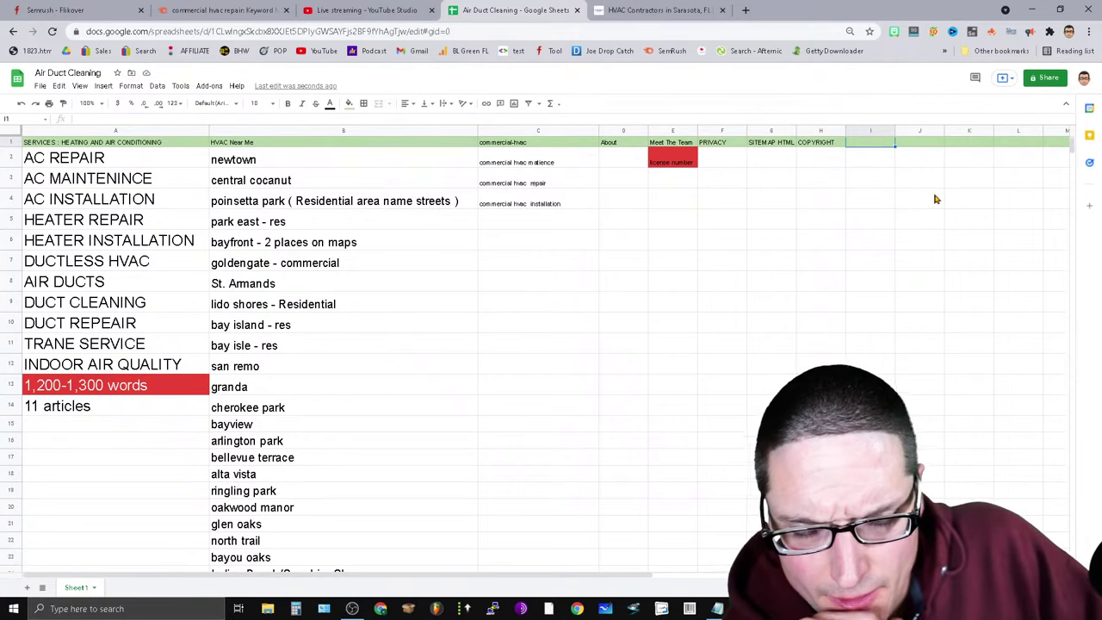
{"action": "left_click", "coordinate": [628, 143]}
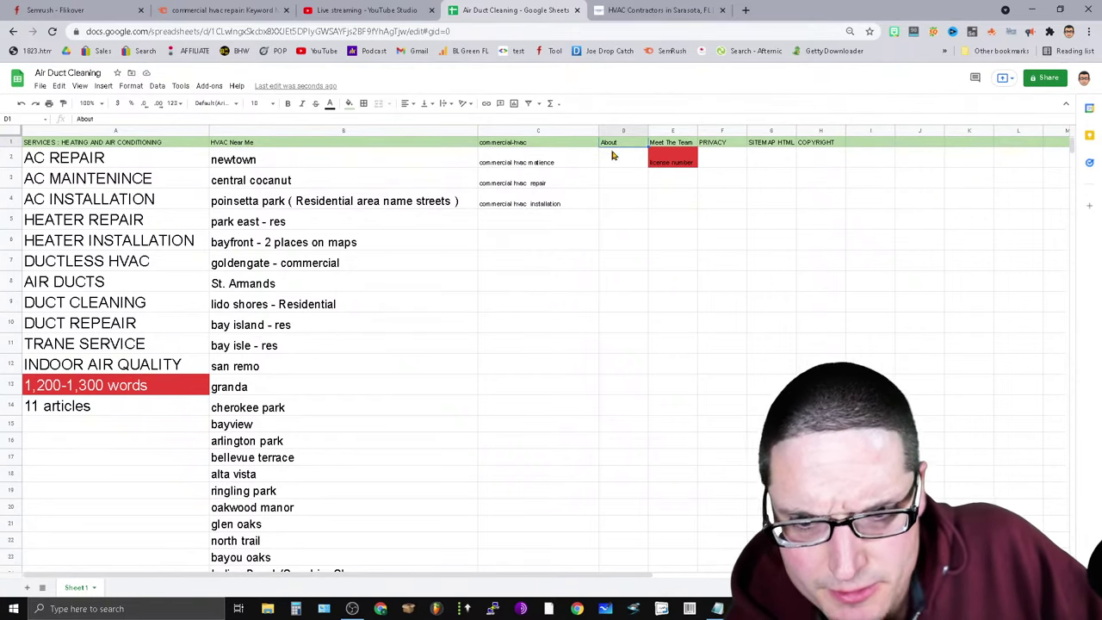
{"action": "left_click", "coordinate": [125, 114]}
{"action": "type", "text": "A"}
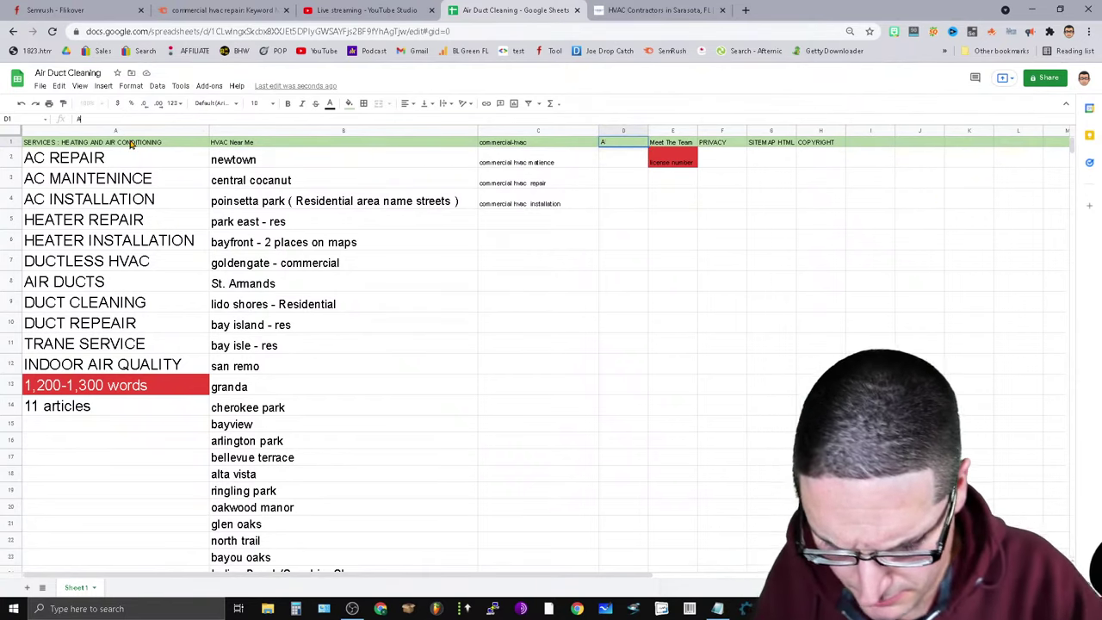
{"action": "type", "text": "BOUT U"}
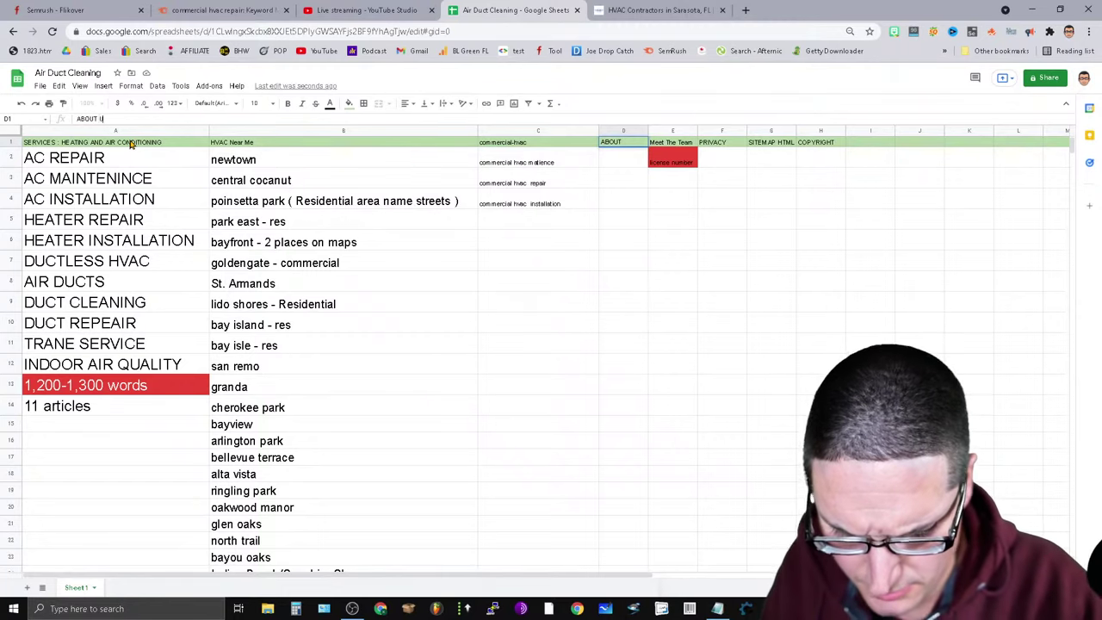
{"action": "type", "text": "S"}
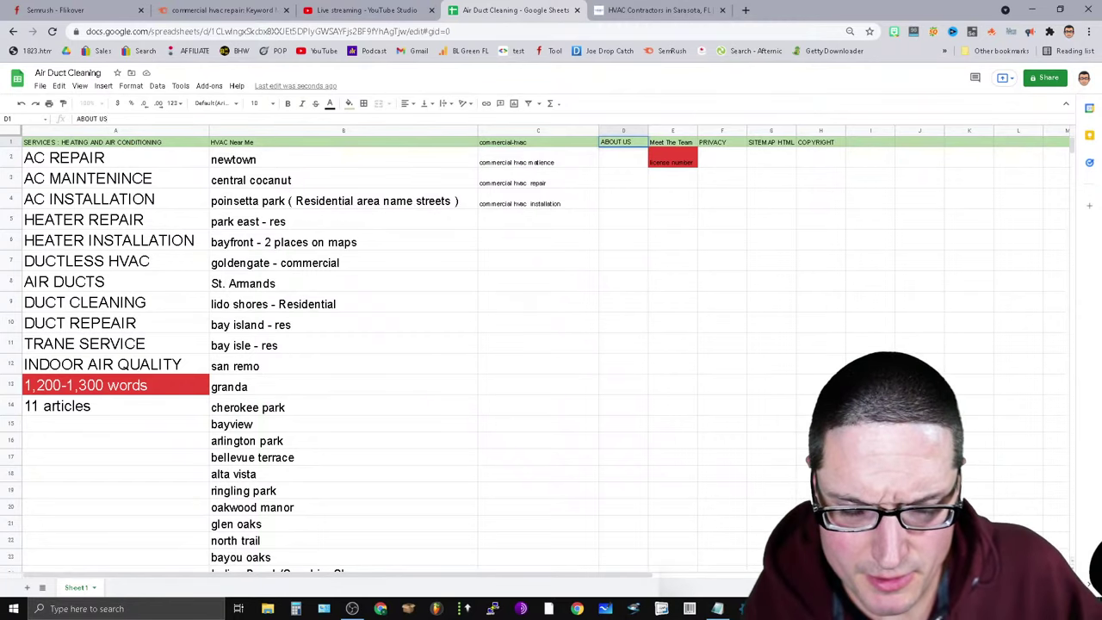
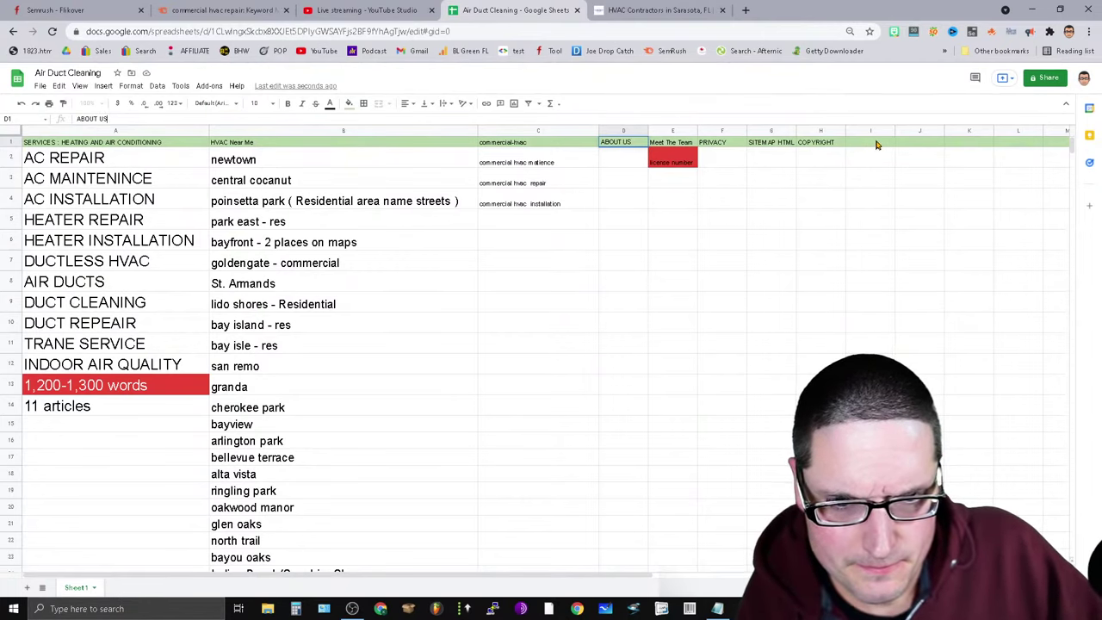
Add a CONTACT header in I1, begin a COUPON header, and open D&W's Coupons page.
{"action": "left_click", "coordinate": [877, 145]}
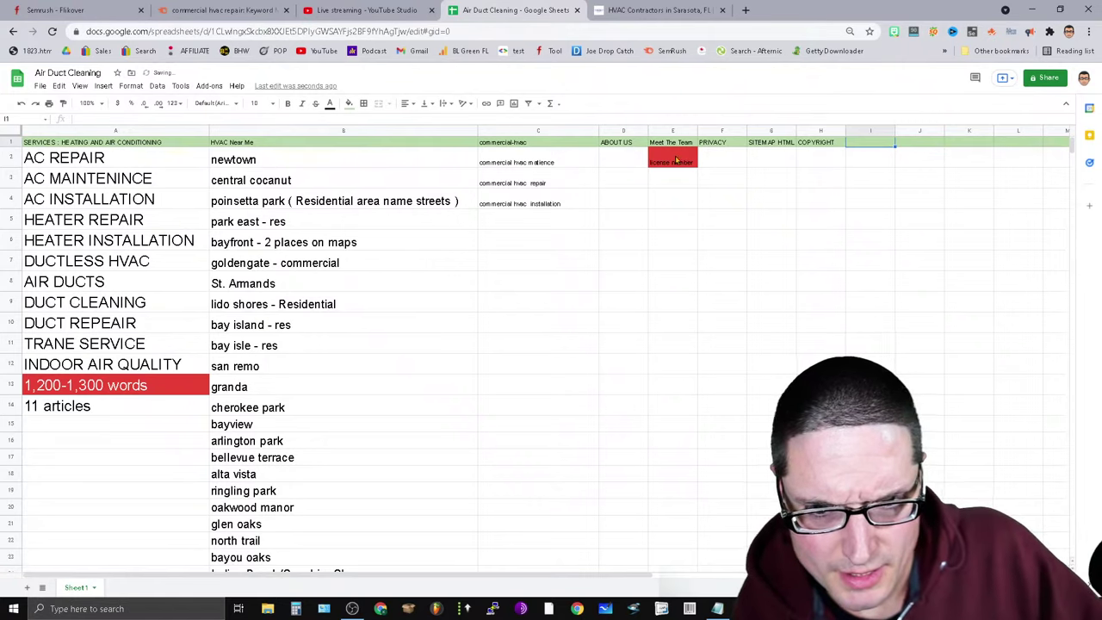
{"action": "type", "text": "CONTACT"}
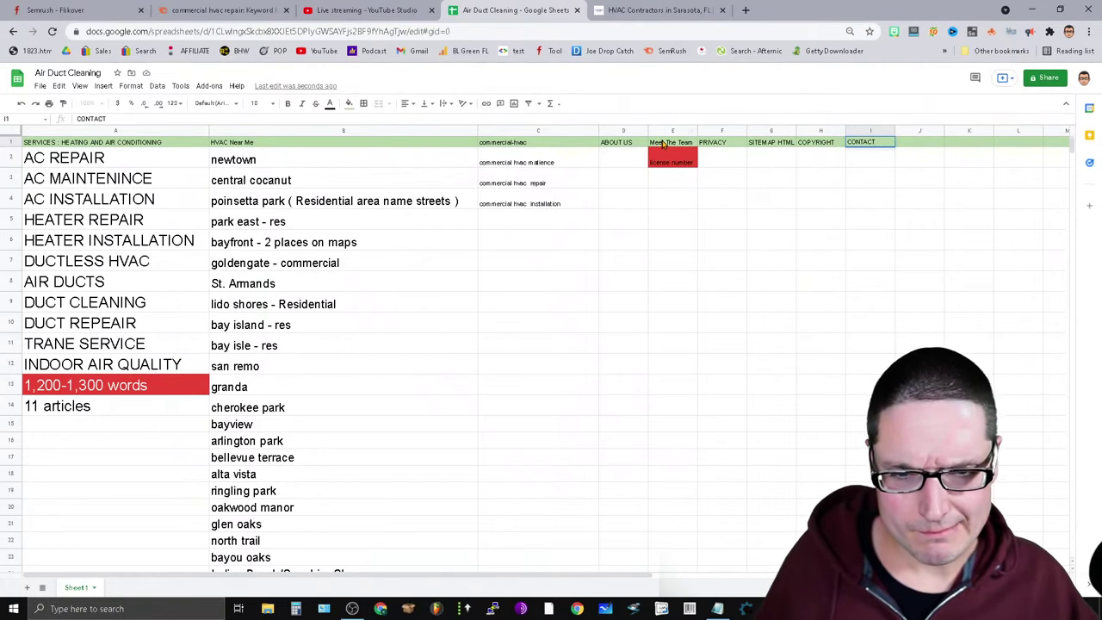
{"action": "left_click", "coordinate": [686, 8]}
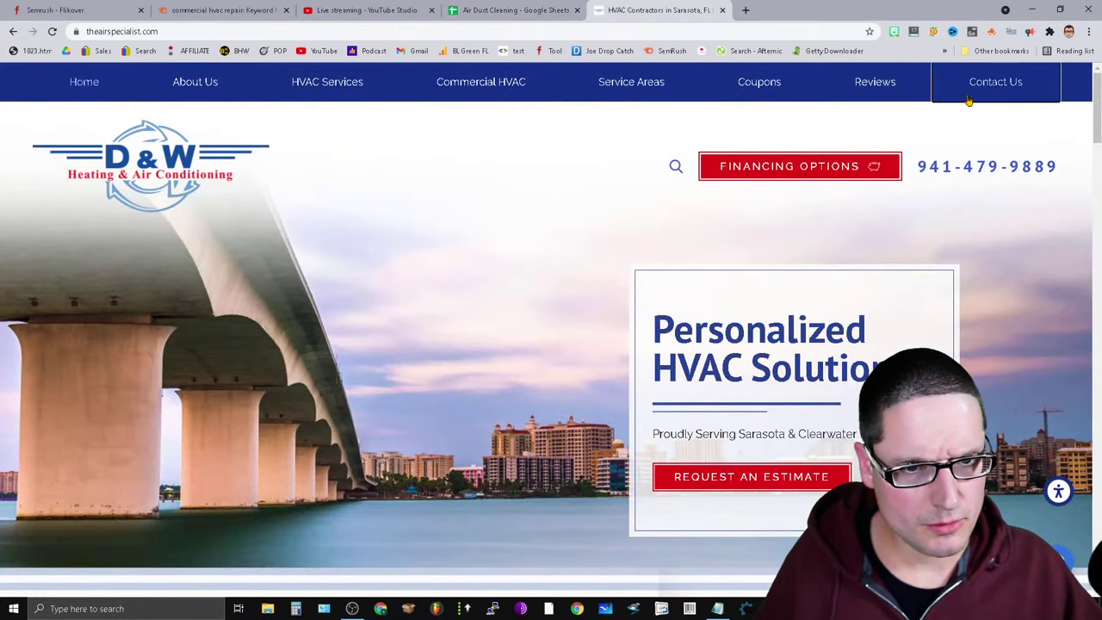
{"action": "left_click", "coordinate": [513, 9]}
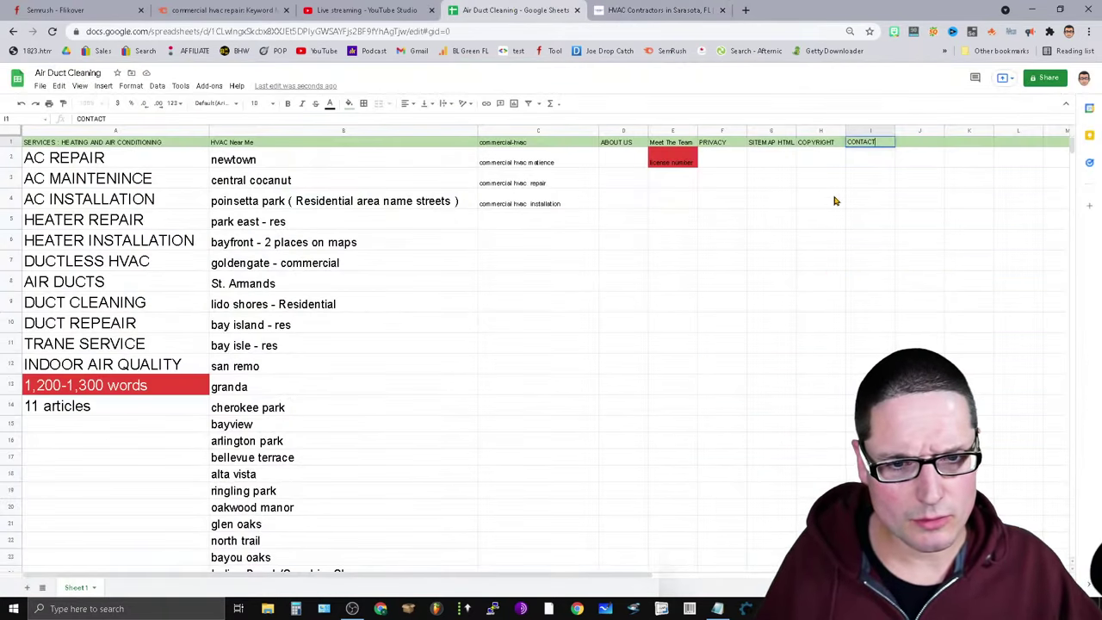
{"action": "key", "text": "Tab"}
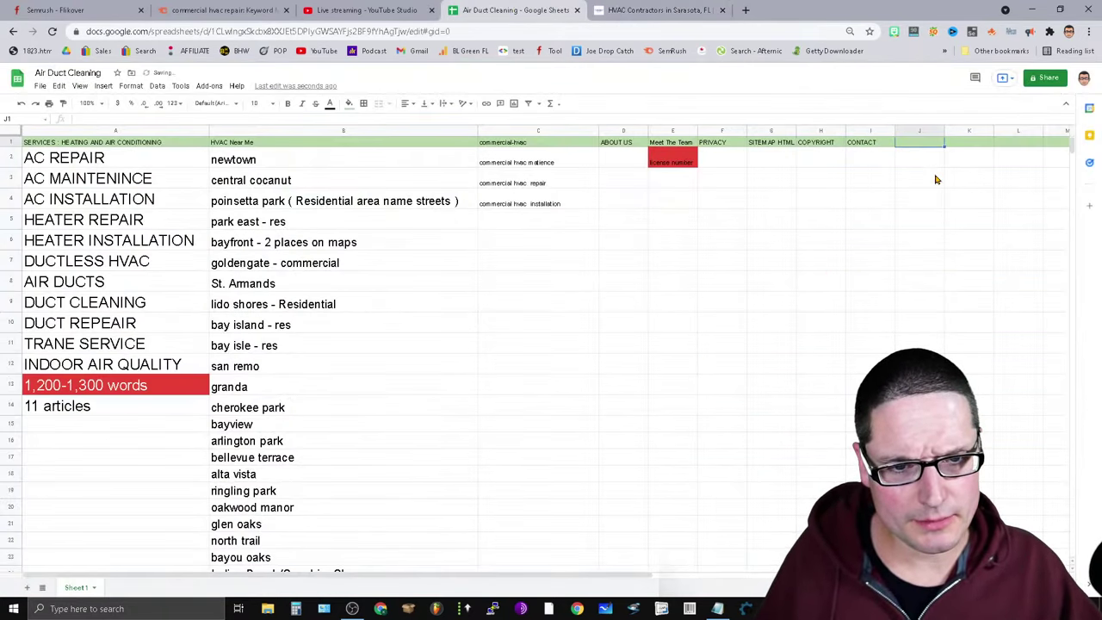
{"action": "type", "text": "COUPO"}
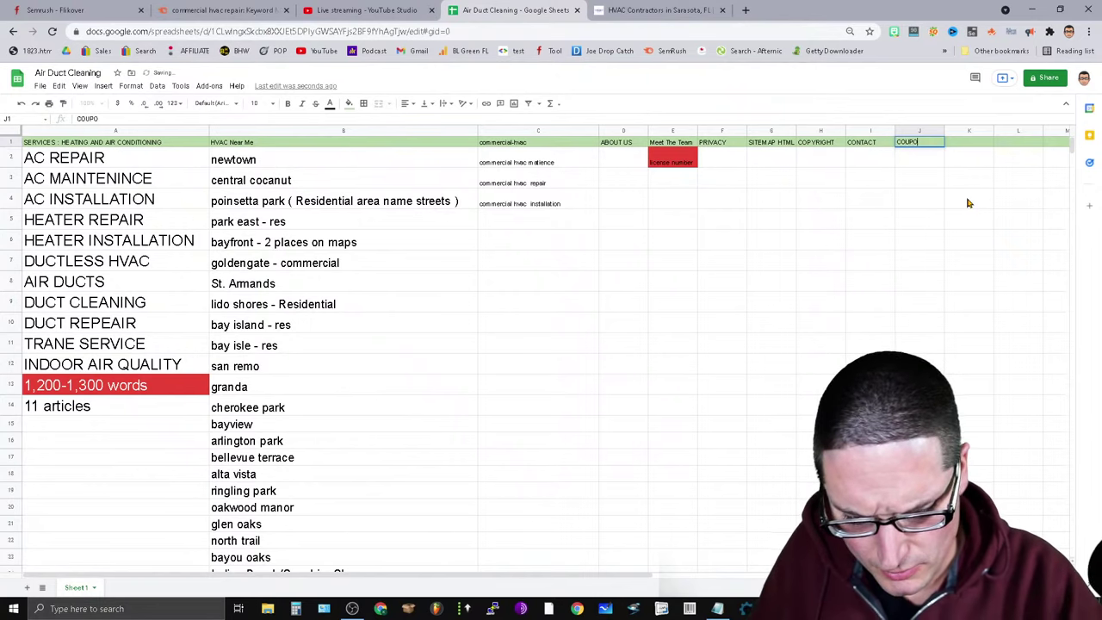
{"action": "type", "text": "N"}
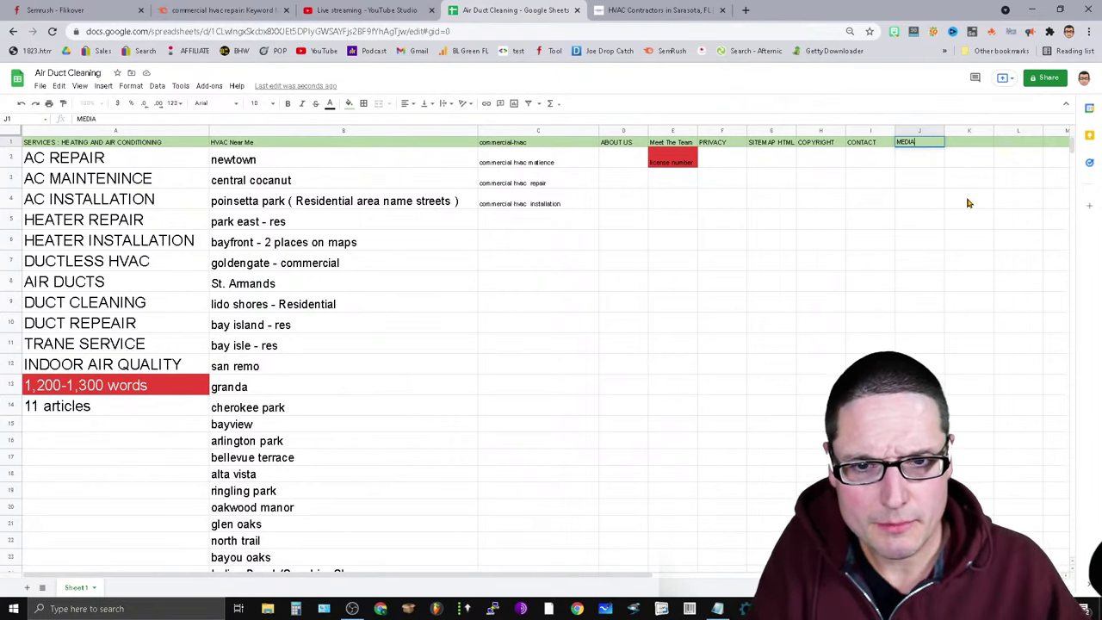
{"action": "left_click", "coordinate": [657, 6]}
{"action": "left_click", "coordinate": [758, 82]}
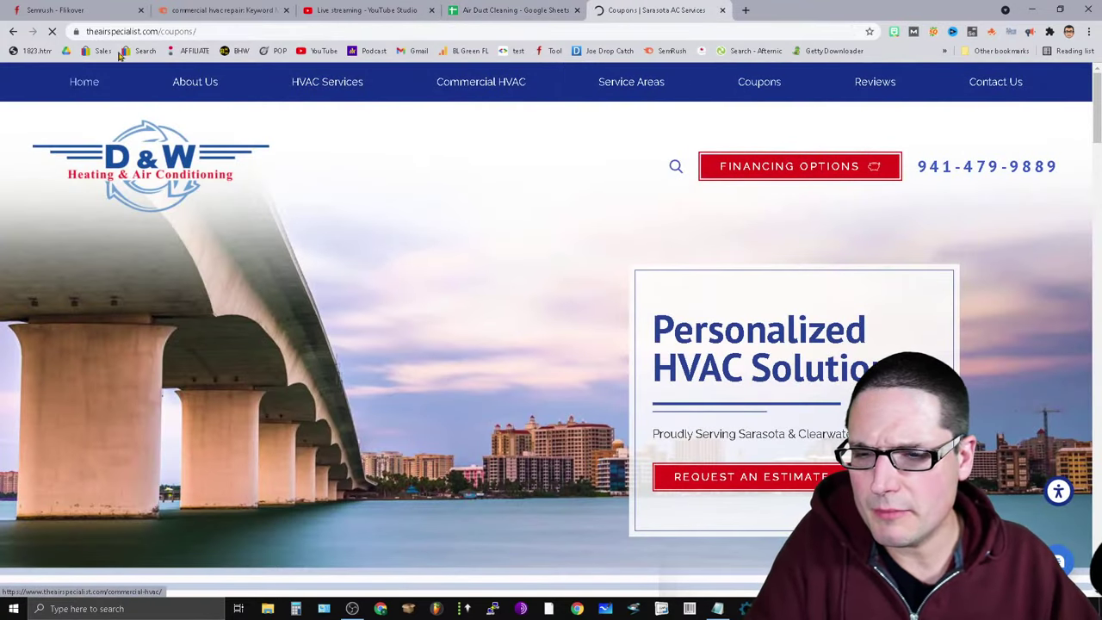
Search Google in a new tab for 'EAT RATERS GUIDLINES COUPONS MEDIA' and open the RaterHub guidelines PDF.
{"action": "scroll", "coordinate": [632, 480], "scroll_direction": "down", "scroll_amount": 5}
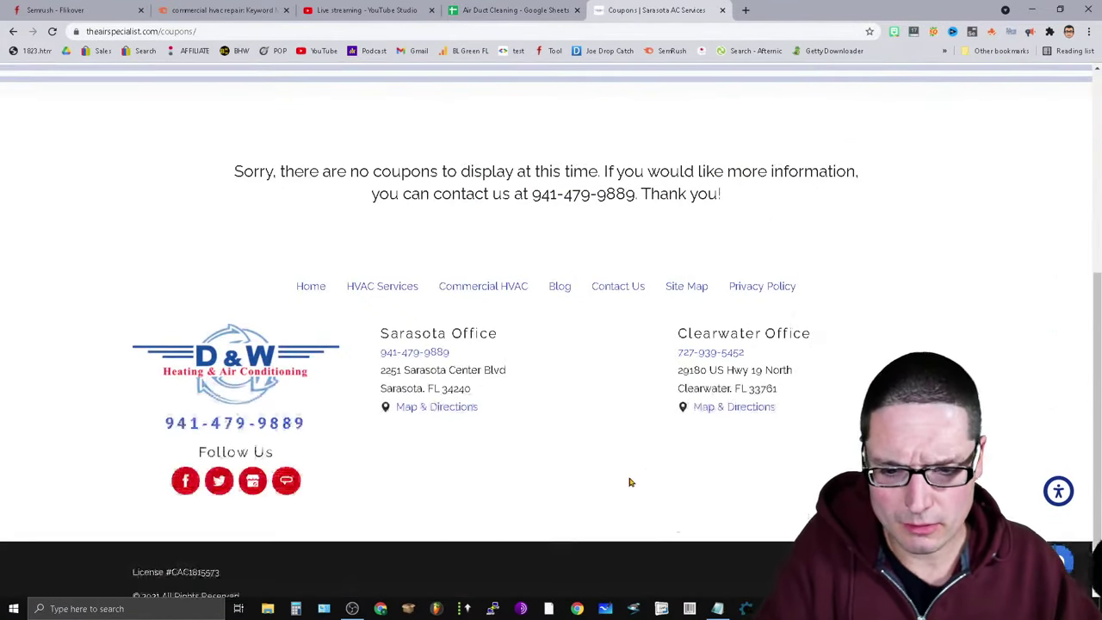
{"action": "scroll", "coordinate": [448, 469], "scroll_direction": "up", "scroll_amount": 5}
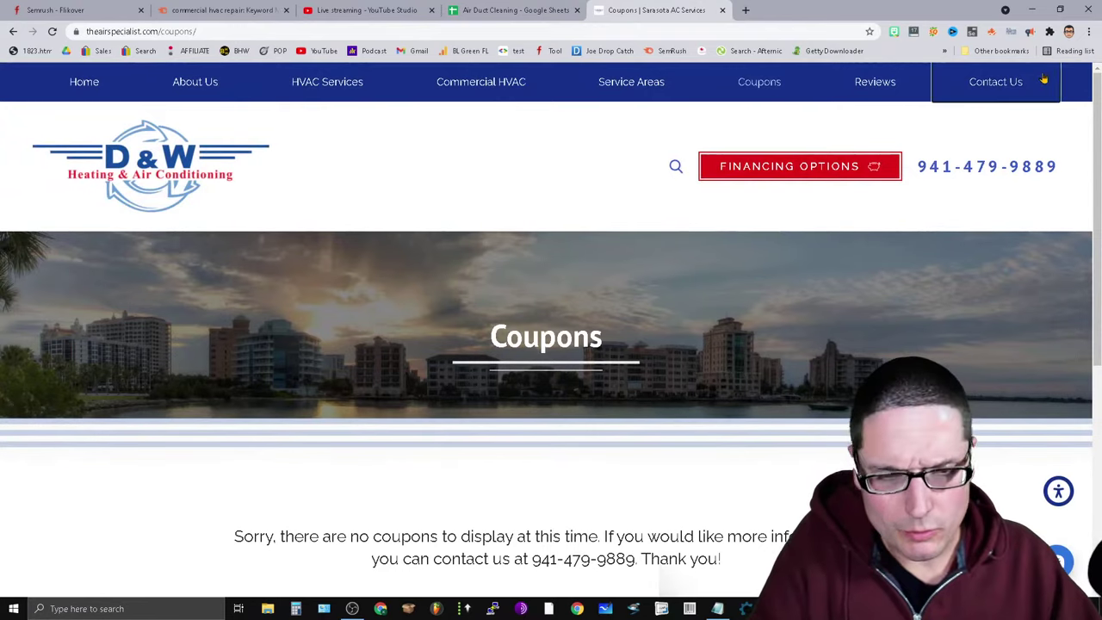
{"action": "left_click", "coordinate": [745, 9]}
{"action": "left_click", "coordinate": [481, 258]}
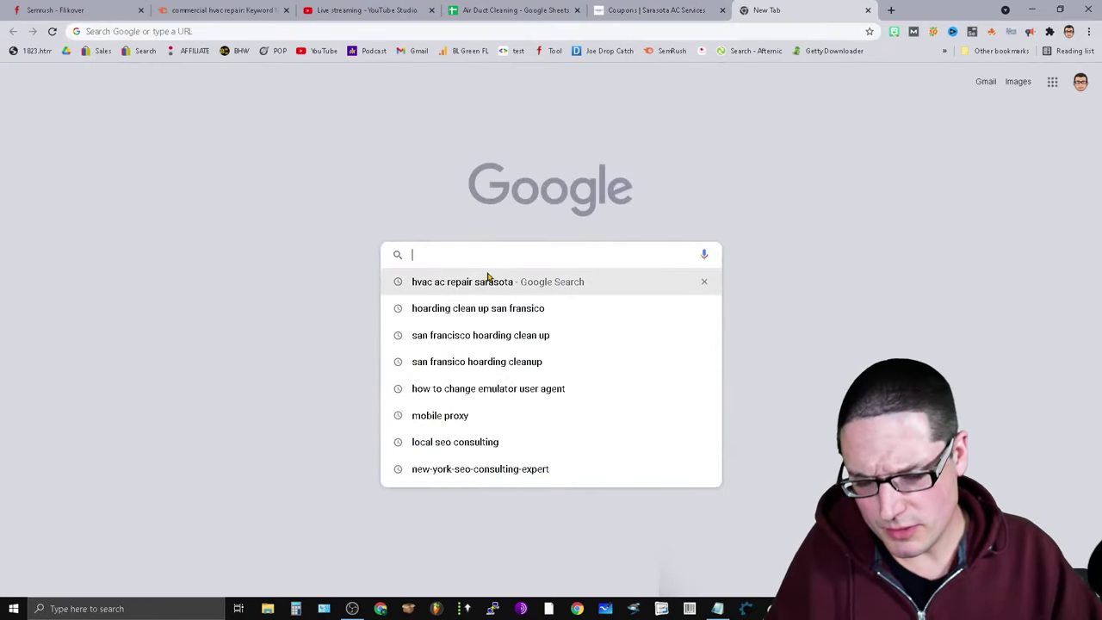
{"action": "type", "text": "EAT S"}
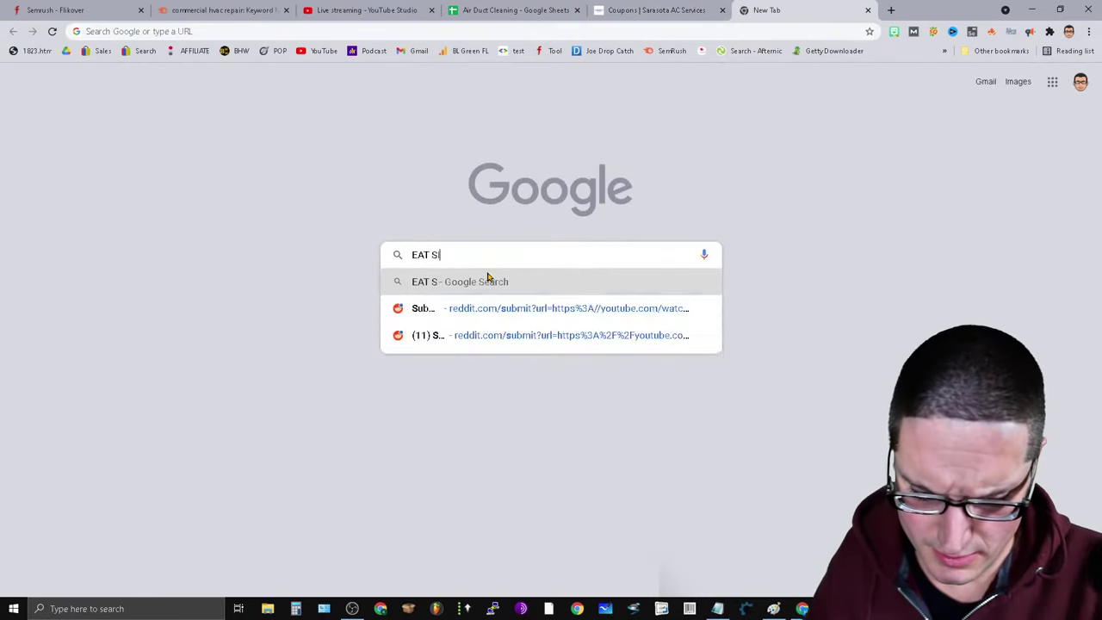
{"action": "key", "text": "BackSpace"}
{"action": "key", "text": "BackSpace"}
{"action": "type", "text": "R"}
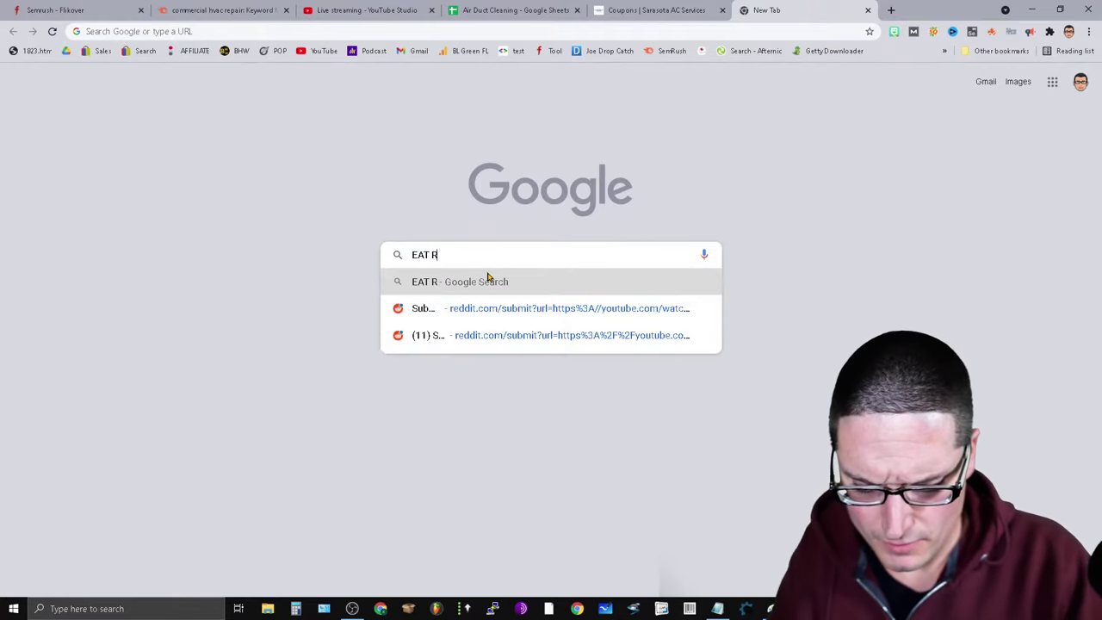
{"action": "type", "text": "ATERS GUIDLINES"}
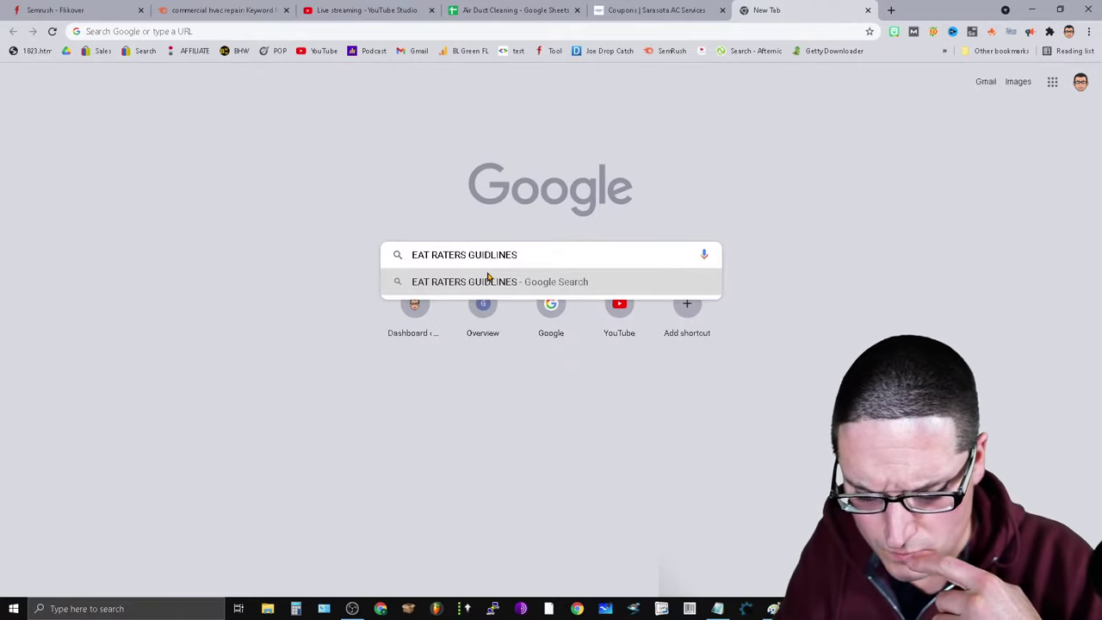
{"action": "type", "text": " COUP"}
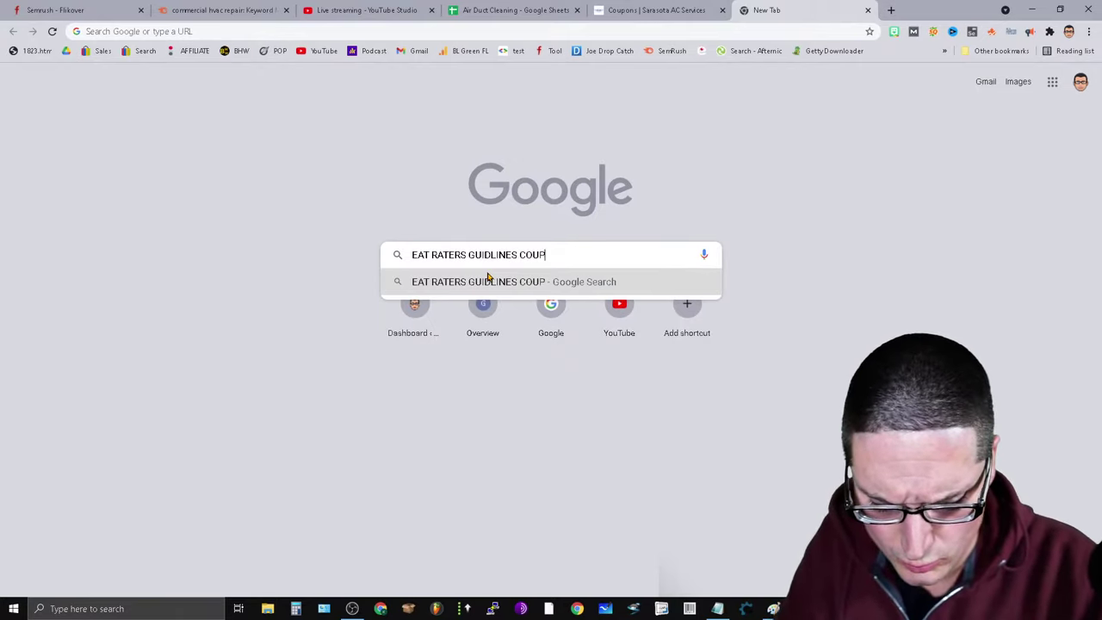
{"action": "type", "text": "ONS MEDIA"}
{"action": "key", "text": "Return"}
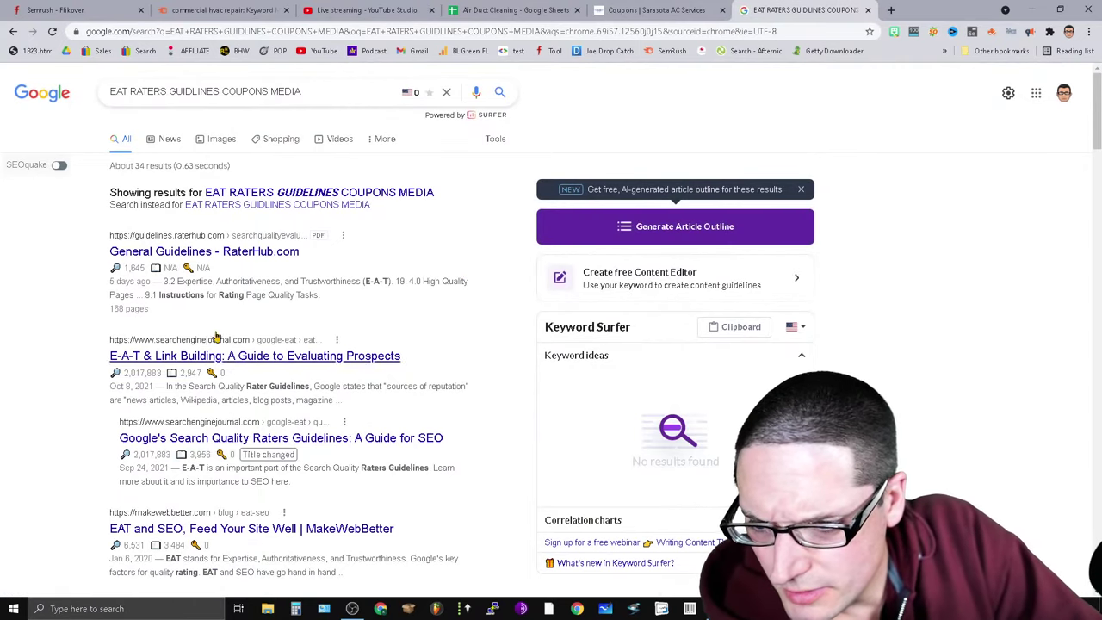
{"action": "left_click", "coordinate": [168, 256]}
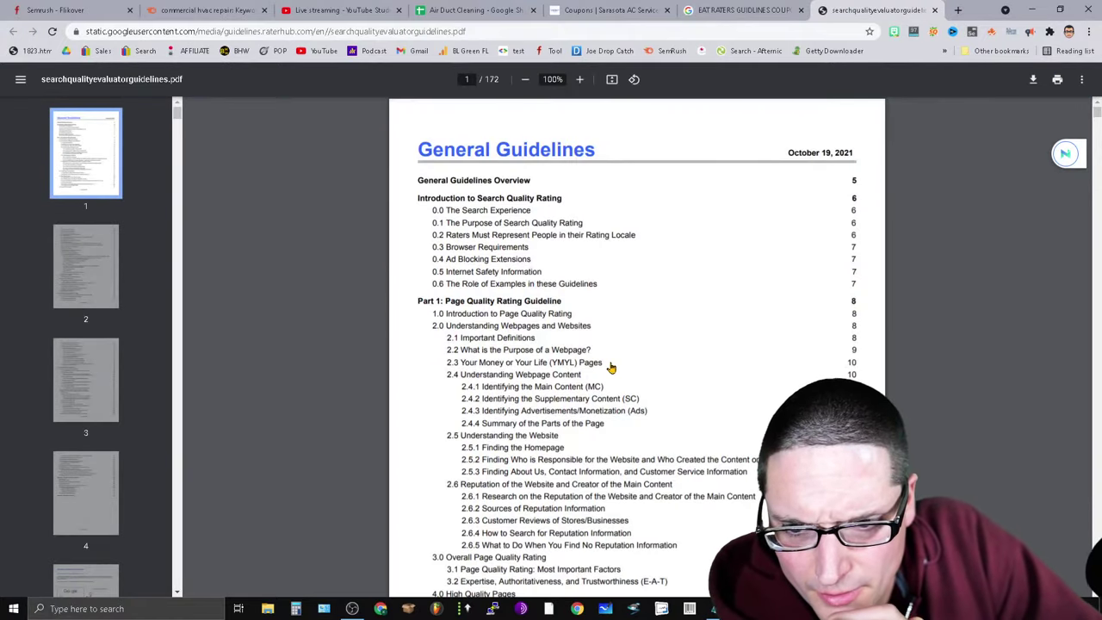
Find 'MEDIA' in the guidelines PDF and step through matches to page 112's Moderately Meets examples.
{"action": "key", "text": "ctrl+f"}
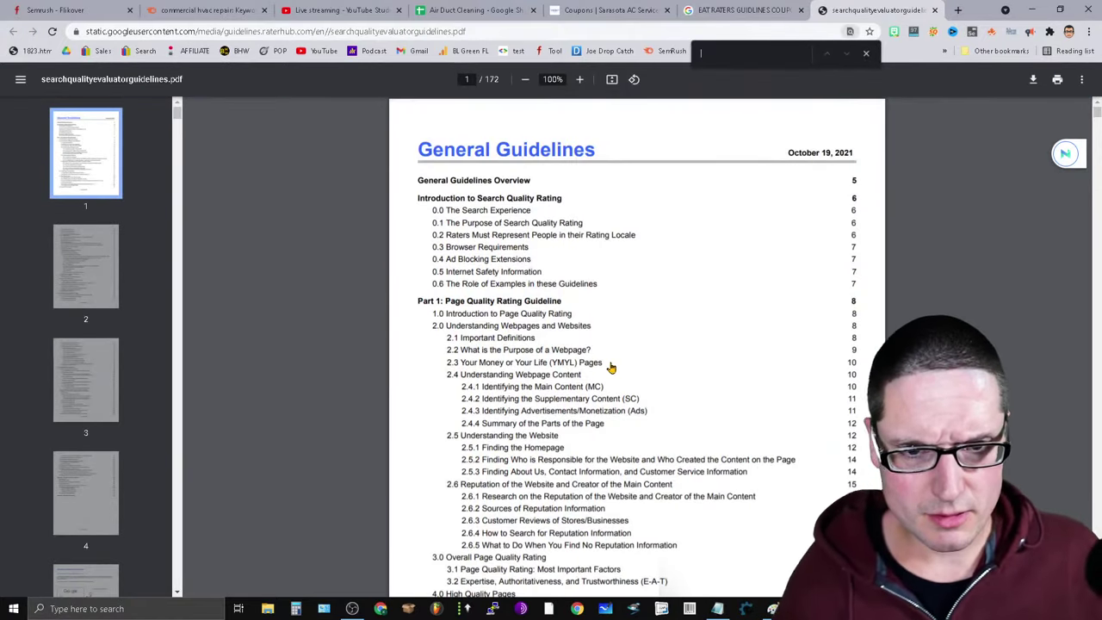
{"action": "type", "text": "MEDIA"}
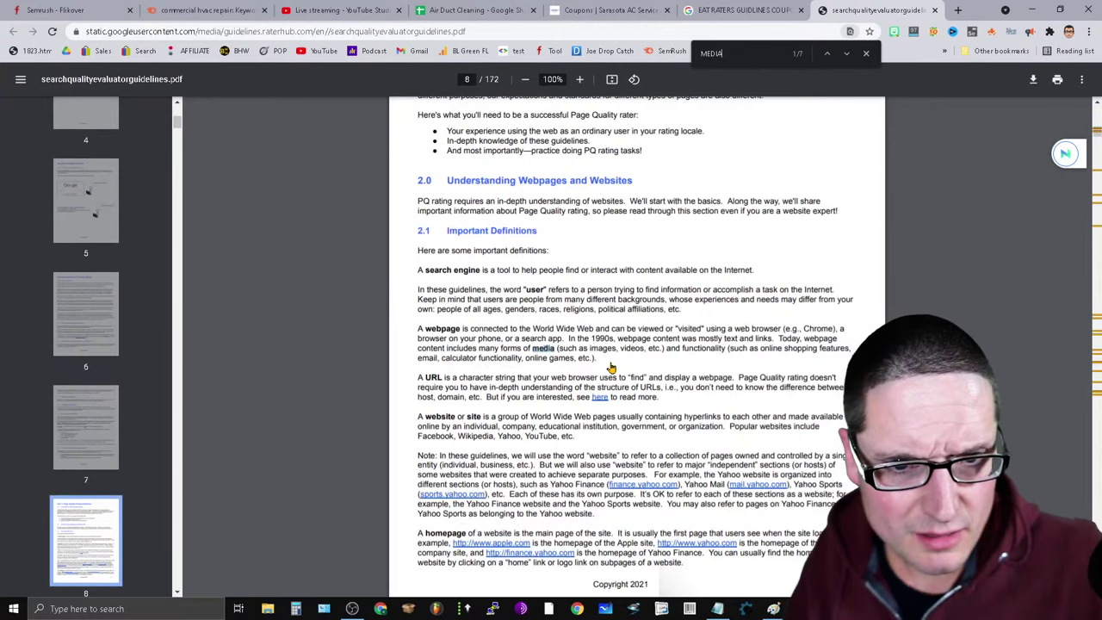
{"action": "left_click", "coordinate": [849, 54]}
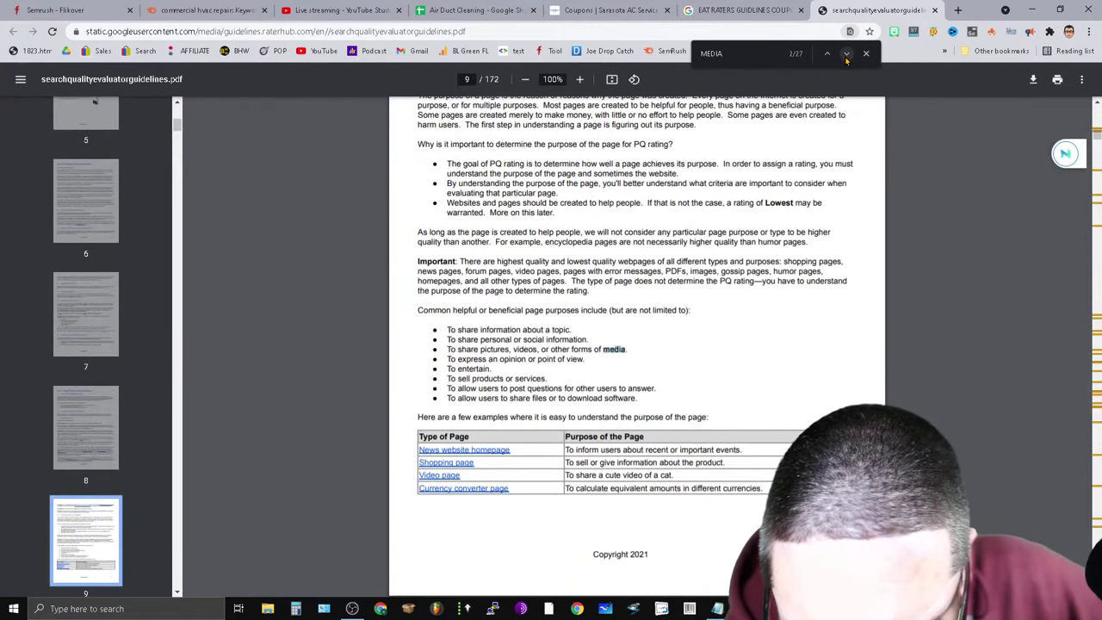
{"action": "left_click", "coordinate": [848, 54]}
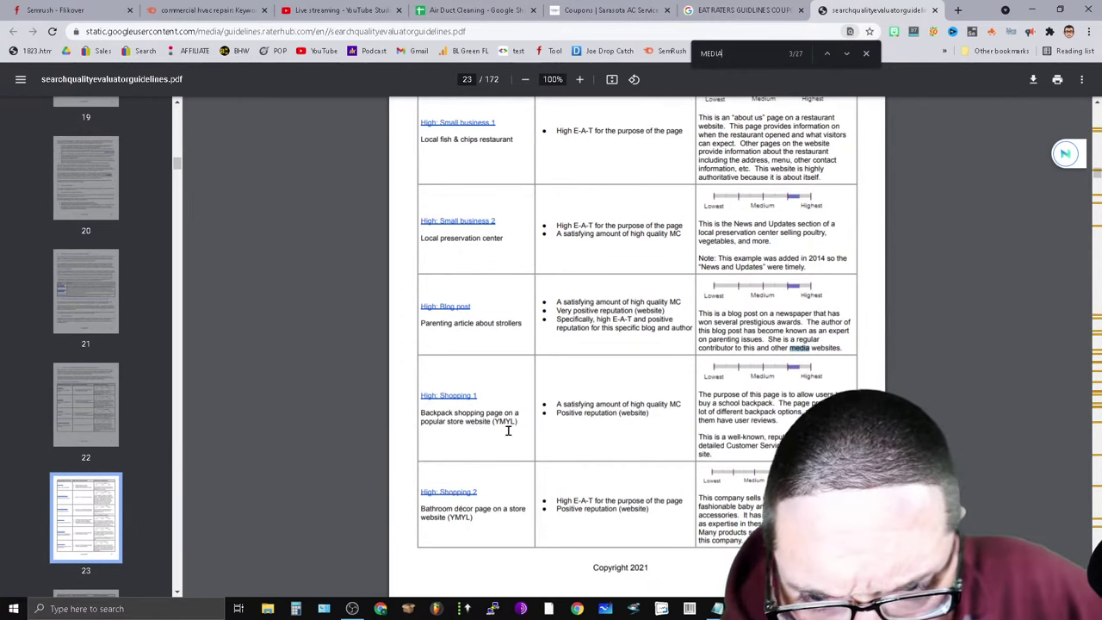
{"action": "left_click", "coordinate": [846, 55]}
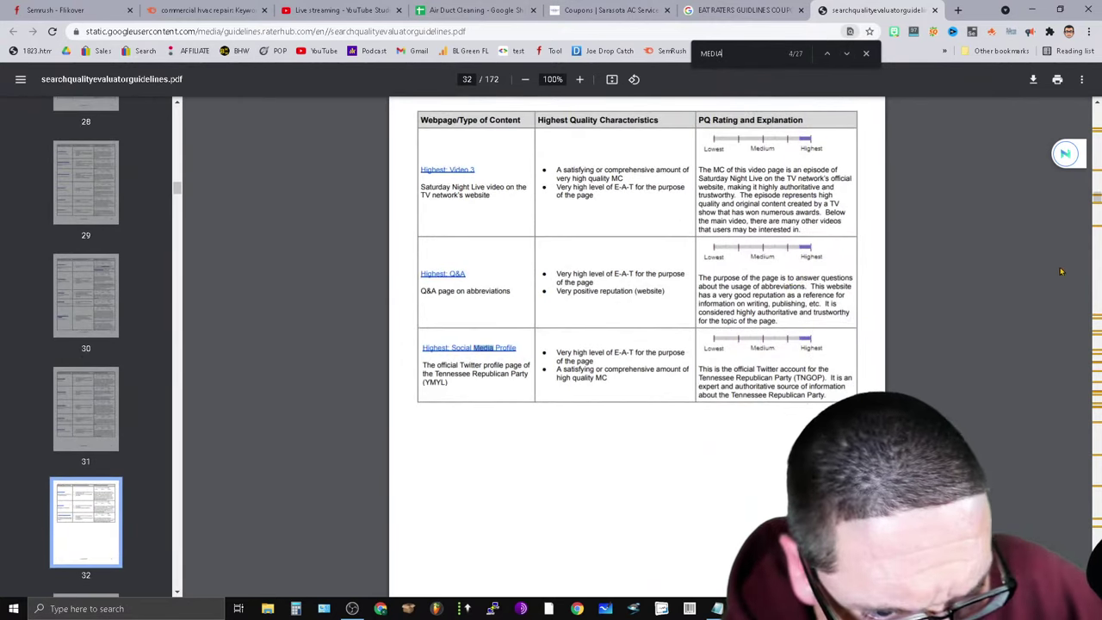
{"action": "left_click_drag", "start_coordinate": [1098, 200], "coordinate": [1098, 199]}
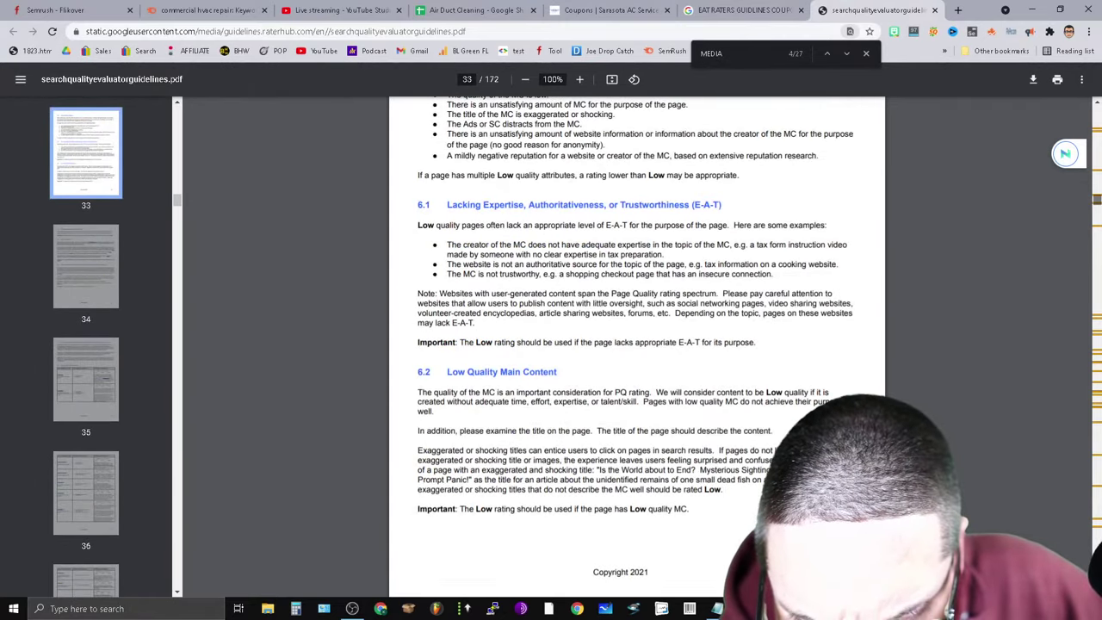
{"action": "left_click_drag", "start_coordinate": [1098, 199], "coordinate": [1098, 416]}
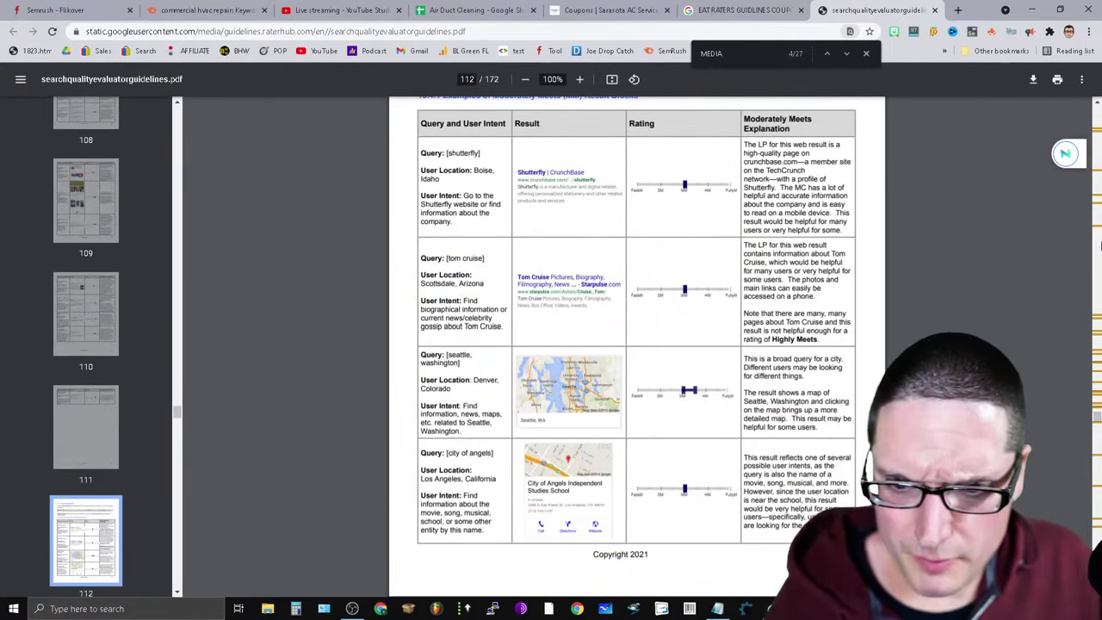
Read through the rater guidelines' Highly Meets examples, then return to the Air Duct Cleaning sheet.
{"action": "scroll", "coordinate": [1019, 439], "scroll_direction": "up", "scroll_amount": 2}
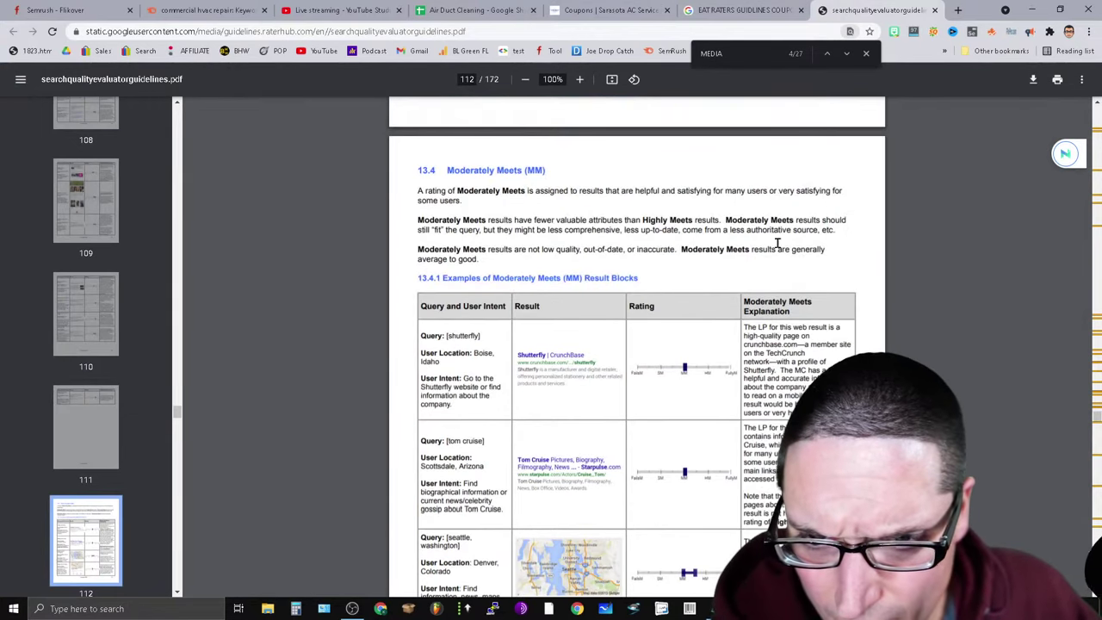
{"action": "scroll", "coordinate": [958, 445], "scroll_direction": "down", "scroll_amount": 15}
{"action": "scroll", "coordinate": [958, 445], "scroll_direction": "up", "scroll_amount": 6}
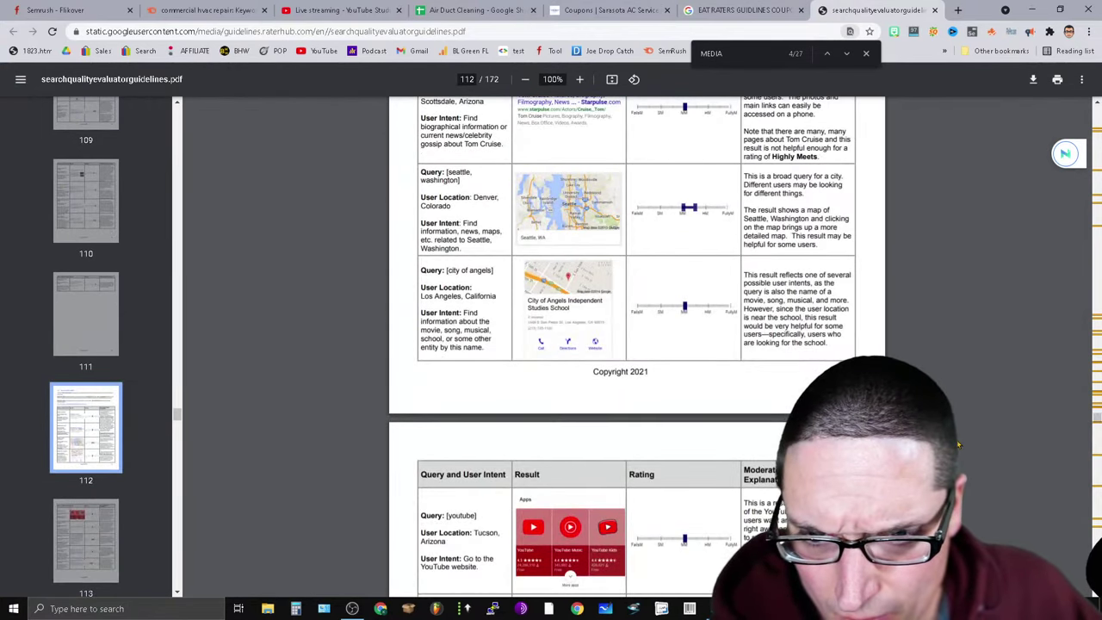
{"action": "scroll", "coordinate": [970, 404], "scroll_direction": "down", "scroll_amount": 2}
{"action": "scroll", "coordinate": [971, 409], "scroll_direction": "down", "scroll_amount": 6}
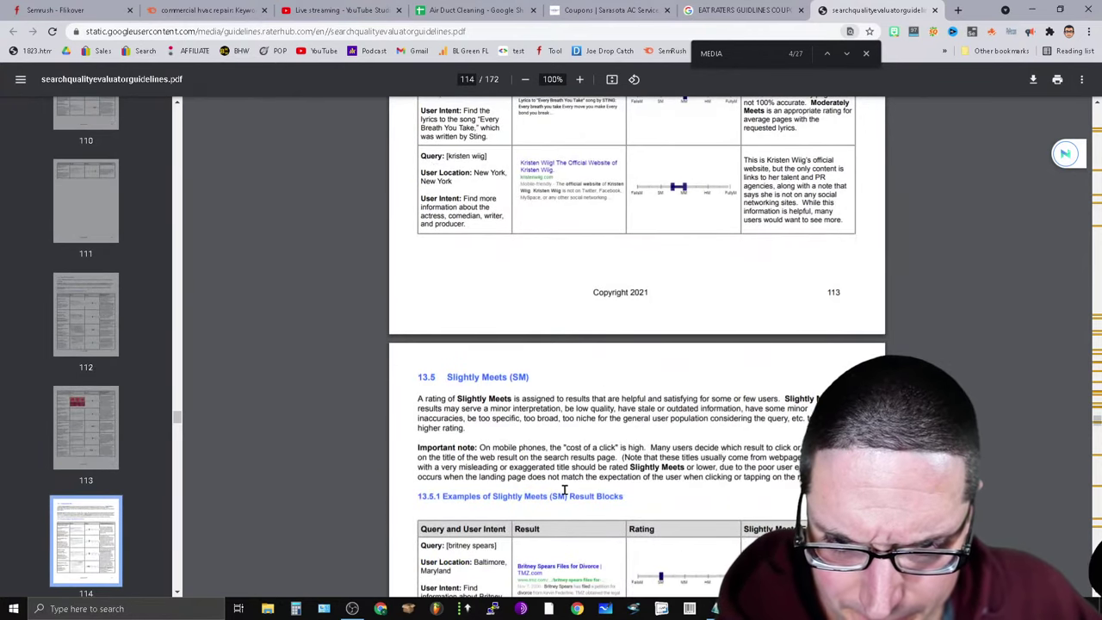
{"action": "scroll", "coordinate": [565, 490], "scroll_direction": "up", "scroll_amount": 7}
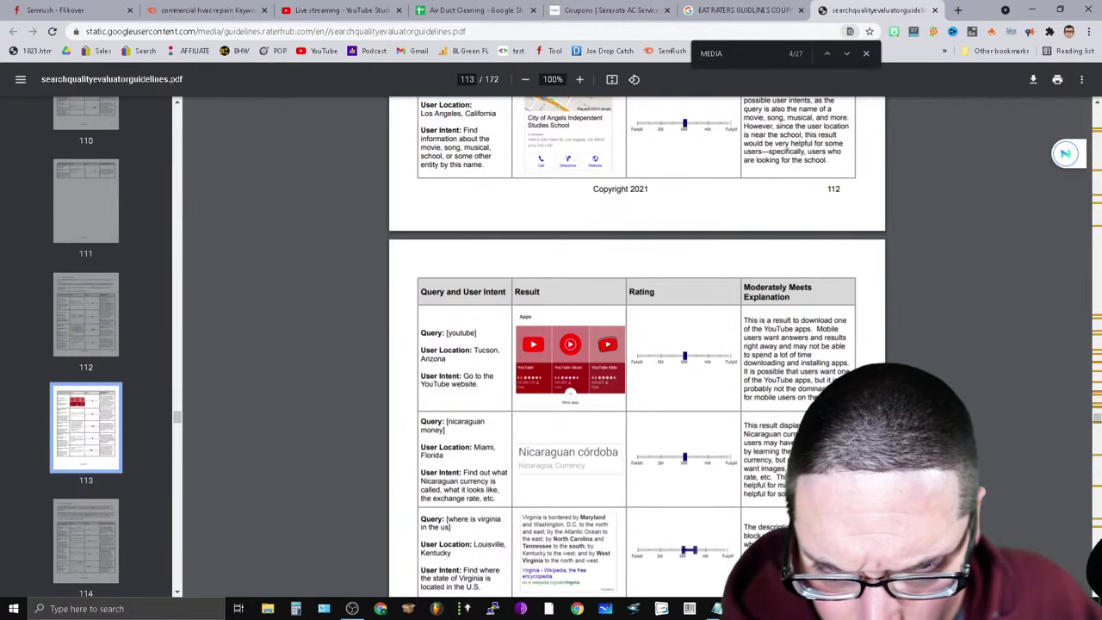
{"action": "scroll", "coordinate": [516, 242], "scroll_direction": "up", "scroll_amount": 6}
{"action": "scroll", "coordinate": [620, 482], "scroll_direction": "up", "scroll_amount": 15}
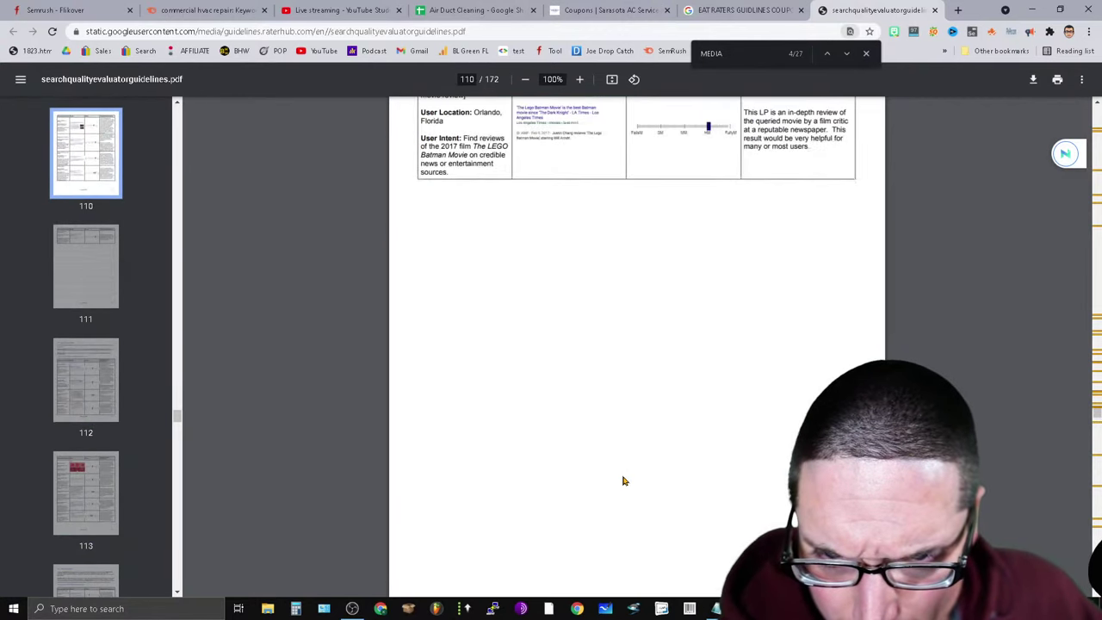
{"action": "scroll", "coordinate": [604, 485], "scroll_direction": "down", "scroll_amount": 12}
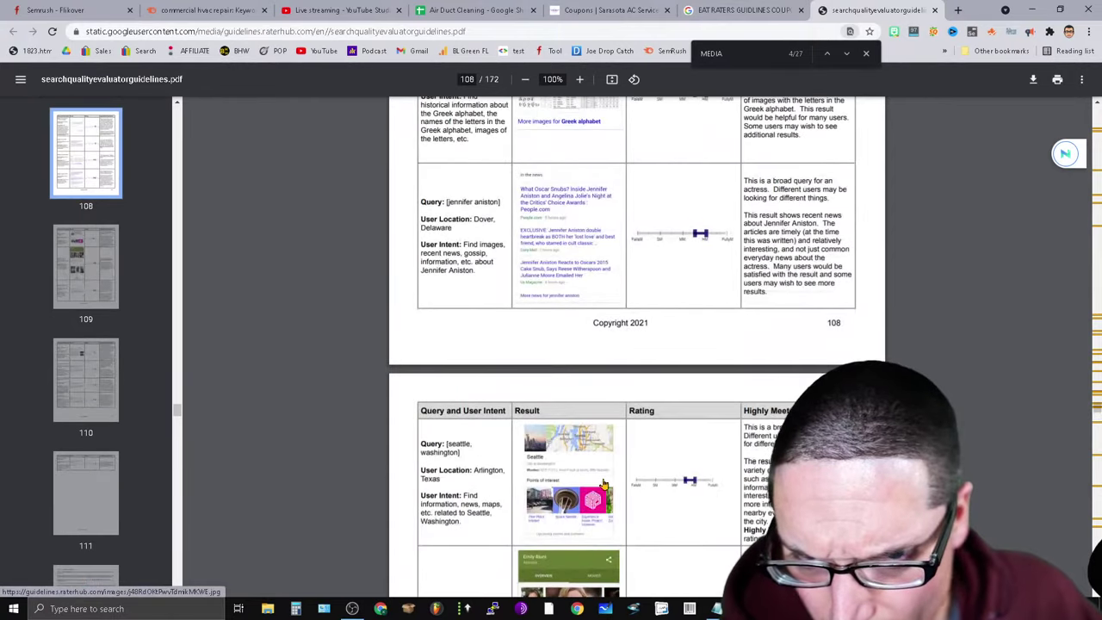
{"action": "scroll", "coordinate": [746, 399], "scroll_direction": "down", "scroll_amount": 6}
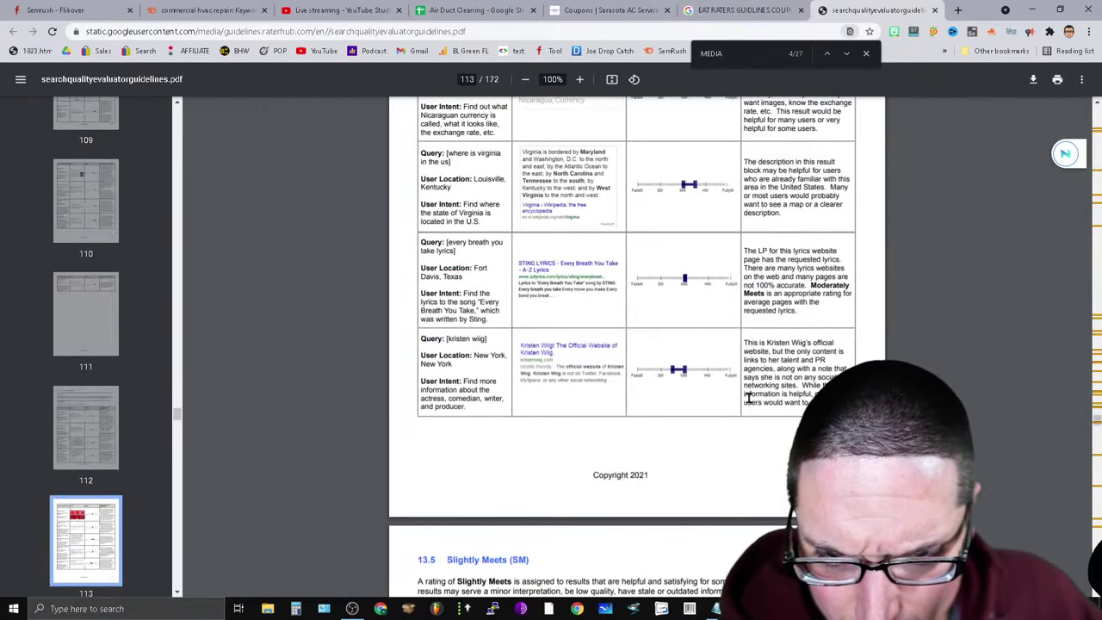
{"action": "scroll", "coordinate": [748, 398], "scroll_direction": "down", "scroll_amount": 5}
{"action": "scroll", "coordinate": [749, 400], "scroll_direction": "down", "scroll_amount": 8}
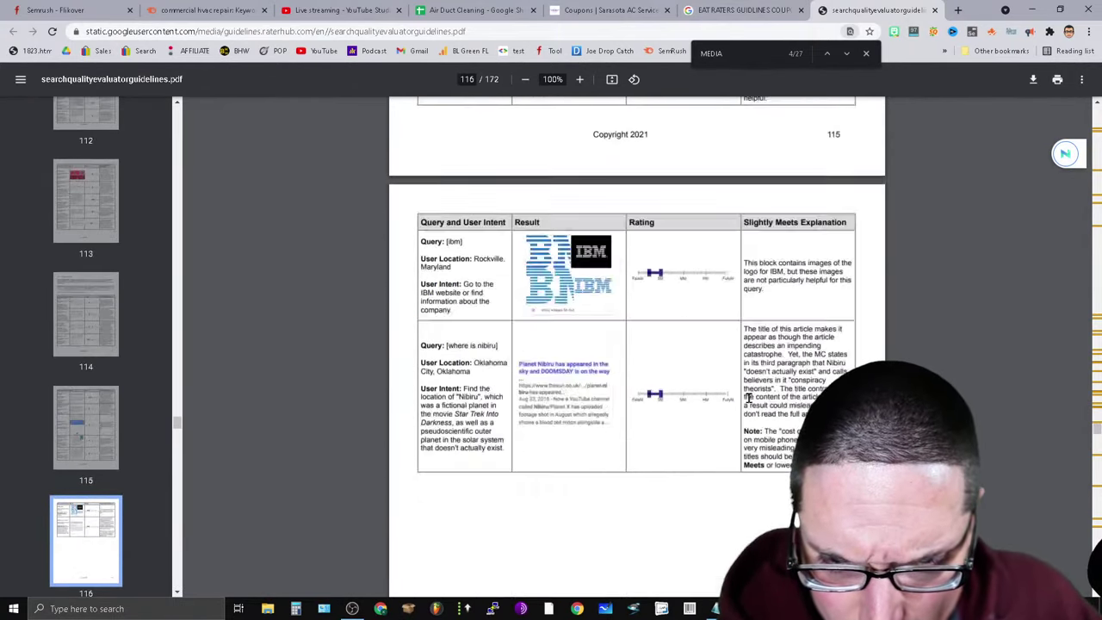
{"action": "scroll", "coordinate": [750, 401], "scroll_direction": "down", "scroll_amount": 3}
{"action": "scroll", "coordinate": [750, 402], "scroll_direction": "up", "scroll_amount": 20}
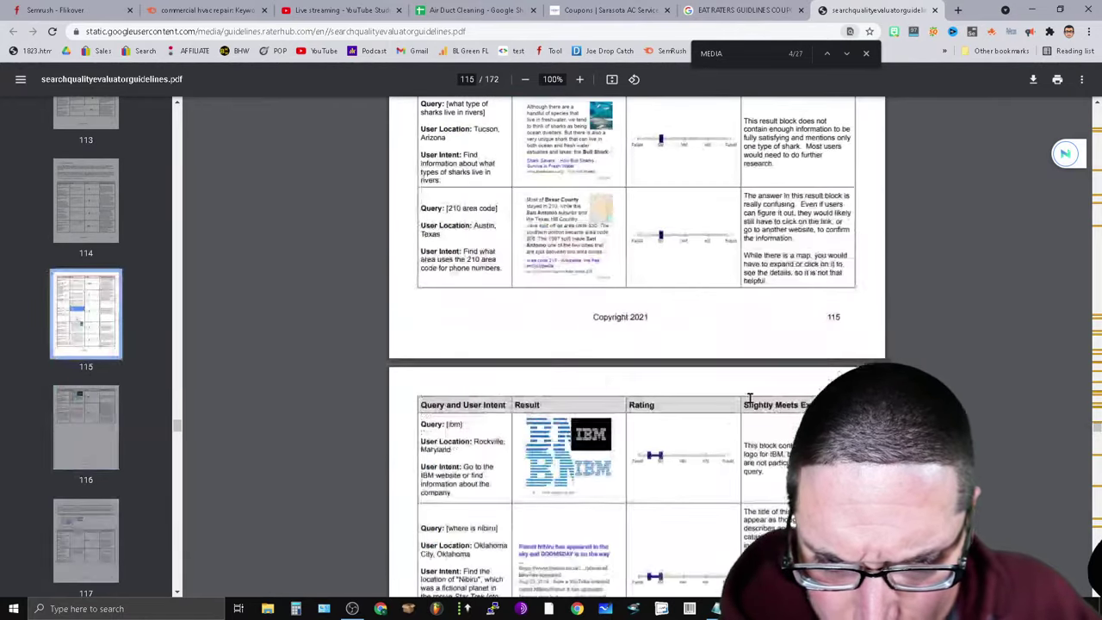
{"action": "scroll", "coordinate": [696, 349], "scroll_direction": "up", "scroll_amount": 20}
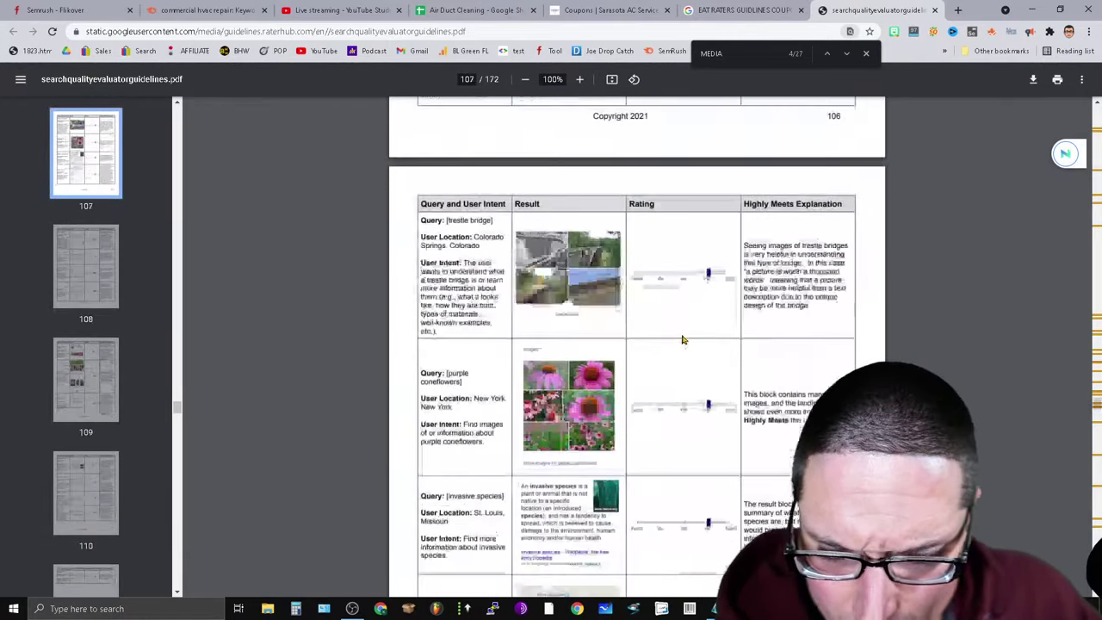
{"action": "scroll", "coordinate": [670, 318], "scroll_direction": "up", "scroll_amount": 7}
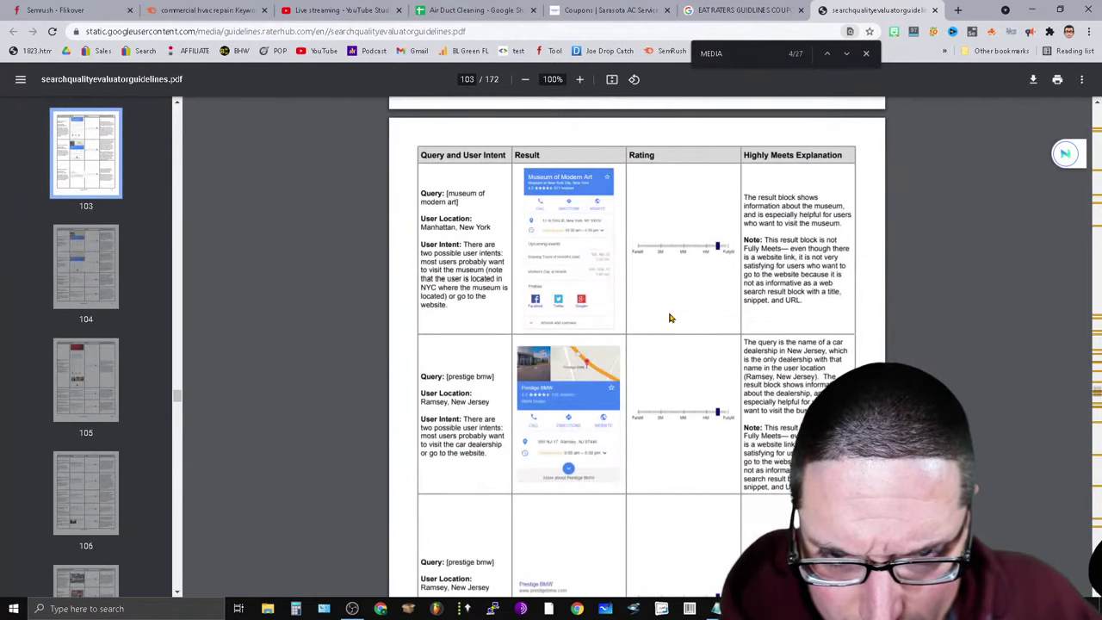
{"action": "scroll", "coordinate": [670, 318], "scroll_direction": "up", "scroll_amount": 7}
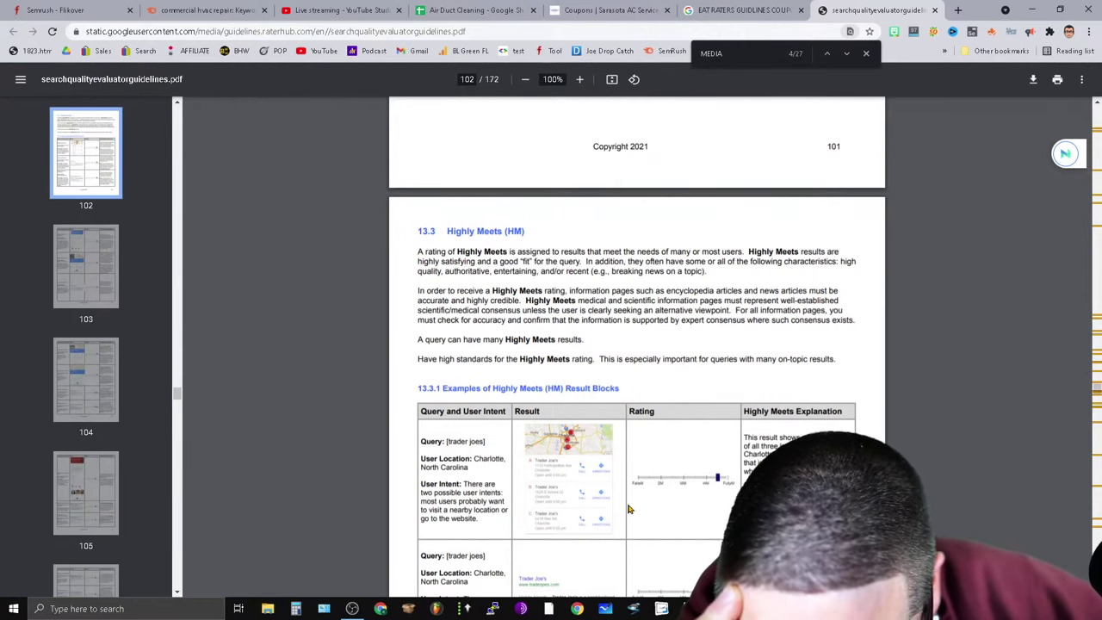
{"action": "scroll", "coordinate": [629, 509], "scroll_direction": "down", "scroll_amount": 2}
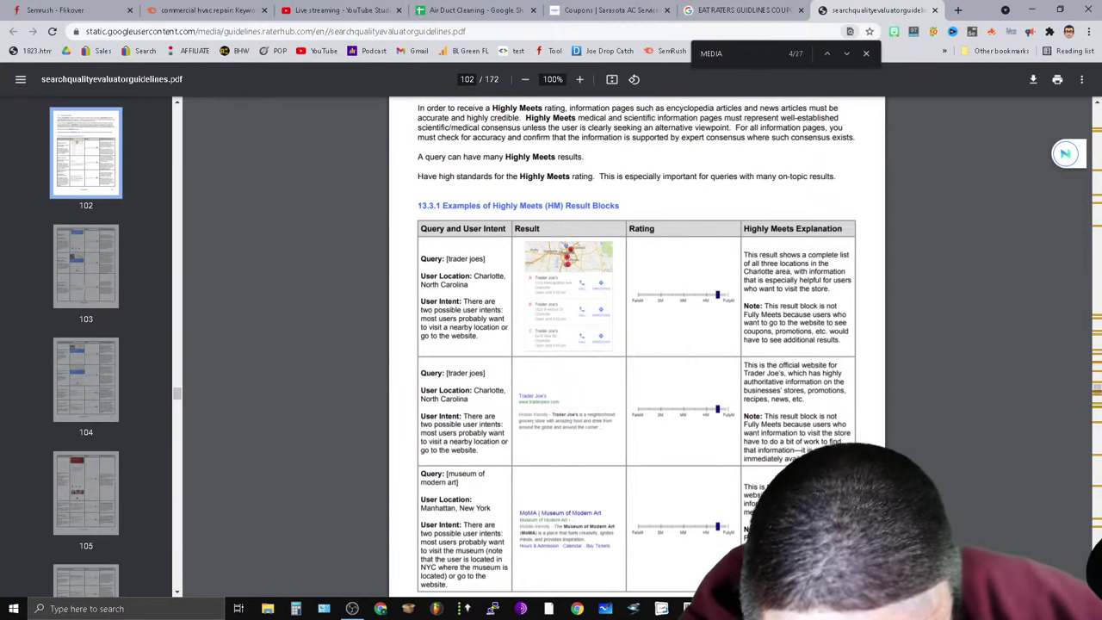
{"action": "scroll", "coordinate": [638, 344], "scroll_direction": "down", "scroll_amount": 2}
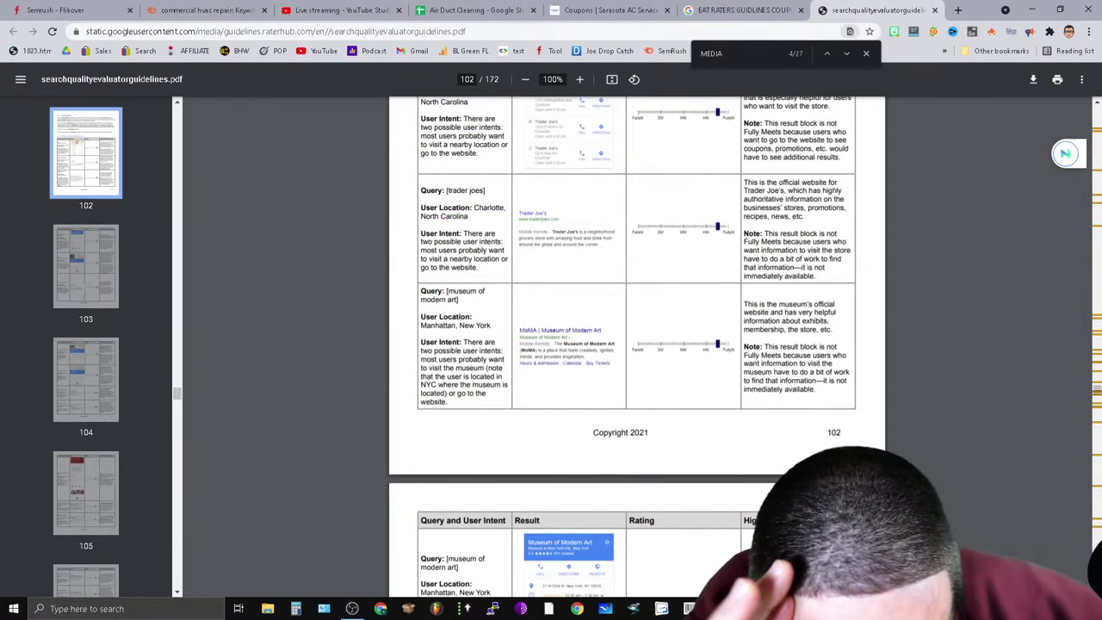
{"action": "scroll", "coordinate": [638, 345], "scroll_direction": "down", "scroll_amount": 2}
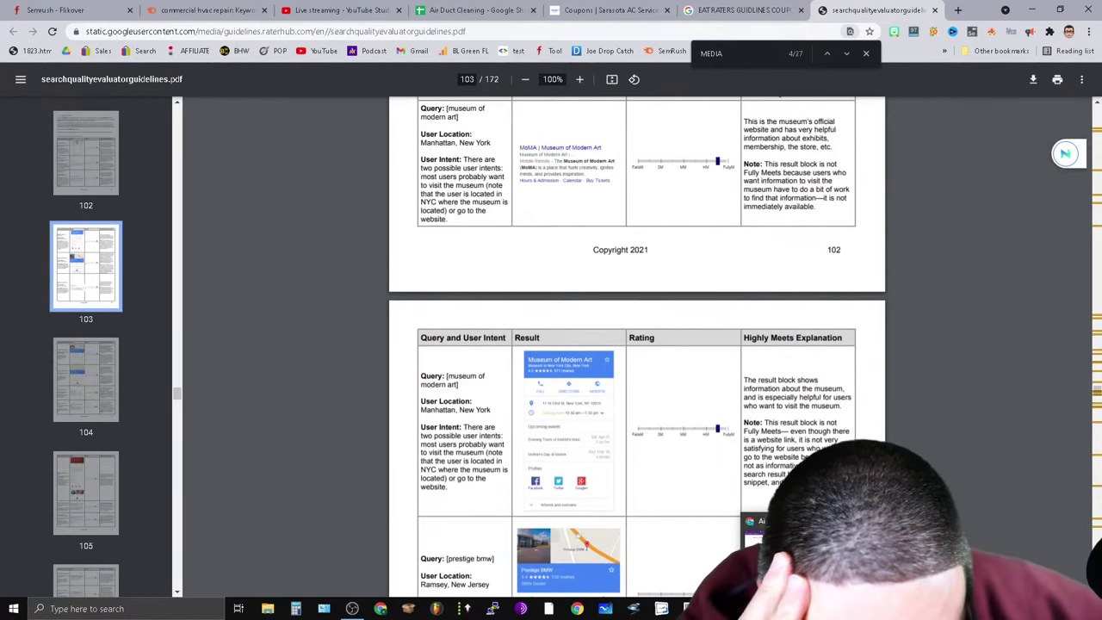
{"action": "scroll", "coordinate": [904, 437], "scroll_direction": "down", "scroll_amount": 2}
{"action": "scroll", "coordinate": [637, 344], "scroll_direction": "down", "scroll_amount": 2}
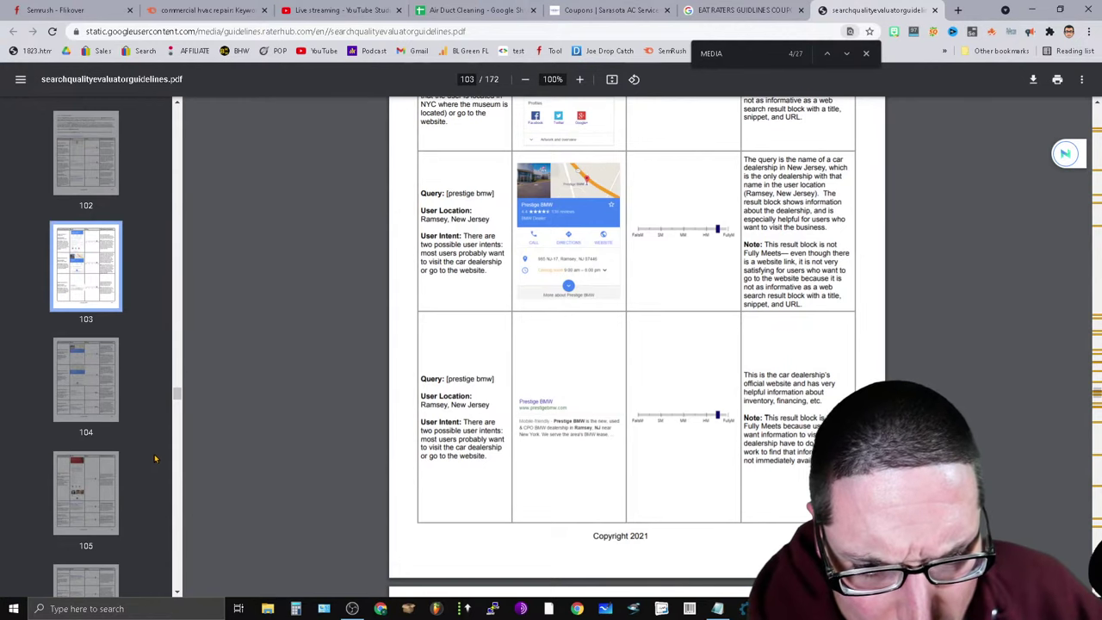
{"action": "scroll", "coordinate": [397, 459], "scroll_direction": "down", "scroll_amount": 4}
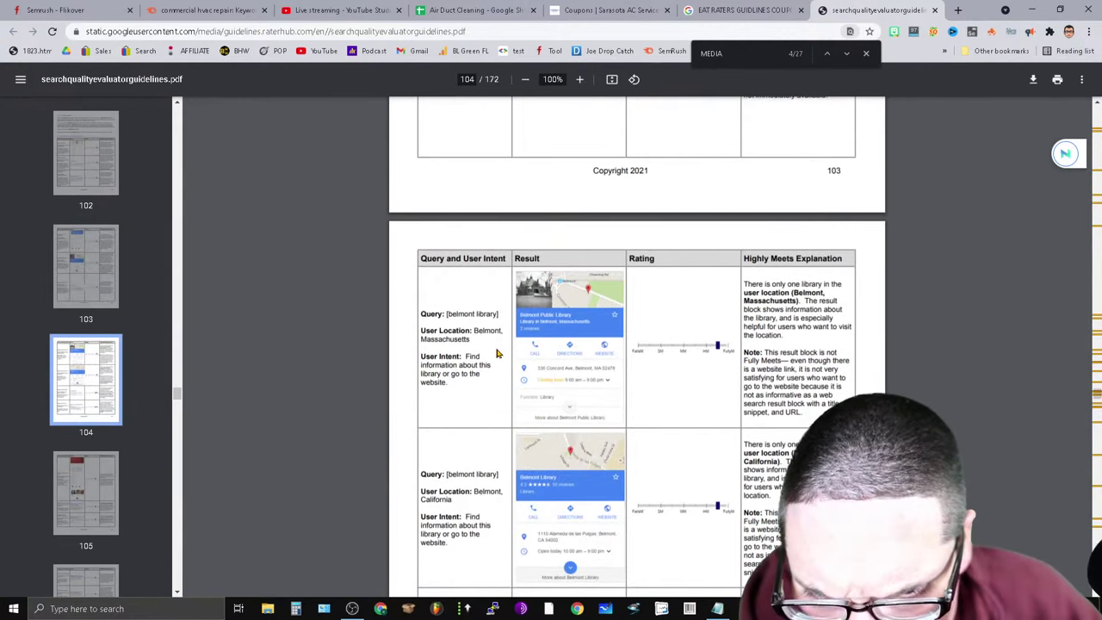
{"action": "scroll", "coordinate": [496, 353], "scroll_direction": "down", "scroll_amount": 4}
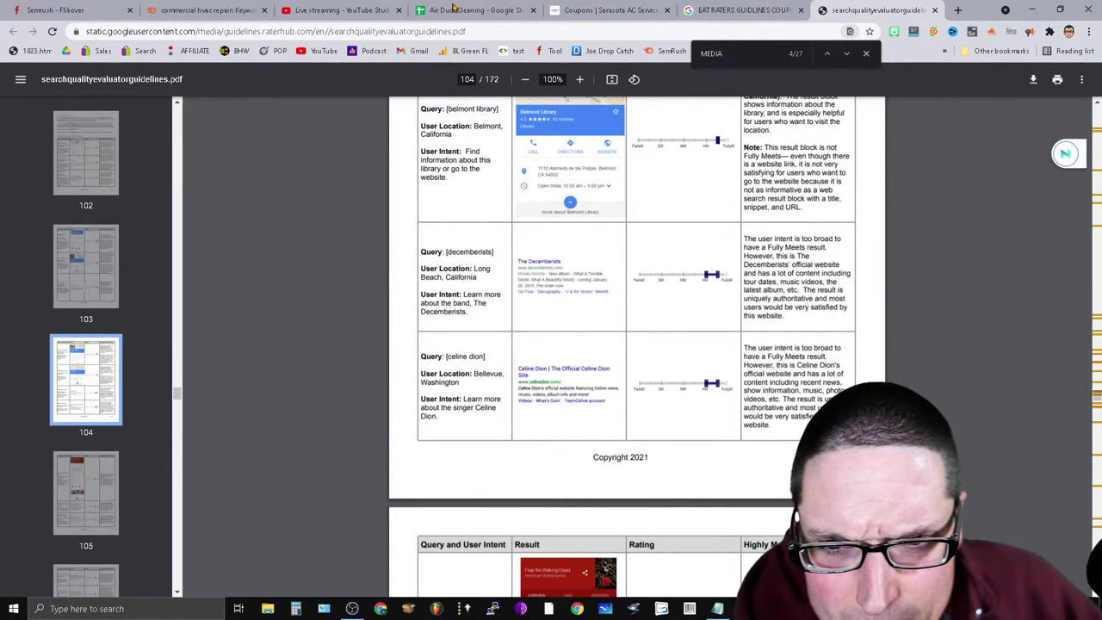
{"action": "left_click", "coordinate": [457, 10]}
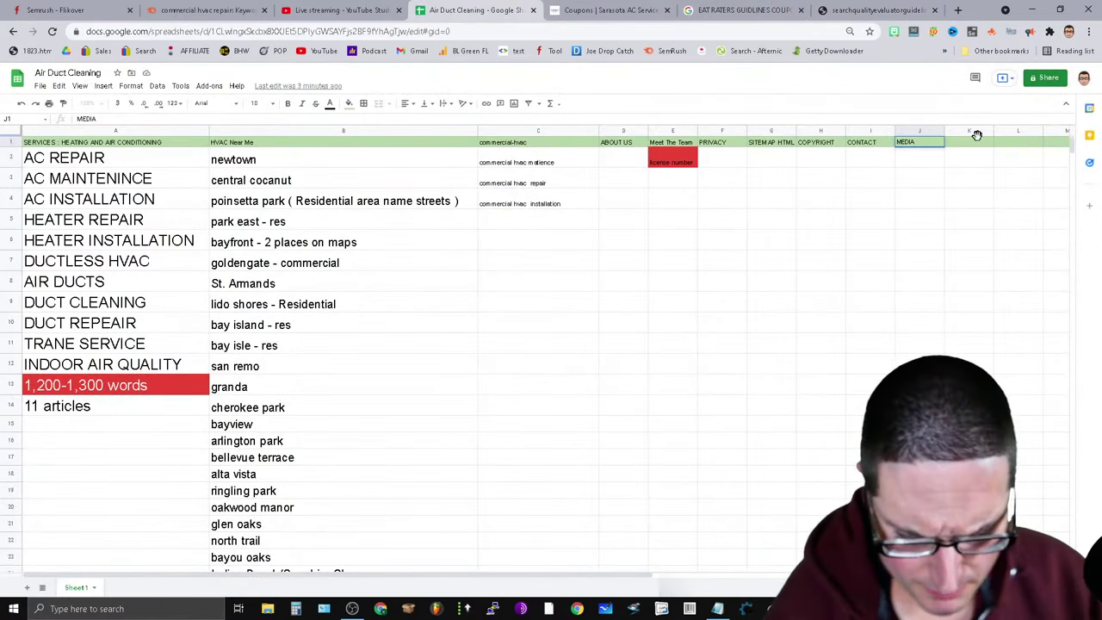
Change J1 to 'MEDIA / COUPONS' and add an 'AROUND THE WEB' header in K1.
{"action": "key", "text": "Return"}
{"action": "type", "text": "/ COUPONS"}
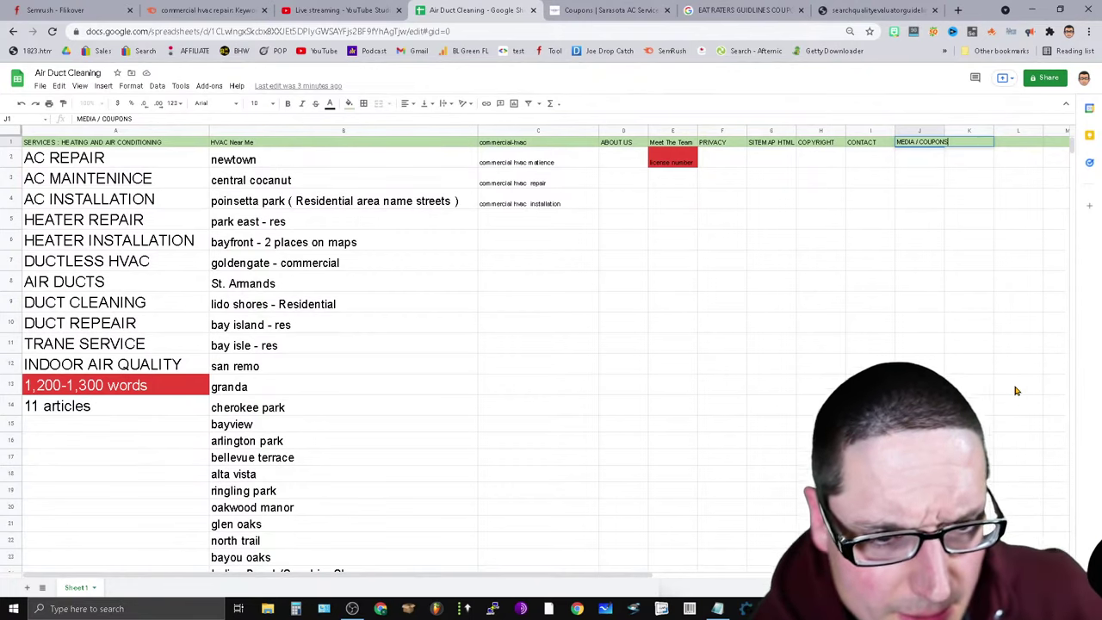
{"action": "left_click", "coordinate": [1017, 385]}
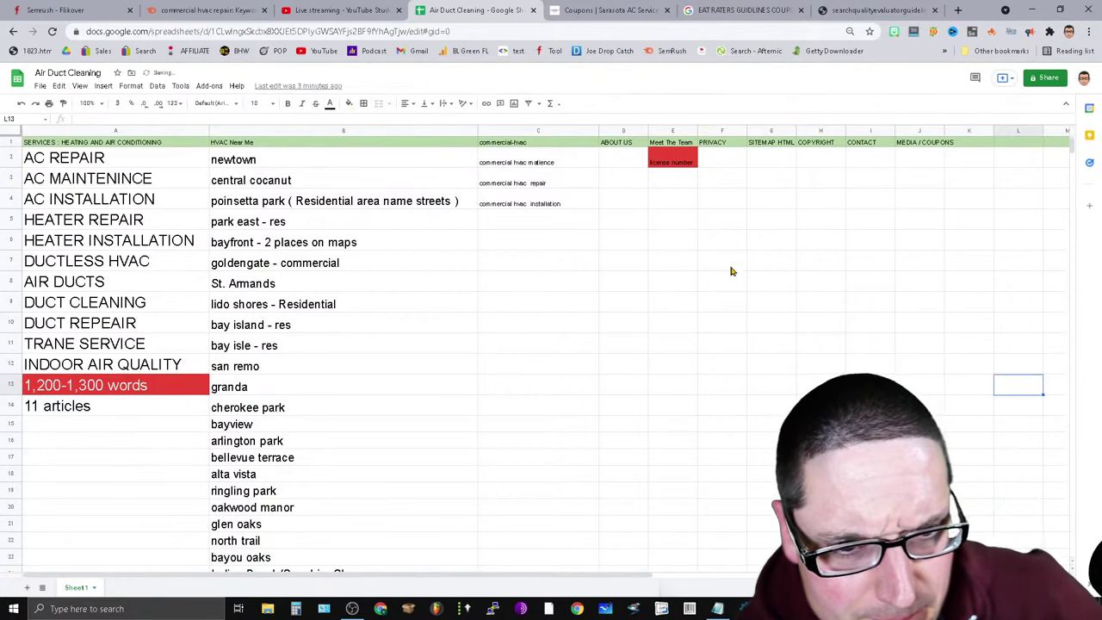
{"action": "left_click", "coordinate": [925, 143]}
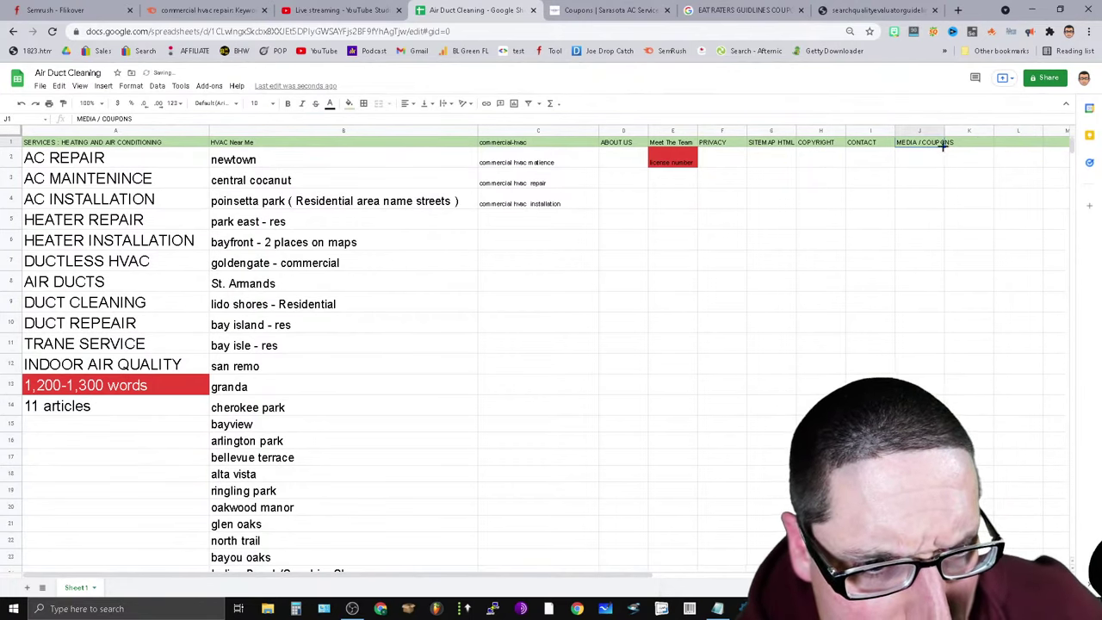
{"action": "left_click", "coordinate": [977, 146]}
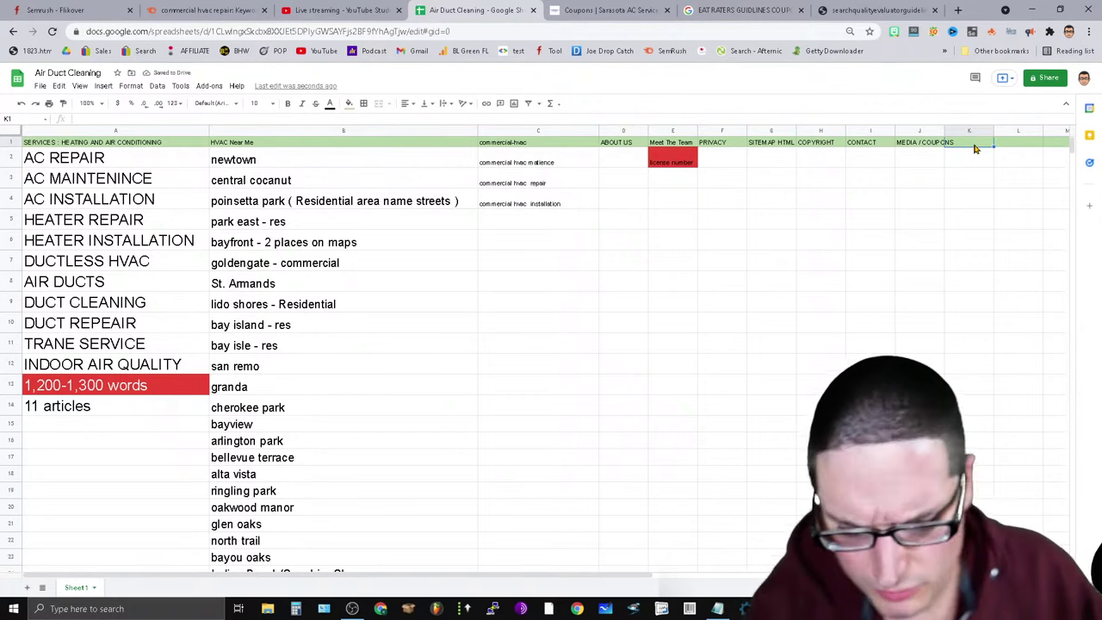
{"action": "double_click", "coordinate": [974, 143]}
{"action": "type", "text": "AROUND THE WEB"}
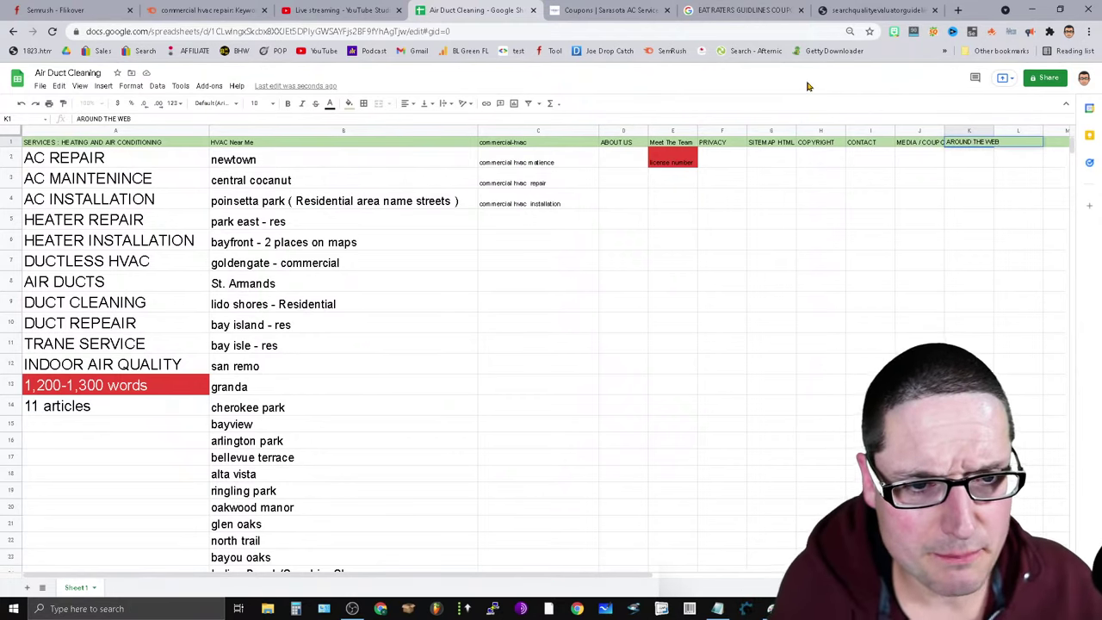
Fill rows 28–32 with gold, then return to the D&W Coupons page.
{"action": "scroll", "coordinate": [930, 450], "scroll_direction": "down", "scroll_amount": 2}
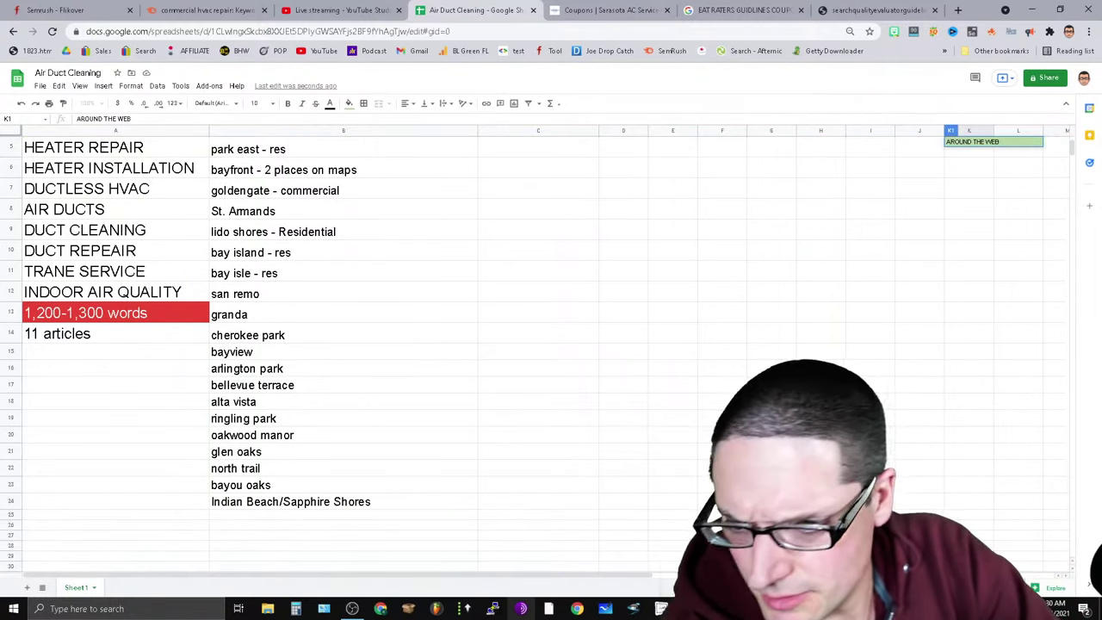
{"action": "left_click", "coordinate": [12, 546]}
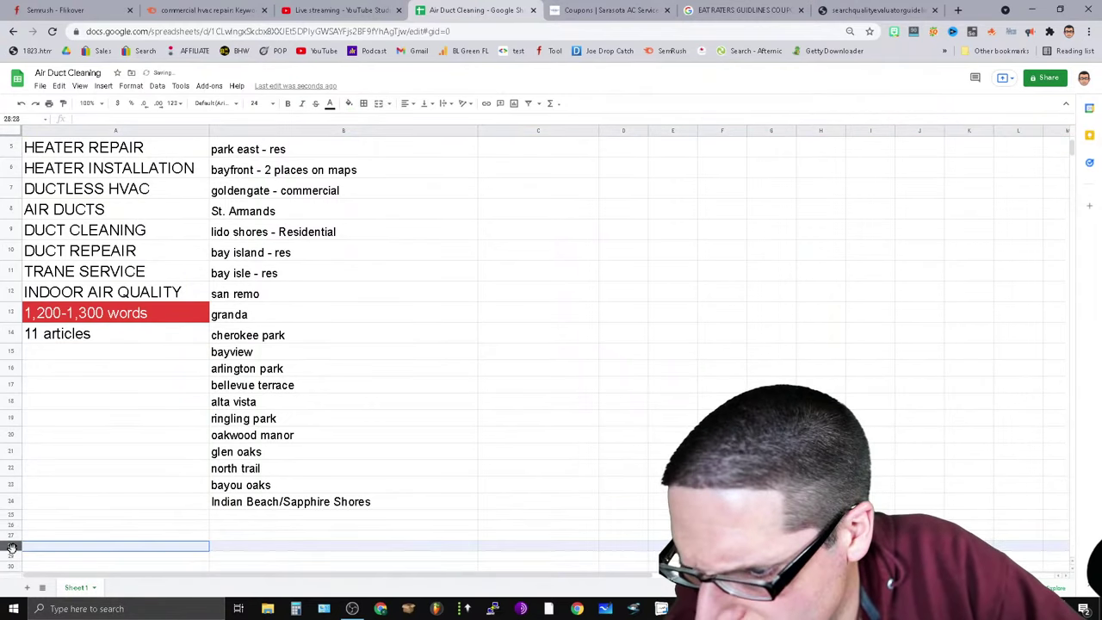
{"action": "left_click_drag", "start_coordinate": [11, 549], "coordinate": [21, 577]}
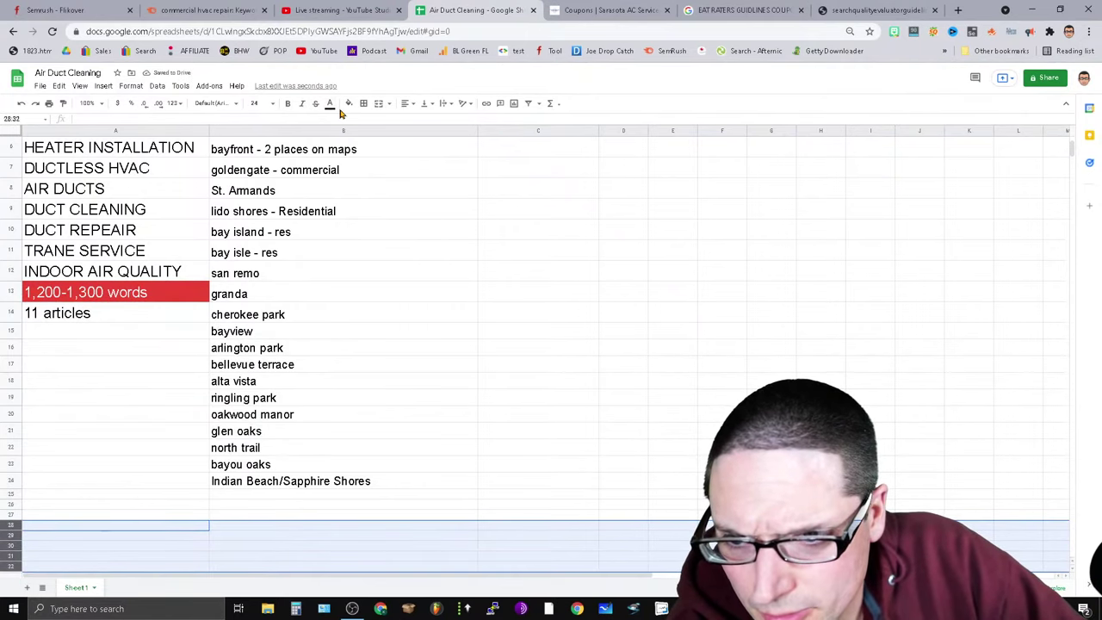
{"action": "left_click", "coordinate": [349, 103]}
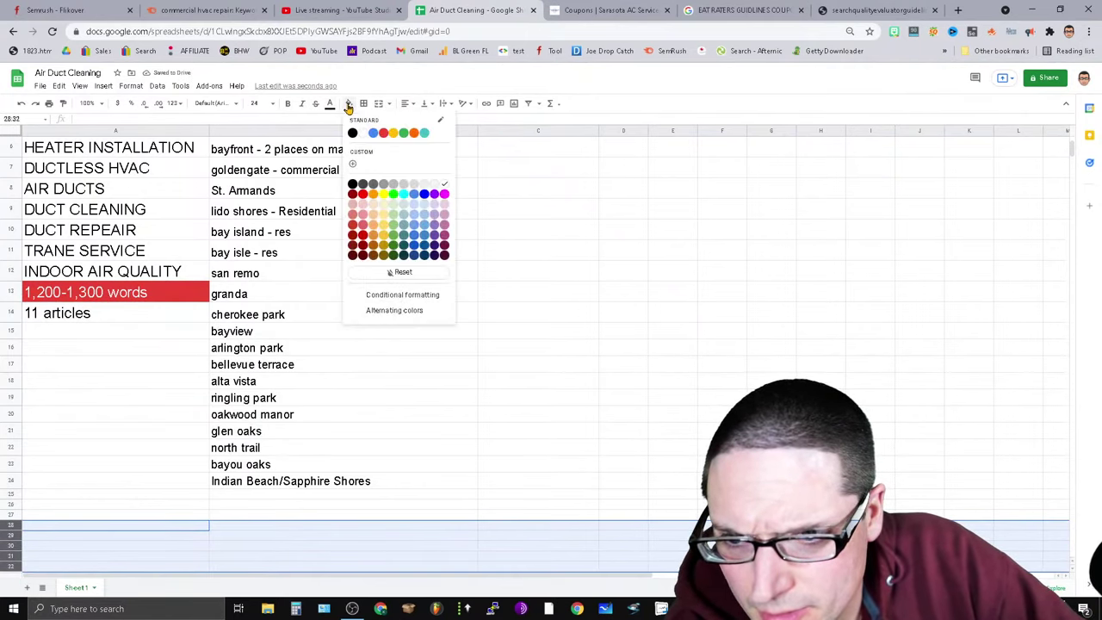
{"action": "left_click", "coordinate": [393, 135]}
{"action": "scroll", "coordinate": [487, 460], "scroll_direction": "down", "scroll_amount": 3}
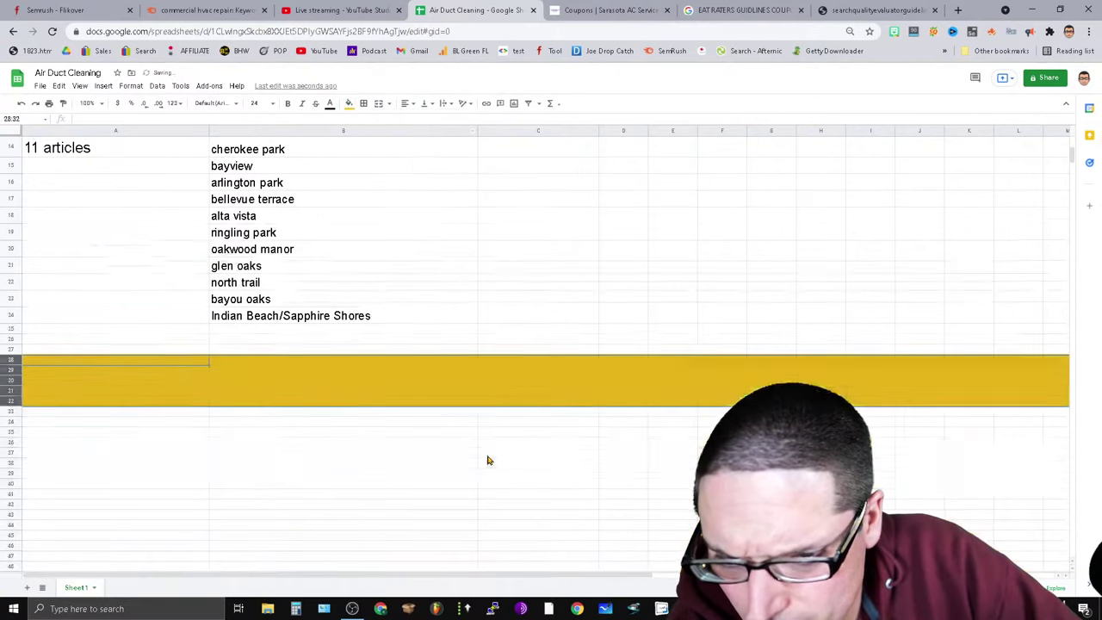
{"action": "left_click", "coordinate": [250, 477]}
{"action": "left_click", "coordinate": [112, 421]}
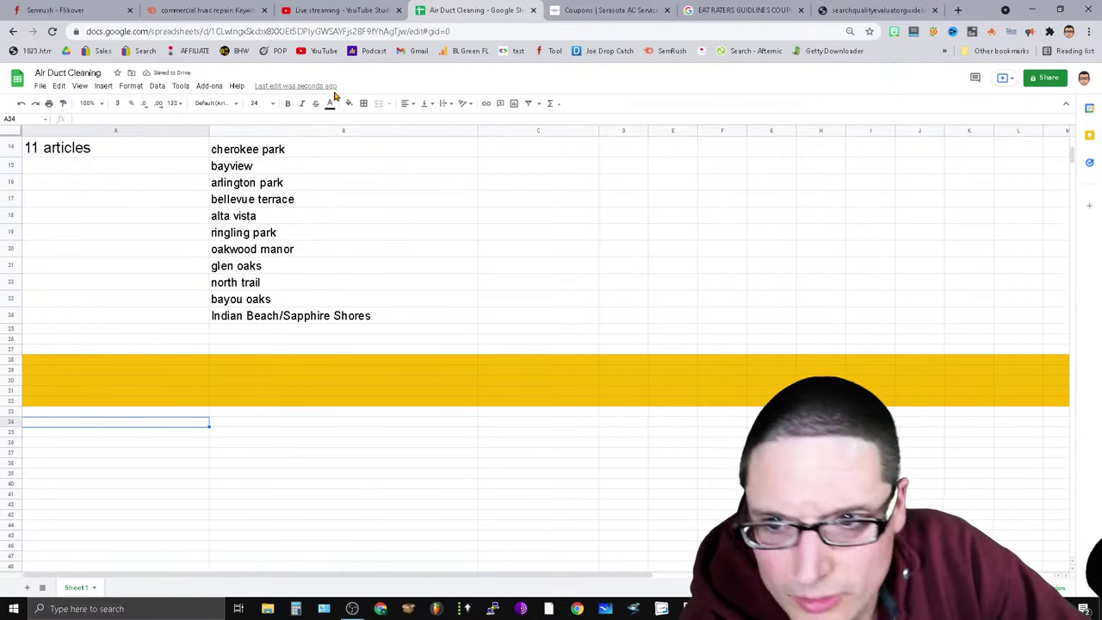
{"action": "left_click", "coordinate": [607, 10]}
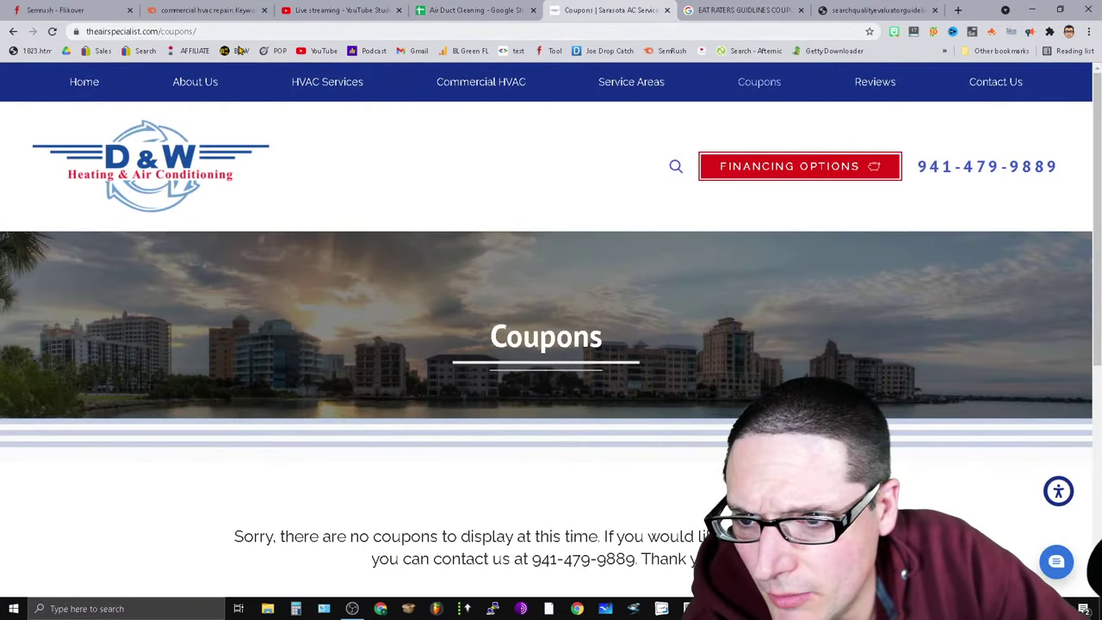
Trim 'coupons' from the D&W address to load the site's homepage.
{"action": "double_click", "coordinate": [166, 32]}
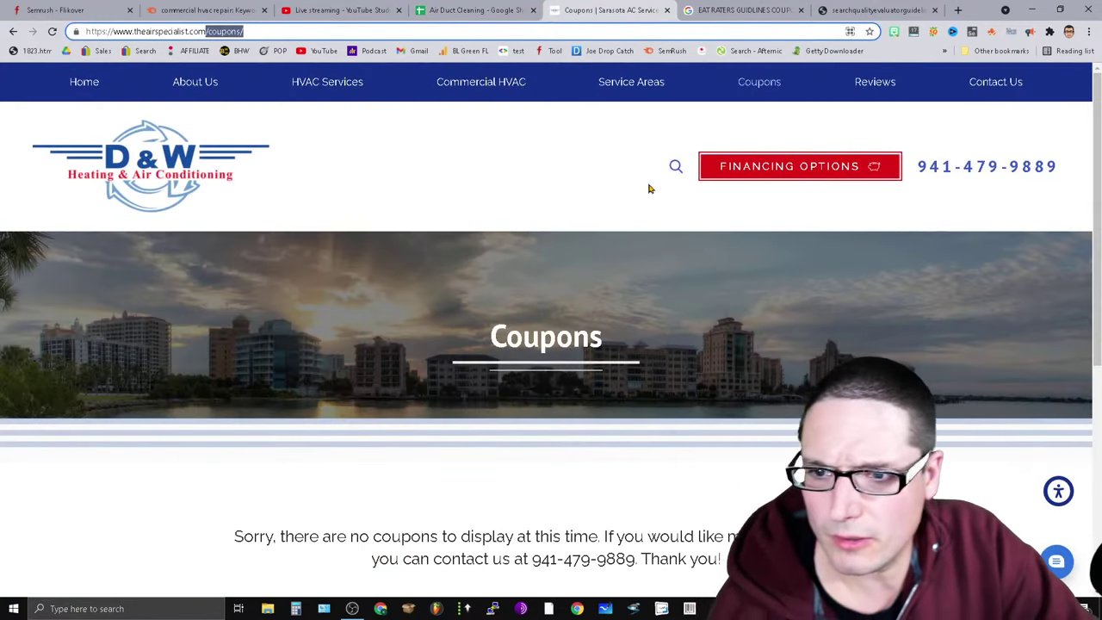
{"action": "key", "text": "BackSpace"}
{"action": "key", "text": "Return"}
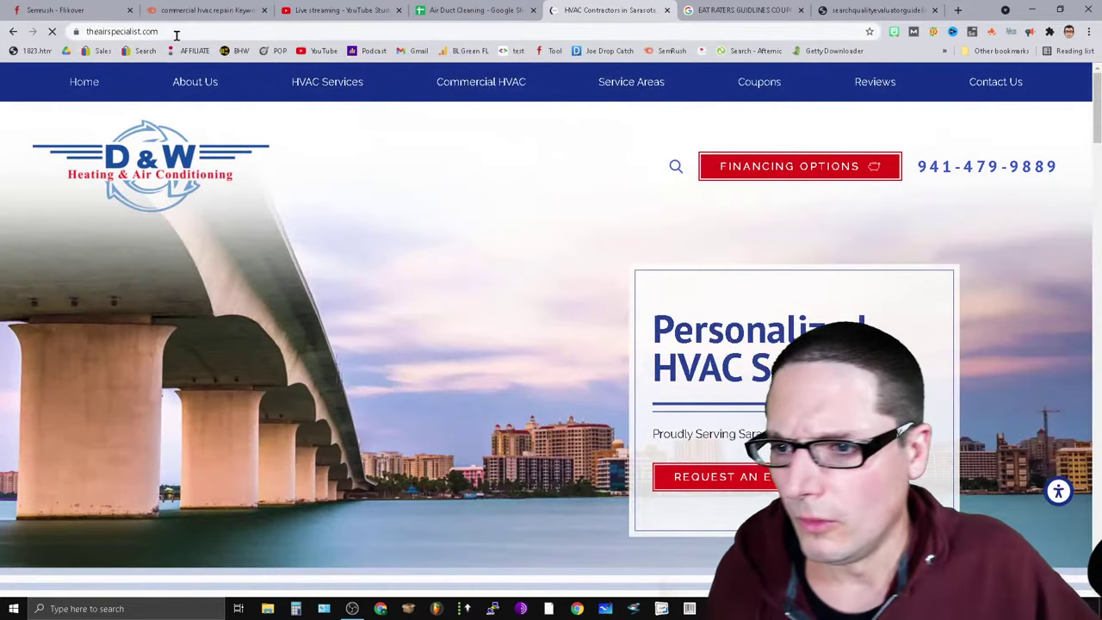
{"action": "right_click", "coordinate": [176, 35]}
{"action": "key", "text": "Escape"}
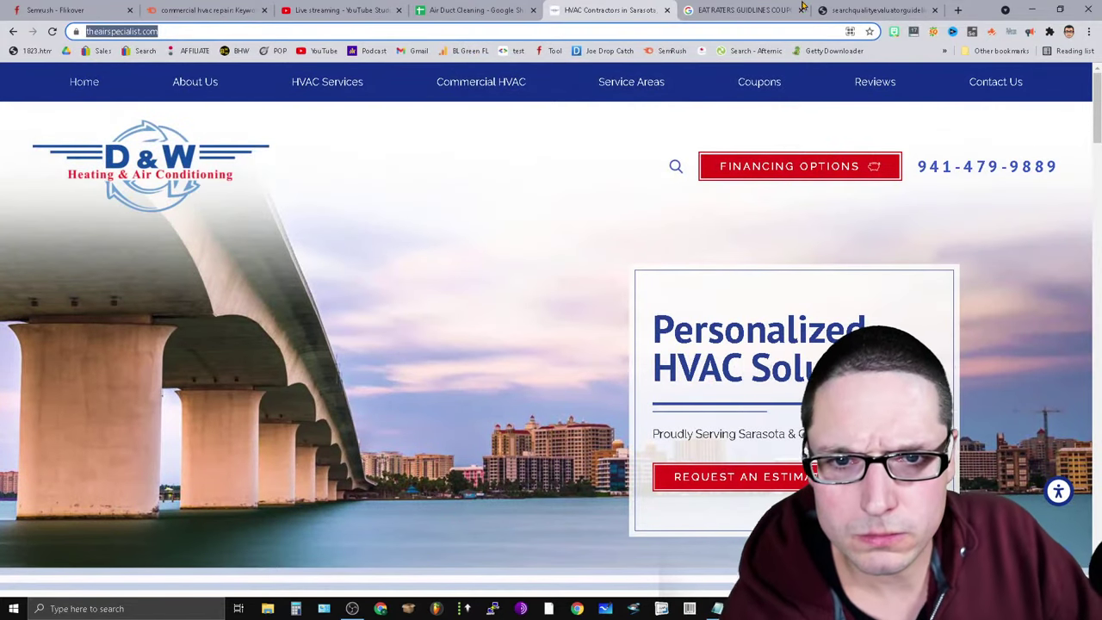
Replace the old Google query with 'air duct cleaning sarasota' and run it.
{"action": "left_click", "coordinate": [742, 11]}
{"action": "left_click_drag", "start_coordinate": [349, 84], "coordinate": [2, 173]}
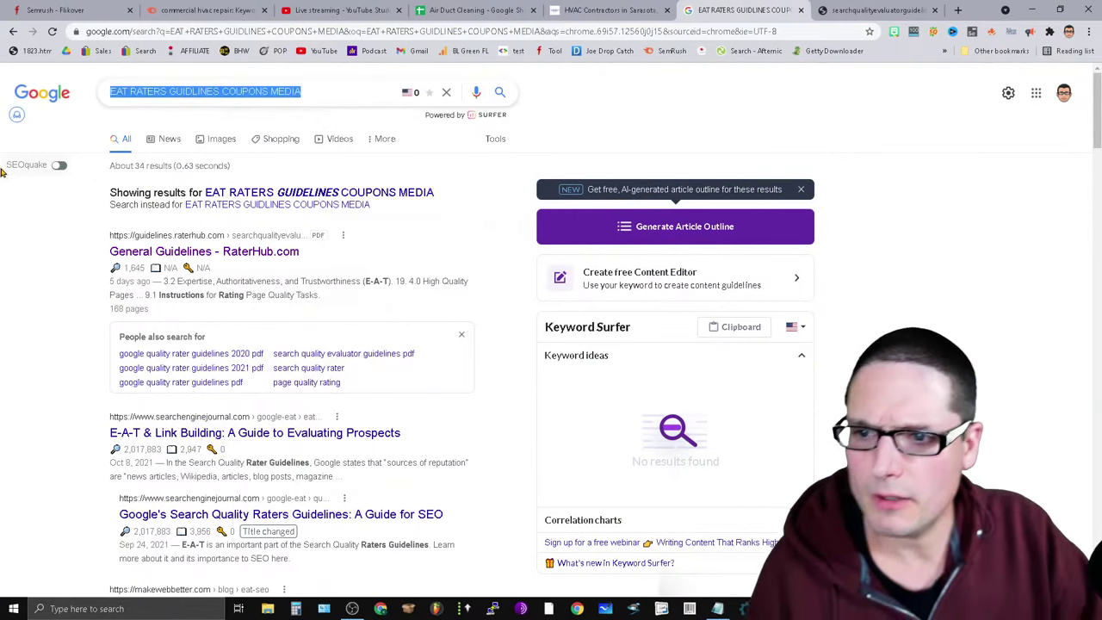
{"action": "key", "text": "BackSpace"}
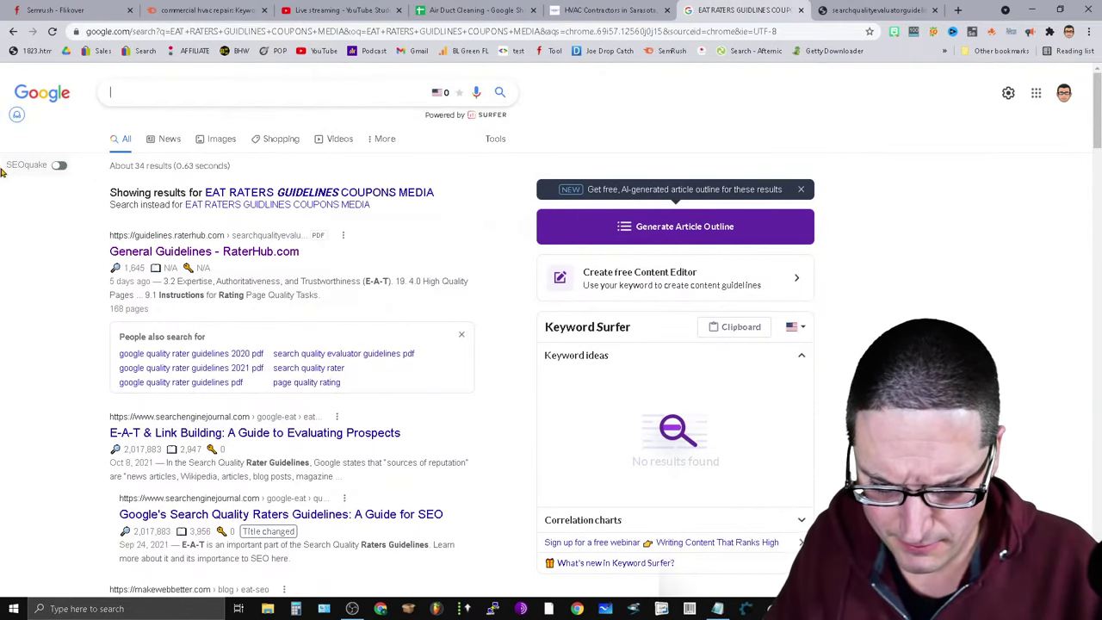
{"action": "type", "text": "AIR DUCT CLEA"}
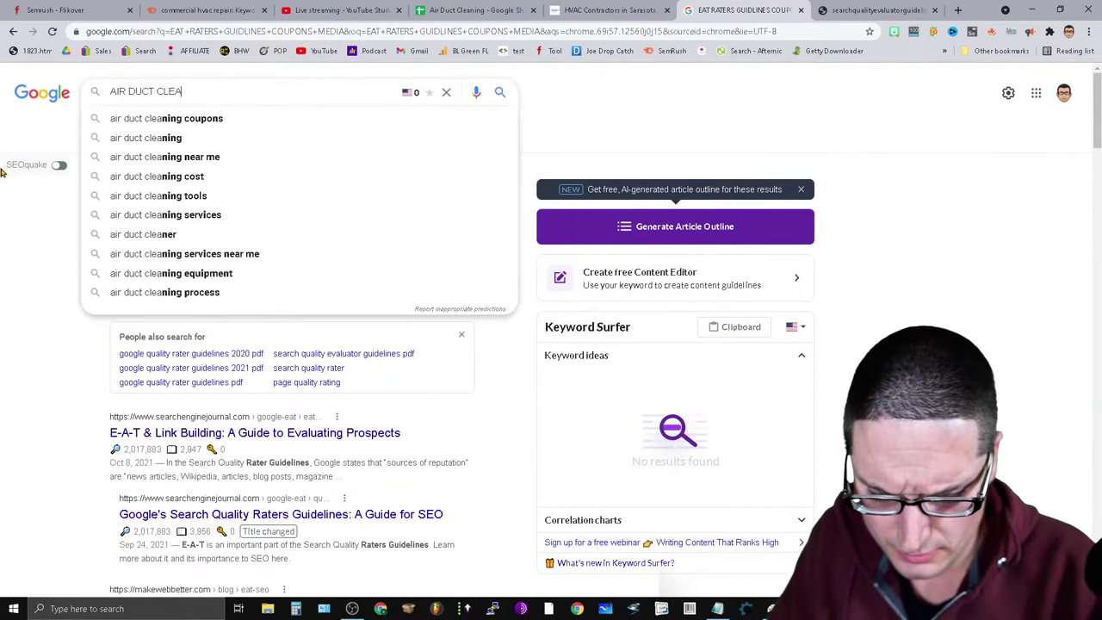
{"action": "type", "text": "NING SAR"}
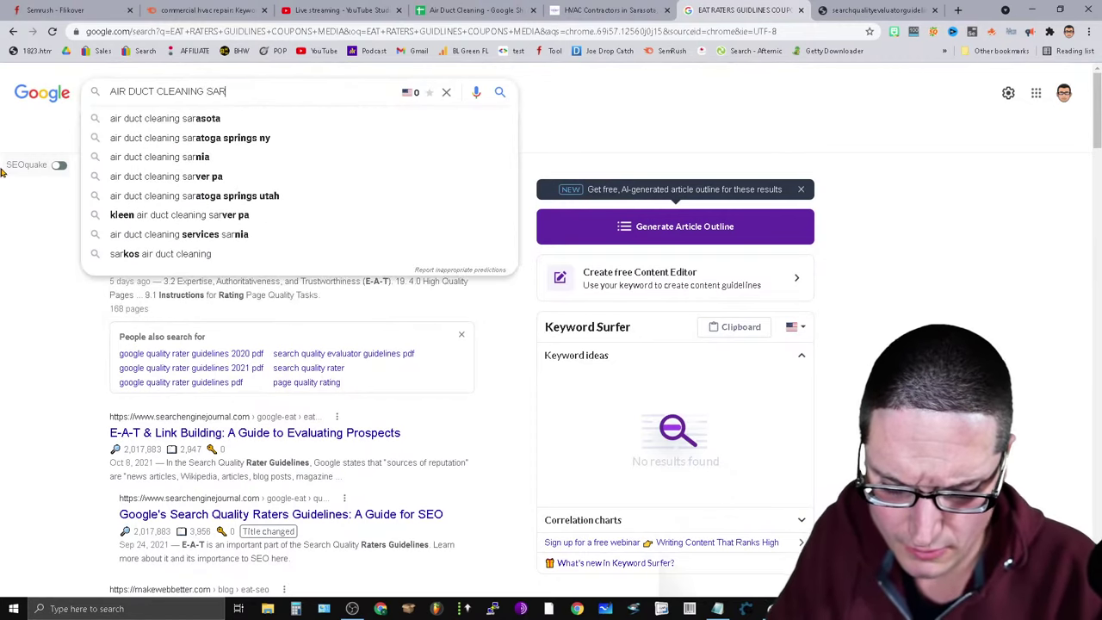
{"action": "type", "text": "A"}
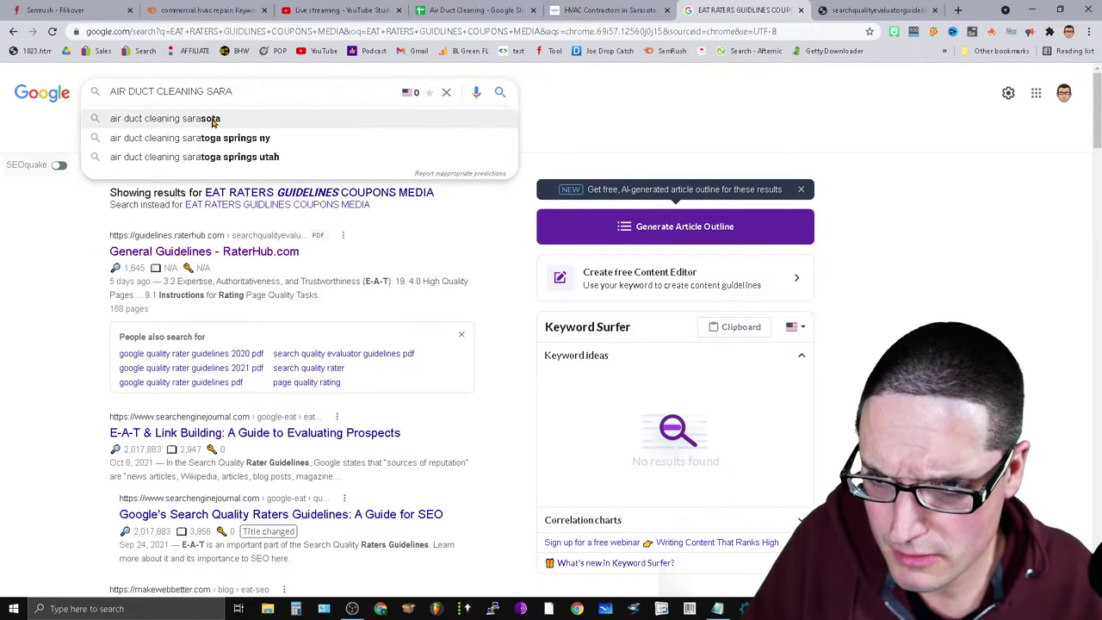
{"action": "left_click", "coordinate": [208, 122]}
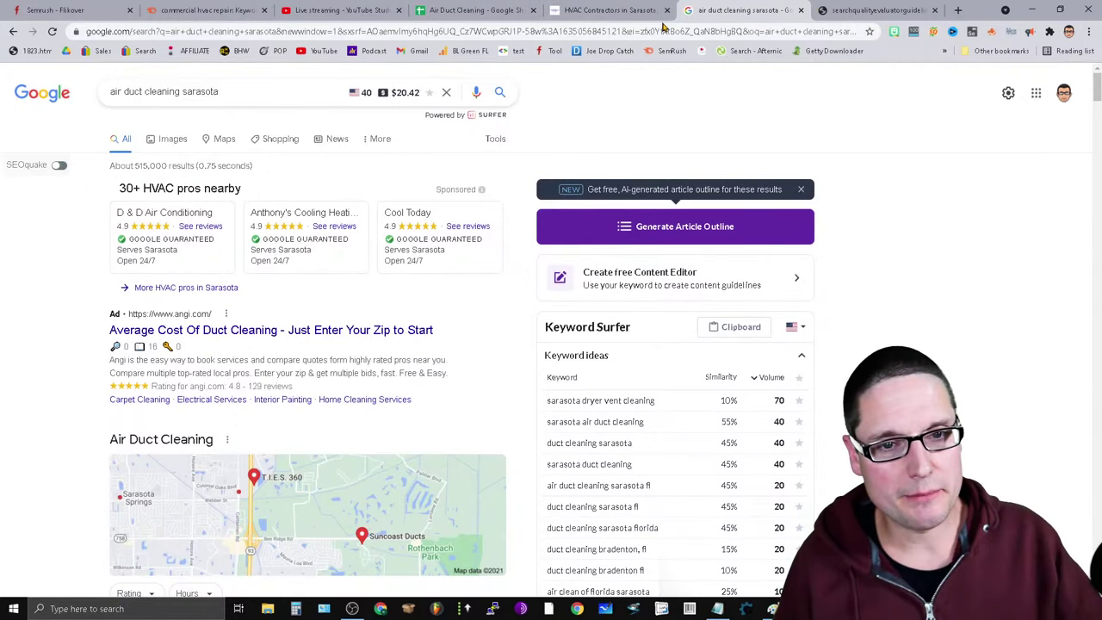
Check the YouTube Studio live stream and OBS, then go to Semrush's commercial hvac repair keywords.
{"action": "left_click", "coordinate": [582, 7]}
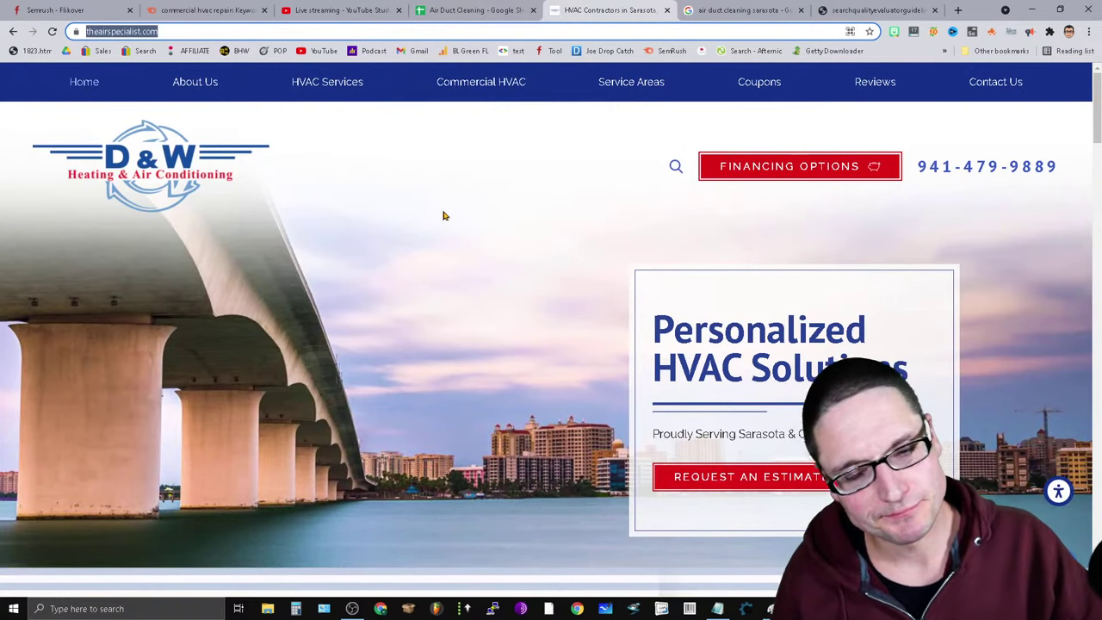
{"action": "left_click", "coordinate": [498, 9]}
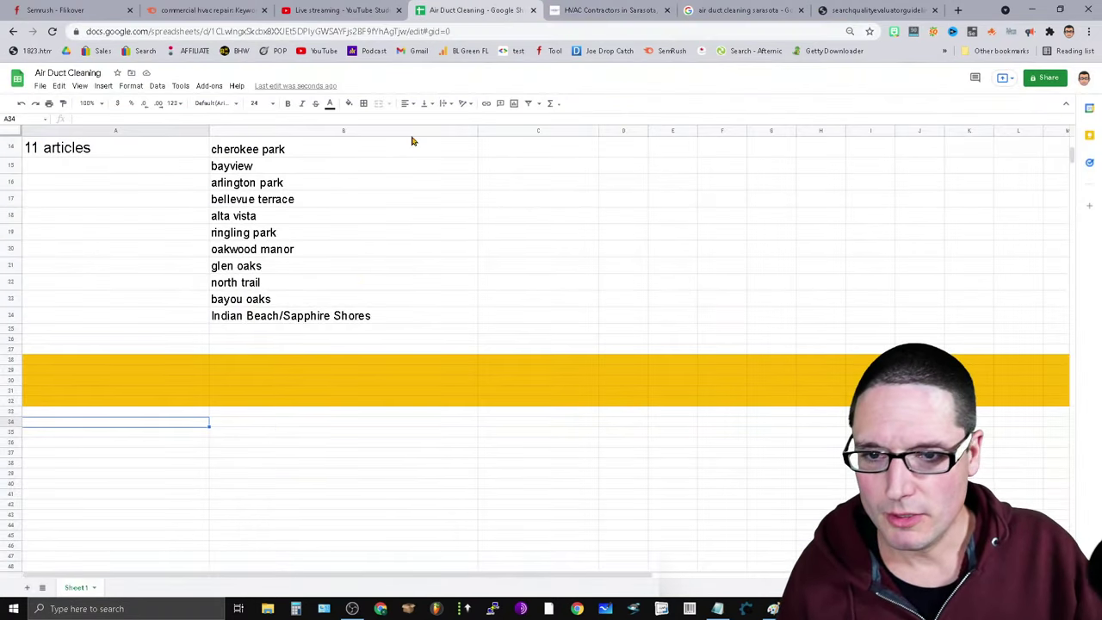
{"action": "left_click", "coordinate": [336, 9]}
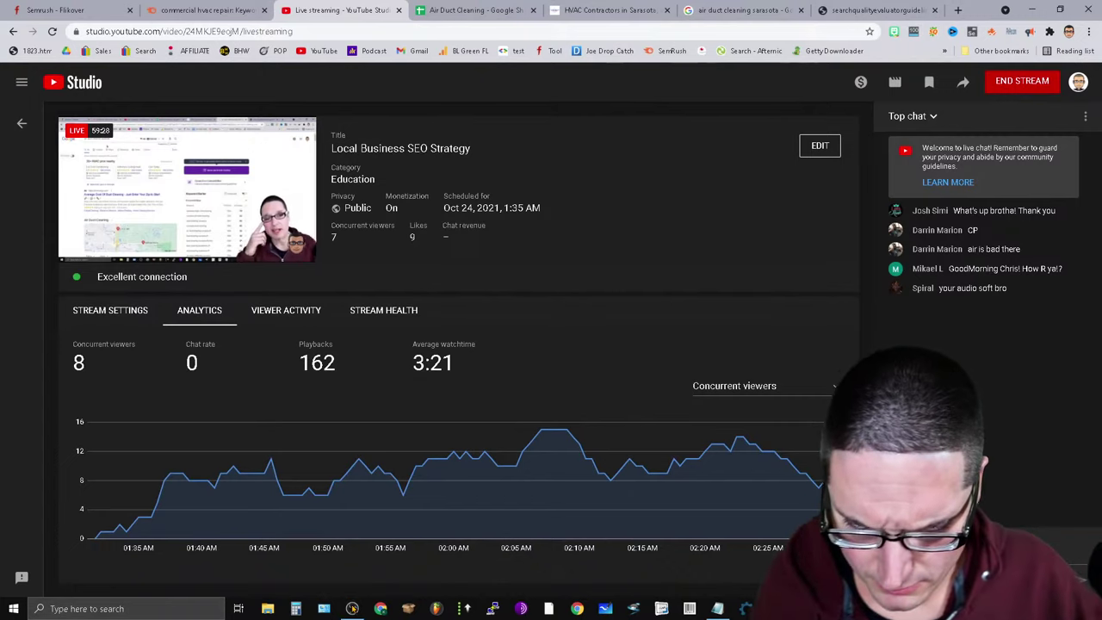
{"action": "left_click", "coordinate": [352, 609]}
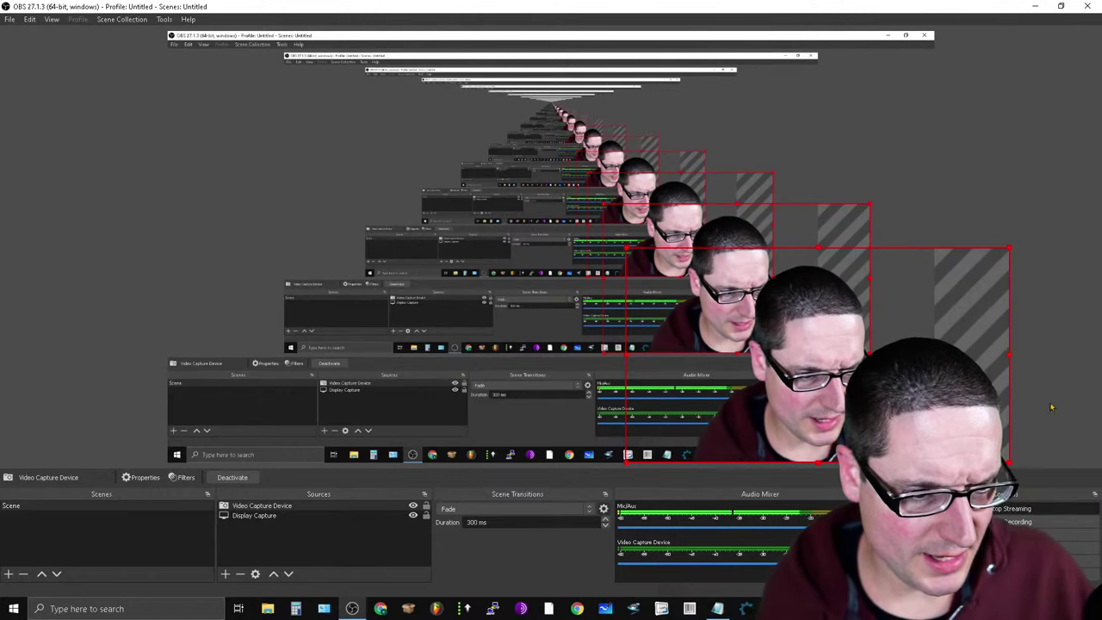
{"action": "left_click", "coordinate": [1036, 6]}
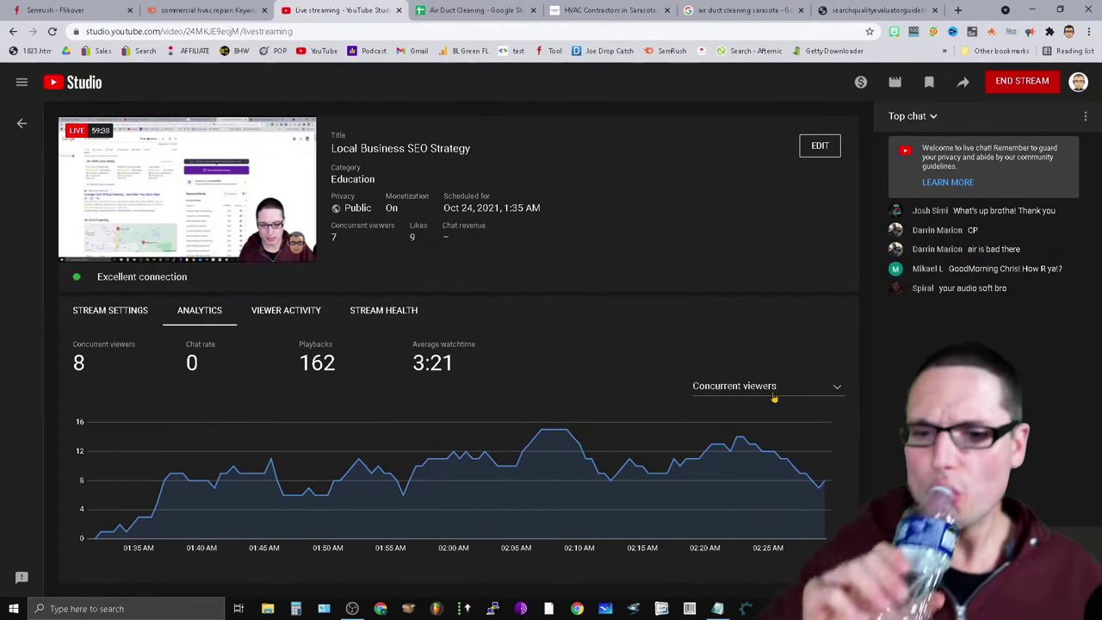
{"action": "left_click", "coordinate": [740, 9]}
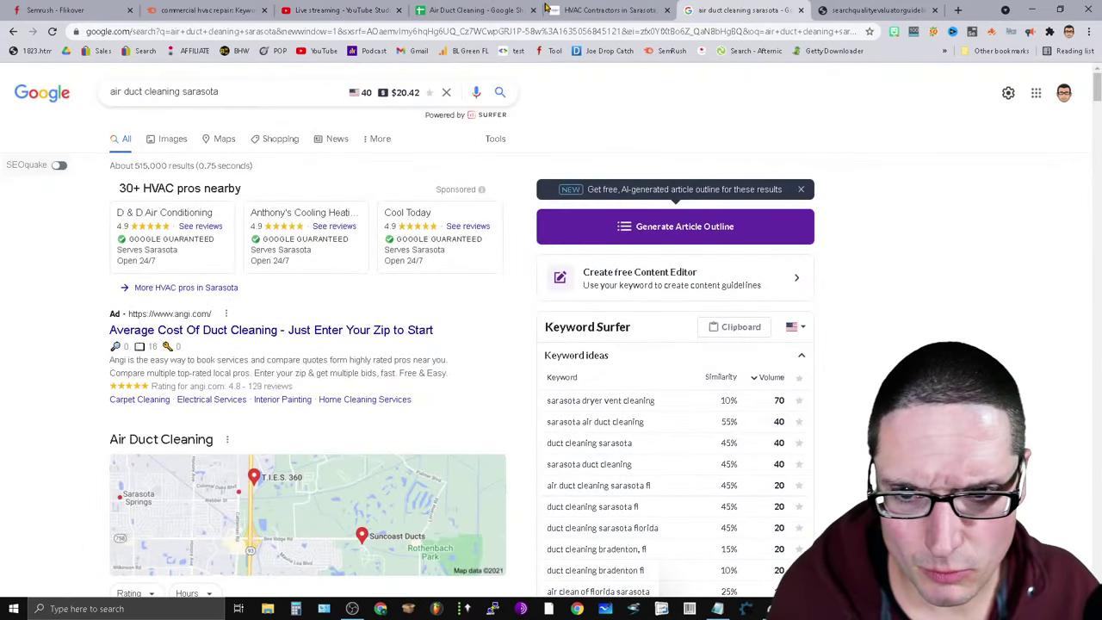
{"action": "left_click", "coordinate": [451, 8]}
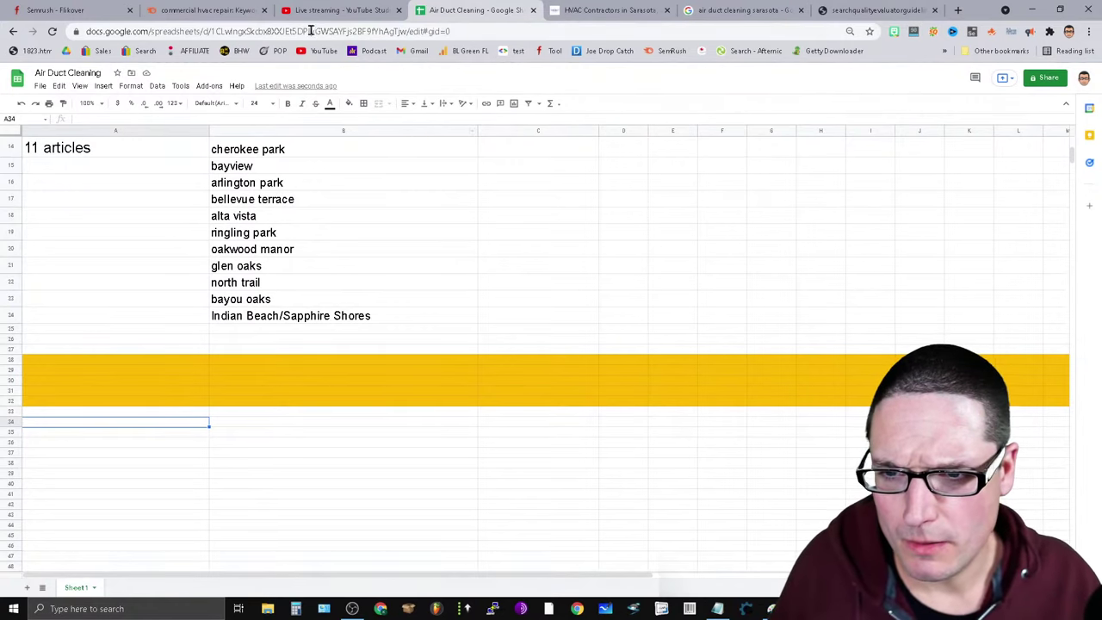
{"action": "left_click", "coordinate": [199, 8]}
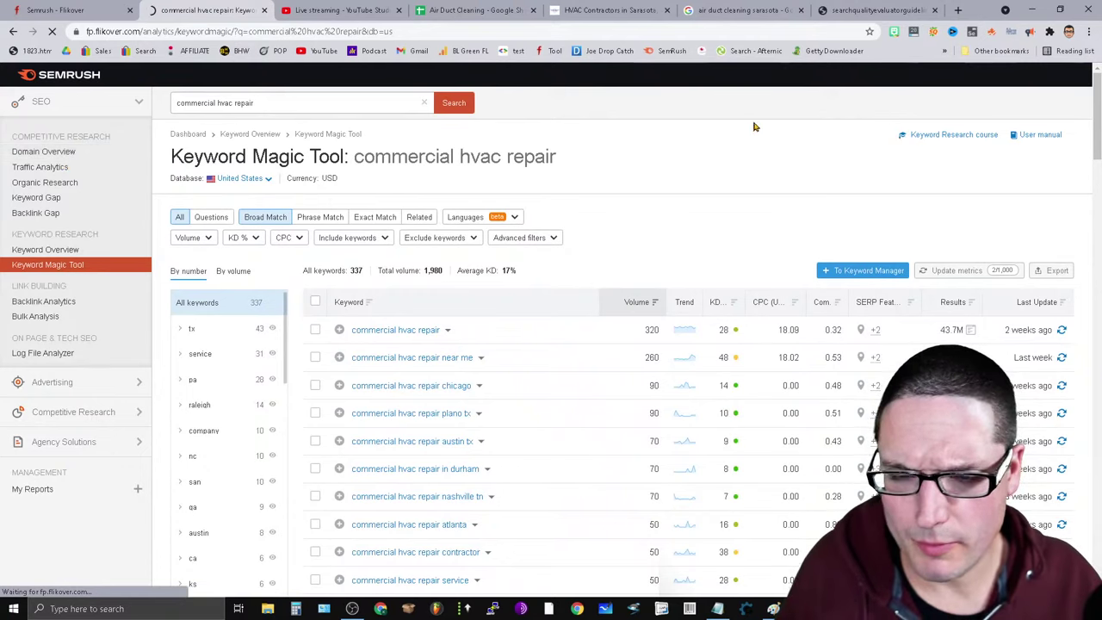
Copy the D&W site's full address (theairspecialist.com) from the address bar.
{"action": "left_click", "coordinate": [609, 10]}
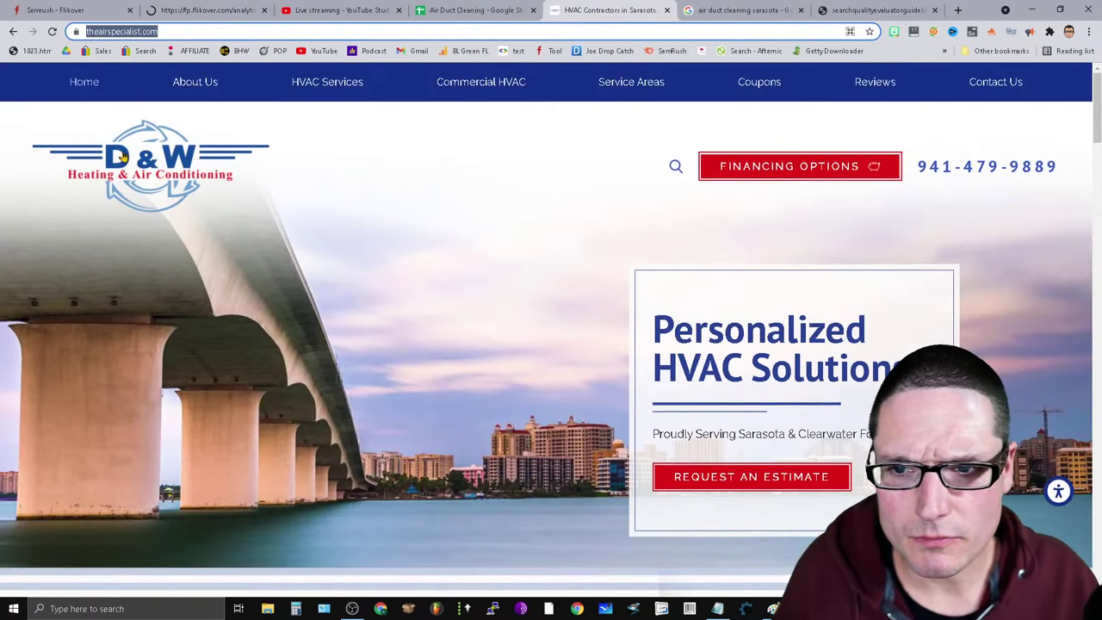
{"action": "right_click", "coordinate": [122, 35]}
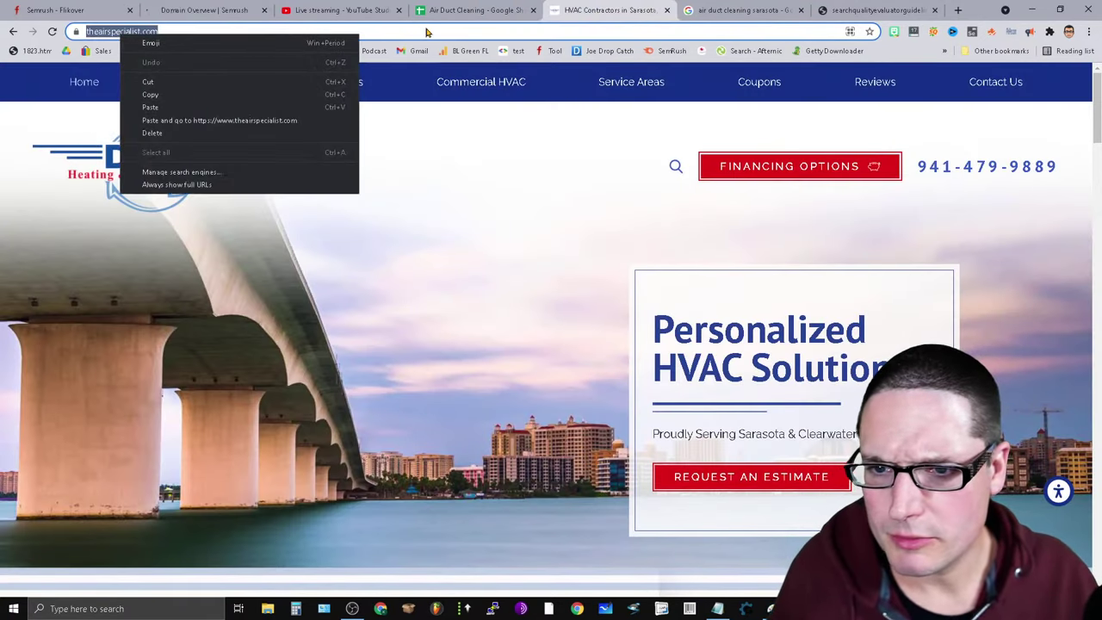
{"action": "left_click", "coordinate": [172, 95]}
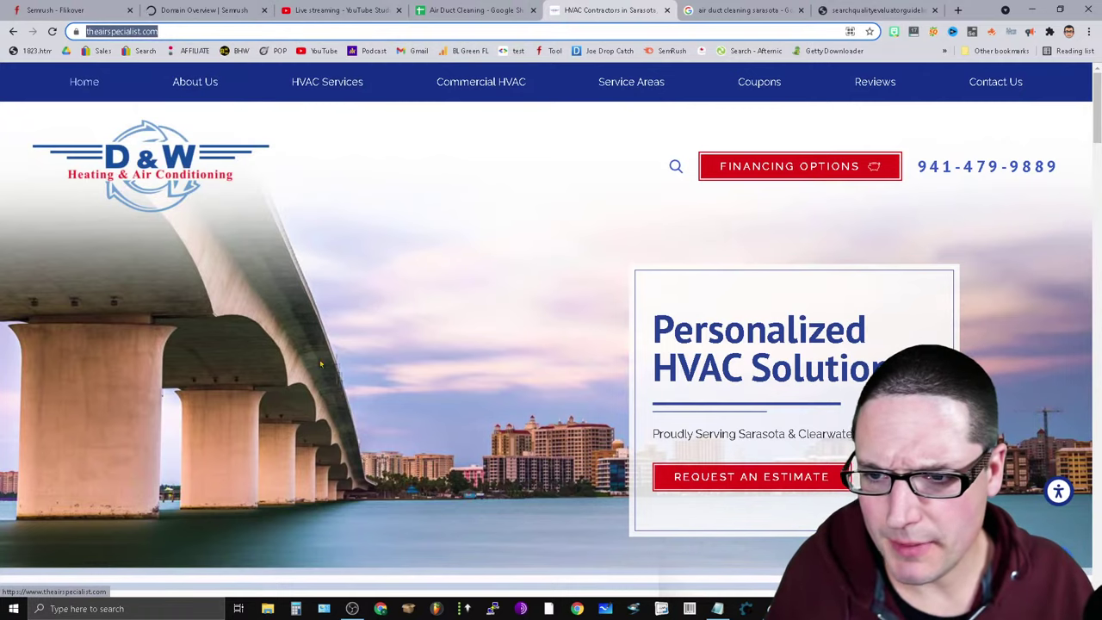
{"action": "left_click", "coordinate": [177, 35]}
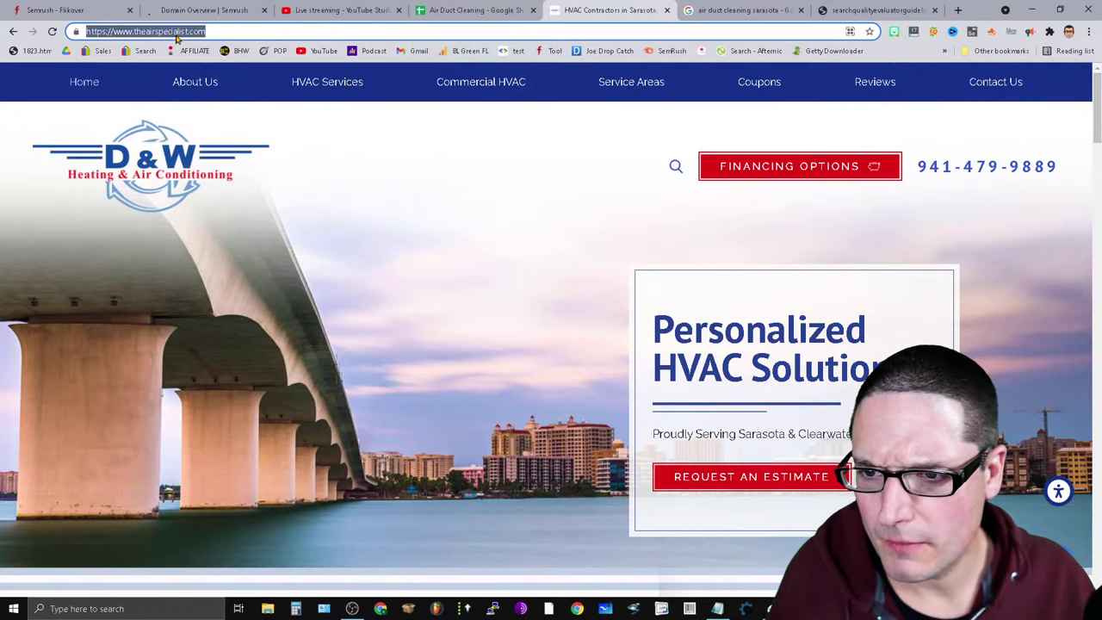
{"action": "right_click", "coordinate": [176, 37]}
{"action": "left_click", "coordinate": [226, 94]}
Run a Semrush Domain Overview for theairspecialist.com: Authority Score 20, 854 backlinks.
{"action": "key", "text": "ctrl+2"}
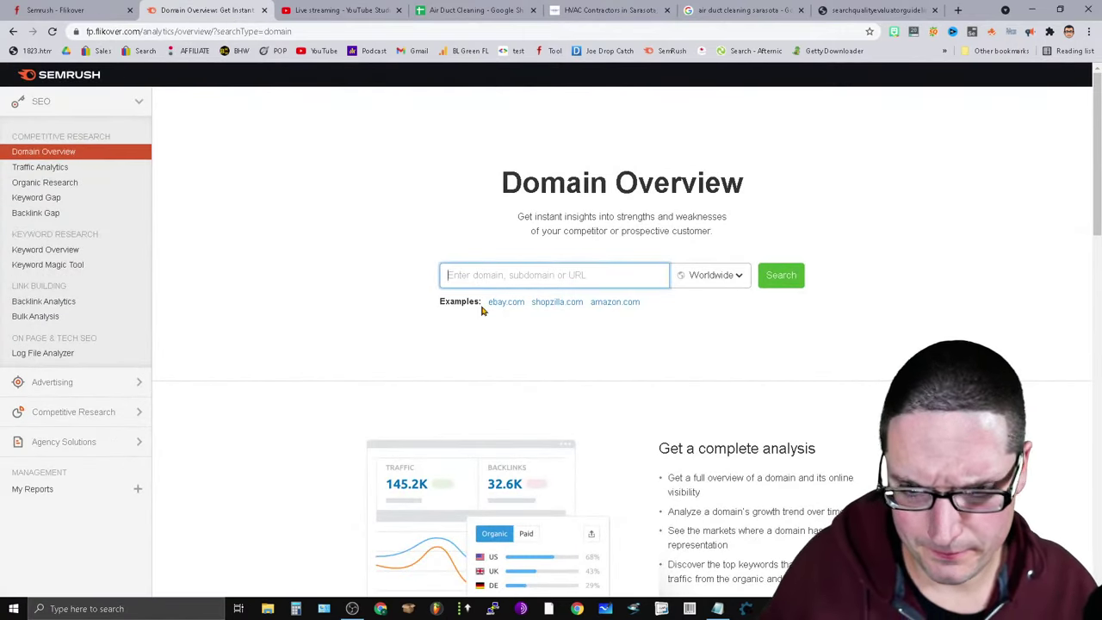
{"action": "key", "text": "ctrl+v"}
{"action": "key", "text": "Return"}
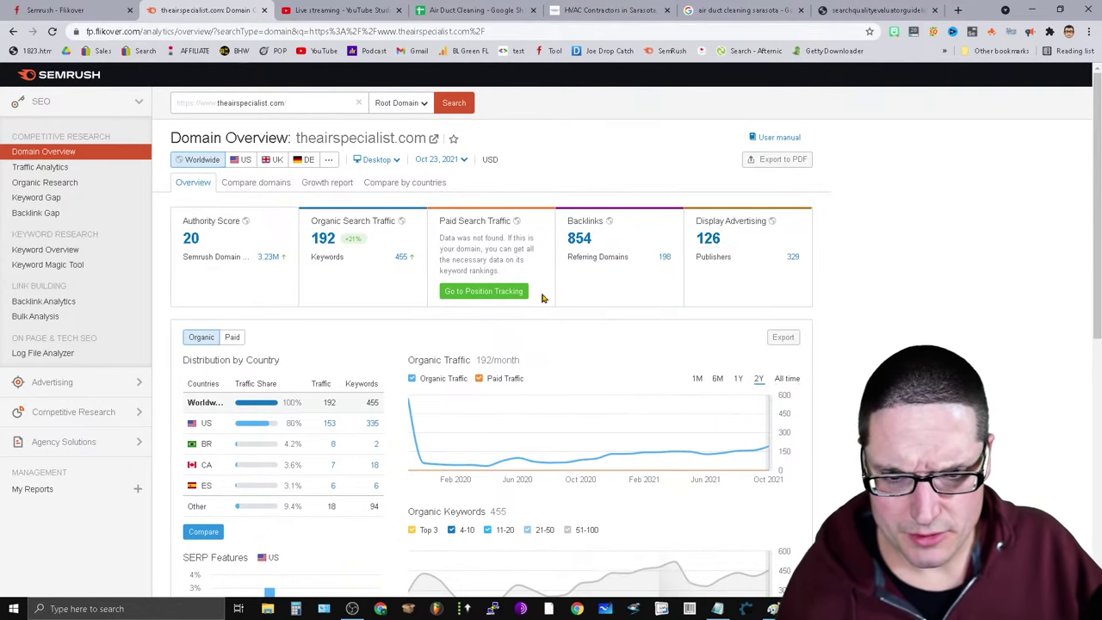
{"action": "scroll", "coordinate": [691, 473], "scroll_direction": "down", "scroll_amount": 4}
{"action": "scroll", "coordinate": [646, 469], "scroll_direction": "up", "scroll_amount": 2}
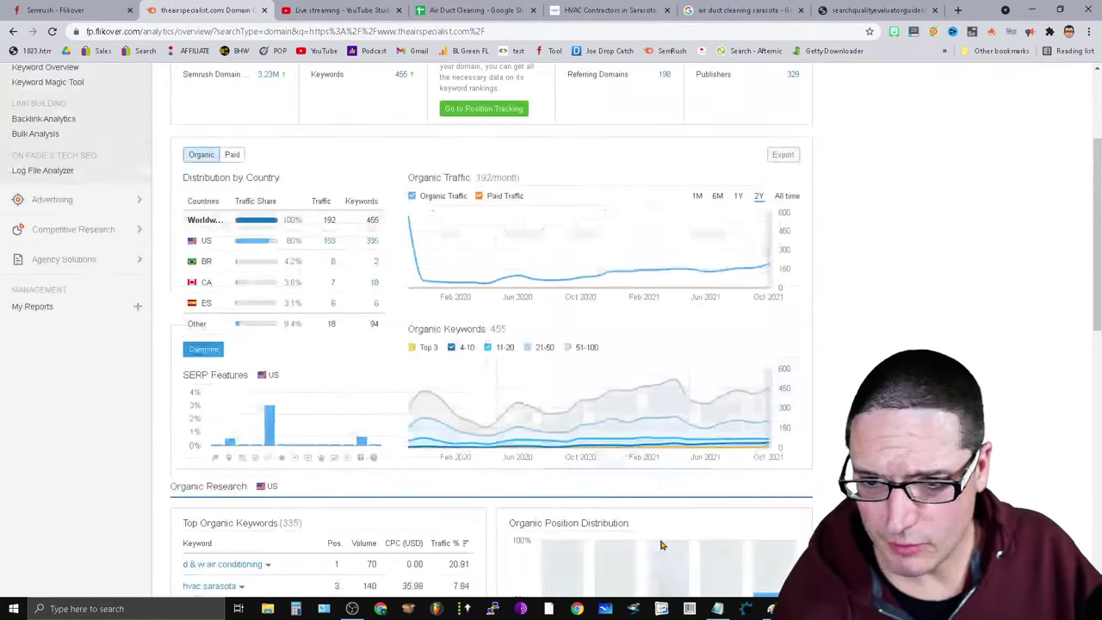
{"action": "scroll", "coordinate": [572, 499], "scroll_direction": "down", "scroll_amount": 2}
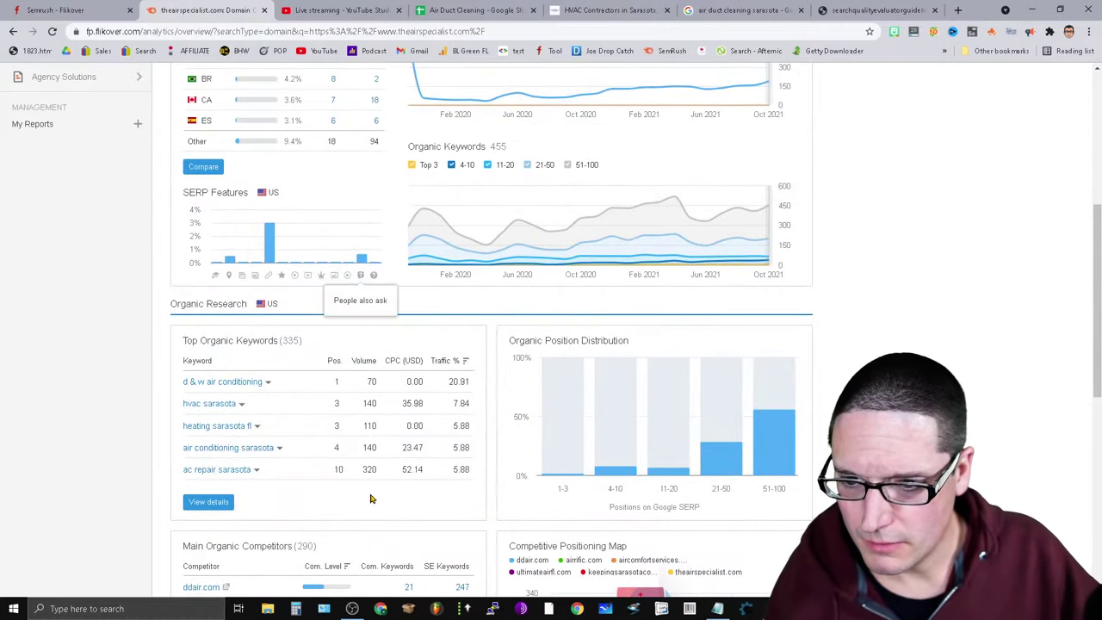
{"action": "scroll", "coordinate": [741, 318], "scroll_direction": "up", "scroll_amount": 4}
Filter the referring domains to Authority Score 81–90, then 71–80, and expand superpages.com's backlinks.
{"action": "left_click", "coordinate": [664, 258]}
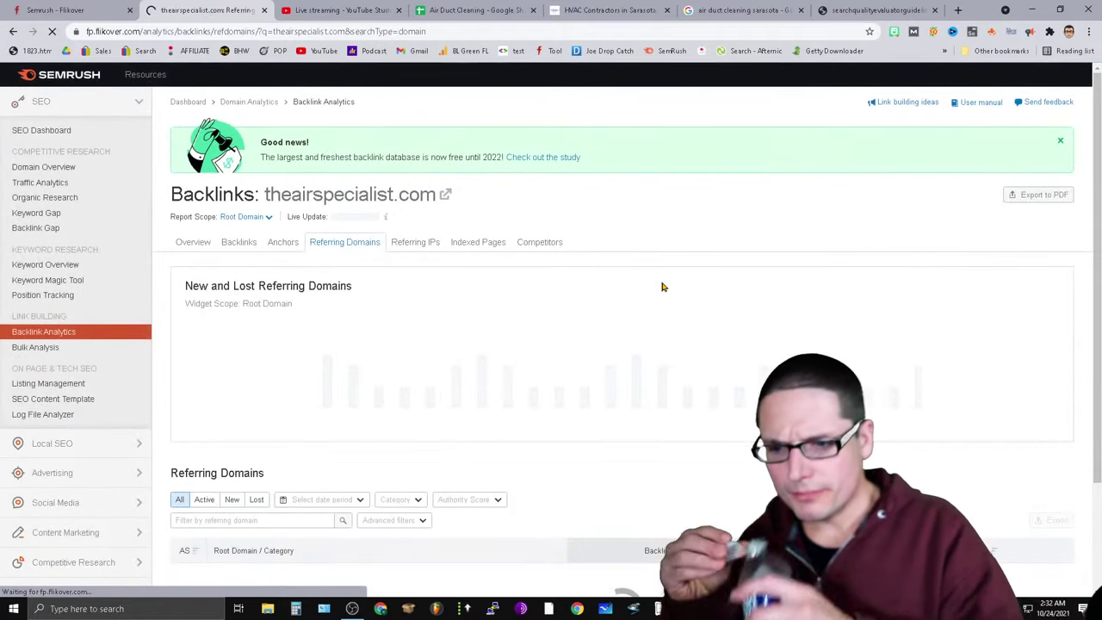
{"action": "scroll", "coordinate": [576, 476], "scroll_direction": "down", "scroll_amount": 2}
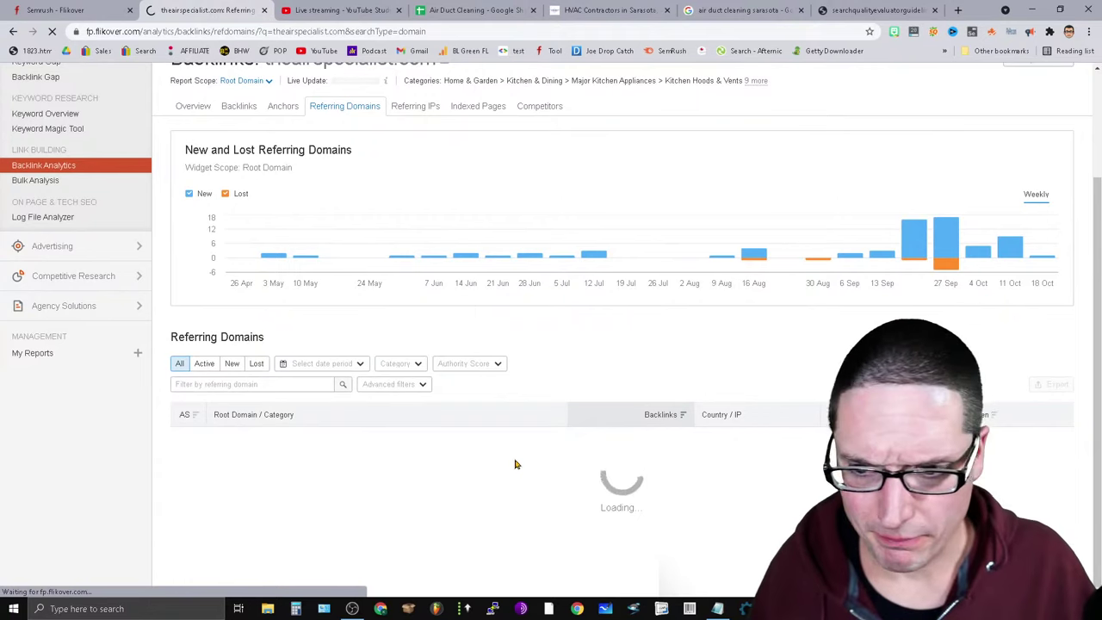
{"action": "scroll", "coordinate": [353, 483], "scroll_direction": "down", "scroll_amount": 3}
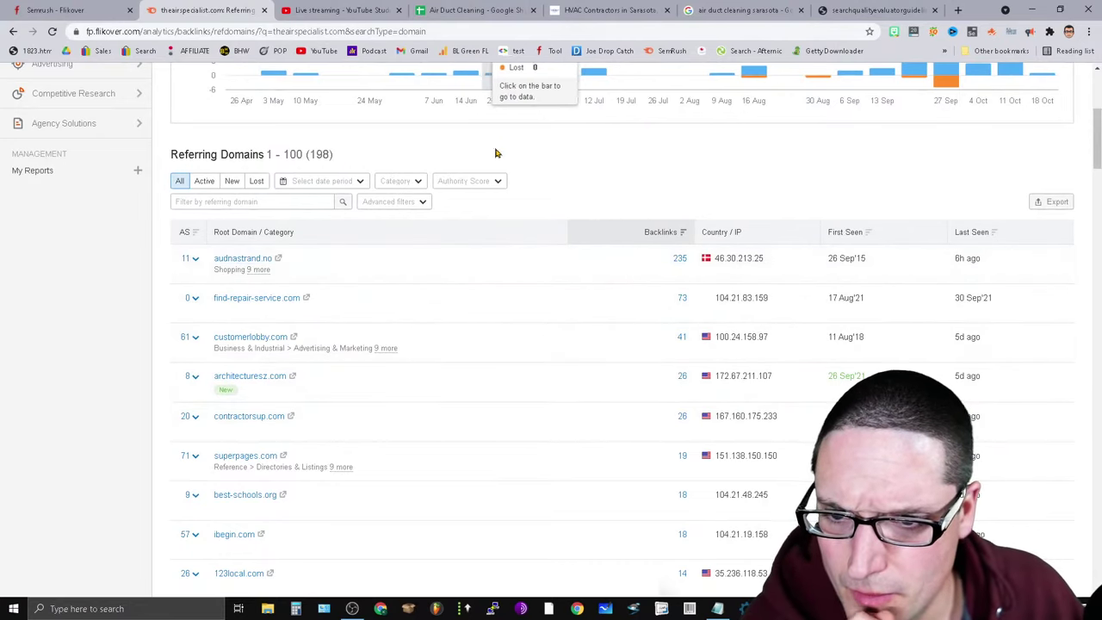
{"action": "left_click", "coordinate": [498, 184]}
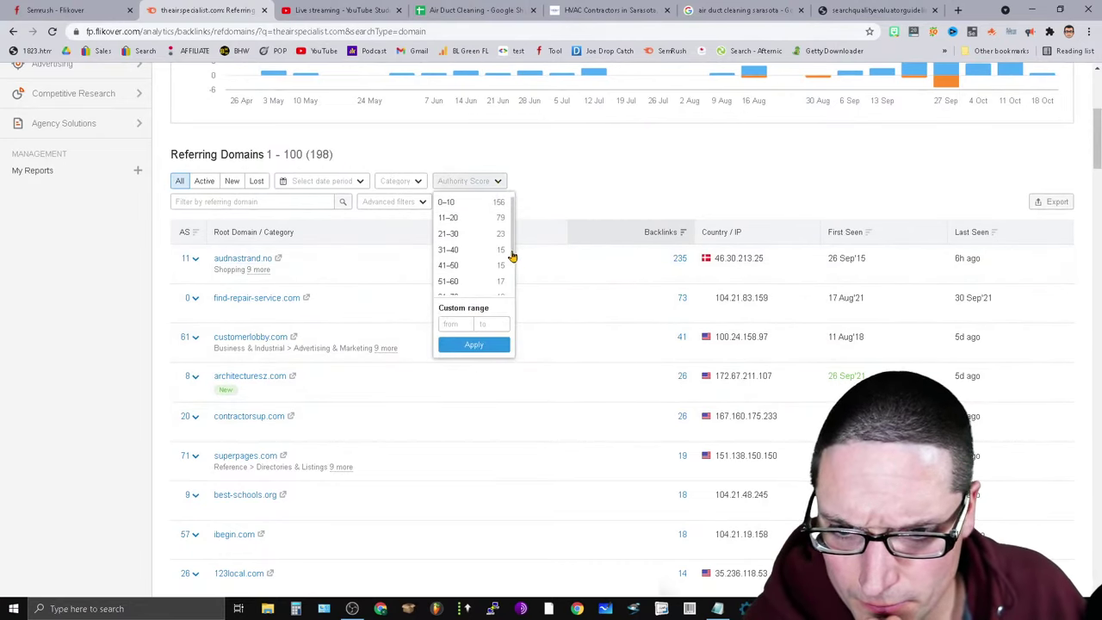
{"action": "left_click_drag", "start_coordinate": [514, 257], "coordinate": [517, 296]}
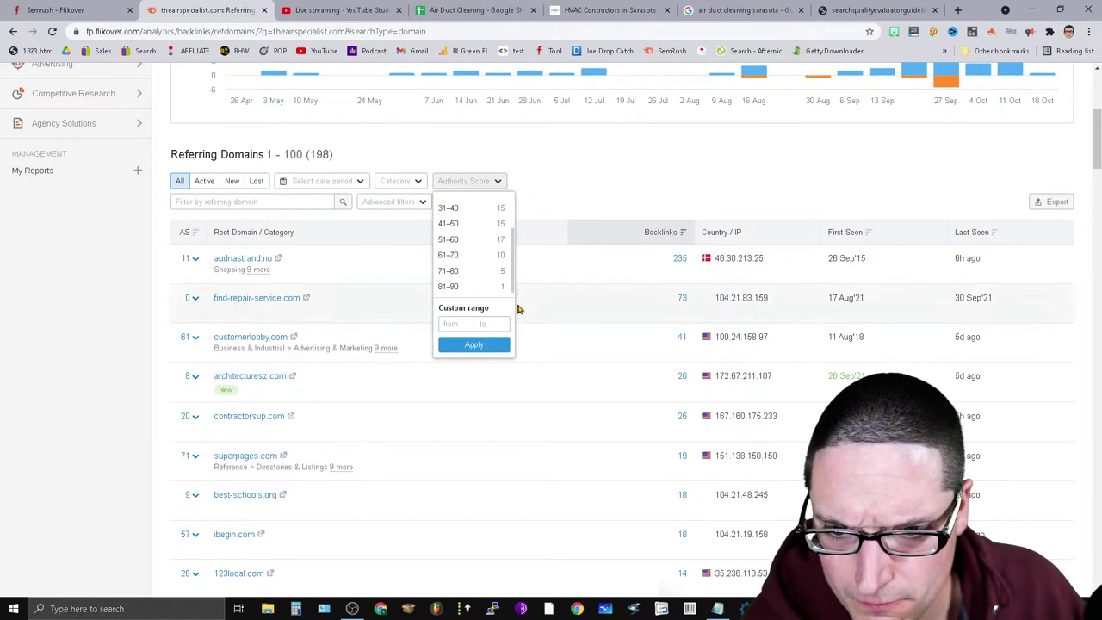
{"action": "left_click", "coordinate": [451, 287]}
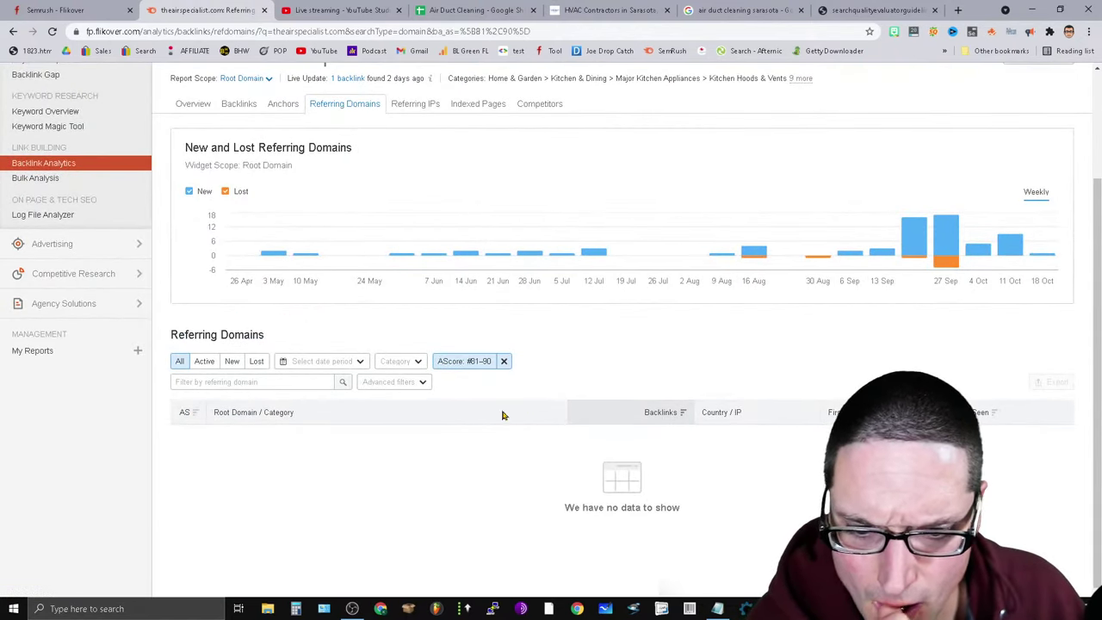
{"action": "left_click", "coordinate": [470, 366]}
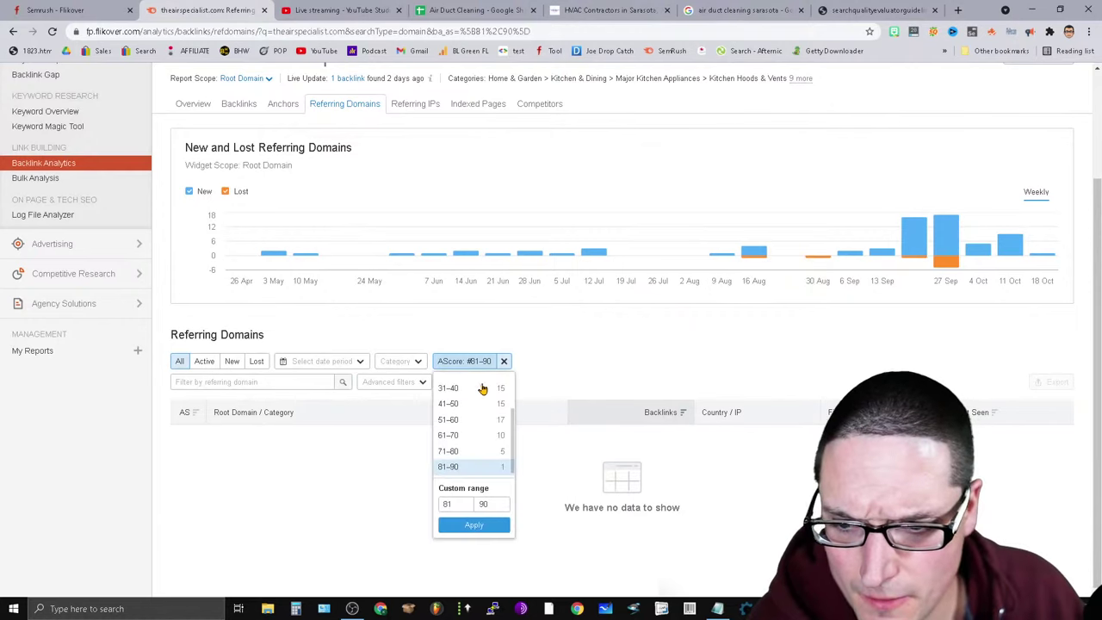
{"action": "left_click", "coordinate": [470, 451]}
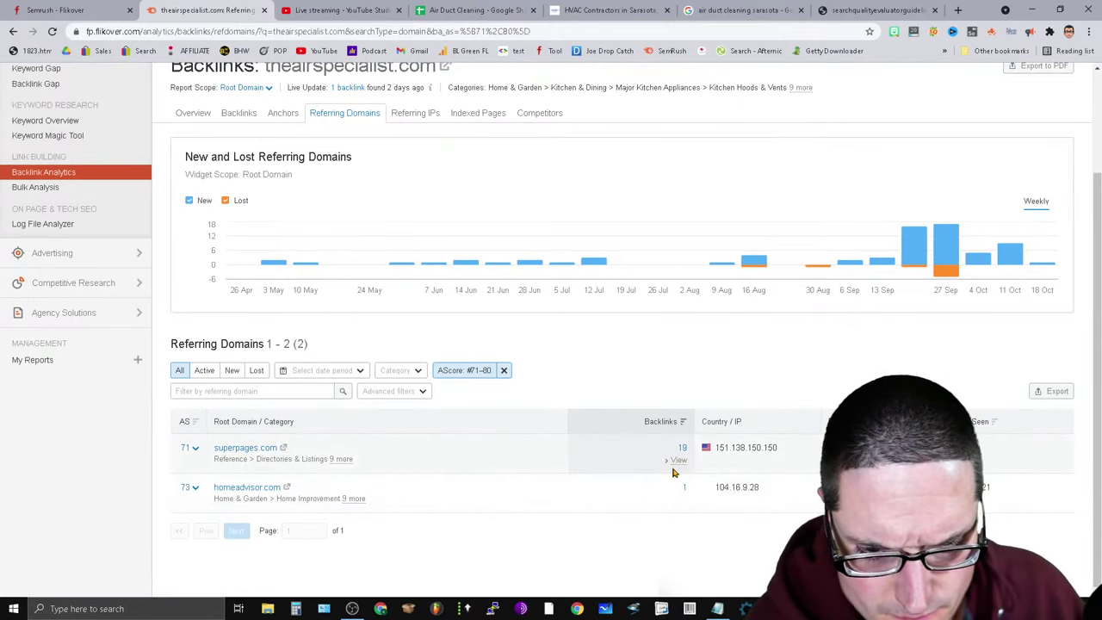
{"action": "left_click", "coordinate": [677, 461]}
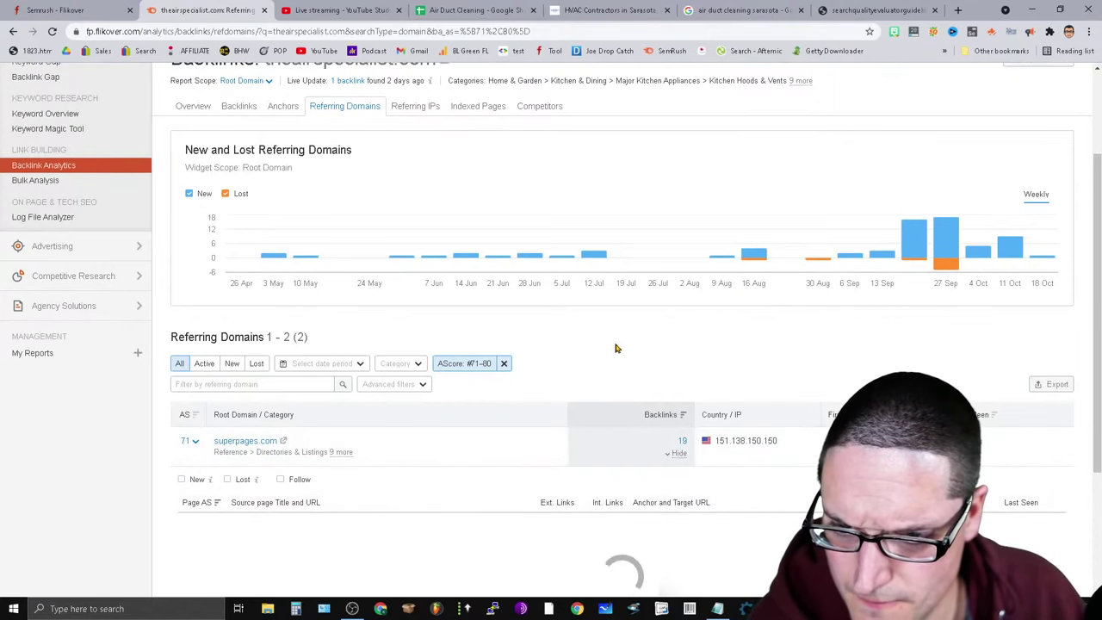
{"action": "scroll", "coordinate": [335, 478], "scroll_direction": "down", "scroll_amount": 2}
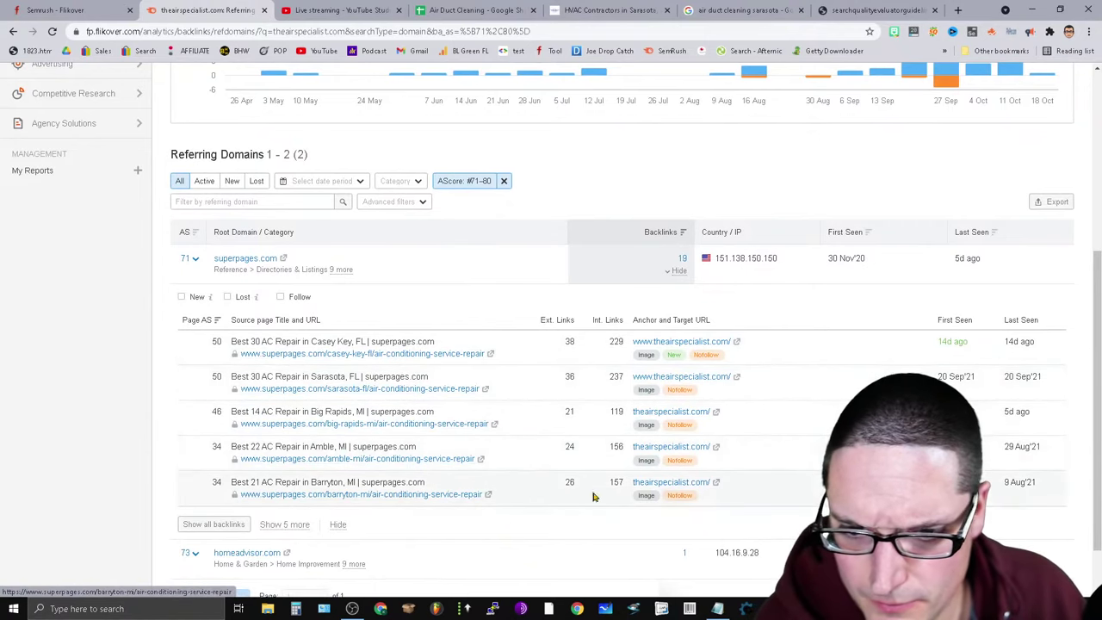
Narrow the Authority Score filter to 61–70, then 51–60, reviewing the seven domains listed.
{"action": "left_click", "coordinate": [480, 185]}
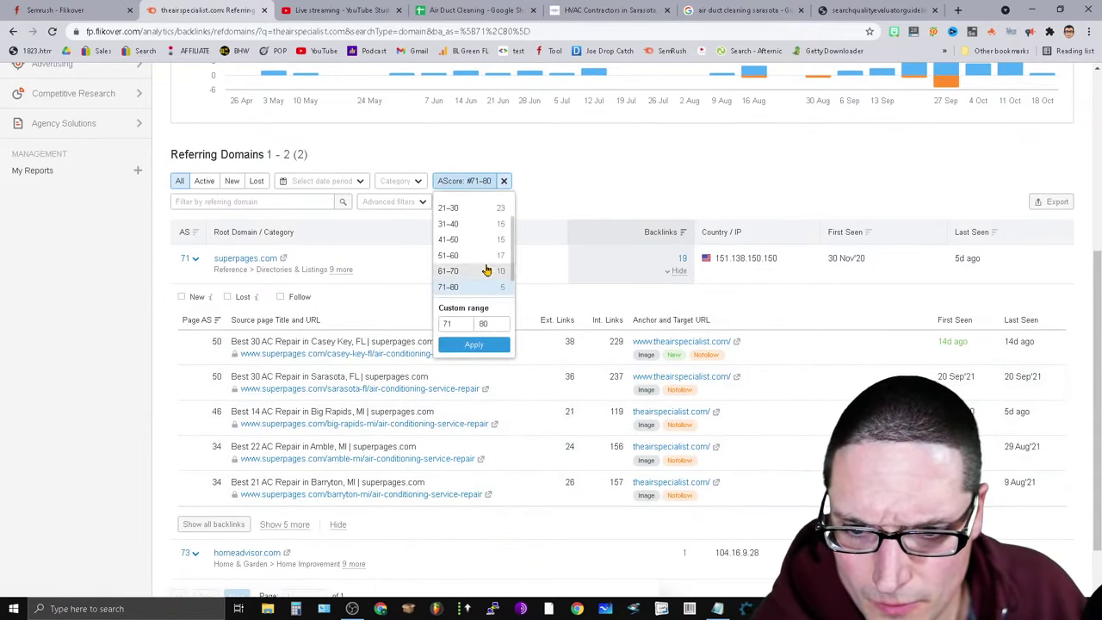
{"action": "left_click", "coordinate": [479, 272]}
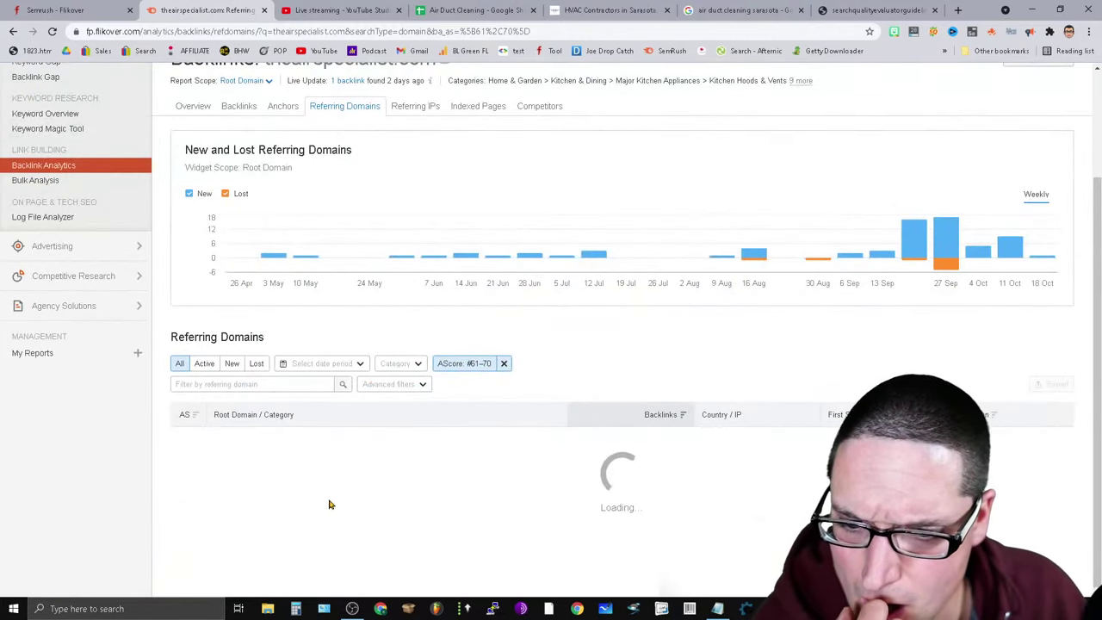
{"action": "scroll", "coordinate": [592, 526], "scroll_direction": "down", "scroll_amount": 1}
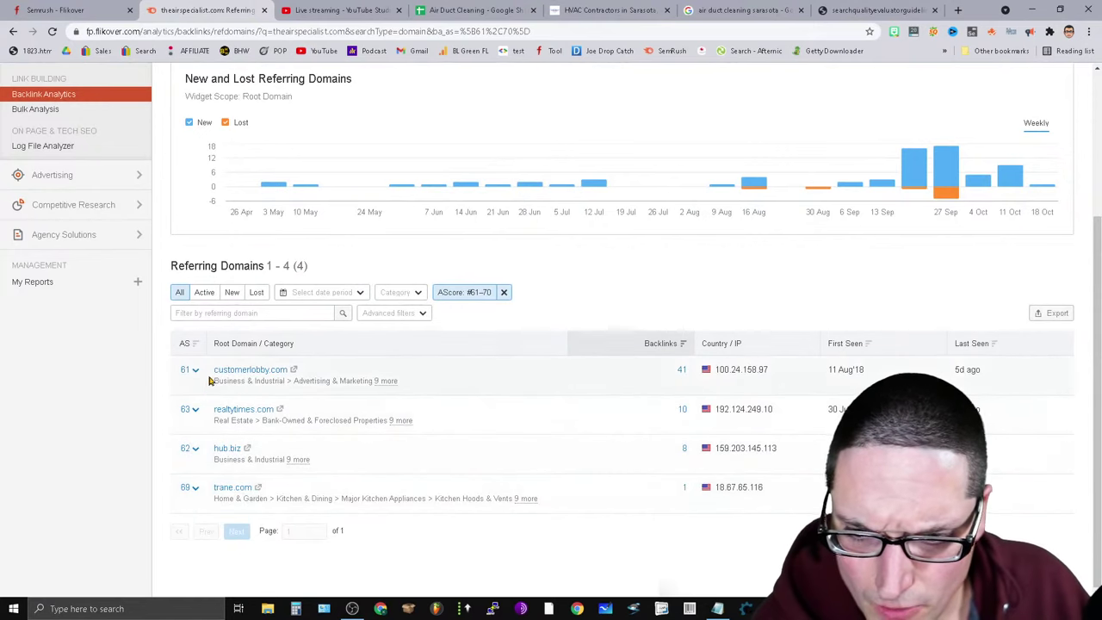
{"action": "left_click", "coordinate": [465, 293]}
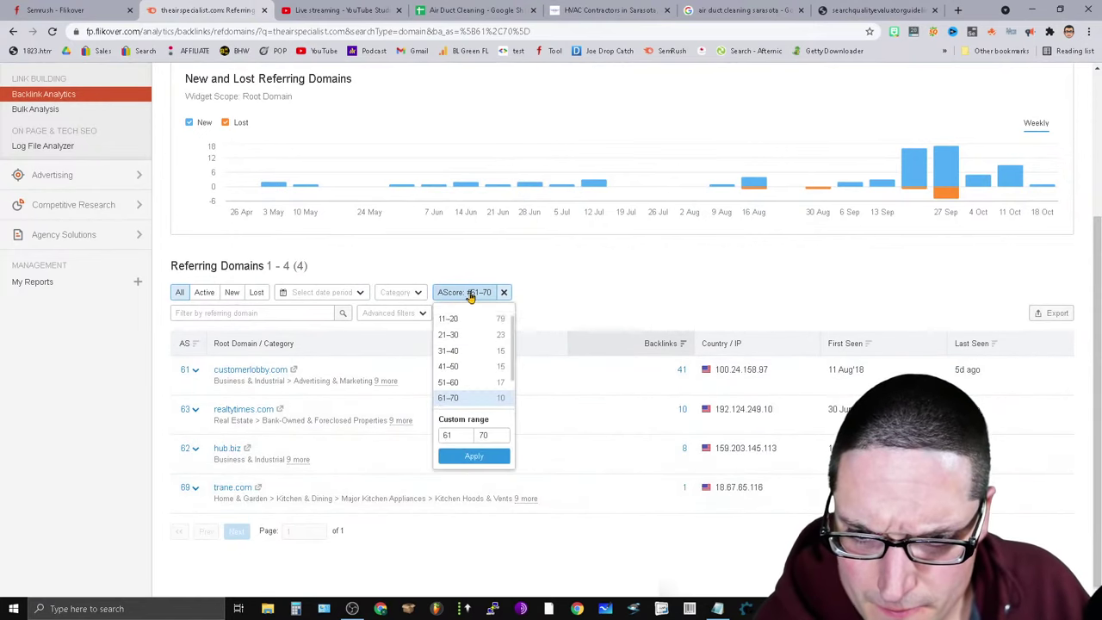
{"action": "left_click", "coordinate": [475, 382]}
{"action": "scroll", "coordinate": [602, 447], "scroll_direction": "down", "scroll_amount": 1}
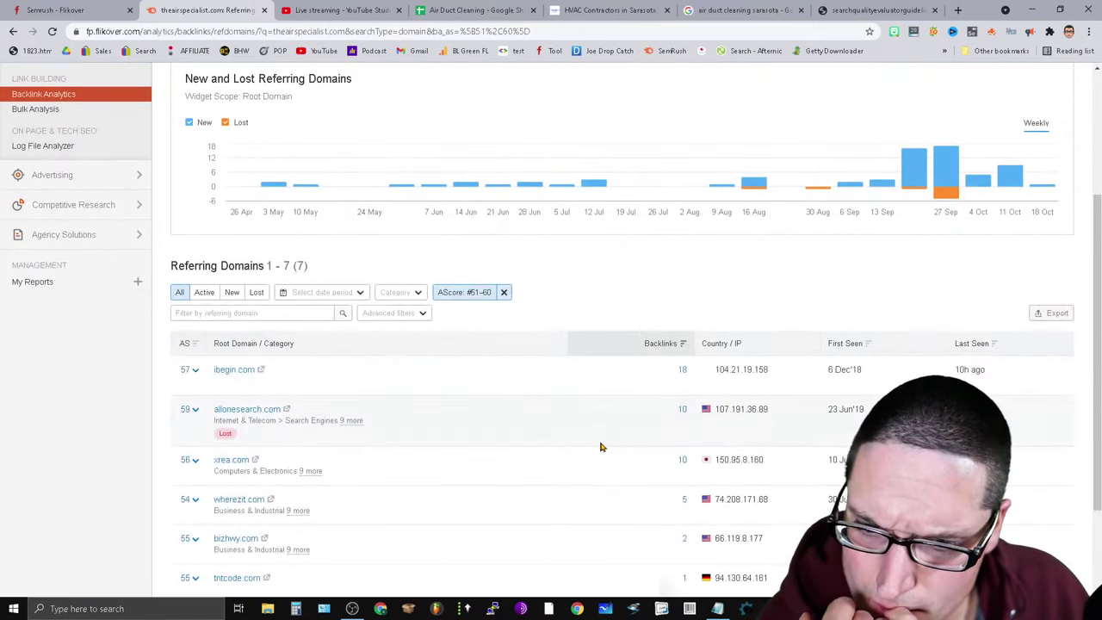
{"action": "scroll", "coordinate": [480, 416], "scroll_direction": "down", "scroll_amount": 2}
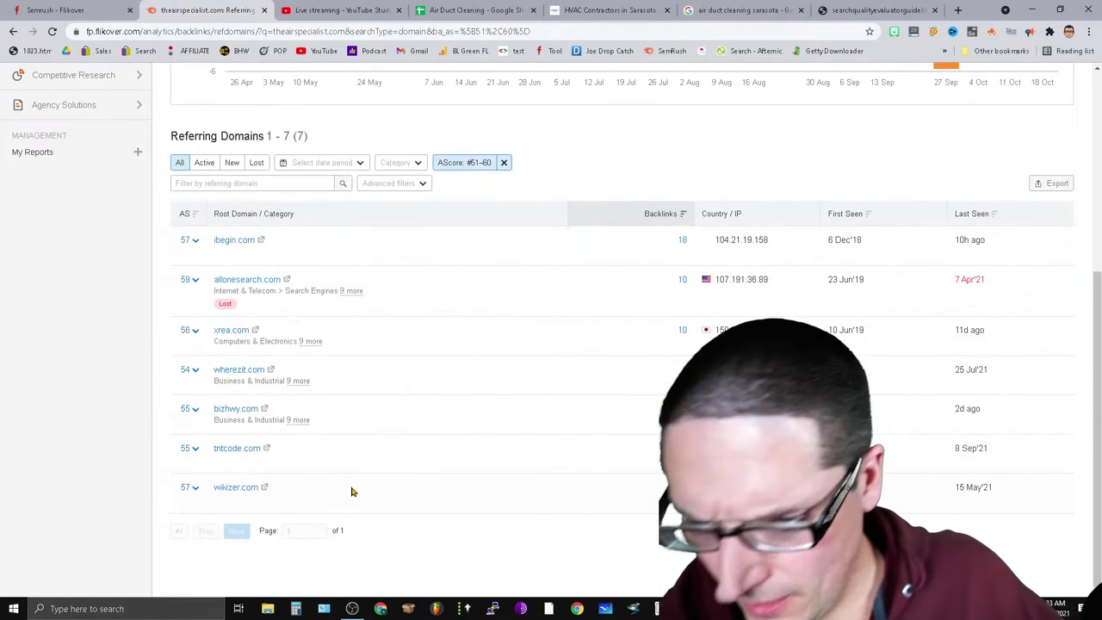
Open T.I.E.S. 360's website from the Sarasota results, copy the ties360.com address, and return to Semrush.
{"action": "left_click", "coordinate": [745, 10]}
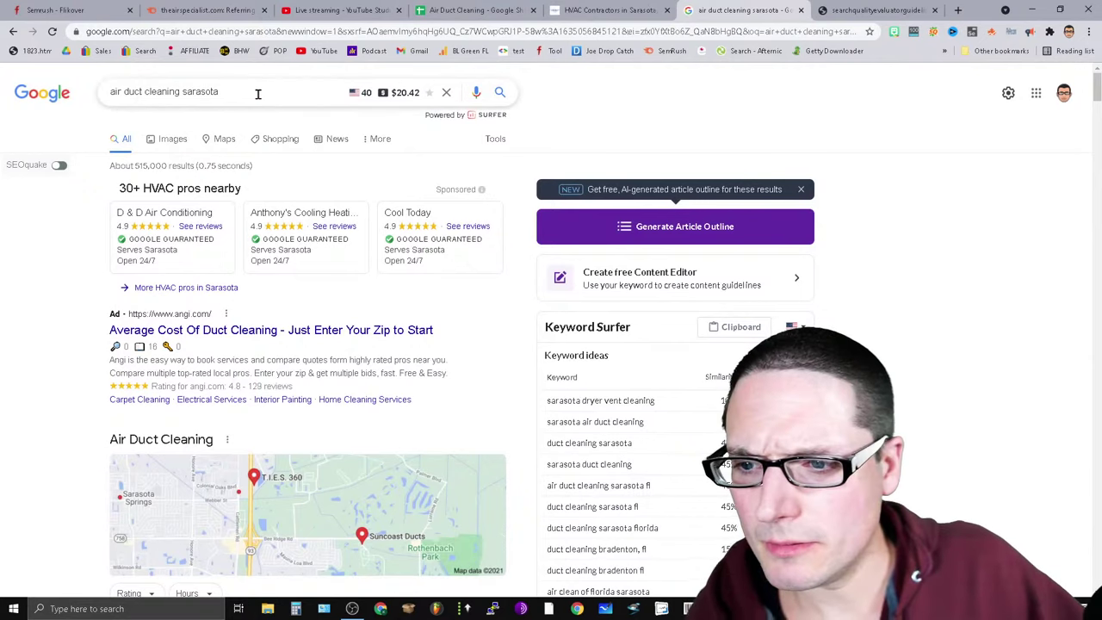
{"action": "left_click_drag", "start_coordinate": [256, 93], "coordinate": [53, 158]}
{"action": "scroll", "coordinate": [305, 443], "scroll_direction": "down", "scroll_amount": 5}
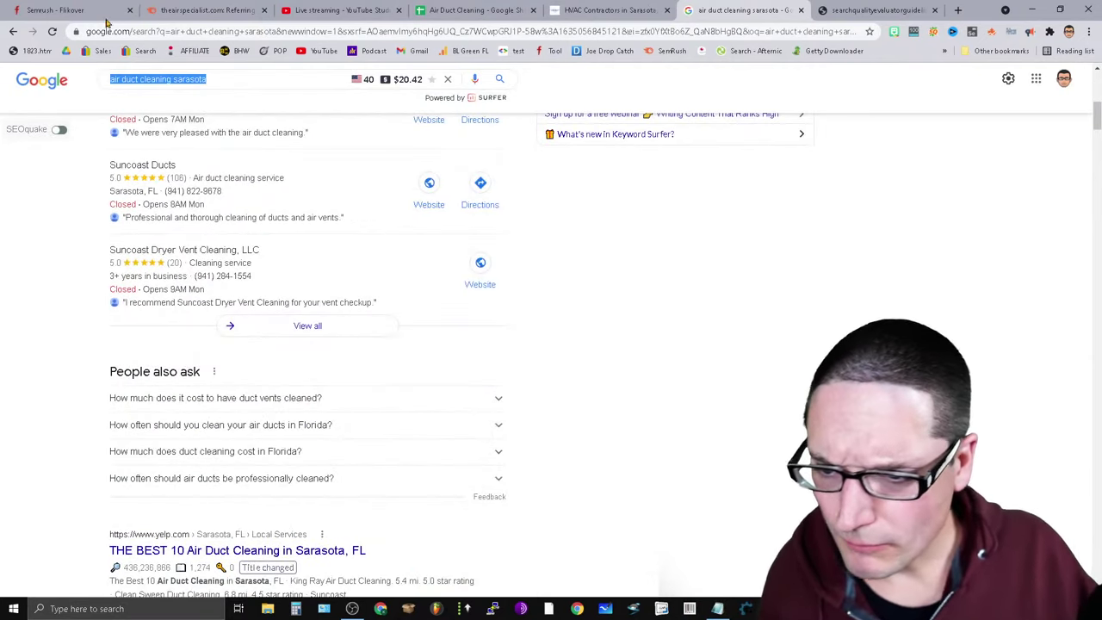
{"action": "scroll", "coordinate": [230, 318], "scroll_direction": "up", "scroll_amount": 2}
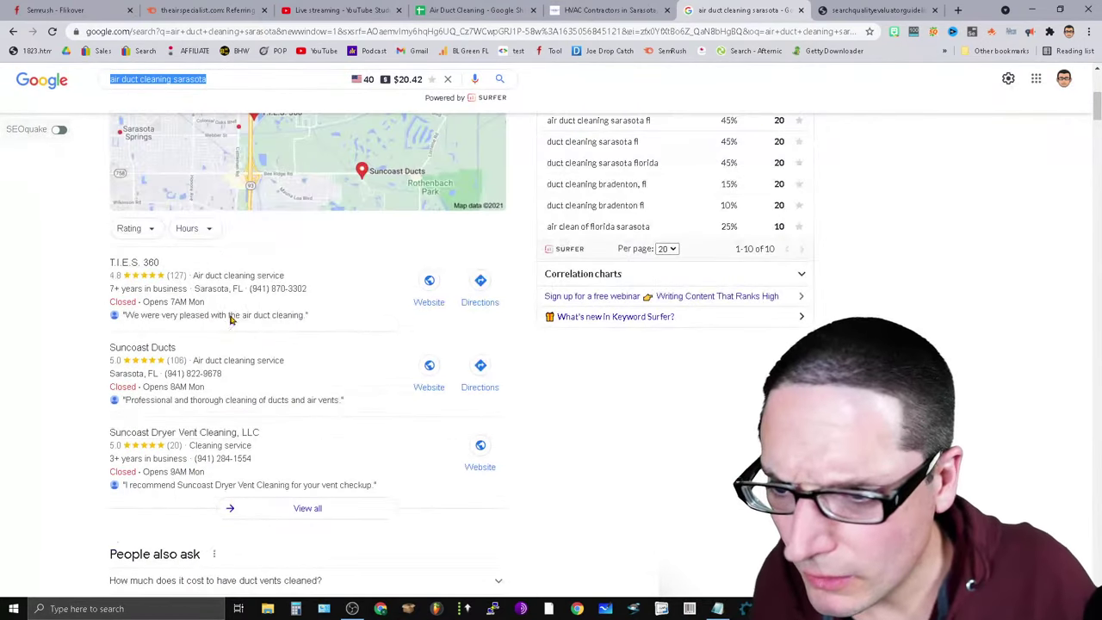
{"action": "left_click", "coordinate": [440, 291]}
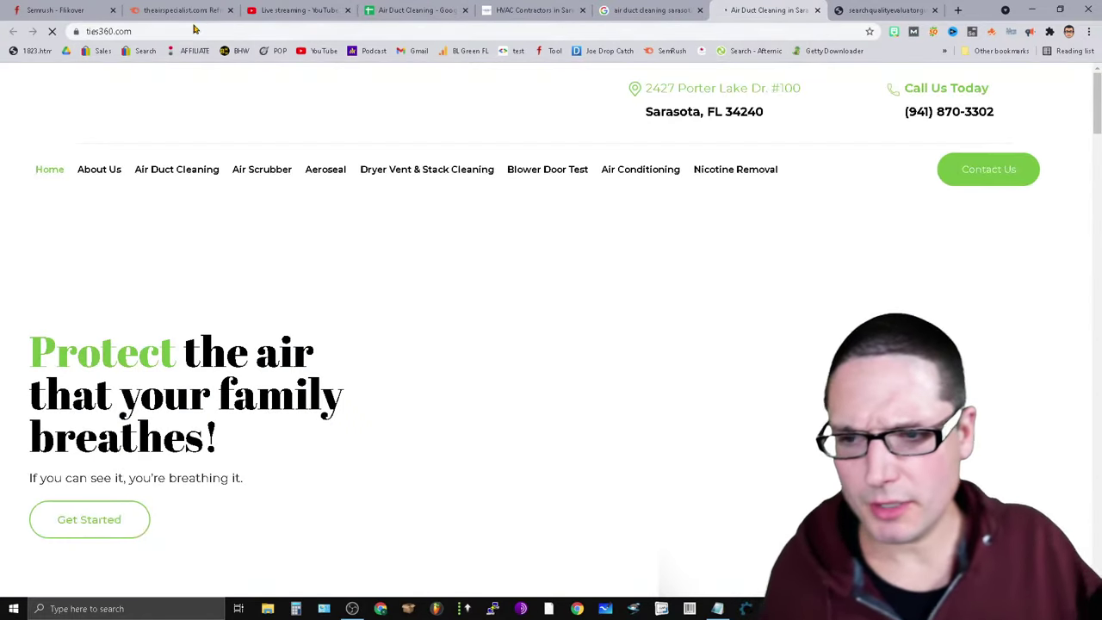
{"action": "left_click", "coordinate": [192, 31]}
{"action": "right_click", "coordinate": [192, 31]}
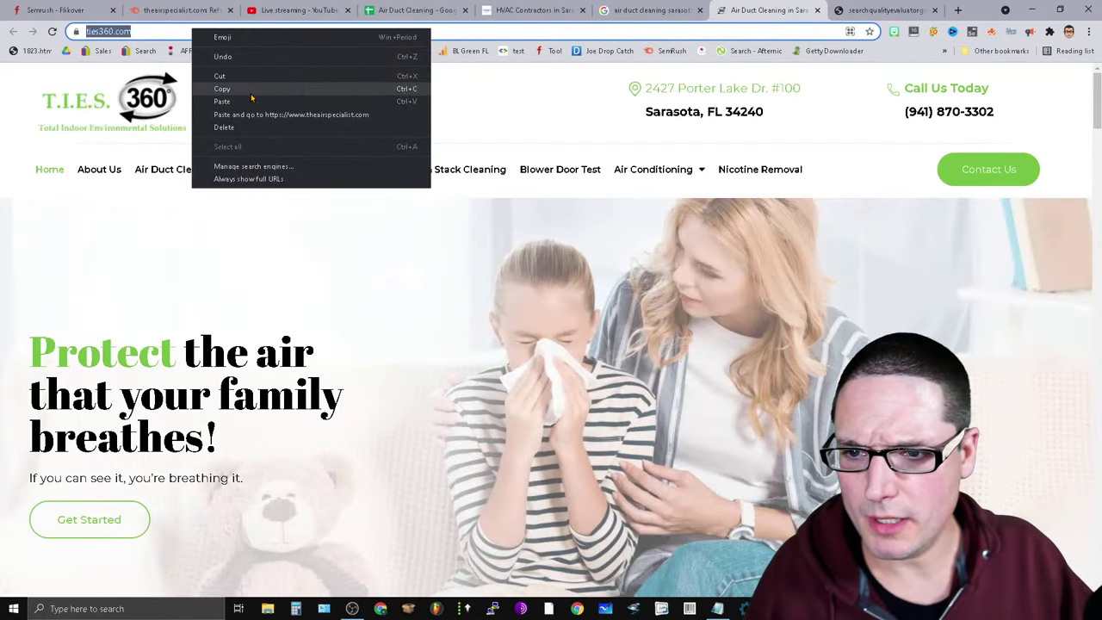
{"action": "left_click", "coordinate": [251, 93]}
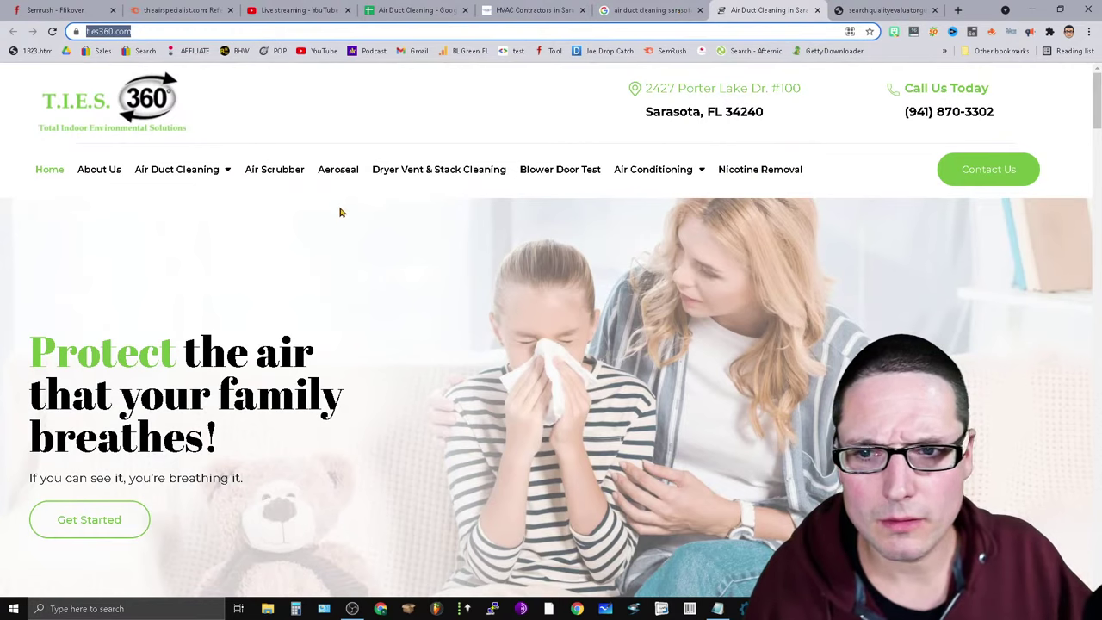
{"action": "key", "text": "ctrl+2"}
{"action": "scroll", "coordinate": [507, 490], "scroll_direction": "up", "scroll_amount": 3}
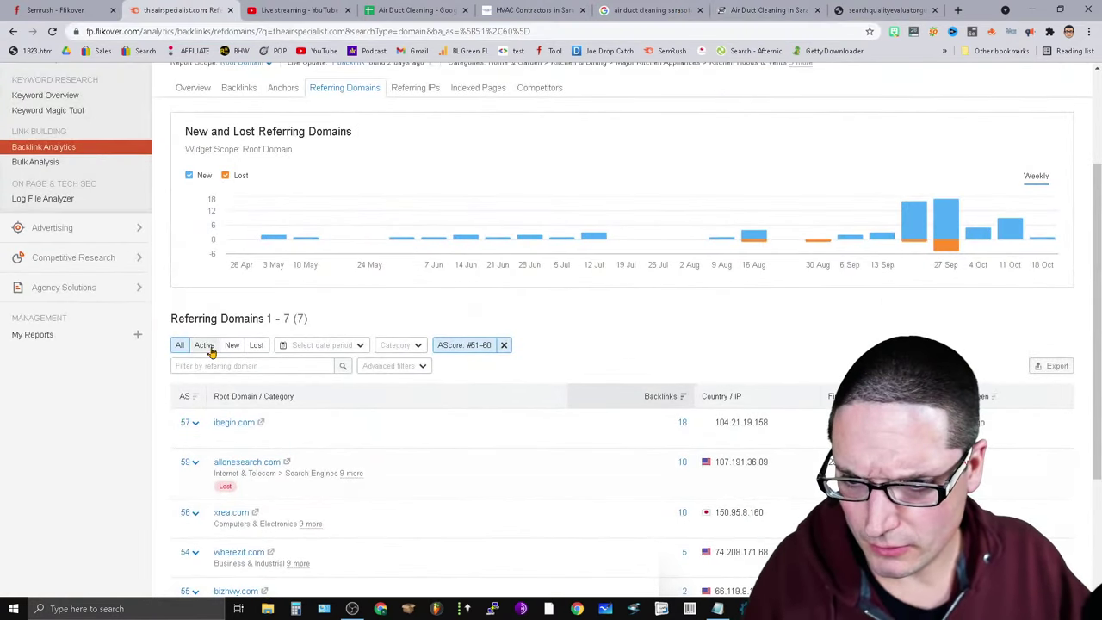
{"action": "scroll", "coordinate": [340, 450], "scroll_direction": "up", "scroll_amount": 3}
Review the anchor texts linking to theairspecialist.com in the backlinks report.
{"action": "left_click", "coordinate": [282, 245]}
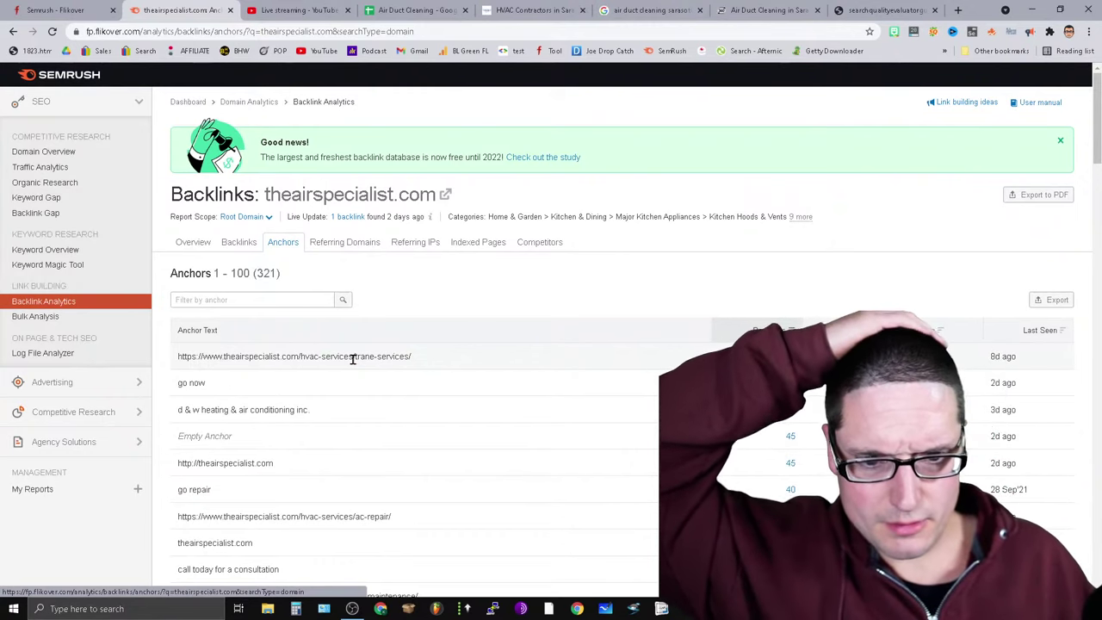
{"action": "scroll", "coordinate": [468, 401], "scroll_direction": "down", "scroll_amount": 4}
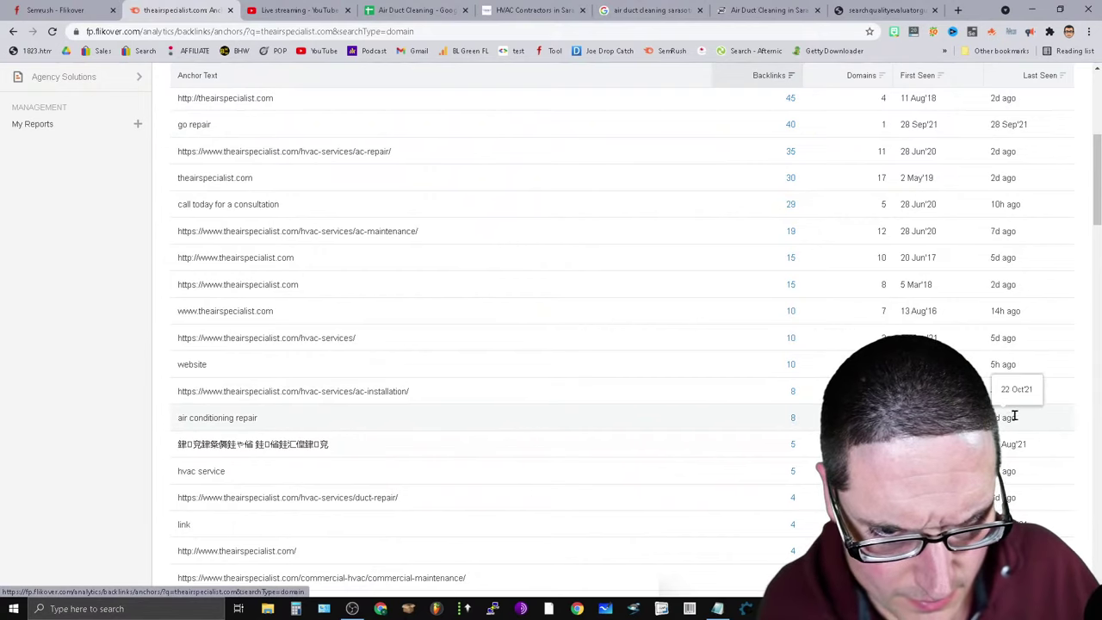
{"action": "left_click_drag", "start_coordinate": [1005, 418], "coordinate": [993, 417]}
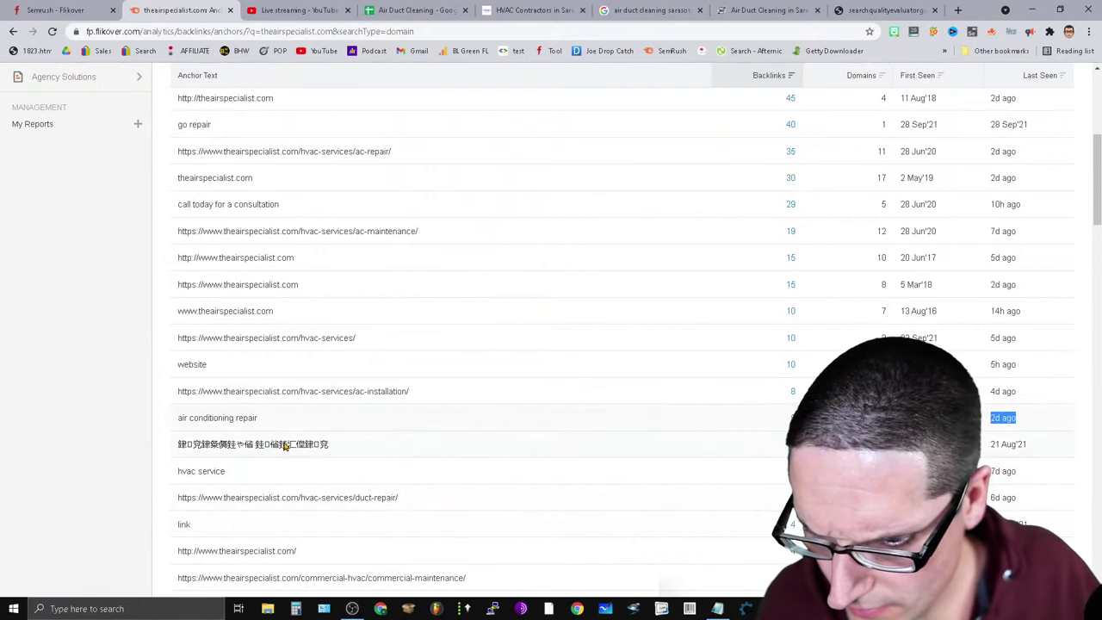
{"action": "left_click_drag", "start_coordinate": [148, 437], "coordinate": [130, 440]}
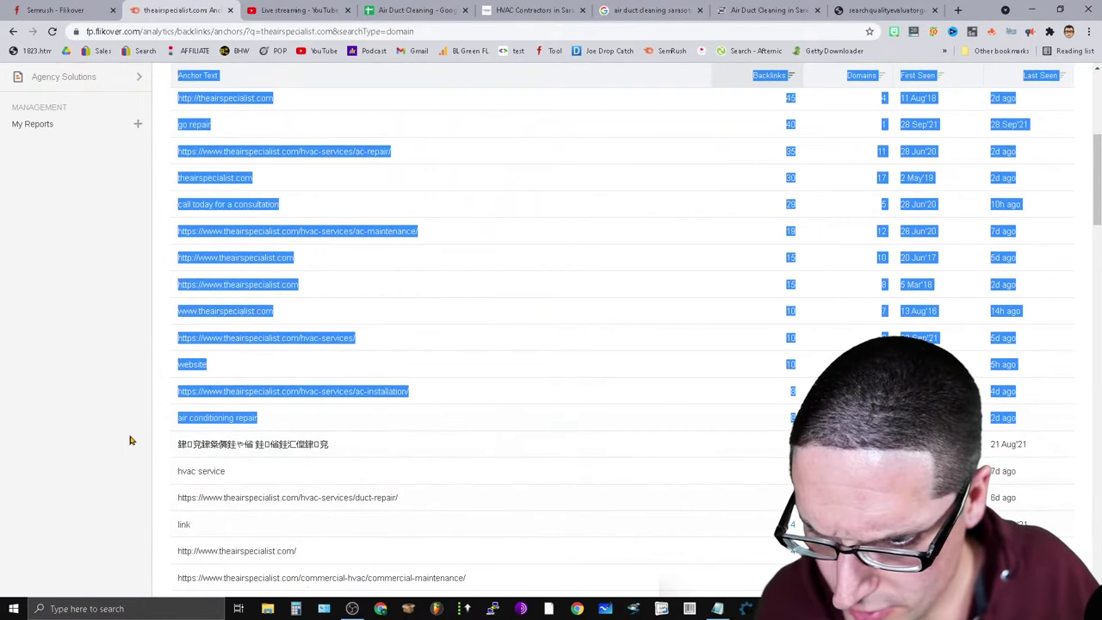
{"action": "left_click", "coordinate": [431, 450]}
{"action": "scroll", "coordinate": [451, 447], "scroll_direction": "down", "scroll_amount": 2}
{"action": "scroll", "coordinate": [451, 447], "scroll_direction": "down", "scroll_amount": 2}
{"action": "scroll", "coordinate": [434, 459], "scroll_direction": "up", "scroll_amount": 10}
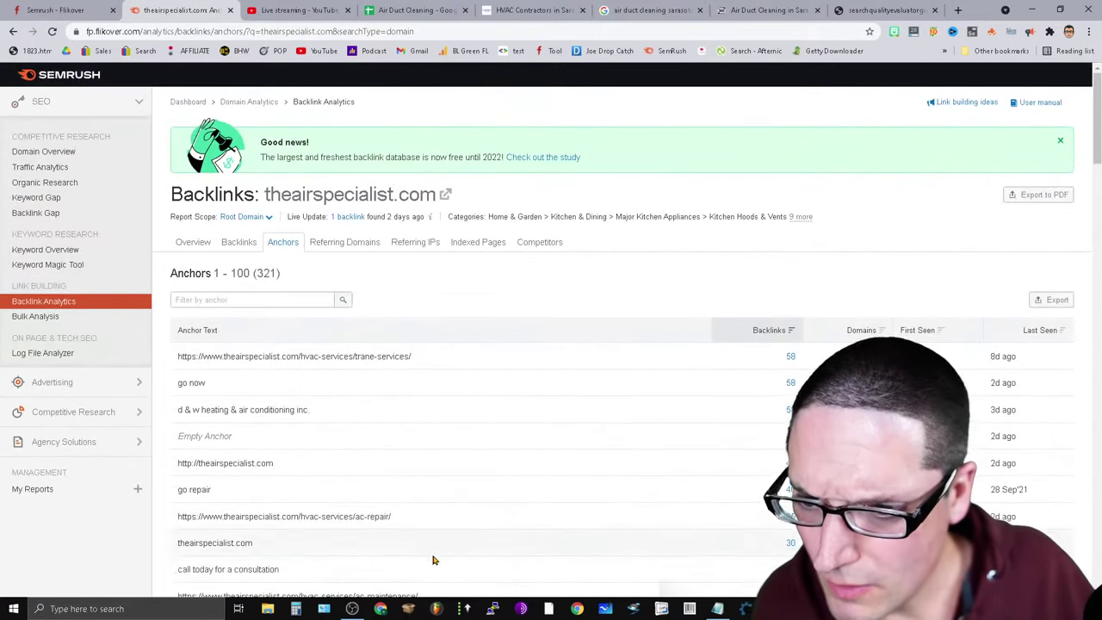
Browse the full list of 854 backlinks (498 follow, 358 nofollow), then go to Domain Overview.
{"action": "left_click", "coordinate": [245, 244]}
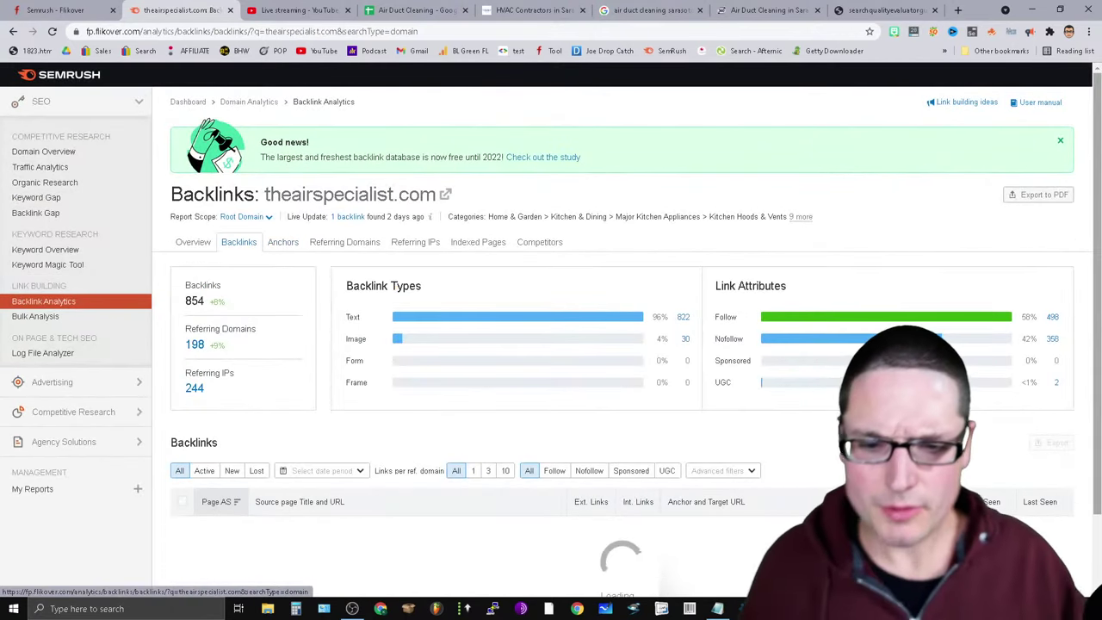
{"action": "scroll", "coordinate": [730, 445], "scroll_direction": "down", "scroll_amount": 1}
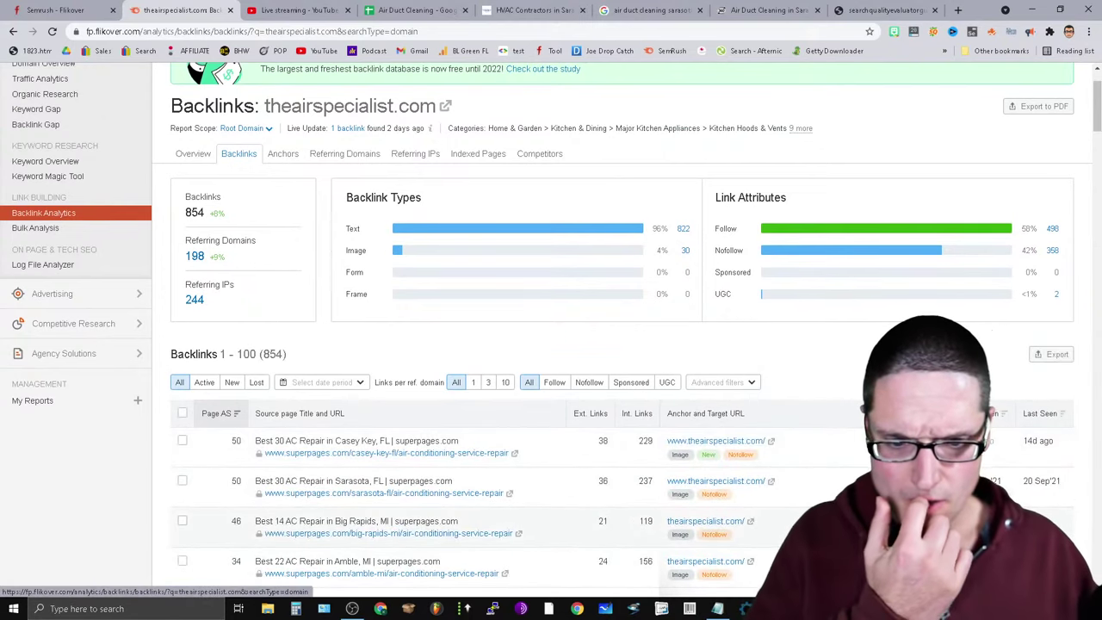
{"action": "scroll", "coordinate": [551, 344], "scroll_direction": "down", "scroll_amount": 6}
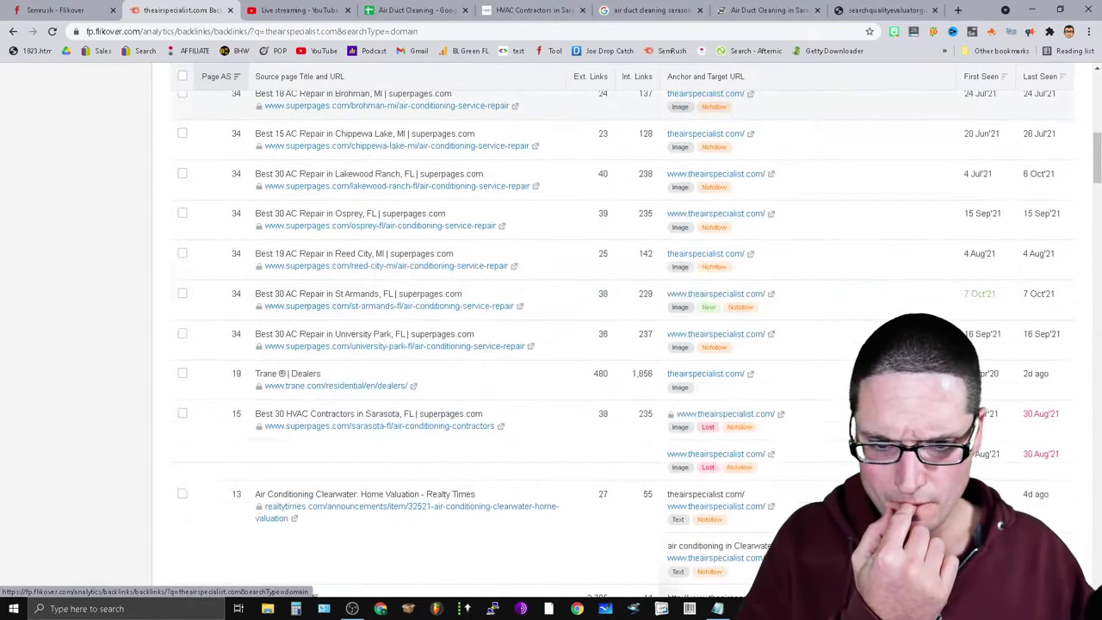
{"action": "scroll", "coordinate": [999, 526], "scroll_direction": "down", "scroll_amount": 4}
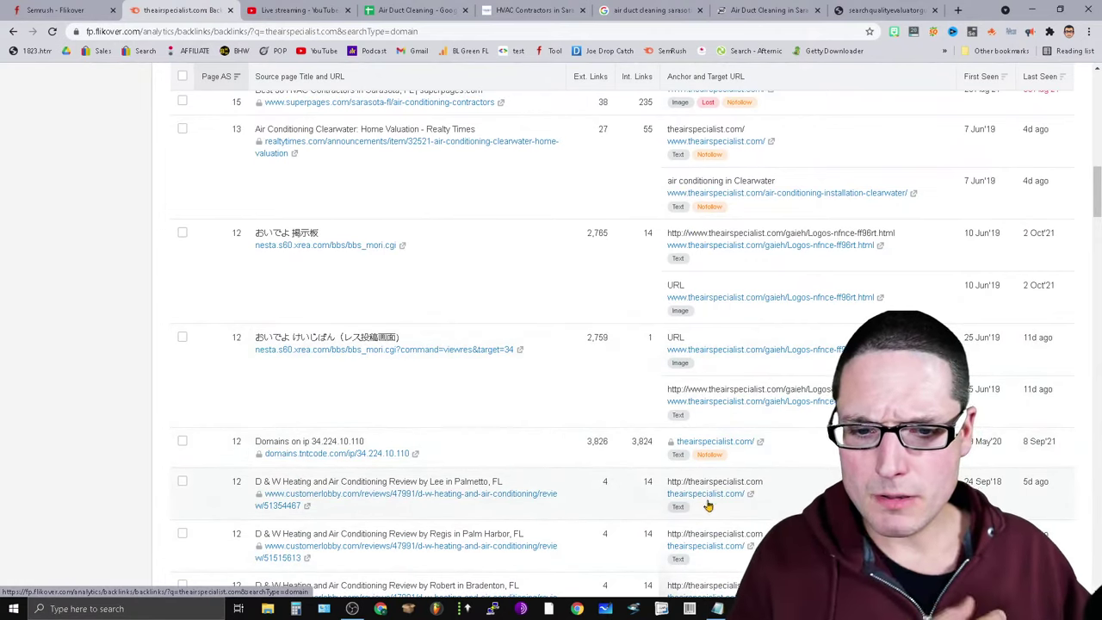
{"action": "scroll", "coordinate": [647, 460], "scroll_direction": "up", "scroll_amount": 15}
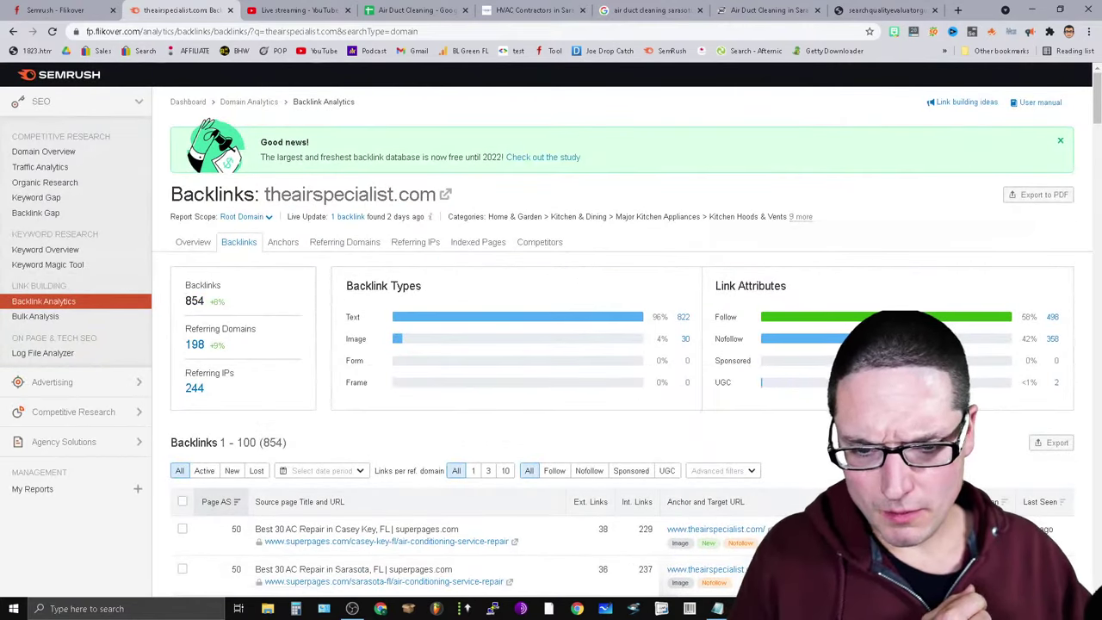
{"action": "scroll", "coordinate": [652, 551], "scroll_direction": "down", "scroll_amount": 15}
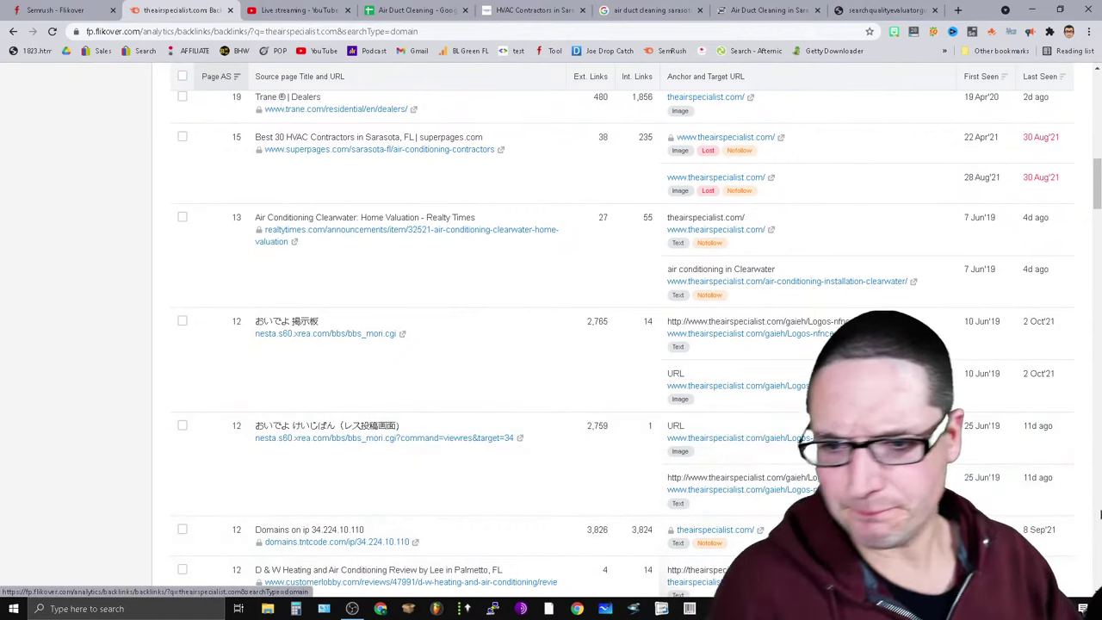
{"action": "scroll", "coordinate": [623, 525], "scroll_direction": "up", "scroll_amount": 7}
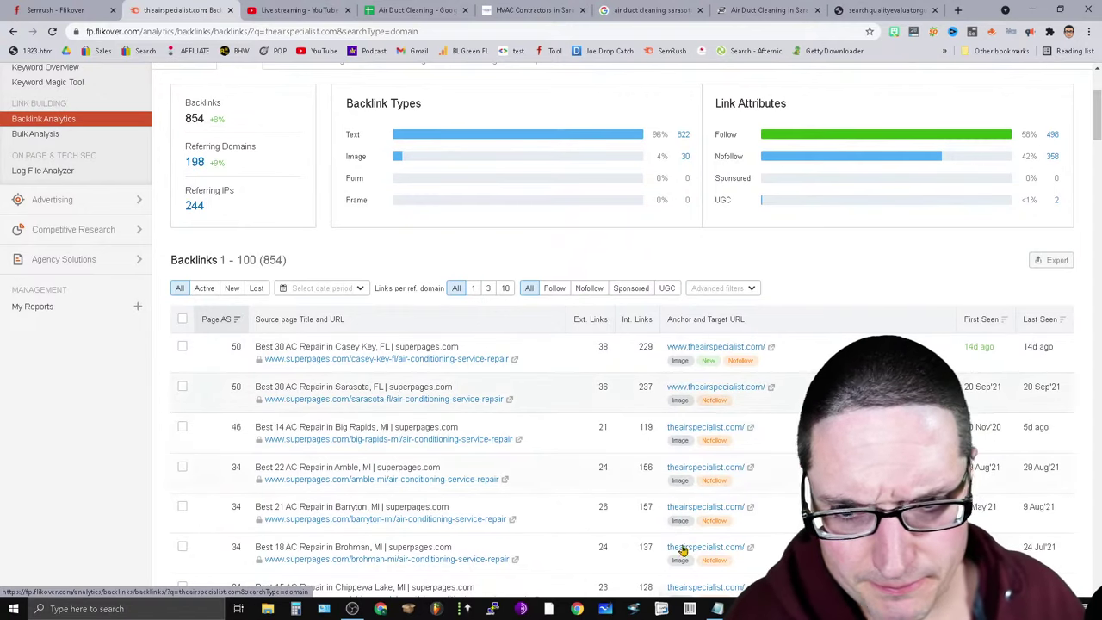
{"action": "scroll", "coordinate": [633, 584], "scroll_direction": "up", "scroll_amount": 3}
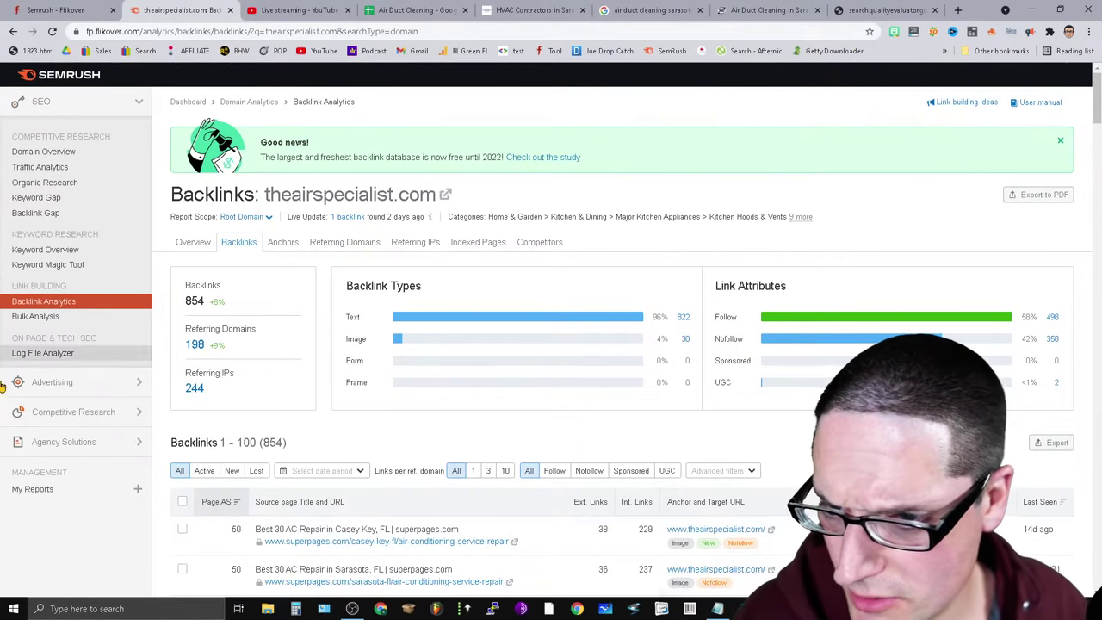
{"action": "left_click", "coordinate": [48, 166]}
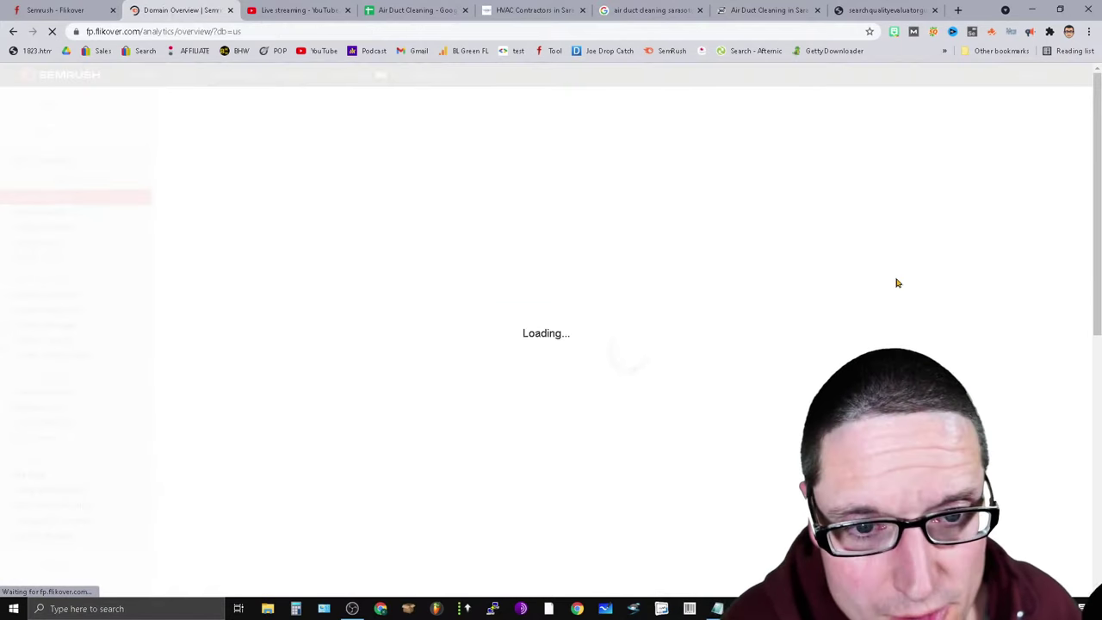
In the Air Duct Cleaning sheet, enter ORGANIC in A34 with the note 'GENERIC - 198 REF' in B34.
{"action": "left_click", "coordinate": [403, 10]}
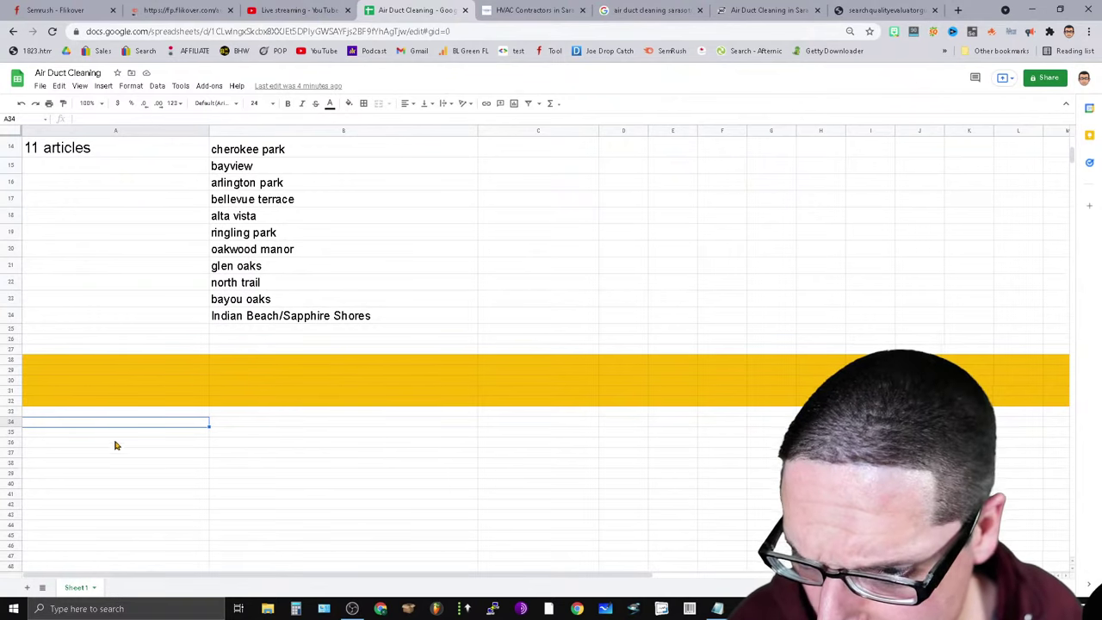
{"action": "type", "text": "o"}
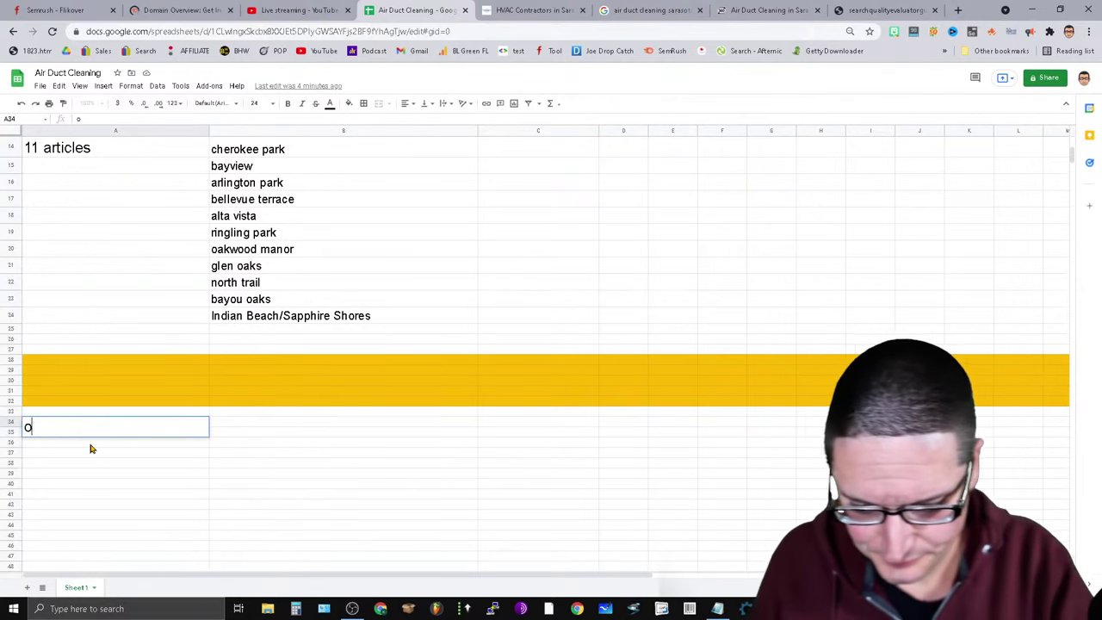
{"action": "type", "text": "RGANIC"}
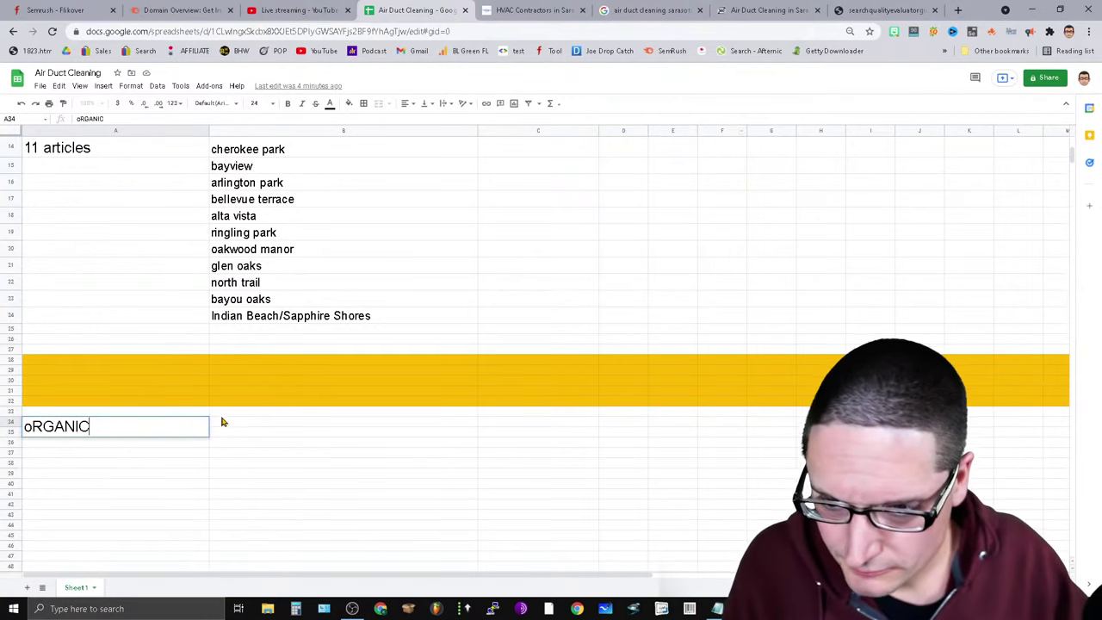
{"action": "left_click", "coordinate": [224, 426]}
{"action": "type", "text": "GENERIC - 198 REF"}
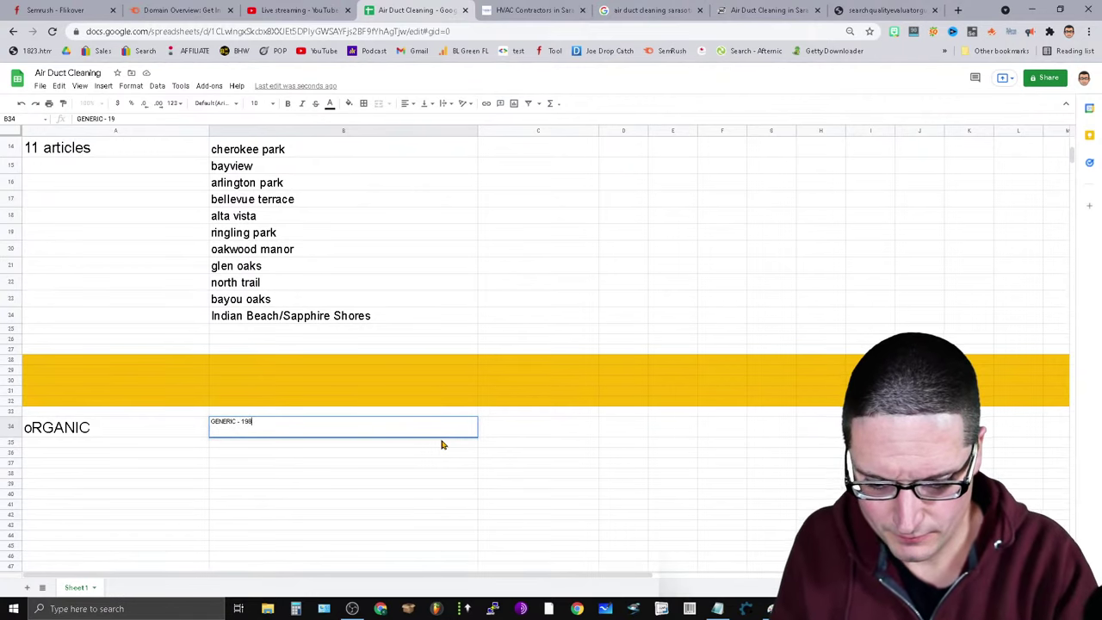
{"action": "left_click", "coordinate": [40, 447]}
Add MAPS in A35 and correct ORGANIC's capitalisation.
{"action": "type", "text": "MA"}
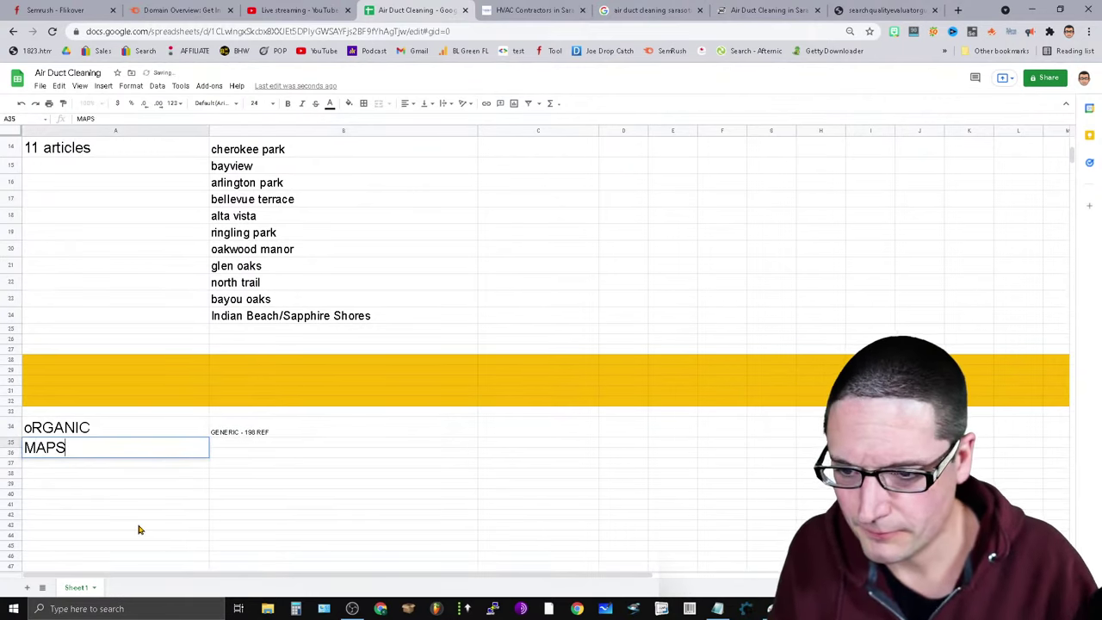
{"action": "type", "text": "PS"}
{"action": "left_click", "coordinate": [33, 436]}
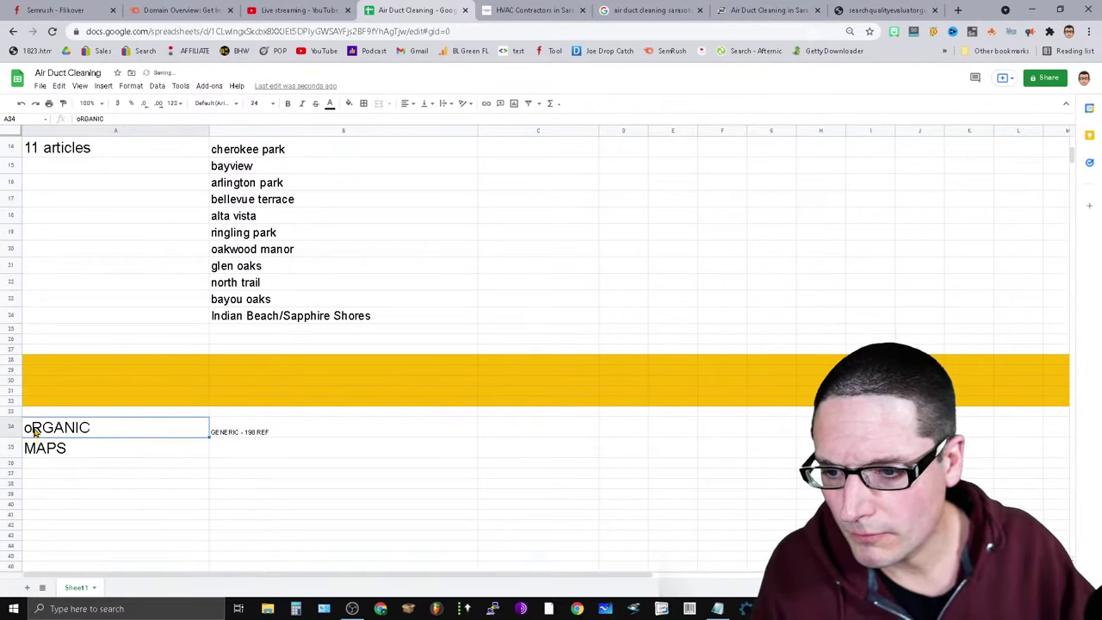
{"action": "double_click", "coordinate": [36, 434]}
{"action": "type", "text": "ORG"}
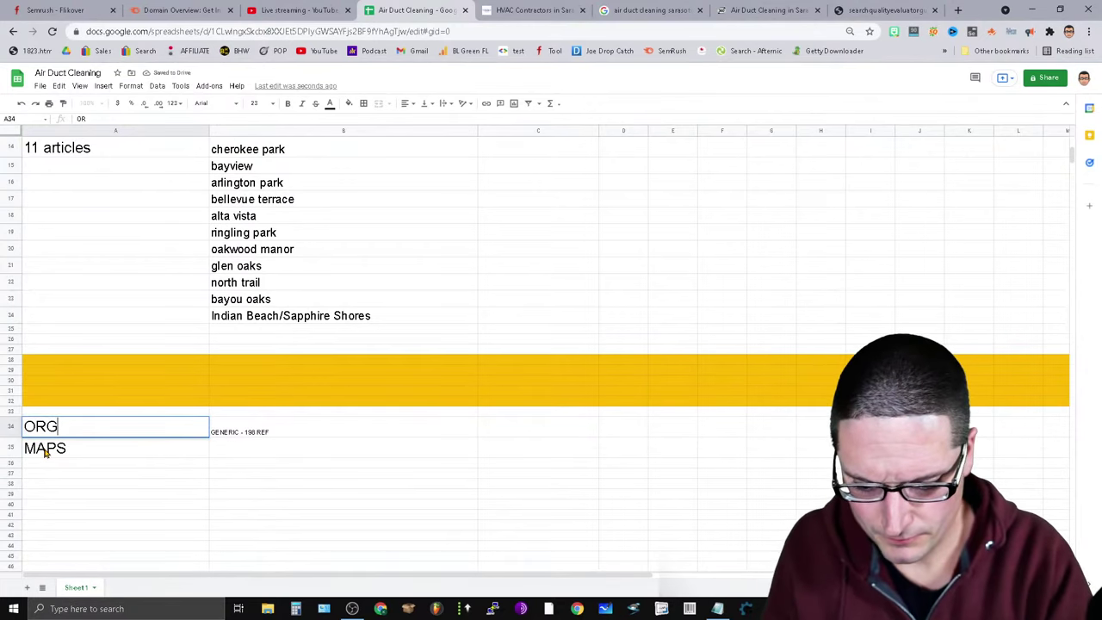
{"action": "left_click", "coordinate": [325, 426]}
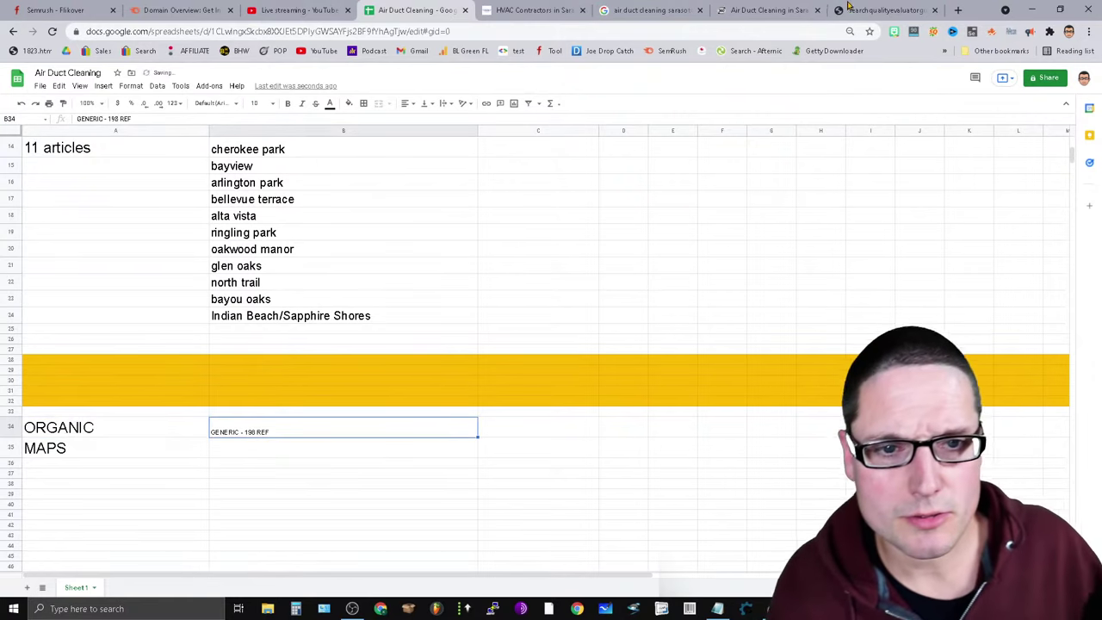
Run Domain Overview for ties360.com and browse its 124 referring domains.
{"action": "left_click", "coordinate": [182, 9]}
{"action": "left_click", "coordinate": [485, 275]}
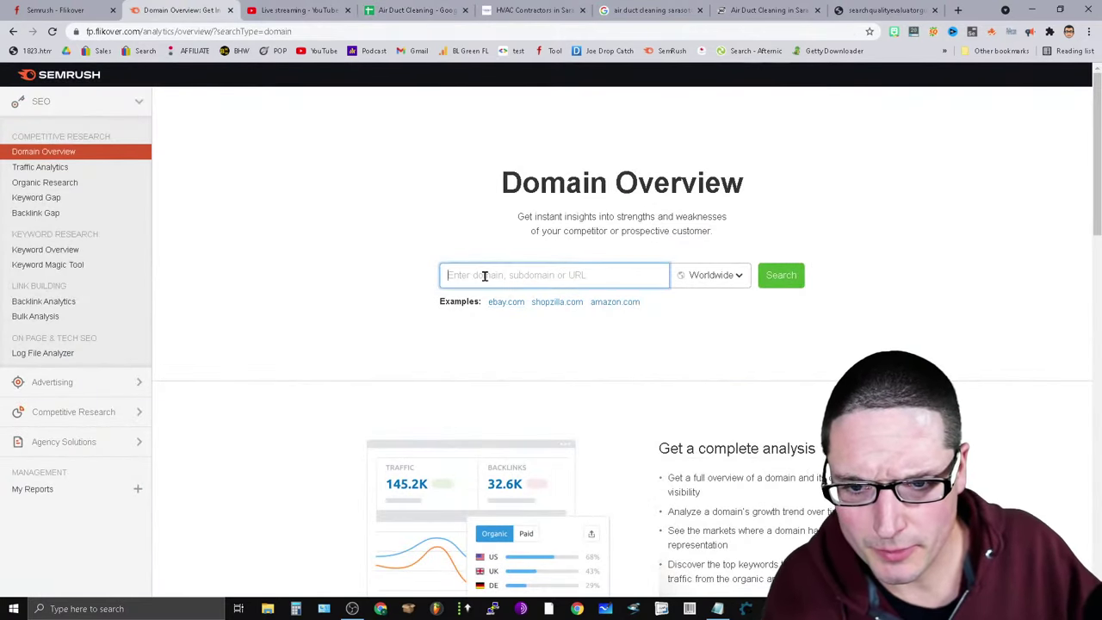
{"action": "key", "text": "Return"}
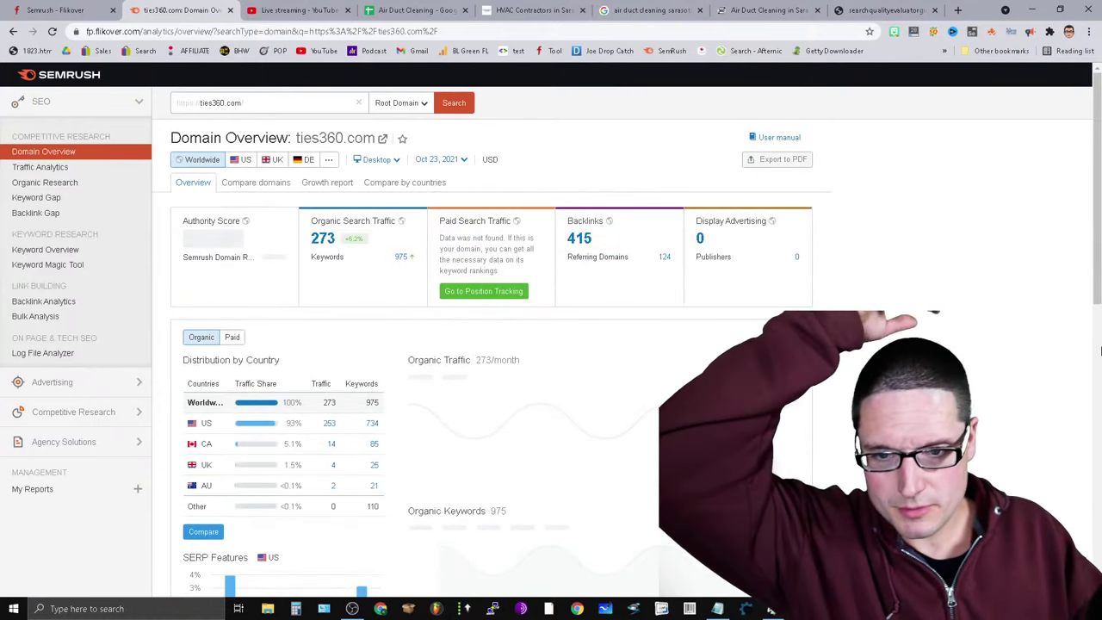
{"action": "left_click", "coordinate": [668, 261]}
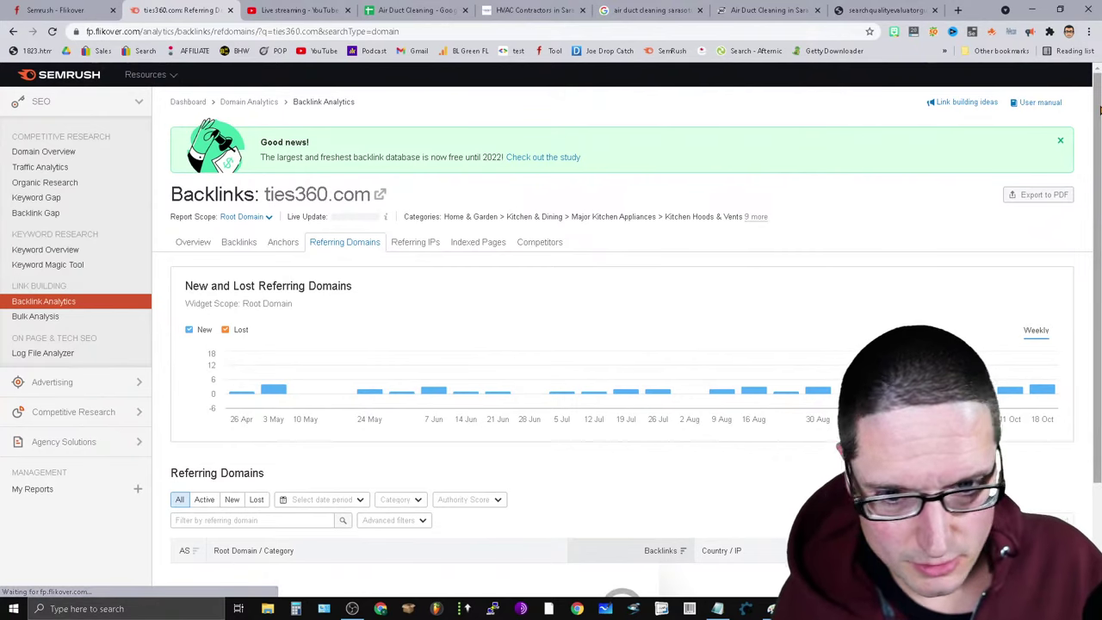
{"action": "scroll", "coordinate": [310, 516], "scroll_direction": "down", "scroll_amount": 2}
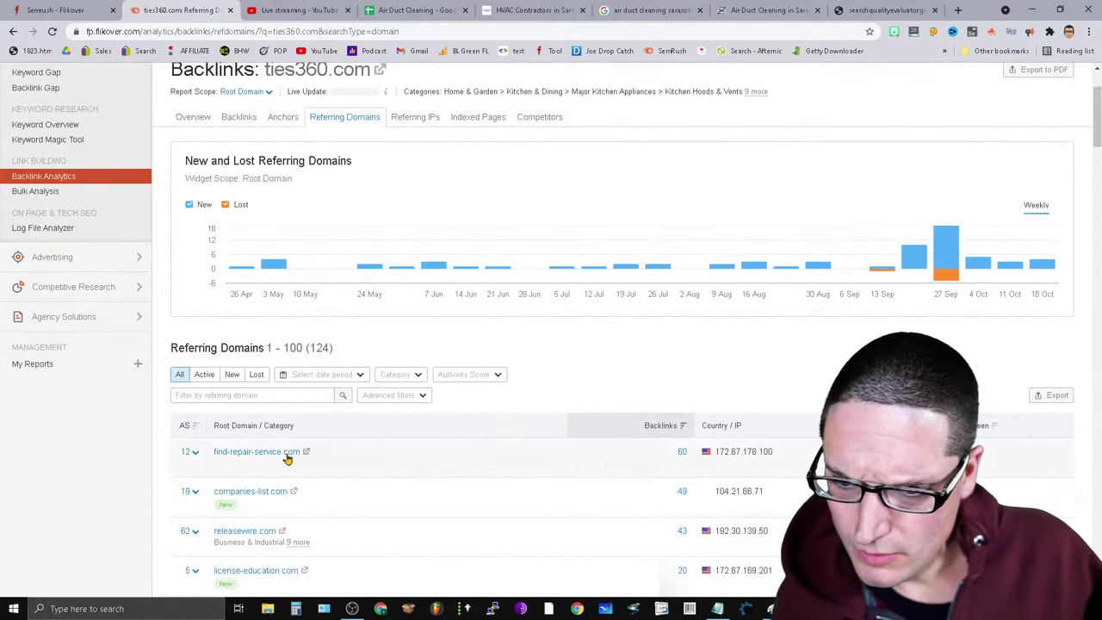
{"action": "scroll", "coordinate": [344, 483], "scroll_direction": "down", "scroll_amount": 5}
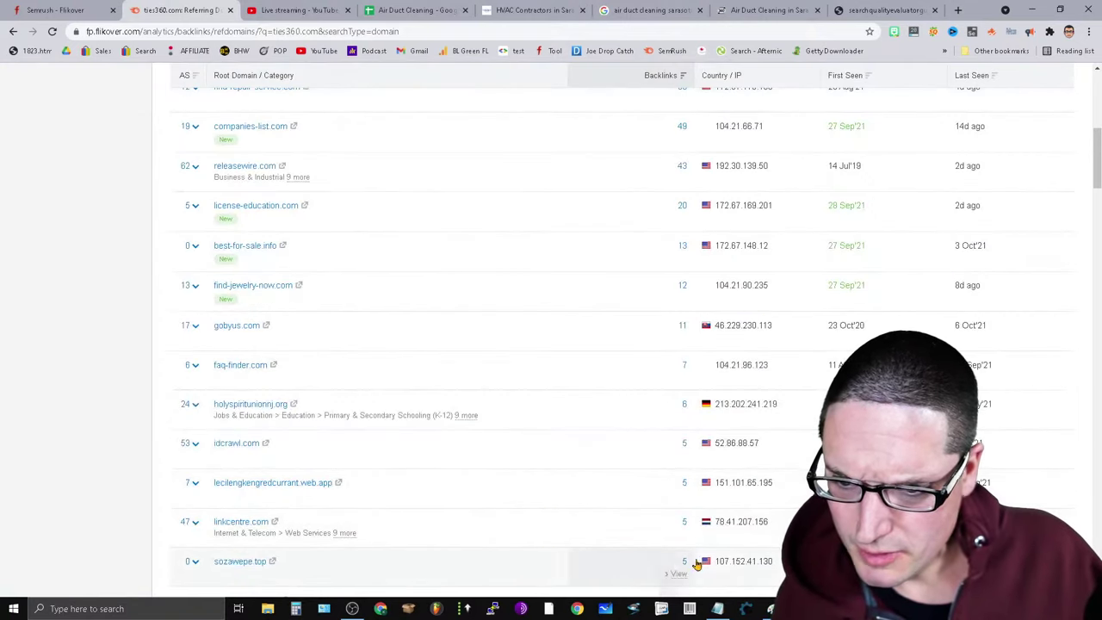
{"action": "scroll", "coordinate": [536, 517], "scroll_direction": "up", "scroll_amount": 5}
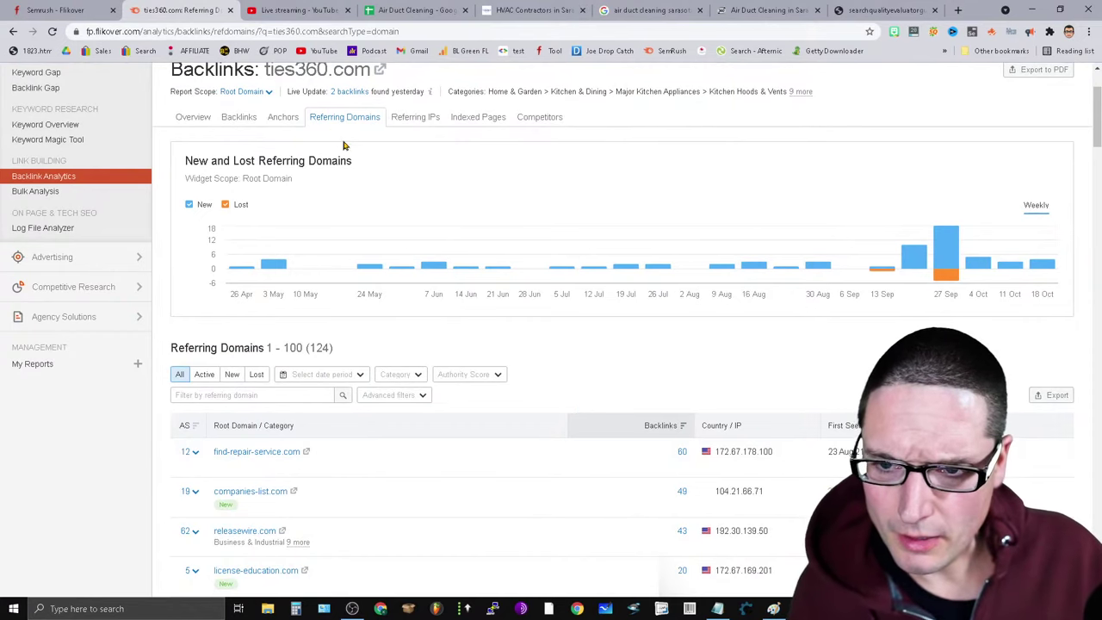
{"action": "scroll", "coordinate": [529, 325], "scroll_direction": "down", "scroll_amount": 2}
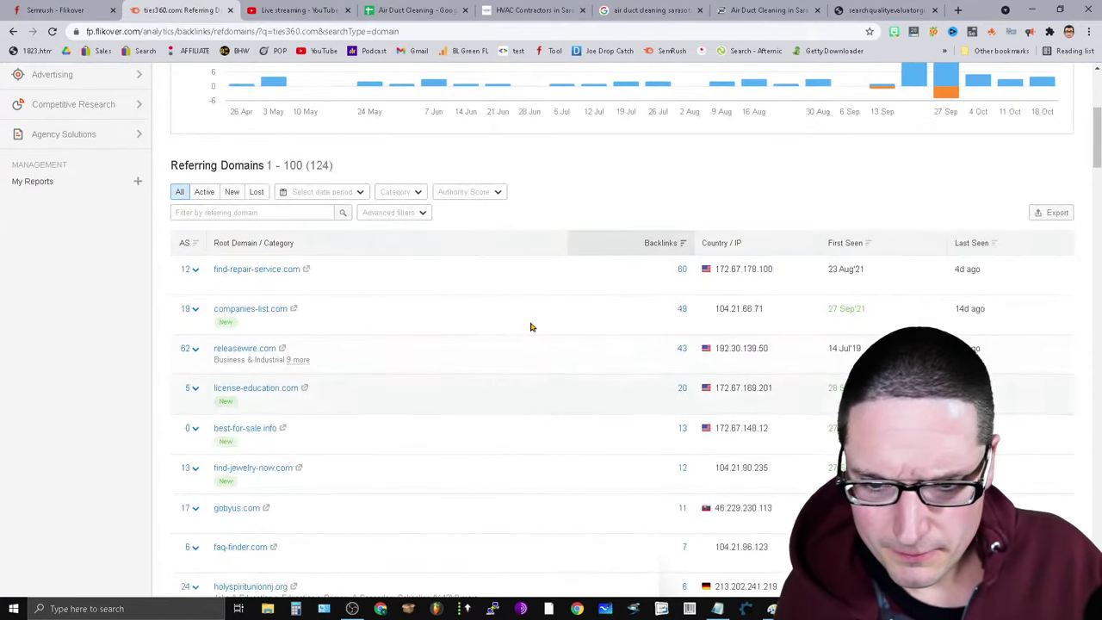
Filter ties360.com's referring domains to Authority Score 71–80.
{"action": "left_click", "coordinate": [488, 195]}
{"action": "scroll", "coordinate": [507, 257], "scroll_direction": "down", "scroll_amount": 2}
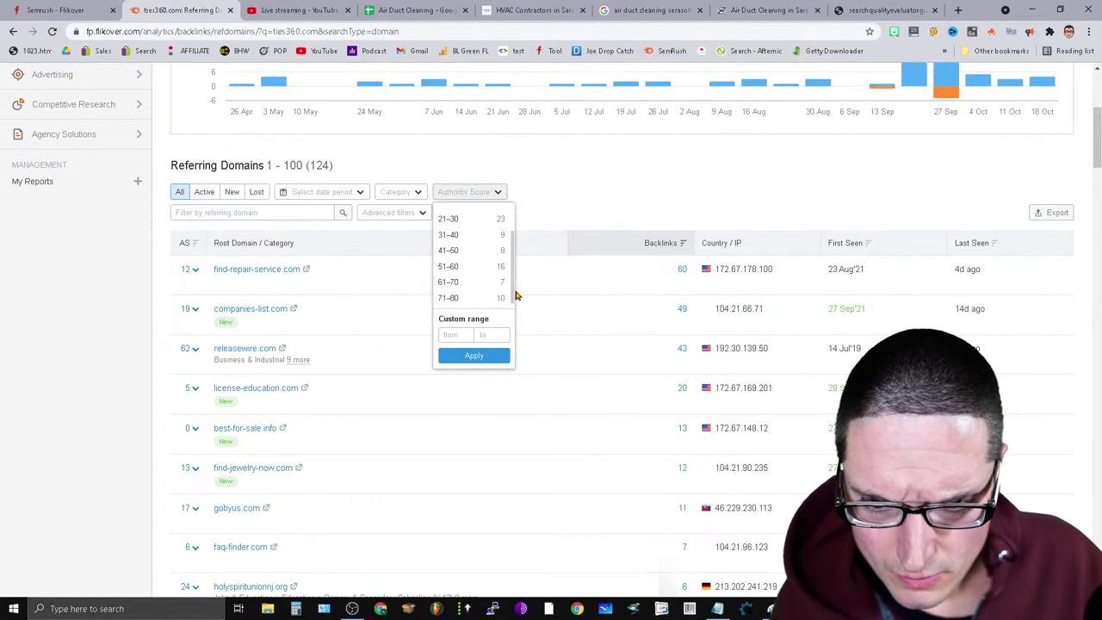
{"action": "left_click", "coordinate": [450, 298]}
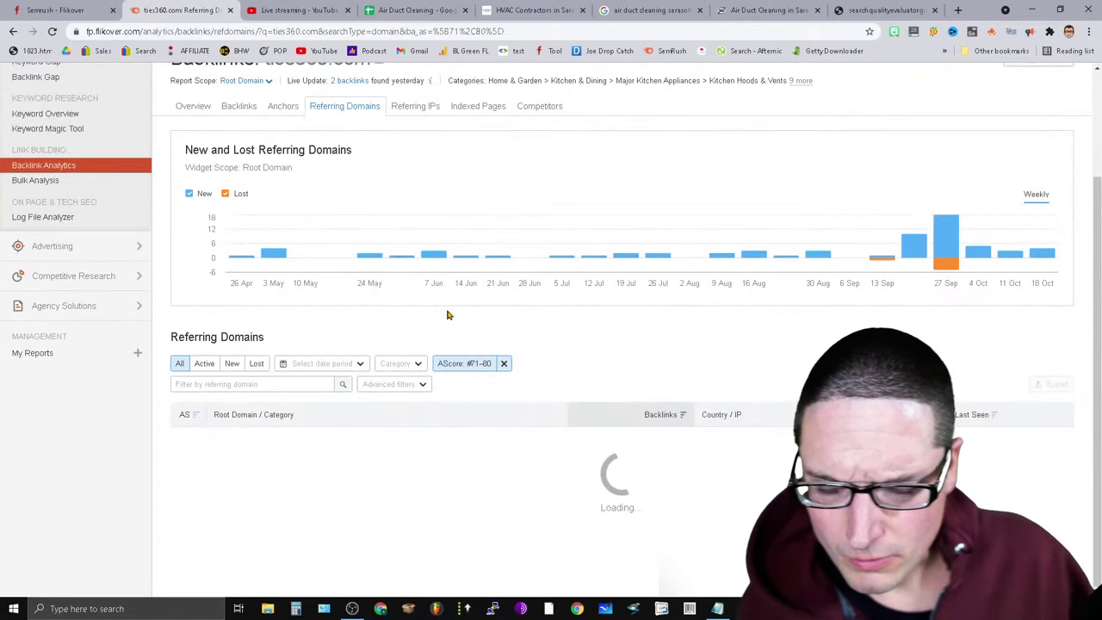
{"action": "scroll", "coordinate": [447, 315], "scroll_direction": "down", "scroll_amount": 2}
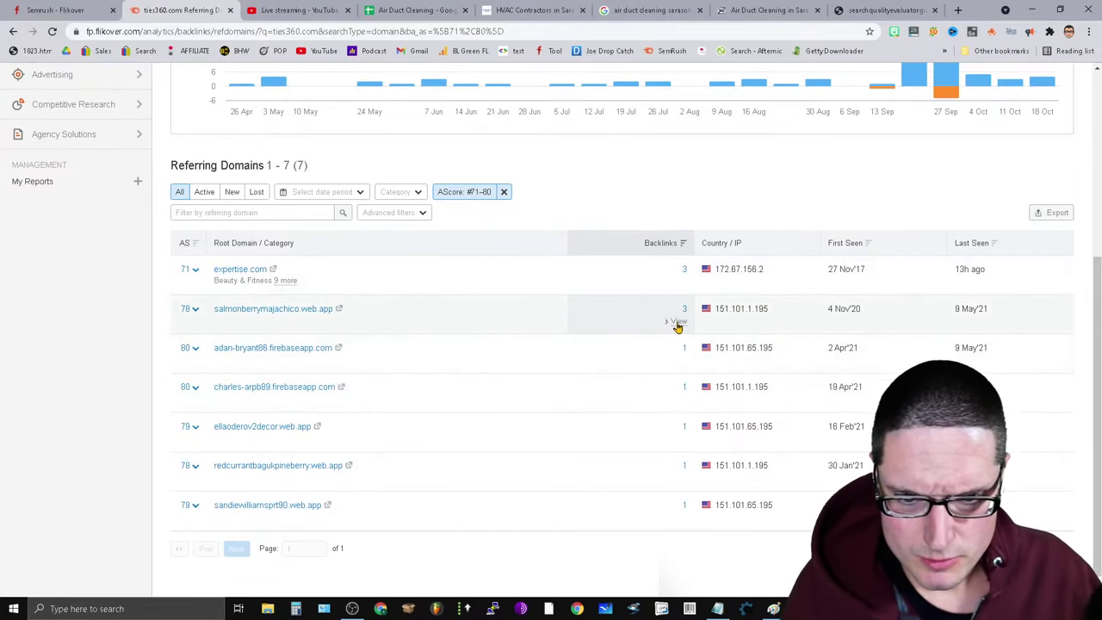
Inspect the 79-score domains' backlinks, including ellaoderov2decor.web.app's Roof Cleaning License Florida link.
{"action": "left_click", "coordinate": [678, 322]}
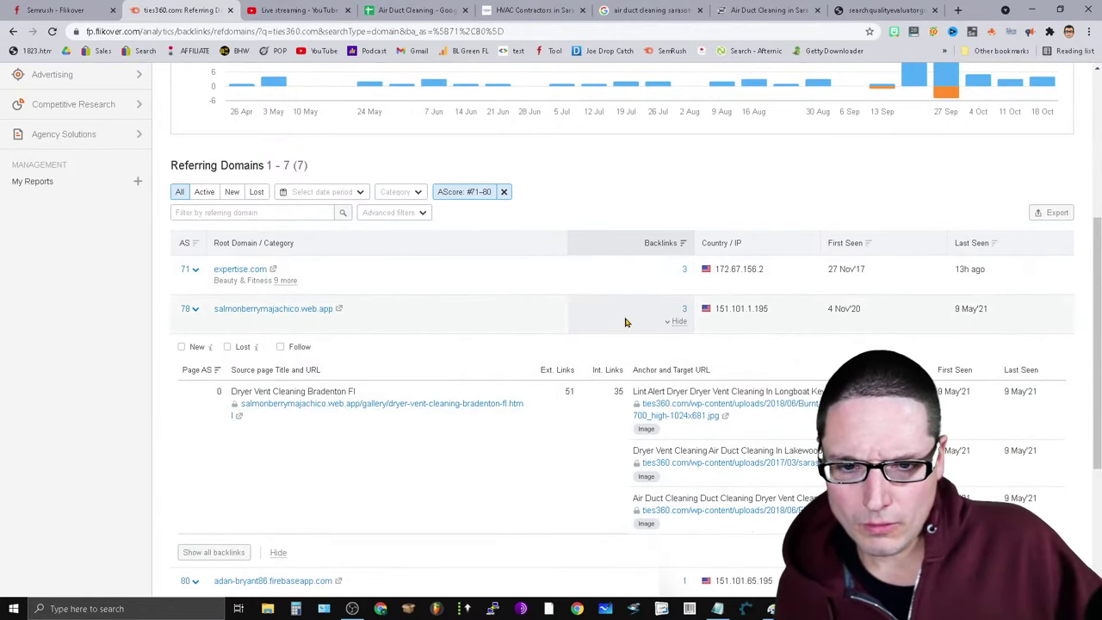
{"action": "left_click", "coordinate": [512, 404]}
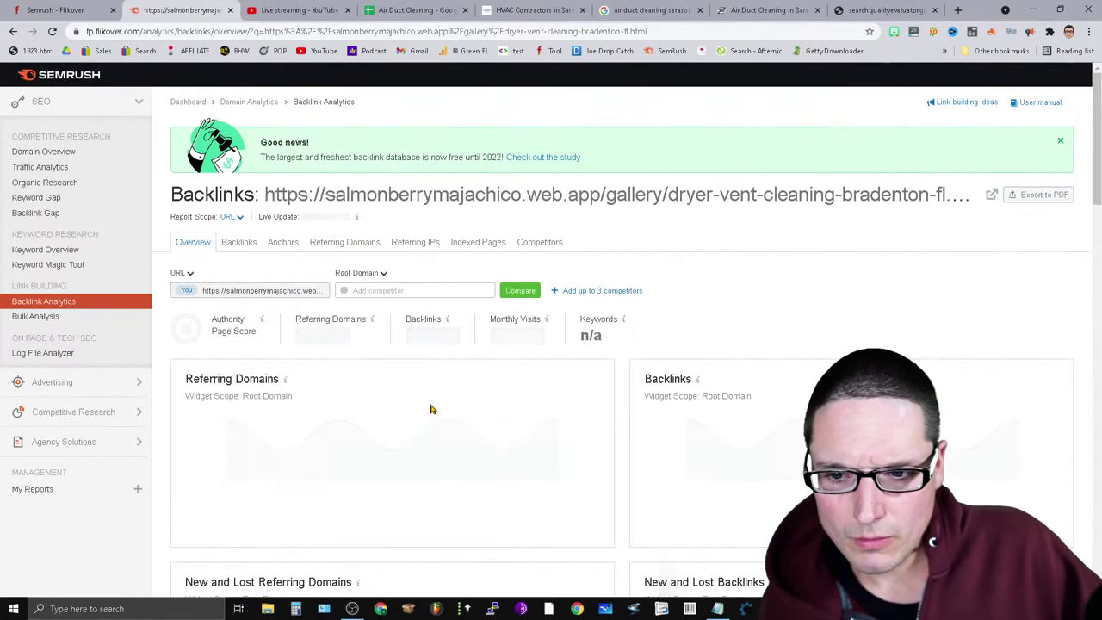
{"action": "left_click", "coordinate": [13, 31]}
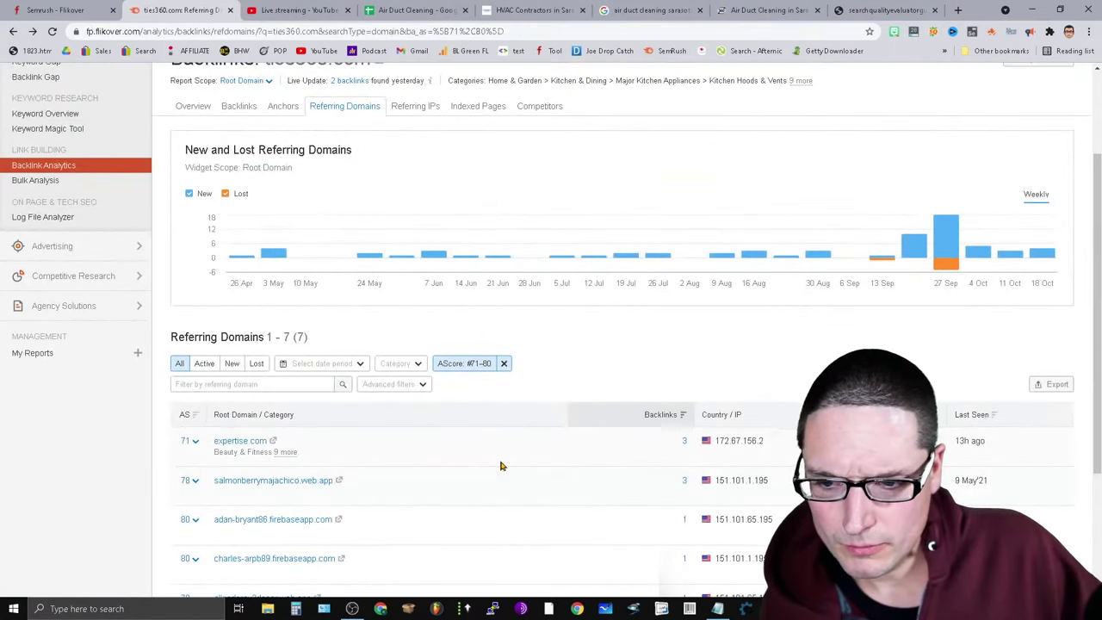
{"action": "scroll", "coordinate": [500, 465], "scroll_direction": "down", "scroll_amount": 3}
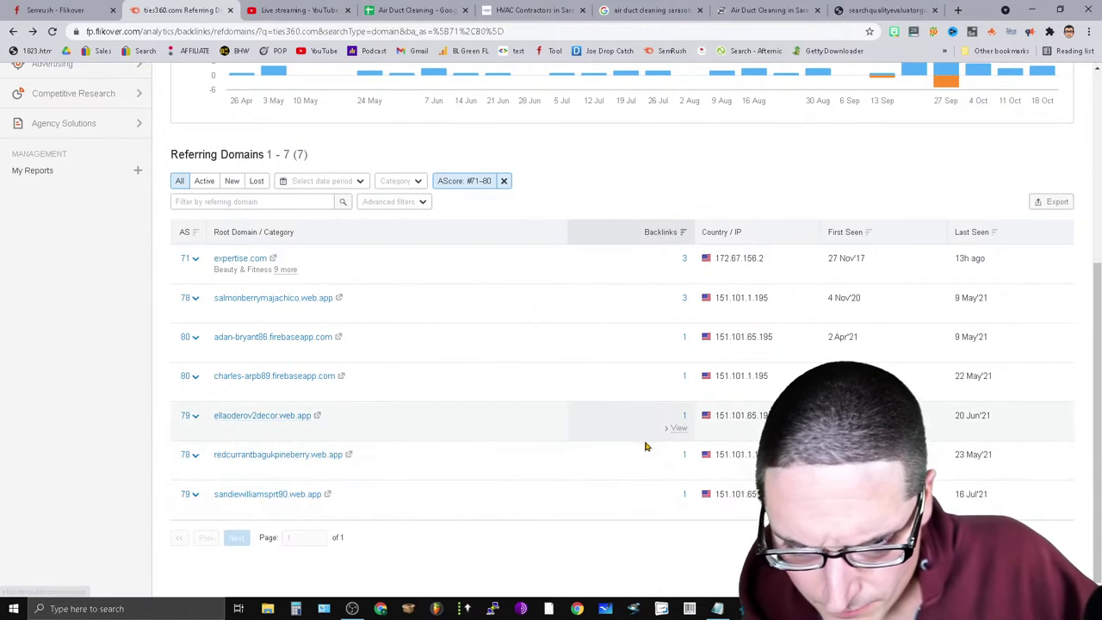
{"action": "left_click", "coordinate": [678, 428]}
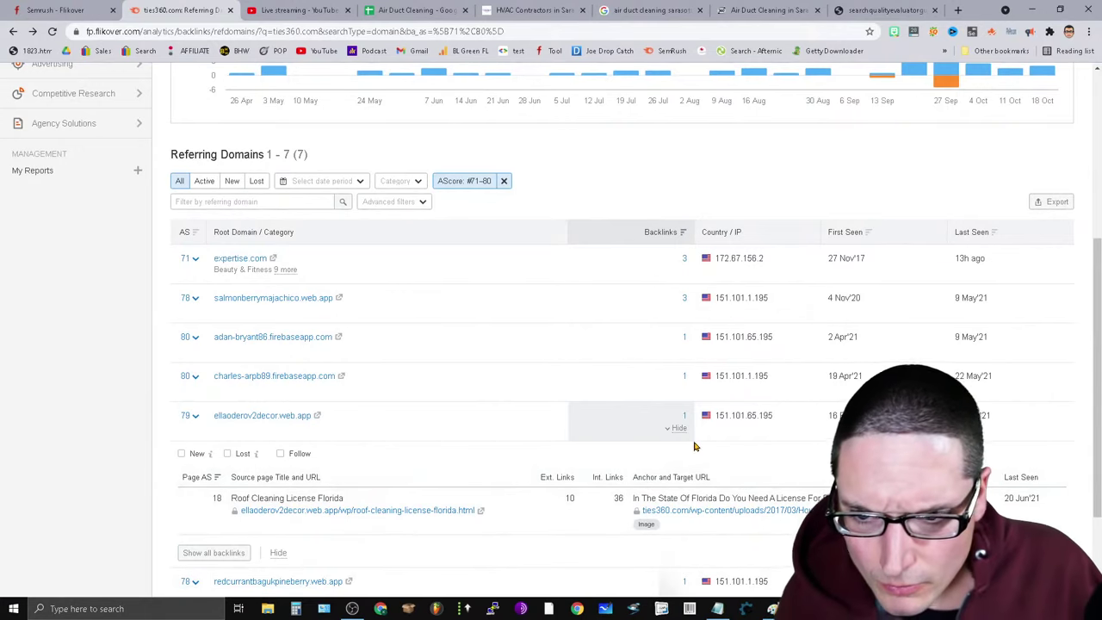
Refilter referring domains to AScore 61–70 and expand superpages.com's backlinks.
{"action": "left_click", "coordinate": [463, 182]}
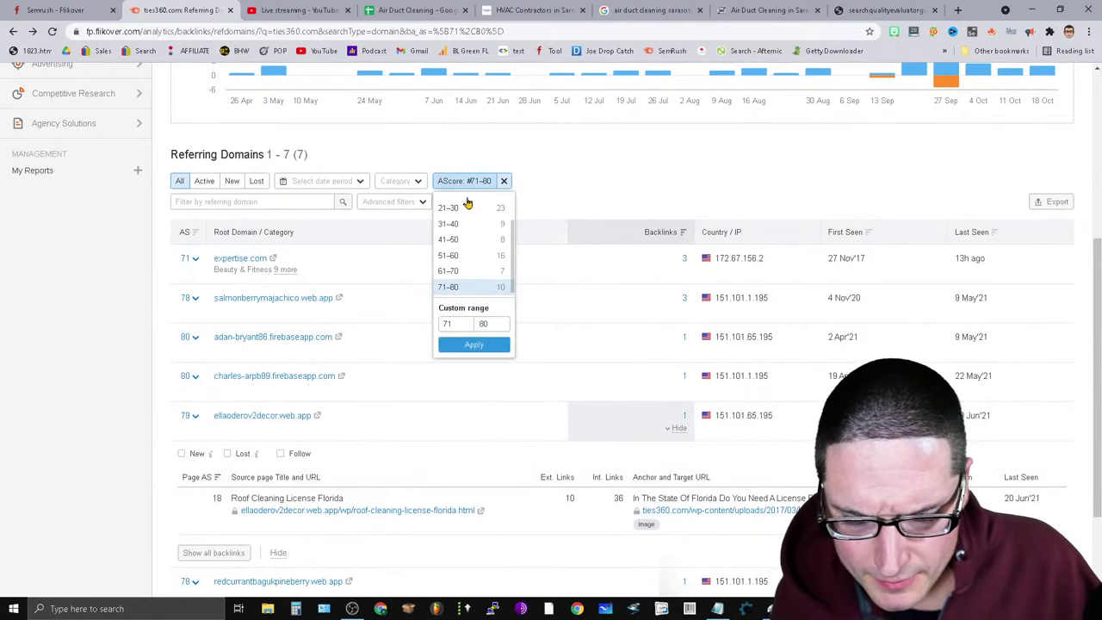
{"action": "left_click", "coordinate": [506, 271]}
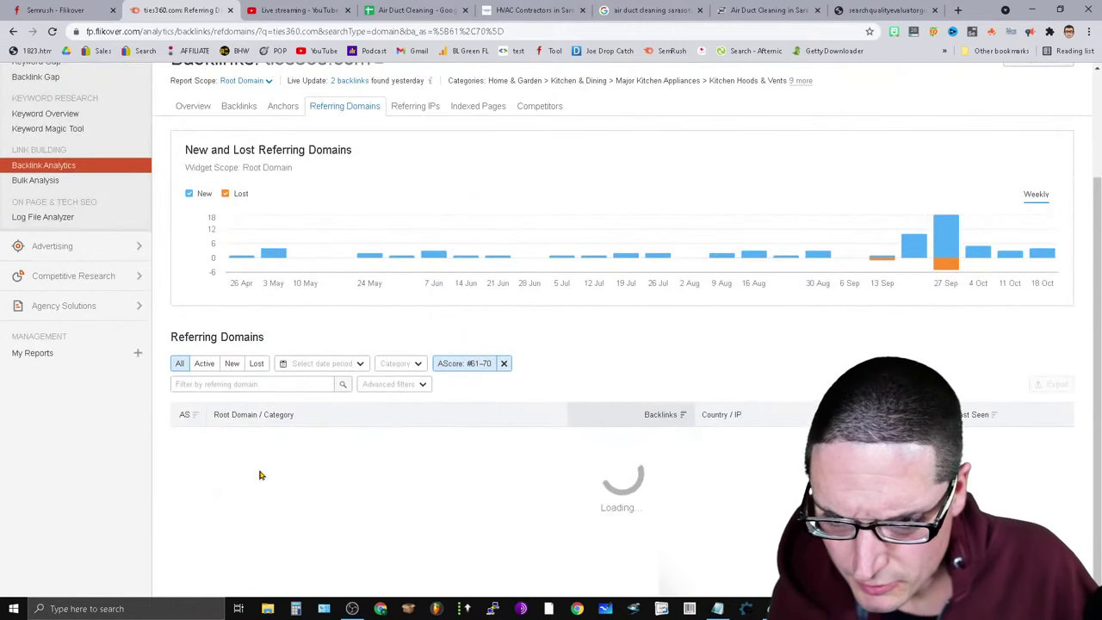
{"action": "scroll", "coordinate": [163, 468], "scroll_direction": "down", "scroll_amount": 2}
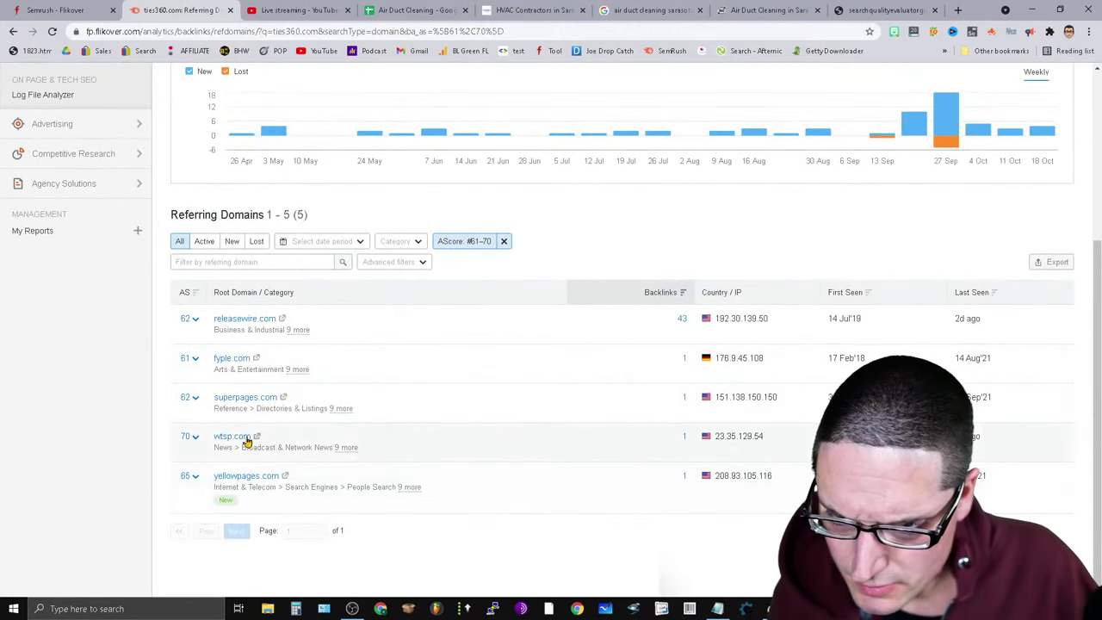
{"action": "left_click", "coordinate": [682, 404]}
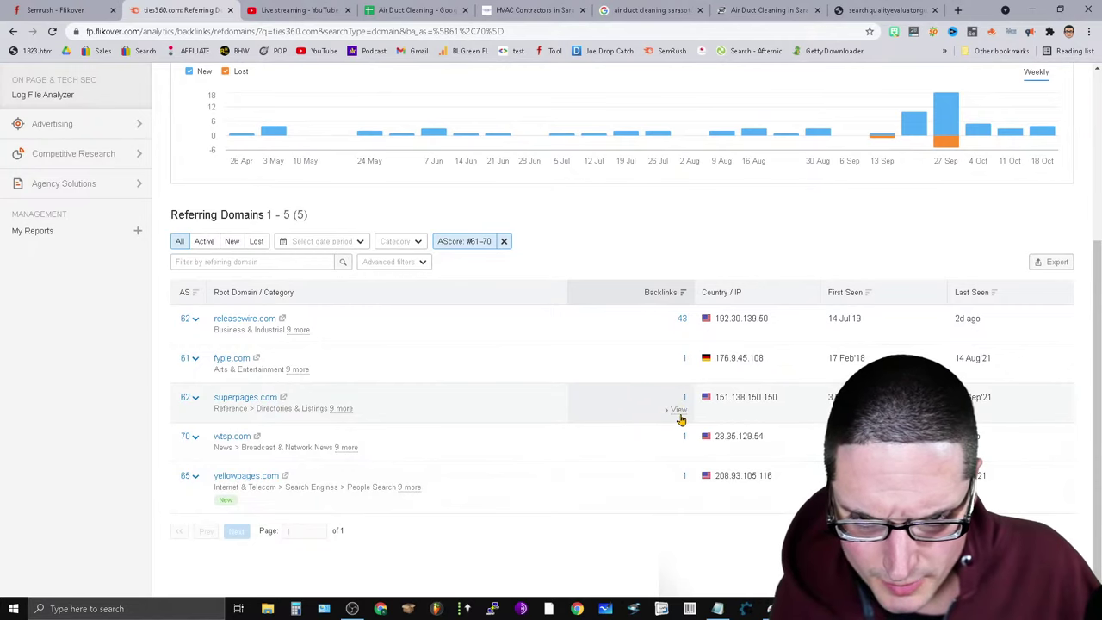
{"action": "scroll", "coordinate": [681, 419], "scroll_direction": "down", "scroll_amount": 1}
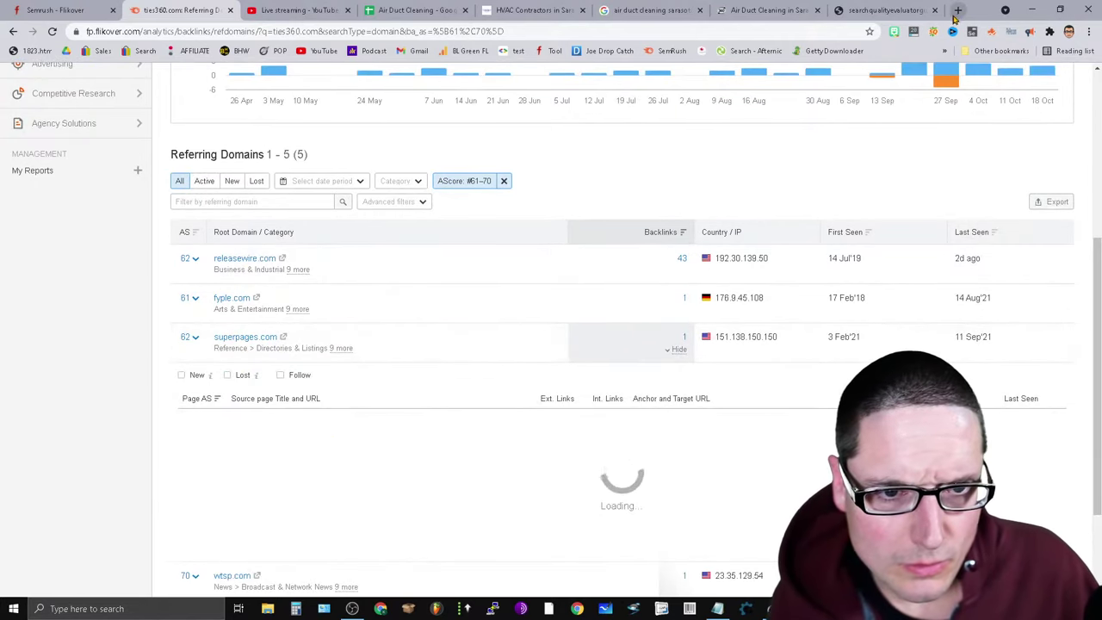
{"action": "left_click", "coordinate": [959, 9]}
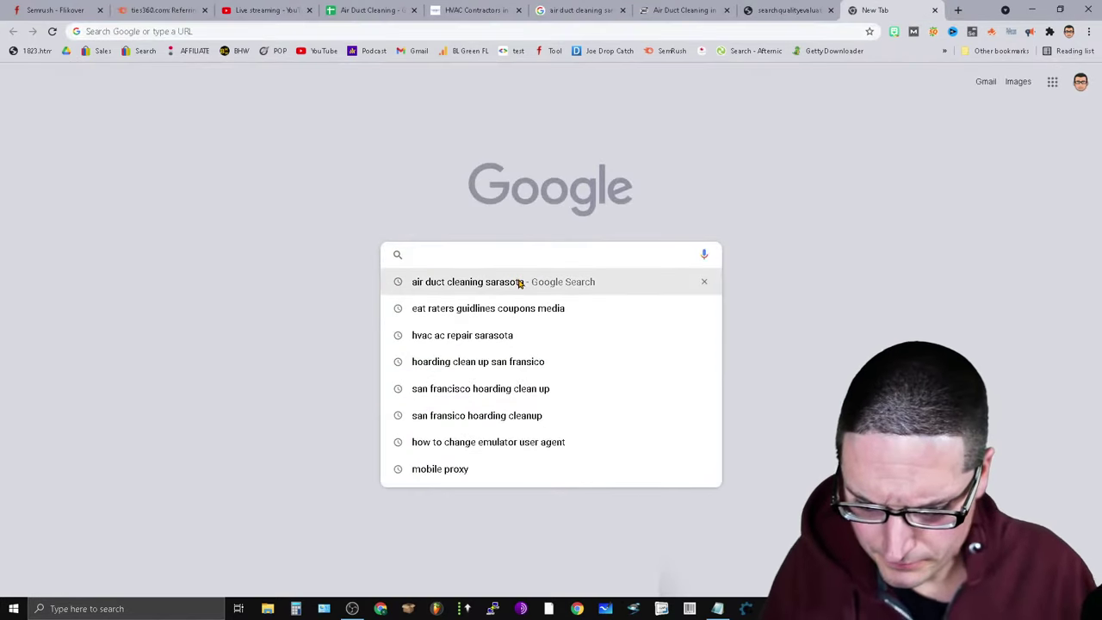
Search Google for SUPERPAGES, briefly visit superpages.com, then close it.
{"action": "type", "text": "SUPERPAGES"}
{"action": "key", "text": "Return"}
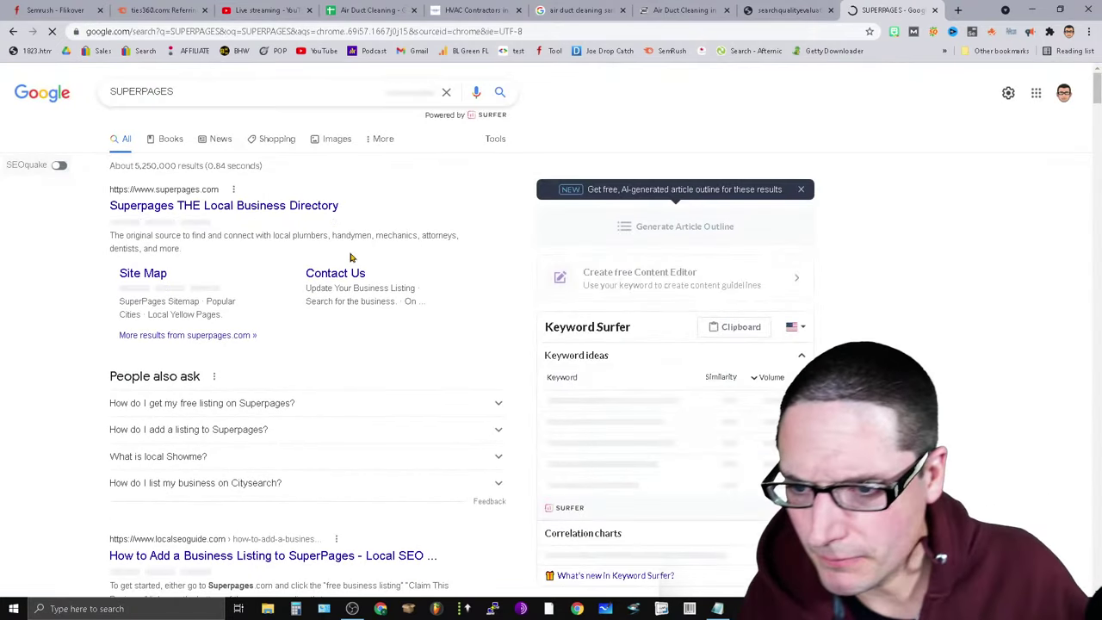
{"action": "left_click", "coordinate": [249, 207]}
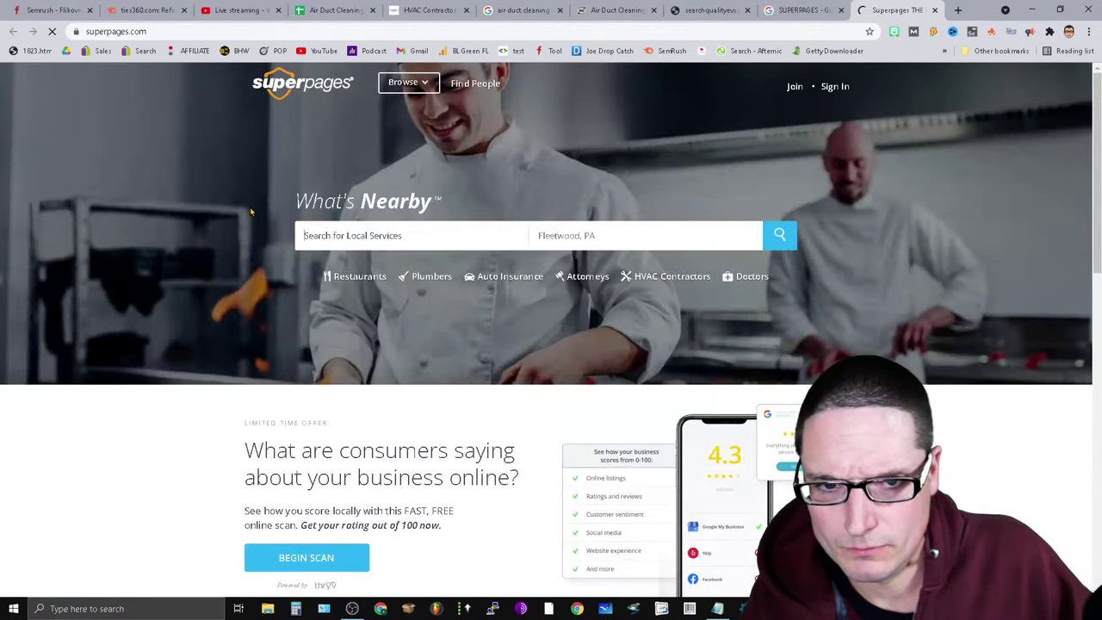
{"action": "scroll", "coordinate": [725, 363], "scroll_direction": "down", "scroll_amount": 2}
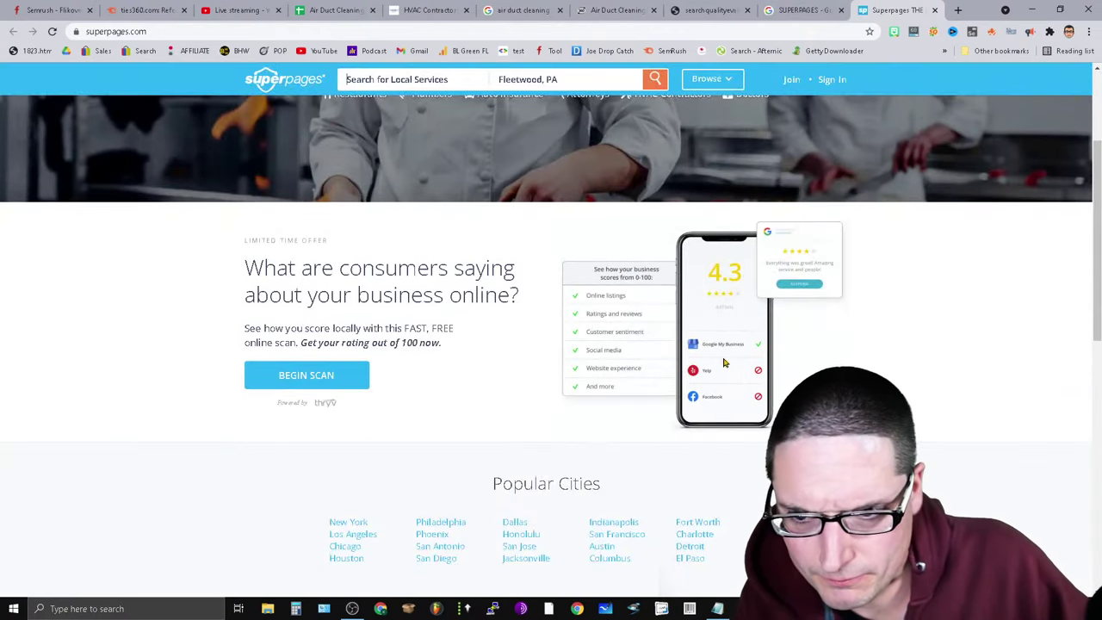
{"action": "scroll", "coordinate": [1052, 423], "scroll_direction": "down", "scroll_amount": 2}
{"action": "scroll", "coordinate": [1040, 428], "scroll_direction": "up", "scroll_amount": 4}
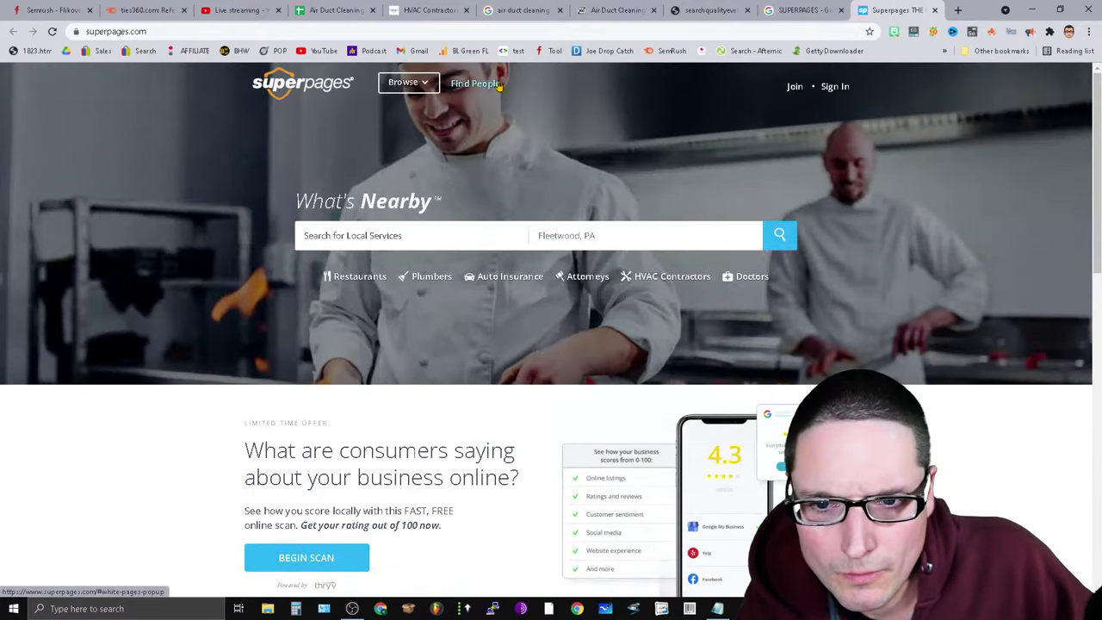
{"action": "left_click", "coordinate": [936, 11]}
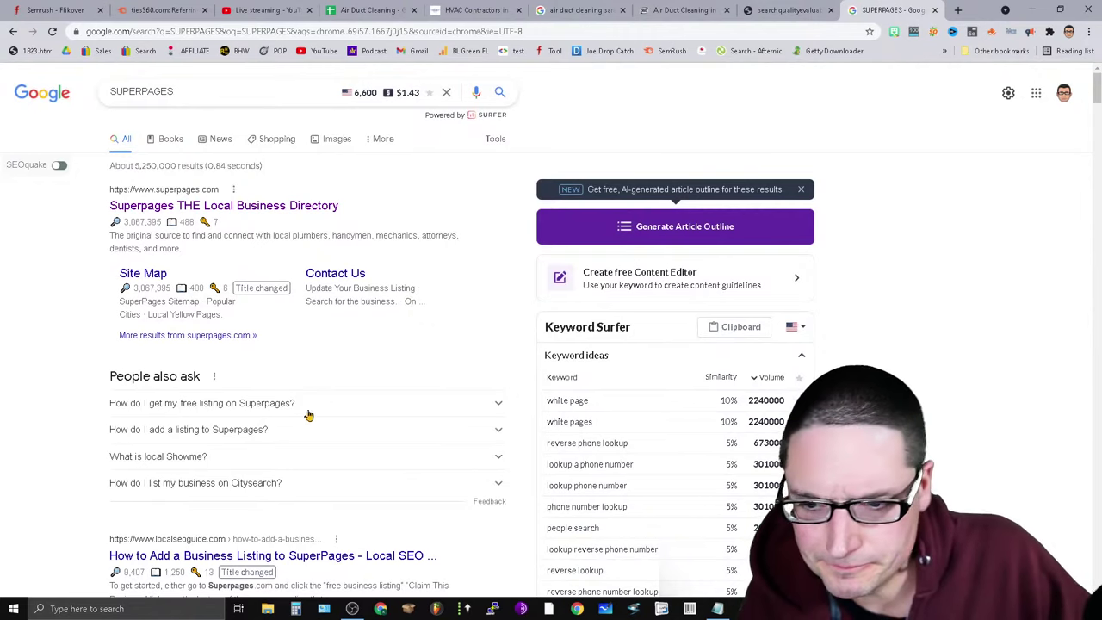
Return to ties360.com's referring domains and clear the AScore filter.
{"action": "left_click", "coordinate": [808, 10]}
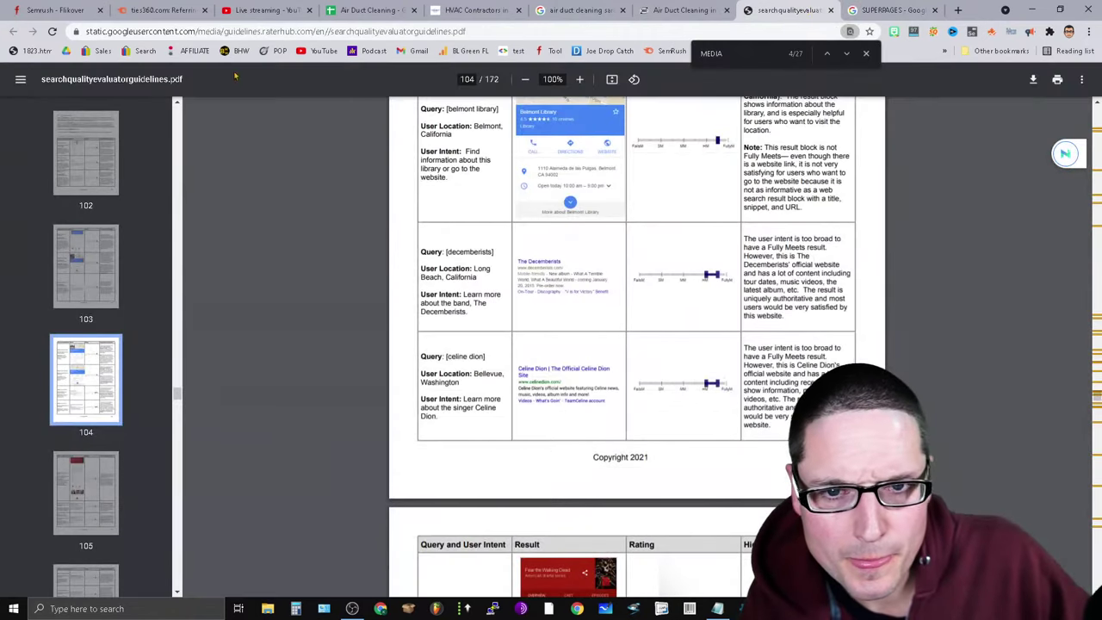
{"action": "left_click", "coordinate": [159, 9]}
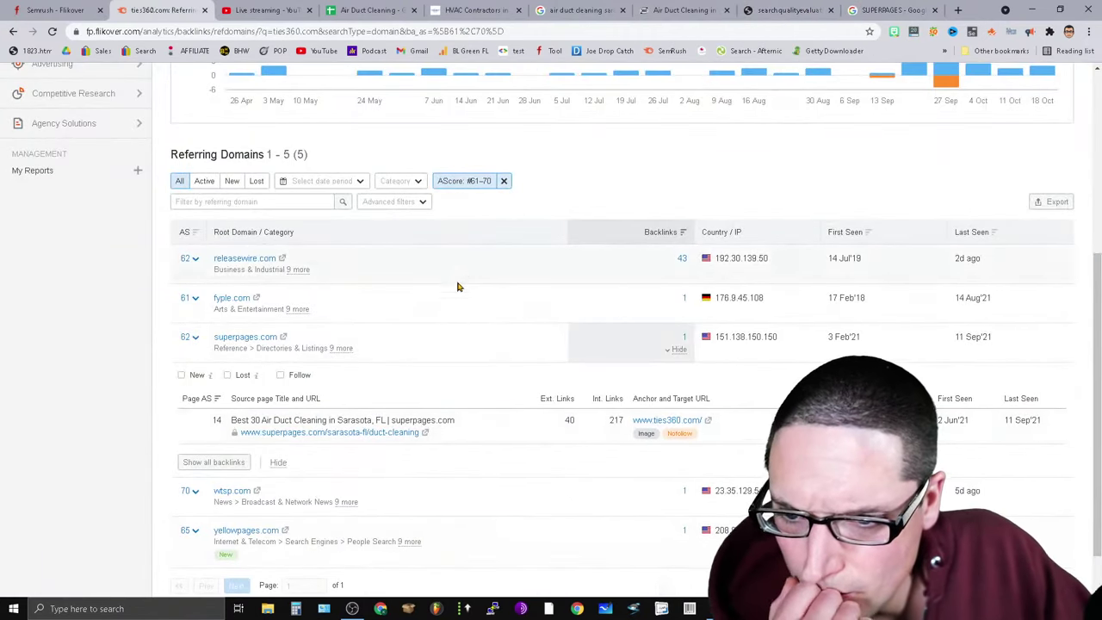
{"action": "scroll", "coordinate": [427, 379], "scroll_direction": "up", "scroll_amount": 4}
{"action": "scroll", "coordinate": [439, 431], "scroll_direction": "down", "scroll_amount": 4}
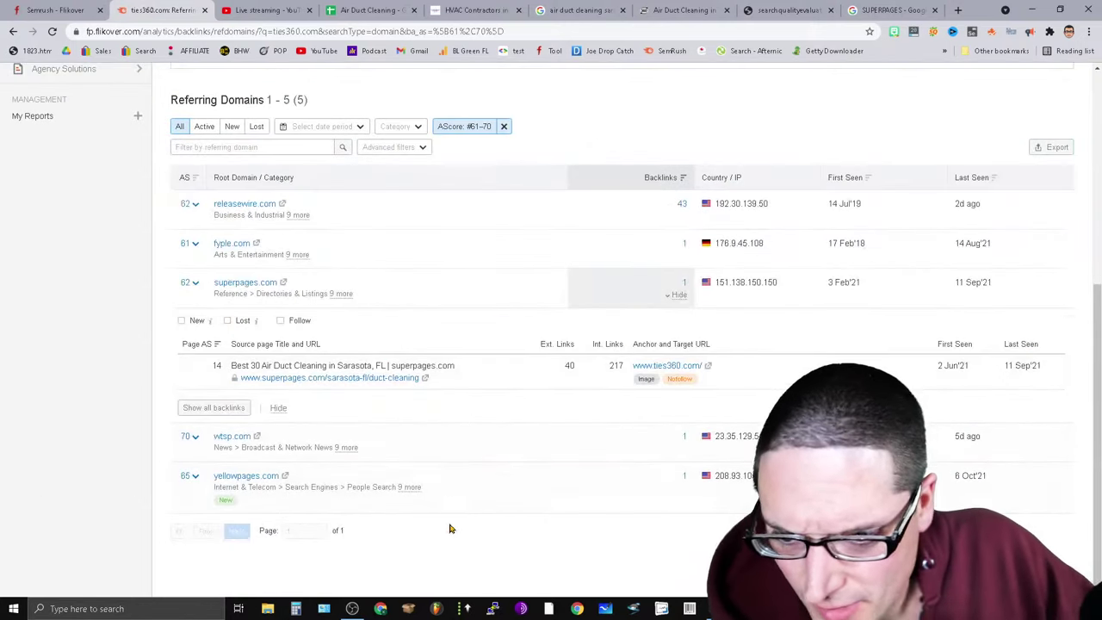
{"action": "scroll", "coordinate": [500, 370], "scroll_direction": "up", "scroll_amount": 4}
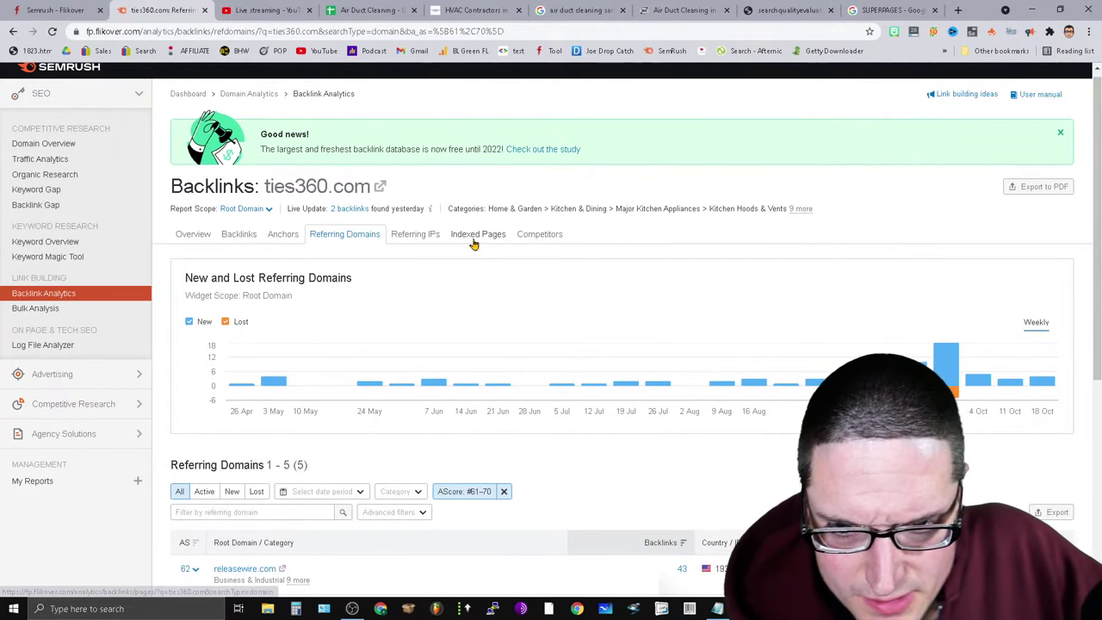
{"action": "left_click", "coordinate": [366, 242]}
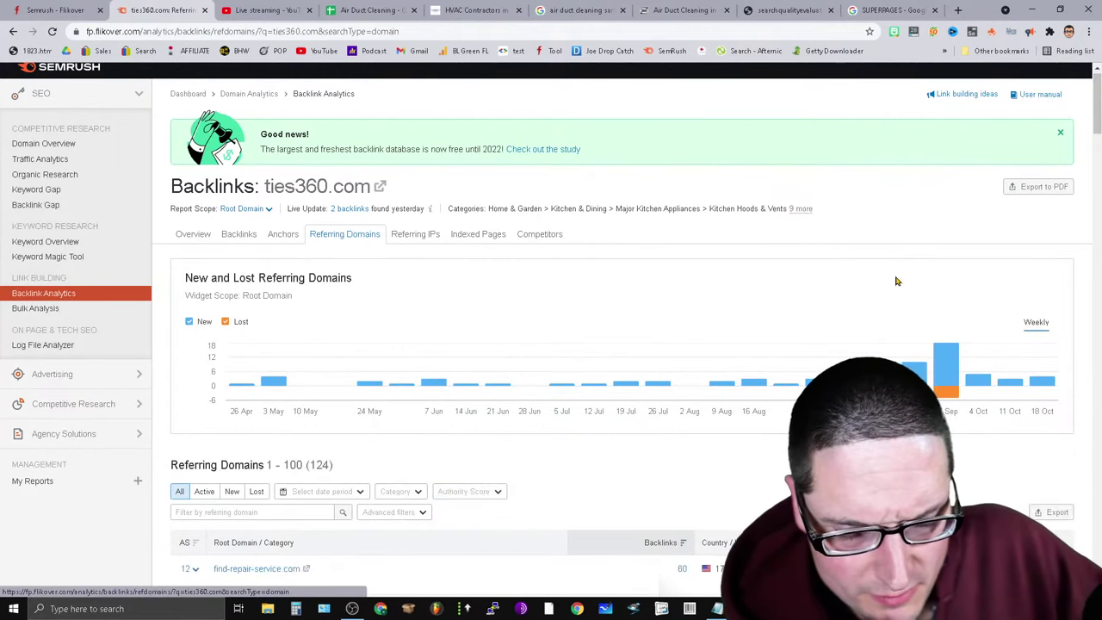
Filter the referring domains back to Authority Score 71–80.
{"action": "left_click", "coordinate": [465, 492]}
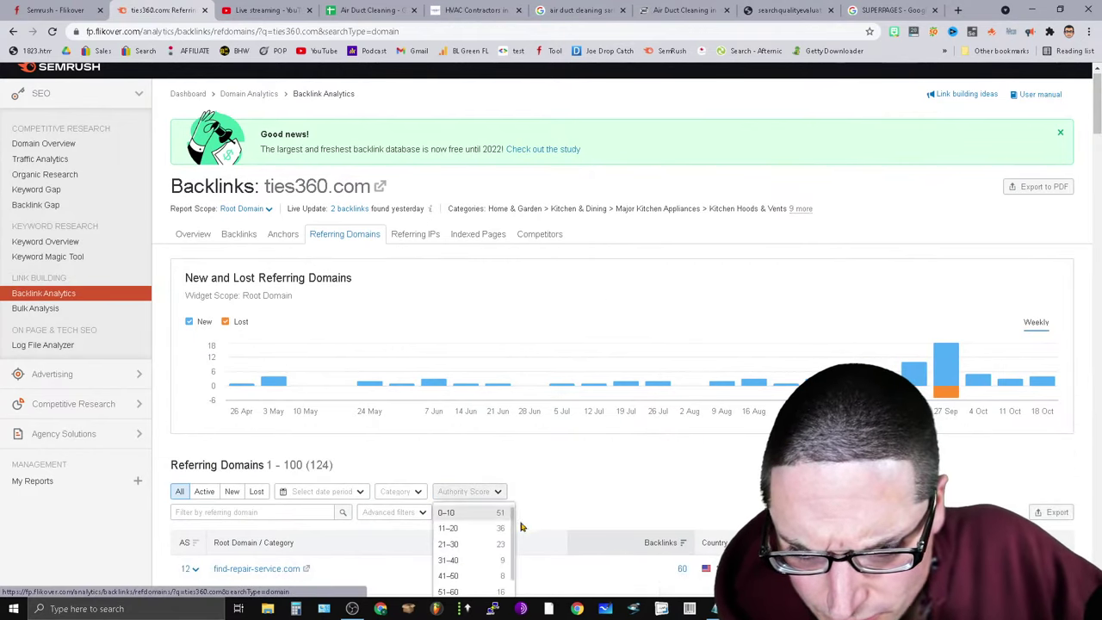
{"action": "scroll", "coordinate": [451, 492], "scroll_direction": "down", "scroll_amount": 6}
{"action": "scroll", "coordinate": [471, 170], "scroll_direction": "up", "scroll_amount": 2}
{"action": "scroll", "coordinate": [471, 171], "scroll_direction": "up", "scroll_amount": 2}
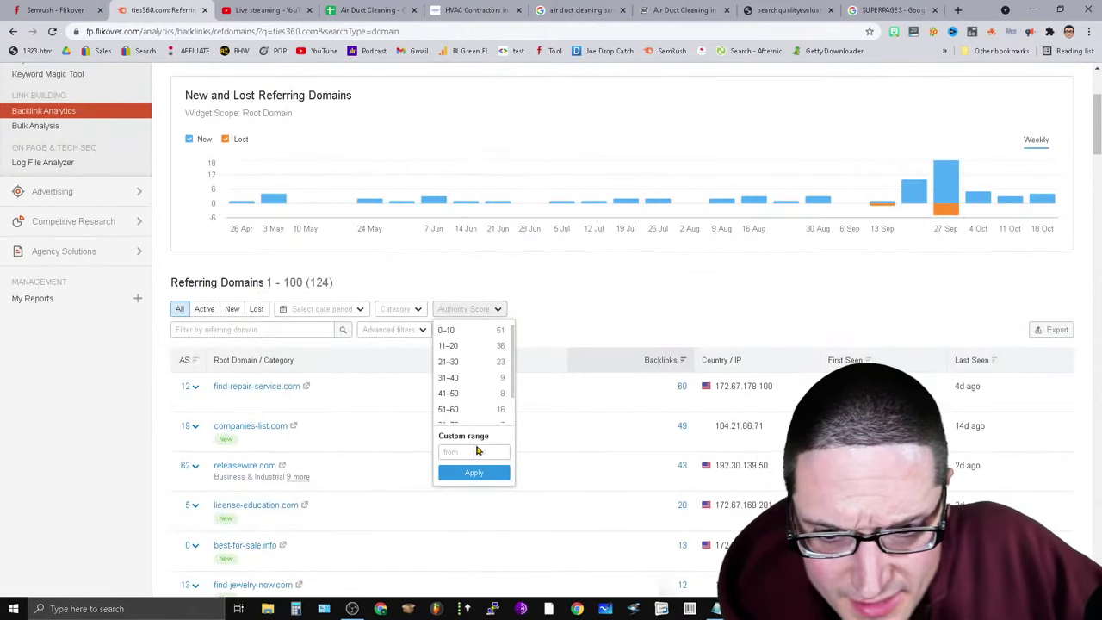
{"action": "scroll", "coordinate": [514, 384], "scroll_direction": "down", "scroll_amount": 2}
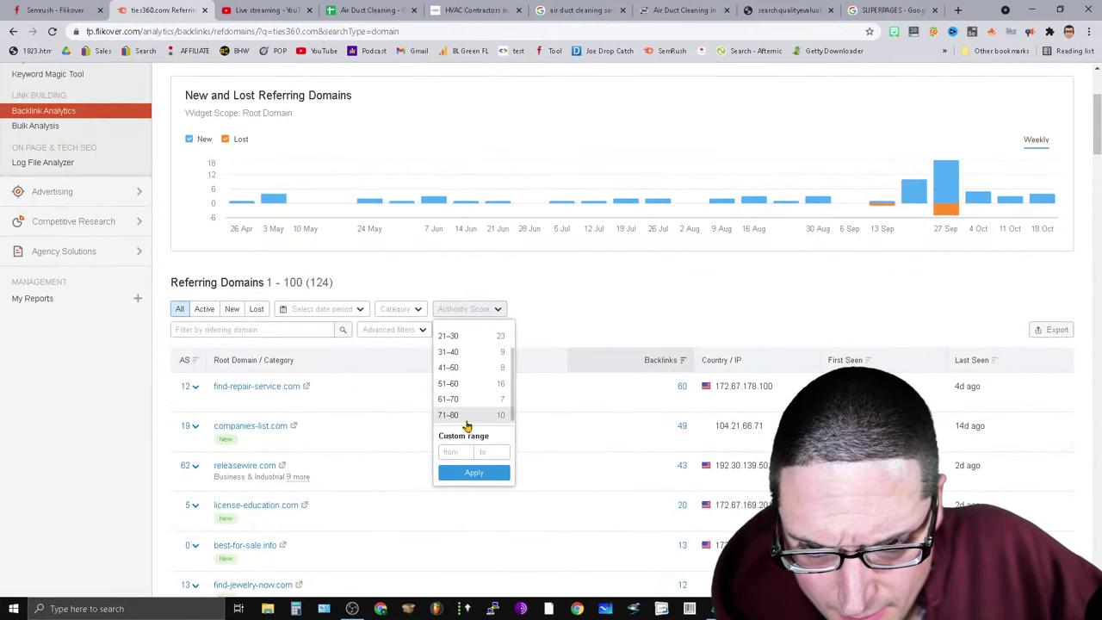
{"action": "scroll", "coordinate": [482, 405], "scroll_direction": "down", "scroll_amount": 4}
{"action": "scroll", "coordinate": [589, 212], "scroll_direction": "up", "scroll_amount": 2}
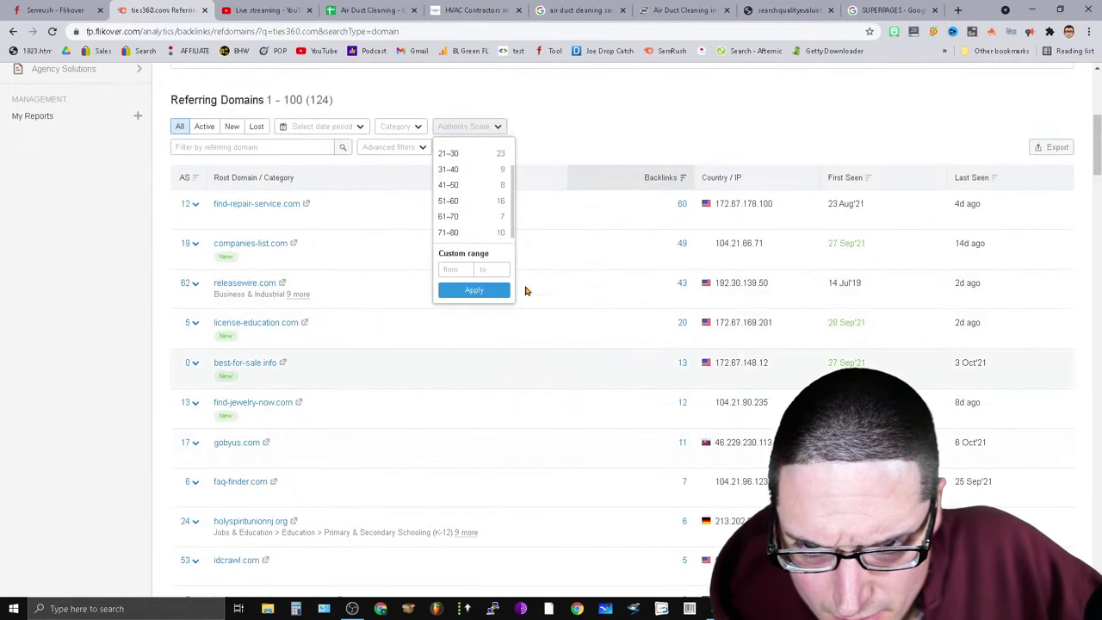
{"action": "left_click", "coordinate": [457, 235]}
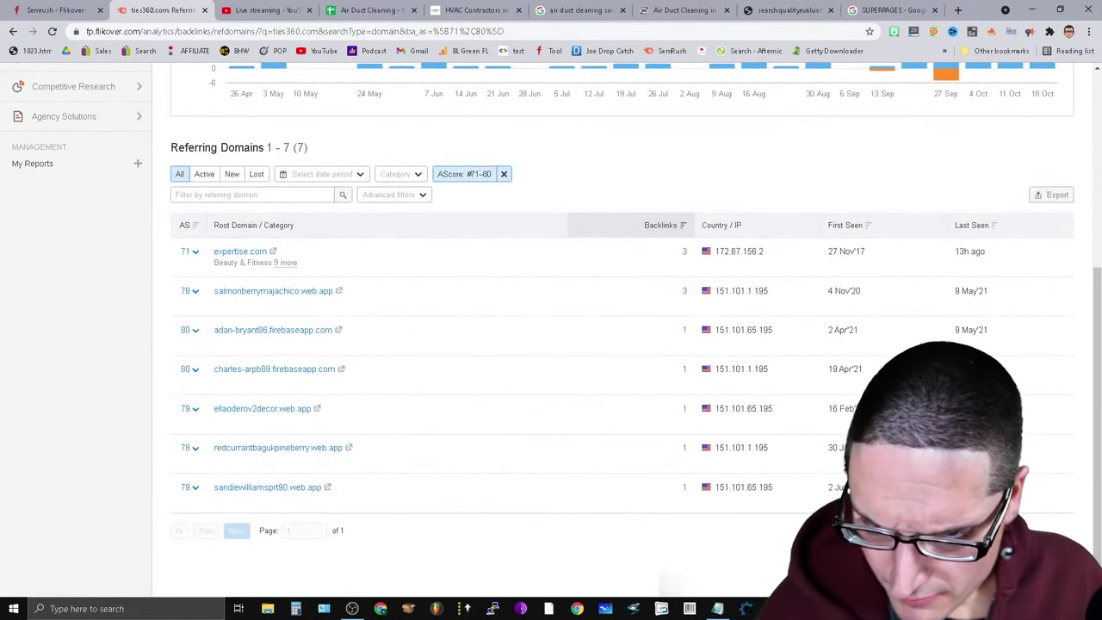
Copy the source URL of adan-bryant86.firebaseapp.com's Commercial Appliance Repair Sarasota backlink.
{"action": "left_click", "coordinate": [670, 346]}
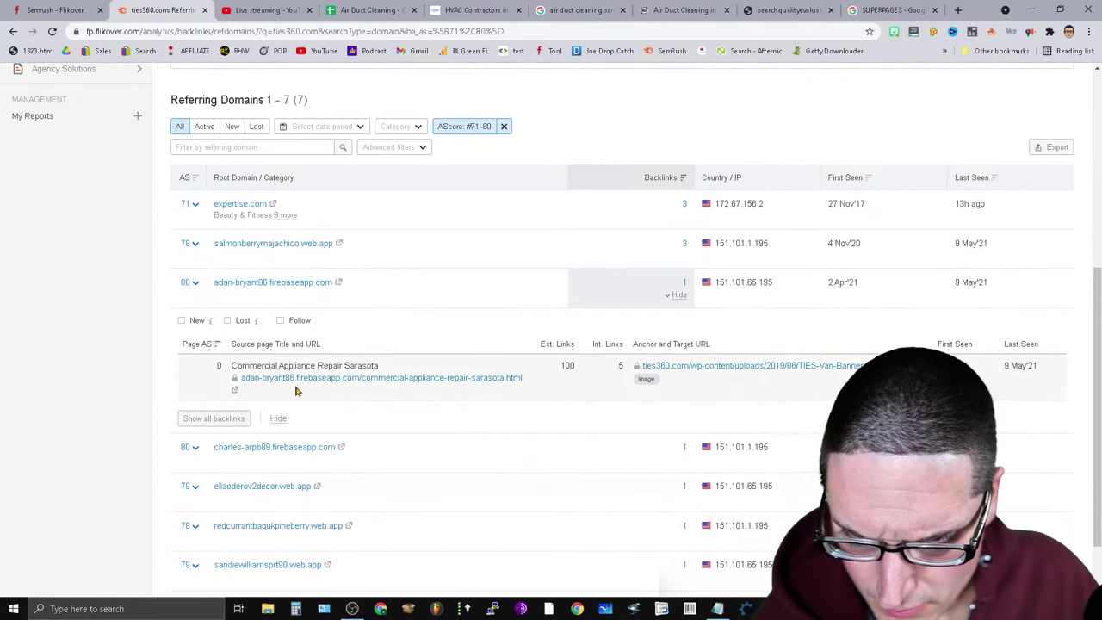
{"action": "left_click_drag", "start_coordinate": [522, 379], "coordinate": [239, 377]}
{"action": "key", "text": "ctrl+c"}
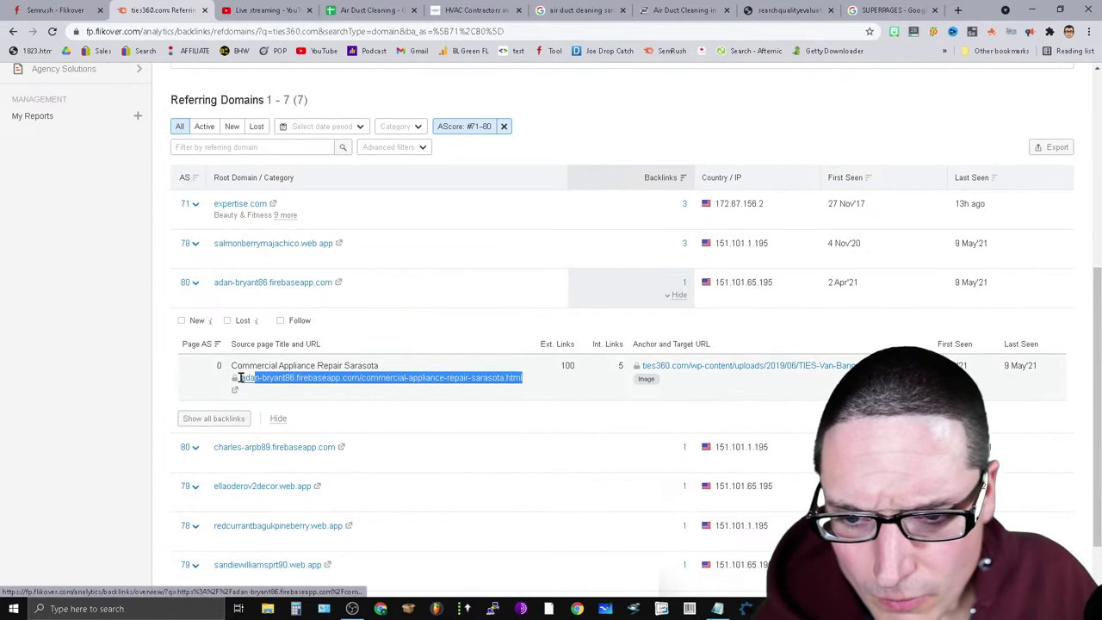
{"action": "right_click", "coordinate": [255, 385]}
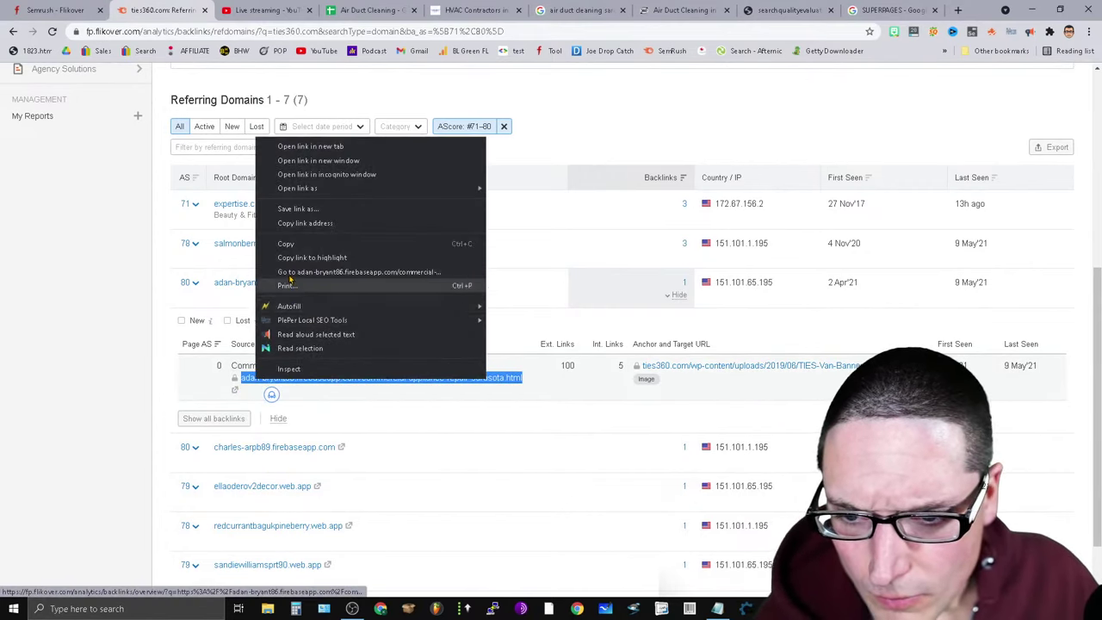
{"action": "left_click", "coordinate": [293, 244]}
Load the copied Commercial Appliance Repair Sarasota backlink page in the SUPERPAGES tab.
{"action": "left_click", "coordinate": [866, 10]}
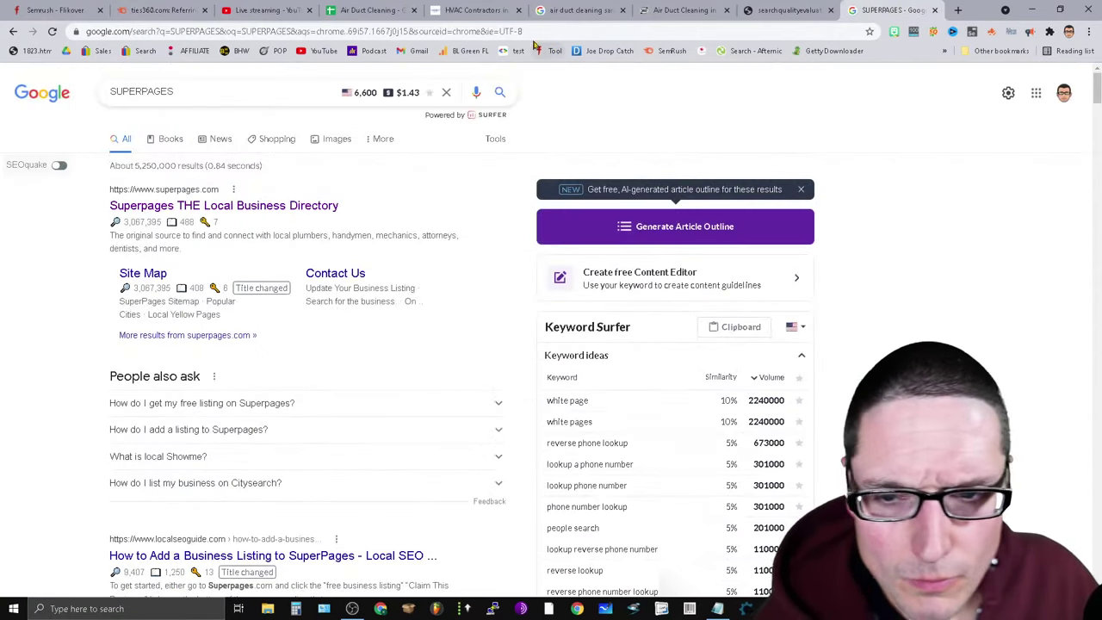
{"action": "left_click", "coordinate": [521, 32]}
{"action": "key", "text": "ctrl+v"}
{"action": "key", "text": "Return"}
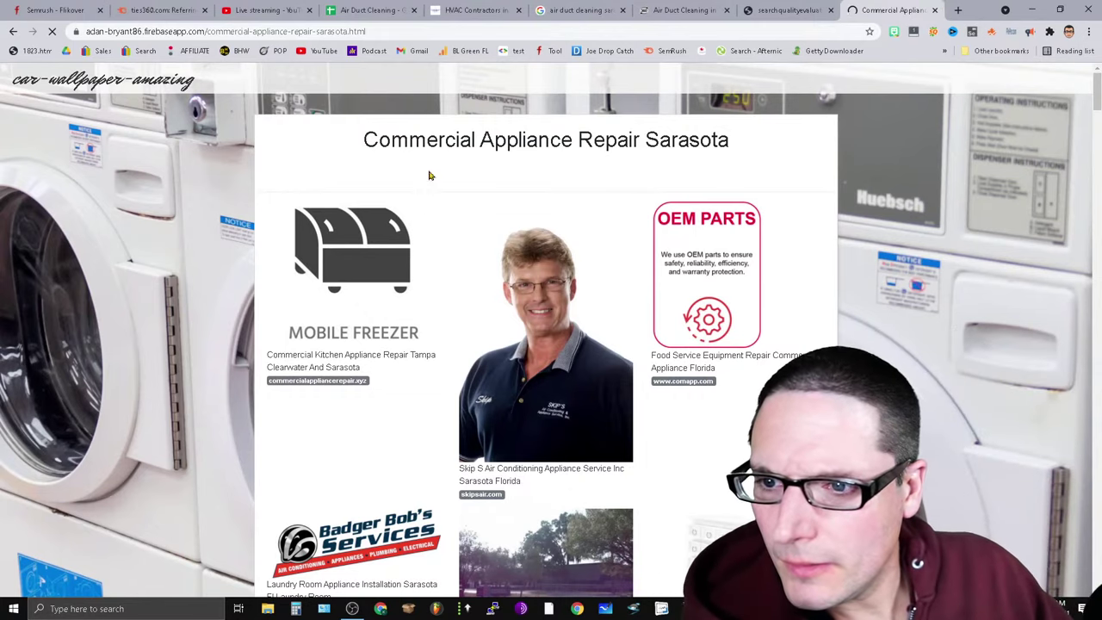
{"action": "left_click_drag", "start_coordinate": [1097, 91], "coordinate": [1098, 103]}
{"action": "left_click", "coordinate": [780, 10]}
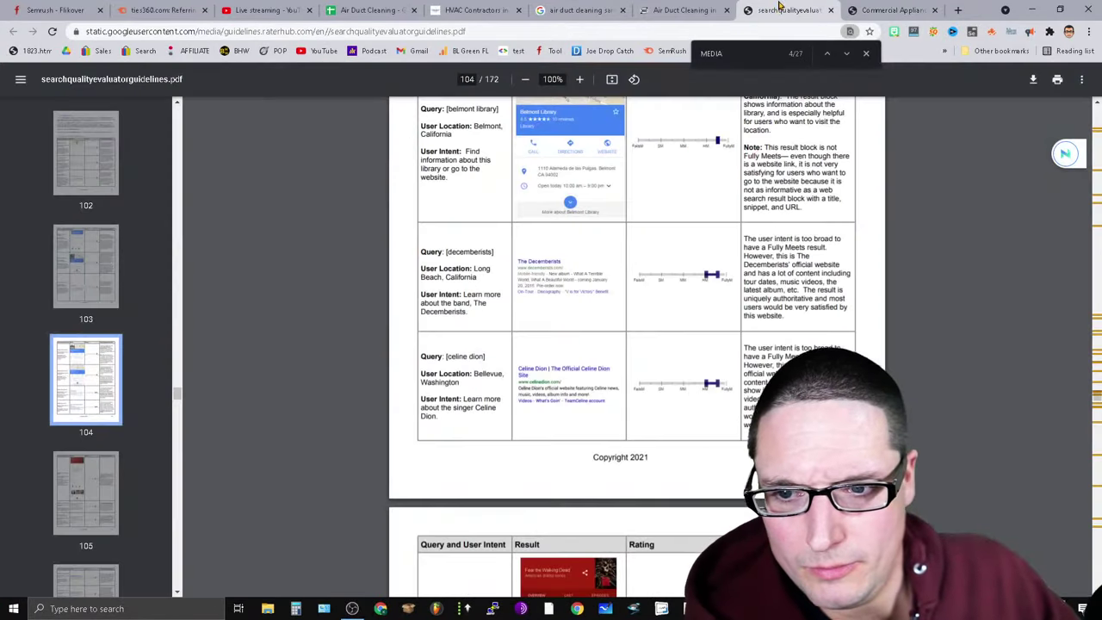
{"action": "left_click", "coordinate": [155, 10]}
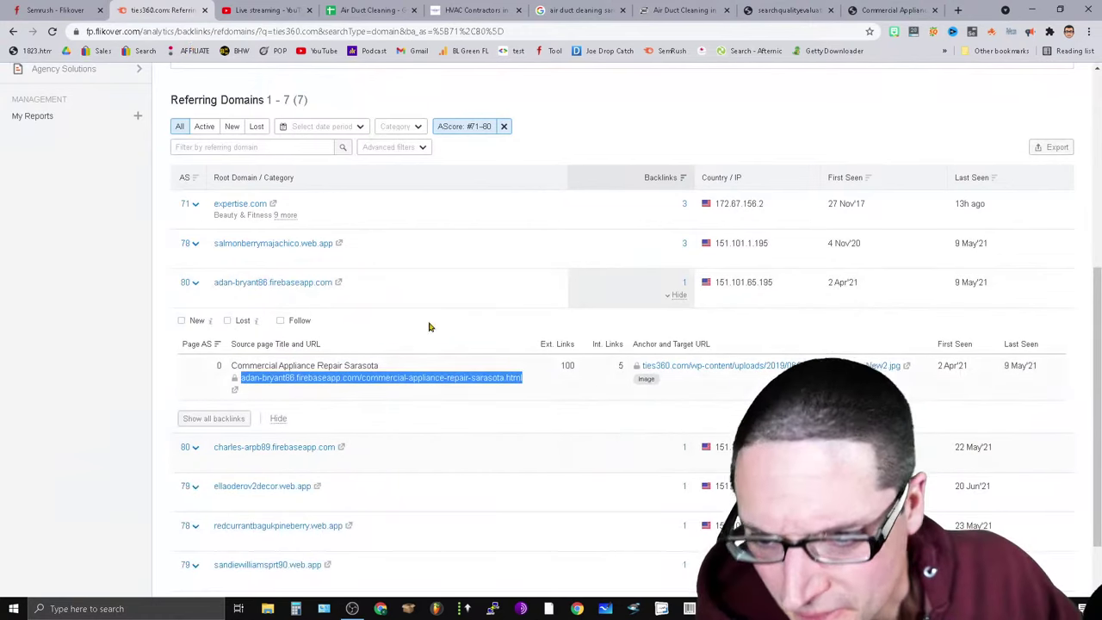
Copy the source URL of ellaoderov2decor.web.app's Roof Cleaning License Florida backlink.
{"action": "scroll", "coordinate": [457, 353], "scroll_direction": "down", "scroll_amount": 2}
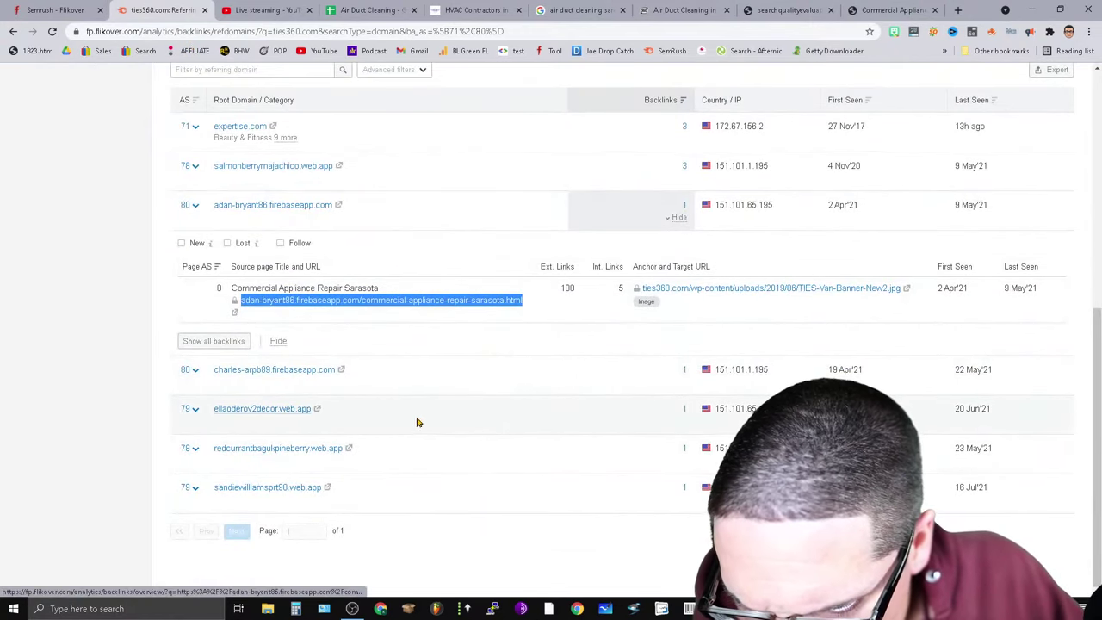
{"action": "left_click", "coordinate": [677, 424]}
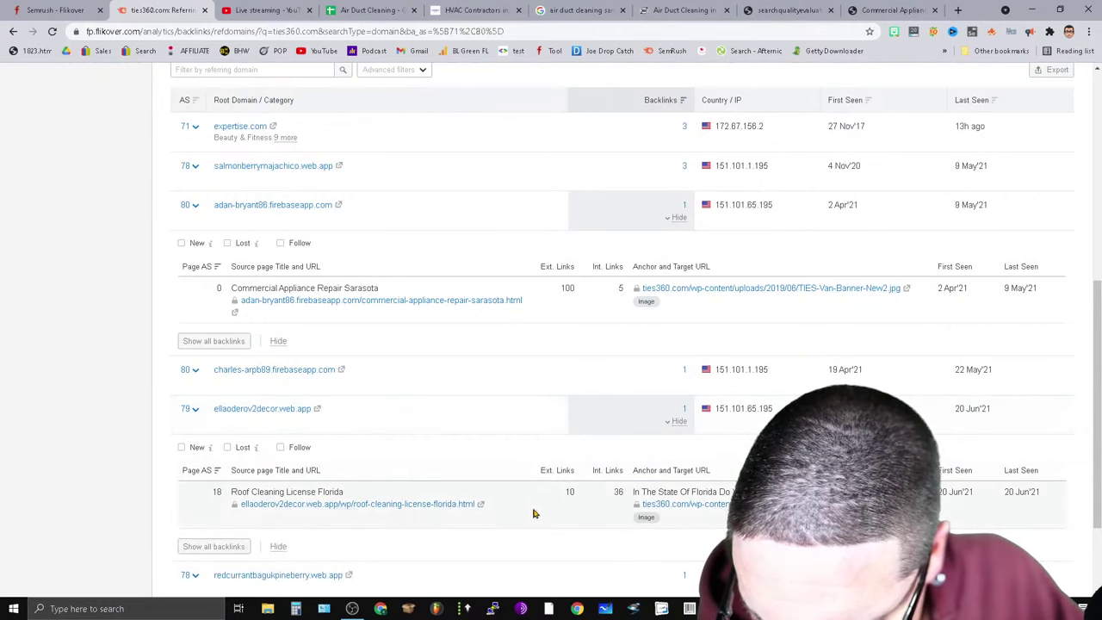
{"action": "left_click_drag", "start_coordinate": [509, 506], "coordinate": [370, 502]}
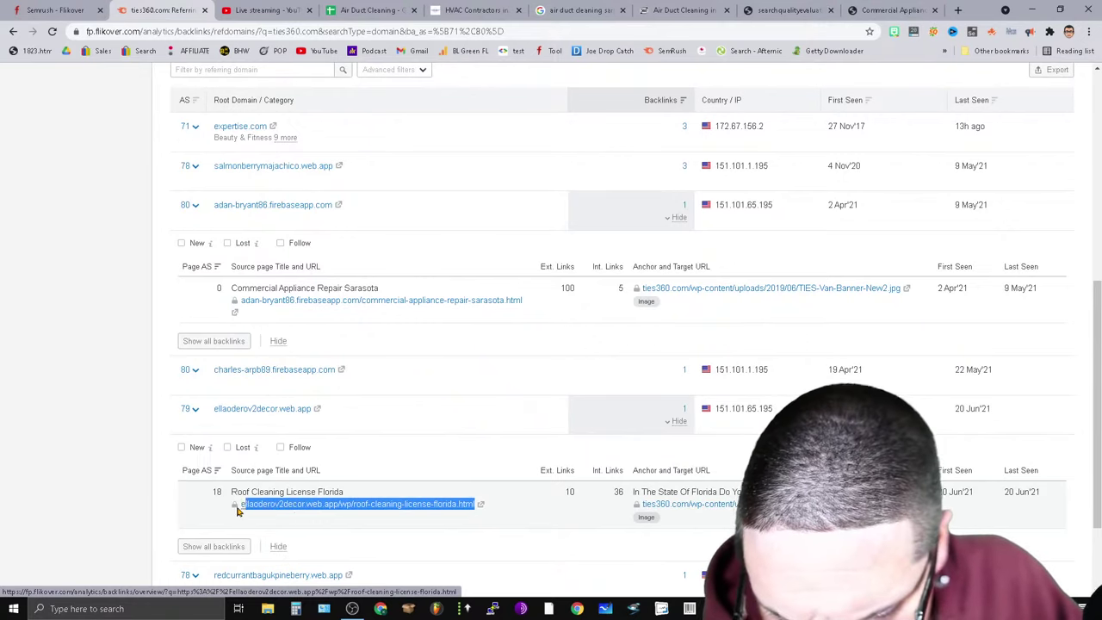
{"action": "left_click_drag", "start_coordinate": [238, 509], "coordinate": [249, 517]}
{"action": "right_click", "coordinate": [315, 508]}
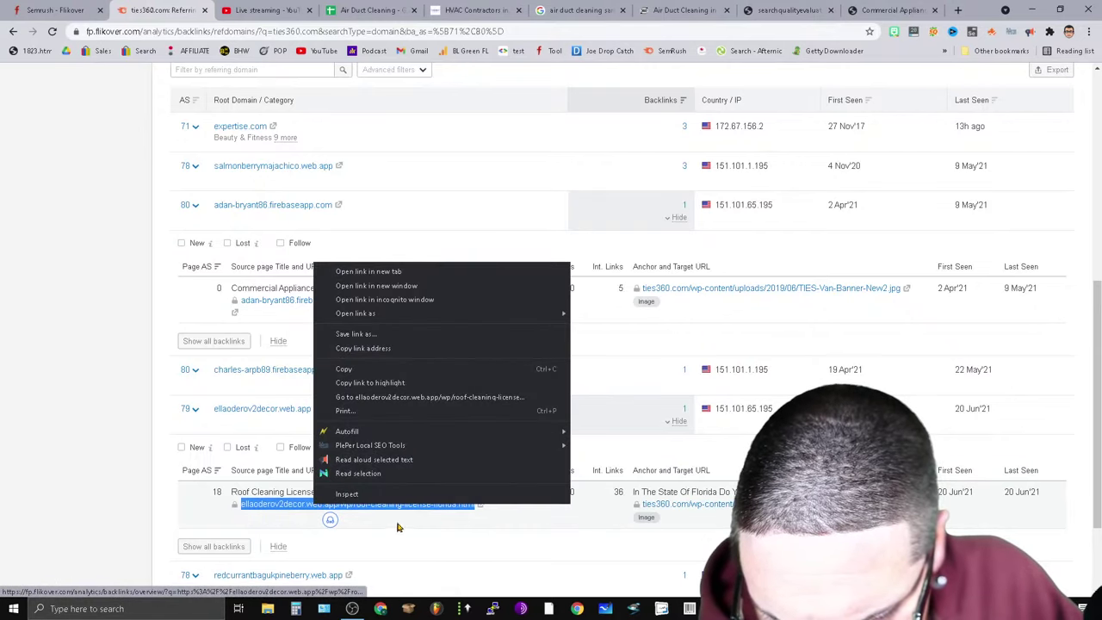
{"action": "left_click", "coordinate": [397, 369]}
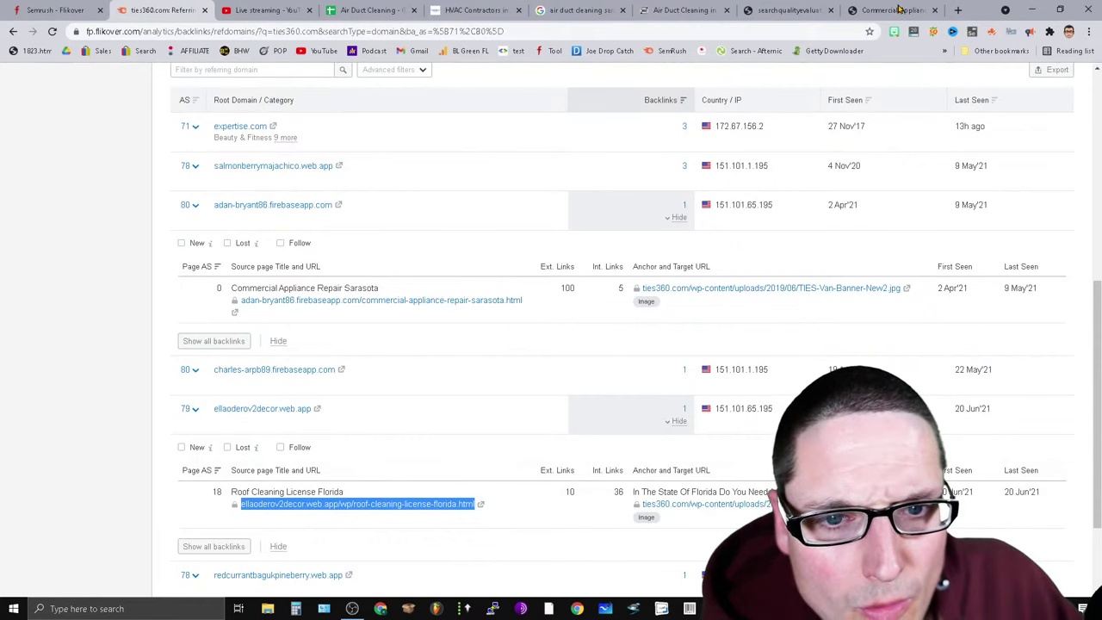
Load that URL in the tab holding the guidelines PDF.
{"action": "left_click", "coordinate": [782, 10]}
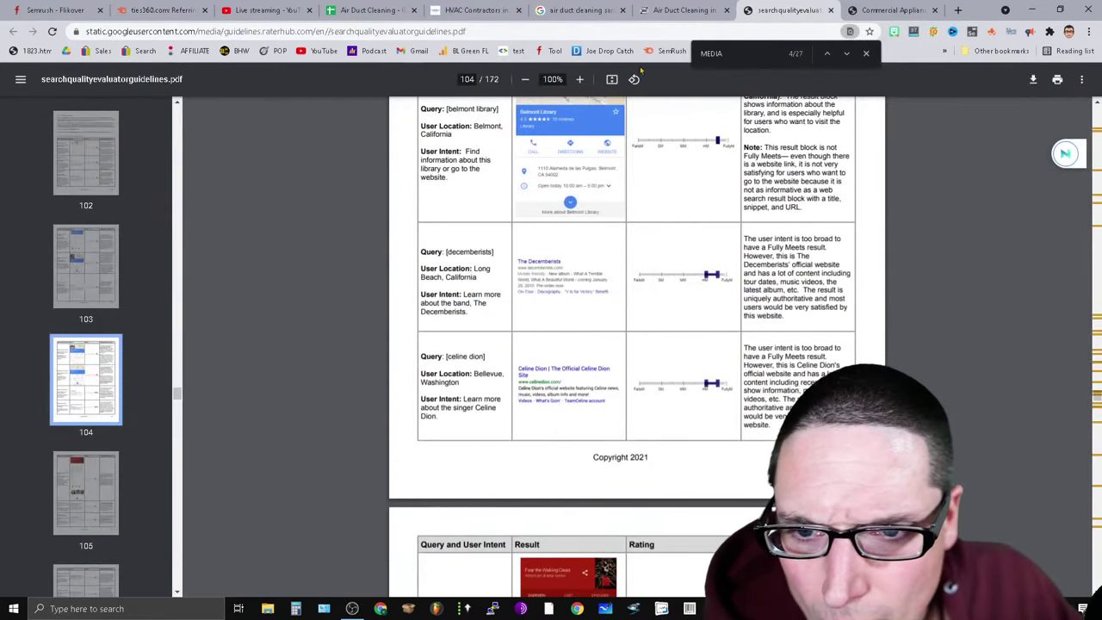
{"action": "key", "text": "ctrl+l"}
{"action": "key", "text": "ctrl+v"}
{"action": "key", "text": "Return"}
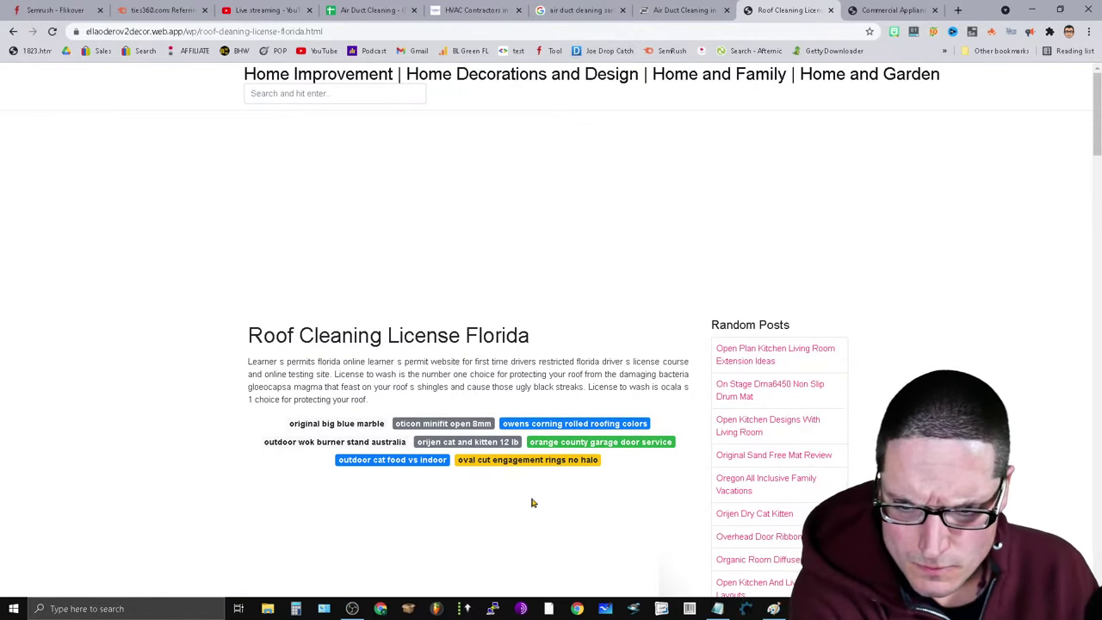
Look over the Roof Cleaning License Florida page, then close it and the Commercial Appliance Repair Sarasota tab.
{"action": "scroll", "coordinate": [628, 258], "scroll_direction": "down", "scroll_amount": 20}
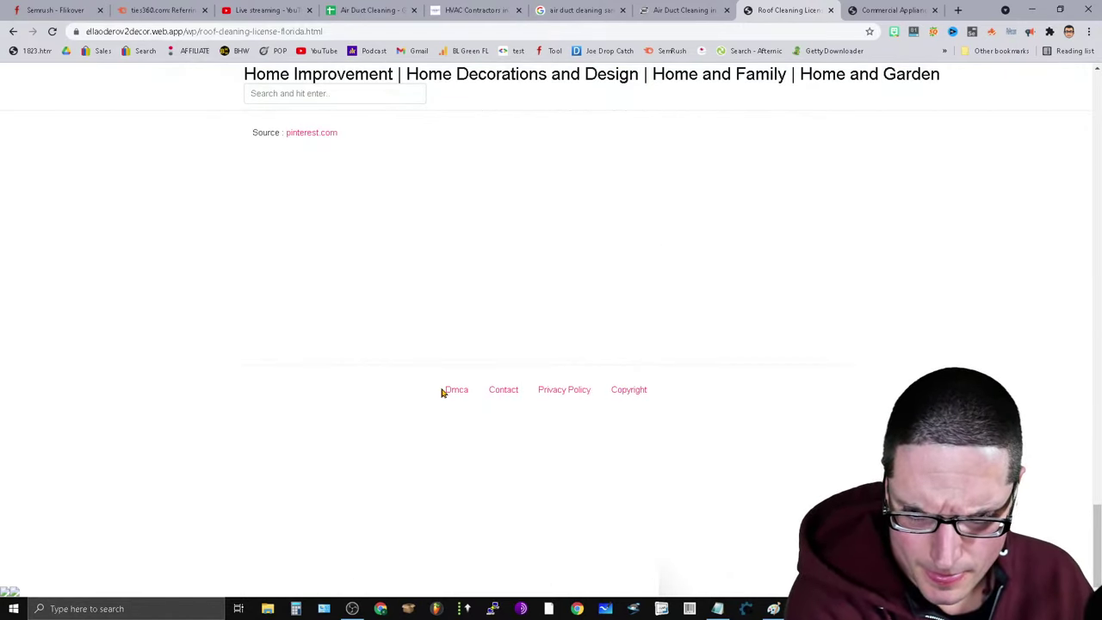
{"action": "scroll", "coordinate": [664, 389], "scroll_direction": "up", "scroll_amount": 4}
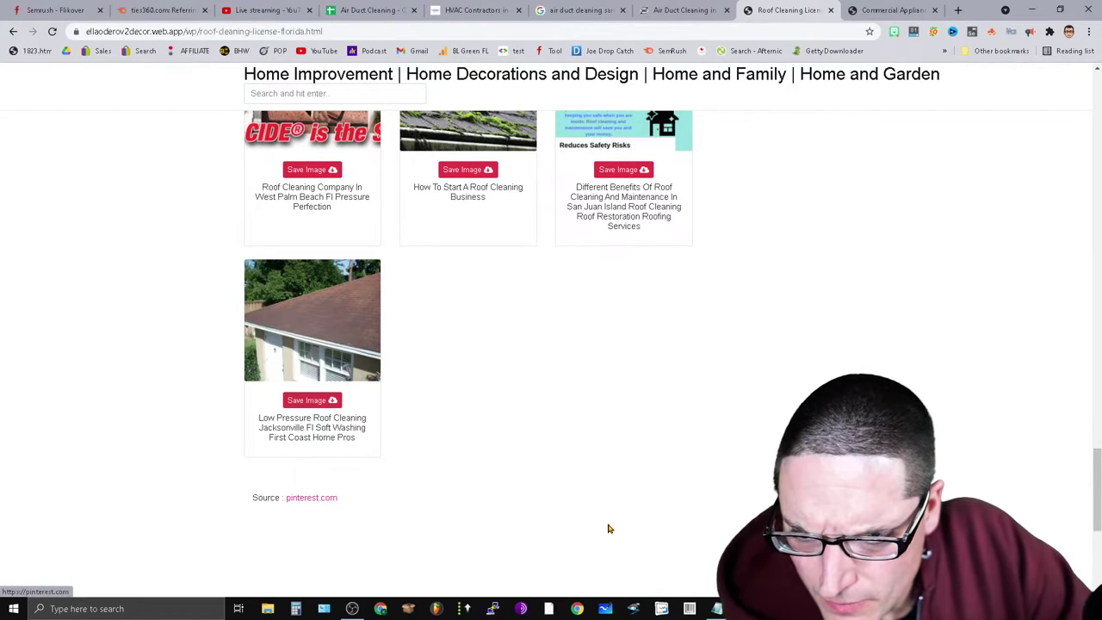
{"action": "scroll", "coordinate": [409, 445], "scroll_direction": "up", "scroll_amount": 4}
{"action": "scroll", "coordinate": [468, 353], "scroll_direction": "up", "scroll_amount": 15}
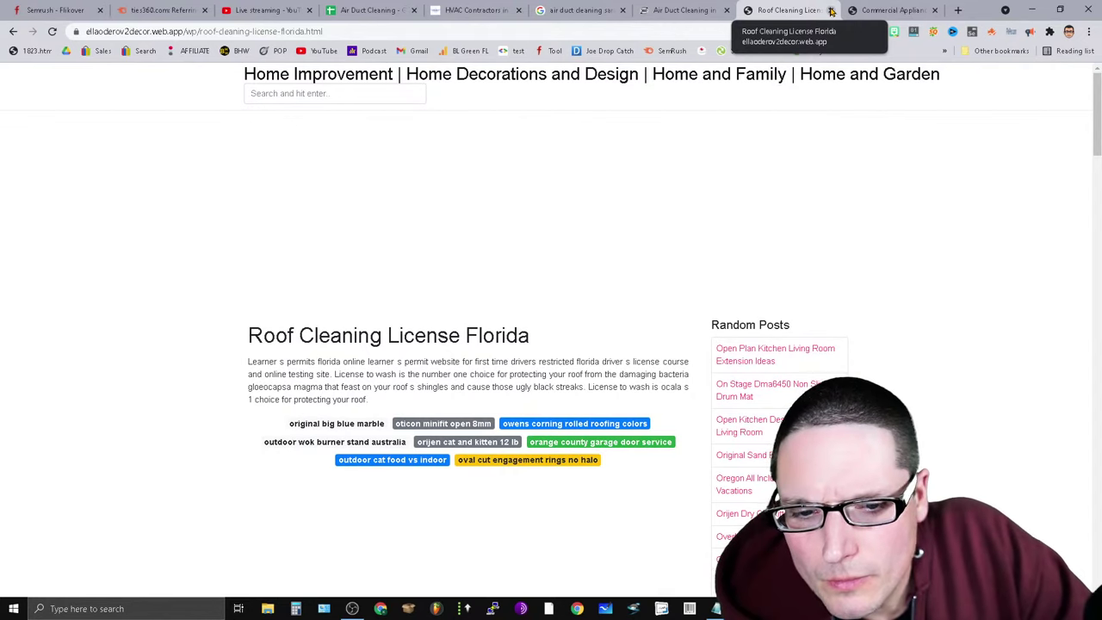
{"action": "left_click", "coordinate": [832, 10]}
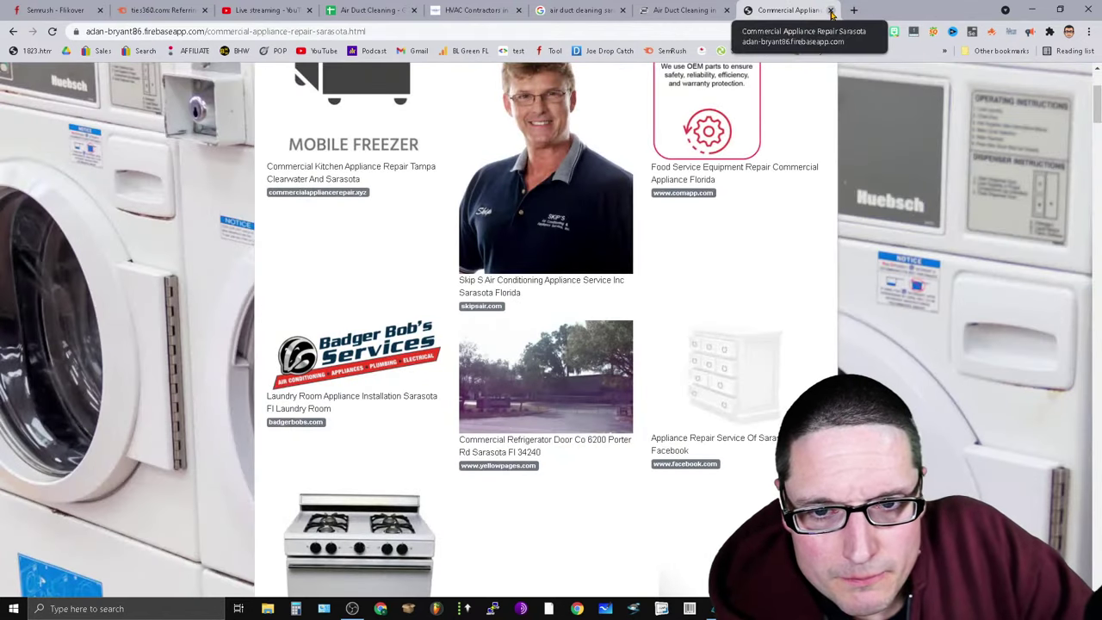
{"action": "left_click", "coordinate": [831, 11]}
Review the anchor texts linking to ties360.com in Semrush, noting 'go repair'.
{"action": "left_click", "coordinate": [224, 9]}
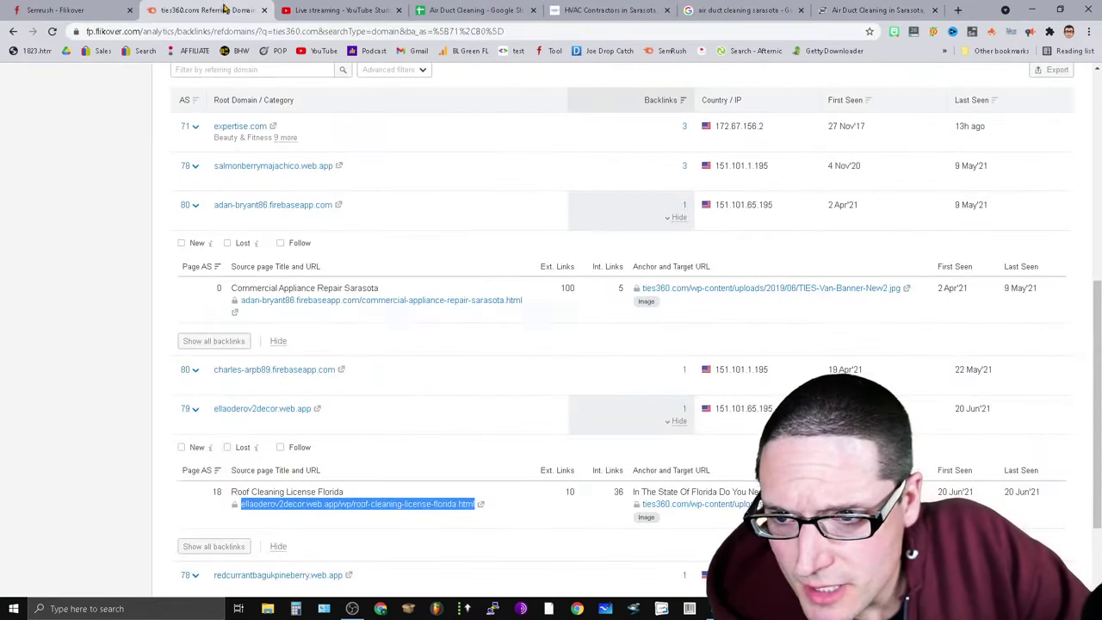
{"action": "scroll", "coordinate": [517, 465], "scroll_direction": "up", "scroll_amount": 5}
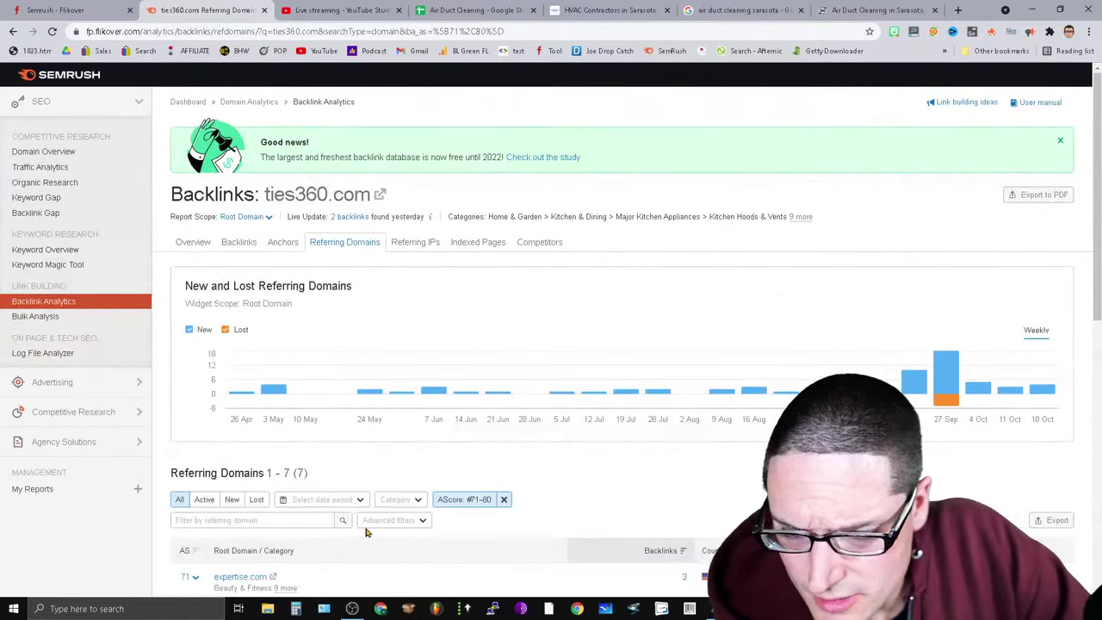
{"action": "left_click", "coordinate": [281, 245]}
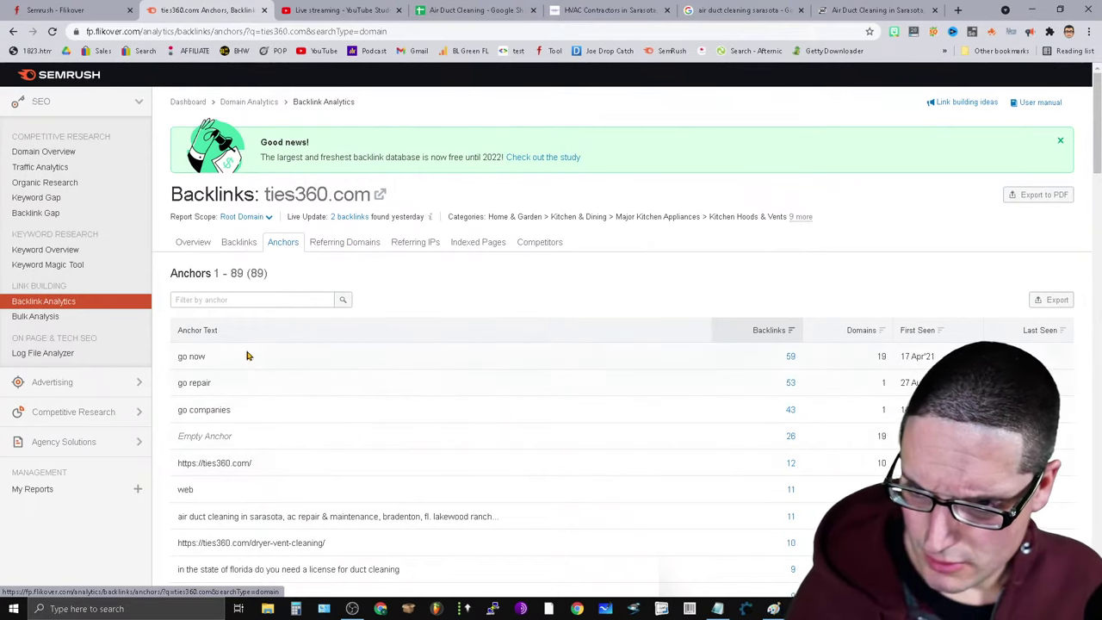
{"action": "double_click", "coordinate": [194, 385]}
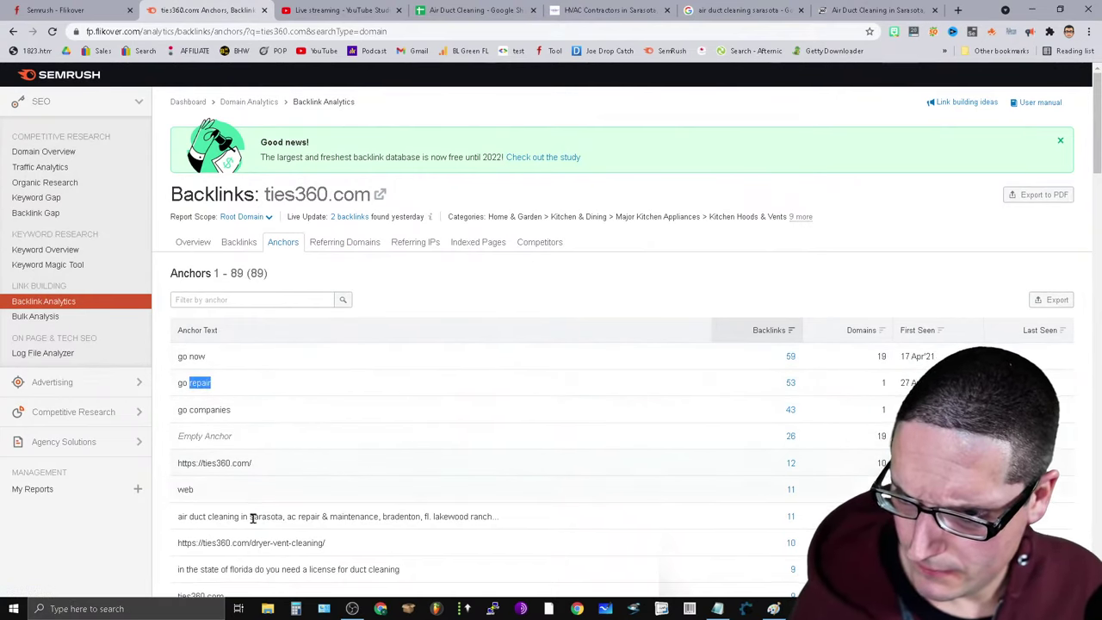
{"action": "left_click", "coordinate": [263, 421]}
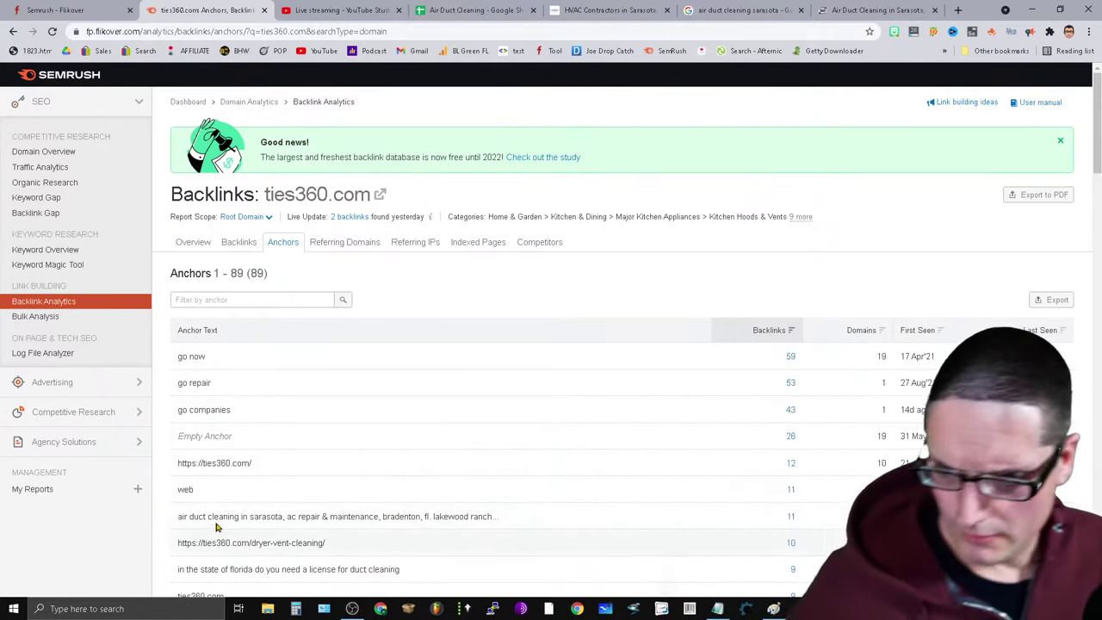
{"action": "scroll", "coordinate": [217, 527], "scroll_direction": "down", "scroll_amount": 2}
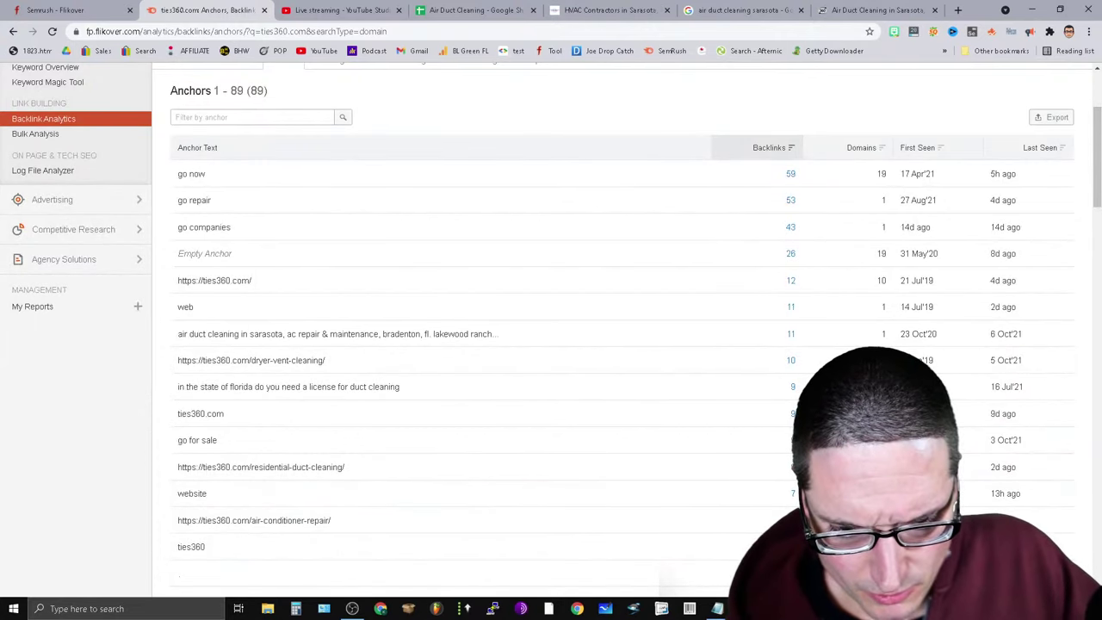
{"action": "scroll", "coordinate": [433, 475], "scroll_direction": "up", "scroll_amount": 2}
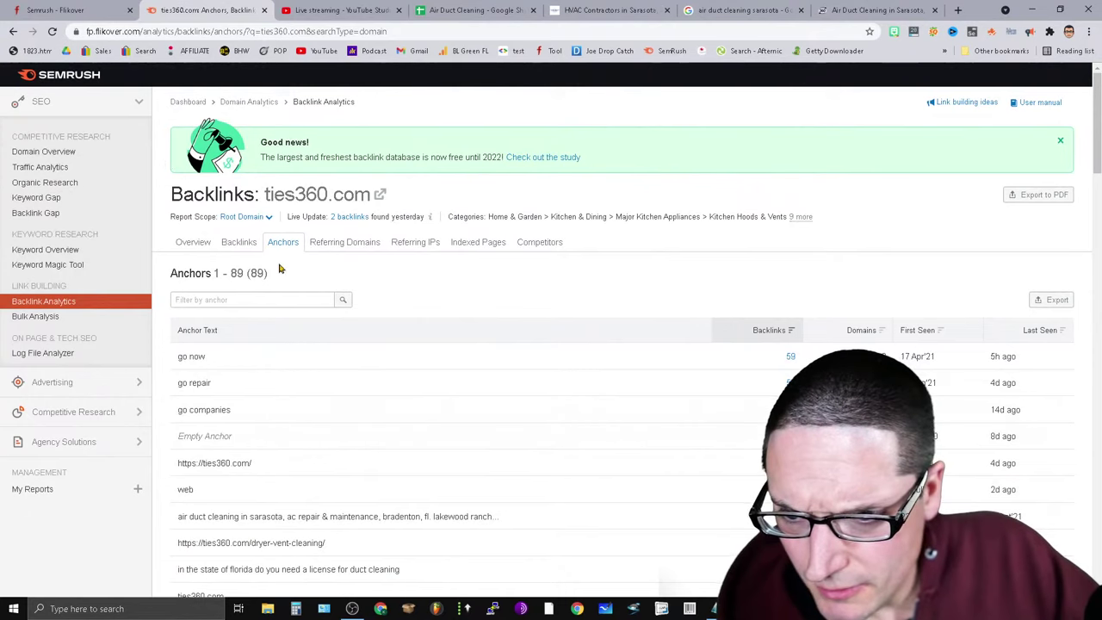
Check ties360.com's total of 124 referring domains, then return to the Air Duct Cleaning sheet.
{"action": "left_click", "coordinate": [345, 245]}
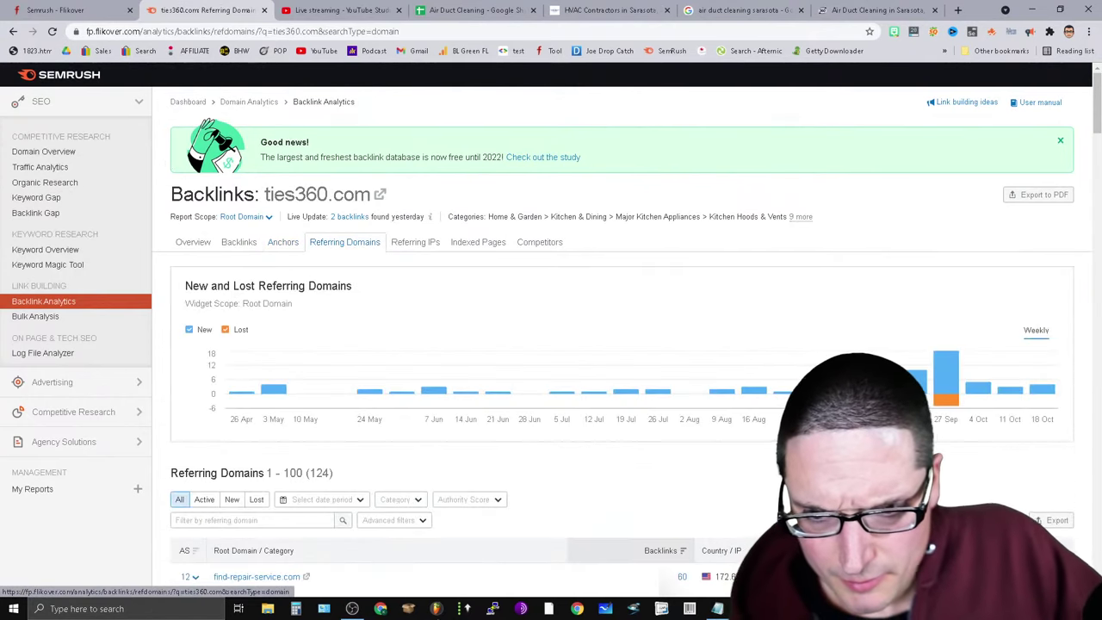
{"action": "scroll", "coordinate": [714, 338], "scroll_direction": "down", "scroll_amount": 2}
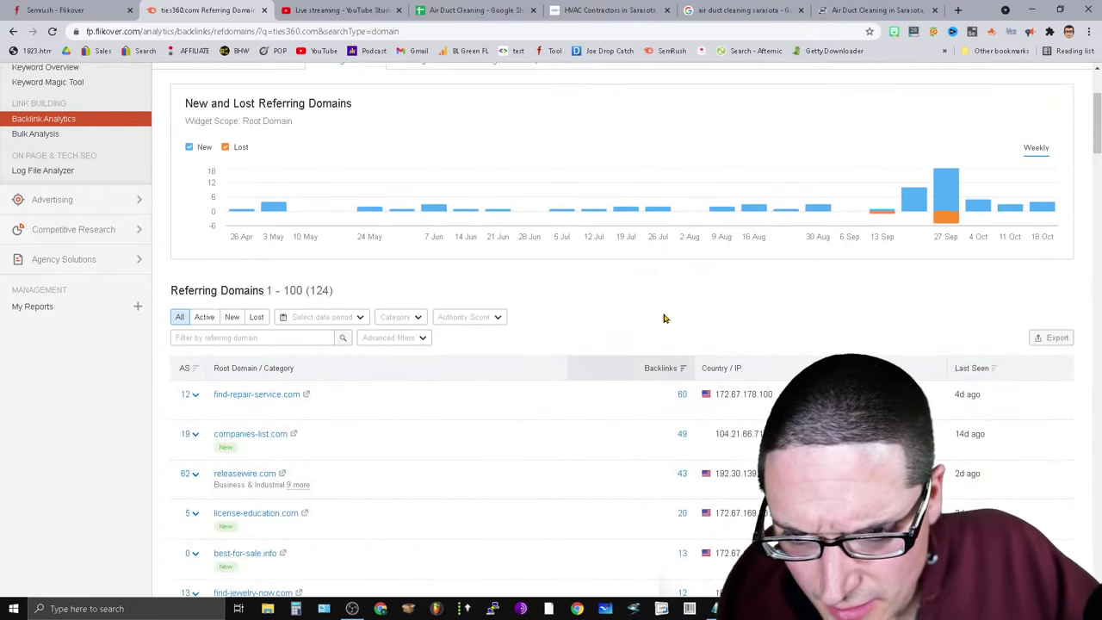
{"action": "double_click", "coordinate": [317, 289]}
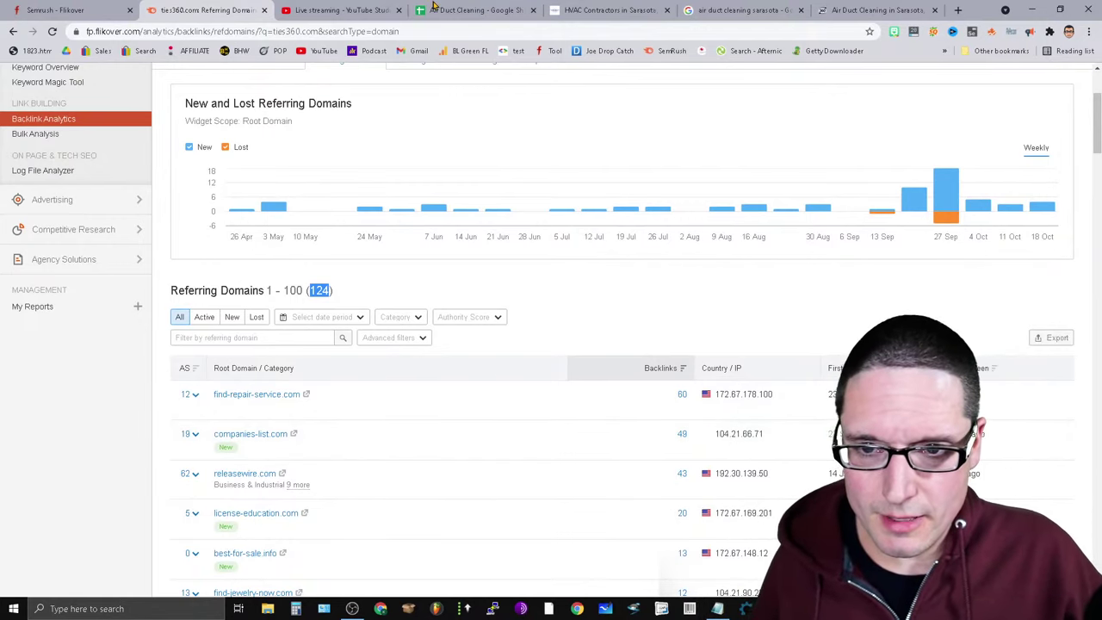
{"action": "left_click", "coordinate": [465, 10]}
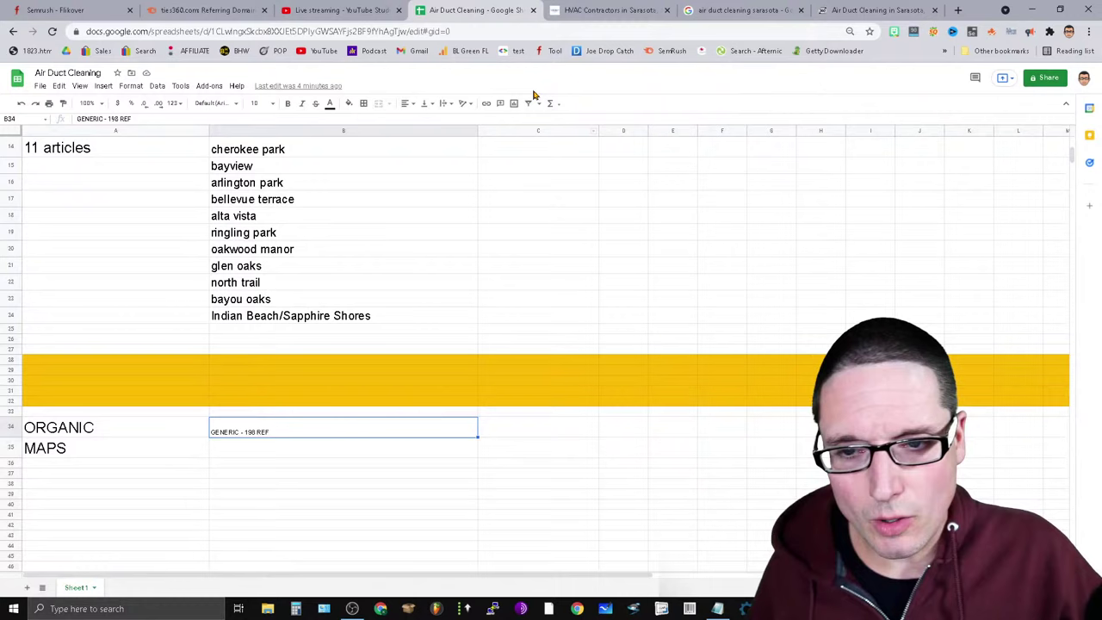
Change the B34 ORGANIC note from GENERIC to 'NAKED- 198 REF' and begin the B35 MAPS note.
{"action": "left_click", "coordinate": [277, 456]}
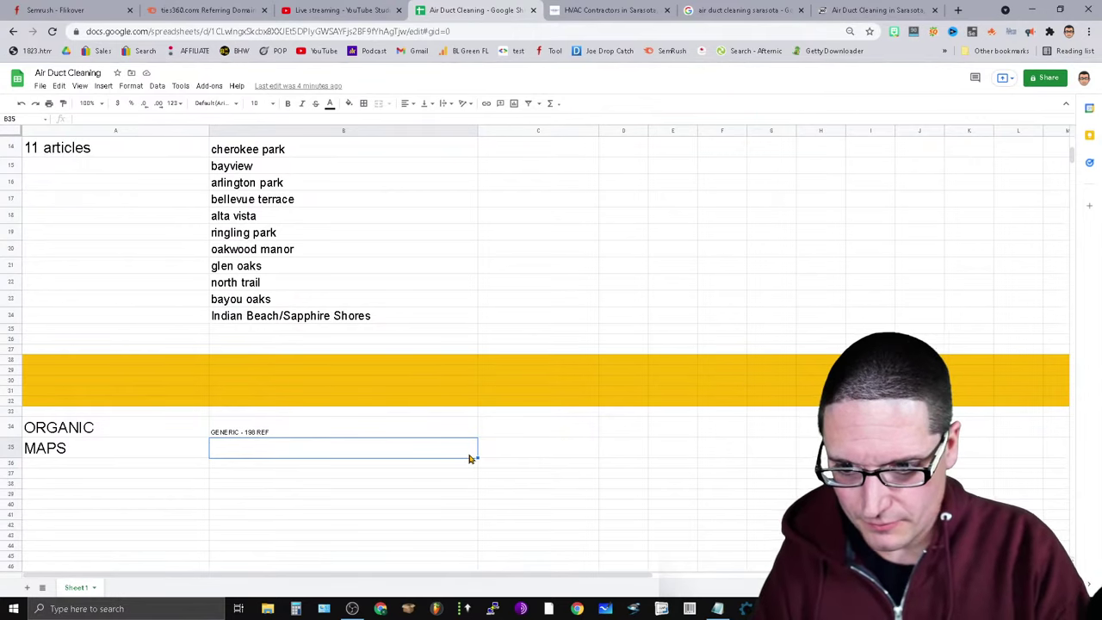
{"action": "left_click", "coordinate": [220, 437]}
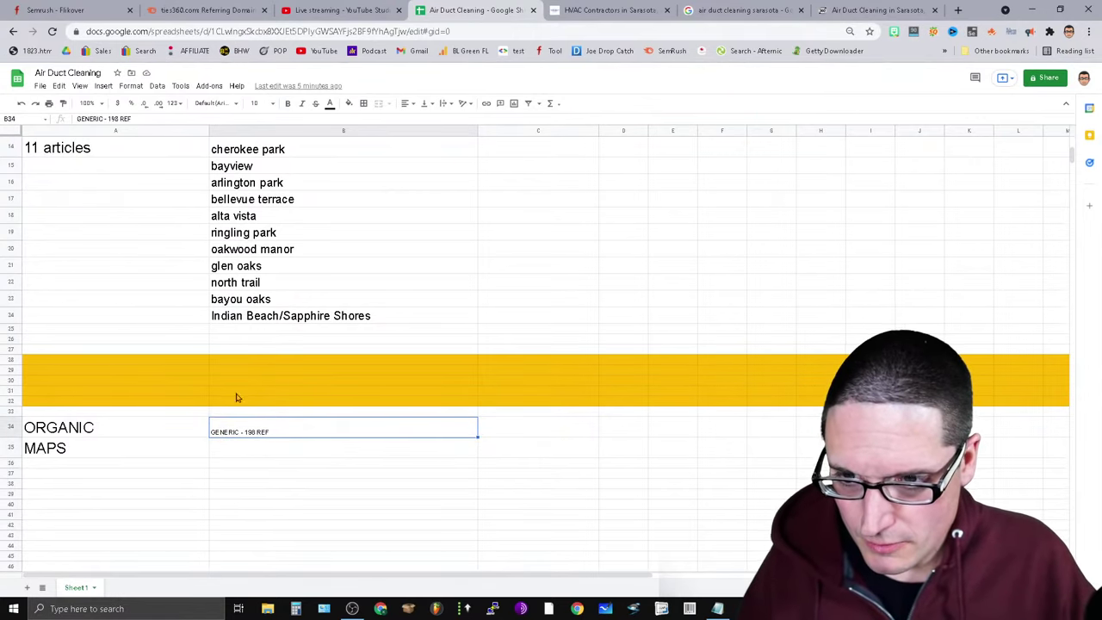
{"action": "double_click", "coordinate": [86, 118]}
{"action": "type", "text": "NAKED"}
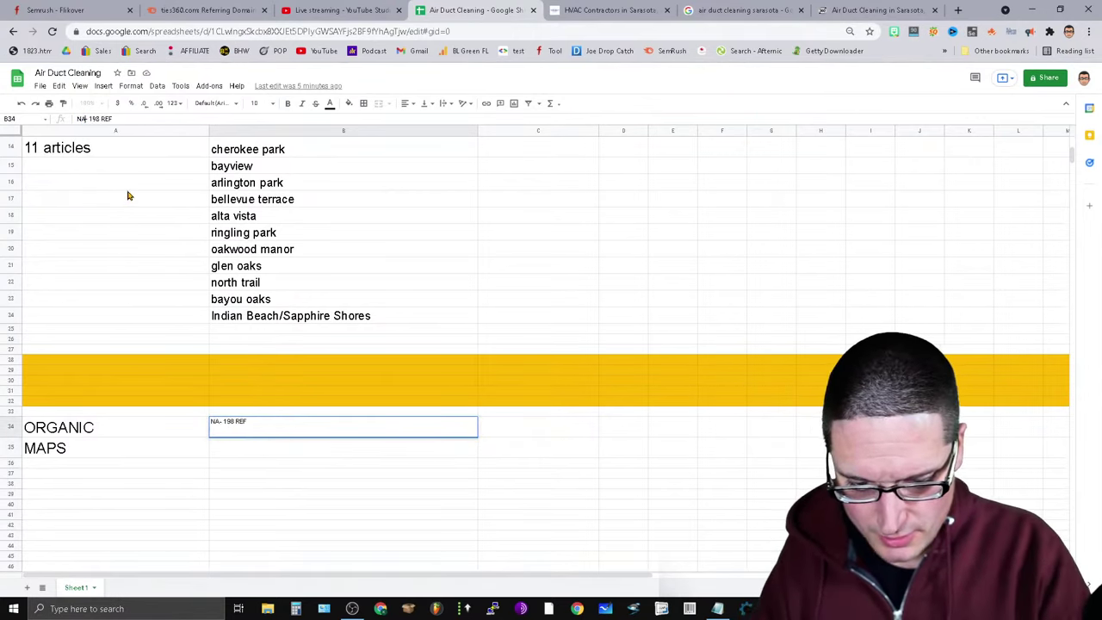
{"action": "left_click", "coordinate": [222, 449]}
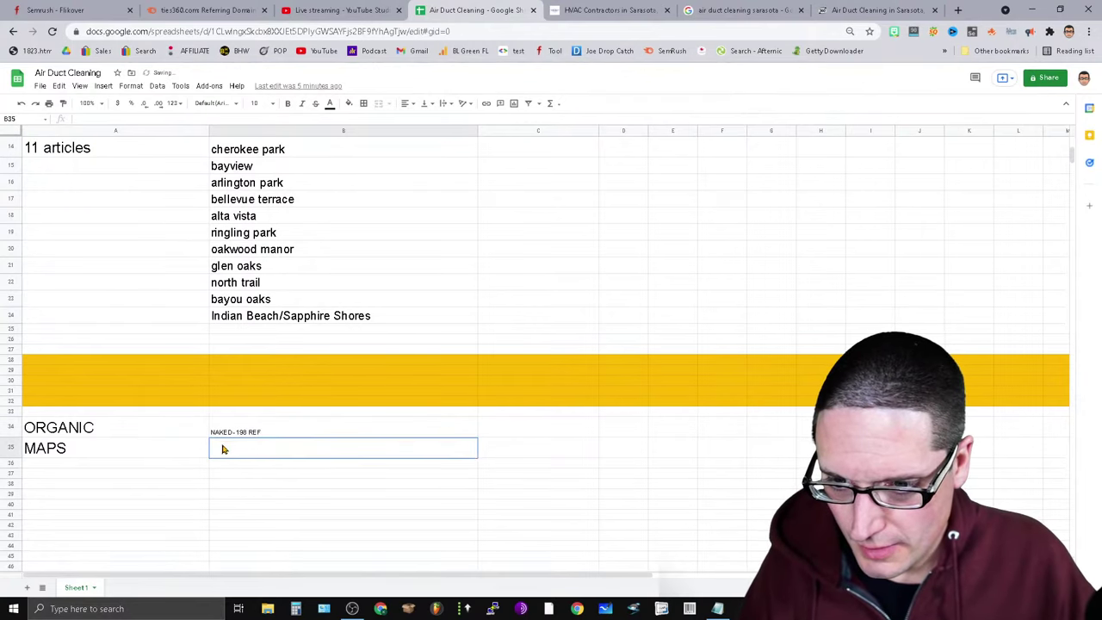
{"action": "left_click", "coordinate": [86, 118]}
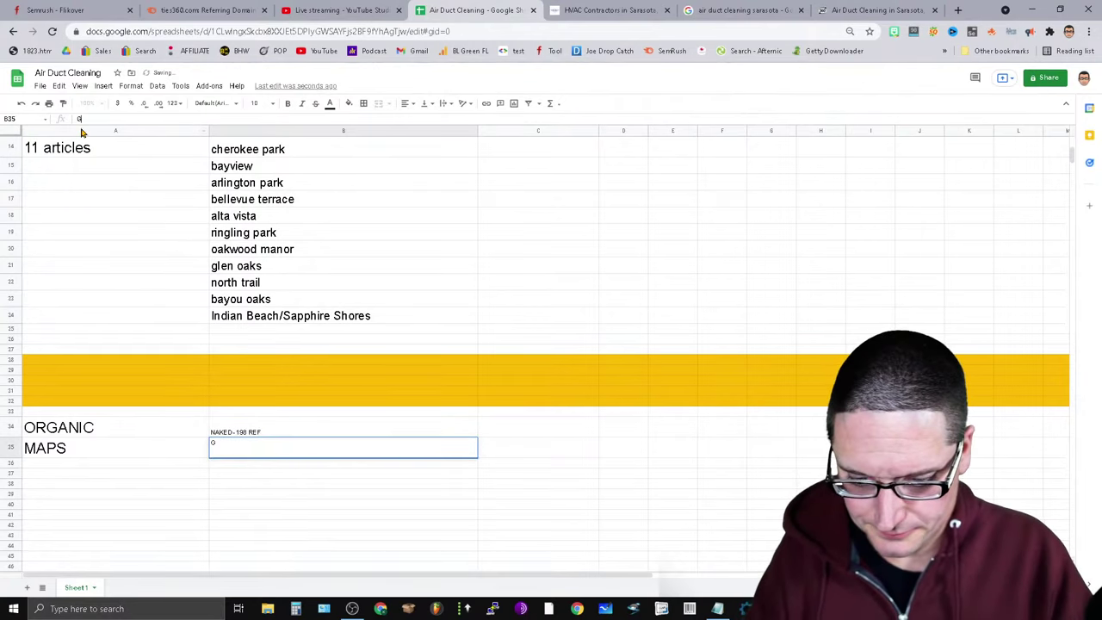